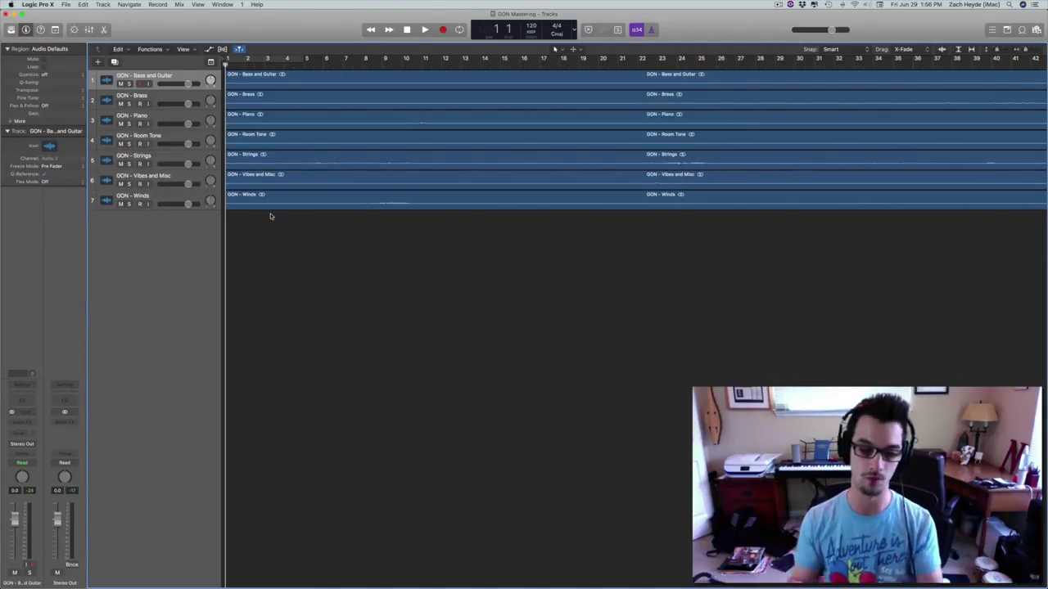
Move the Winds, Brass, and Vibes and Misc tracks above Bass and Guitar, in that order
left_click(136, 201)
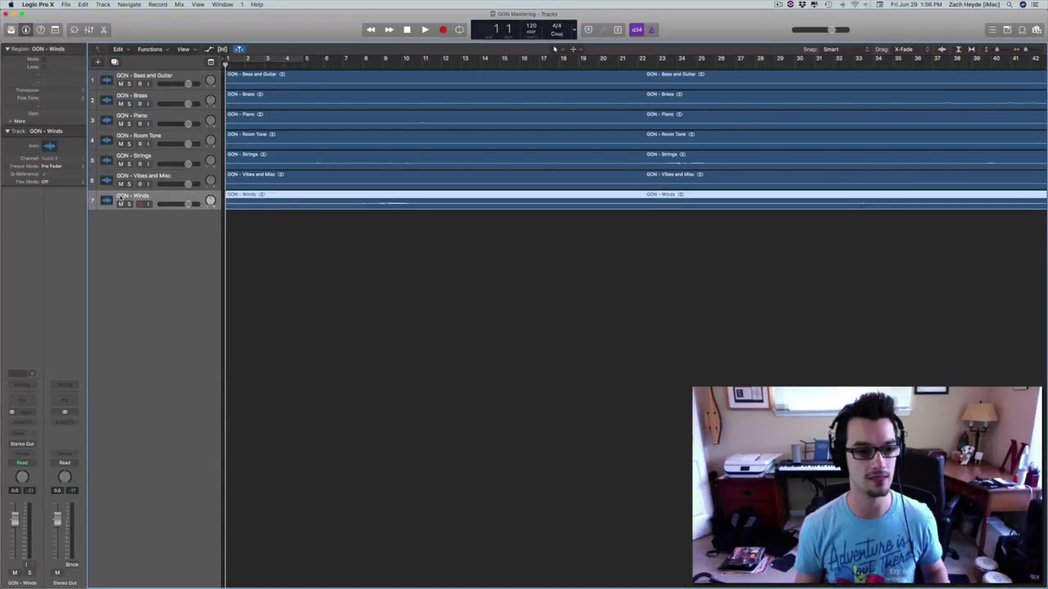
left_click_drag(121, 199, 123, 65)
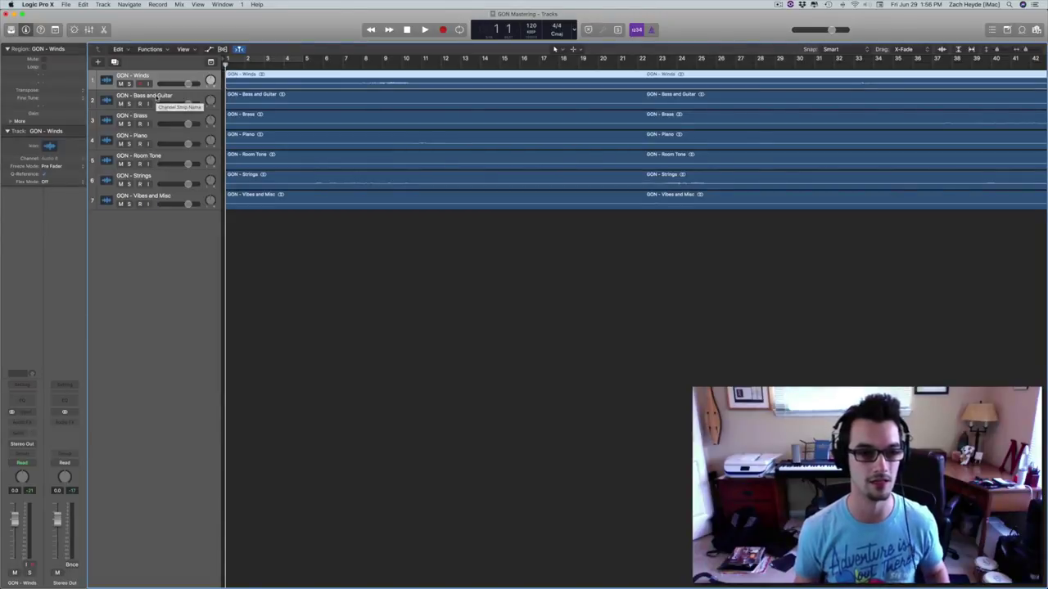
left_click_drag(146, 123, 150, 92)
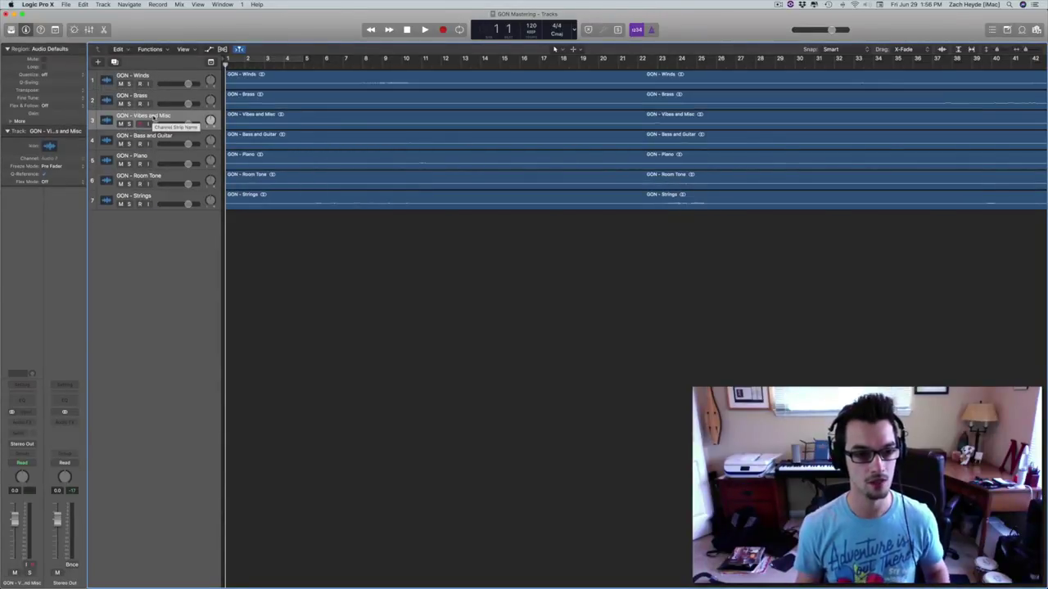
left_click(155, 138)
left_click(157, 158)
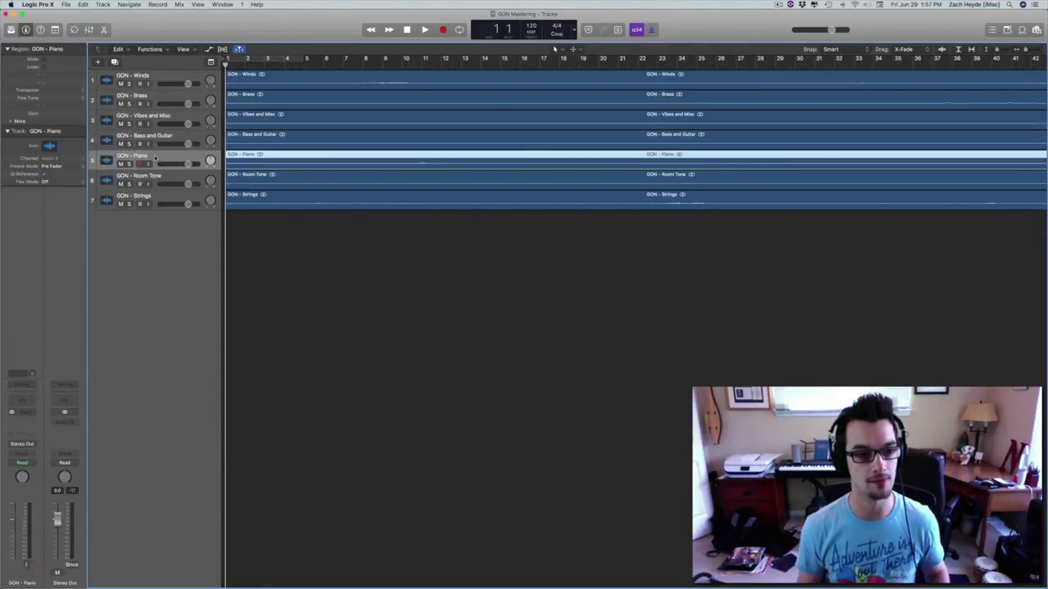
Move the Room Tone track below Strings so that it is last in the track list
left_click(155, 197)
left_click(159, 176)
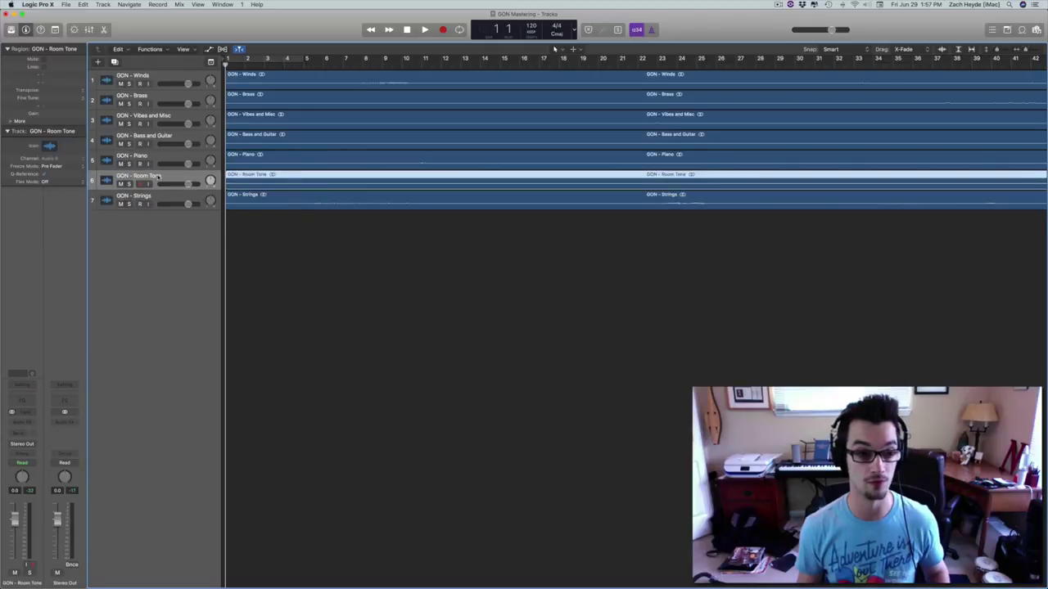
left_click_drag(151, 176, 149, 201)
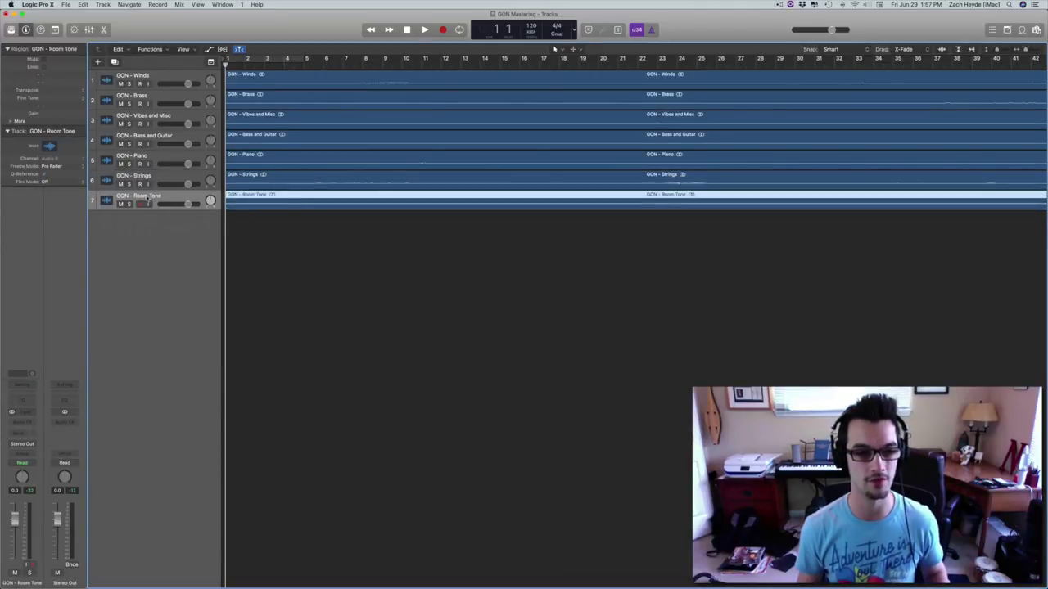
left_click(266, 251)
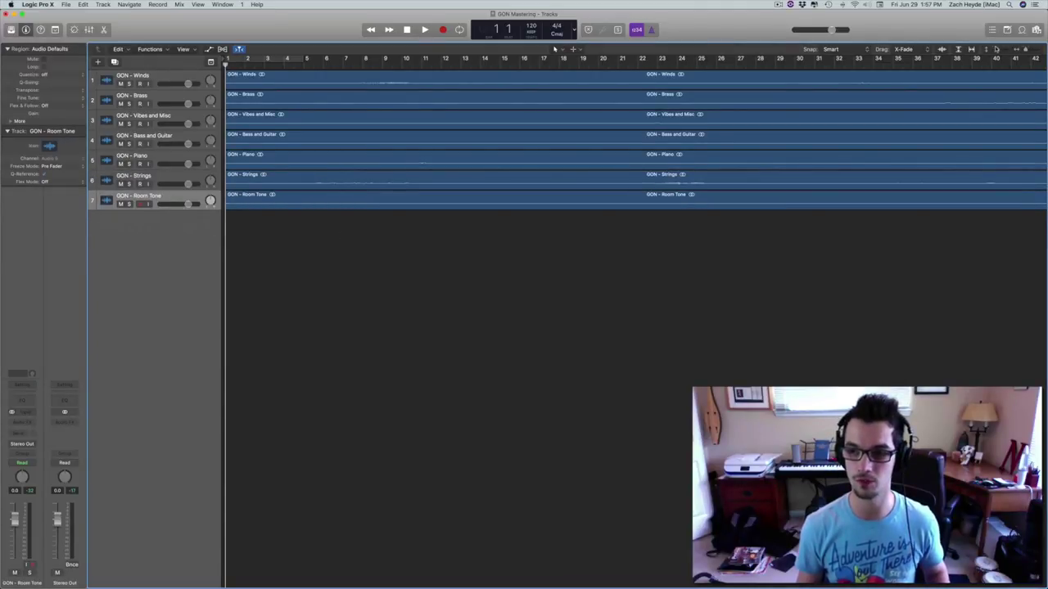
Solo the Room Tone track, listen to it from bar 7 to about bar 9, and return to the start with solo off
left_click_drag(996, 49, 999, 51)
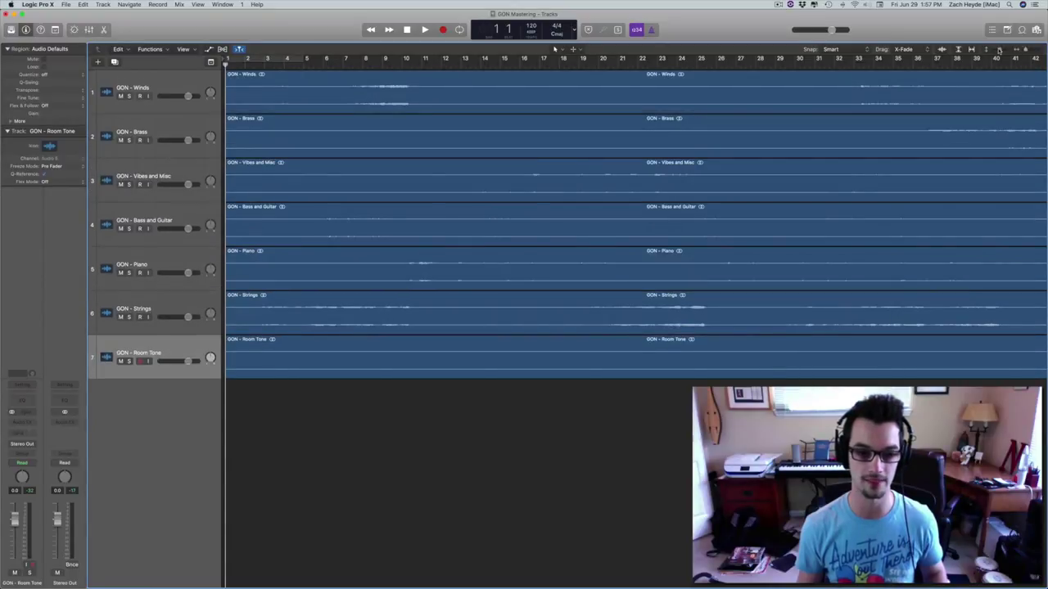
left_click(129, 361)
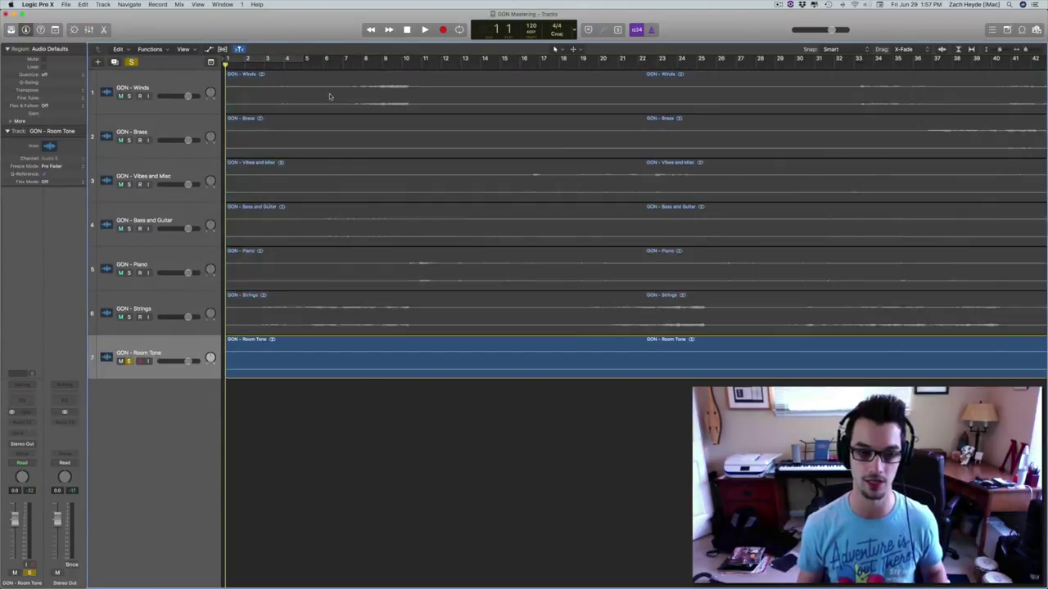
left_click(343, 66)
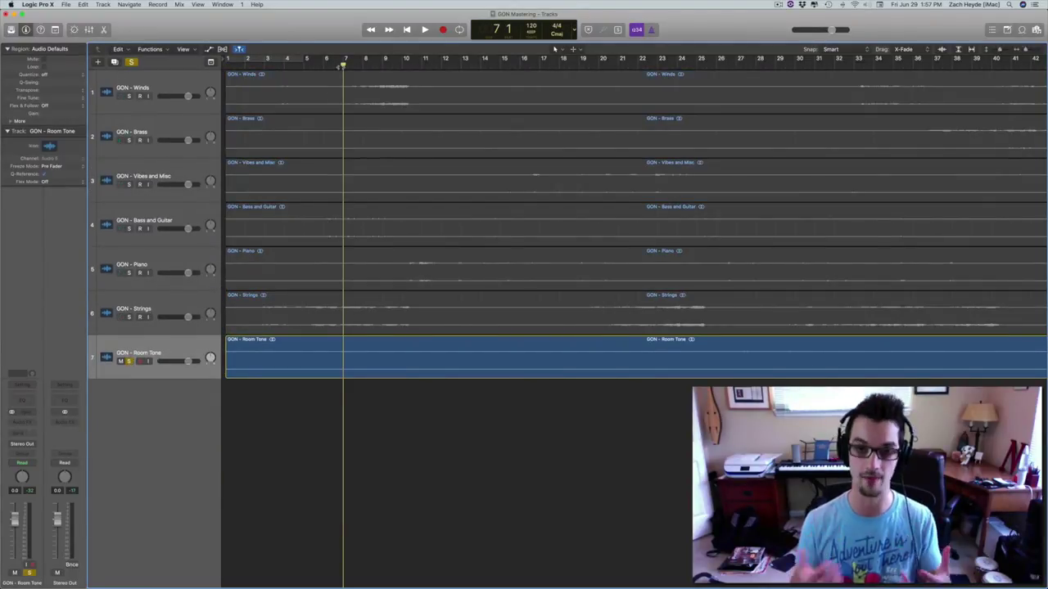
key("space")
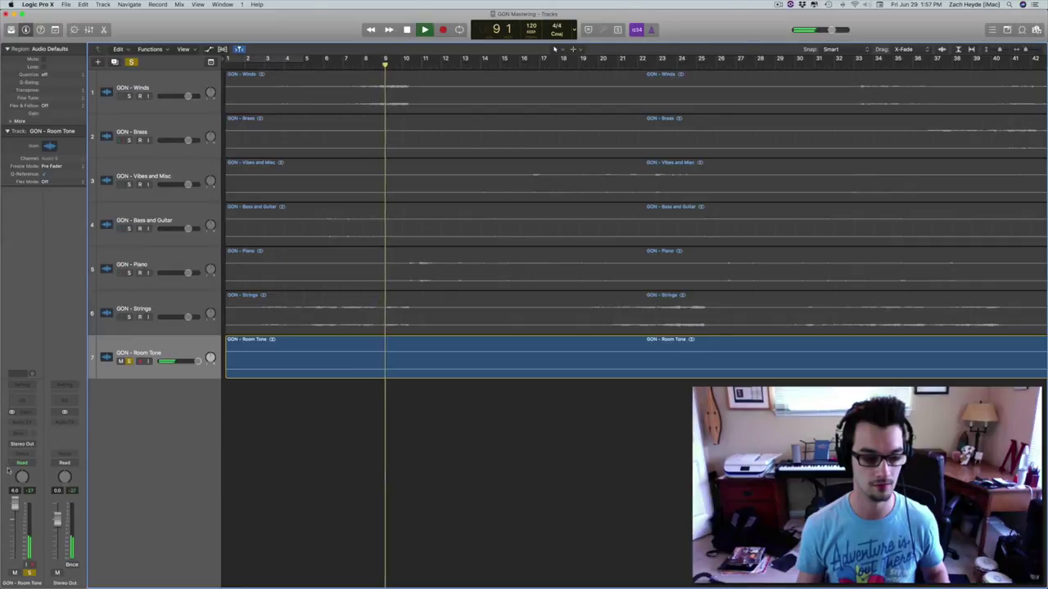
key("space")
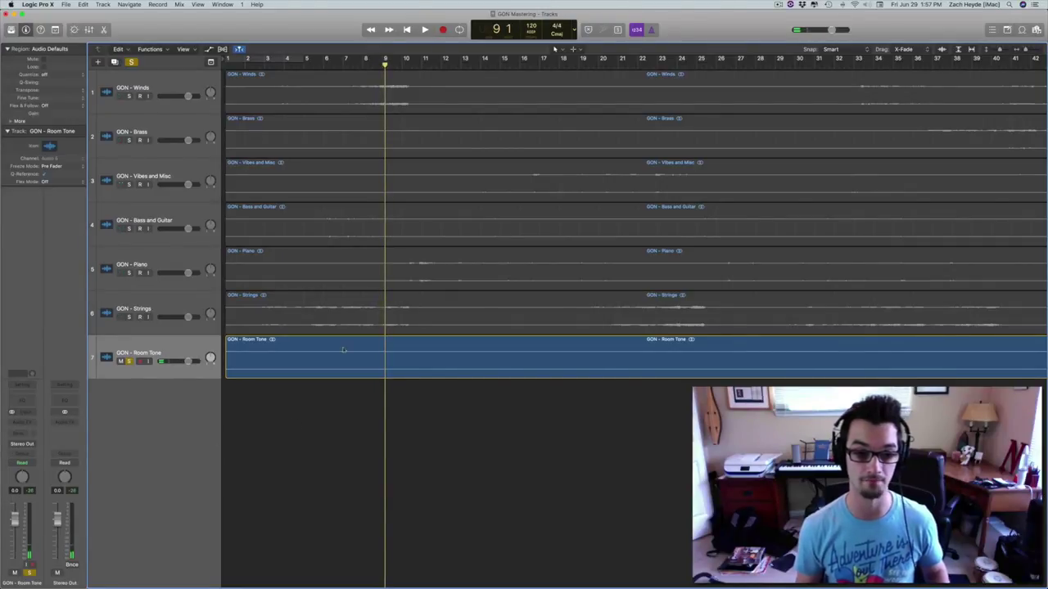
key("Return")
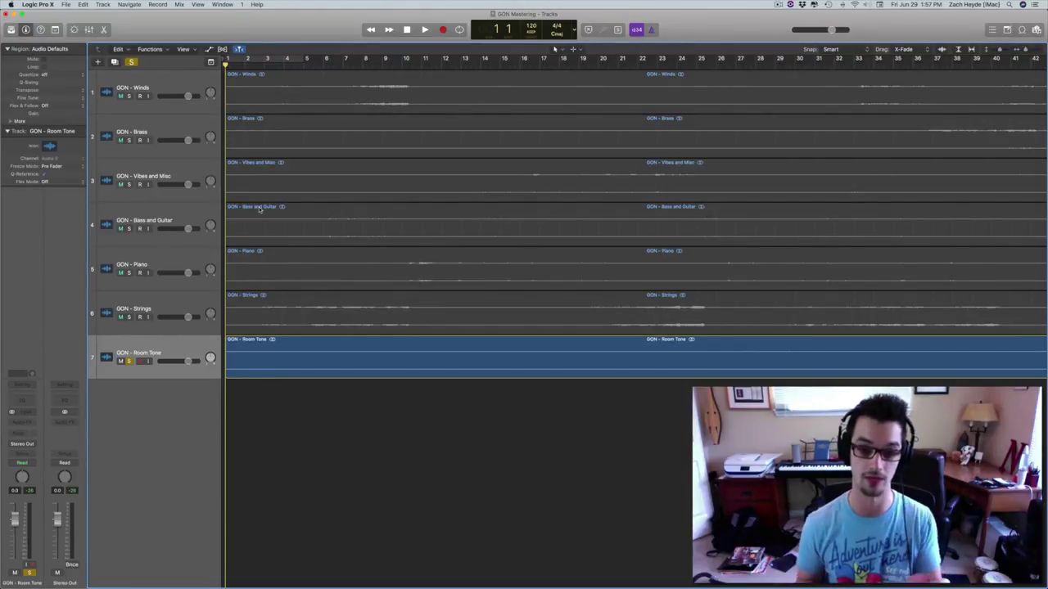
left_click(129, 361)
Play the full mix of all seven tracks from the start to about bar 26 and return the playhead to bar 1
left_click(392, 360)
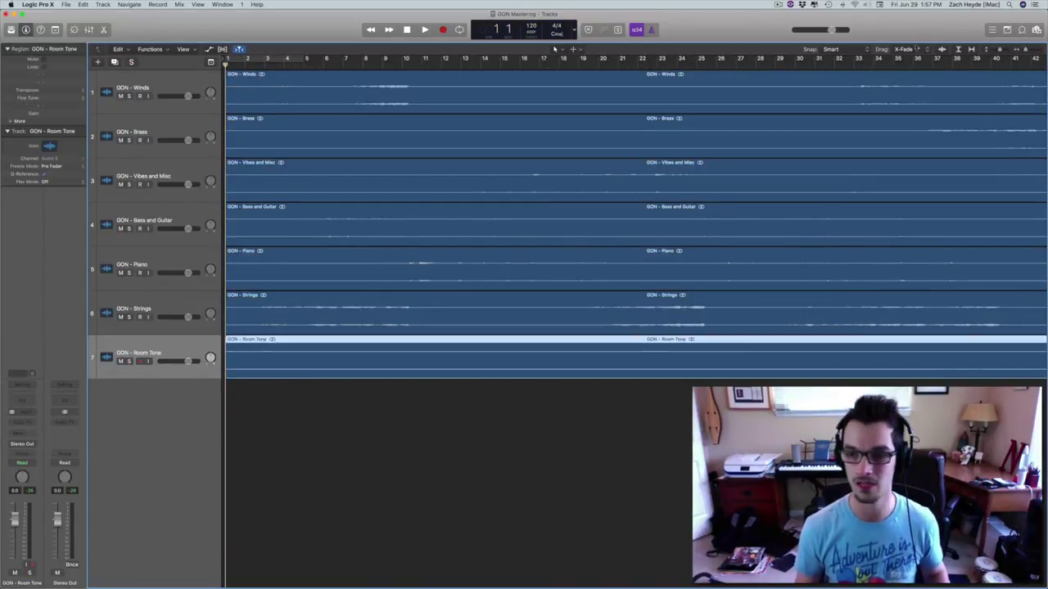
left_click(998, 52)
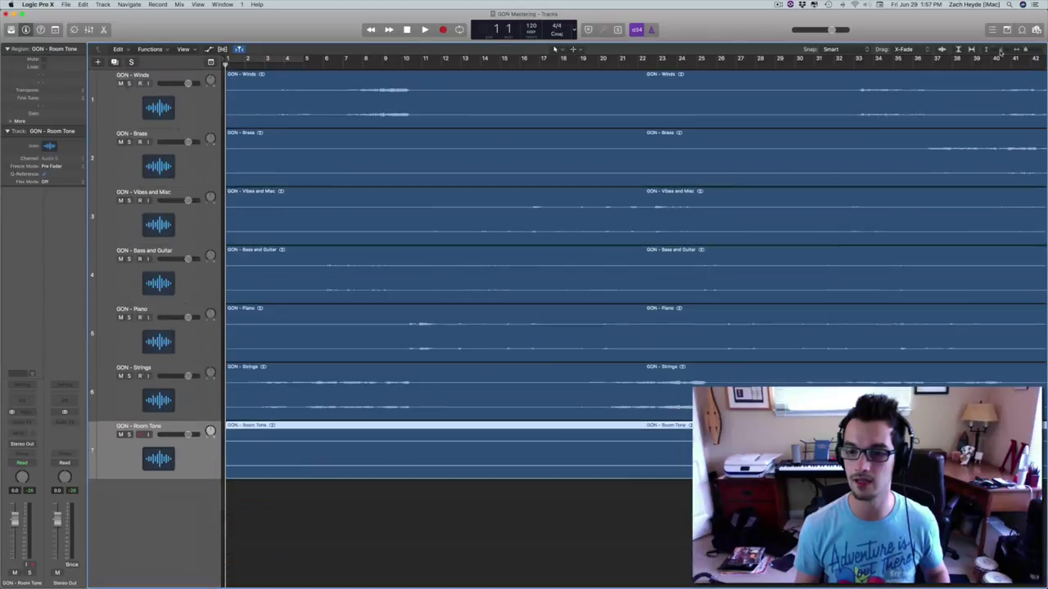
left_click_drag(1027, 50, 1023, 52)
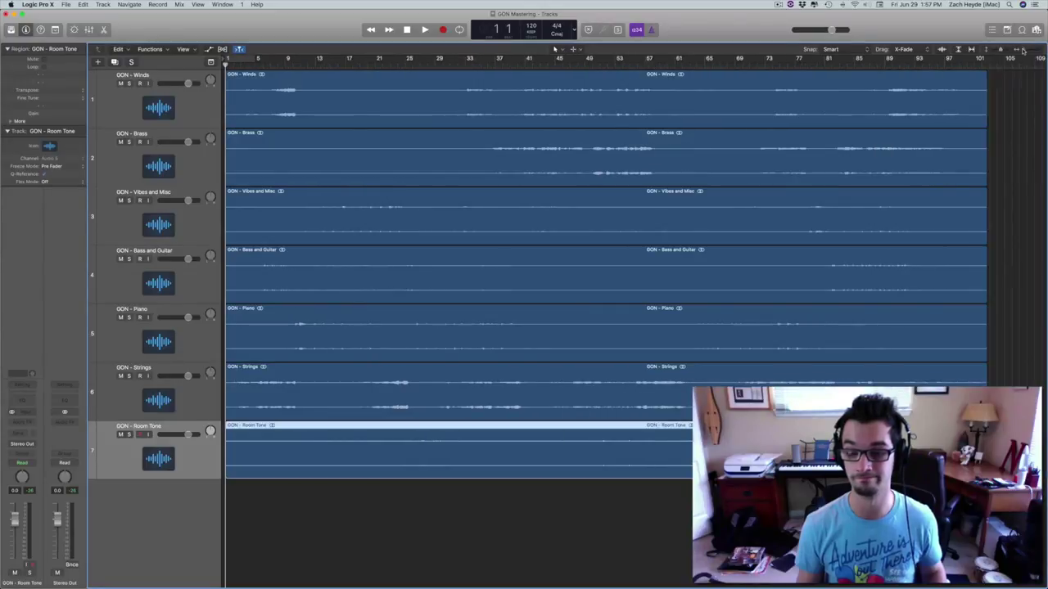
left_click(609, 525)
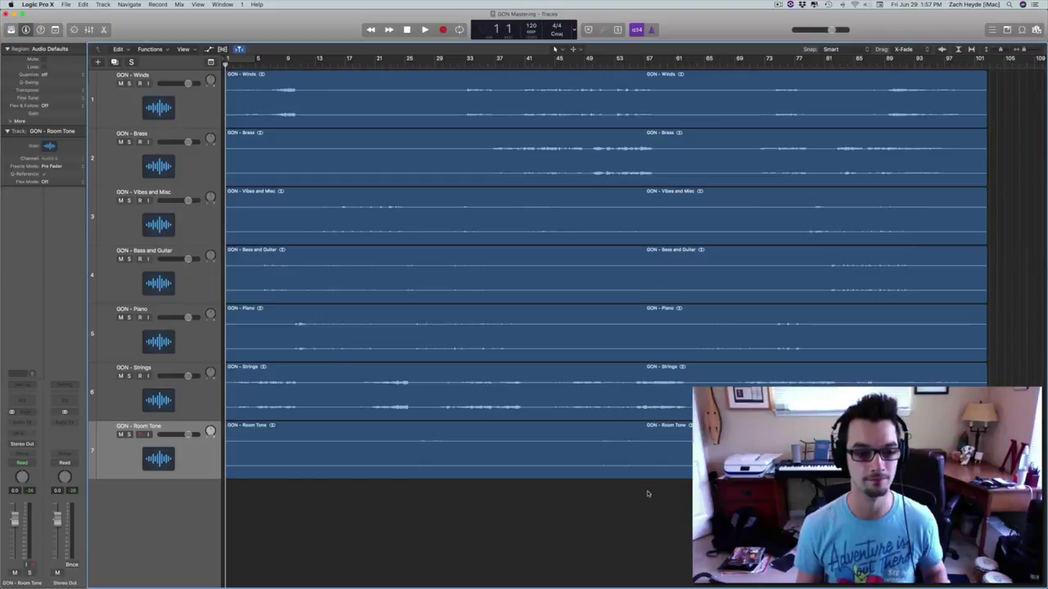
key("super+Right")
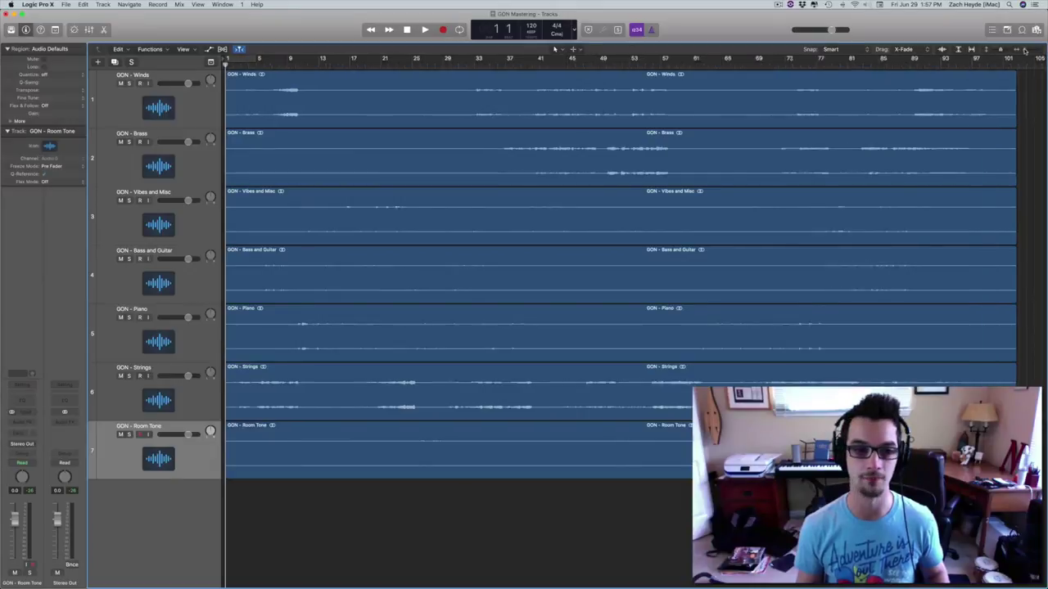
key("space")
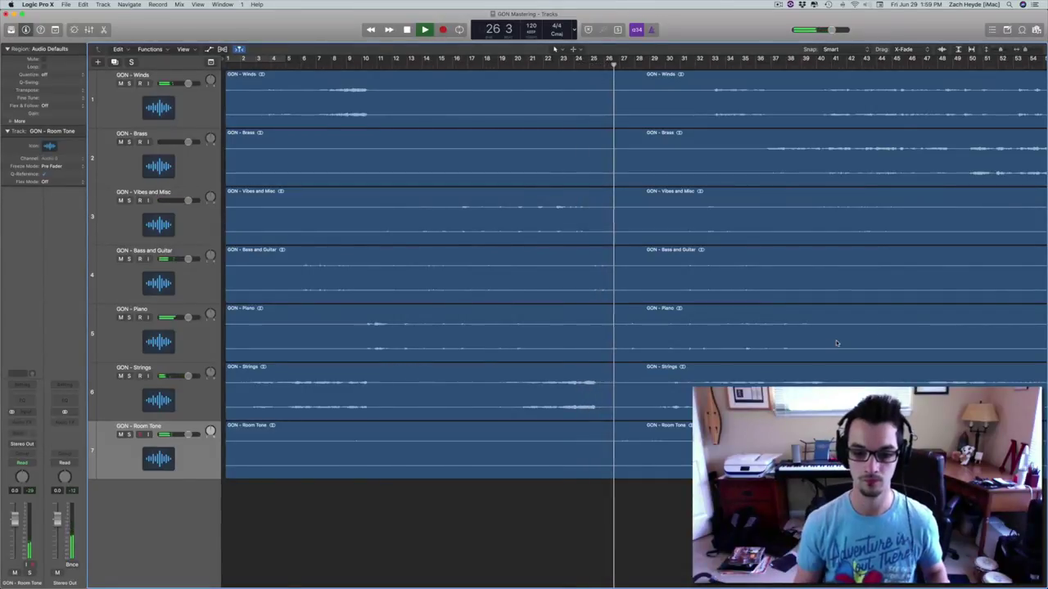
key("space")
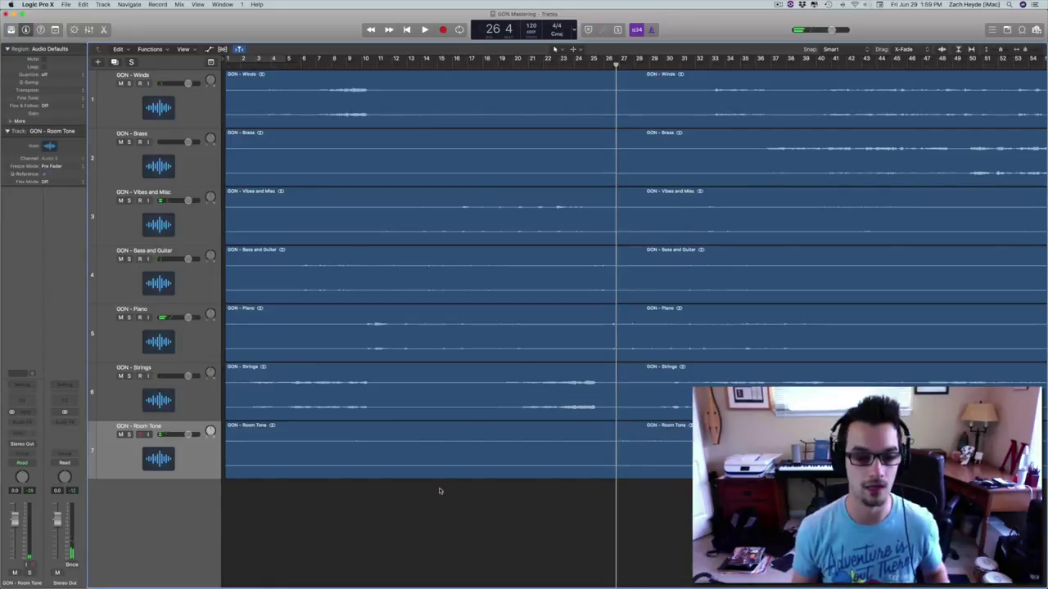
key("Return")
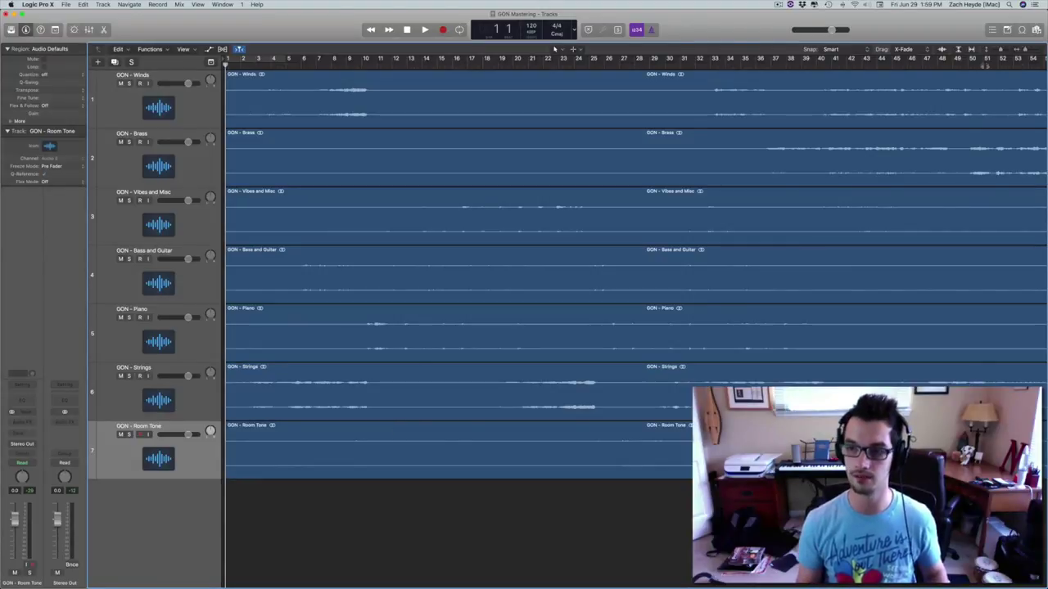
left_click_drag(1000, 51, 1000, 51)
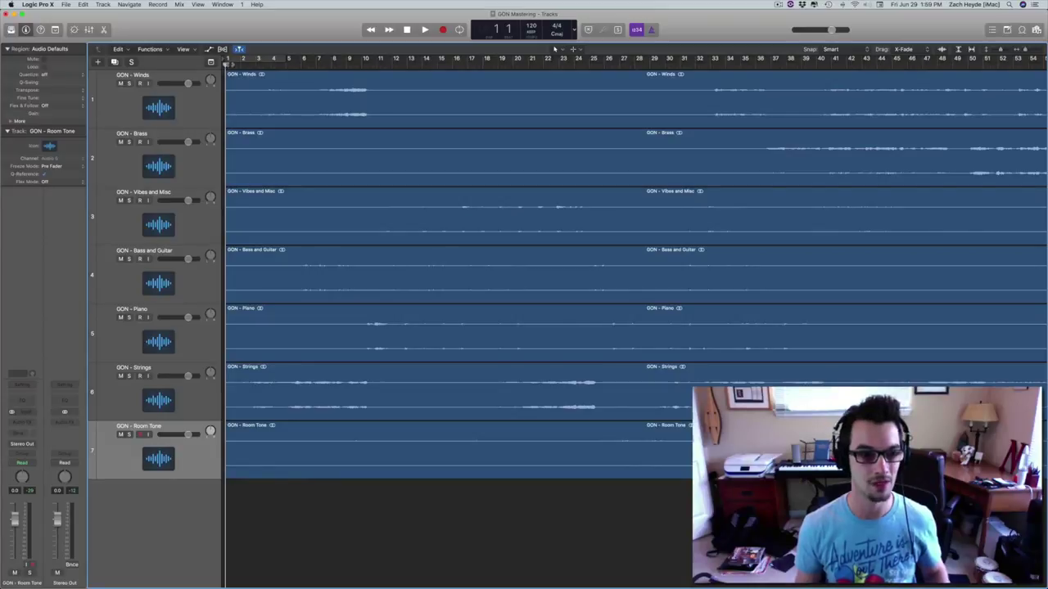
Add a Channel EQ to the Strings track and solo the track
left_click(183, 399)
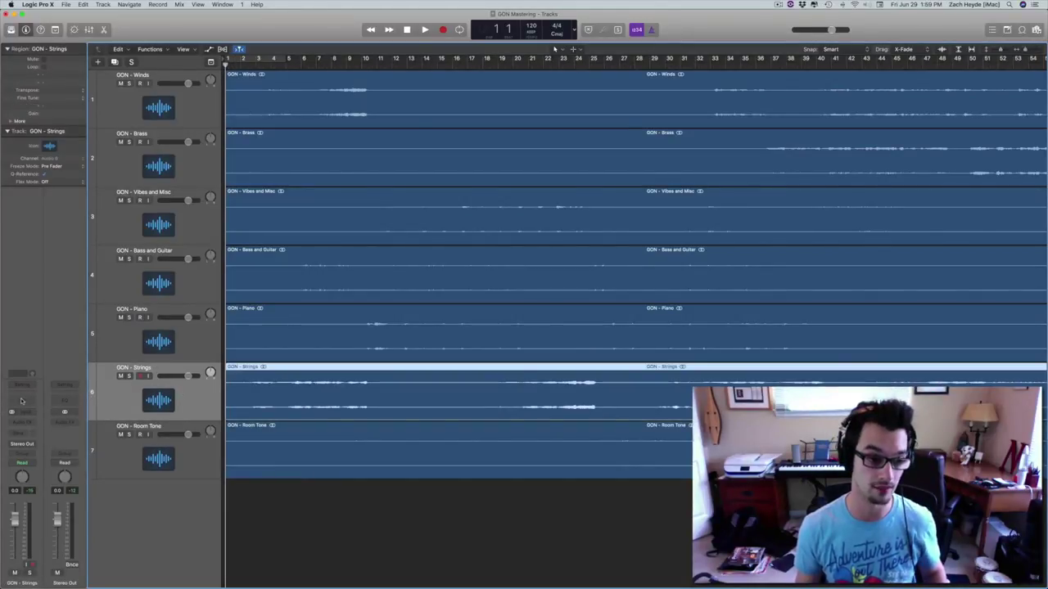
left_click(23, 401)
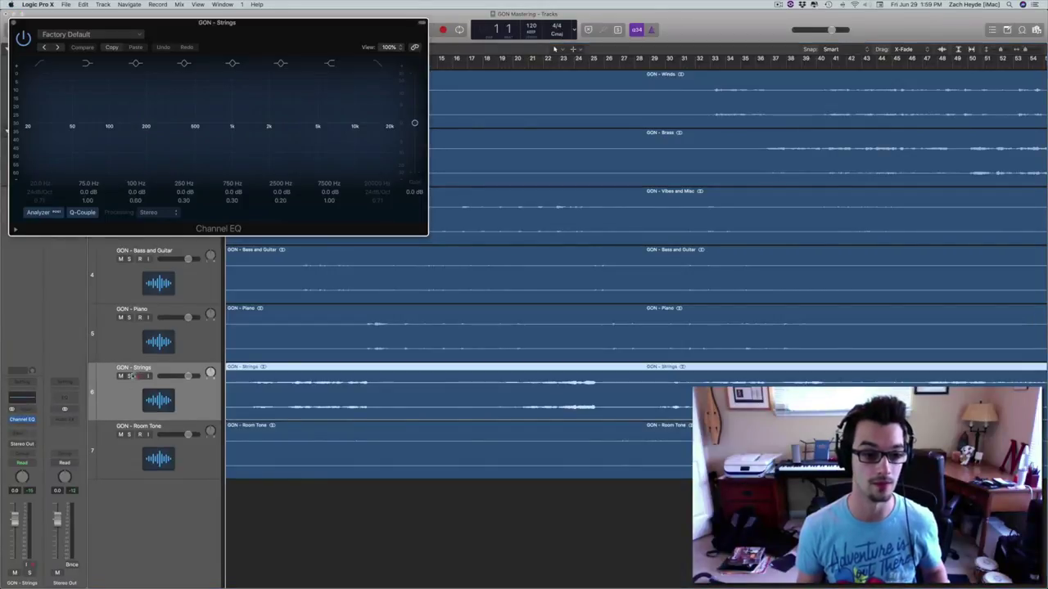
left_click(130, 376)
left_click(129, 375)
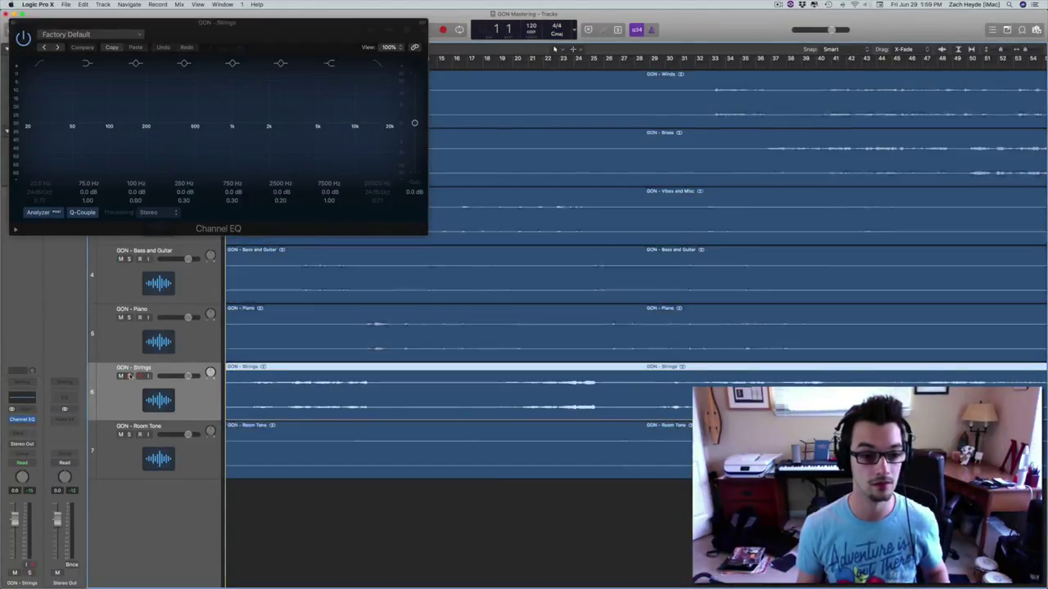
left_click(129, 375)
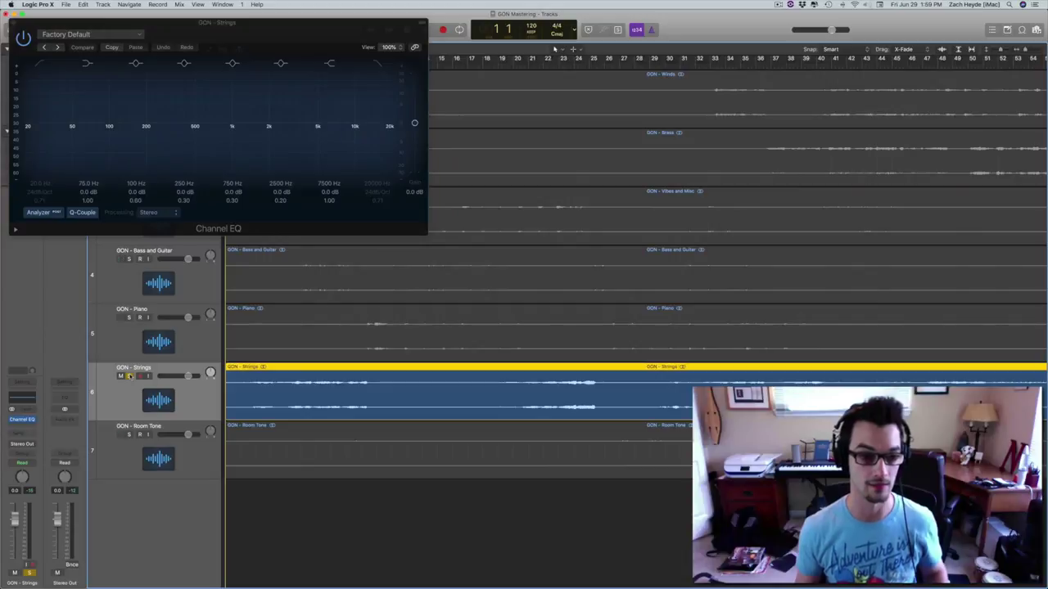
Play the soloed Strings with the EQ analyzer open, compare it with the full mix, and stop playback with the EQ closed
key("space")
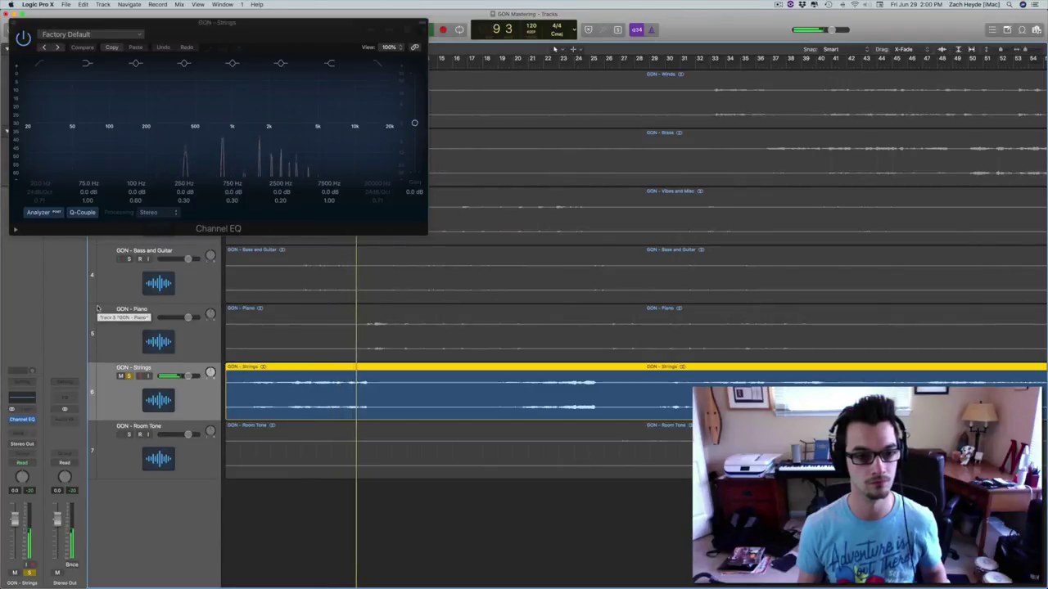
left_click(129, 375)
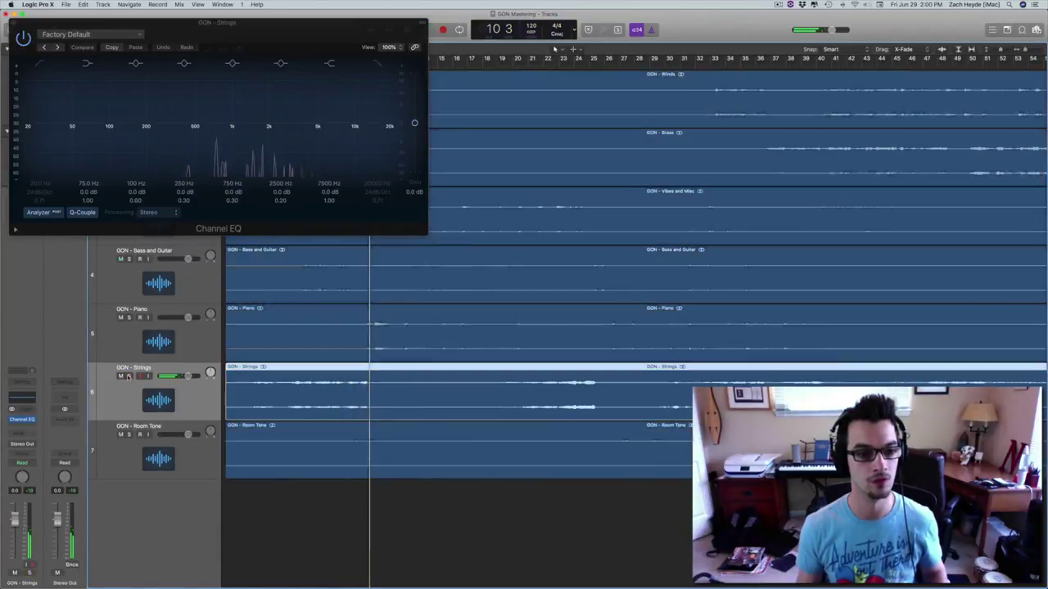
left_click(13, 25)
key("space")
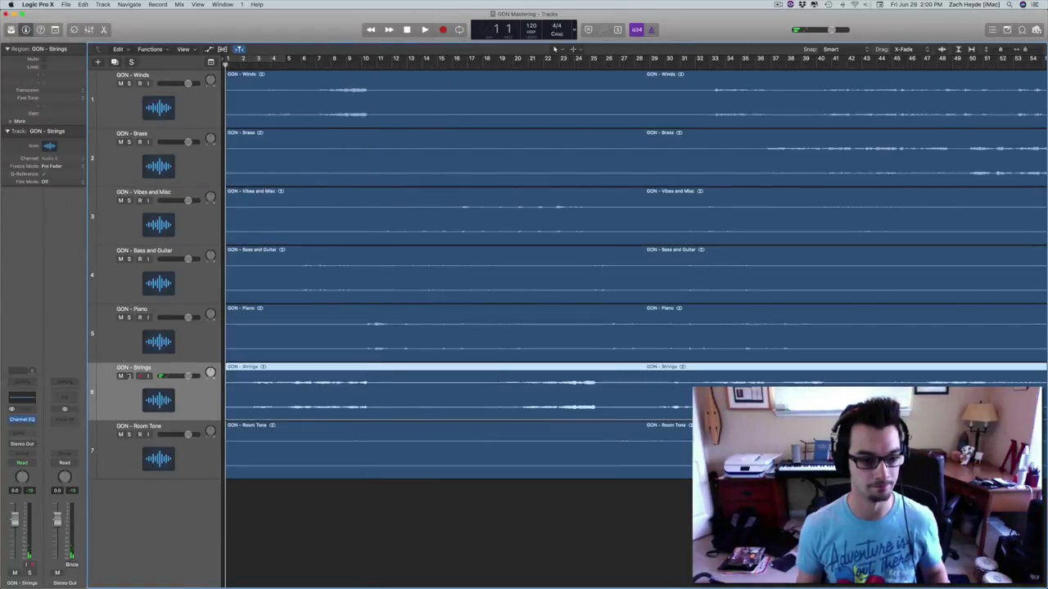
Set the automation mode of the Strings track to Latch and return the playhead to the start
left_click(129, 376)
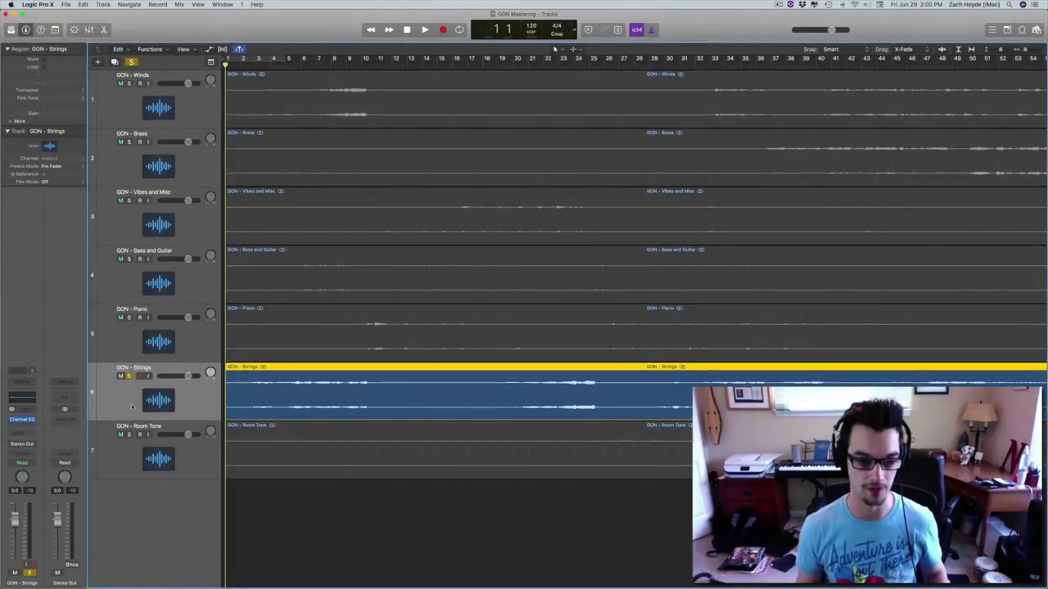
key("space")
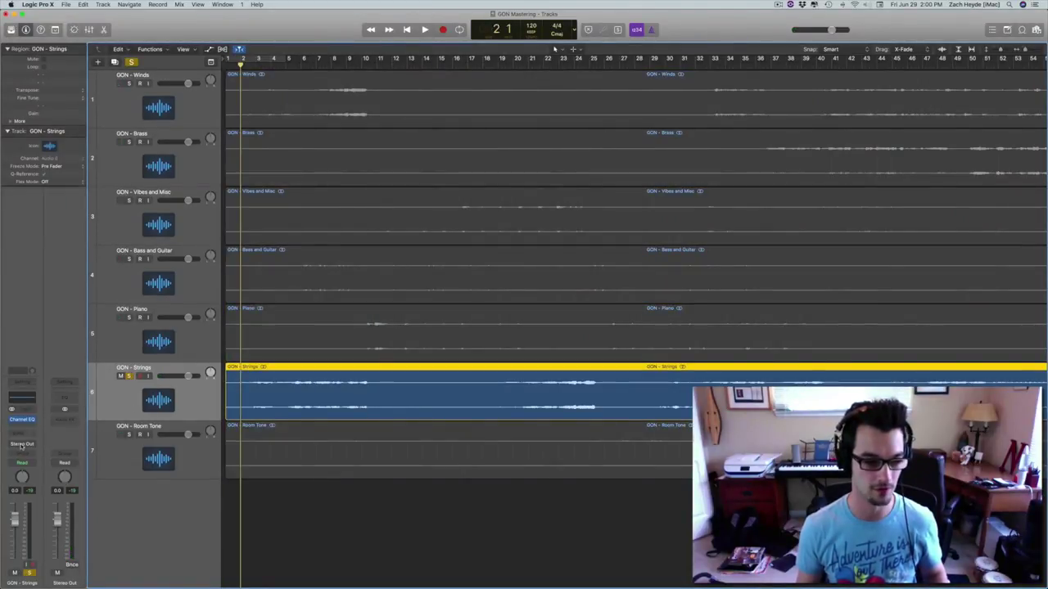
left_click(22, 444)
left_click(22, 481)
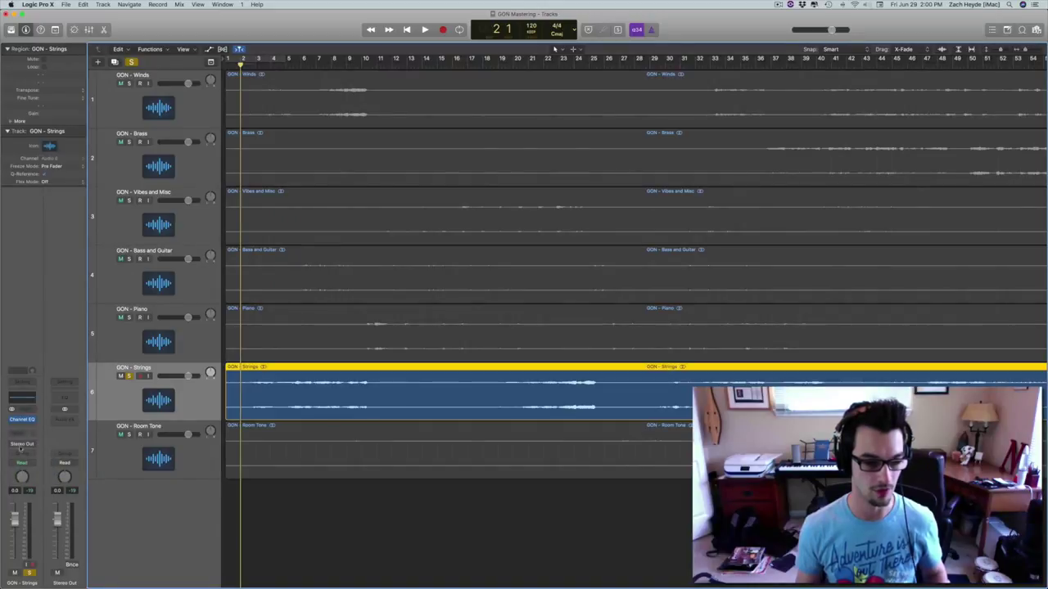
left_click(24, 463)
left_click(23, 474)
key("Return")
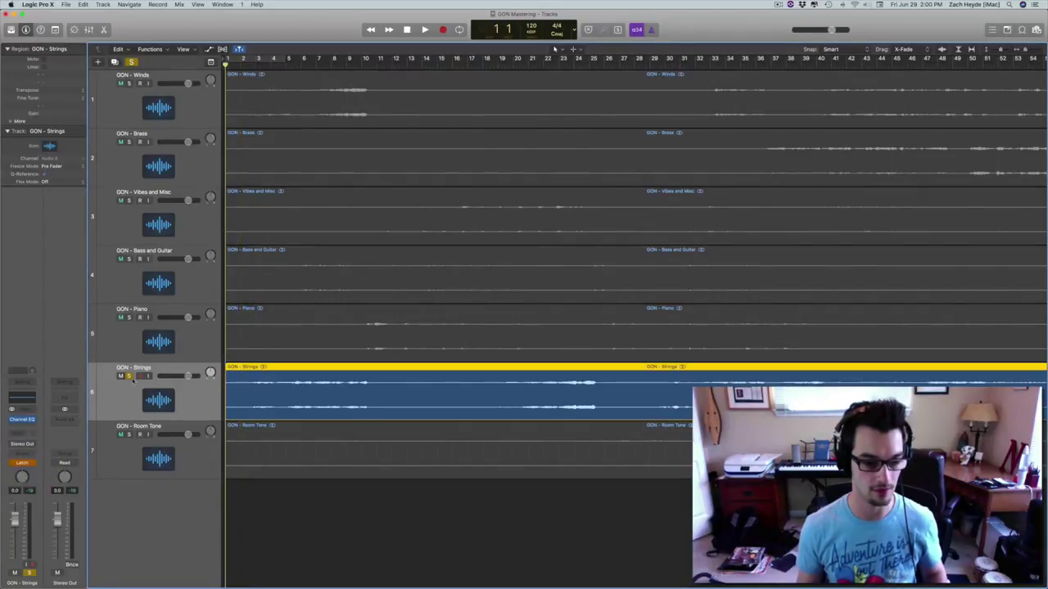
Unsolo the Strings and play the full mix from bar 1 to about bar 53, riding the Strings volume fader to record Latch automation
left_click(130, 376)
key("space")
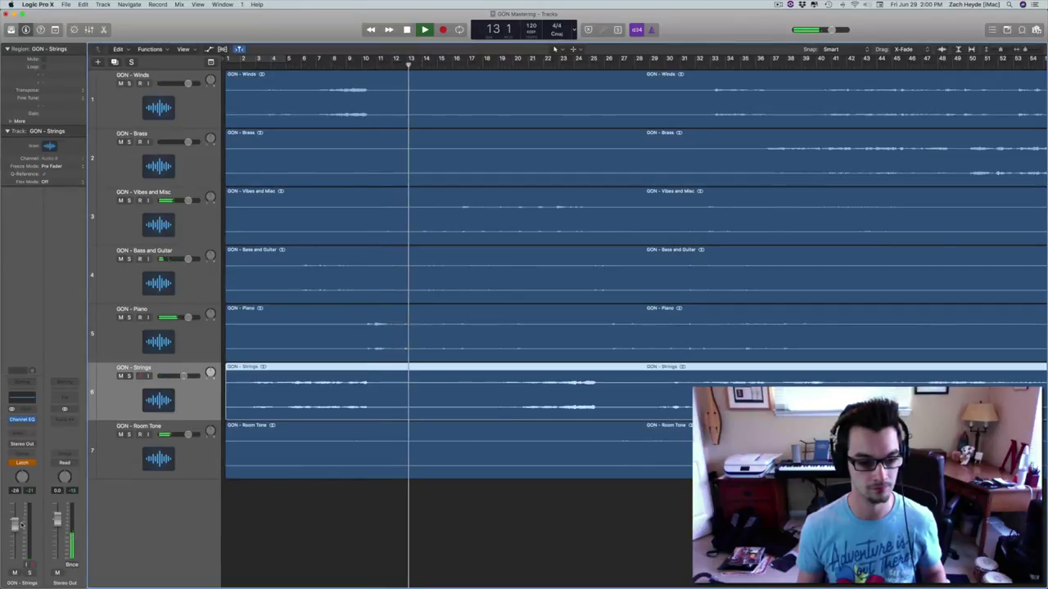
scroll(286, 429, "right", 1)
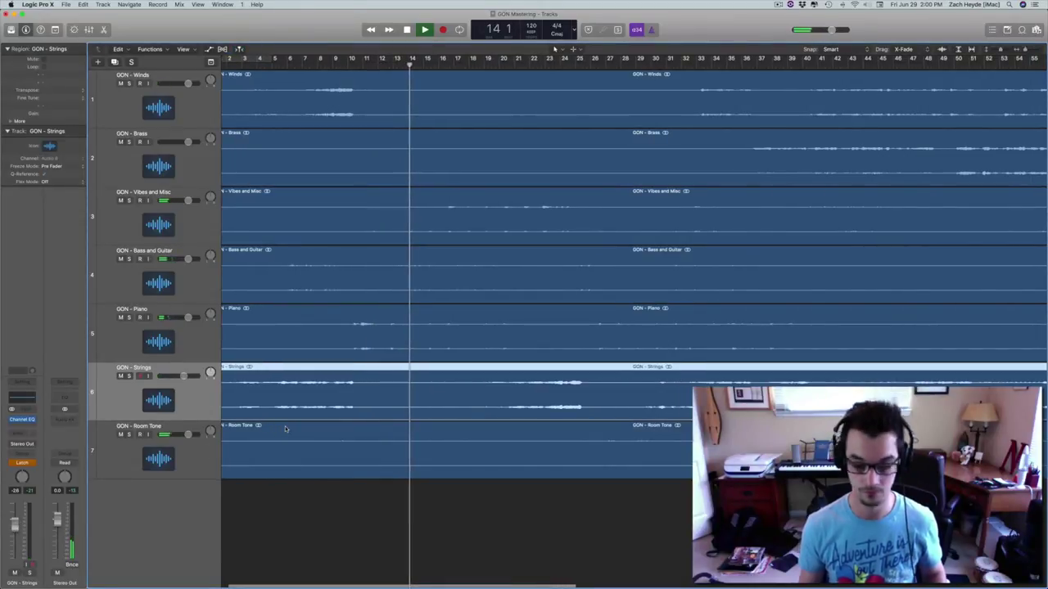
left_click(942, 49)
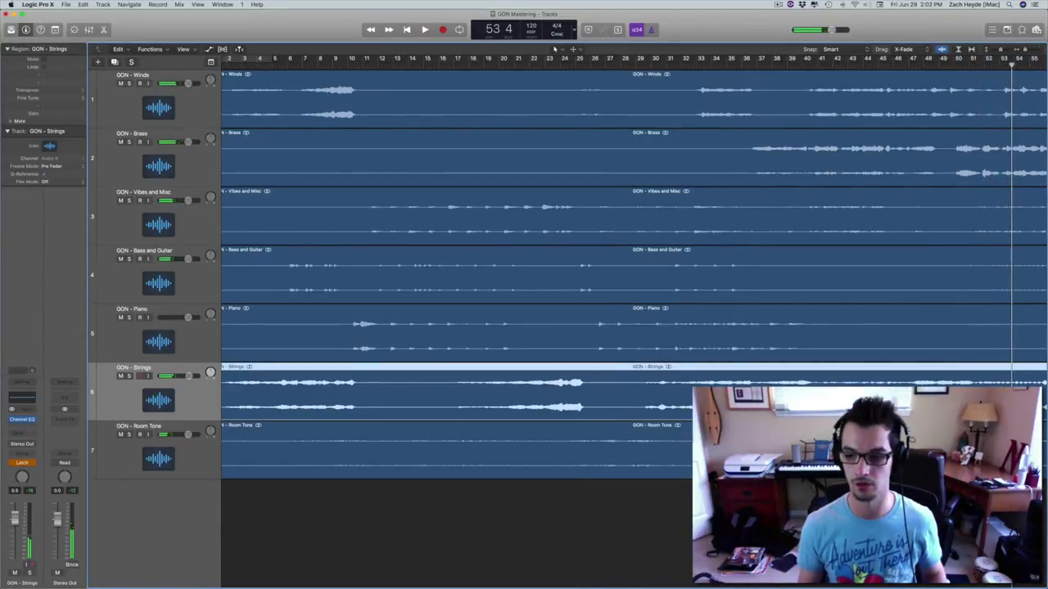
Resume playback from about bar 43 and keep riding the Strings volume fader in Latch mode to about bar 99
left_click(511, 66)
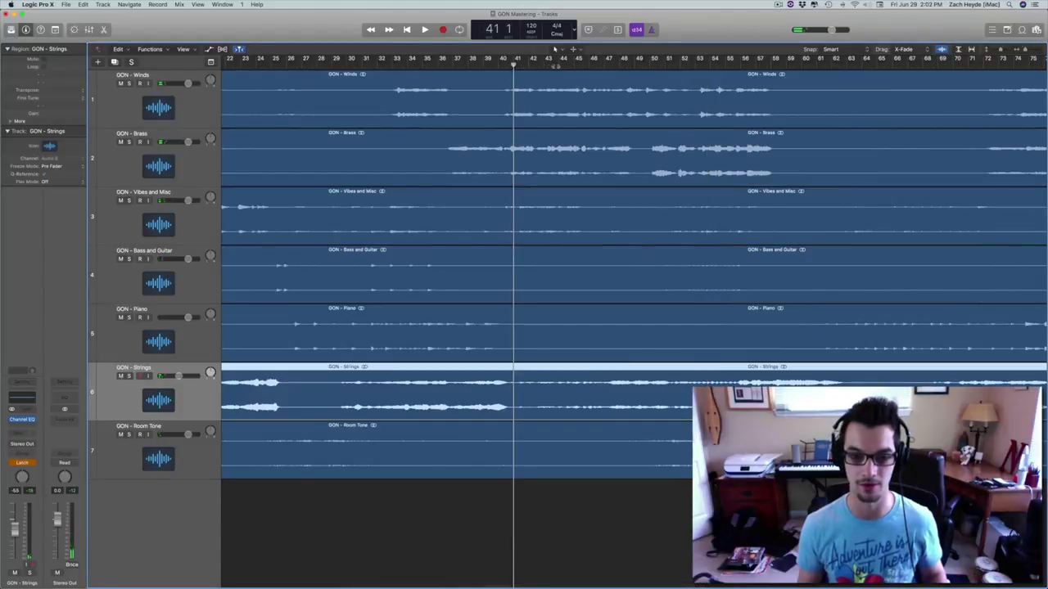
left_click(557, 66)
key("space")
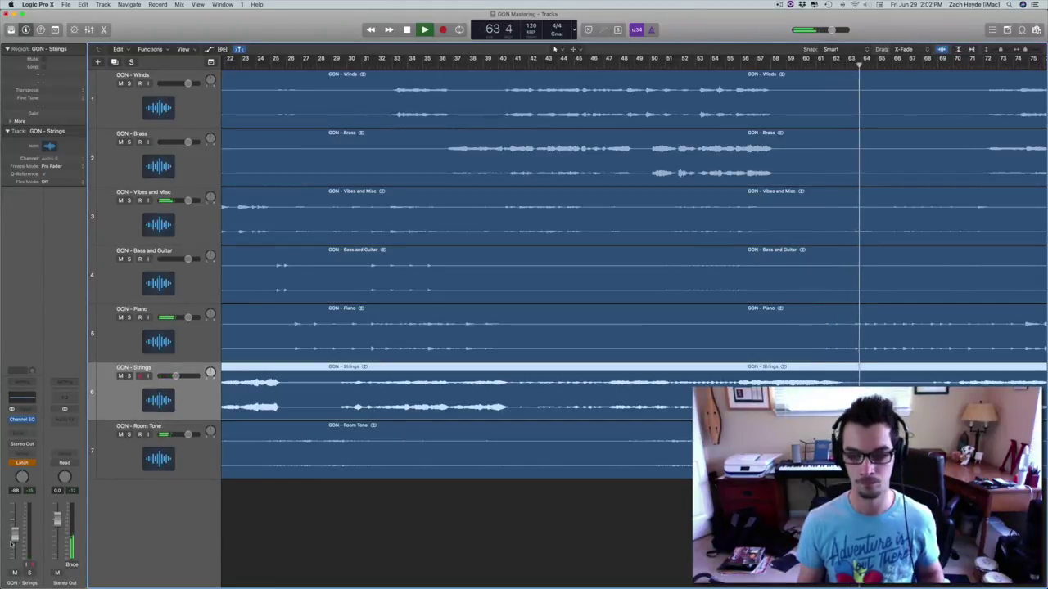
scroll(453, 454, "right", 5)
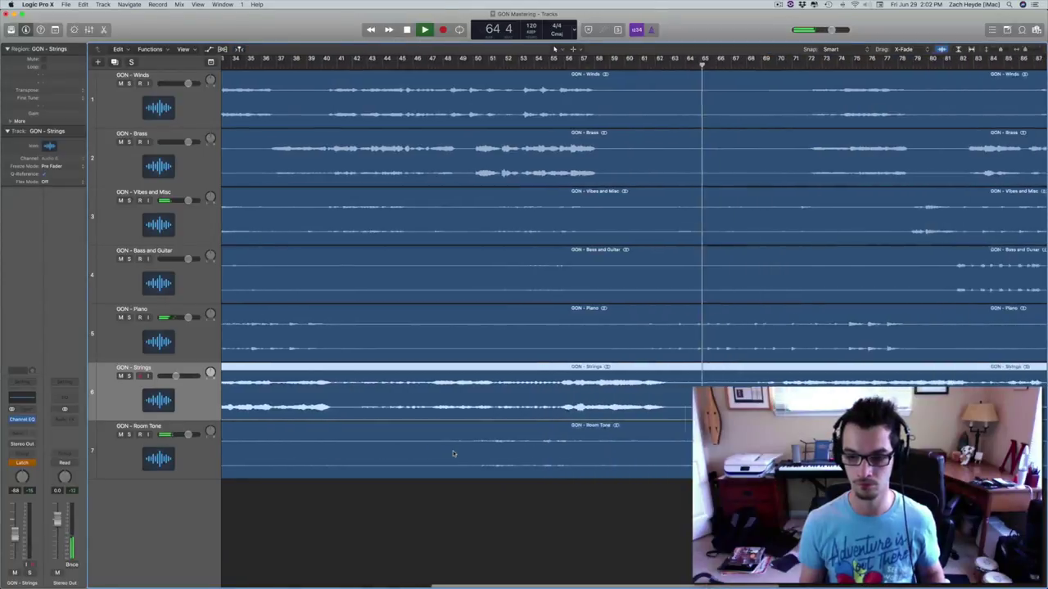
scroll(453, 451, "right", 8)
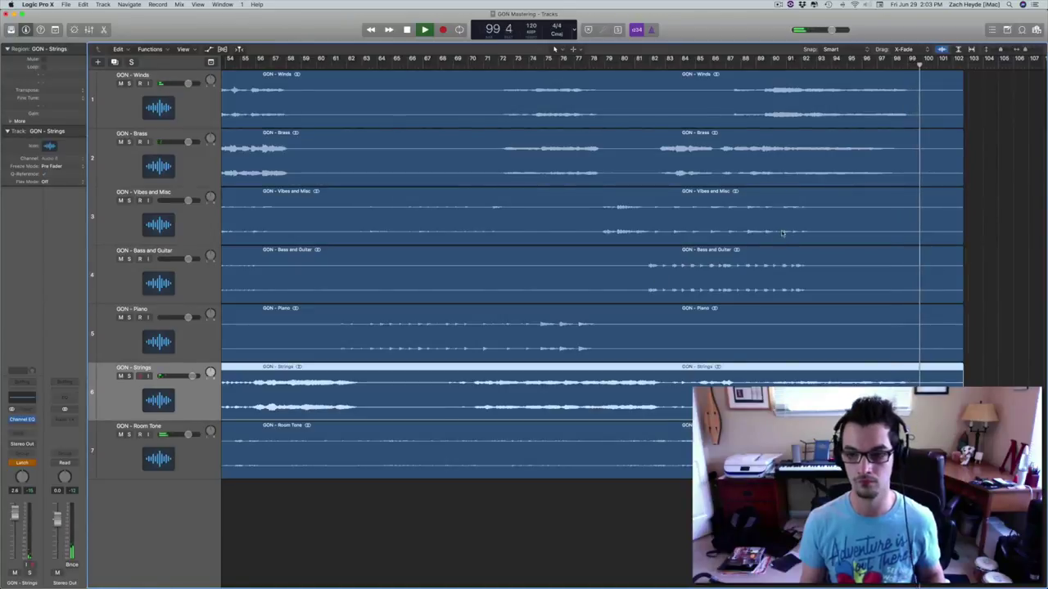
Stop playback and set the automation mode of the Strings track to Read
key("space")
scroll(782, 234, "right", 5)
left_click(21, 464)
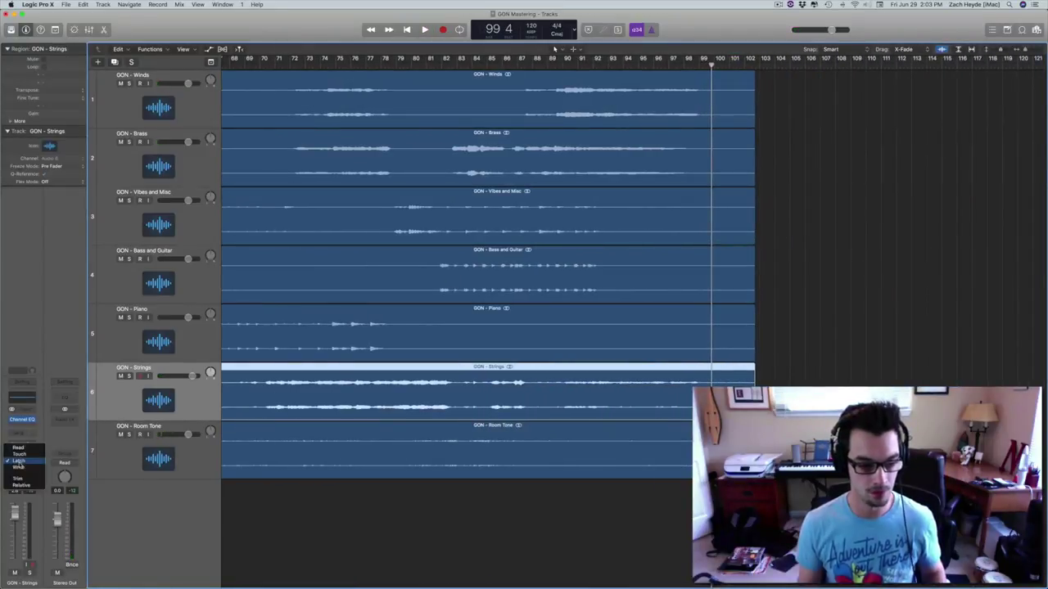
left_click(18, 448)
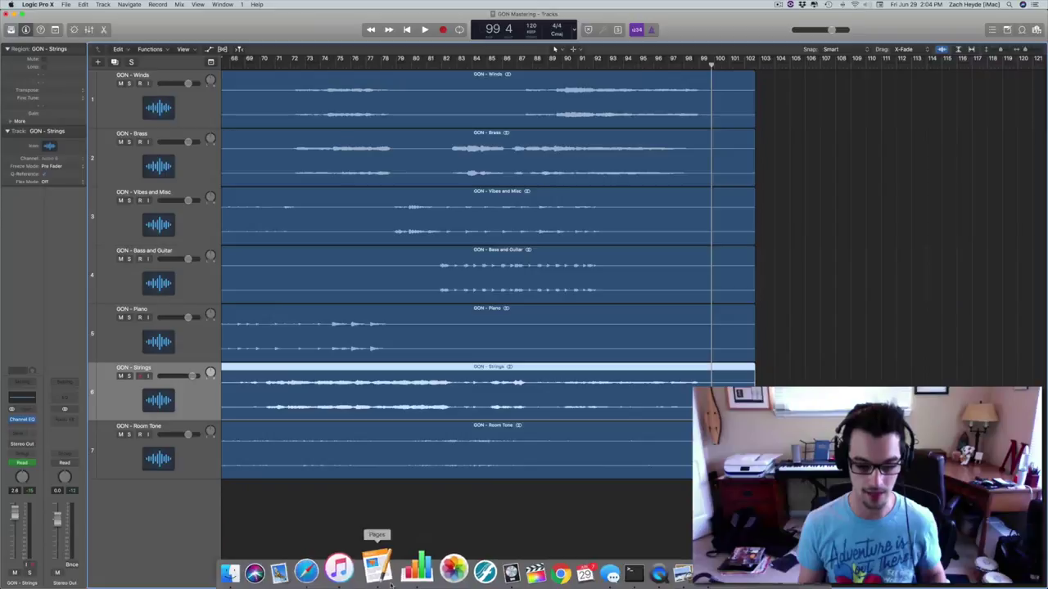
Locate God Ending.aif in the Audio Files folder, import it onto a new track below Room Tone, and shift its region to about bar 82
left_click(357, 581)
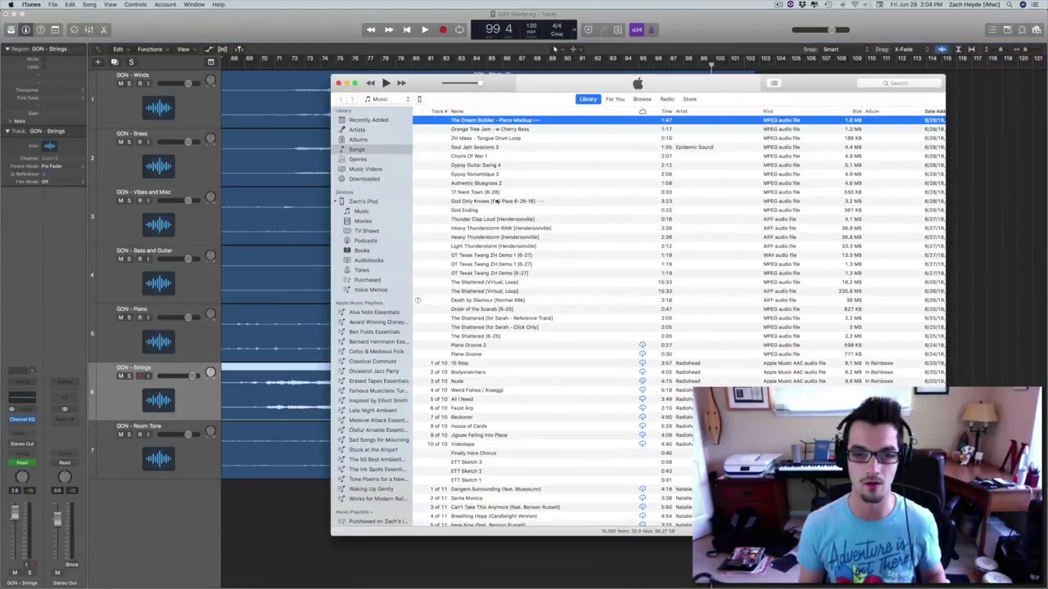
left_click(466, 200)
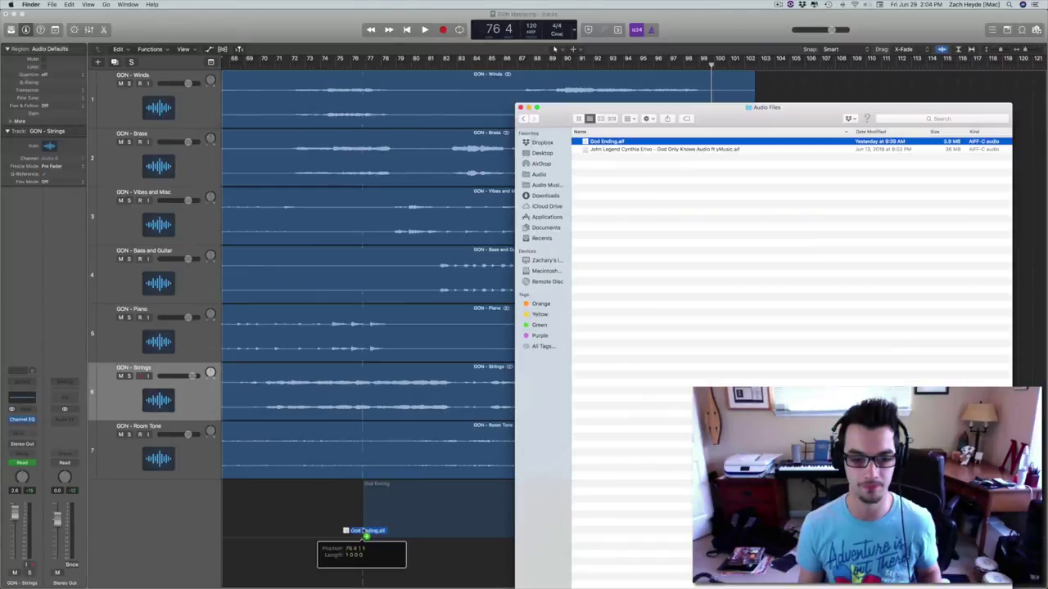
left_click_drag(352, 532, 308, 532)
left_click(311, 532)
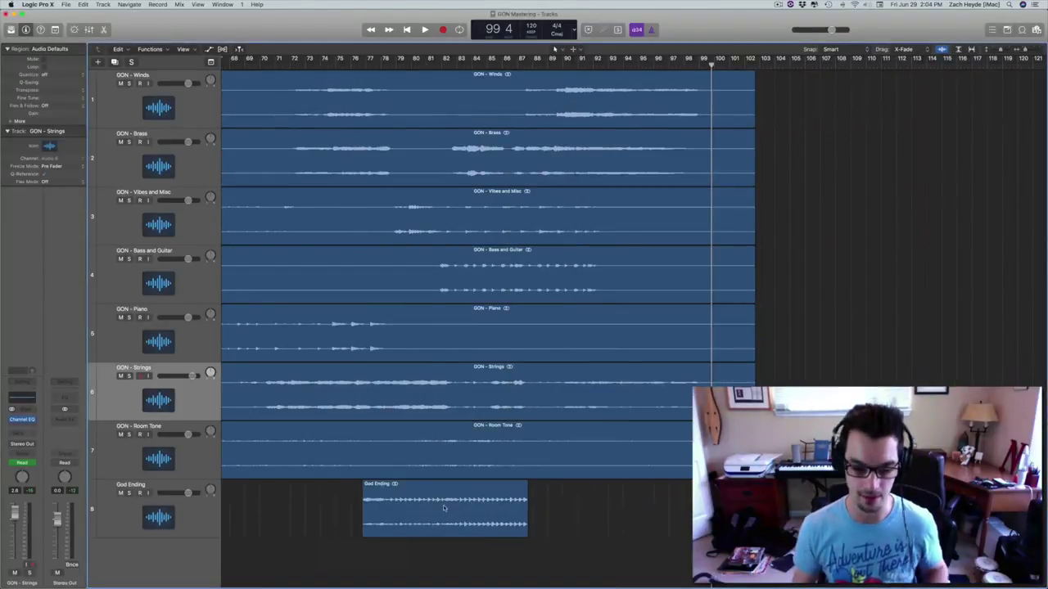
left_click_drag(453, 505, 539, 505)
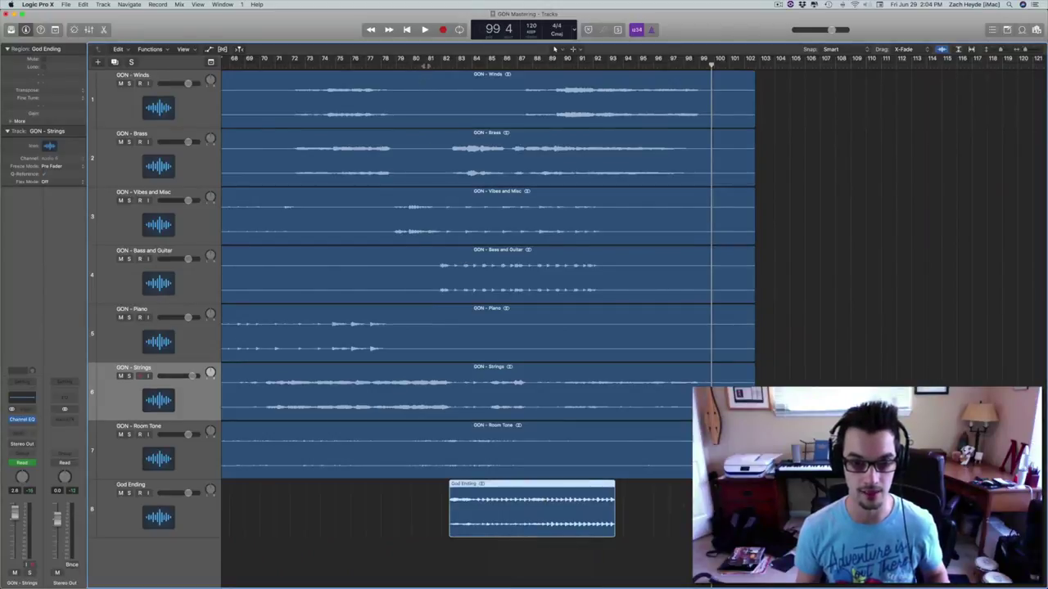
Play the Strings and God Ending tracks soloed together from about bar 80 and move the God Ending region back to about bar 81
left_click(426, 66)
key("space")
key("s")
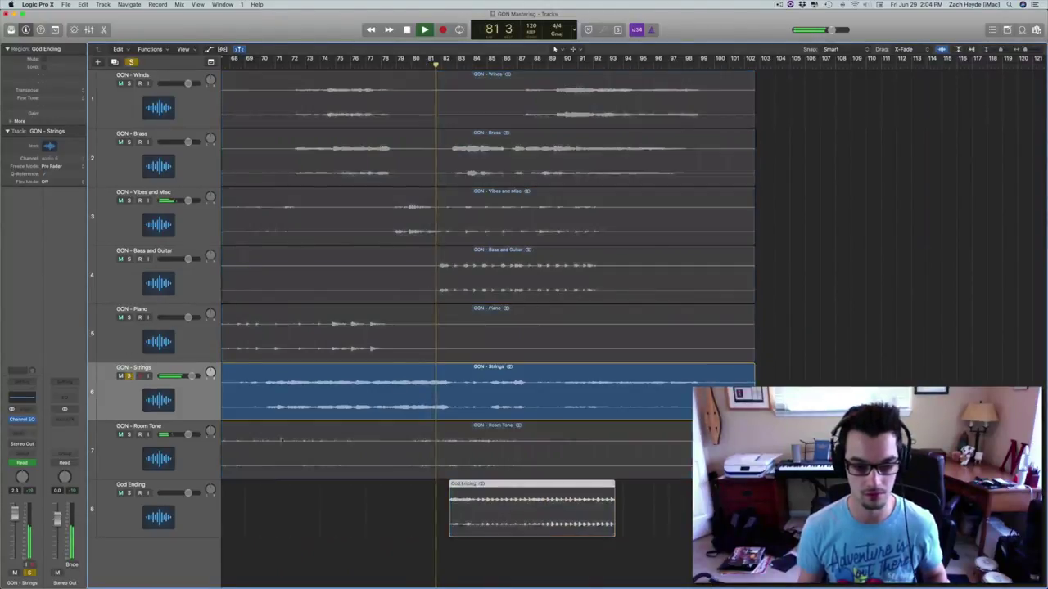
left_click(129, 493)
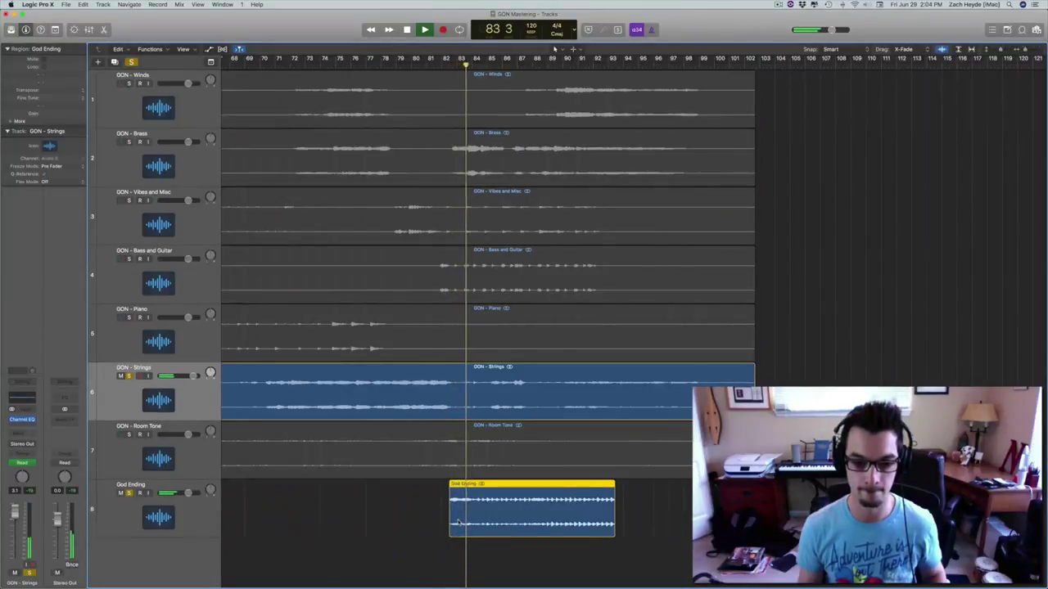
left_click_drag(458, 522, 436, 522)
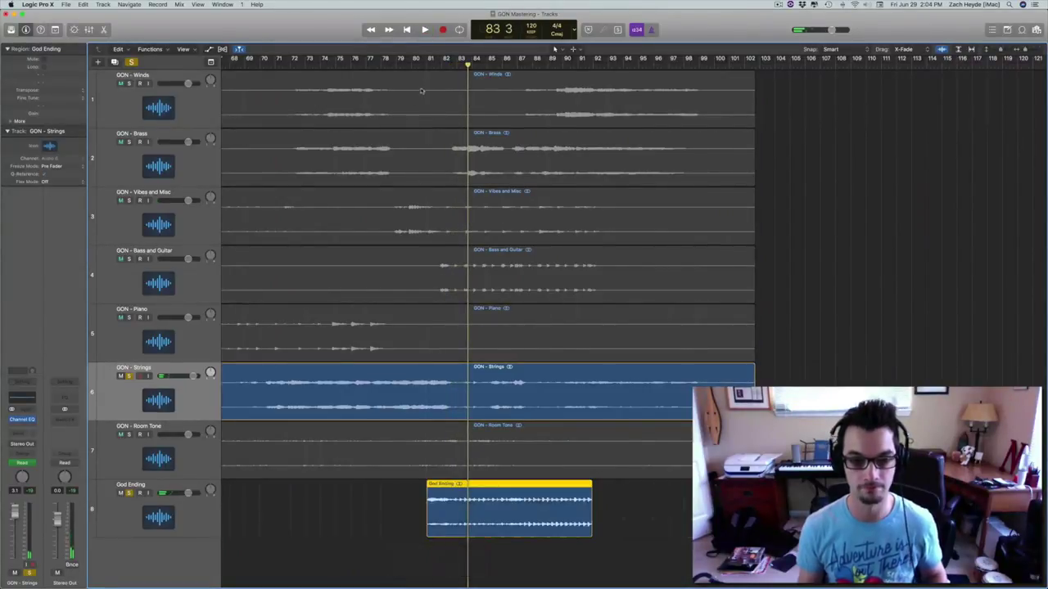
Play the soloed Strings and God Ending tracks from the God Ending region's start, and unsolo both during playback to check the alignment
left_click(426, 67)
key("space")
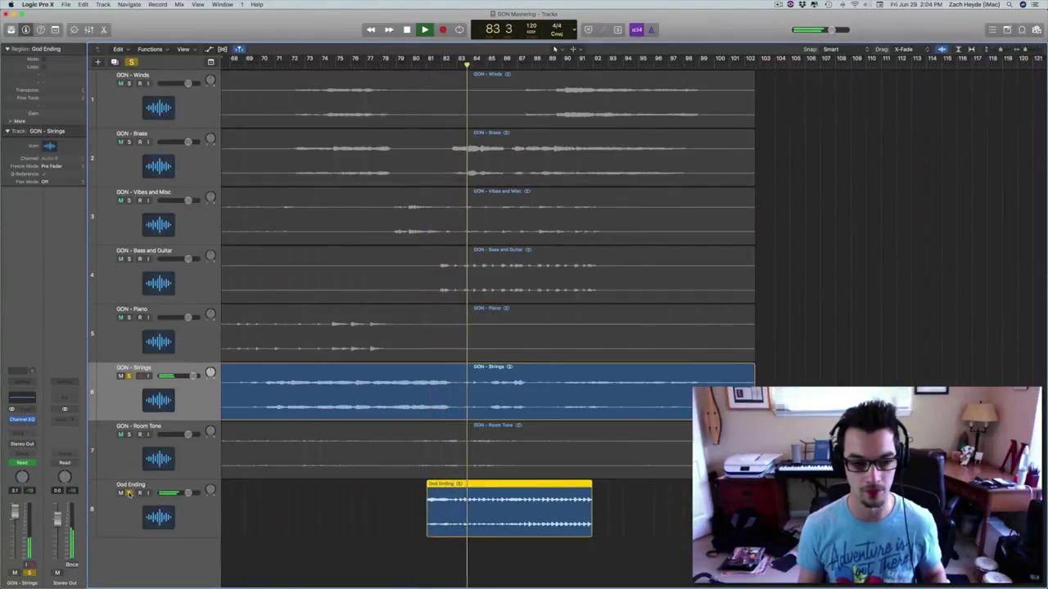
left_click(130, 493)
left_click(128, 377)
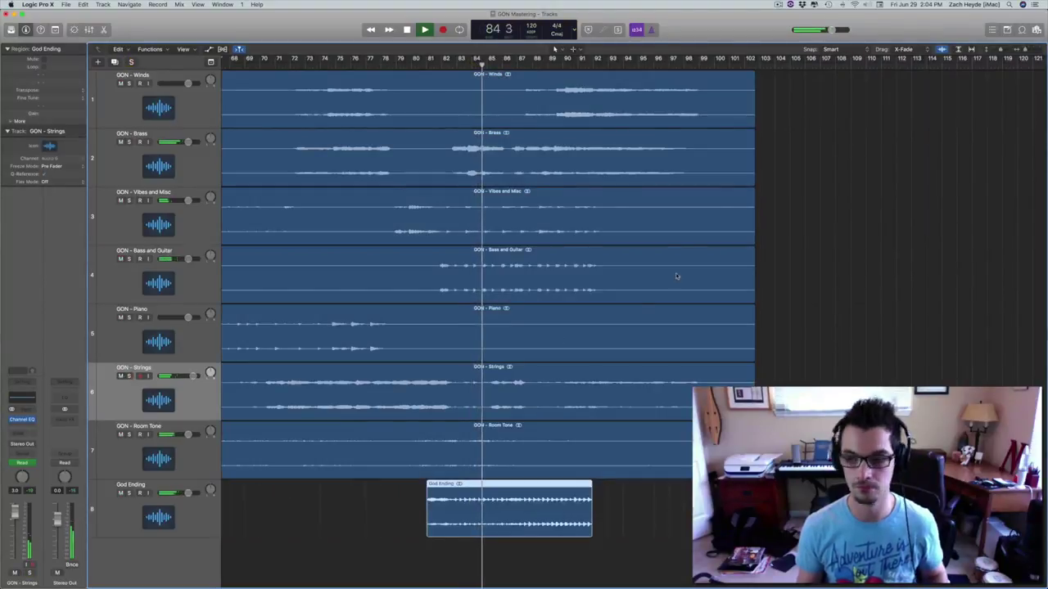
Nudge the God Ending region slightly later, to just after bar 81, and resume playback to check the timing
left_click_drag(1026, 50, 1030, 50)
key("space")
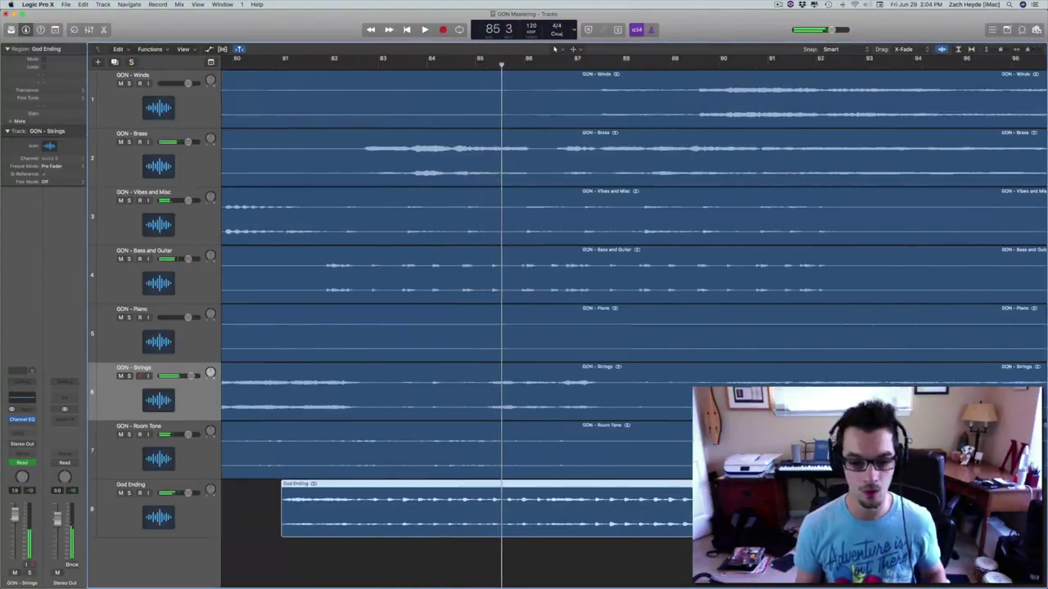
left_click_drag(320, 517, 325, 517)
key("space")
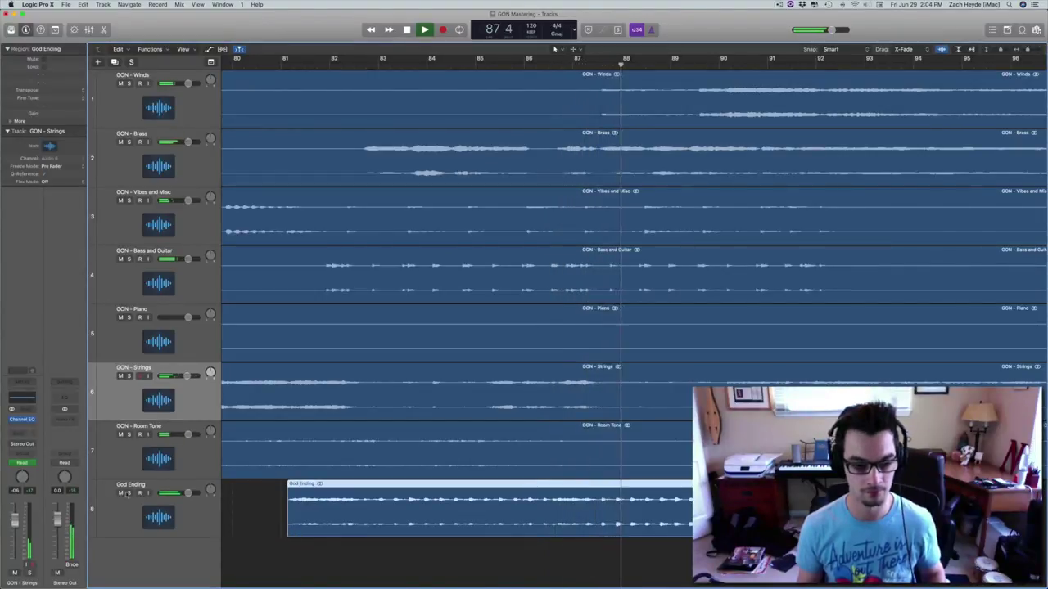
Solo the God Ending track during playback and unsolo it to compare its timing with the full mix
left_click(128, 494)
key("space")
key("space")
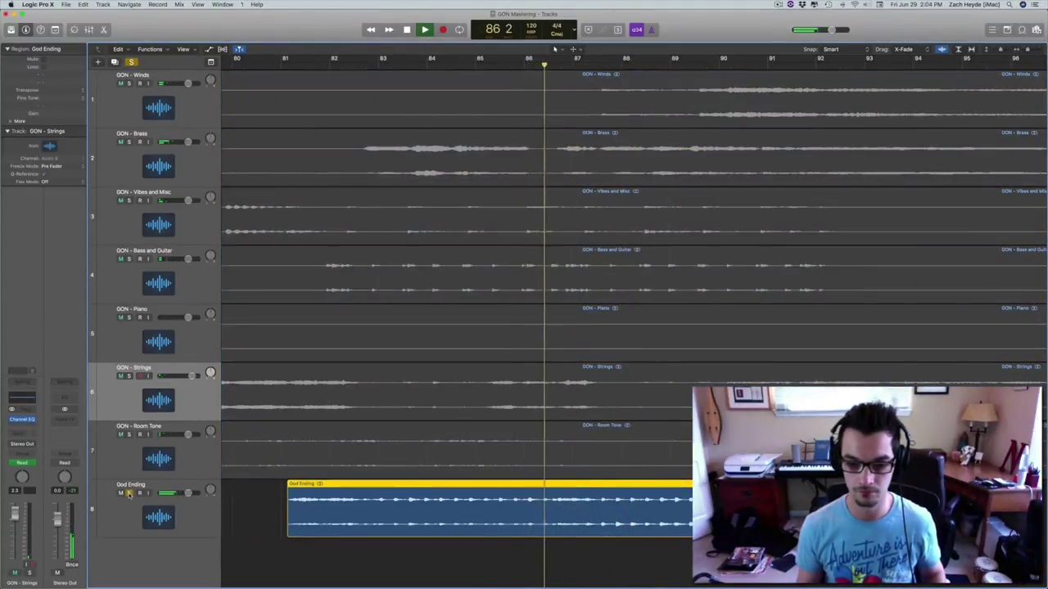
left_click(129, 494)
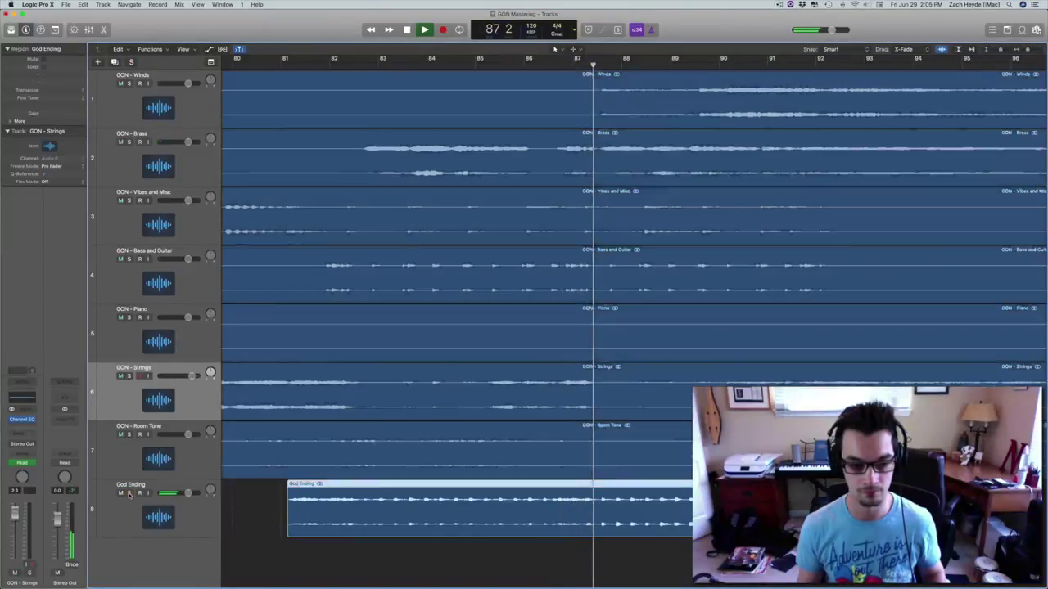
Move the God Ending track directly below Strings and rename it GON - Strings Ending
left_click_drag(138, 500, 139, 460)
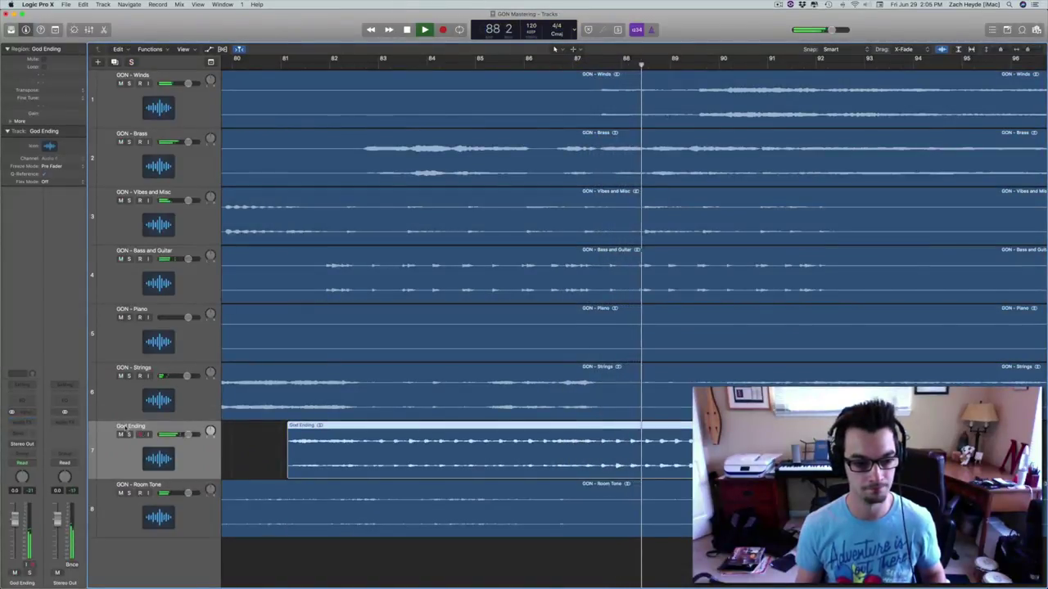
type("GON - Strings")
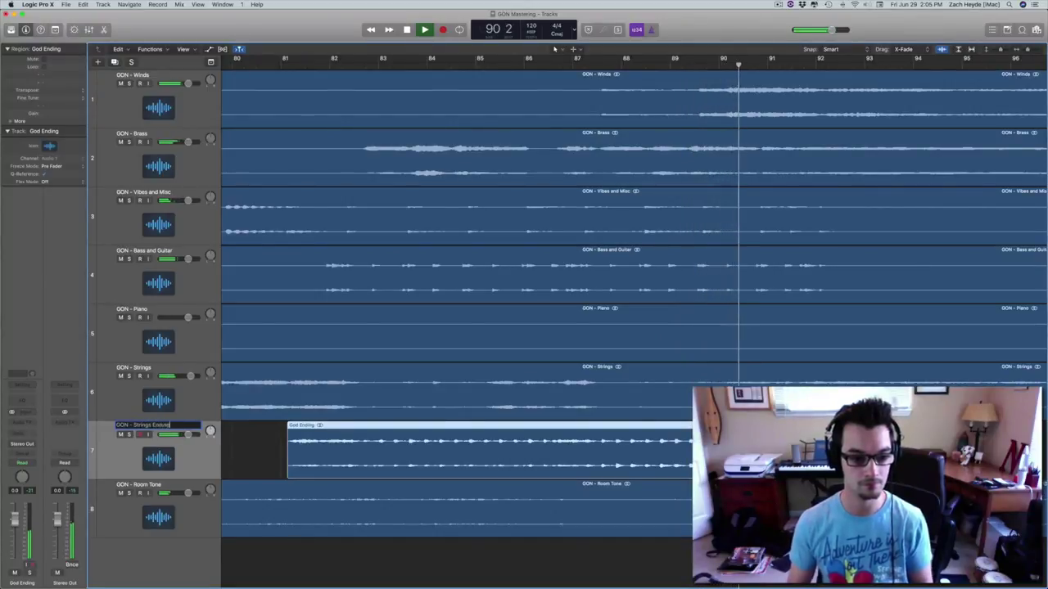
type(" Ending")
key("Return")
left_click(704, 558)
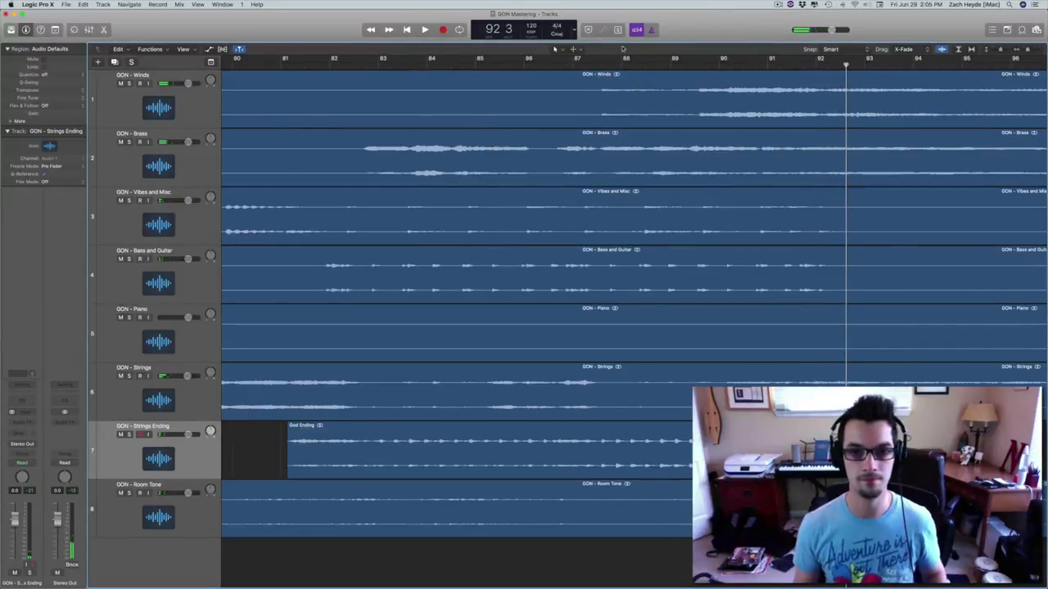
Use the Fade tool to add a fade-out at the end and a fade-in at the start of the God Ending region
left_click(573, 49)
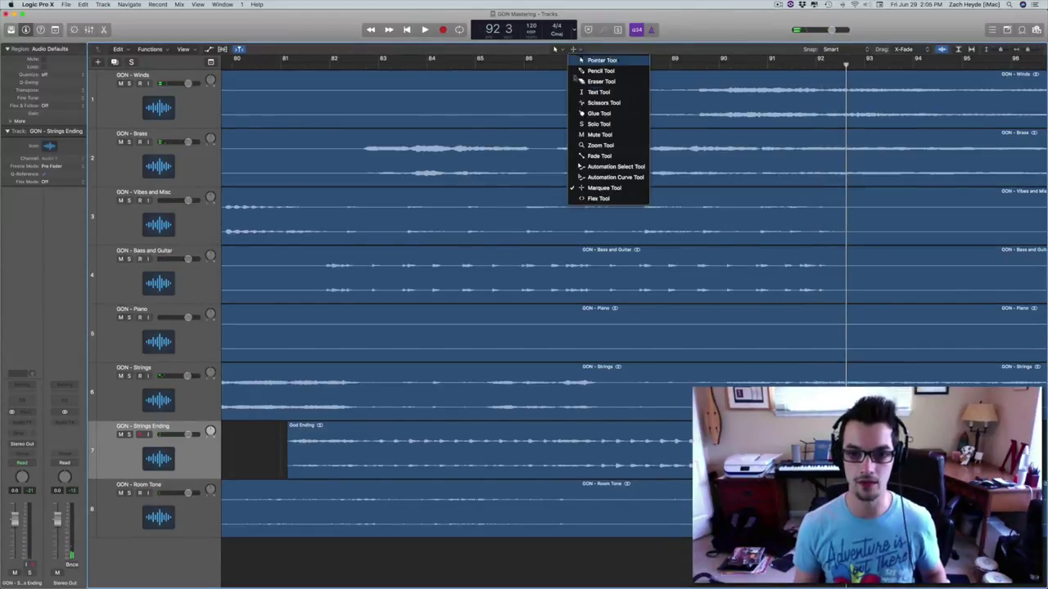
left_click(578, 158)
left_click_drag(810, 450, 856, 450)
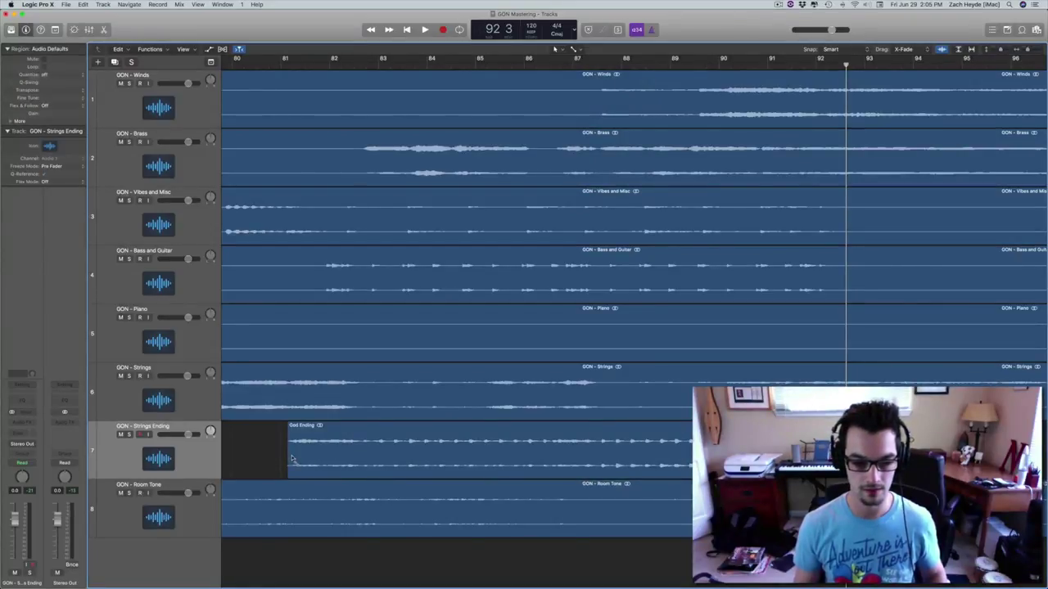
left_click_drag(292, 458, 260, 458)
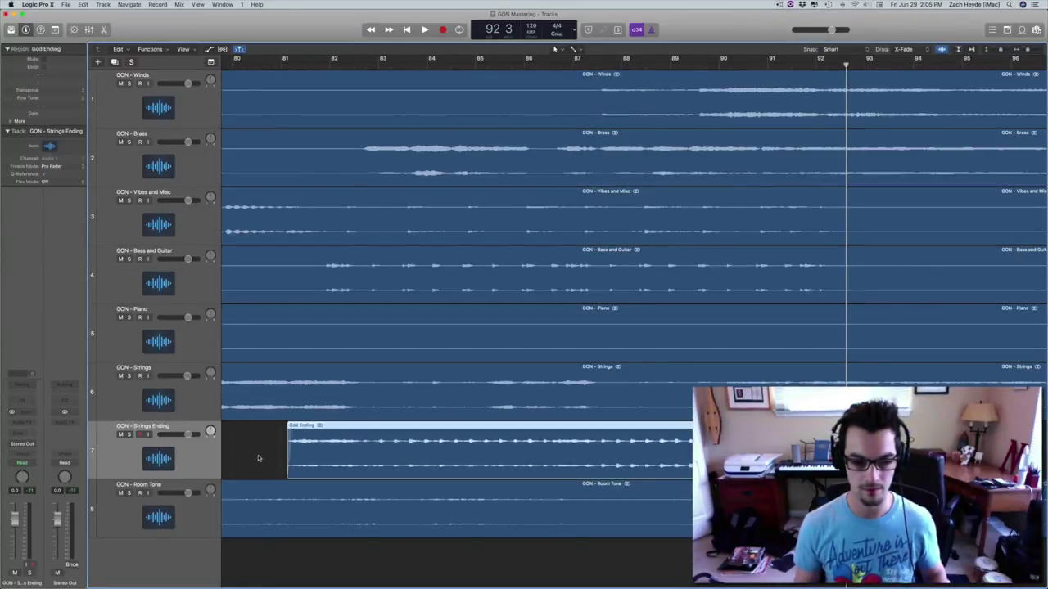
Move the playhead back to bar 71 and solo the Strings track
left_click(1000, 51)
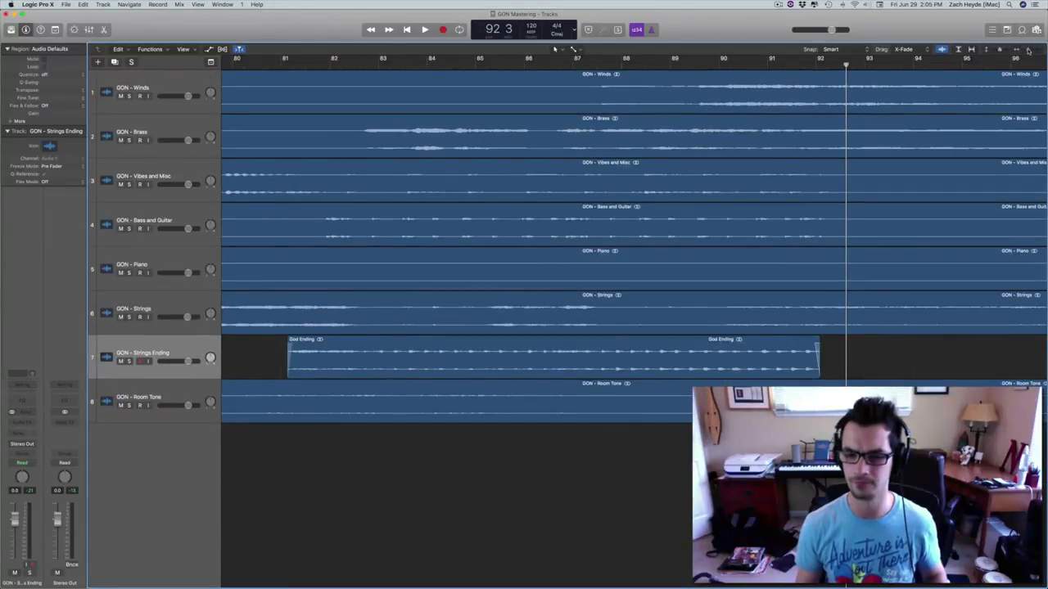
left_click_drag(1029, 51, 1024, 51)
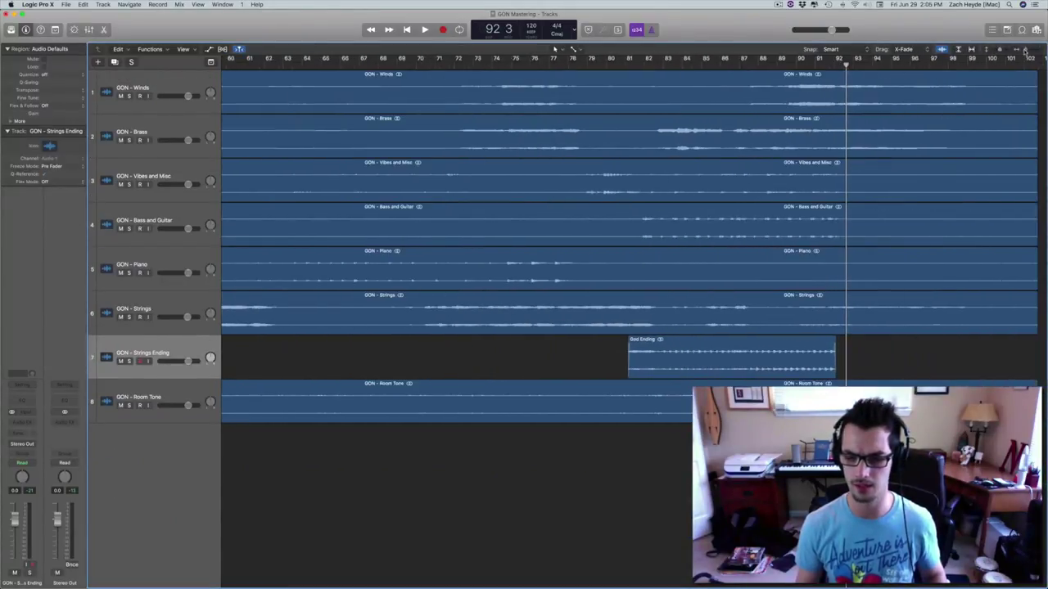
scroll(637, 442, "right", 10)
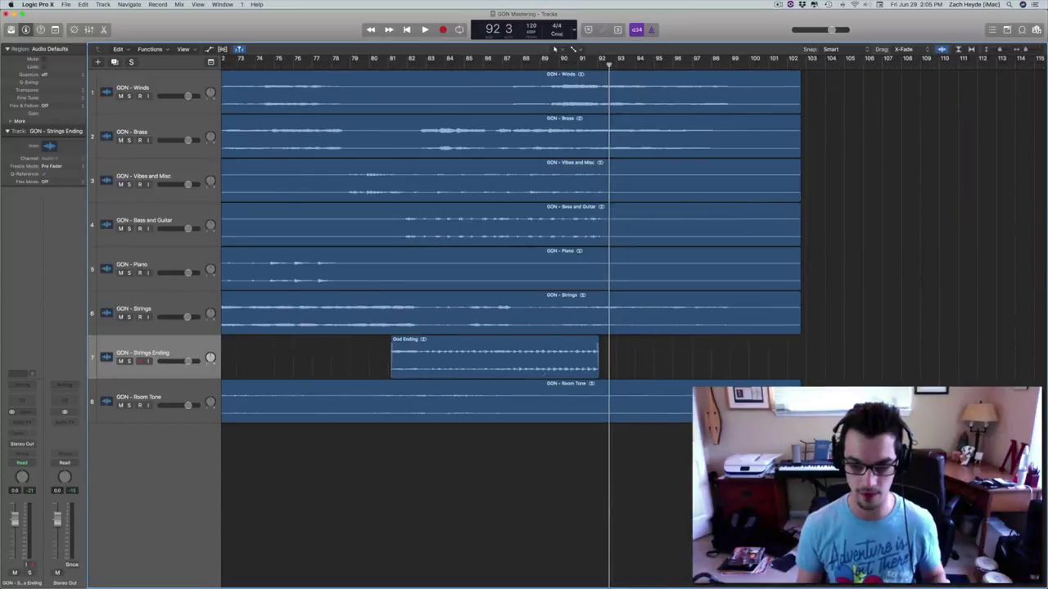
key("comma")
key("comma")
key("comma")
key("comma")
key("comma")
key("comma")
key("comma")
key("comma")
key("comma")
key("comma")
key("comma")
key("comma")
key("comma")
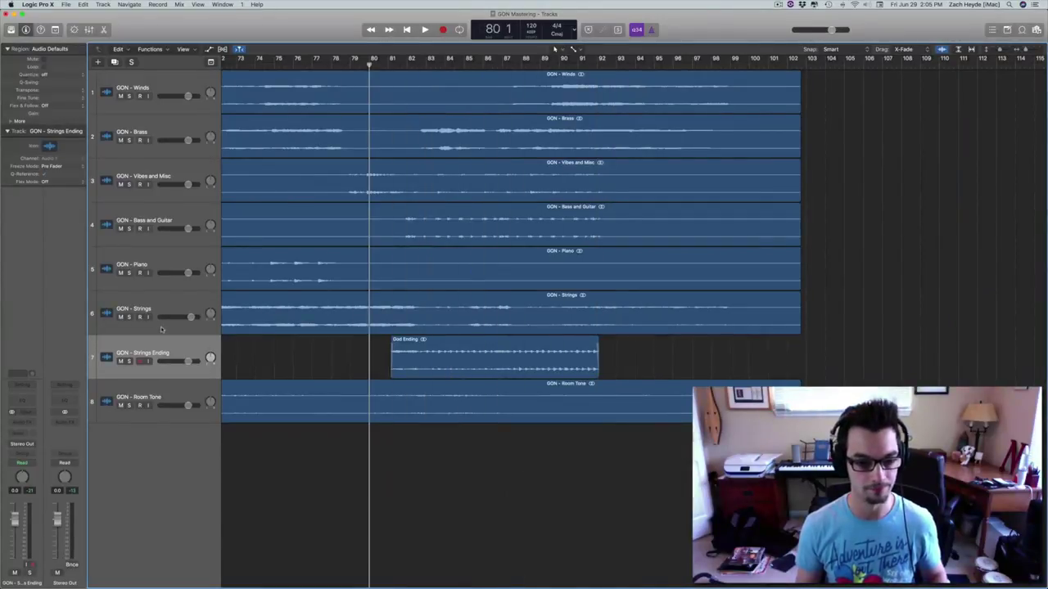
left_click(150, 304)
key("comma")
key("comma")
key("comma")
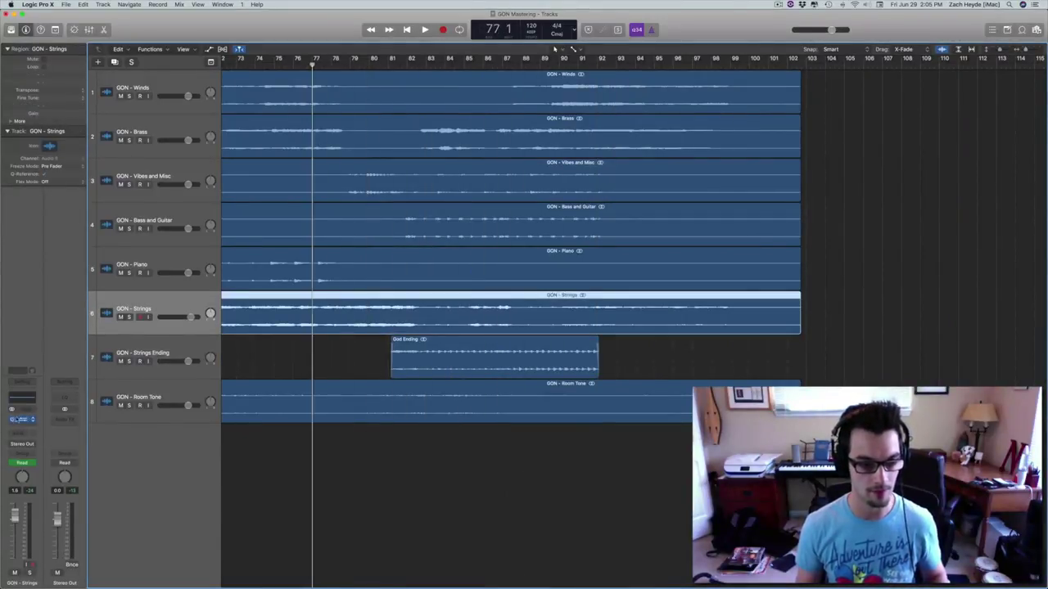
key("comma")
key("comma")
key("comma")
key("comma")
key("comma")
key("comma")
key("comma")
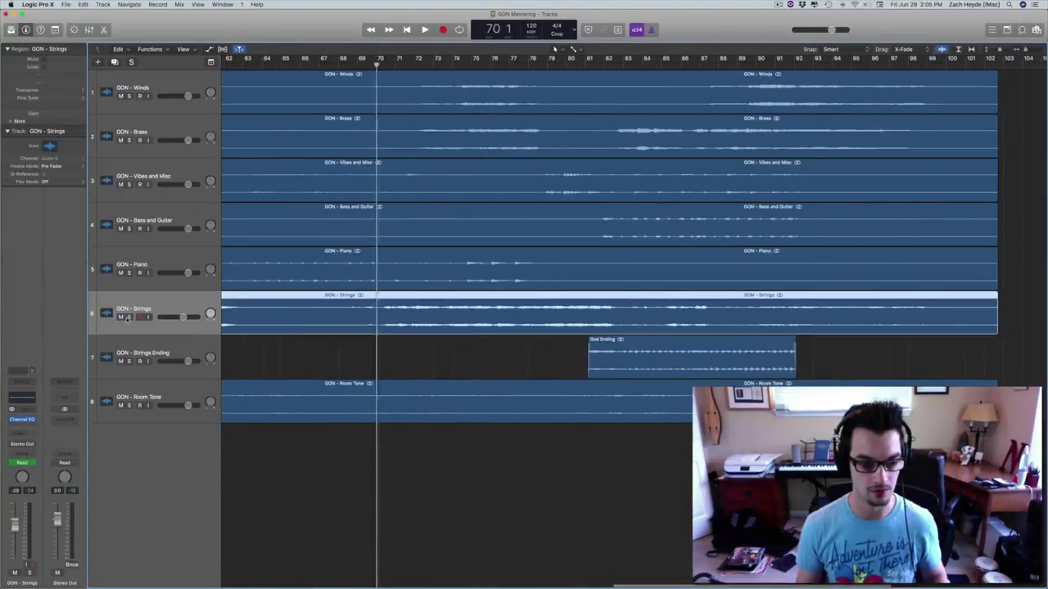
left_click(129, 317)
key("period")
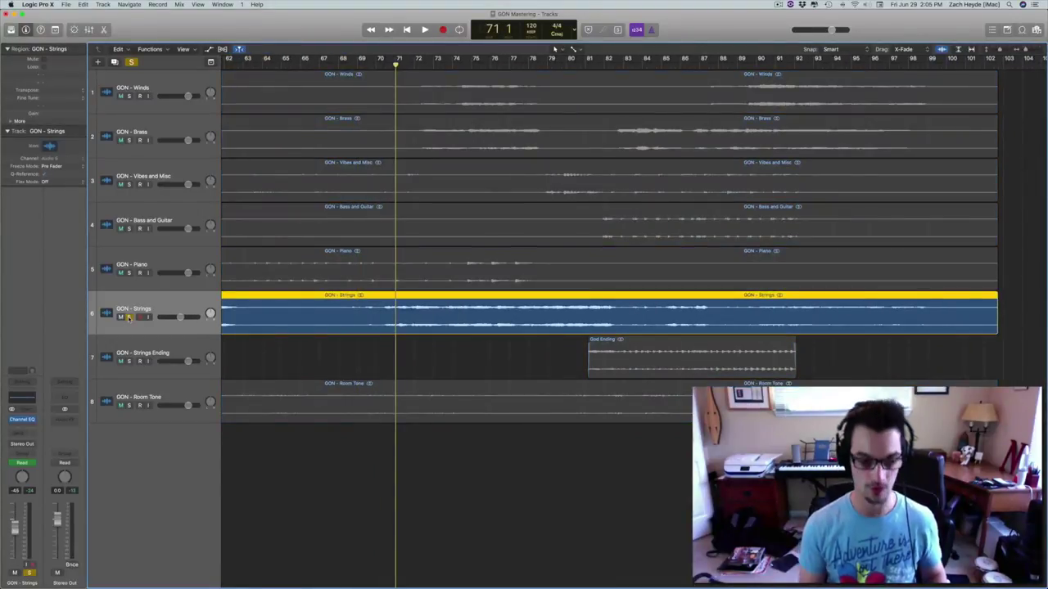
Unsolo Strings and show track automation to inspect the Strings volume curve, and hide the automation again
left_click(129, 316)
key("a")
scroll(662, 322, "right", 10)
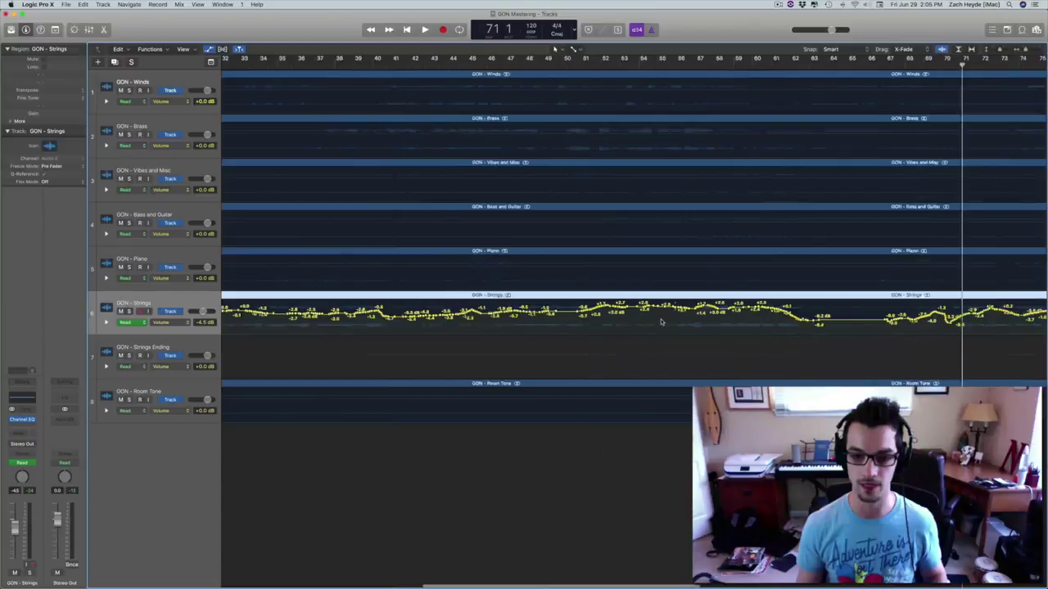
scroll(661, 322, "left", 18)
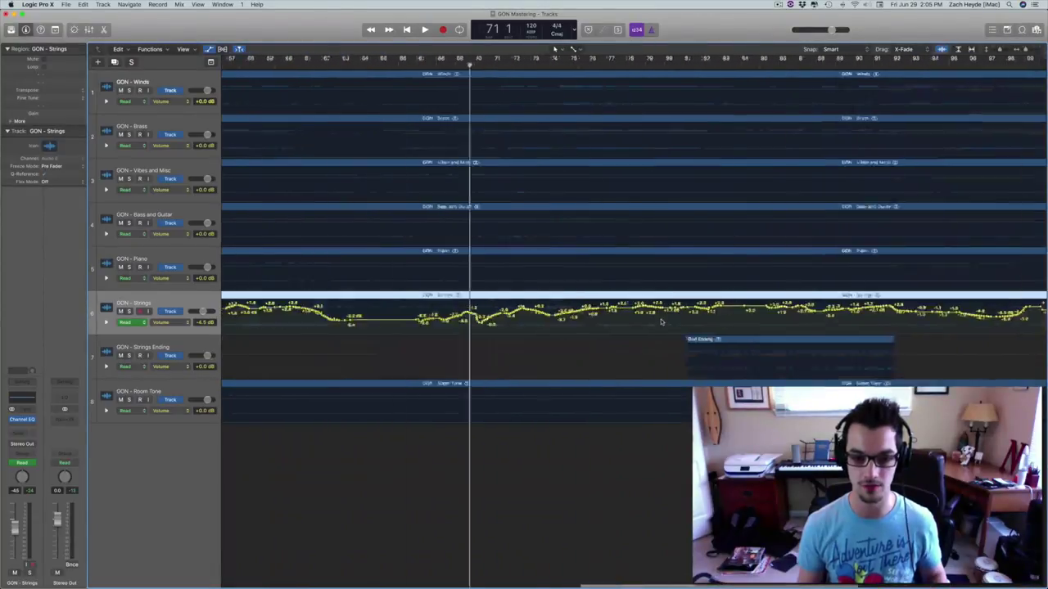
scroll(662, 322, "right", 4)
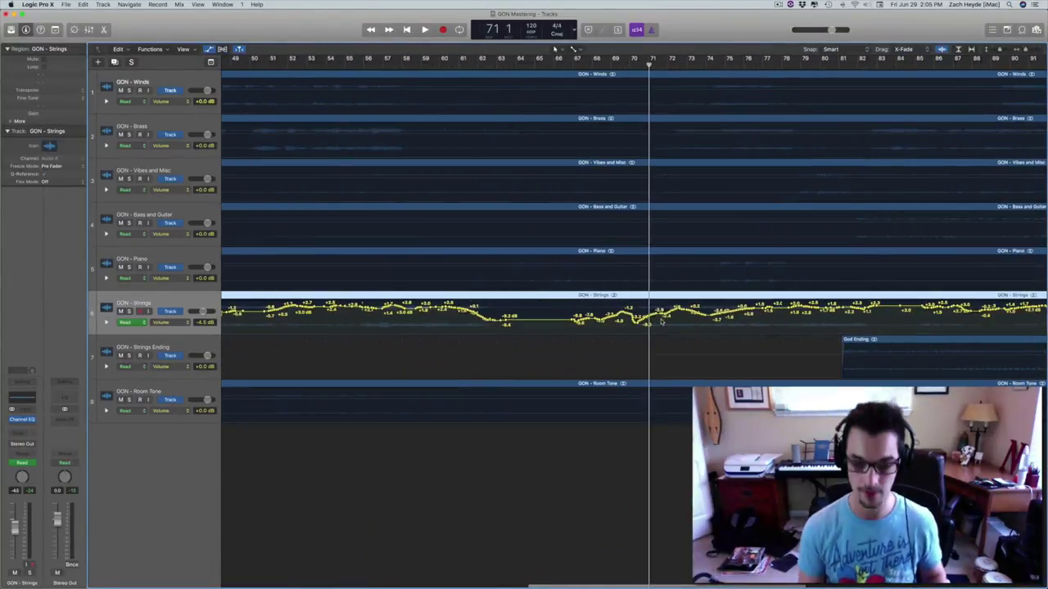
key("a")
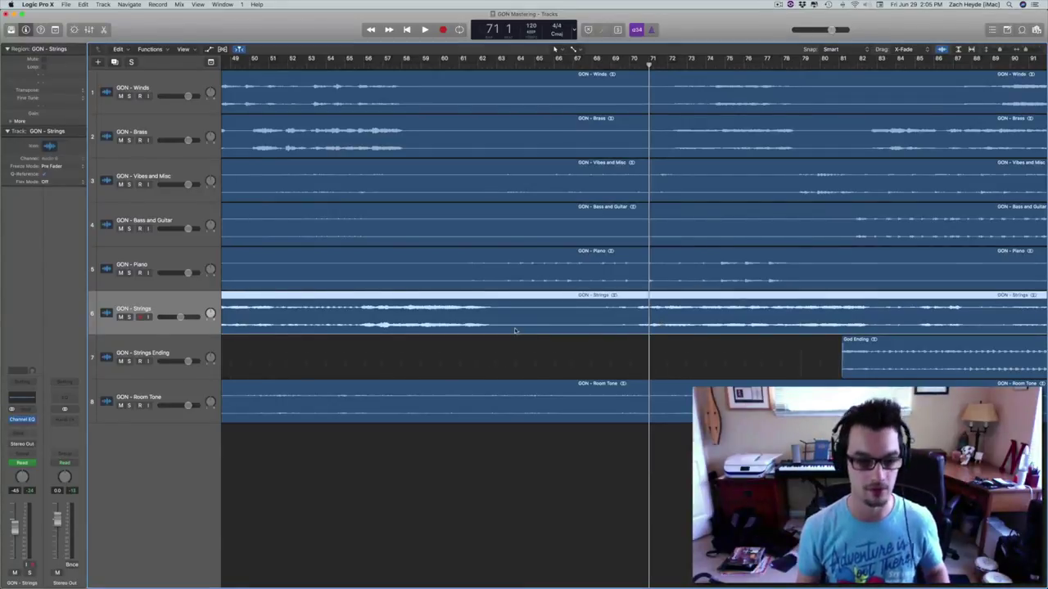
scroll(515, 330, "right", 6)
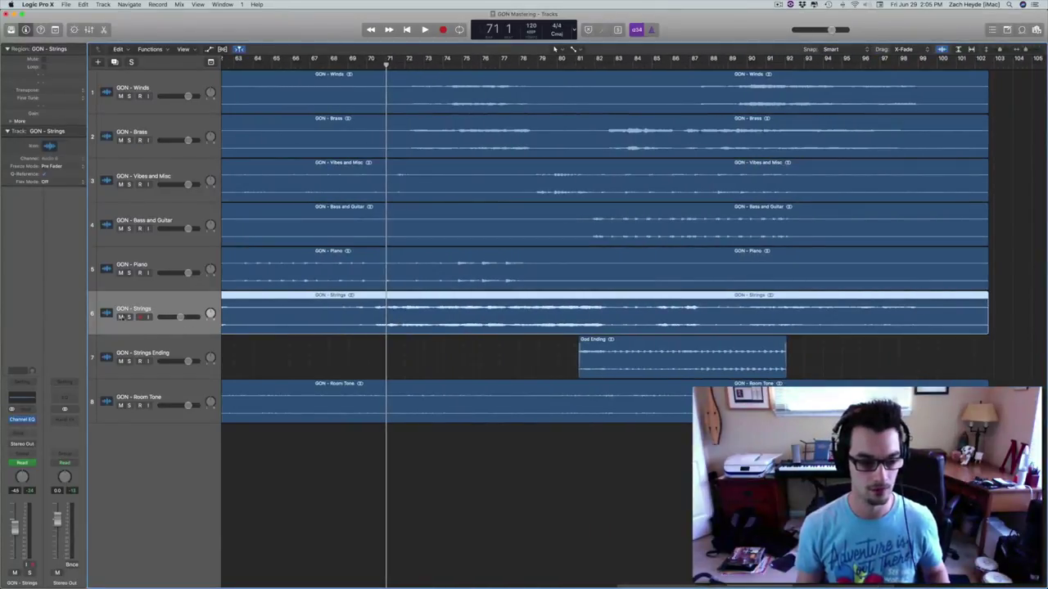
Solo the Strings track, open its Channel EQ and loop playback from bar 71 to bar 82
left_click(129, 317)
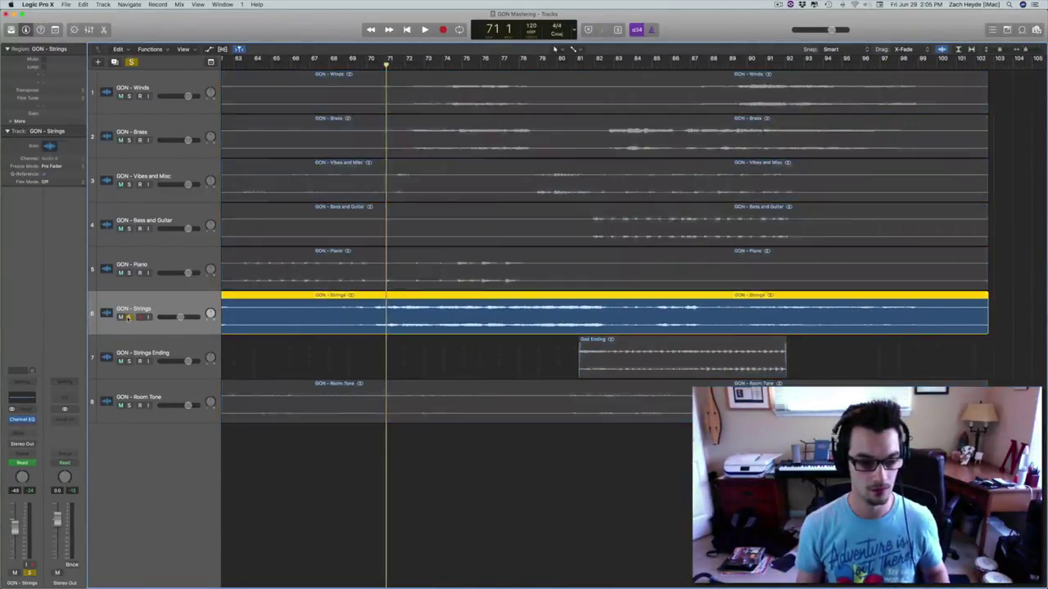
left_click(22, 420)
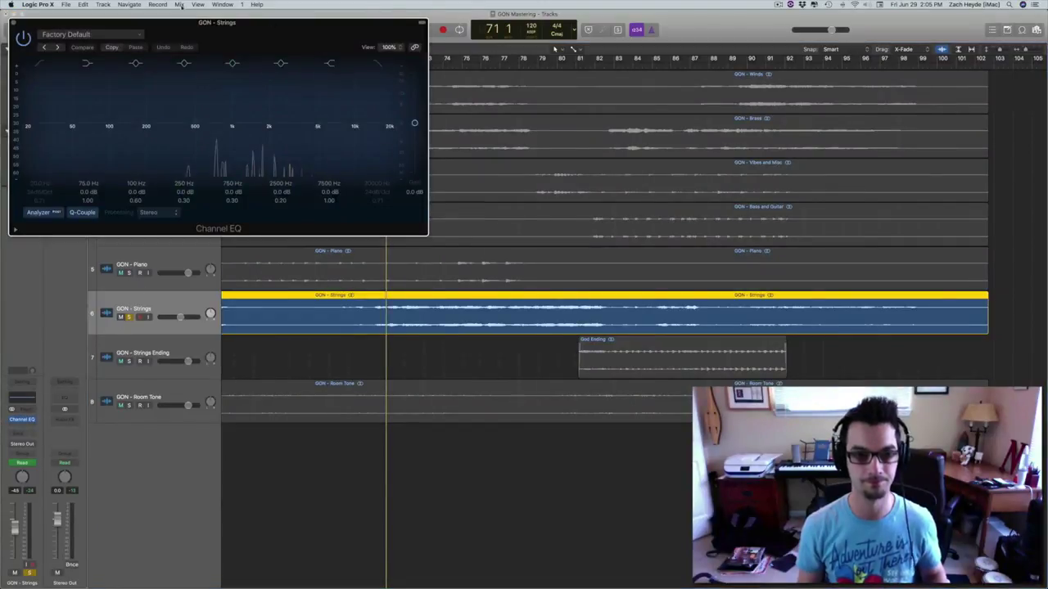
left_click_drag(184, 25, 709, 272)
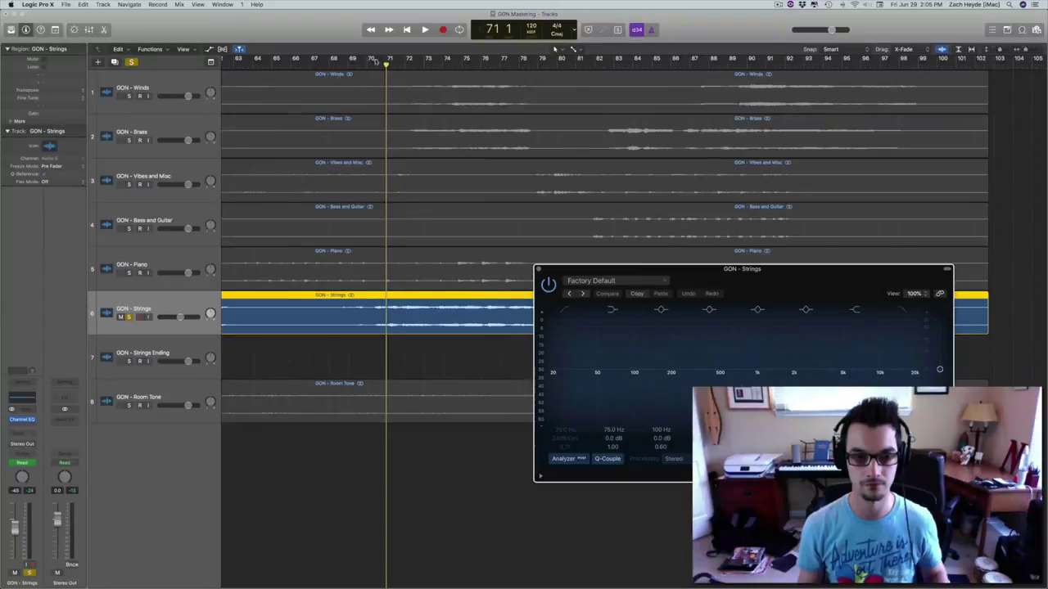
mouse_move(372, 61)
left_mouse_down()
mouse_move(613, 62)
mouse_move(372, 59)
mouse_move(389, 59)
left_mouse_up()
key("space")
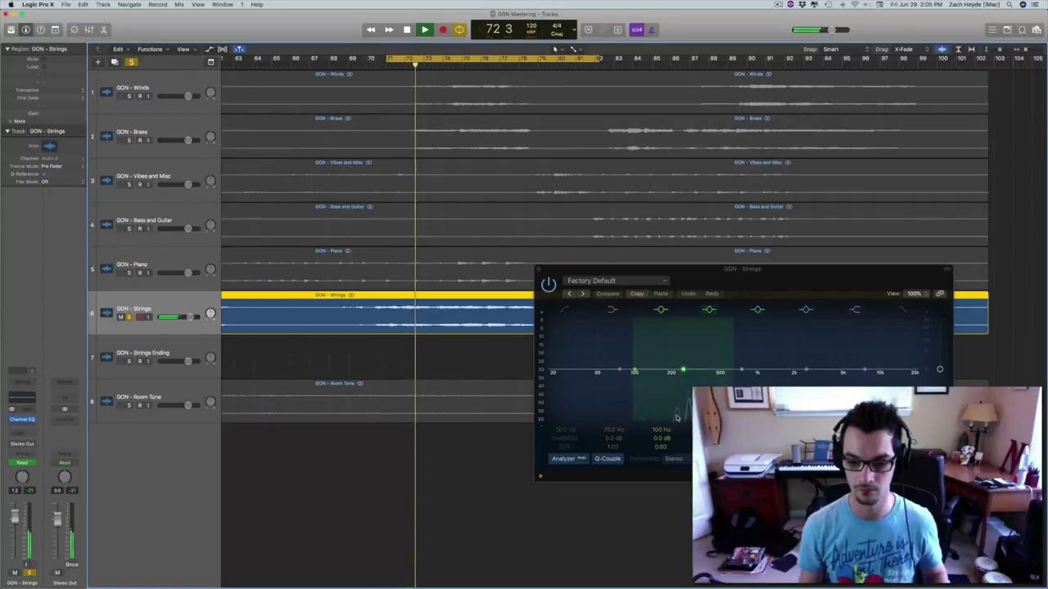
Shape a broad low-mid boost just below 200 Hz in the Strings Channel EQ during playback
left_click_drag(676, 418, 678, 397)
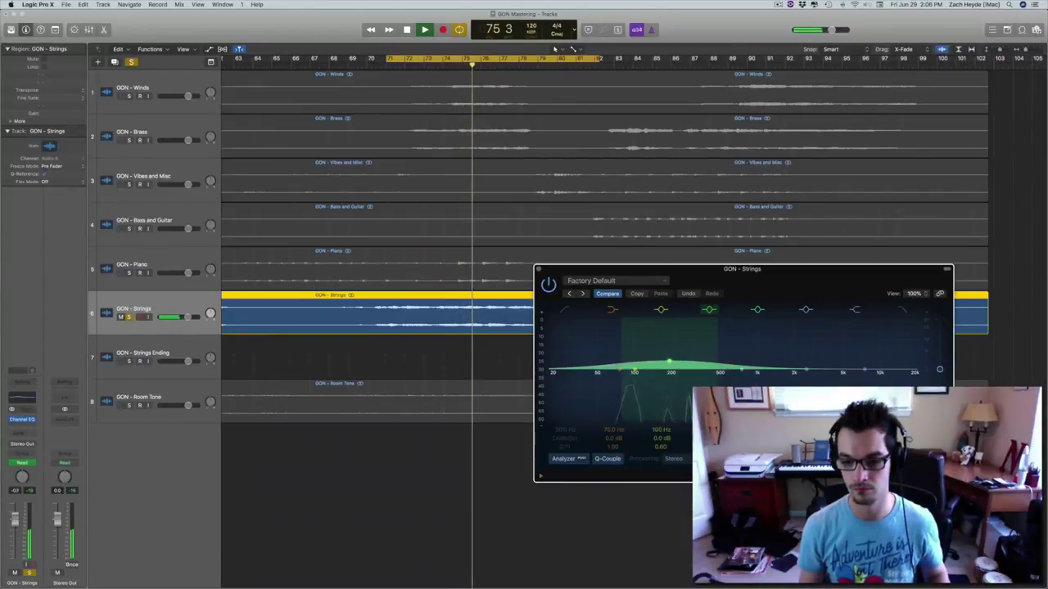
left_click_drag(668, 361, 664, 342)
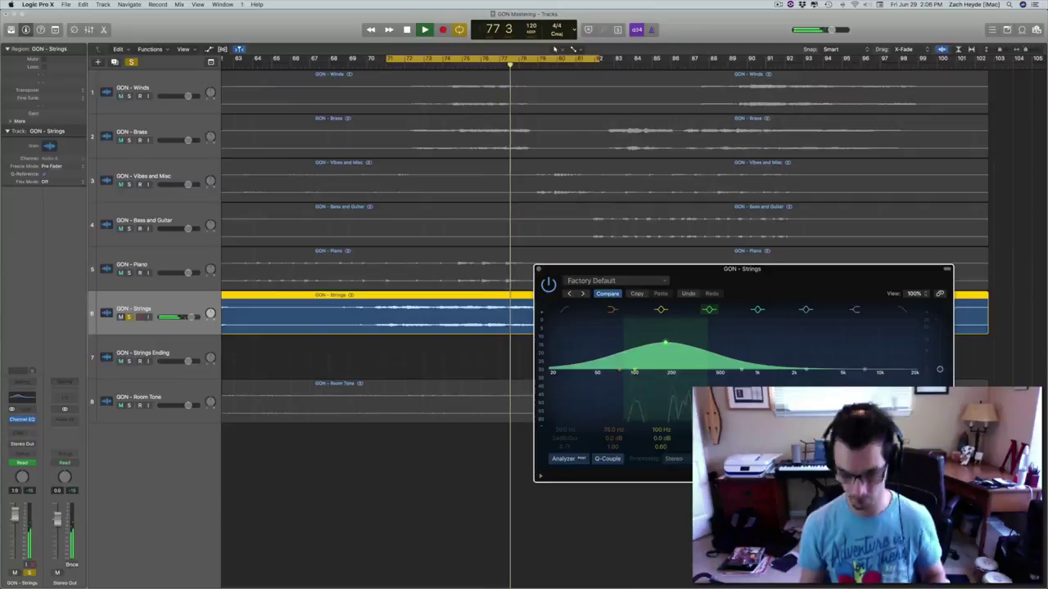
left_click_drag(665, 342, 664, 347)
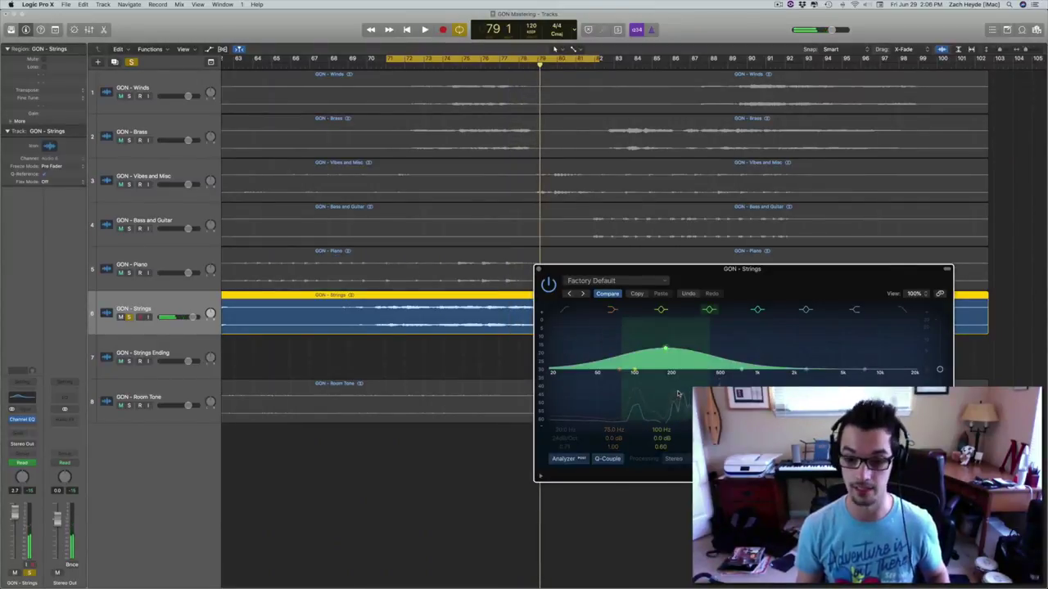
Replay the loop and bypass and re-enable the Strings Channel EQ to compare the sound
key("space")
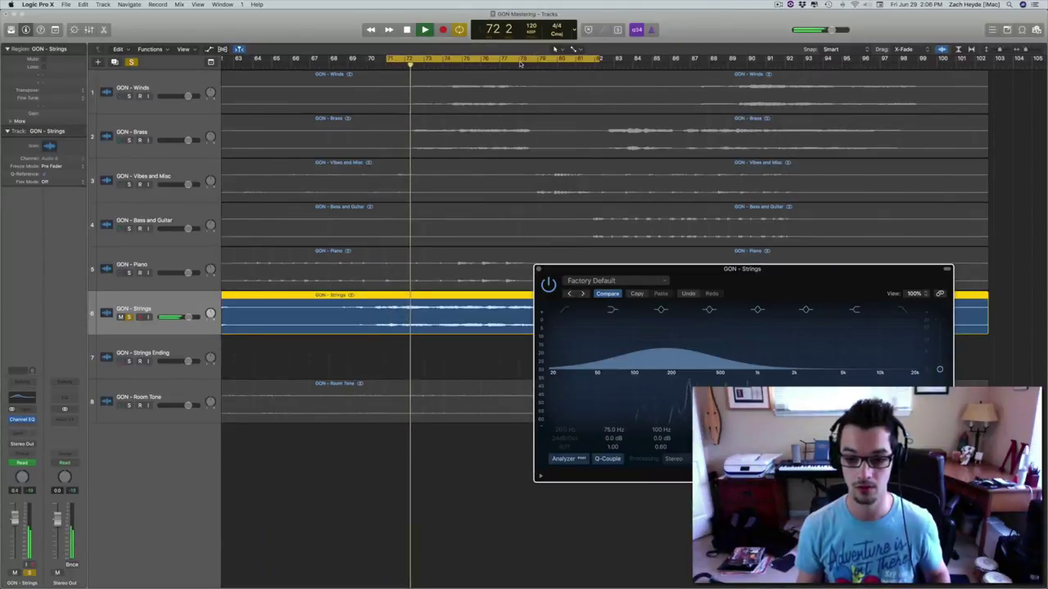
left_click(548, 284)
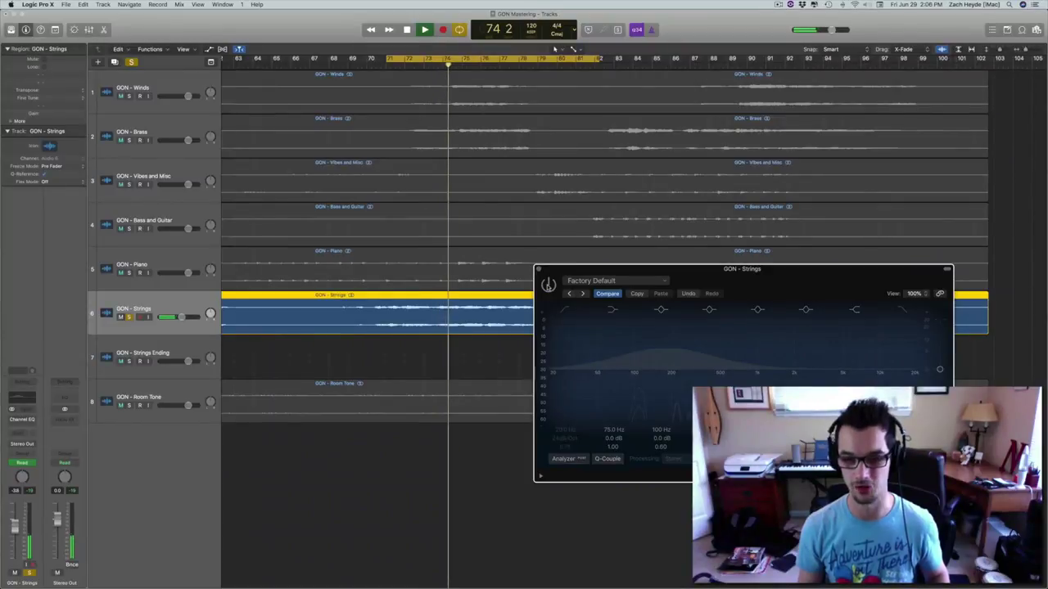
left_click(548, 284)
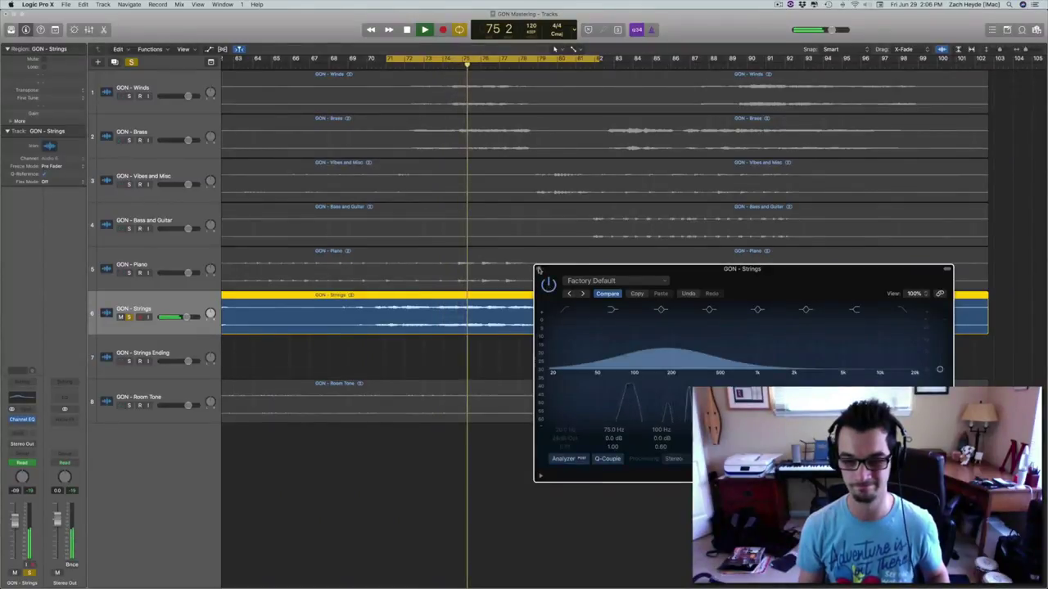
Close the EQ, stop playback and copy the Strings Channel EQ to the Strings Ending channel in the Mixer
left_click(538, 270)
key("space")
key("x")
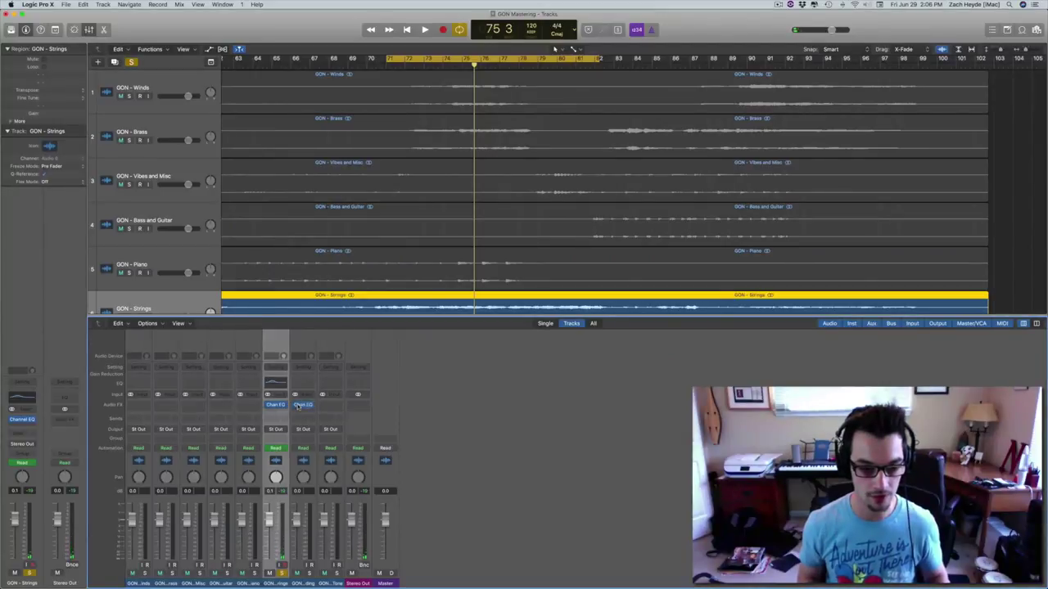
key("x")
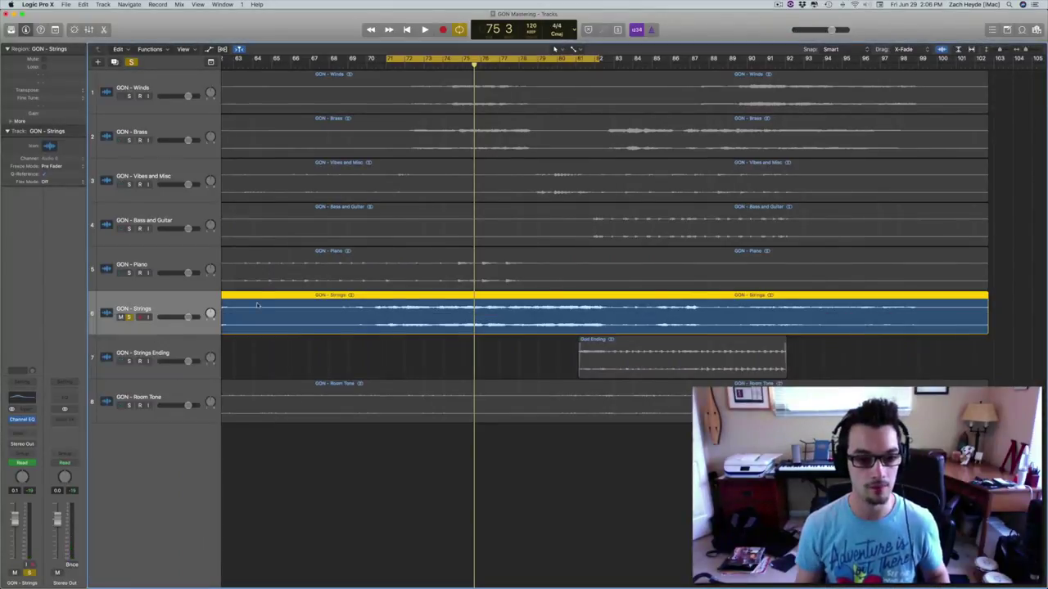
Insert a Compressor after the Channel EQ on Strings, set a 1.5:1 ratio and 10.5 ms attack, and audition it
left_click(19, 419)
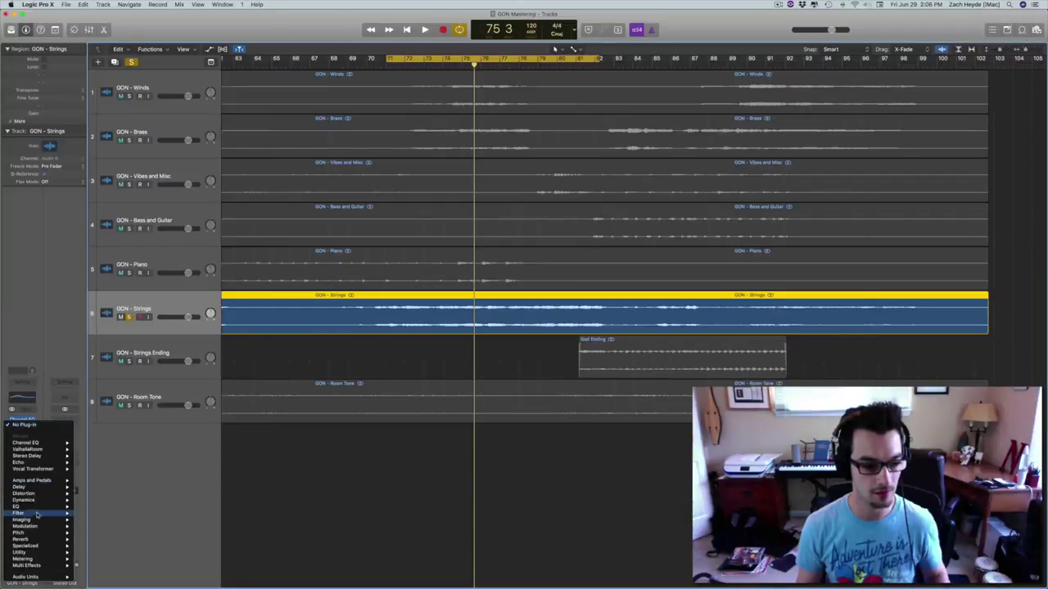
mouse_move(31, 503)
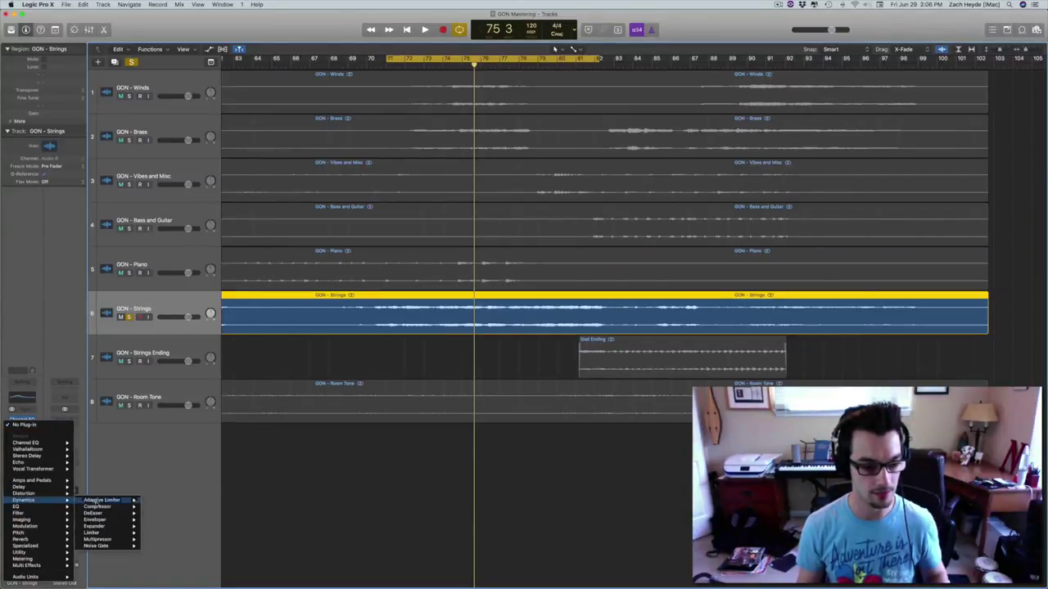
left_click(157, 507)
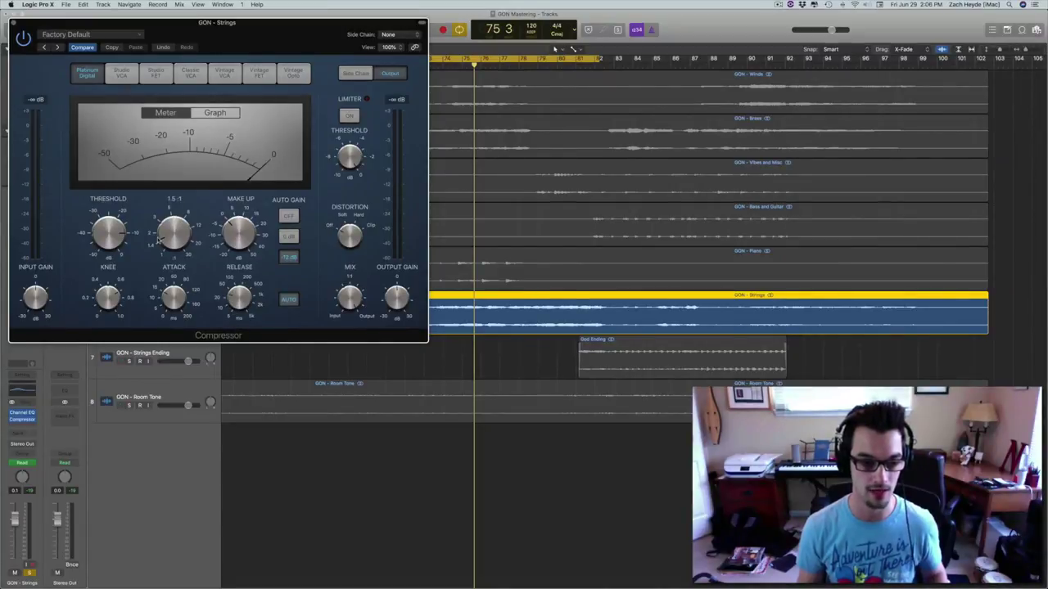
key("space")
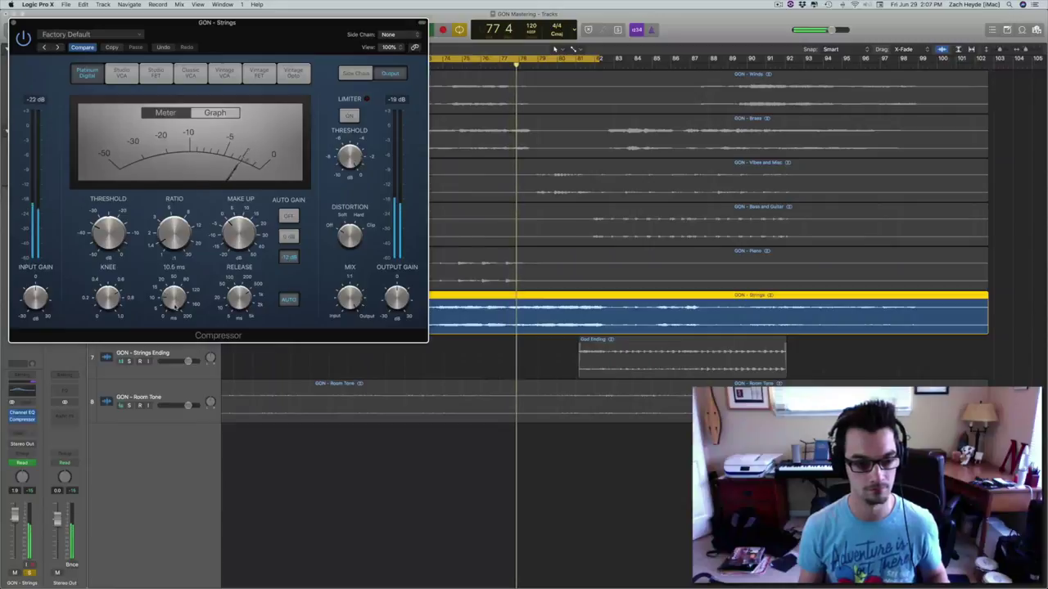
key("super+w")
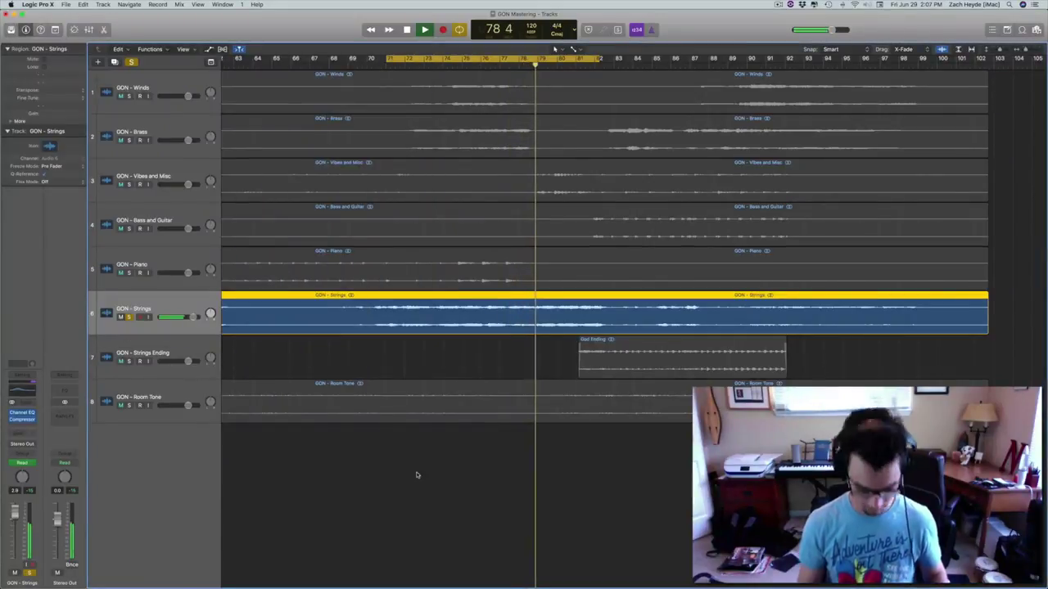
key("space")
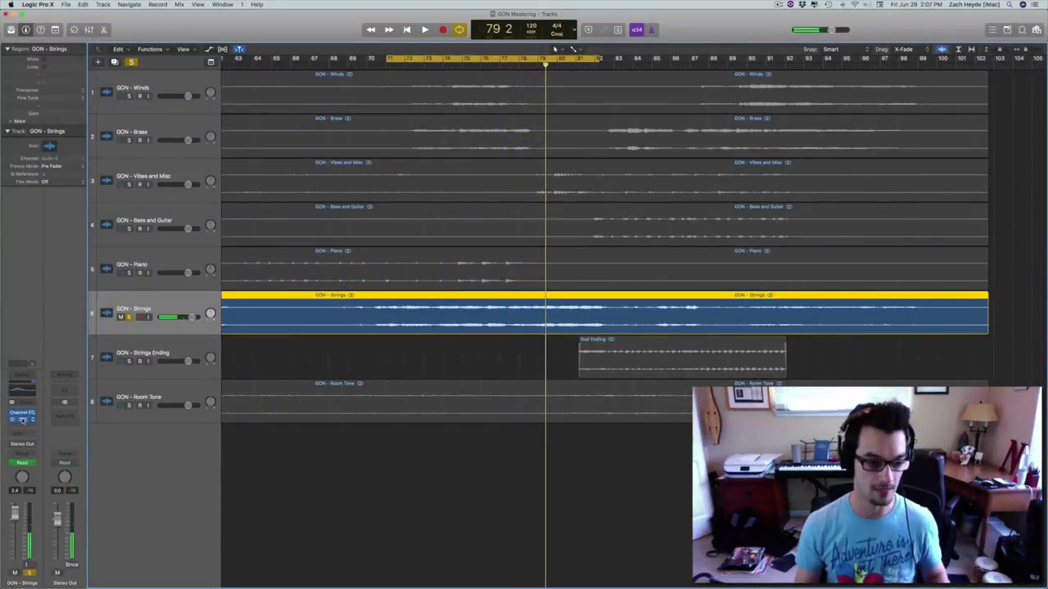
Copy the Strings Compressor to the Strings Ending channel in the Mixer and close the plug-in and Mixer
left_click(22, 419)
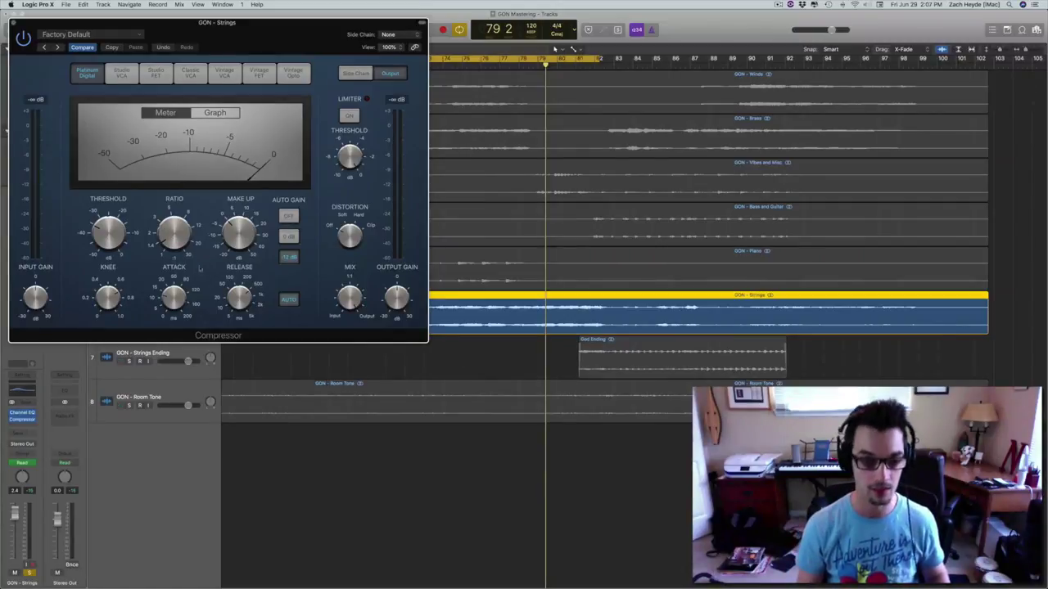
key("x")
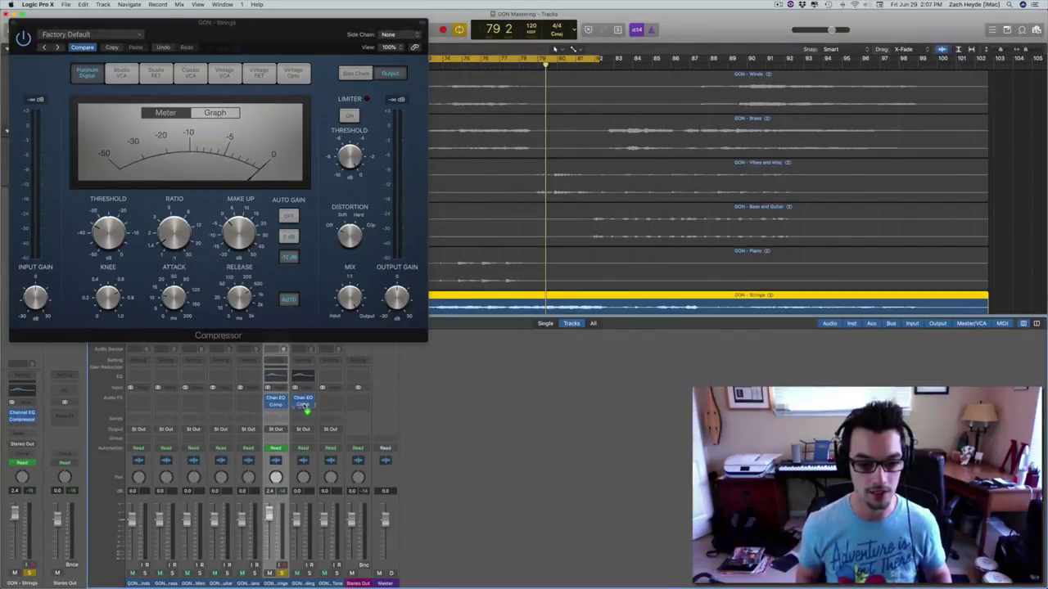
left_click(13, 23)
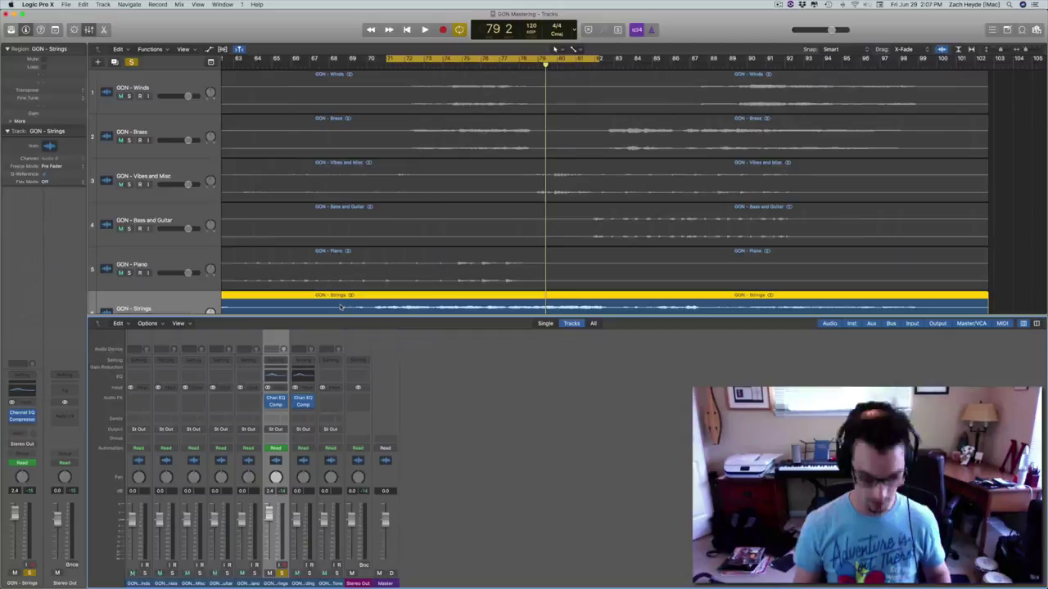
key("x")
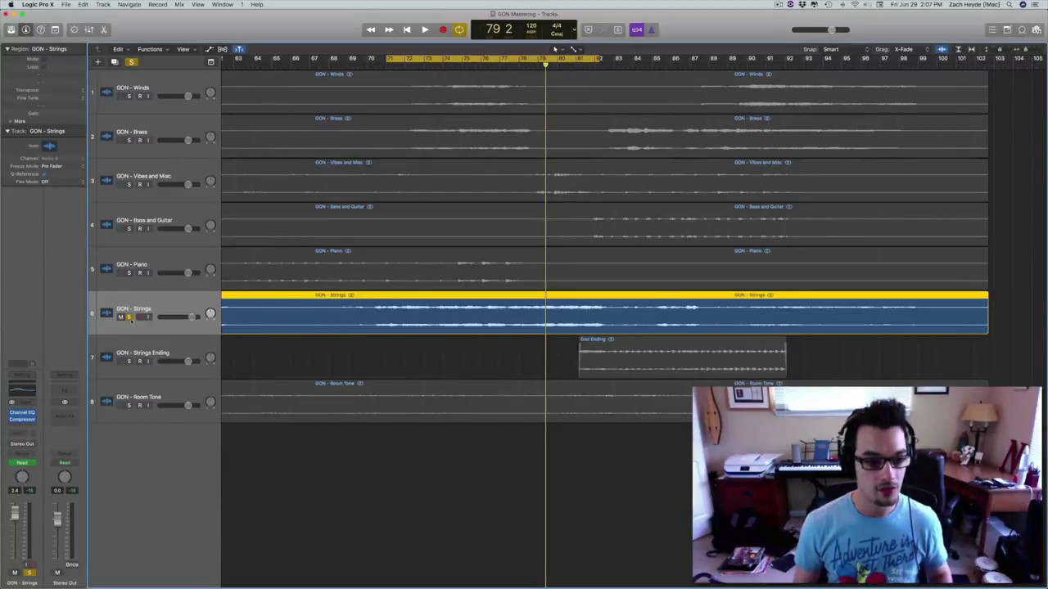
Unsolo Strings, play the full mix briefly and insert a stereo ValhallaRoom reverb on the Stereo Out channel
left_click(129, 316)
key("space")
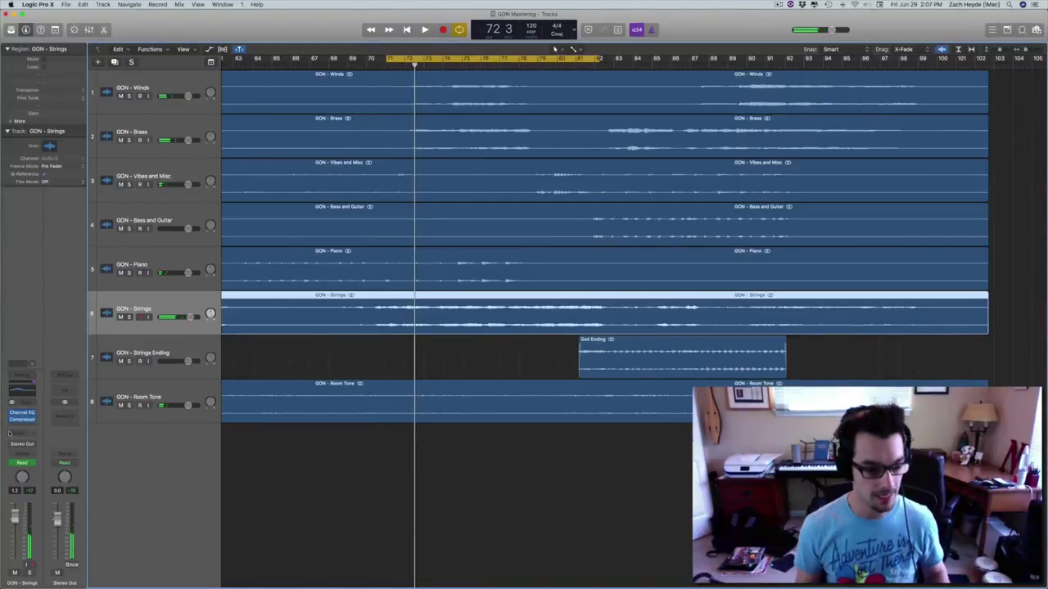
left_click(58, 414)
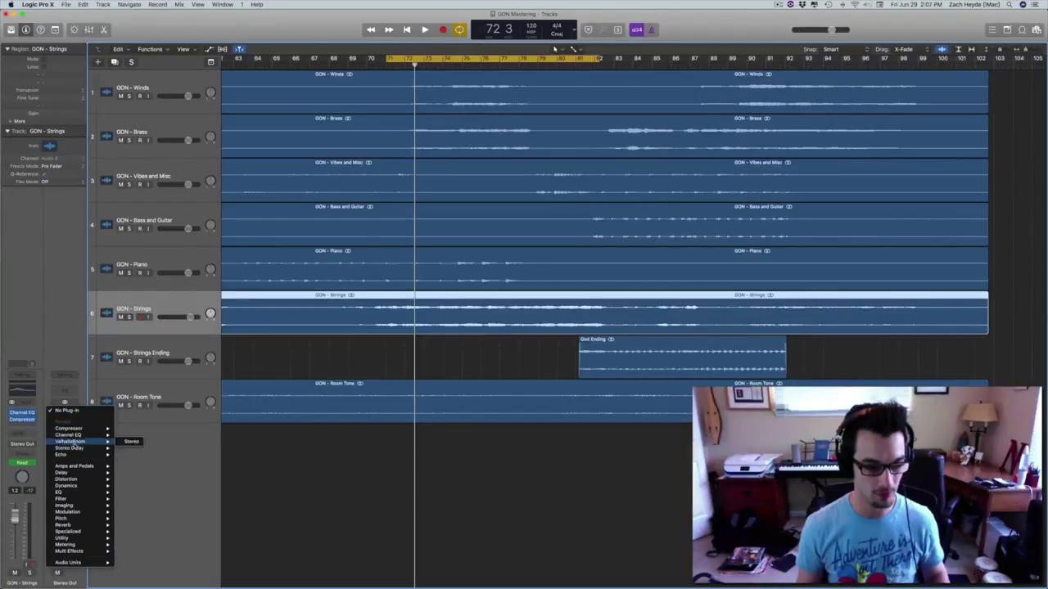
left_click(129, 441)
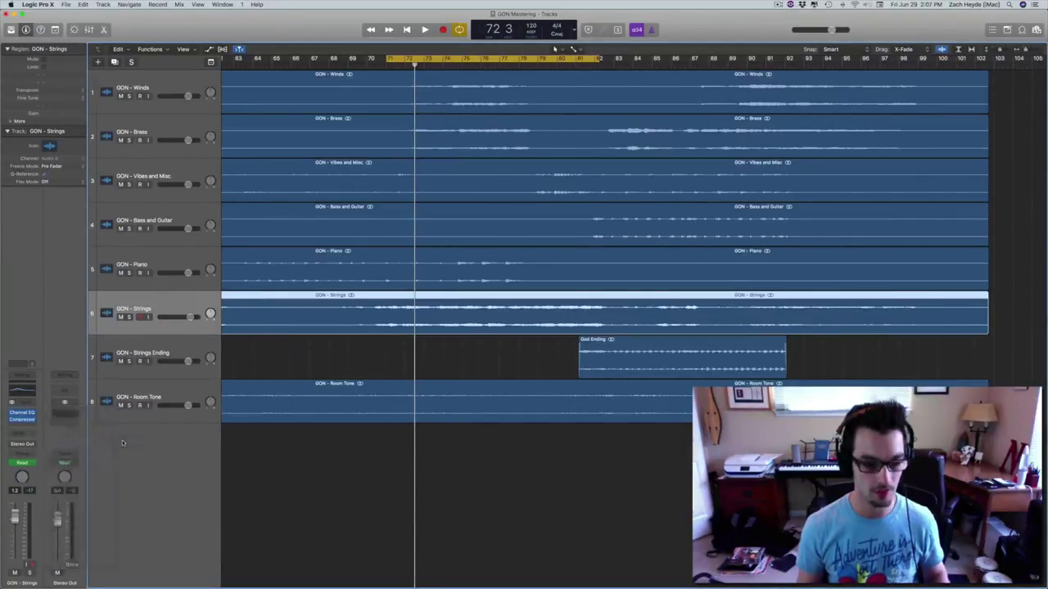
Set the ValhallaRoom mix to 35% while the song plays, turn off looping and close the reverb
left_click(27, 183)
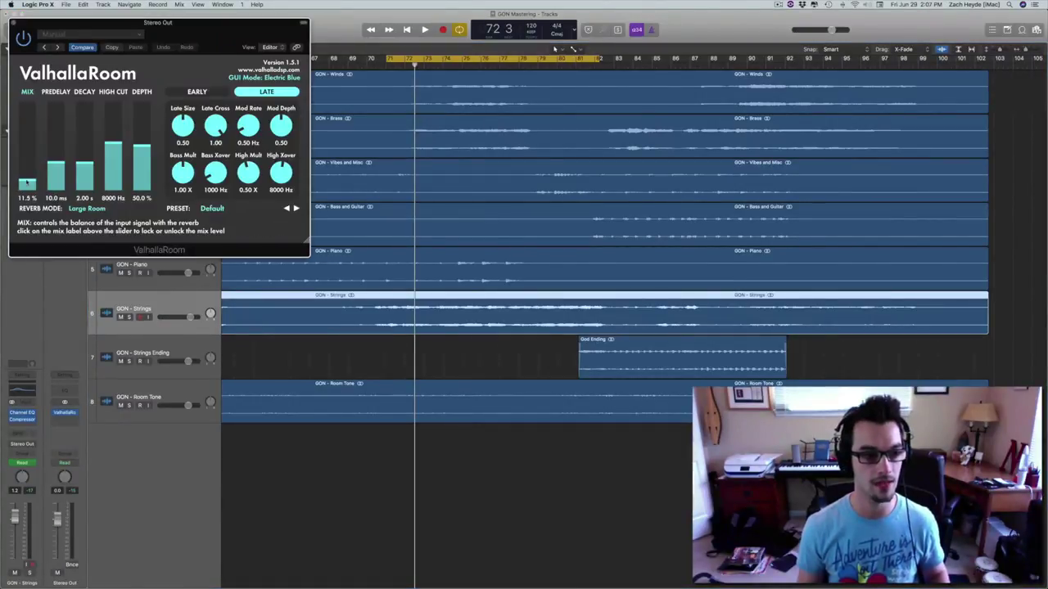
key("space")
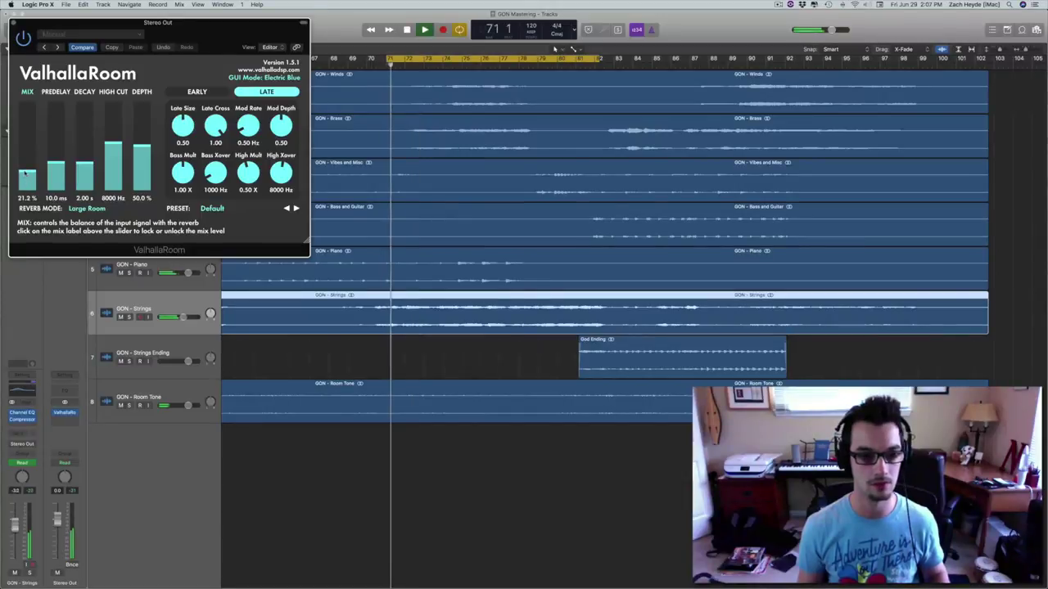
mouse_move(27, 173)
left_mouse_down()
mouse_move(20, 131)
mouse_move(23, 161)
left_mouse_up()
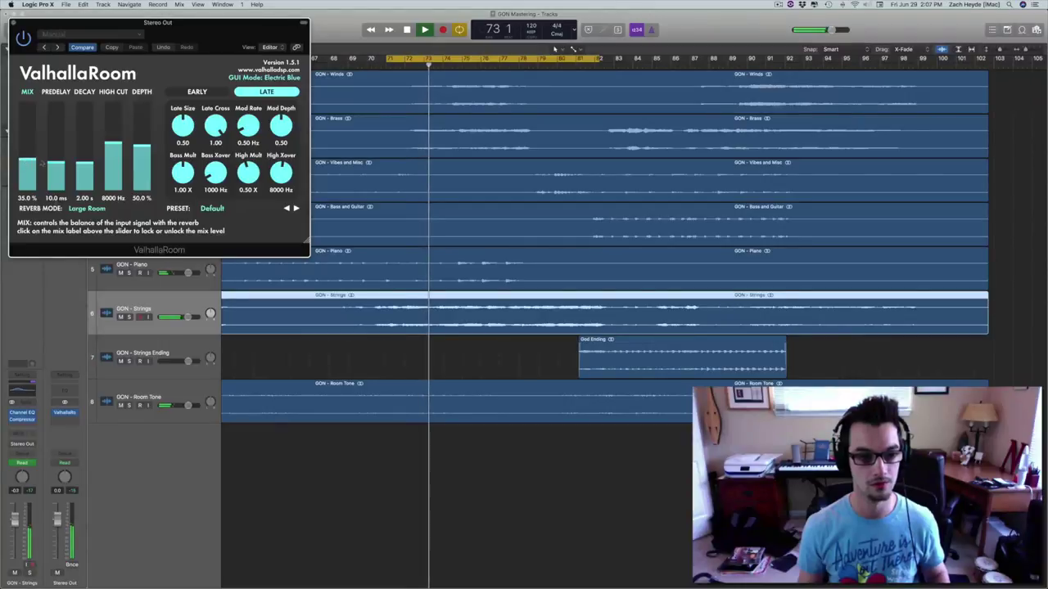
left_click(404, 60)
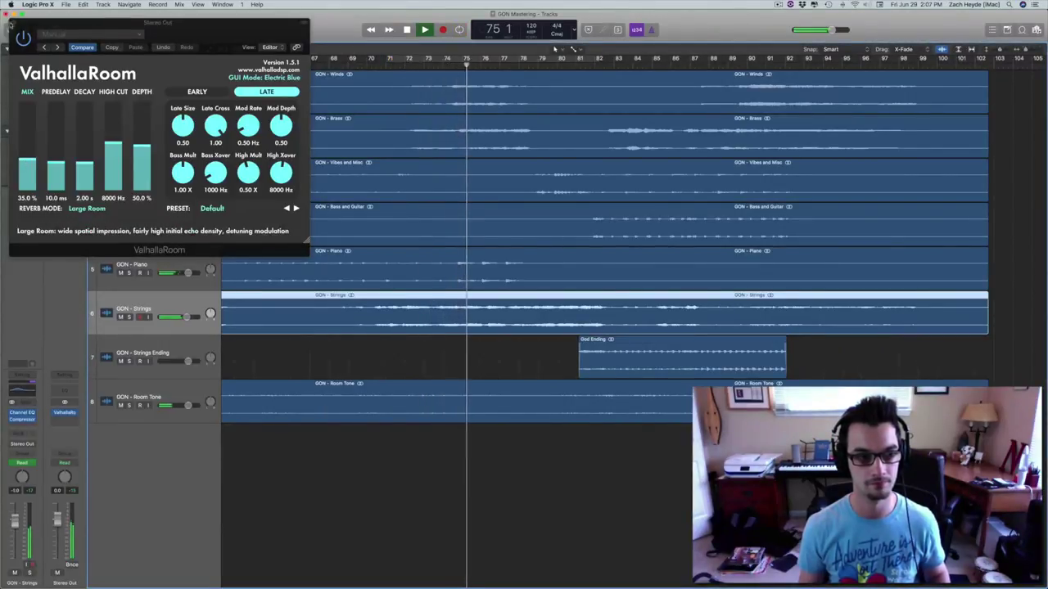
left_click(14, 23)
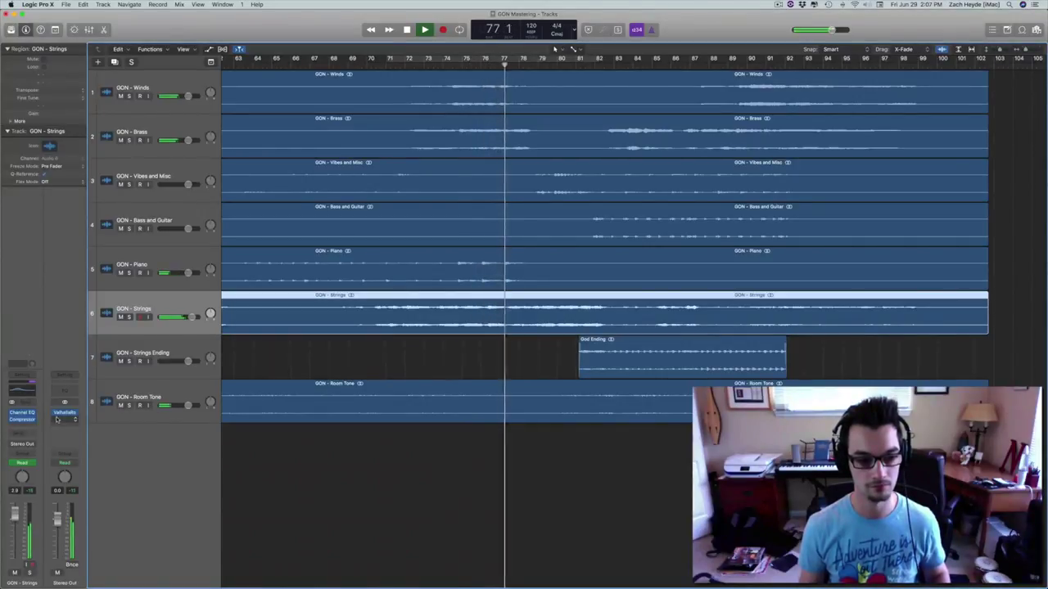
Stop playback, clear the region selection and move the playhead from the project start to bar 6
key("space")
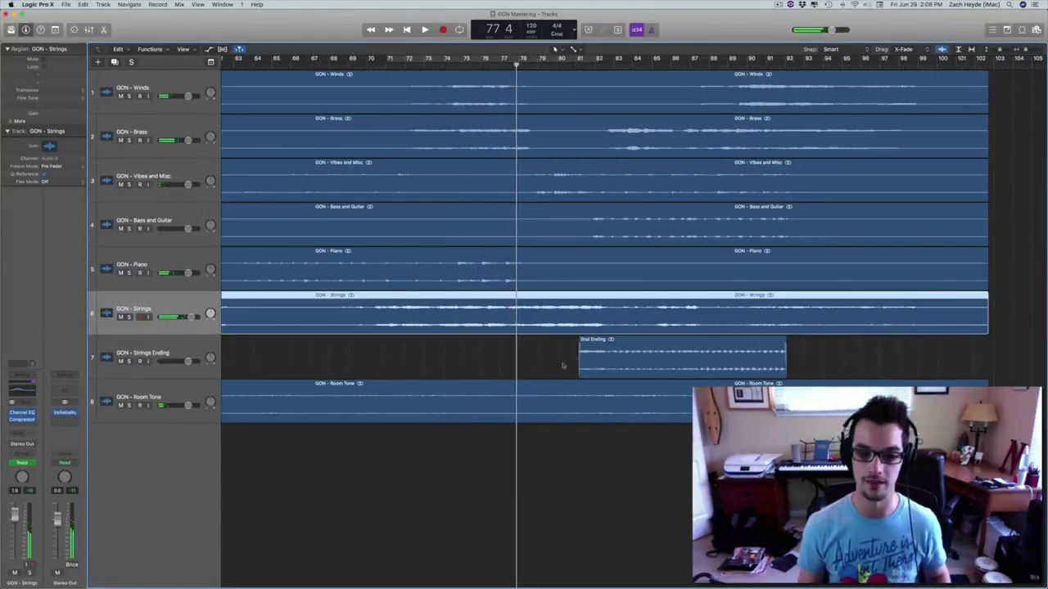
left_click(379, 344)
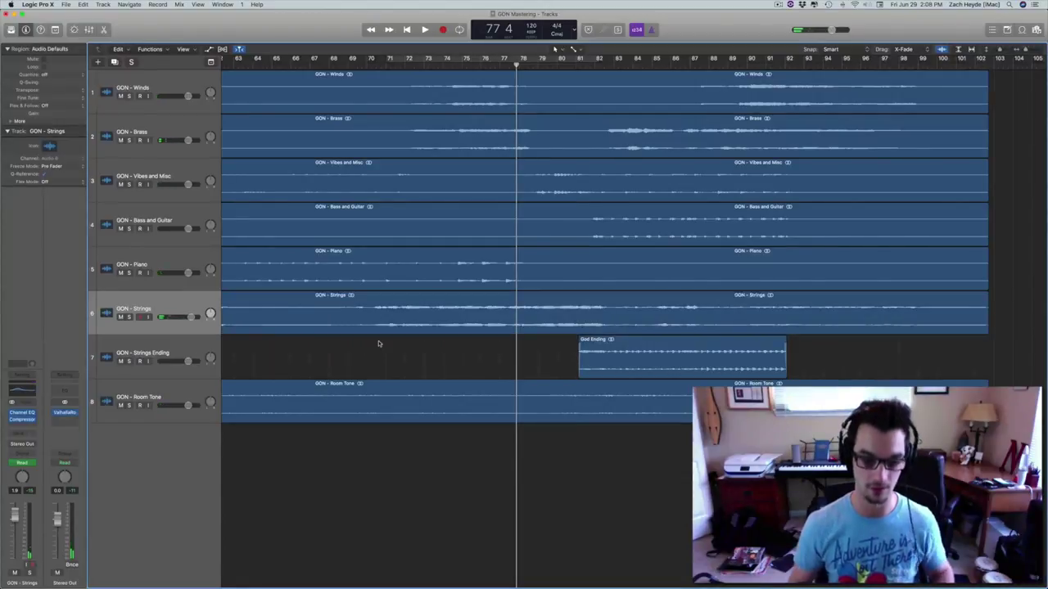
key("Return")
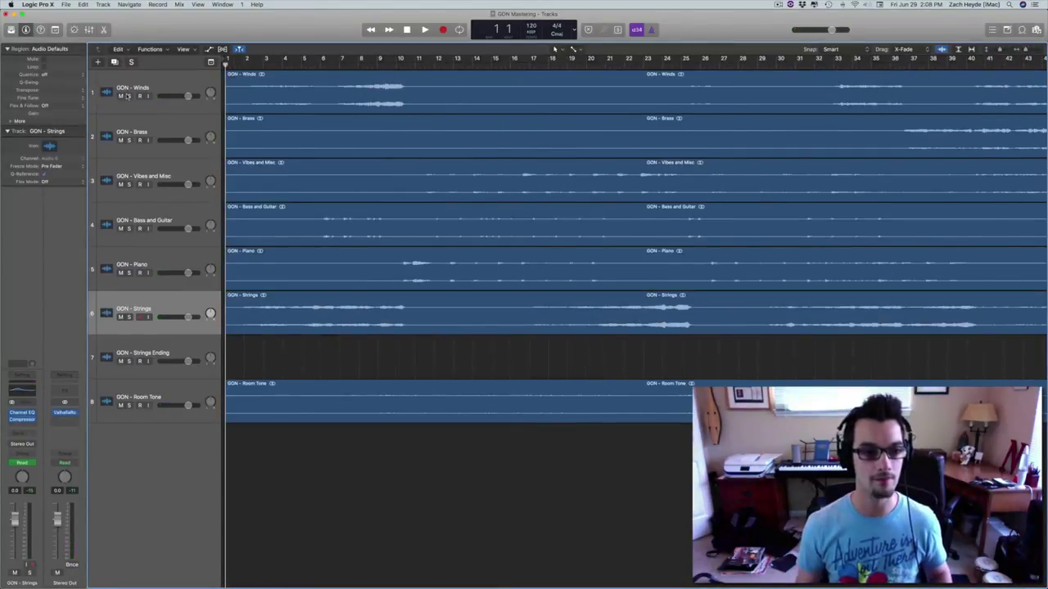
key("period")
key("period")
key("period")
key("period")
key("period")
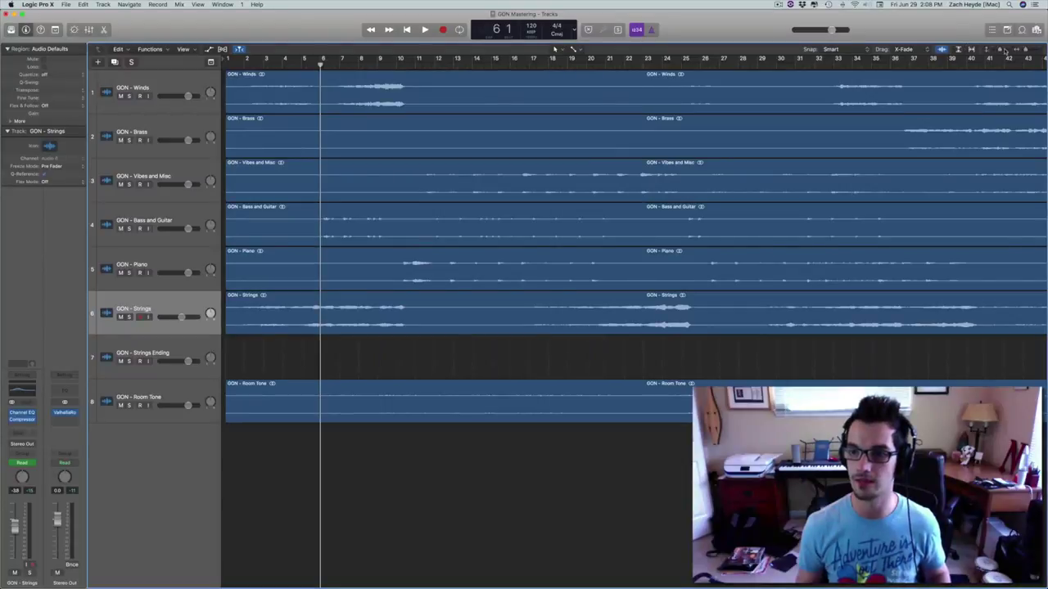
Enlarge the track heights and trim the Brass region so it starts at bar 36
left_click_drag(1000, 50, 1003, 51)
scroll(709, 201, "up", 4)
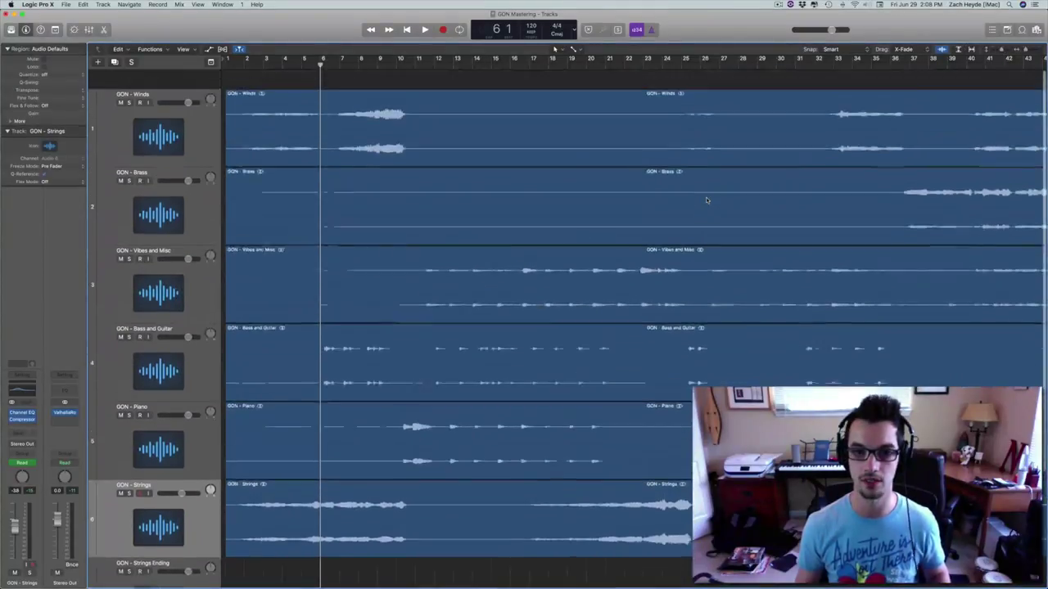
scroll(708, 202, "right", 8)
scroll(530, 57, "down", 1)
left_click(527, 68)
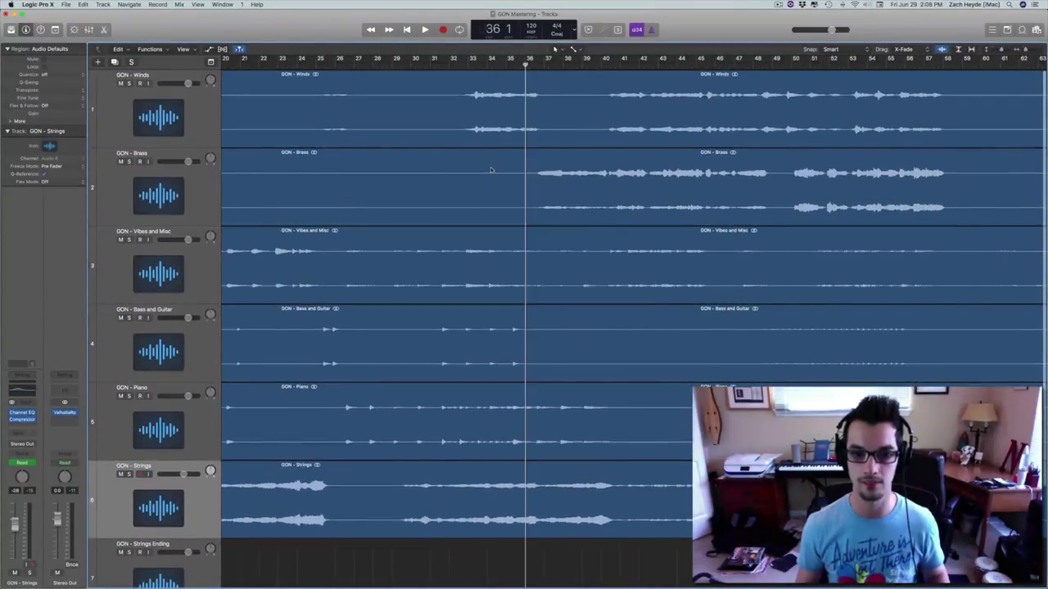
left_click(493, 170)
key("super+[")
Split the Brass region at bar 59 and remove its silent part up to bar 71 beat 4
scroll(494, 170, "right", 6)
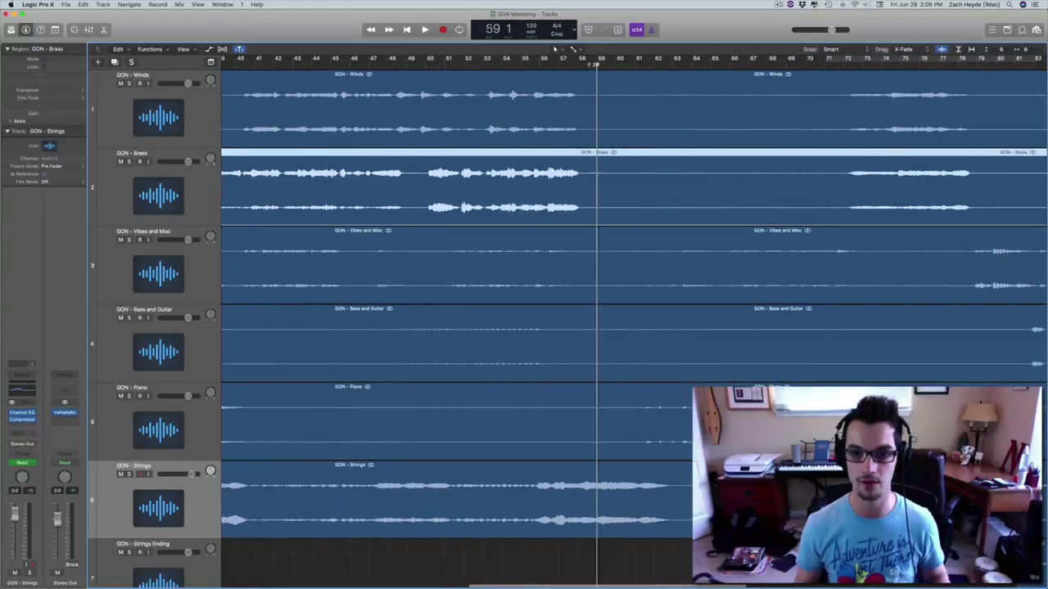
key("super+t")
scroll(554, 49, "right", 5)
left_click(656, 63)
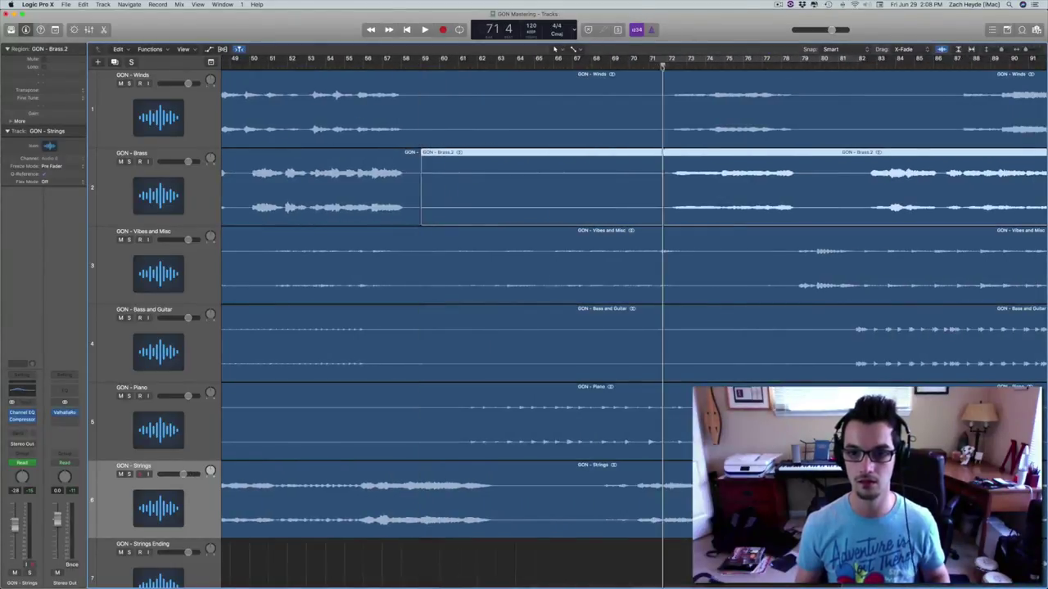
key("semicolon")
Split the Brass region at bar 79 and remove its silent part up to bar 82 beat 2
scroll(594, 74, "right", 5)
left_click(585, 64)
key("super+t")
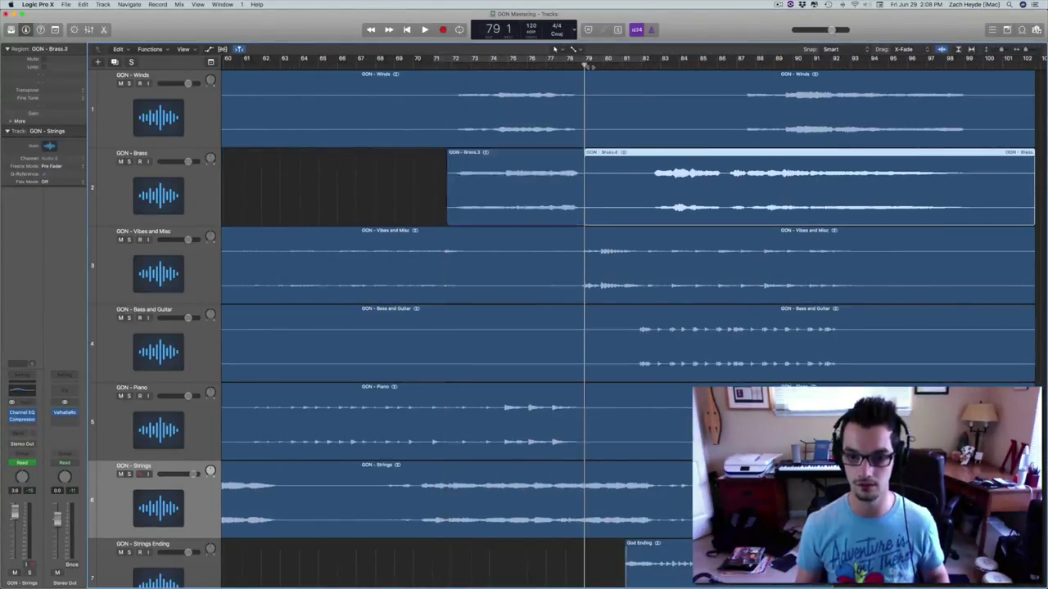
left_click(645, 66)
key("semicolon")
Add a fade-in to the last Brass region and fades at both ends of the two earlier Brass regions
scroll(692, 63, "right", 5)
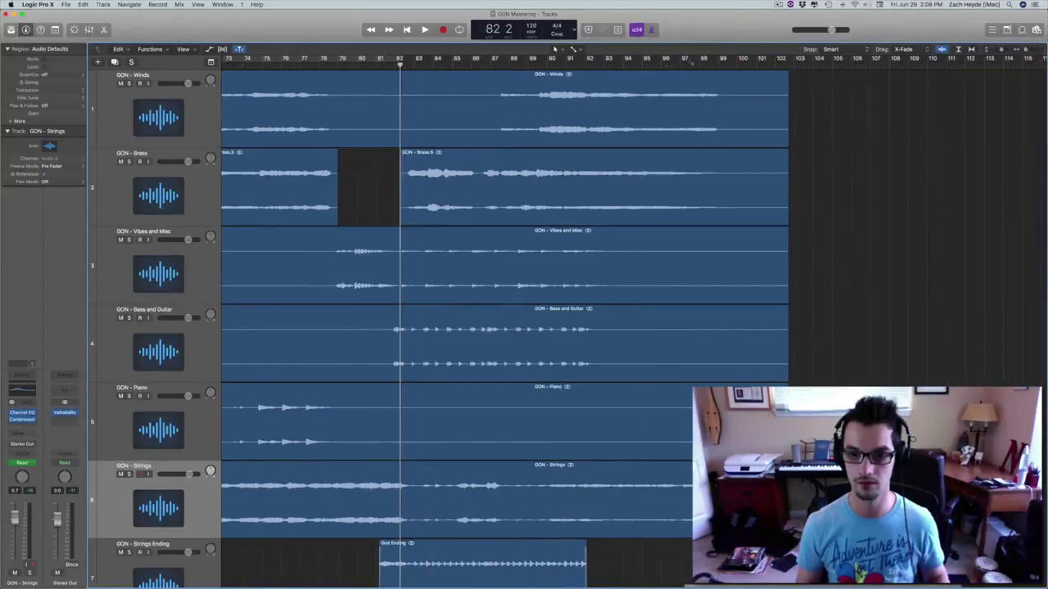
left_click(758, 65)
scroll(457, 177, "left", 2)
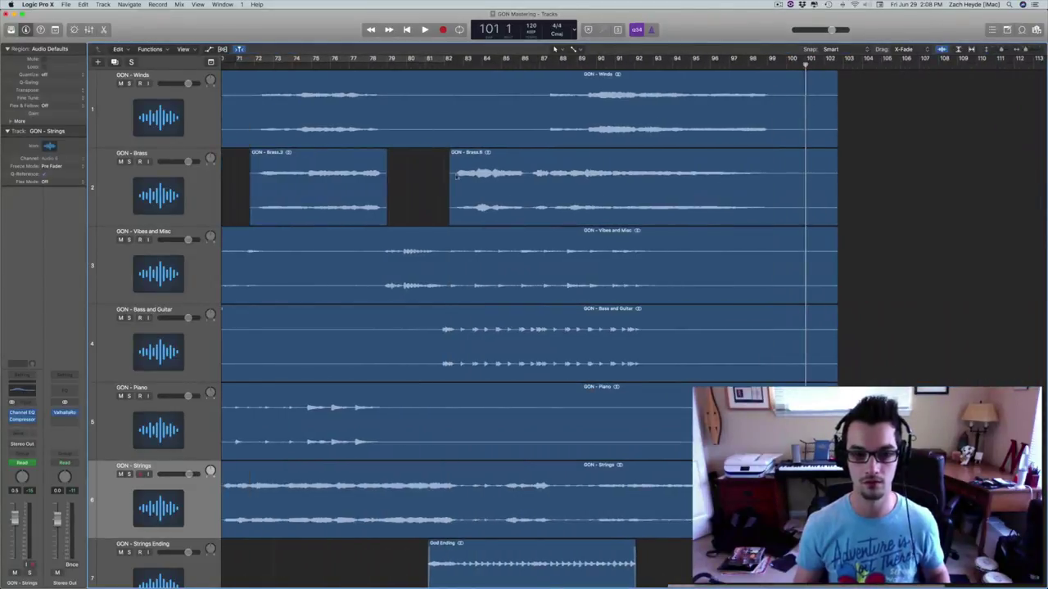
left_click(457, 191)
scroll(383, 189, "left", 1)
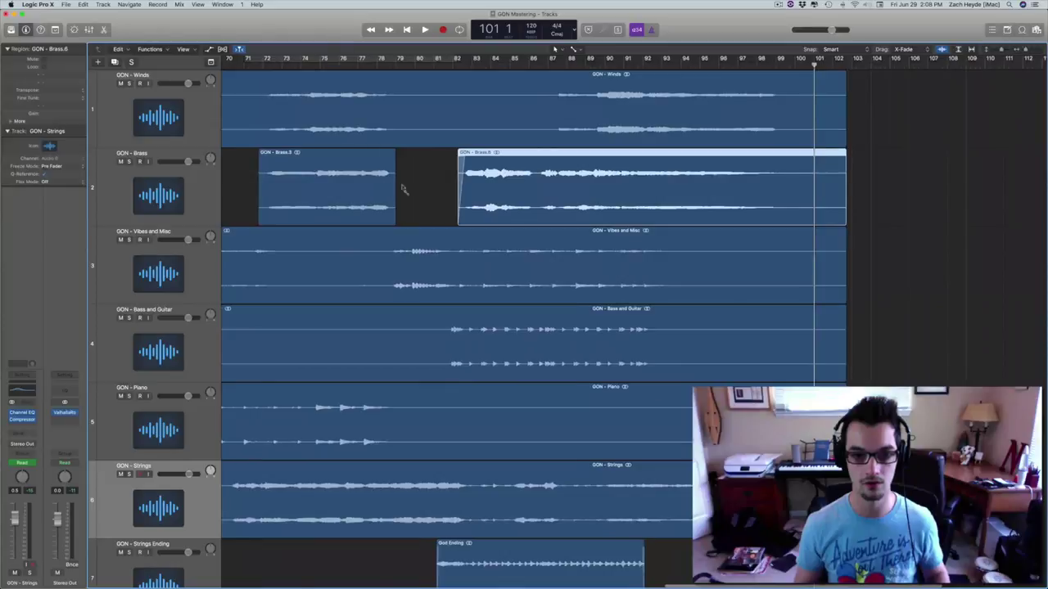
left_click(391, 187)
scroll(394, 185, "left", 6)
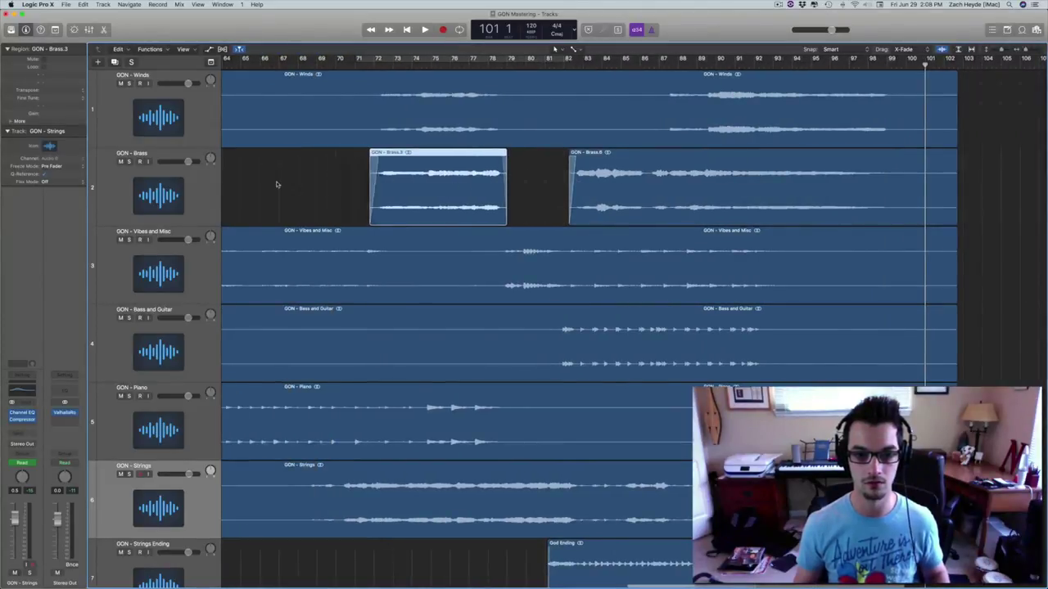
scroll(294, 185, "left", 15)
left_click(419, 187)
scroll(393, 188, "left", 17)
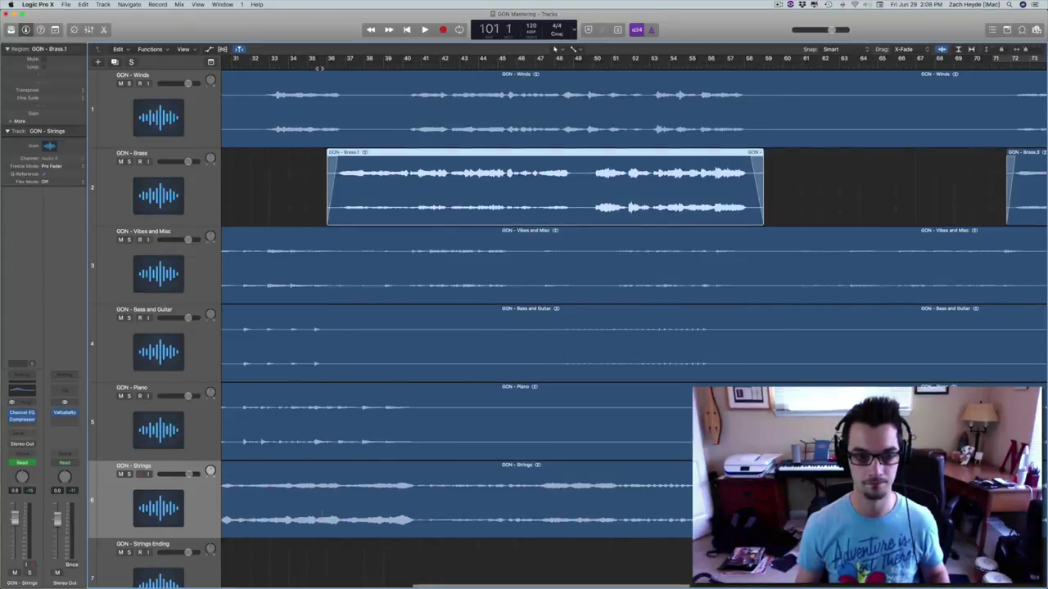
Solo the Brass and Strings tracks and play them together from just before bar 36
key("shift+space")
key("ctrl+s")
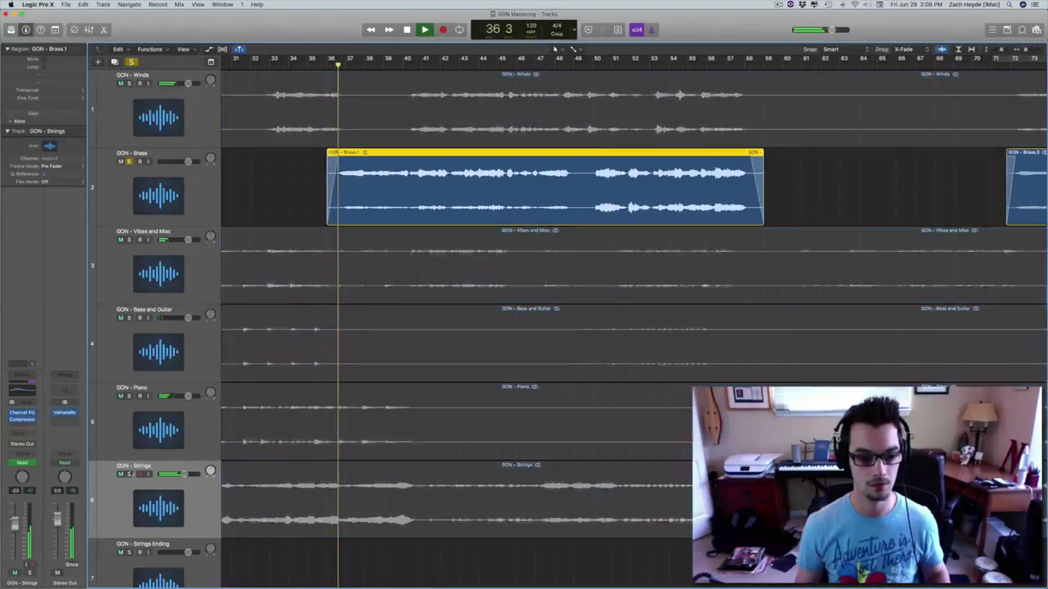
key("space")
left_click(128, 473)
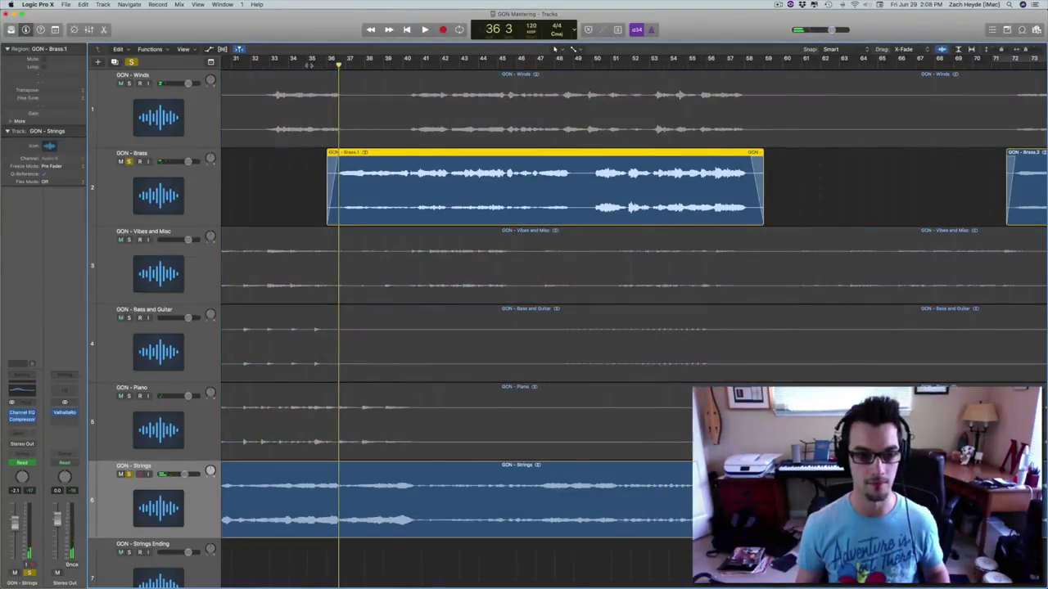
left_click(308, 66)
key("space")
Raise the Brass track volume to 3.0 dB during playback
left_click(176, 181)
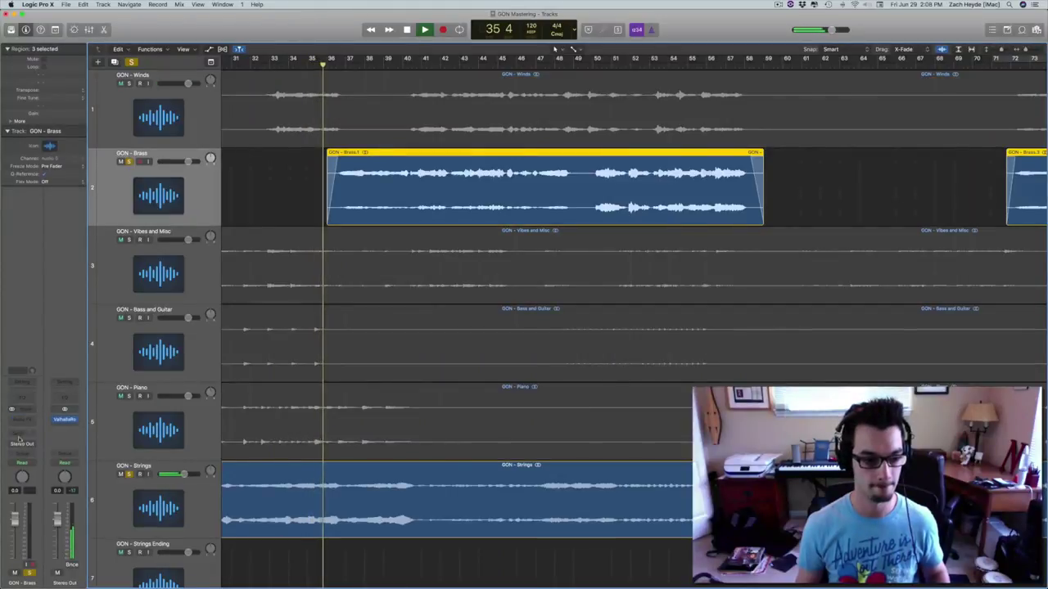
left_click(21, 443)
left_click(21, 385)
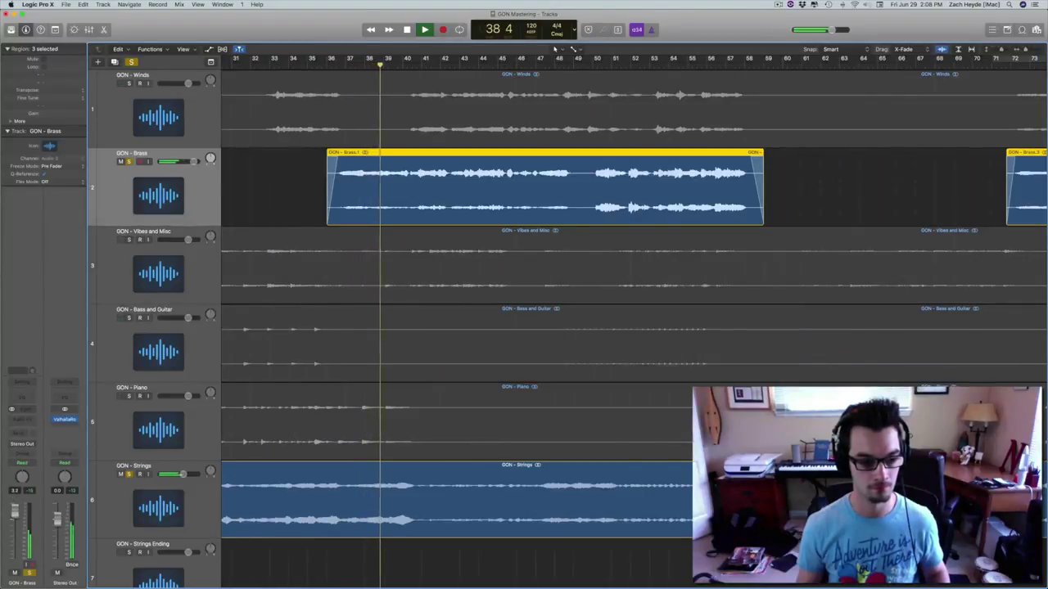
left_click(288, 181)
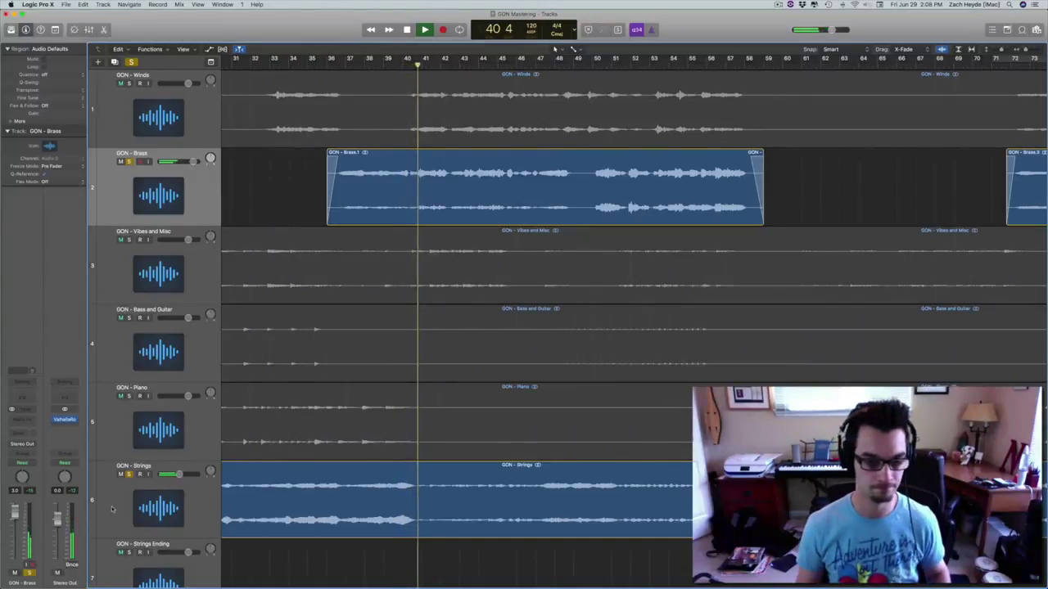
Reduce the ValhallaRoom mix on Stereo Out to 16.1% and close the plug-in
left_click(65, 418)
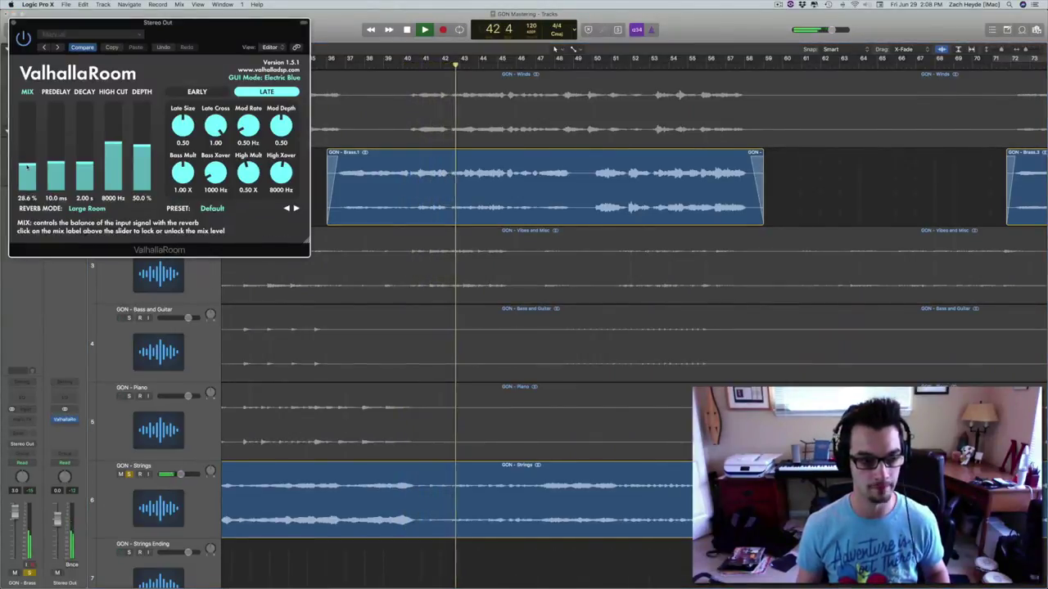
mouse_move(27, 167)
left_mouse_down()
mouse_move(27, 195)
mouse_move(23, 177)
left_mouse_up()
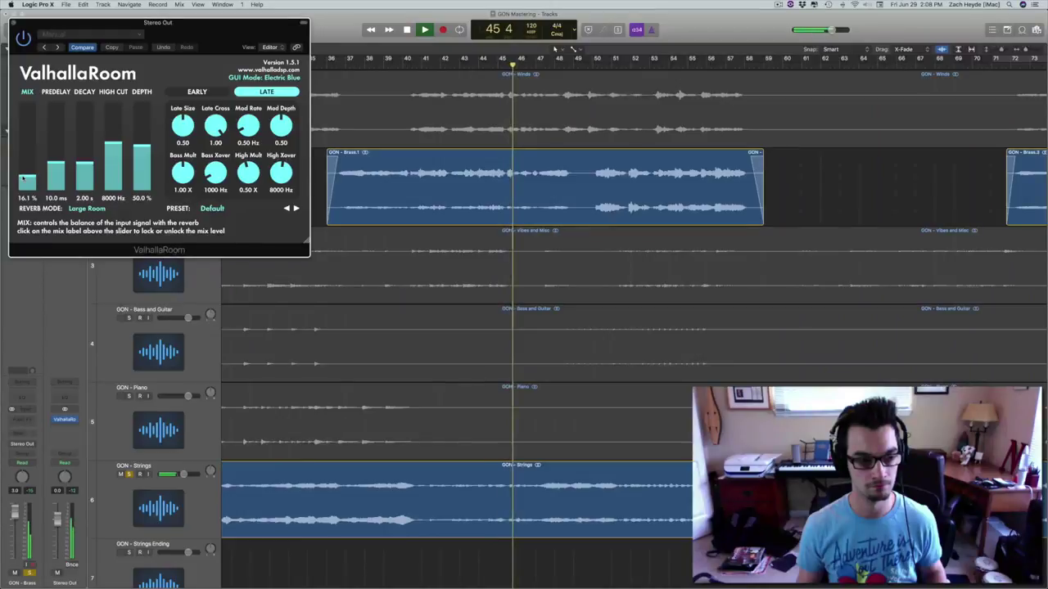
left_click(13, 23)
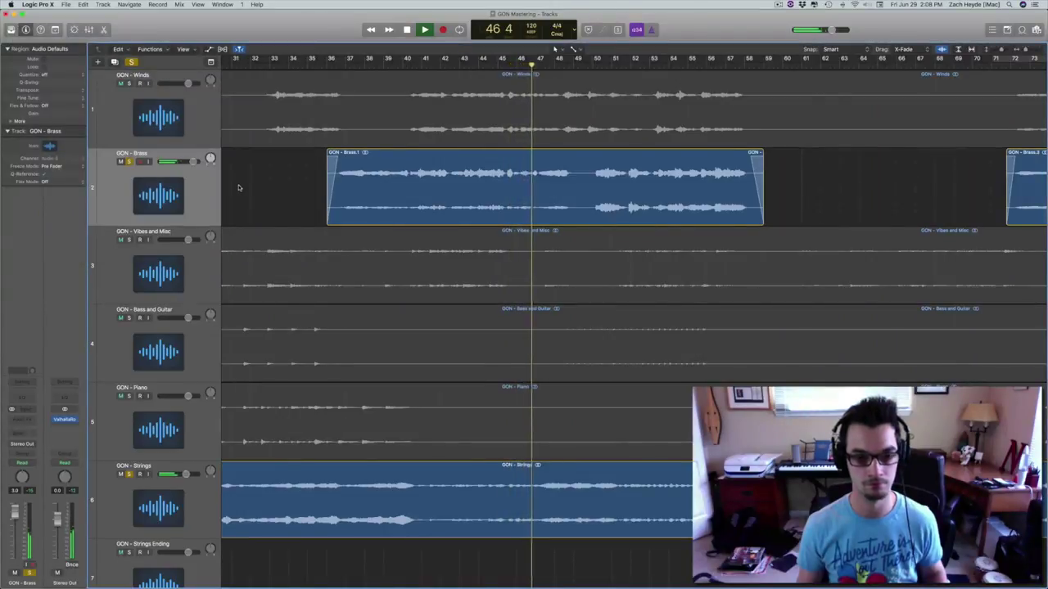
Try splitting the first Brass region near bar 49, and undo the split
scroll(238, 188, "right", 5)
left_click(318, 190)
scroll(317, 189, "left", 5)
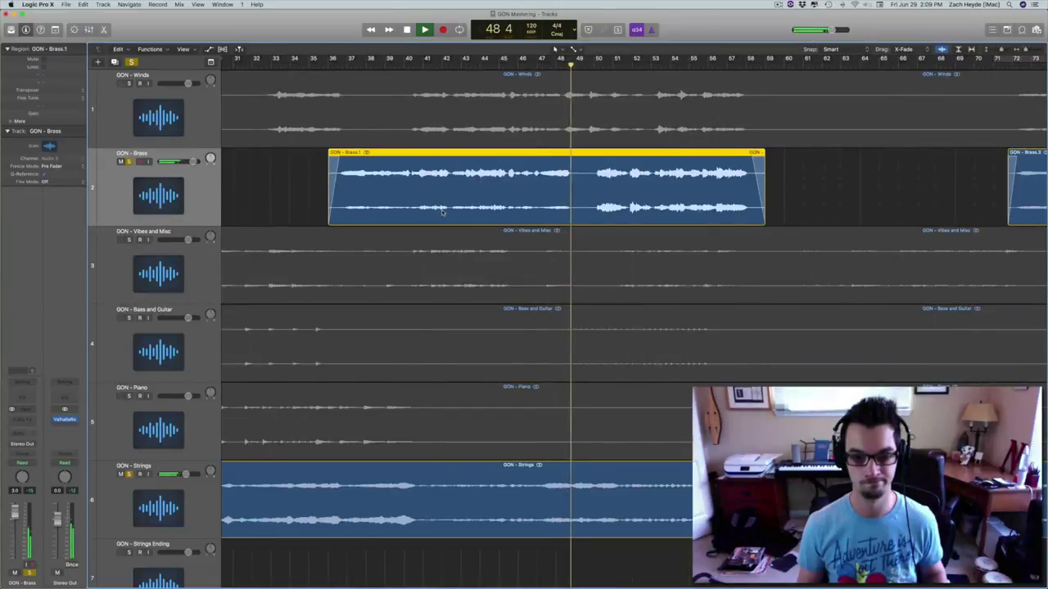
key("super+t")
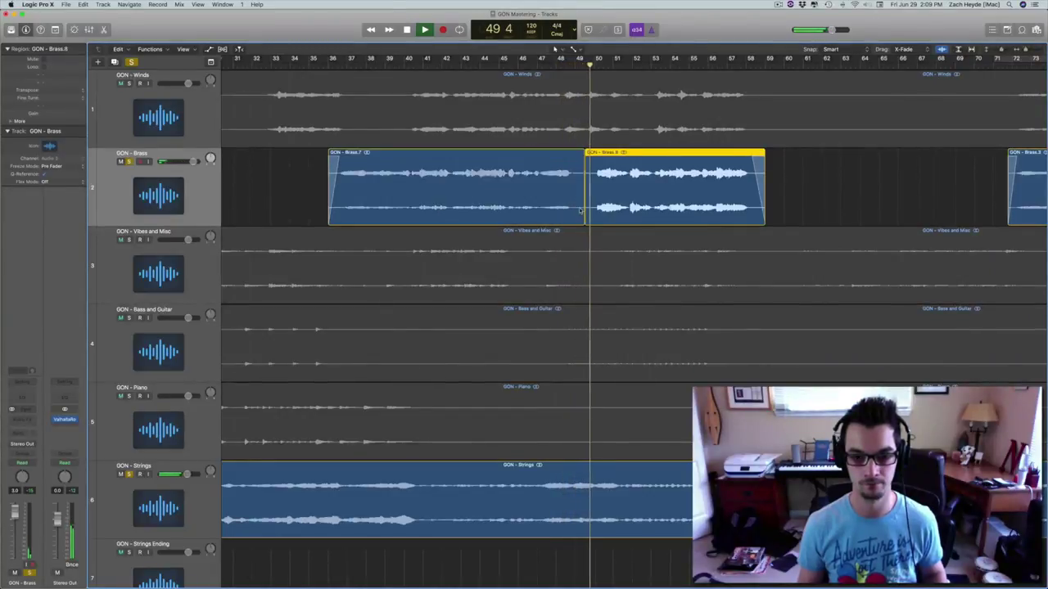
key("super+z")
Stop playback, move ValhallaRoom from Stereo Out to Strings in the Mixer, and copy it to Strings Ending
scroll(440, 96, "right", 5)
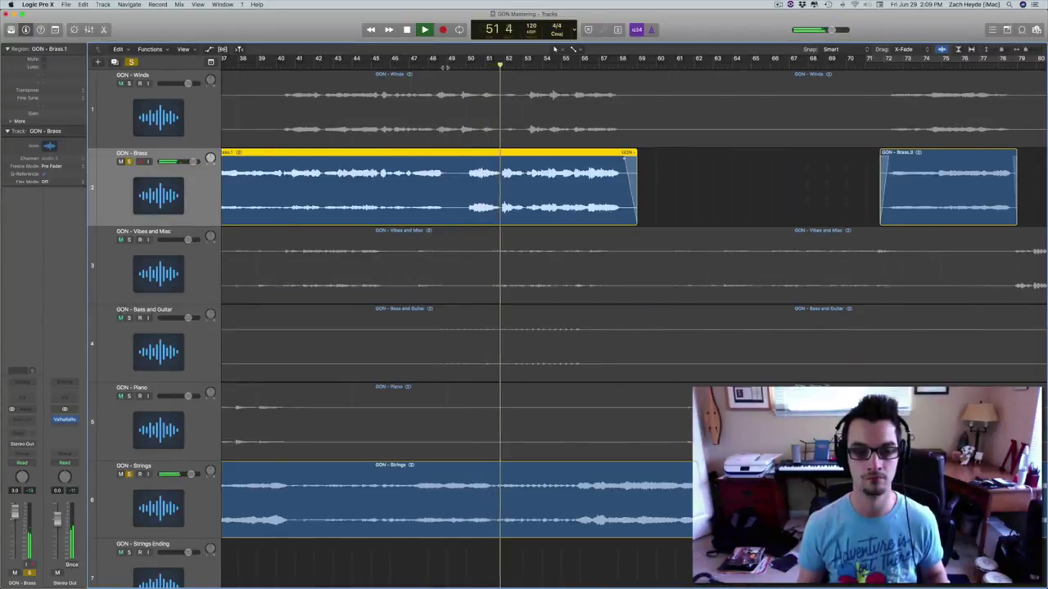
key("space")
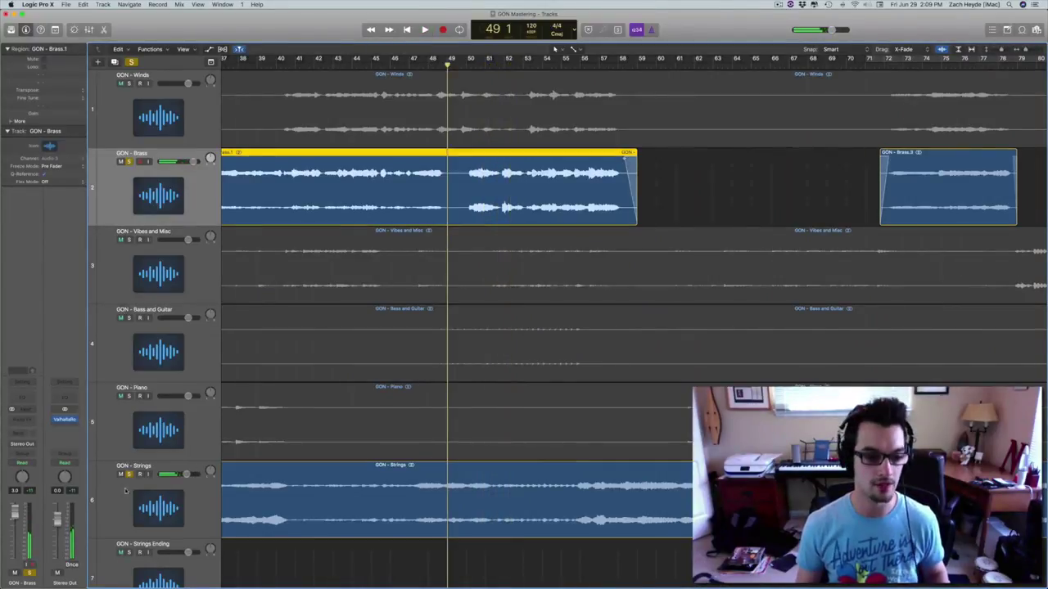
left_click(127, 494)
key("x")
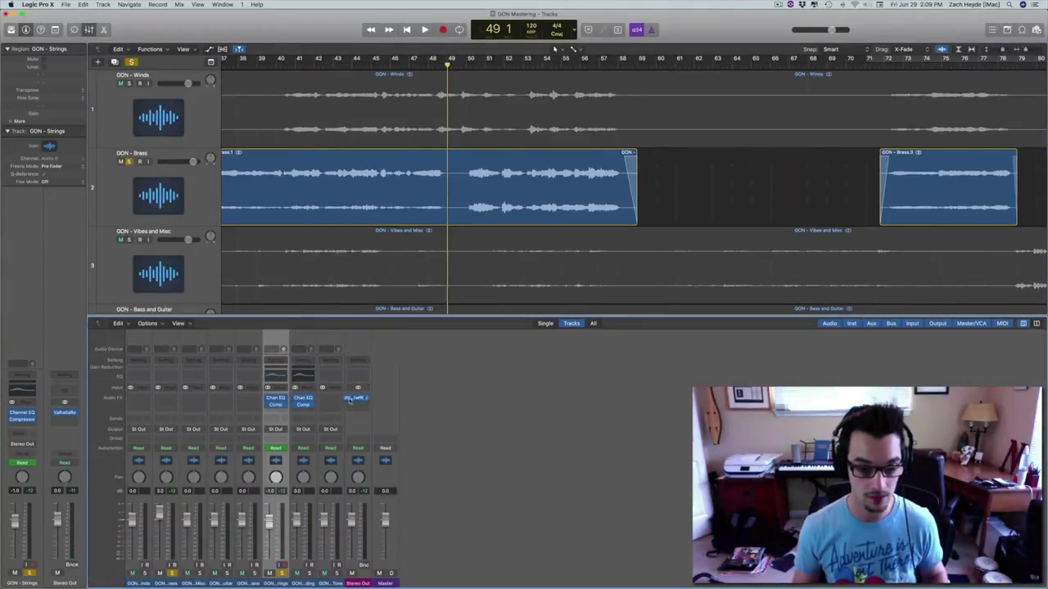
left_click_drag(277, 409, 276, 411)
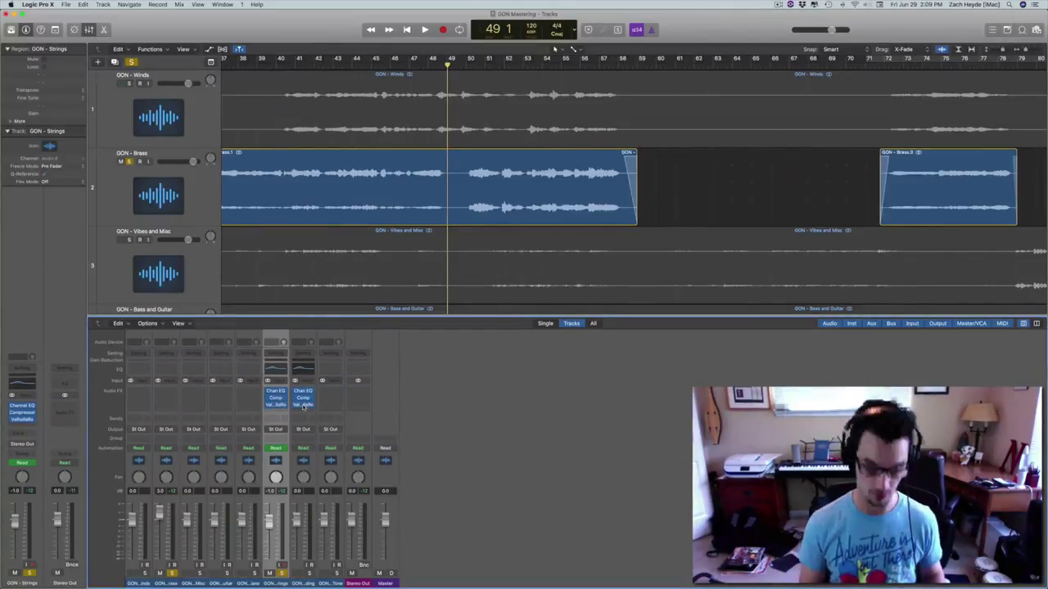
key("x")
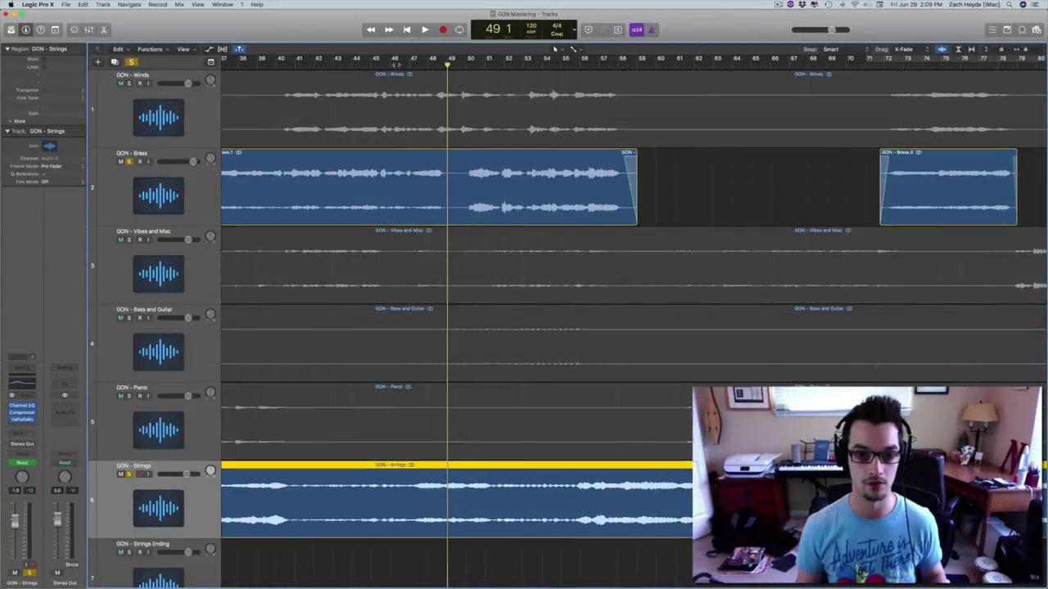
Resume playback from about bar 46 and insert a Channel EQ on the Brass track
double_click(396, 64)
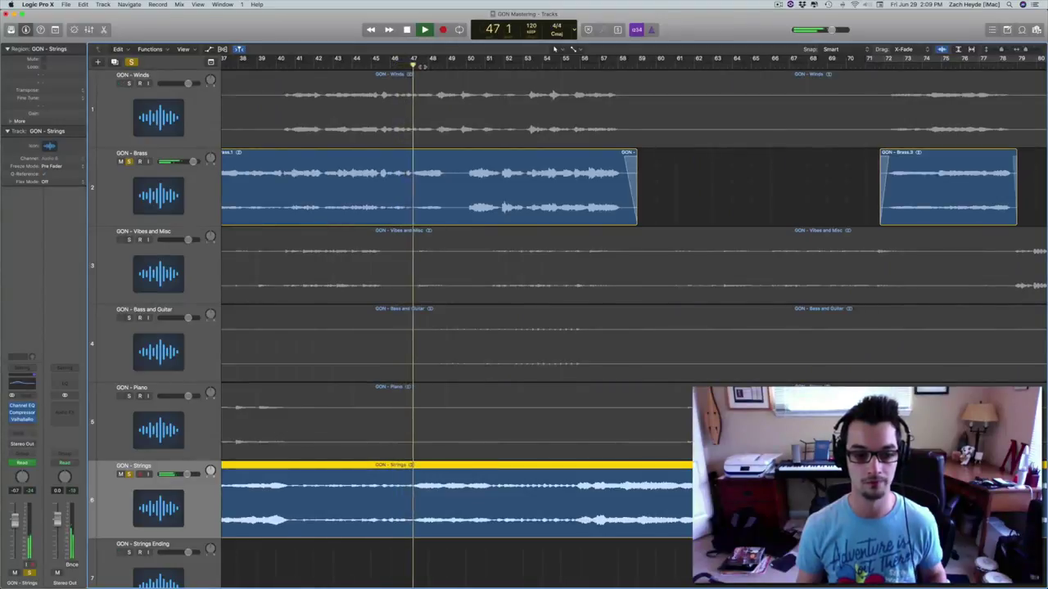
left_click(178, 211)
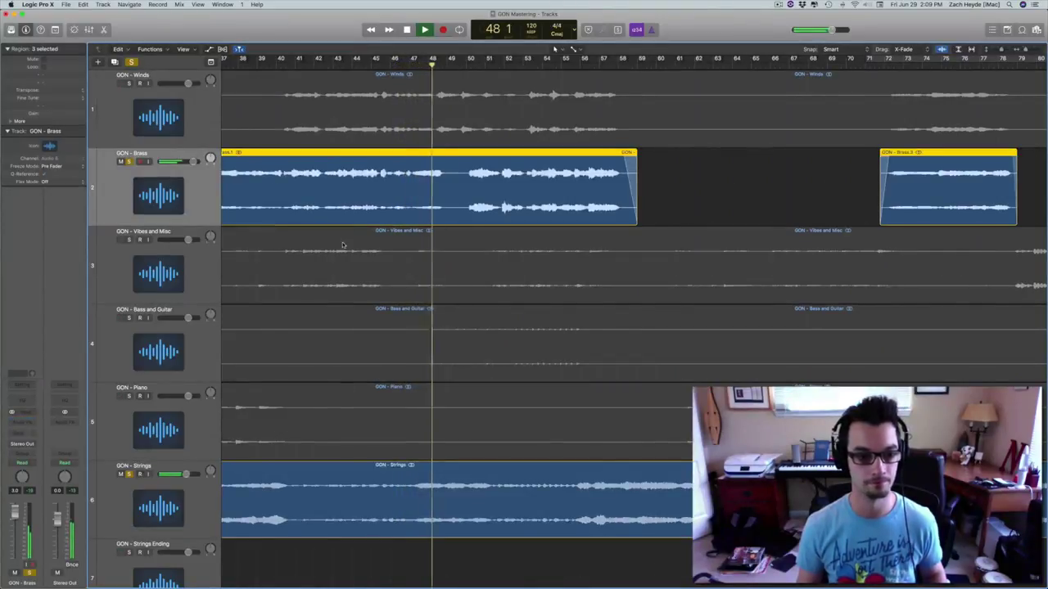
scroll(342, 245, "left", 3)
left_click(23, 398)
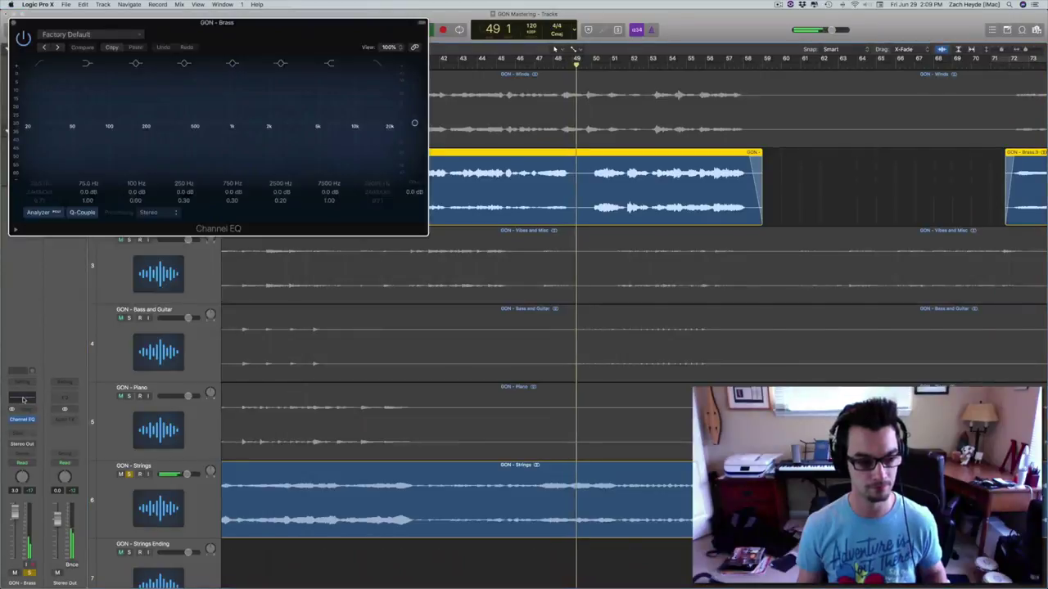
Enable the Brass EQ's Analyzer, boost about 580 Hz by 1.0 dB and cut the 7500 Hz high shelf by 4.5 dB
left_click(40, 213)
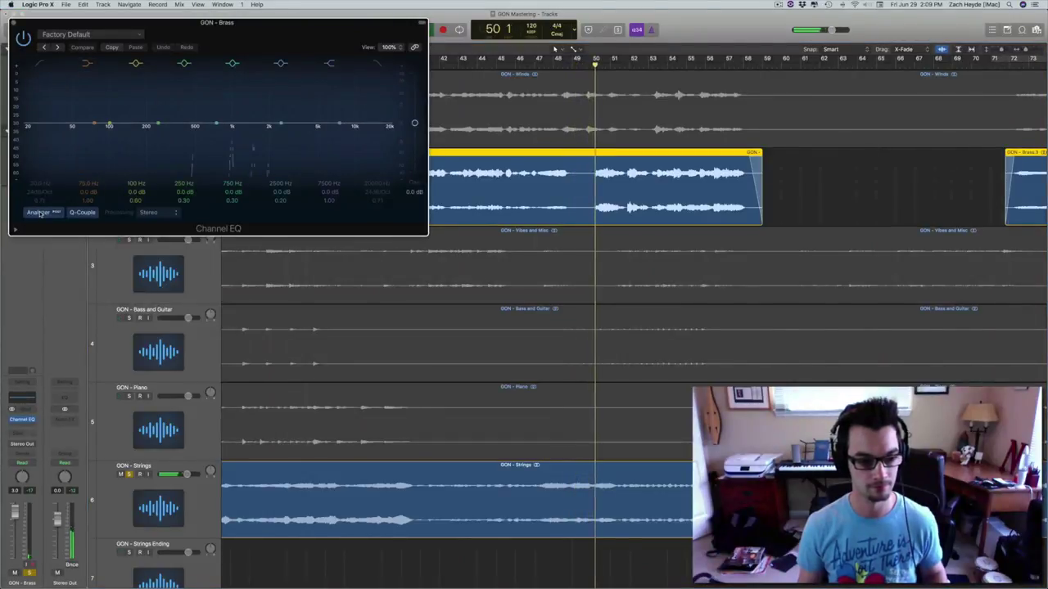
left_click_drag(178, 163, 224, 150)
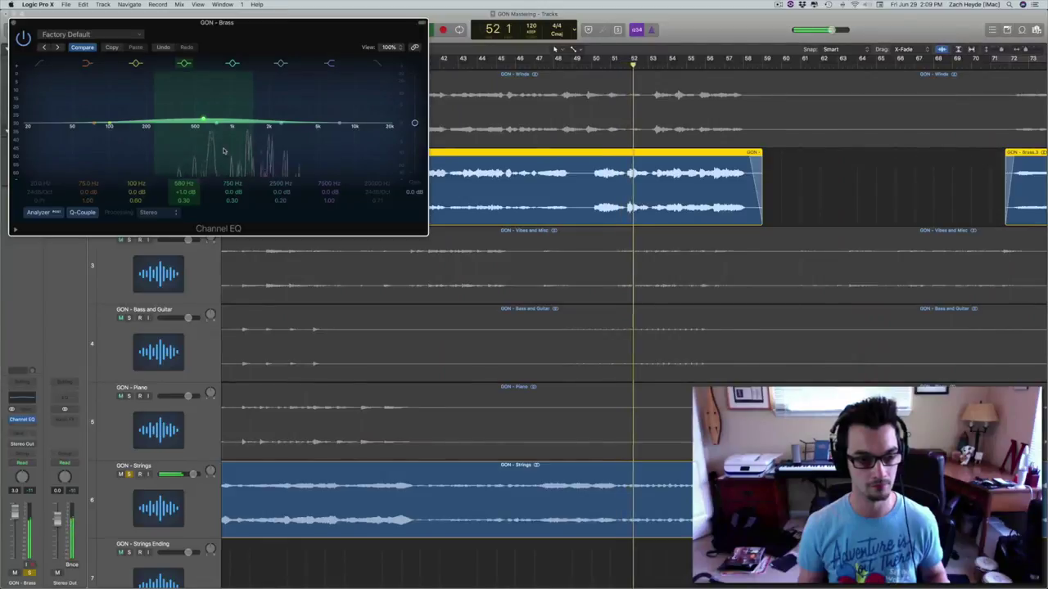
left_click_drag(346, 123, 365, 148)
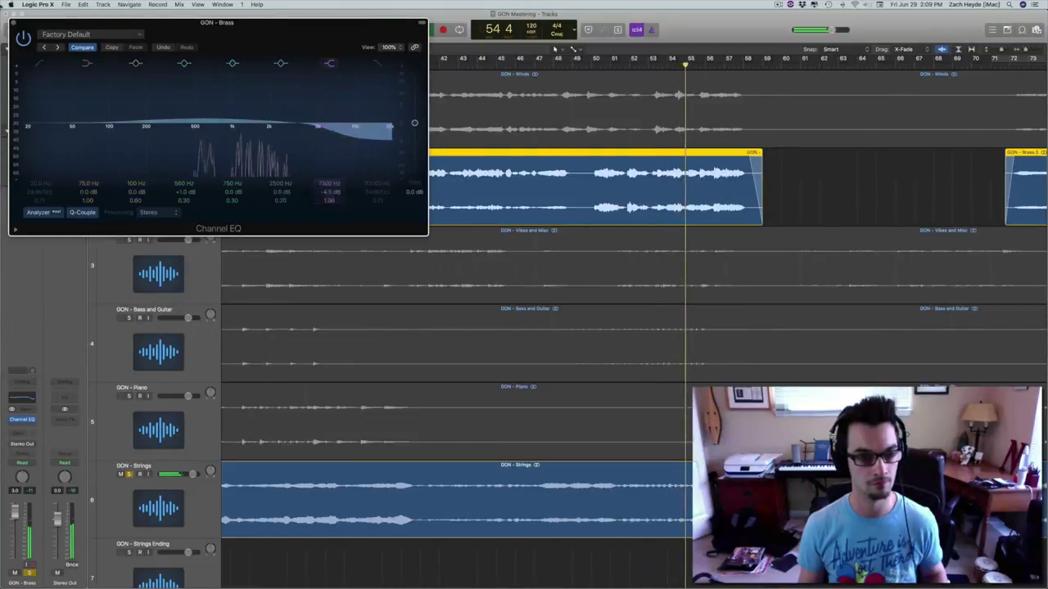
Close the Brass Channel EQ and restart playback from about bar 48
left_click(14, 22)
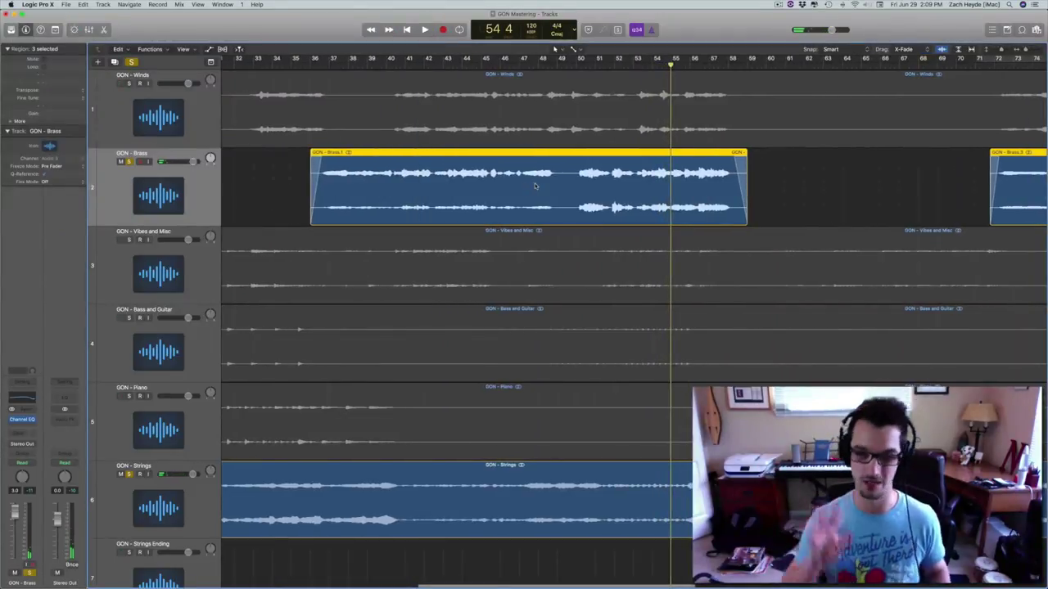
key("space")
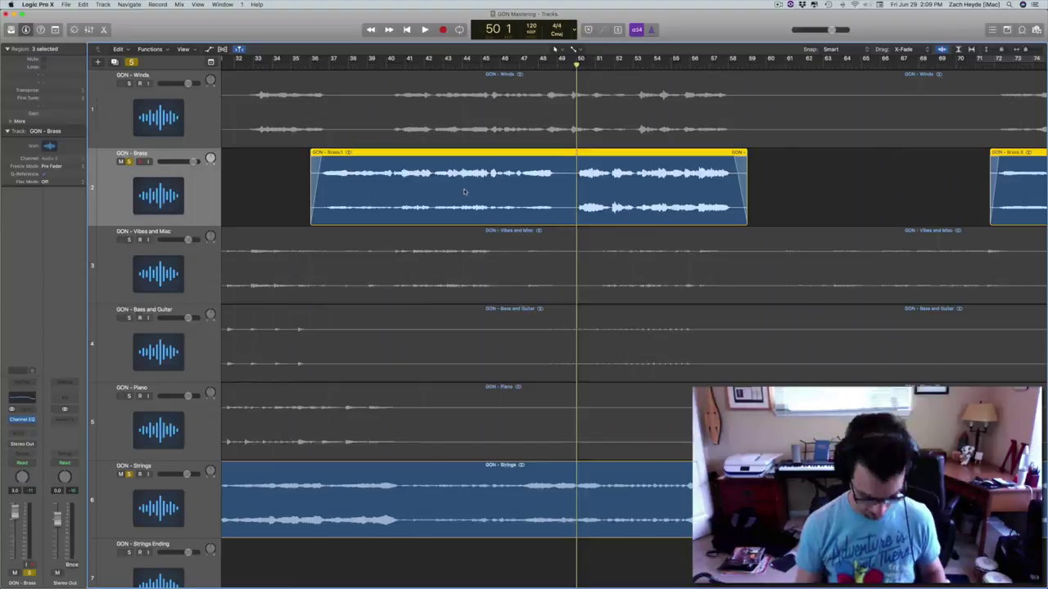
left_click(490, 66)
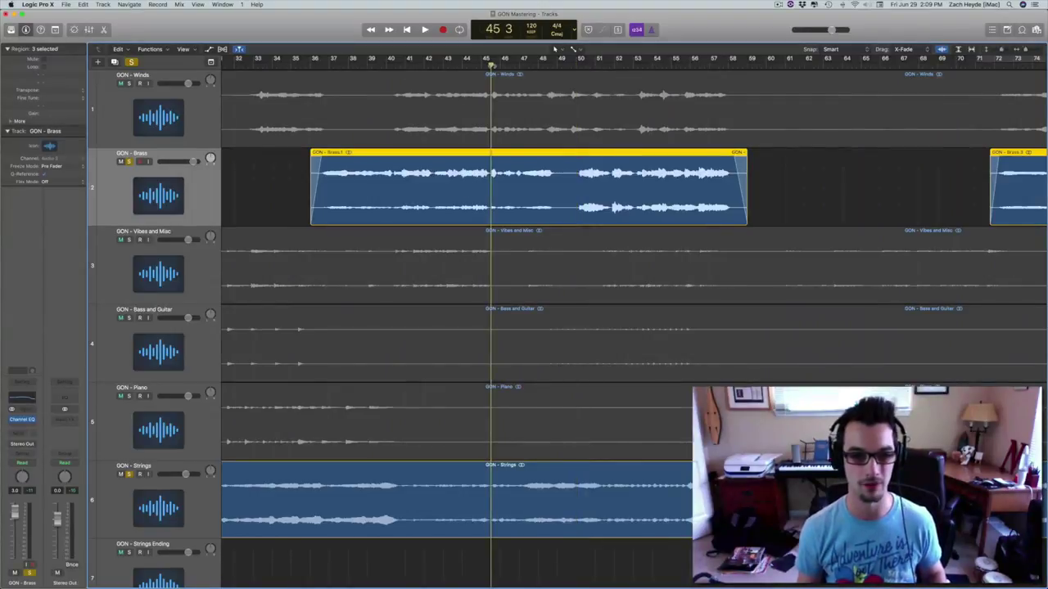
left_click(504, 66)
left_click(540, 66)
key("space")
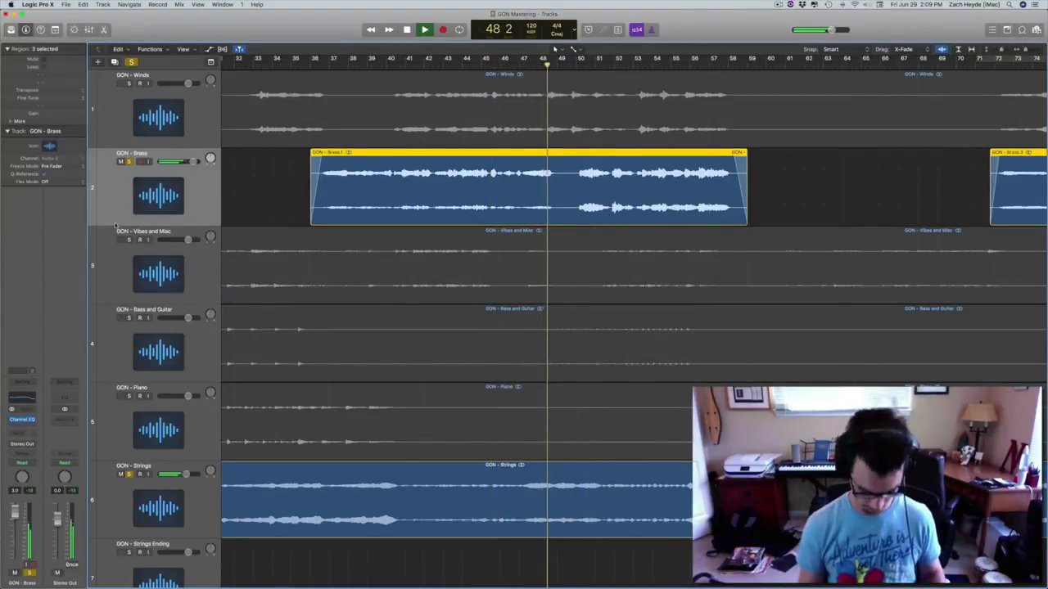
Show track automation and lower the Brass volume to +1.1 dB between about bars 49 and 60
key("a")
left_click(571, 169)
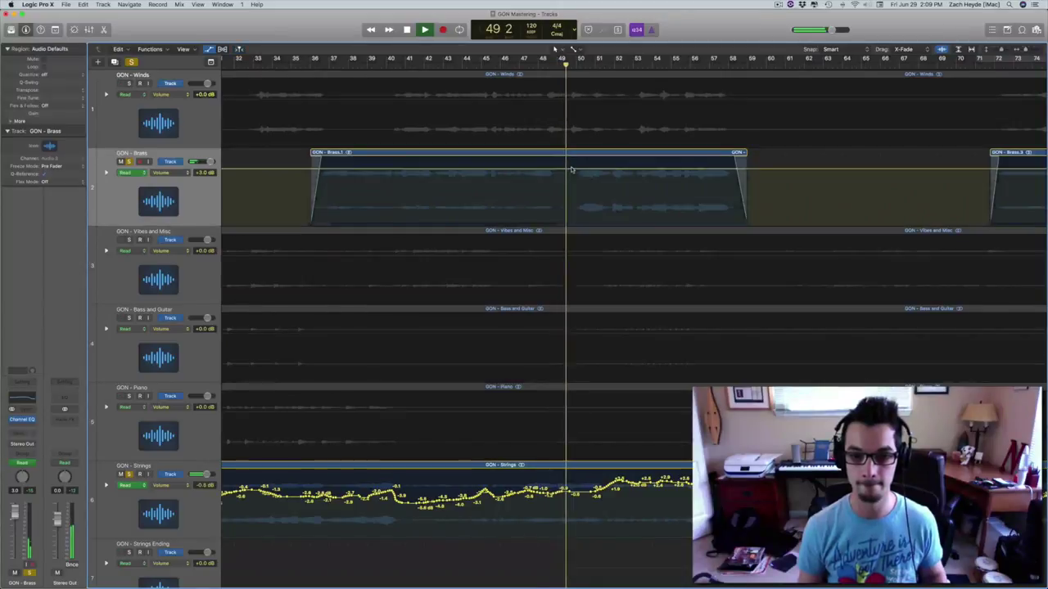
left_click(571, 169)
left_click(561, 170)
left_click(776, 170)
left_click(783, 170)
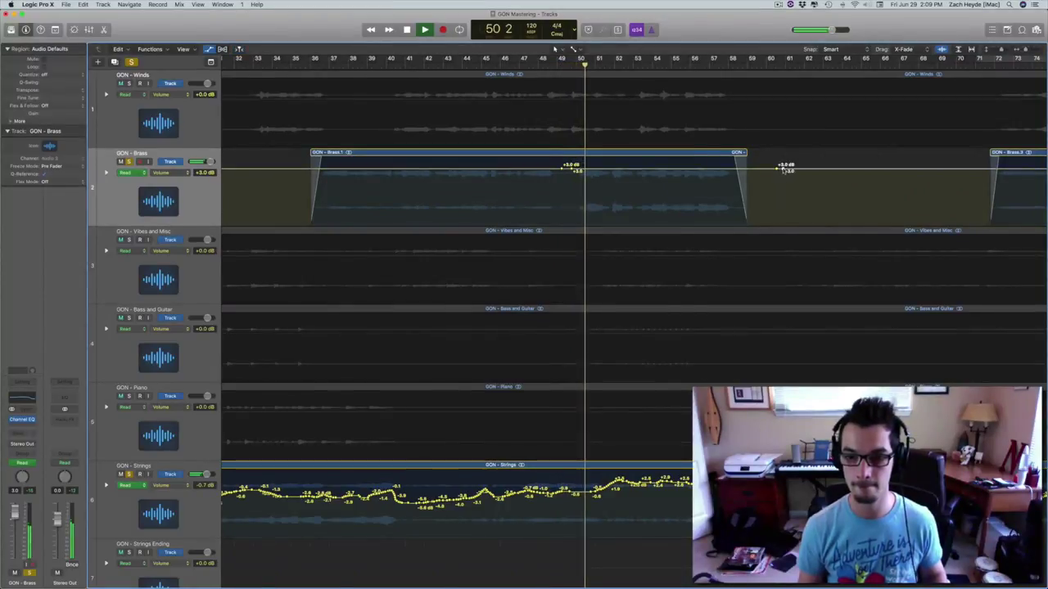
mouse_move(732, 170)
left_mouse_down()
mouse_move(731, 185)
mouse_move(727, 176)
left_mouse_up()
scroll(529, 210, "right", 10)
scroll(377, 154, "left", 3)
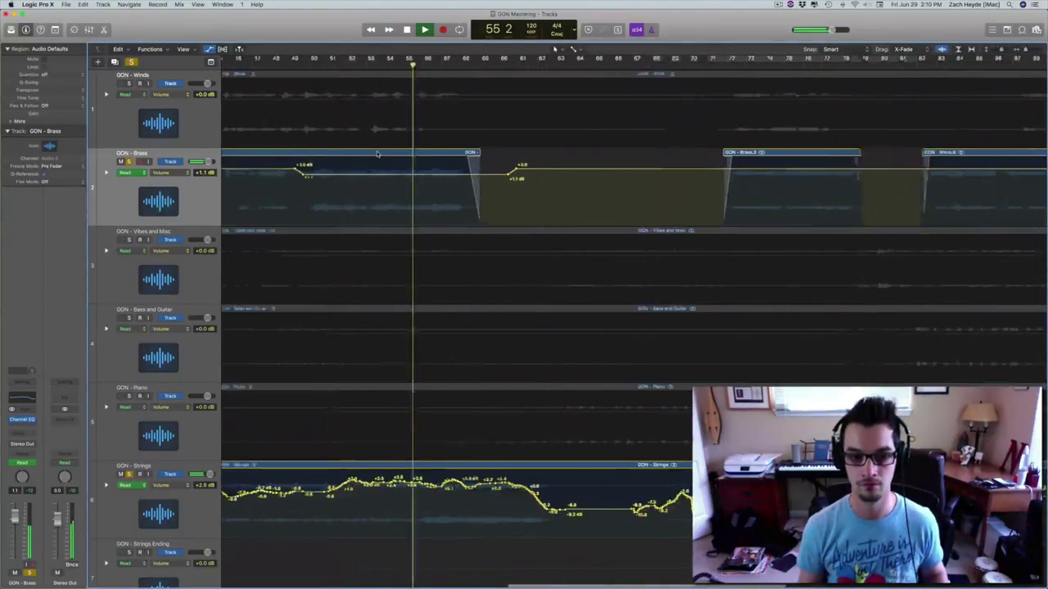
scroll(377, 154, "left", 6)
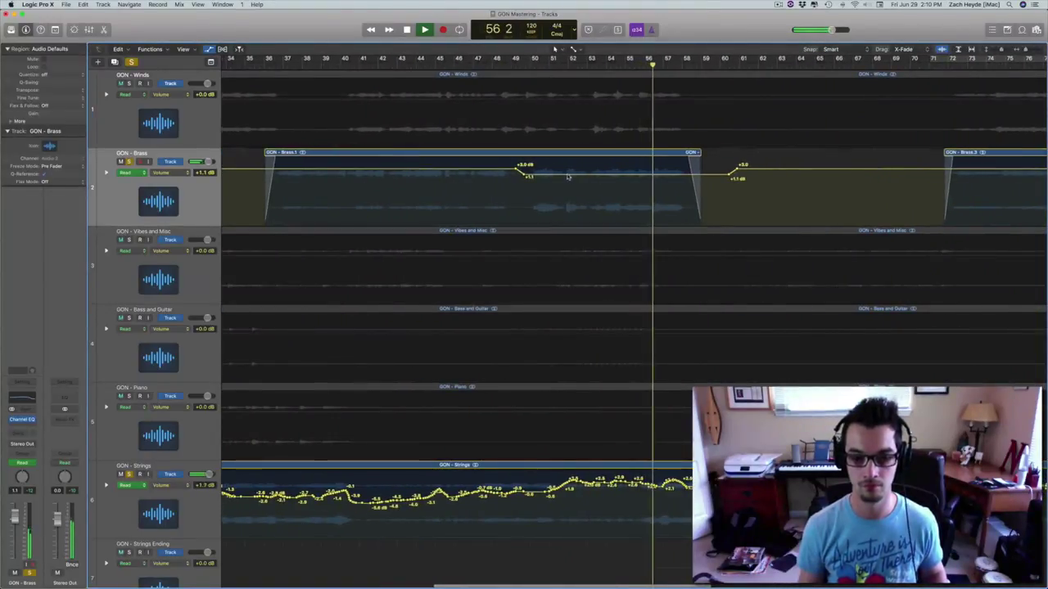
Raise the Brass volume automation to +5.0 dB across the short Brass region between about bars 70 and 79
scroll(557, 177, "right", 6)
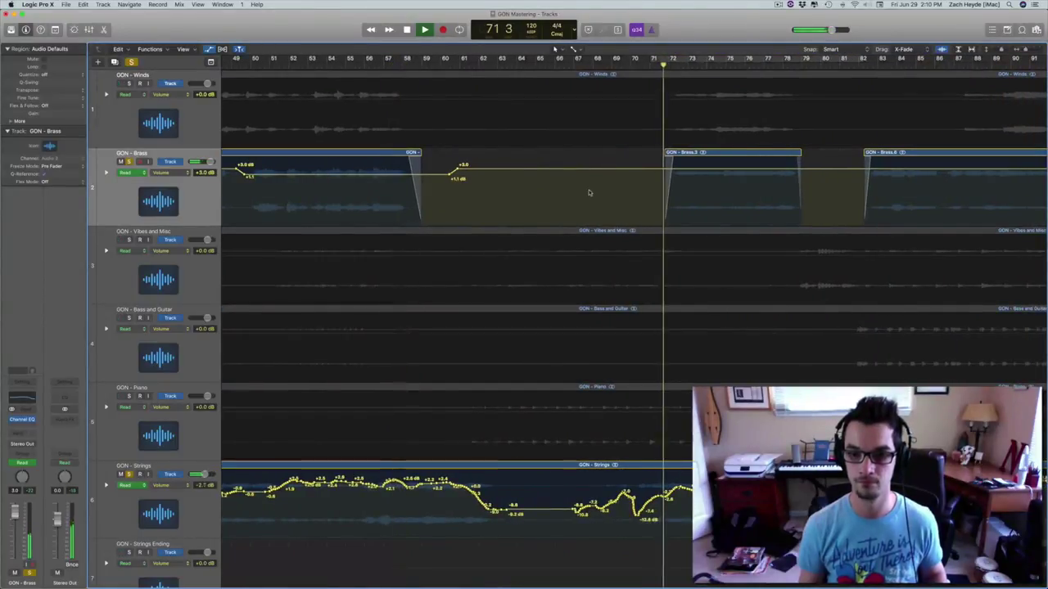
scroll(587, 193, "right", 5)
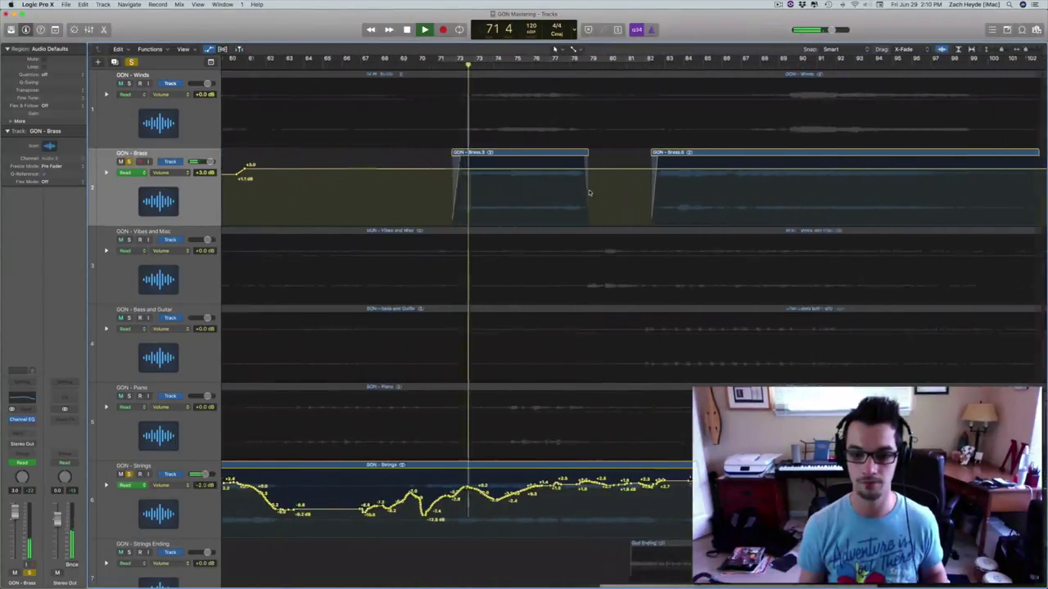
left_click(425, 169)
left_click(409, 169)
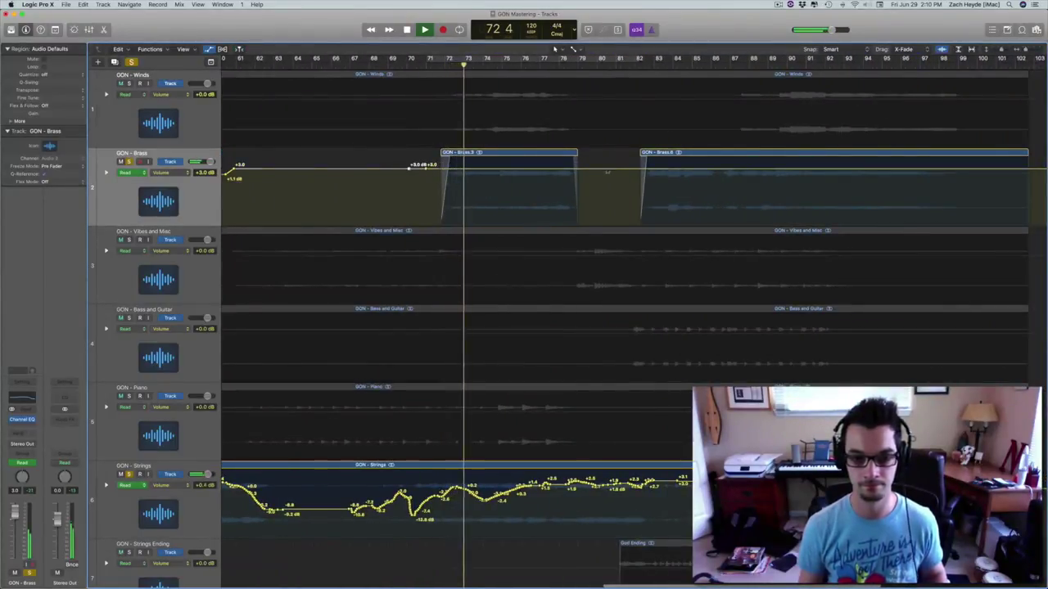
left_click(608, 169)
left_click(585, 170)
left_click_drag(566, 169, 566, 162)
scroll(423, 177, "right", 5)
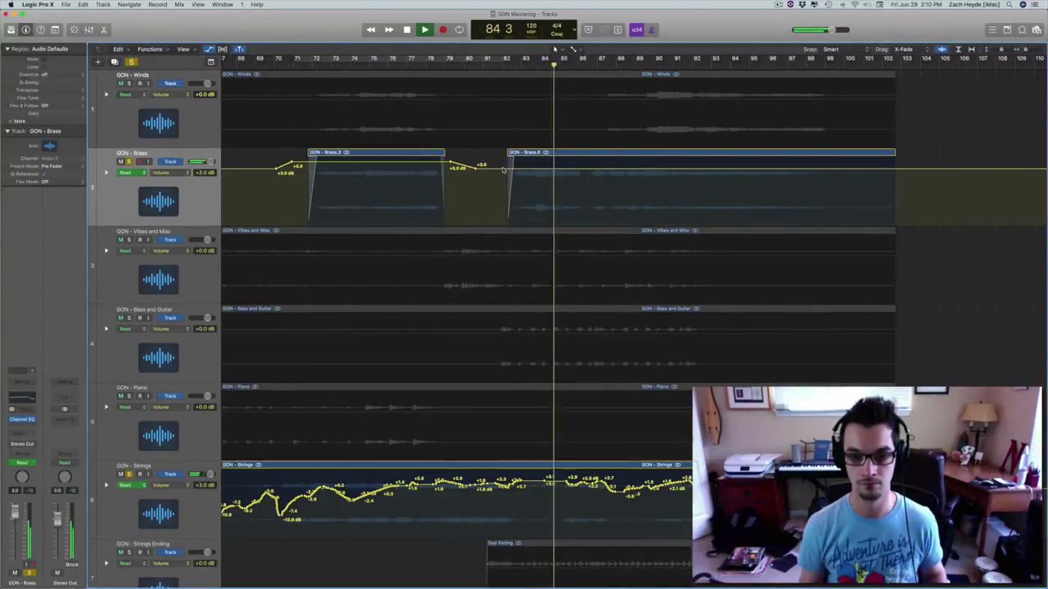
Hide automation, split the last Brass region near bar 86, shift its first part slightly earlier, and play it from about bar 82
key("a")
left_click(533, 203)
key("super+t")
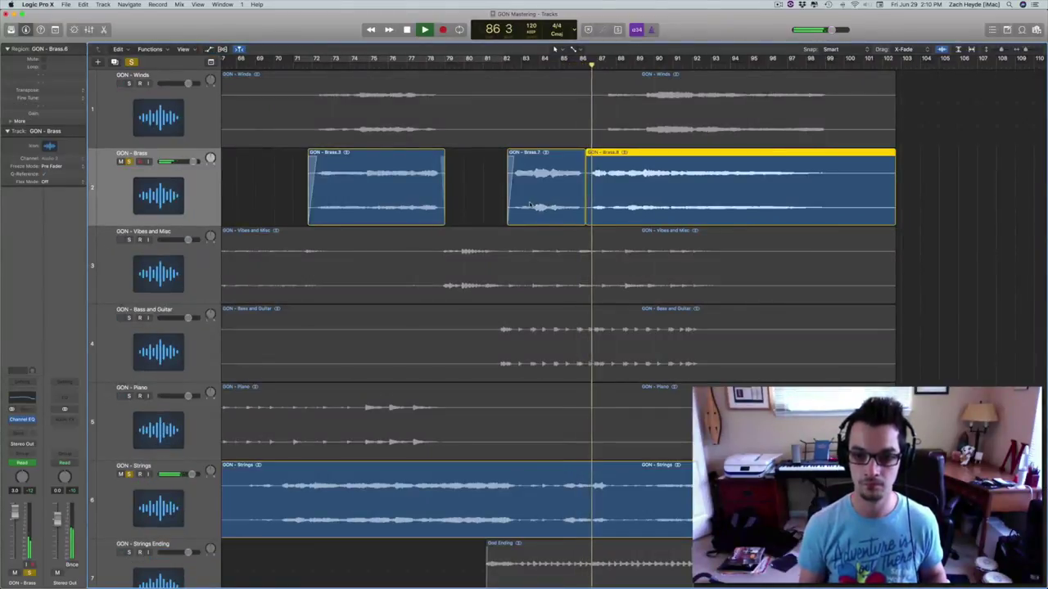
key("space")
left_click_drag(529, 204, 520, 204)
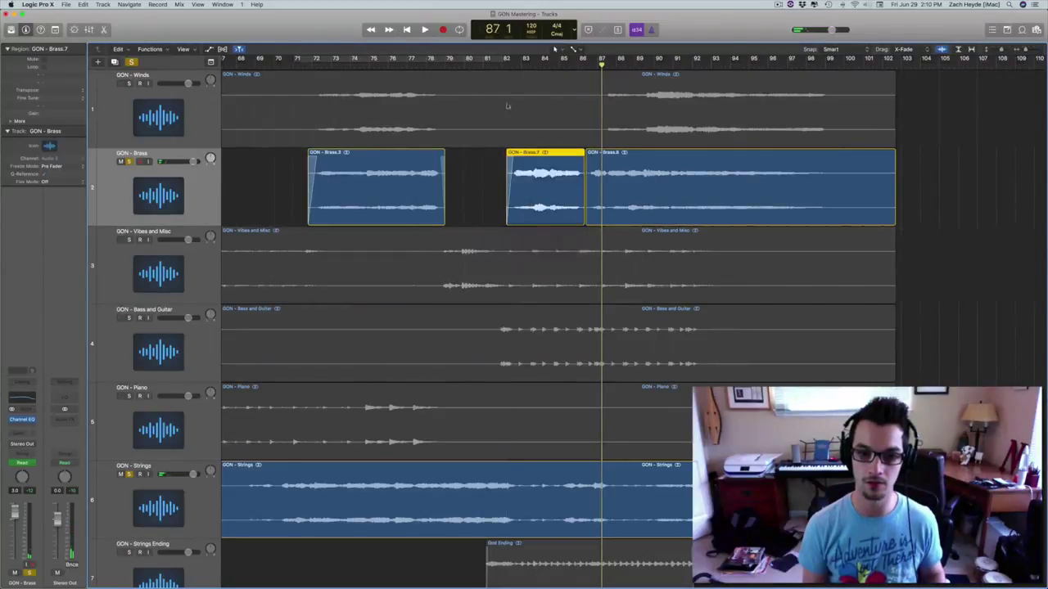
key("shift+space")
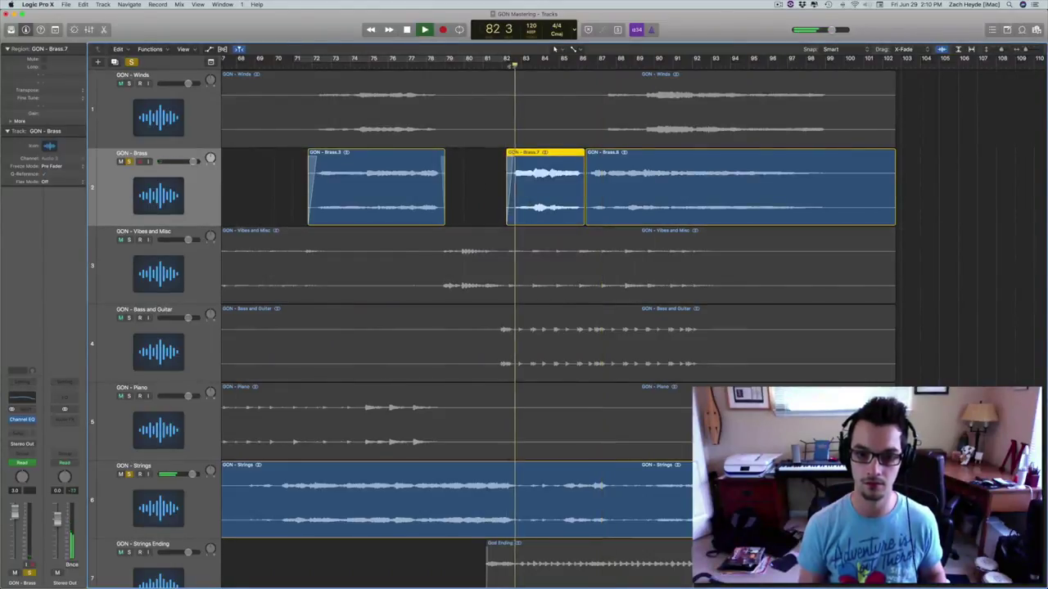
Crossfade the joint between the two split Brass regions near bar 86
left_click(483, 211)
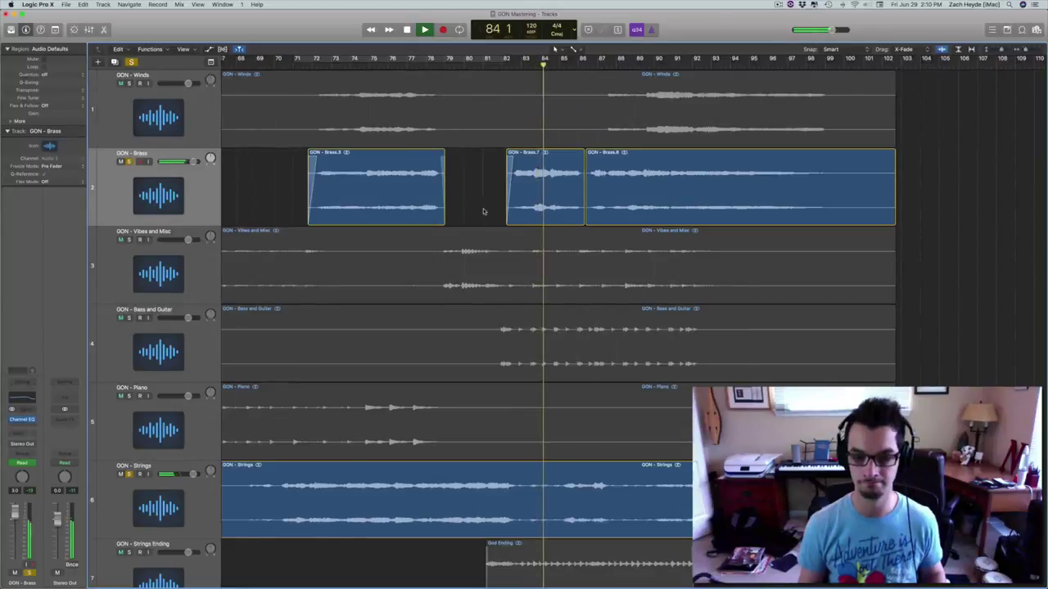
left_click(1032, 51)
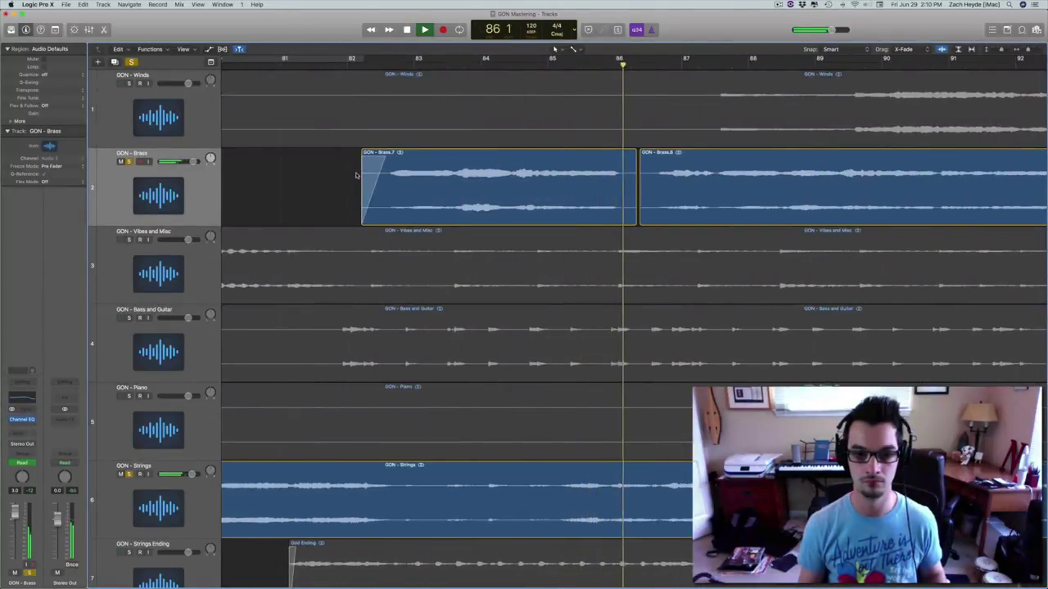
left_click(1026, 50)
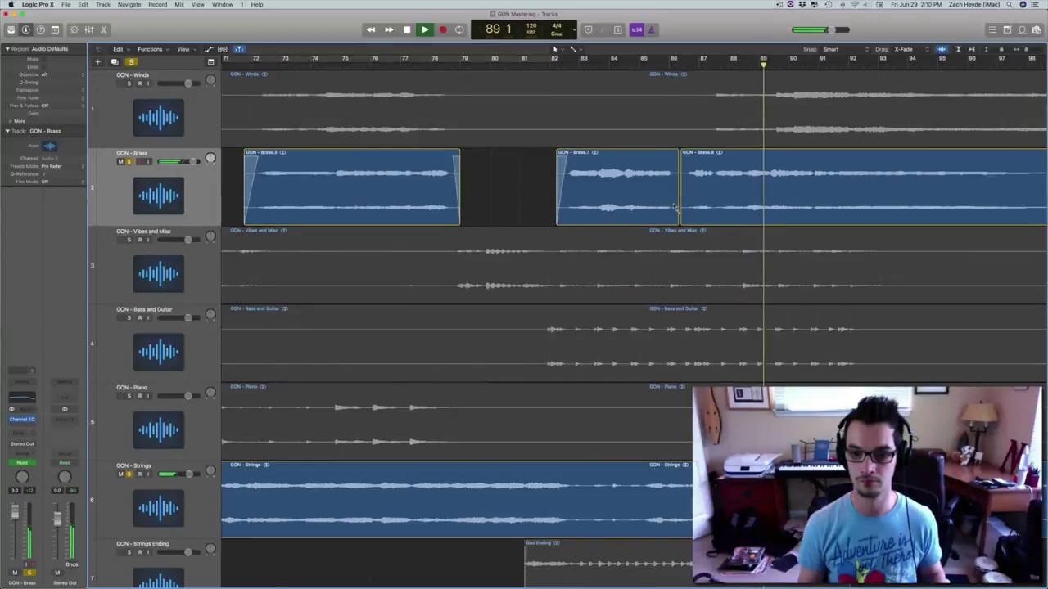
left_click_drag(673, 208, 686, 213)
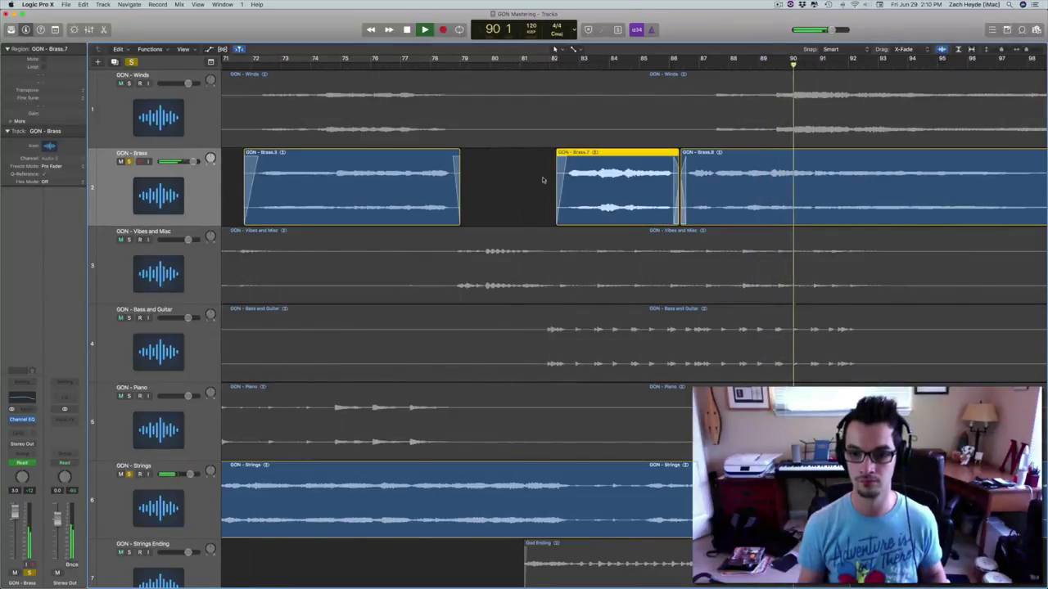
scroll(532, 205, "right", 5)
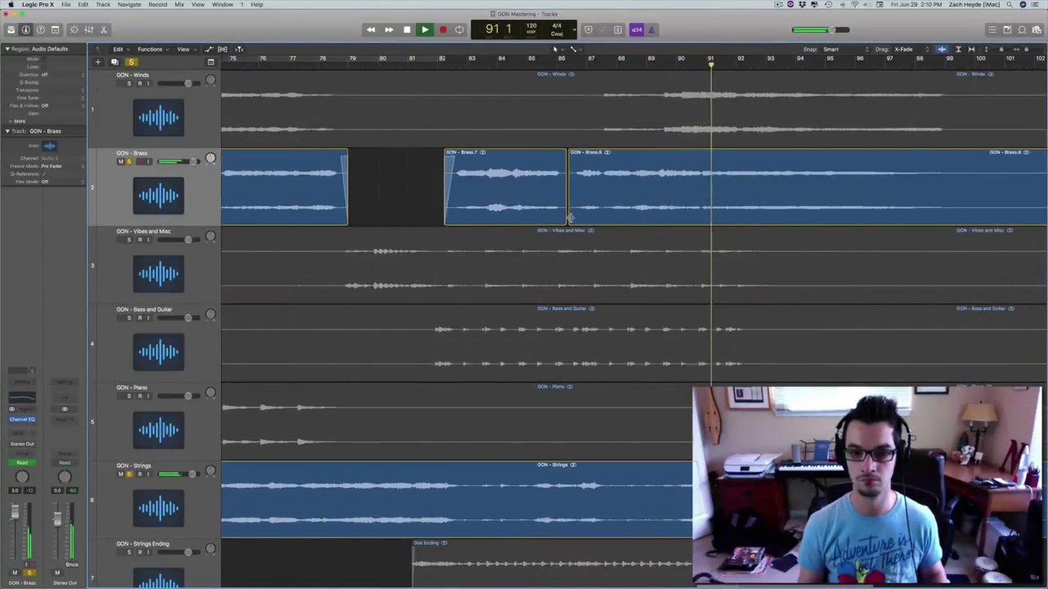
left_click_drag(568, 218, 563, 219)
left_click(406, 204)
scroll(407, 204, "right", 5)
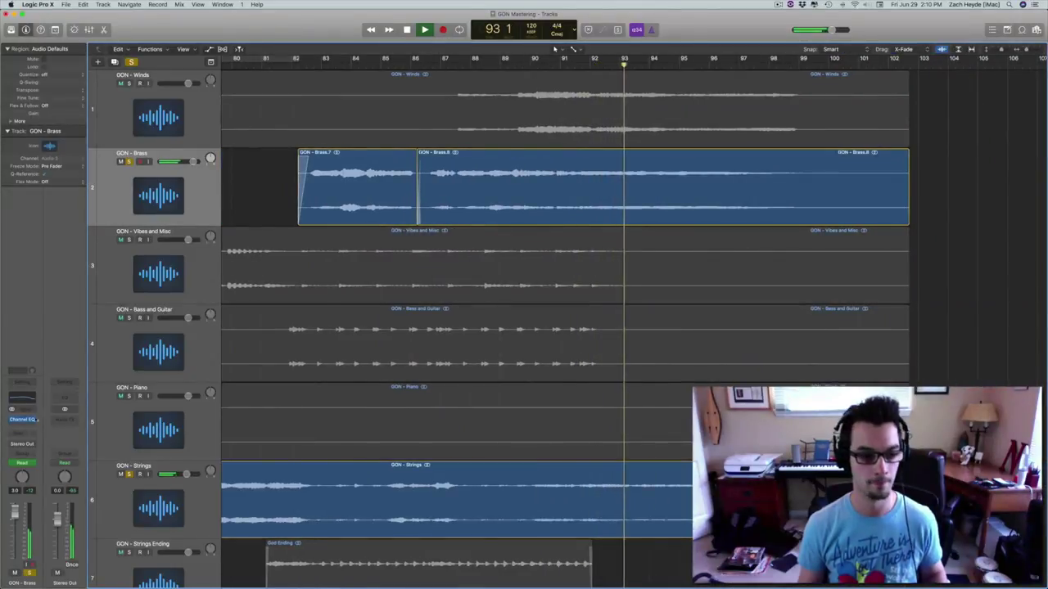
Record Brass volume automation in Latch mode from about bar 93 to bar 99, and return the track to Read
left_click(22, 463)
left_click(22, 486)
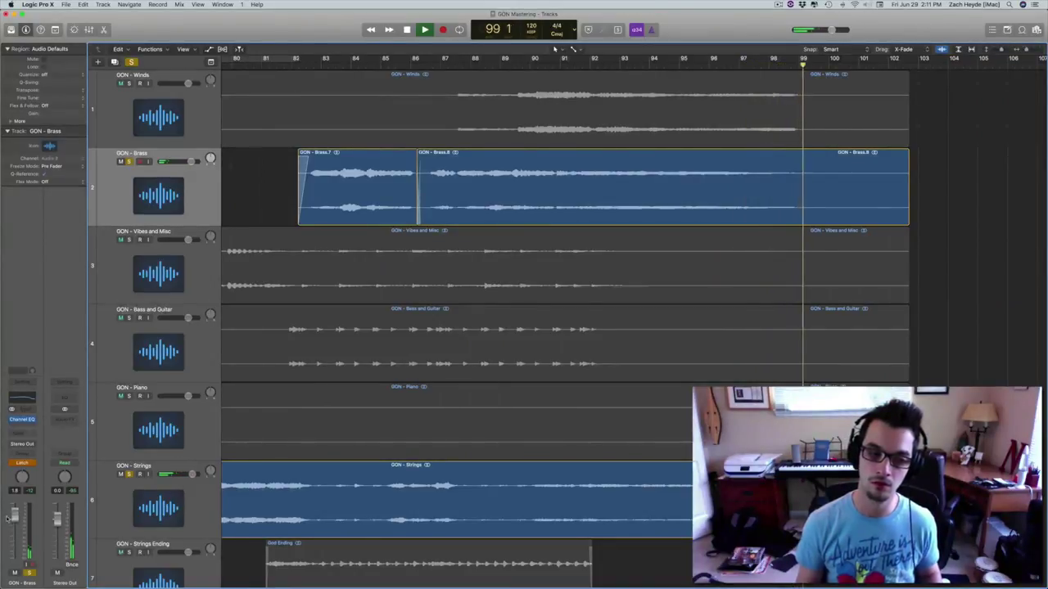
left_click(25, 463)
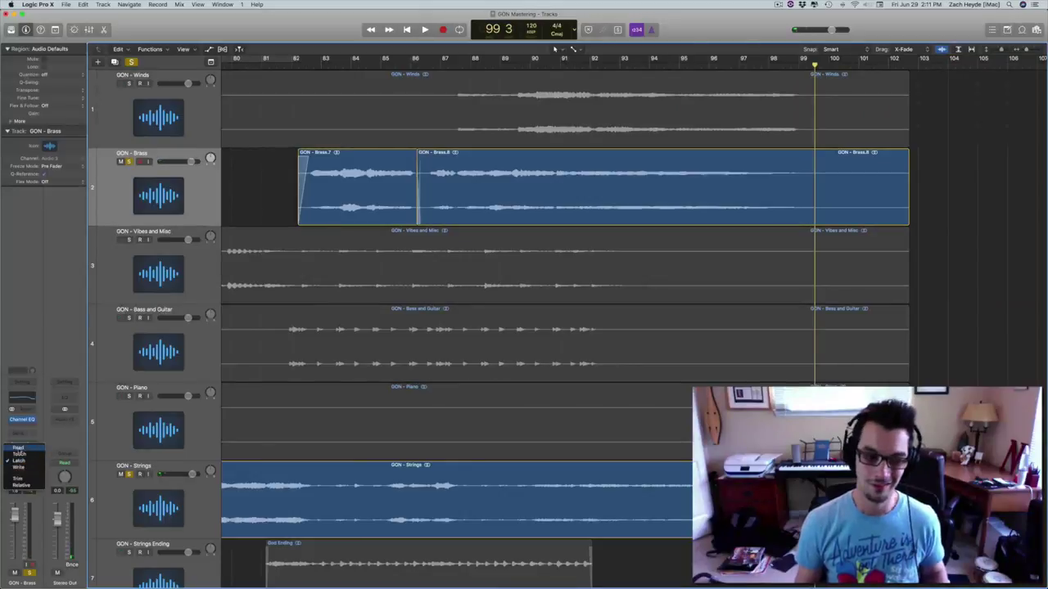
left_click(18, 448)
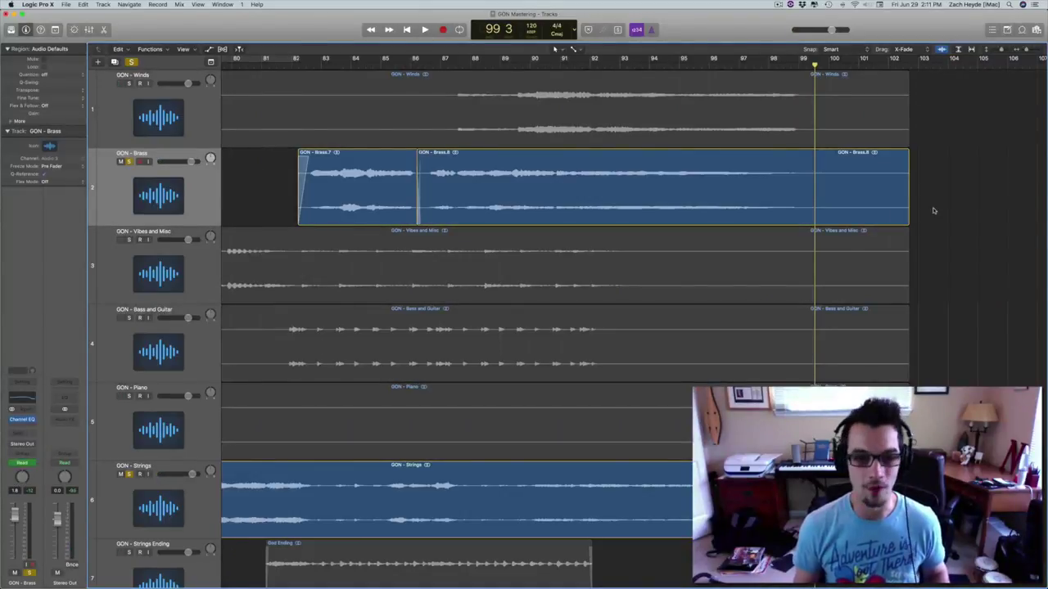
Move the playhead back to bar 80
scroll(933, 210, "left", 8)
key("comma")
key("comma")
key("comma")
key("comma")
key("comma")
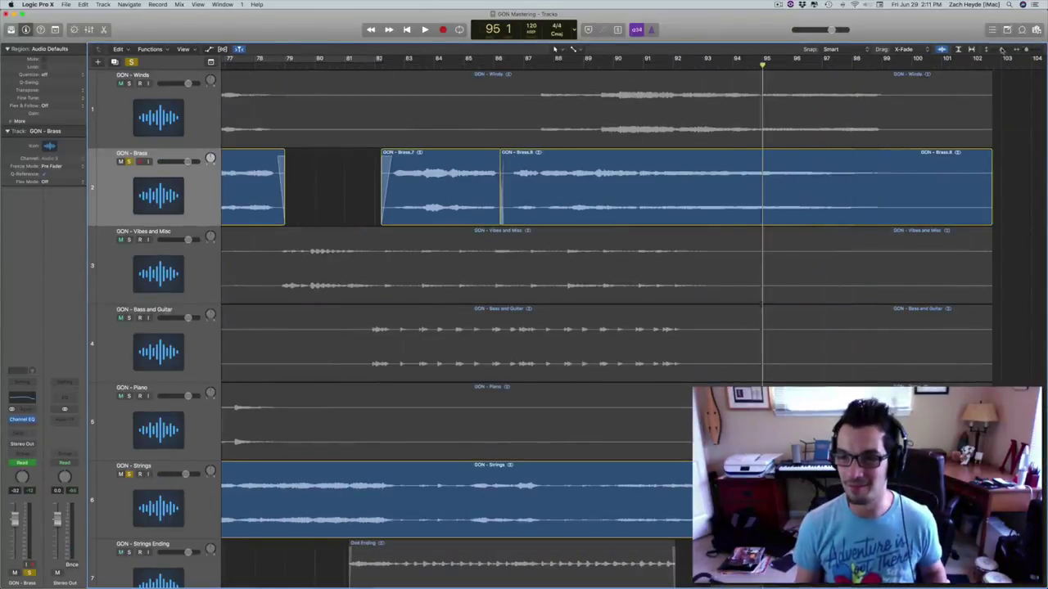
key("comma")
key("comma")
key("comma")
key("comma")
key("comma")
key("comma")
key("comma")
key("comma")
key("comma")
key("comma")
key("comma")
key("comma")
key("comma")
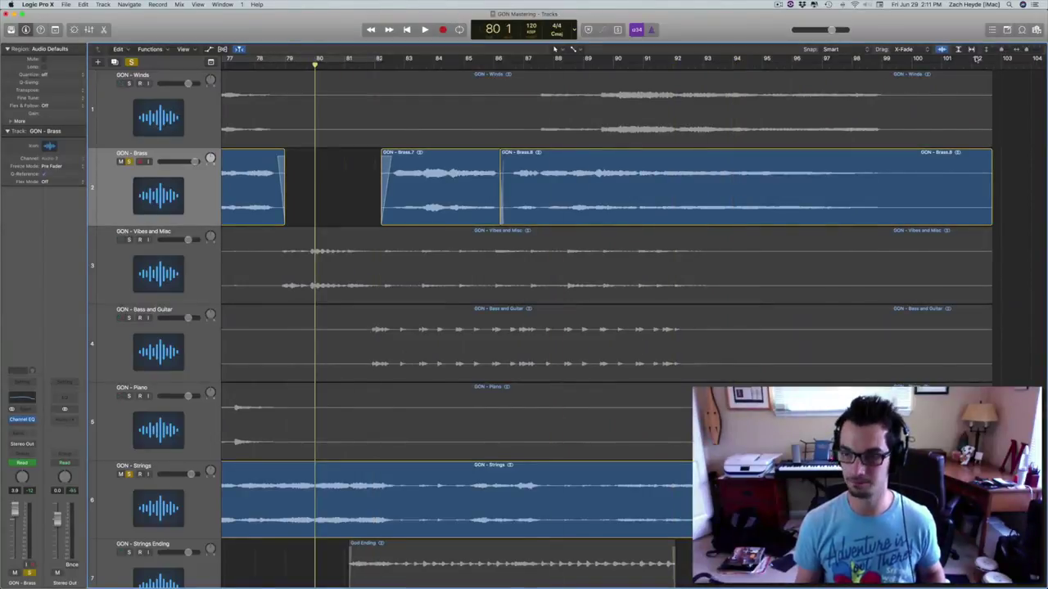
Turn off the Brass and Strings solos, select all regions and return the playhead to bar 1, fitting the whole arrangement in view
key("super+Up")
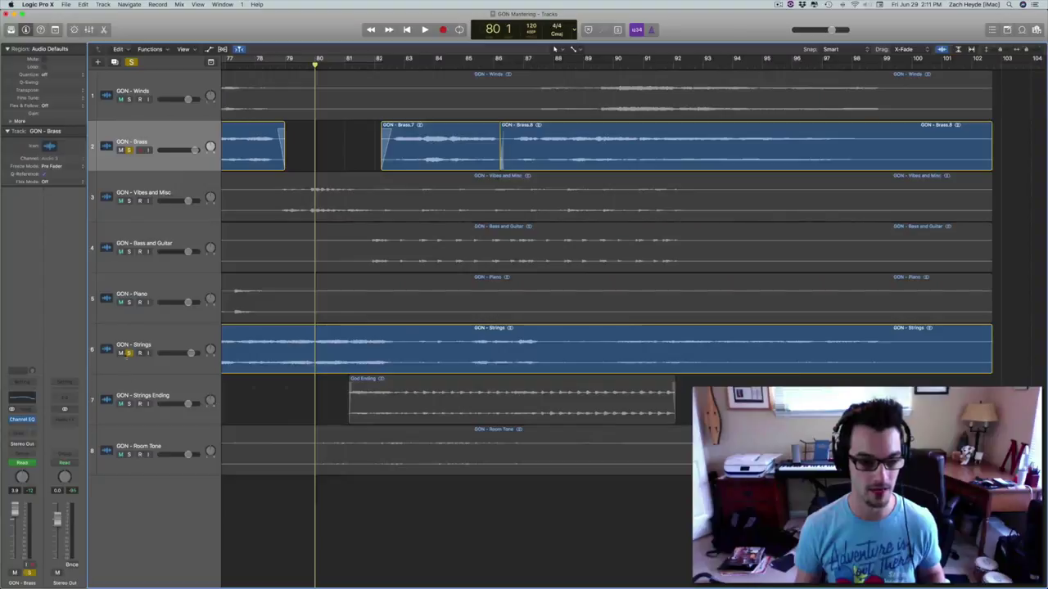
key("super+a")
key("Return")
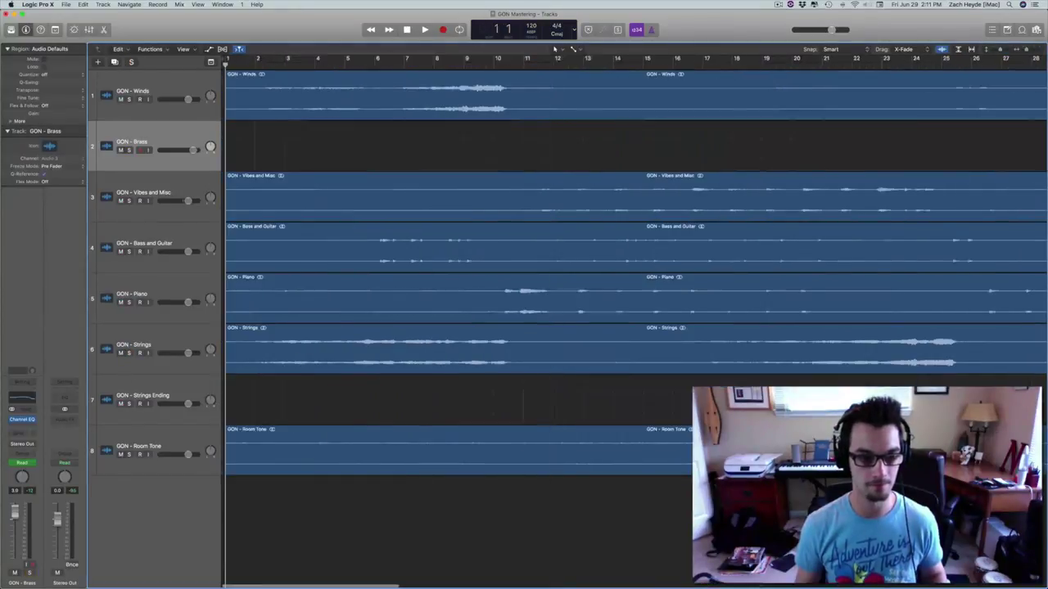
key("z")
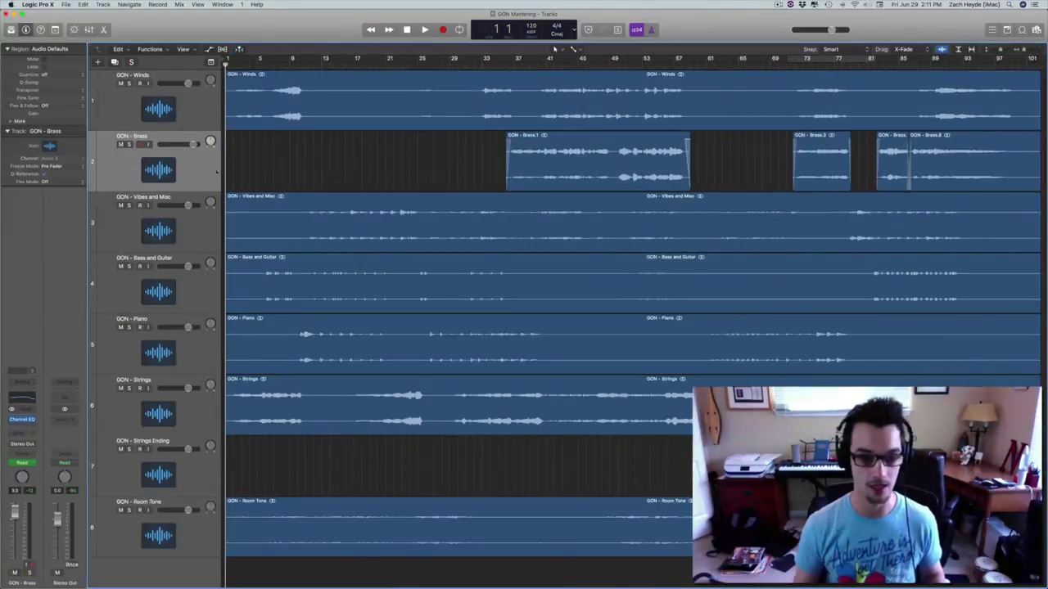
Assign a yellow track color to the Brass track
left_click(156, 170)
right_click(93, 177)
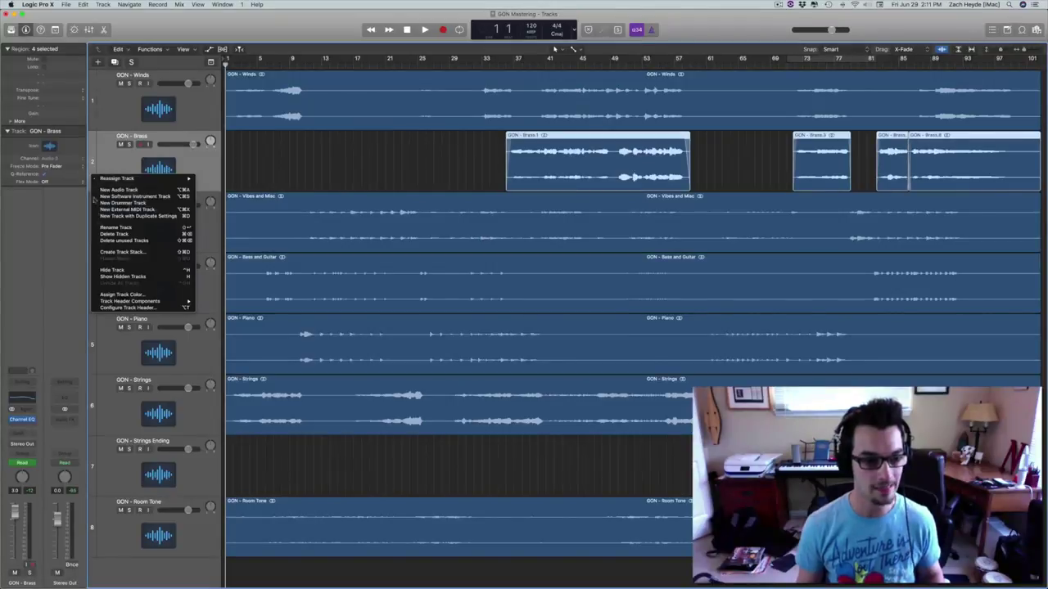
left_click(107, 295)
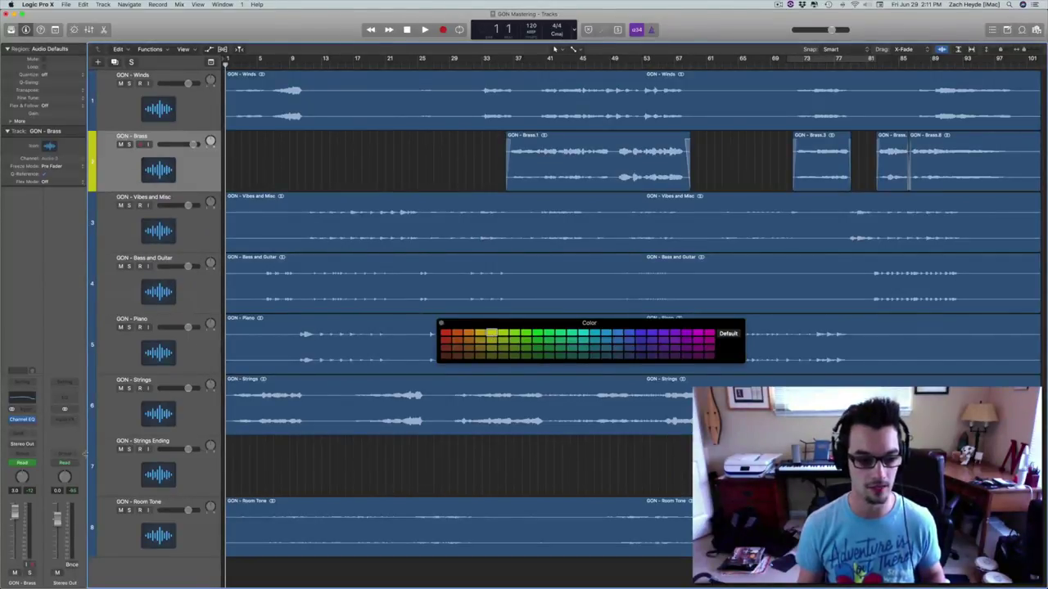
Open the Mixer and color the Strings and Strings Ending channel strips dark red
left_click(147, 471)
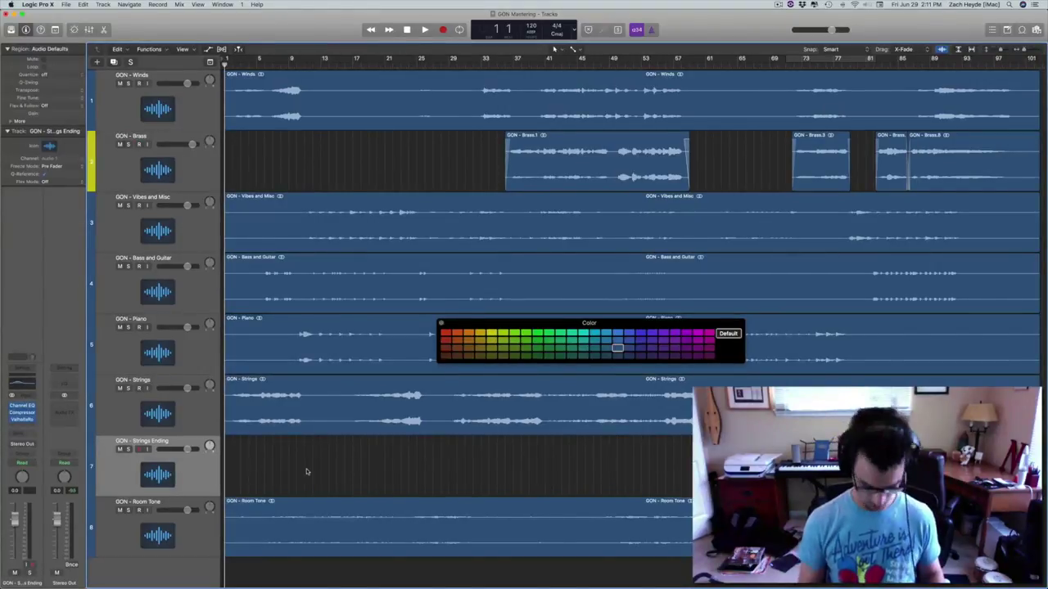
key("x")
left_click(286, 584, "shift")
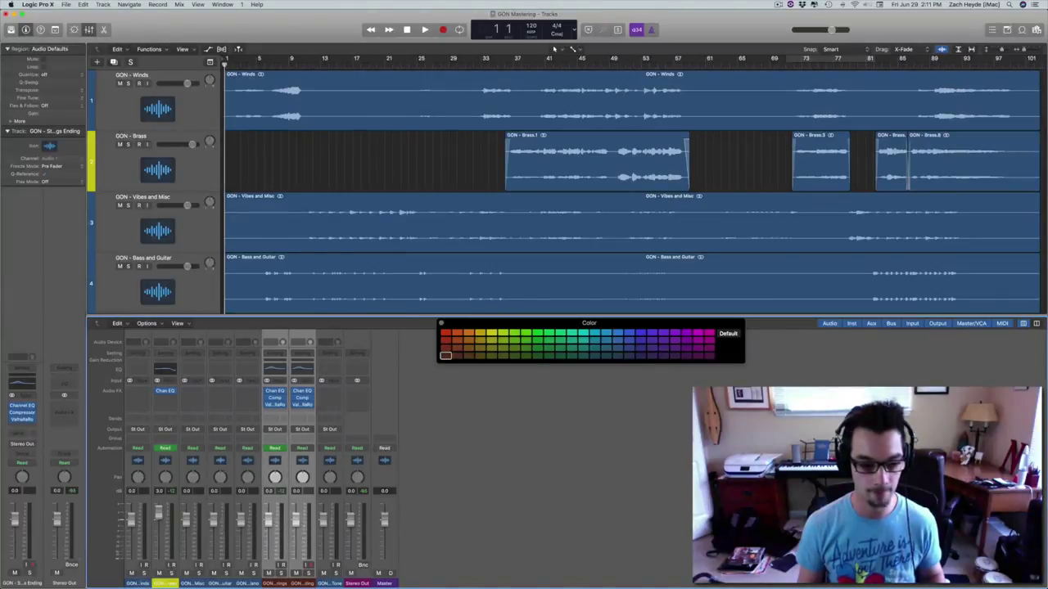
Color the Winds channel light blue and the Vibes and Misc, Bass and Guitar, and Piano channels green
left_click(140, 584)
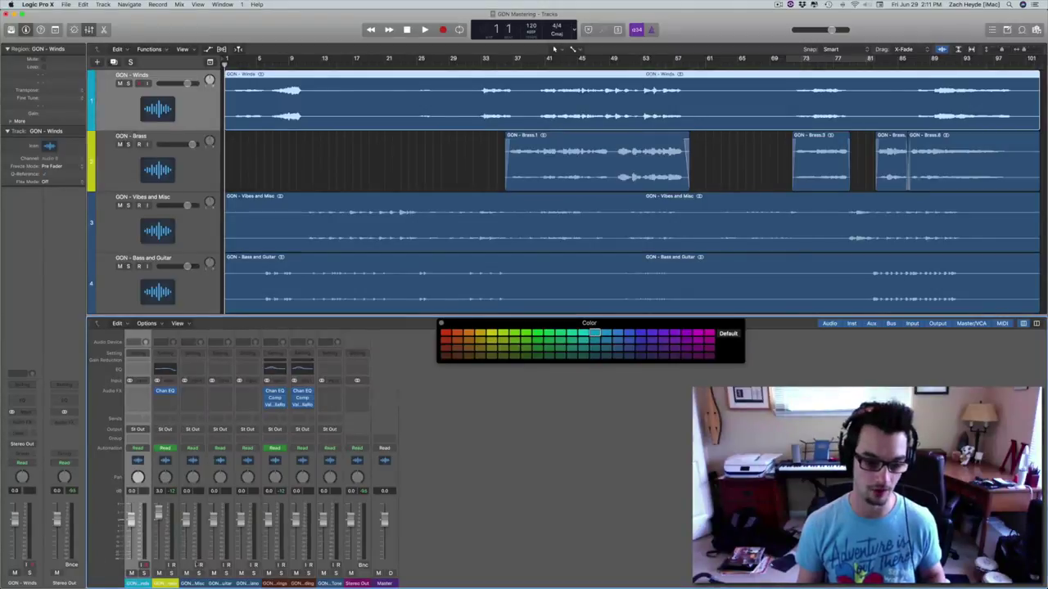
left_click_drag(191, 582, 248, 583)
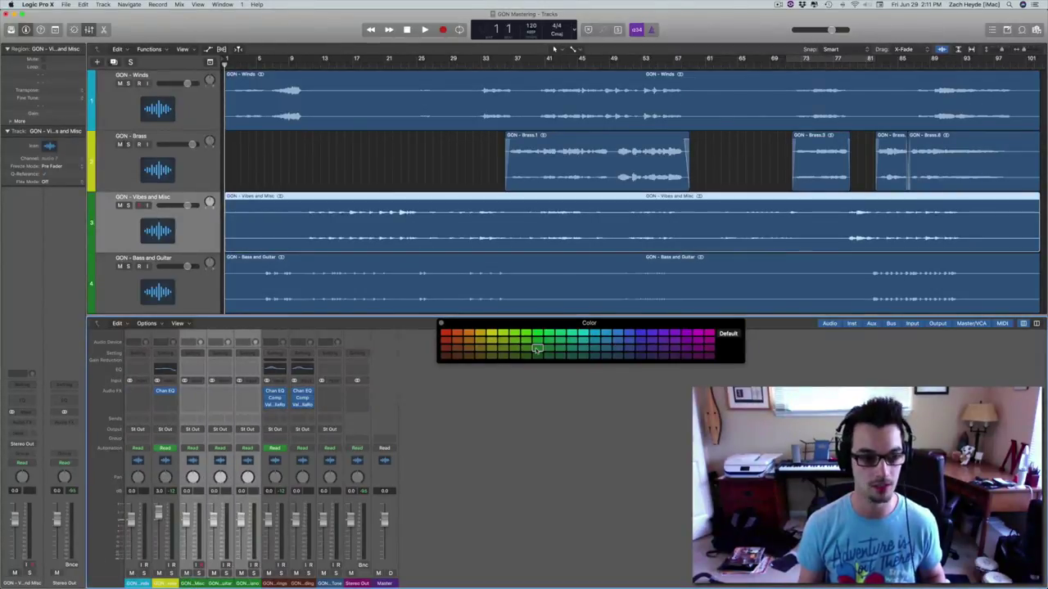
Color the Room Tone channel purple, close the Mixer, and recolor all regions to match their track colors
left_click(328, 583)
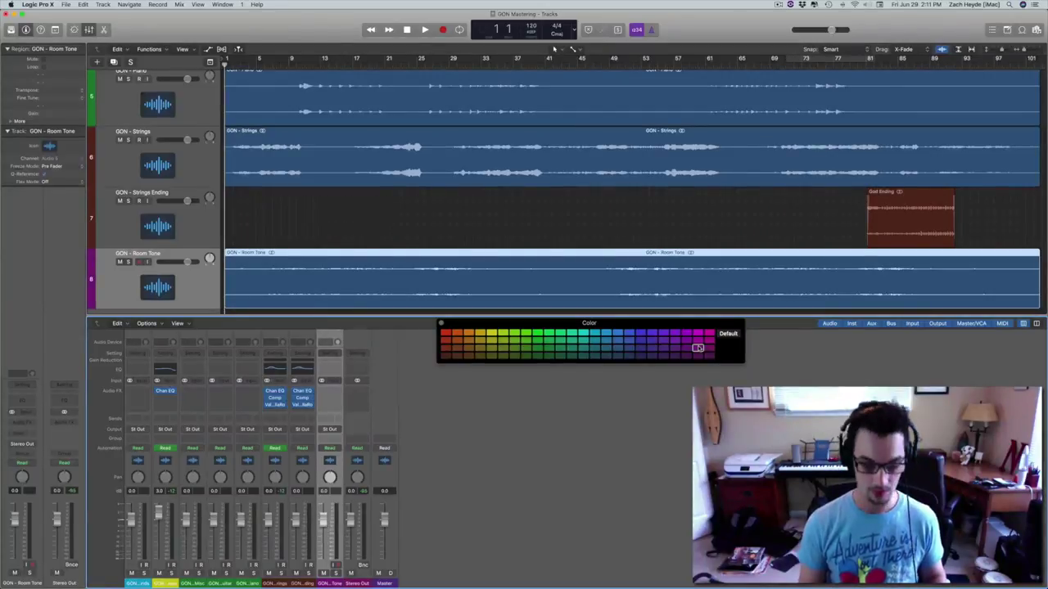
key("x")
key("super+a")
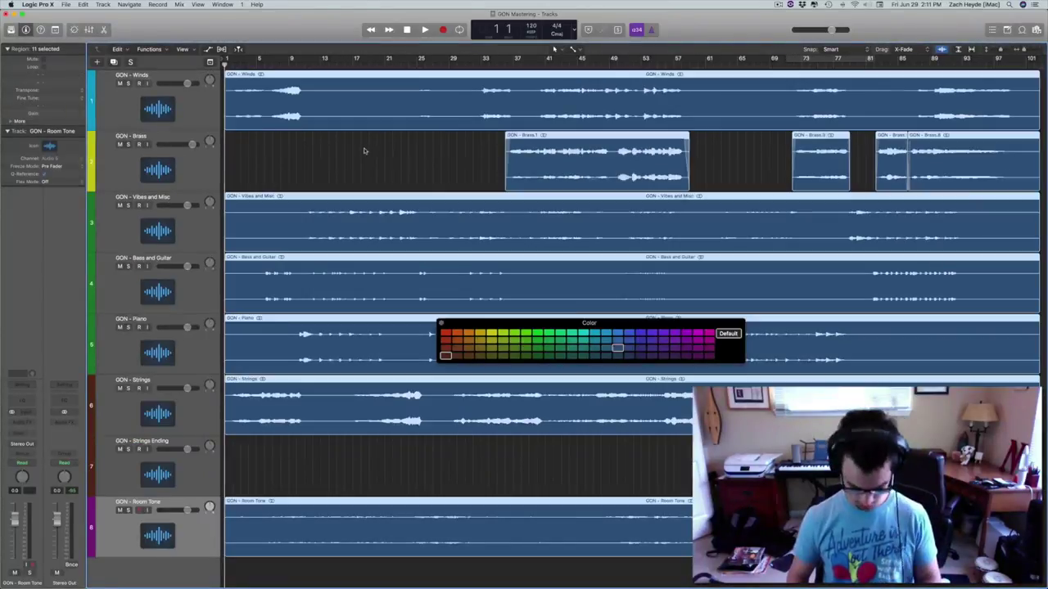
key("alt+shift+c")
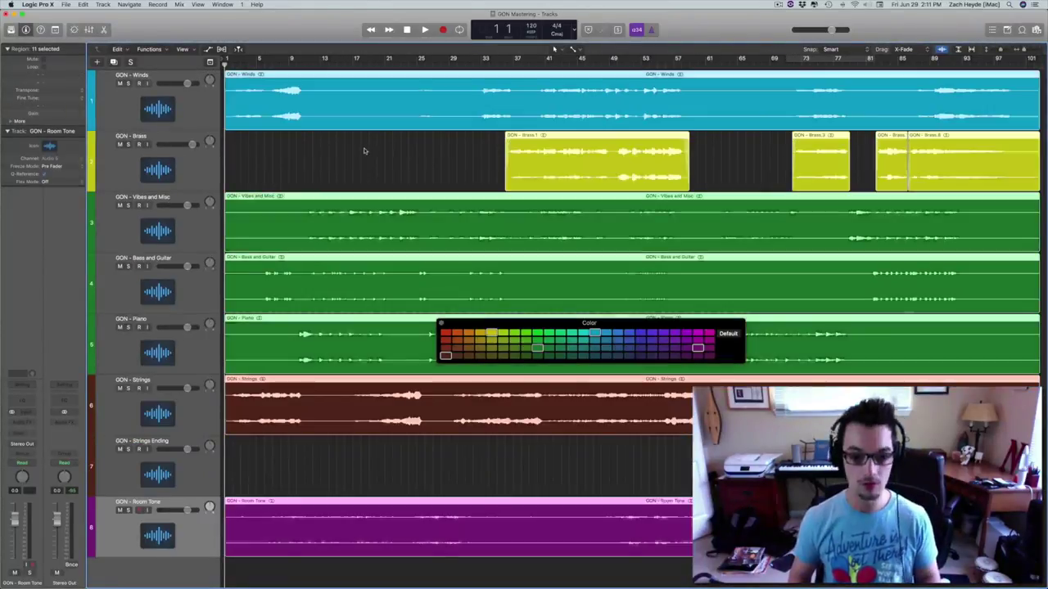
left_click(441, 323)
left_click(421, 180)
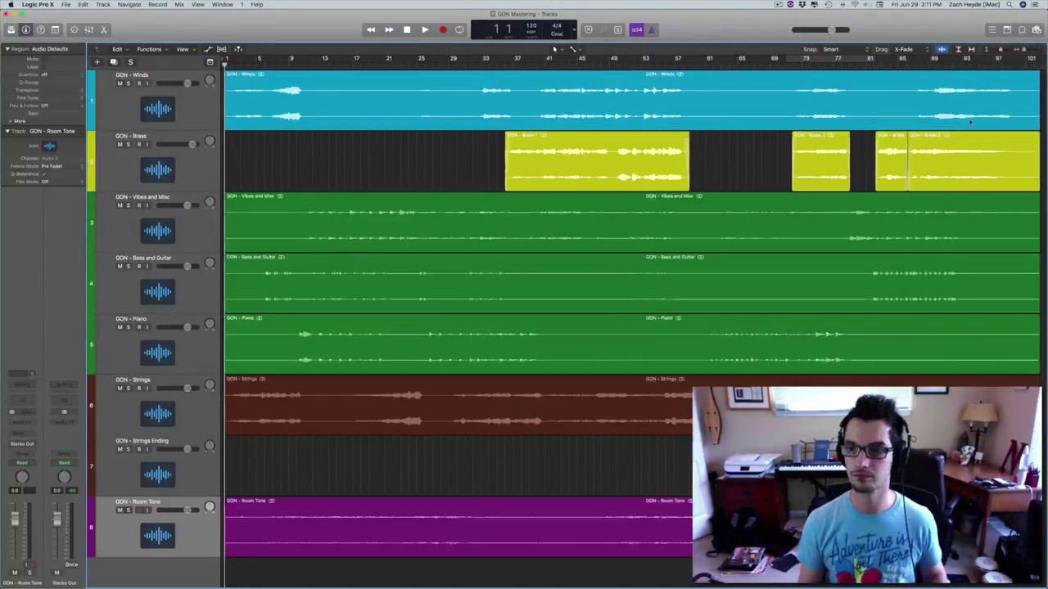
Split the Winds region at bar 11 and at bar 24 beat 3, and delete the section between the cuts
left_click_drag(1000, 51, 1000, 51)
key("super+Left")
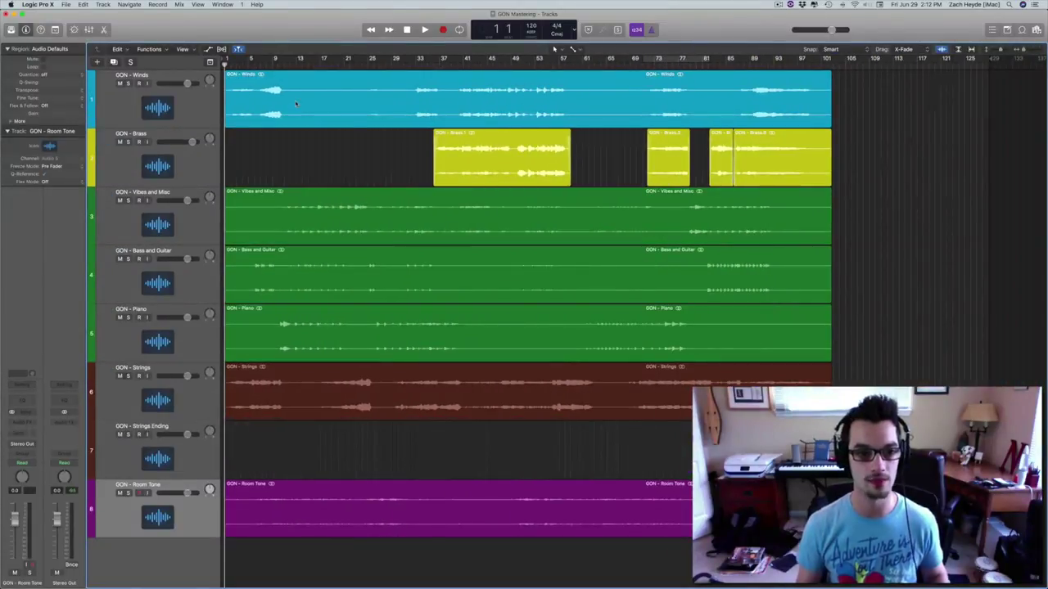
left_click(266, 74)
left_click(289, 66)
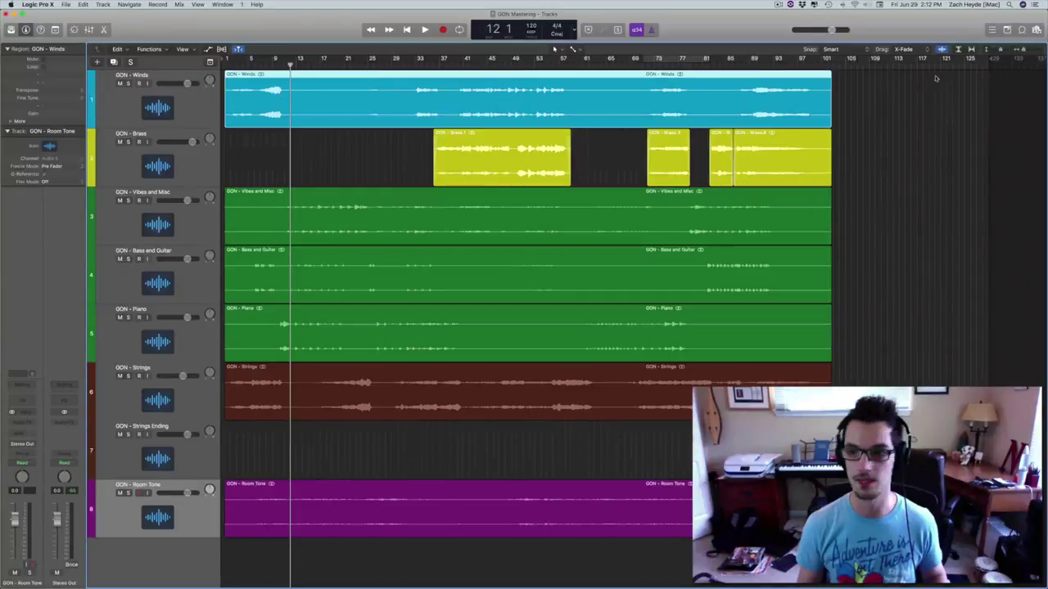
left_click_drag(1025, 50, 1029, 50)
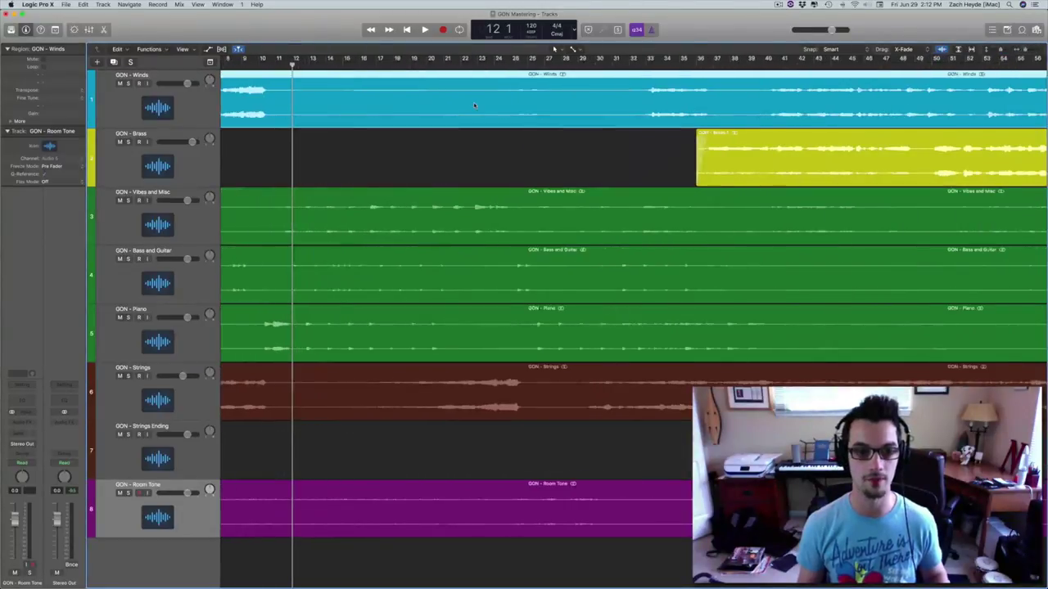
scroll(348, 81, "left", 3)
left_click(391, 66)
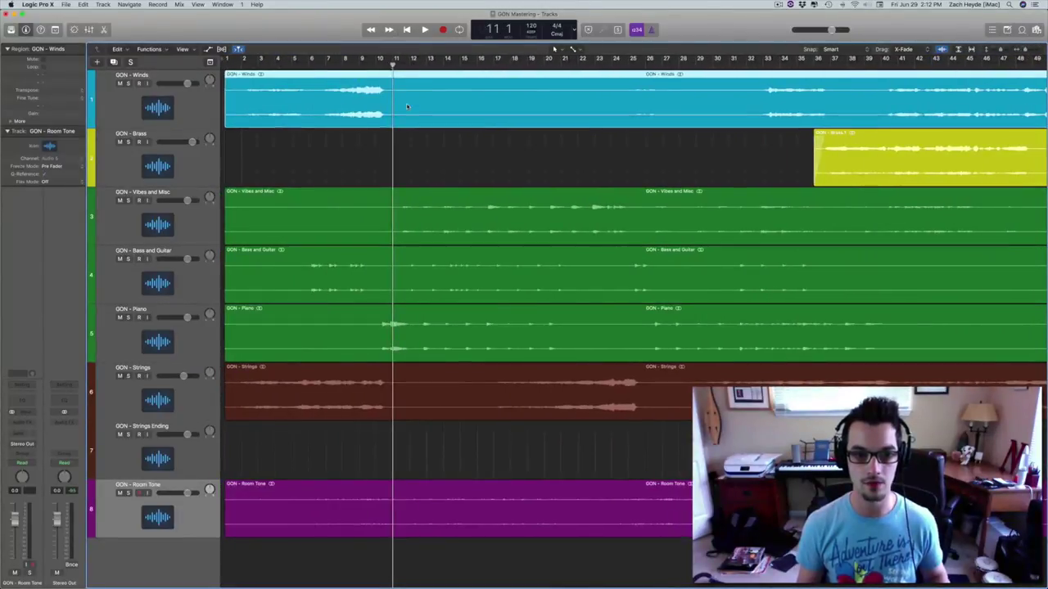
key("super+t")
scroll(405, 104, "right", 5)
left_click(355, 67)
key("super+t")
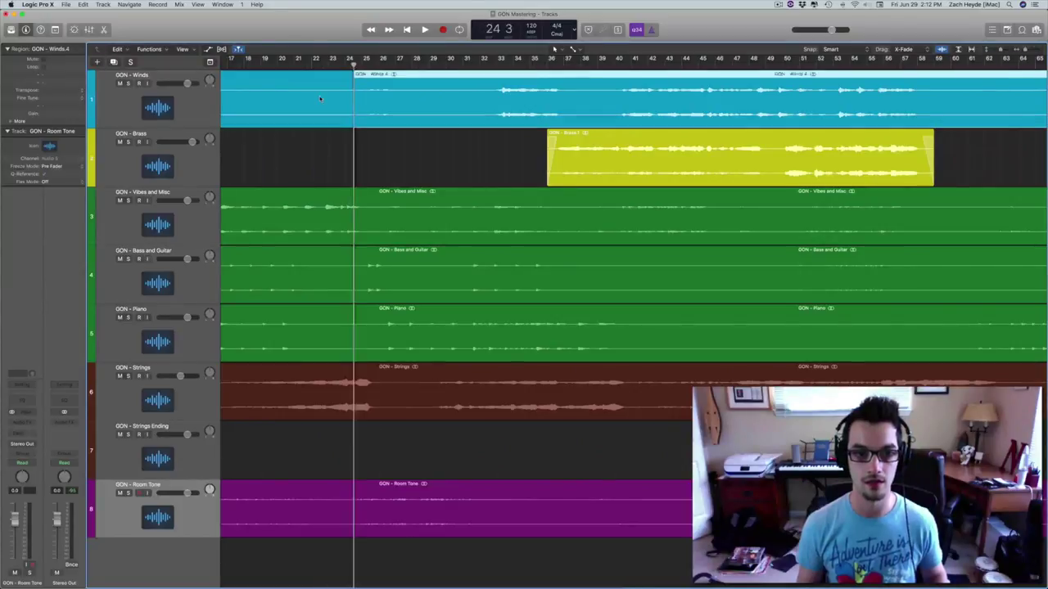
left_click(331, 85)
key("Delete")
Split the Winds region at bar 28 and at about bar 32, and delete the section between the cuts
left_click(412, 64)
left_click(415, 95)
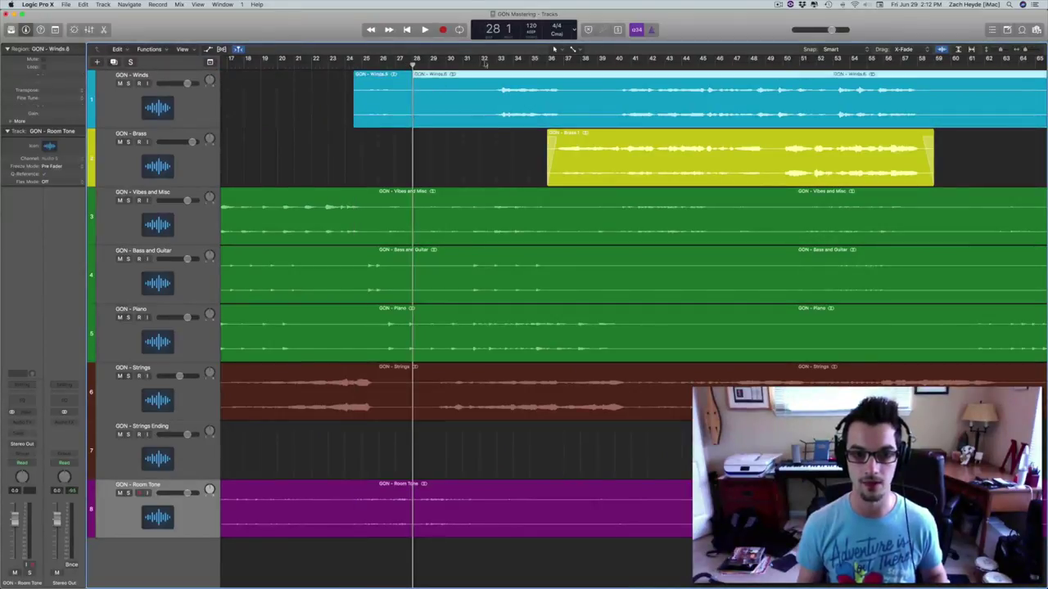
left_click(487, 64)
key("super+t")
key("Delete")
Cut the Winds region at bars 37 and 40 and remove the section between them
left_click(564, 64)
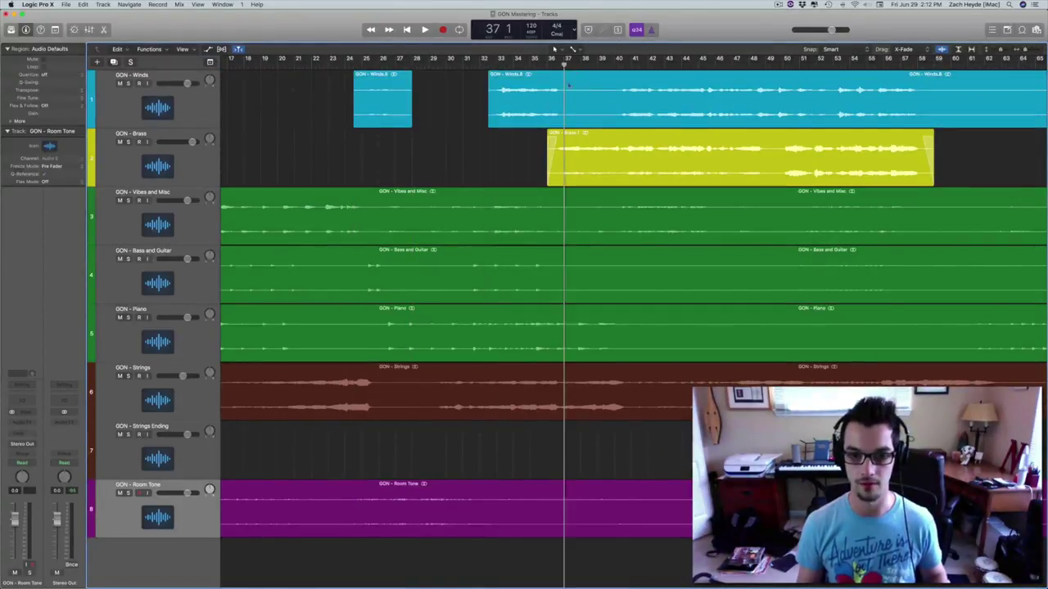
left_click(597, 90)
key("super+t")
left_click(614, 64)
key("super+t")
key("Delete")
Split the Winds region at bar 59 and at bar 71 beat 3
scroll(591, 92, "right", 5)
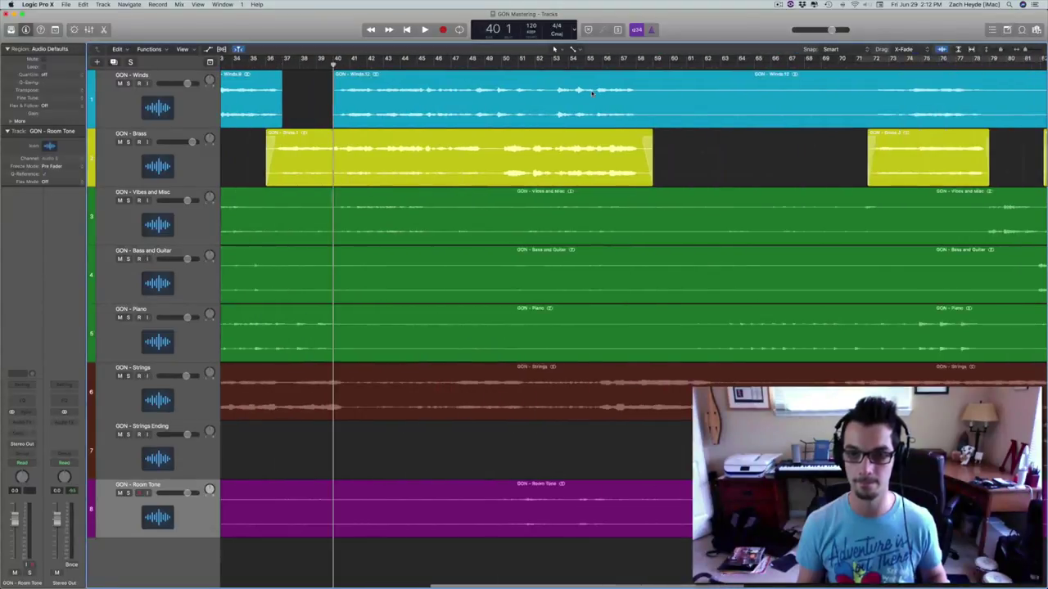
left_click(652, 65)
left_click(695, 76)
key("super+t")
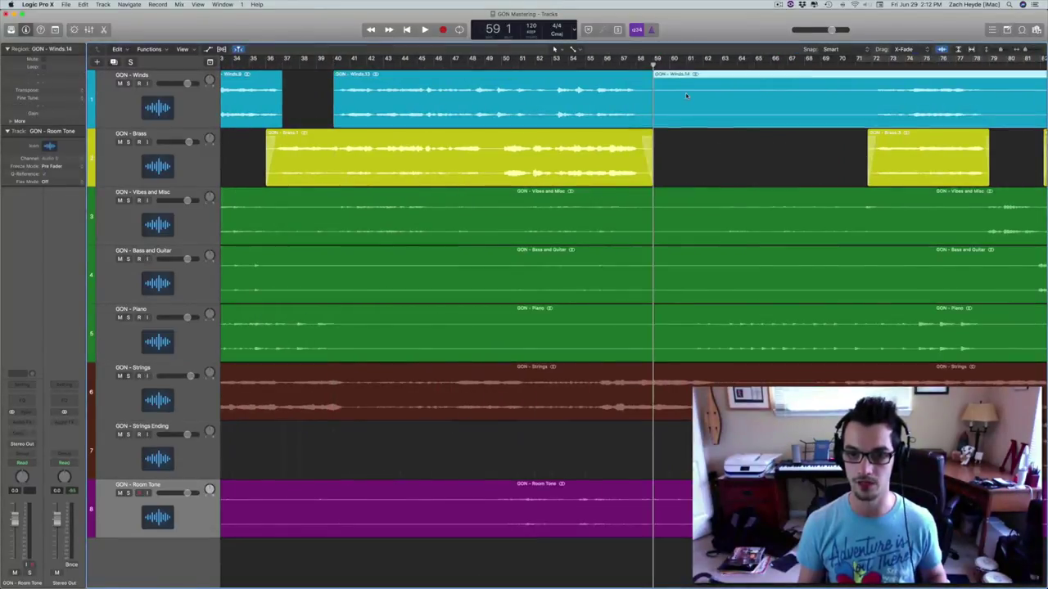
scroll(694, 76, "right", 3)
left_click(702, 63)
key("super+t")
key("Delete")
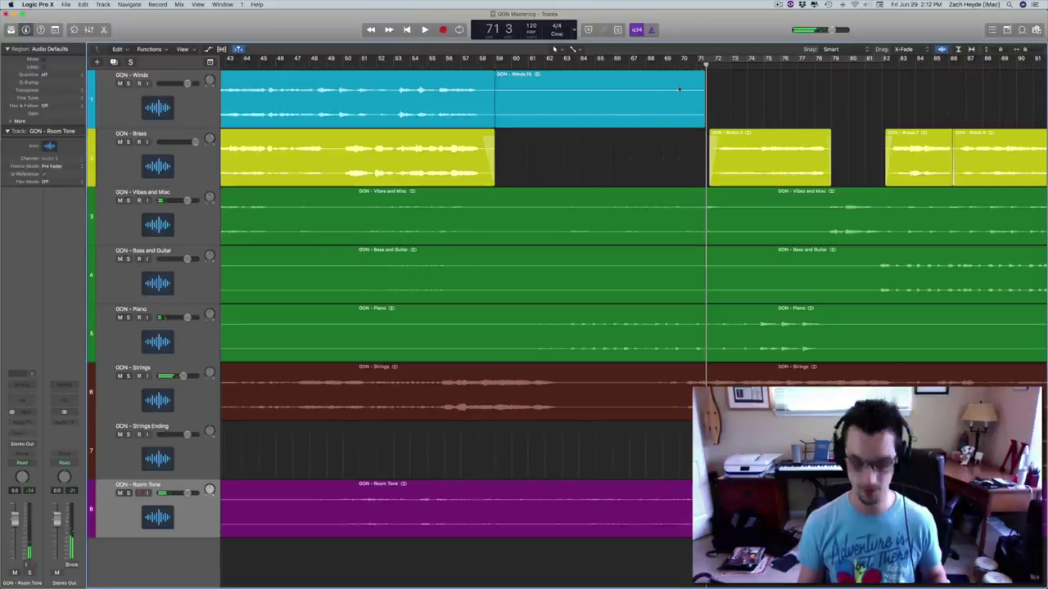
key("space")
key("space")
key("super+z")
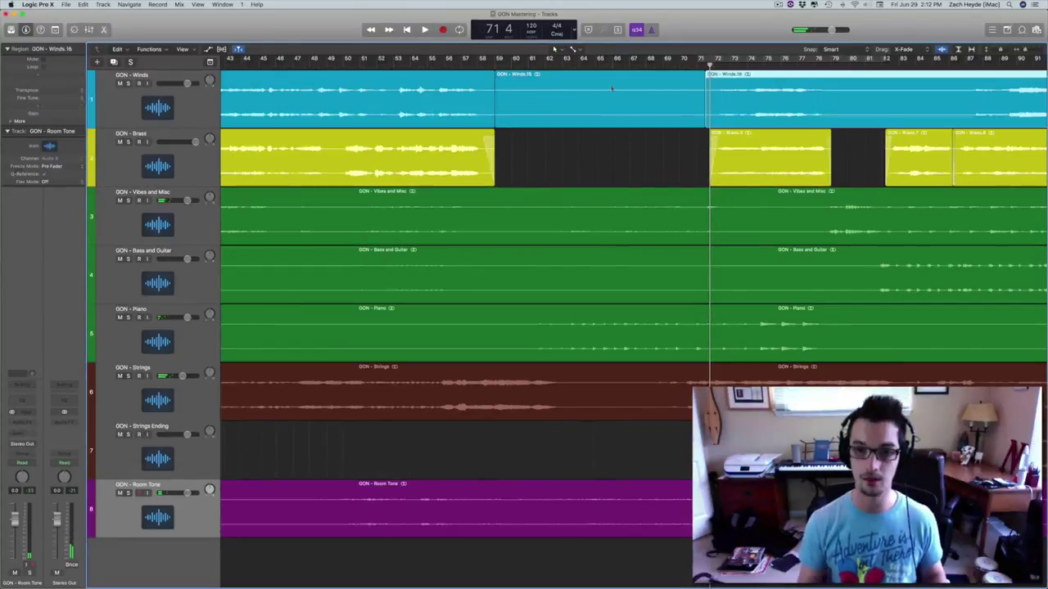
Delete the Winds section between bars 59 and 71, and cut out the section from bar 79 beat 3 to bar 87
left_click(610, 86)
key("Delete")
scroll(617, 82, "right", 3)
left_click(667, 66)
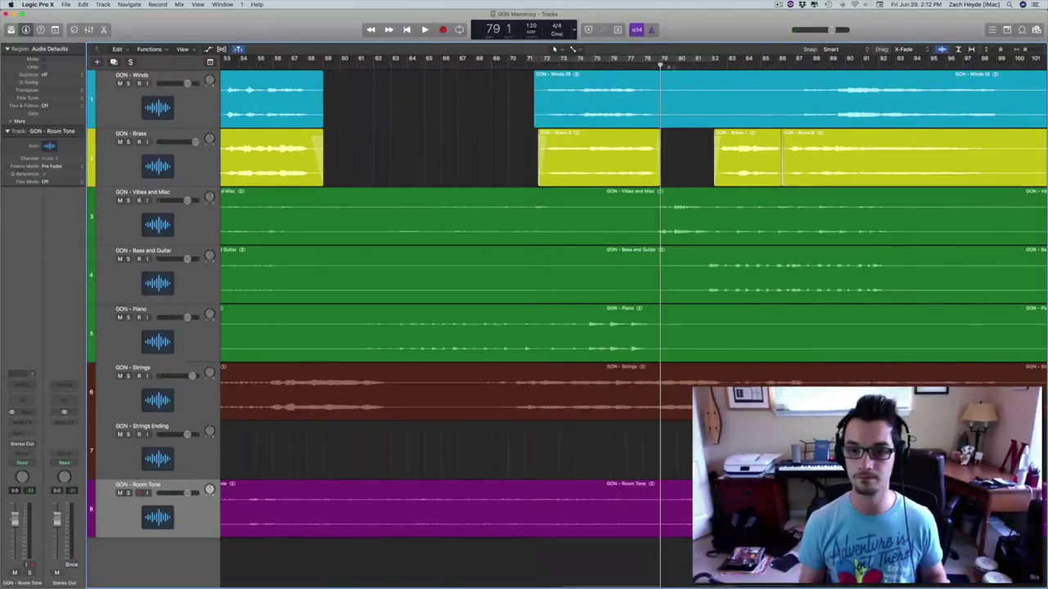
left_click(672, 67)
left_click(698, 97)
key("super+t")
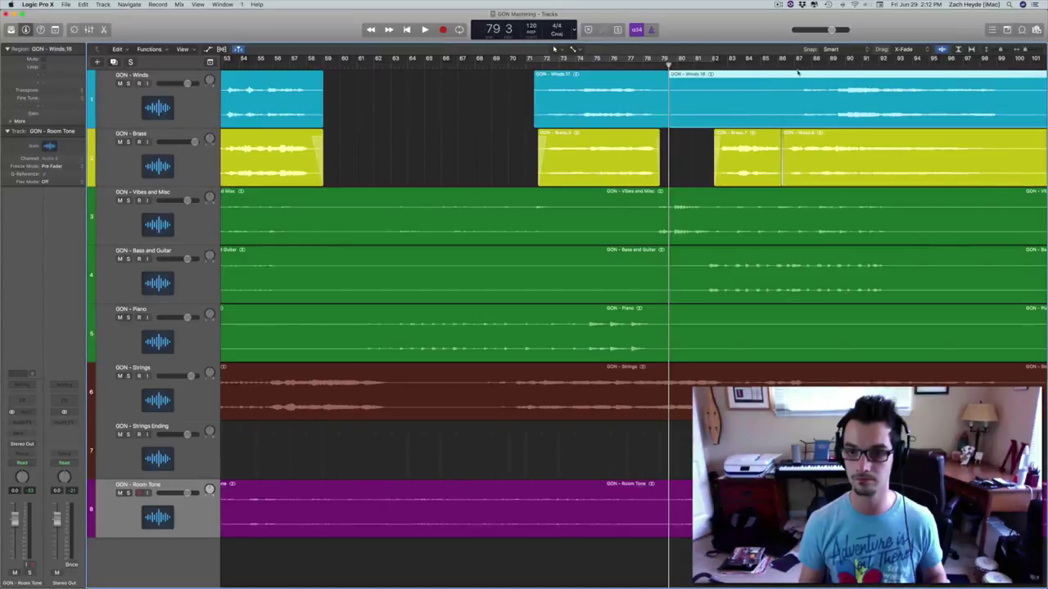
left_click(797, 64)
key("super+t")
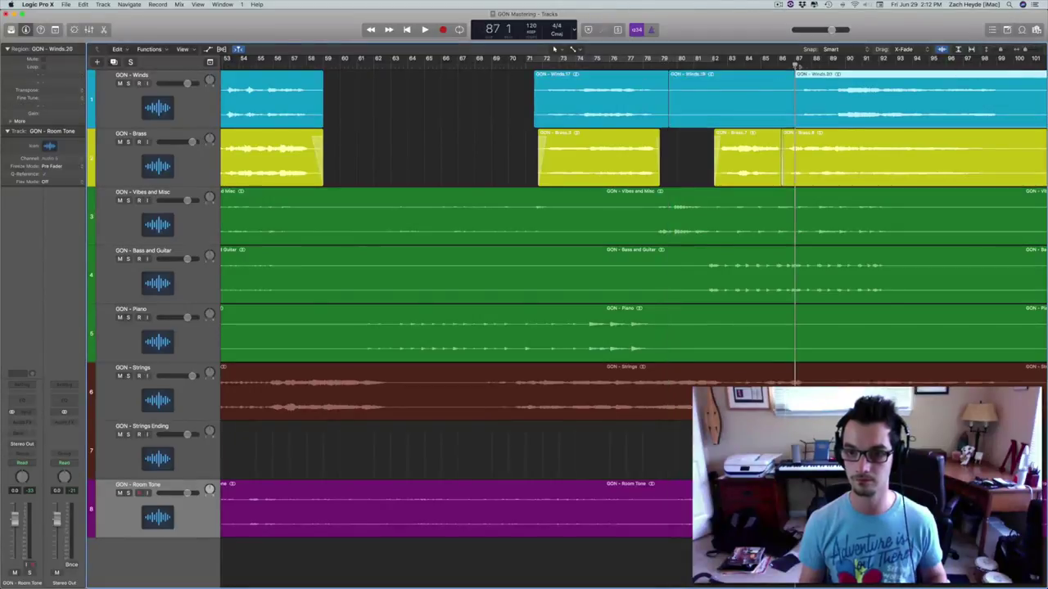
left_click(746, 97)
key("Delete")
Set the playhead to bar 101 and fade out the regions that reach the arrangement's end
scroll(746, 96, "right", 8)
left_click(749, 66)
left_click(778, 104)
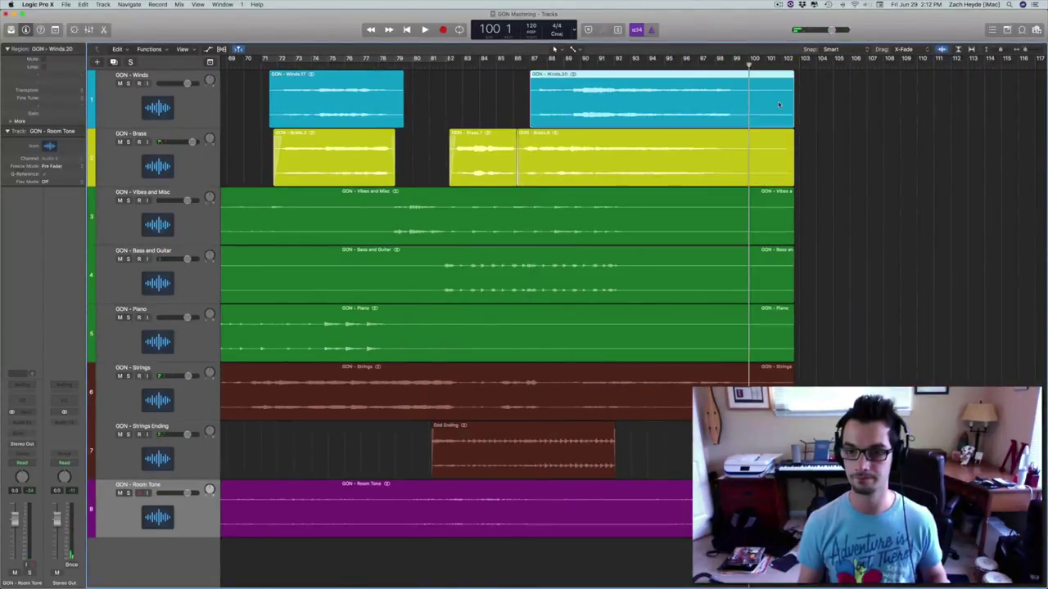
left_click(819, 140)
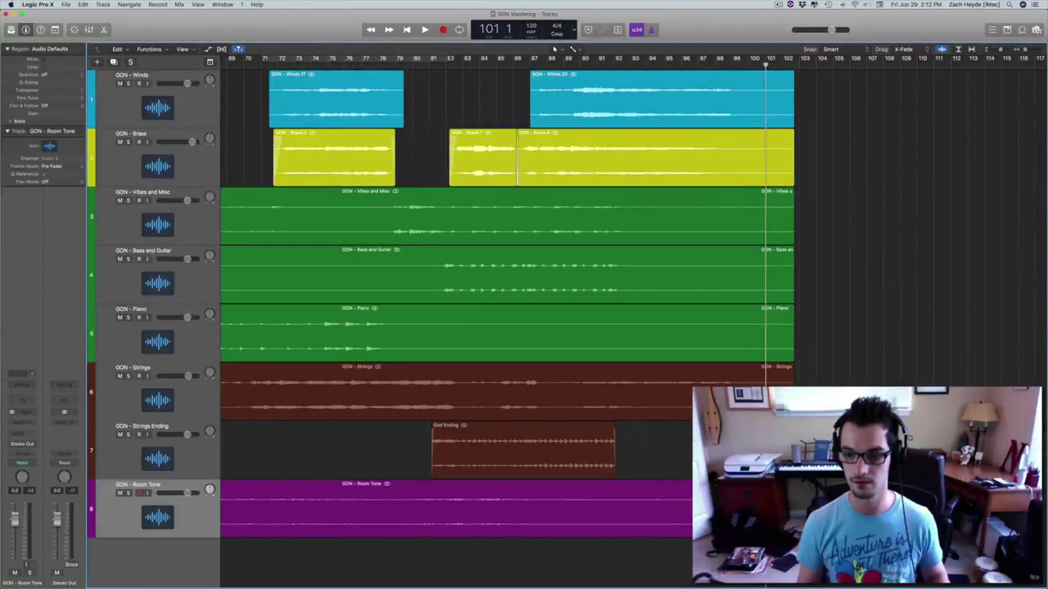
left_click_drag(815, 532, 767, 158)
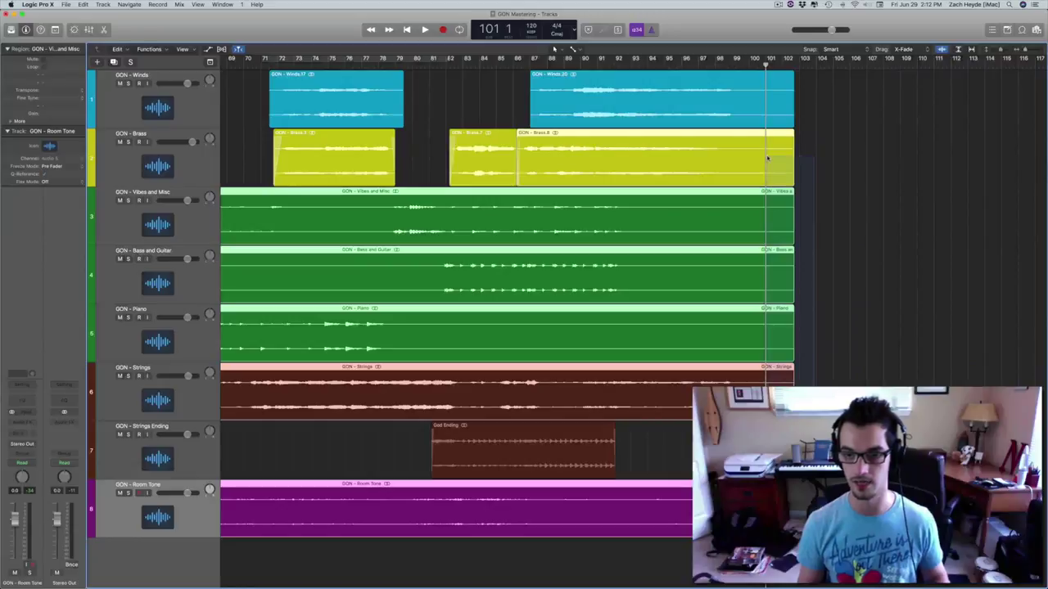
left_click_drag(824, 103, 736, 164)
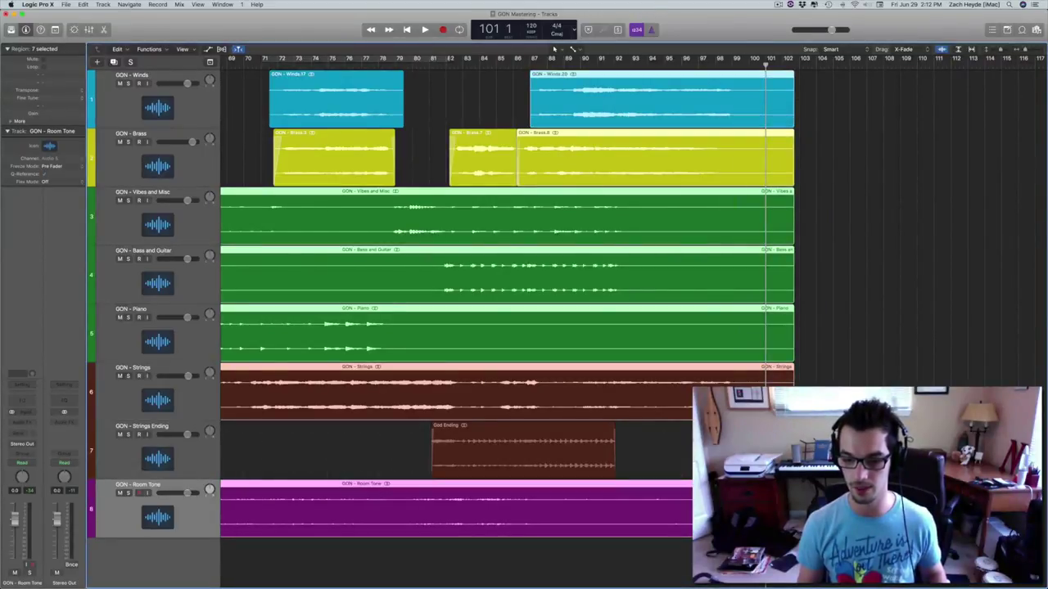
Add a short fade-in to the Winds, Vibes and Misc, Bass and Guitar, Piano, Strings and Room Tone regions at bar 1
key("Return")
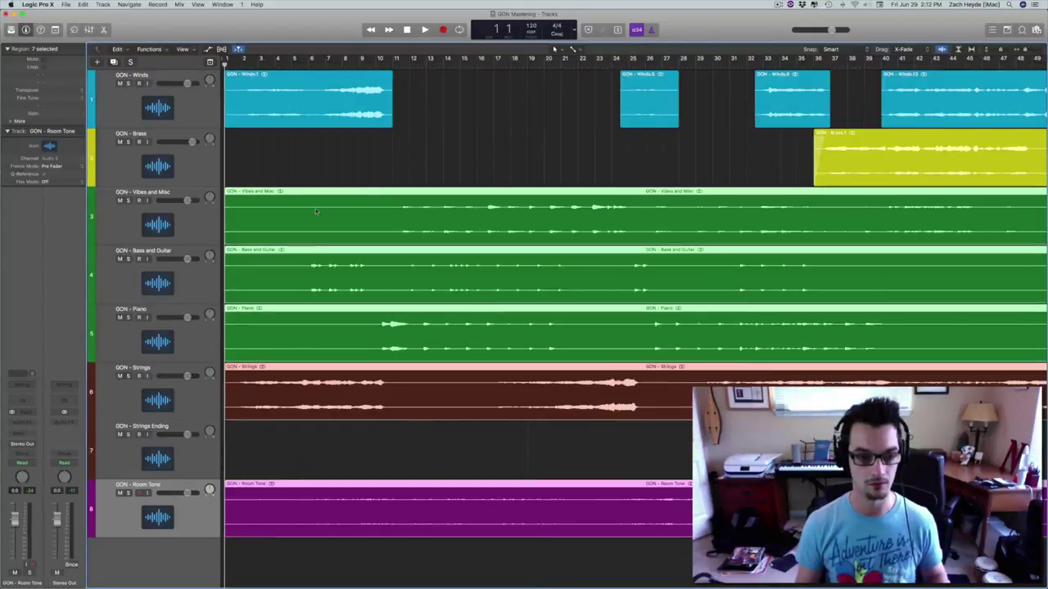
left_click(235, 108)
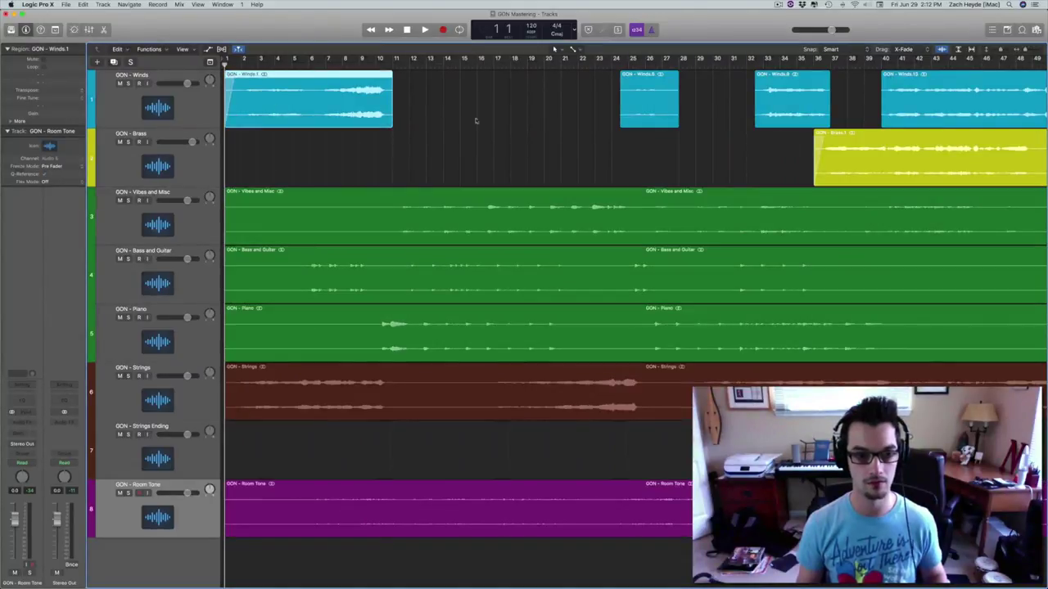
key("super+a")
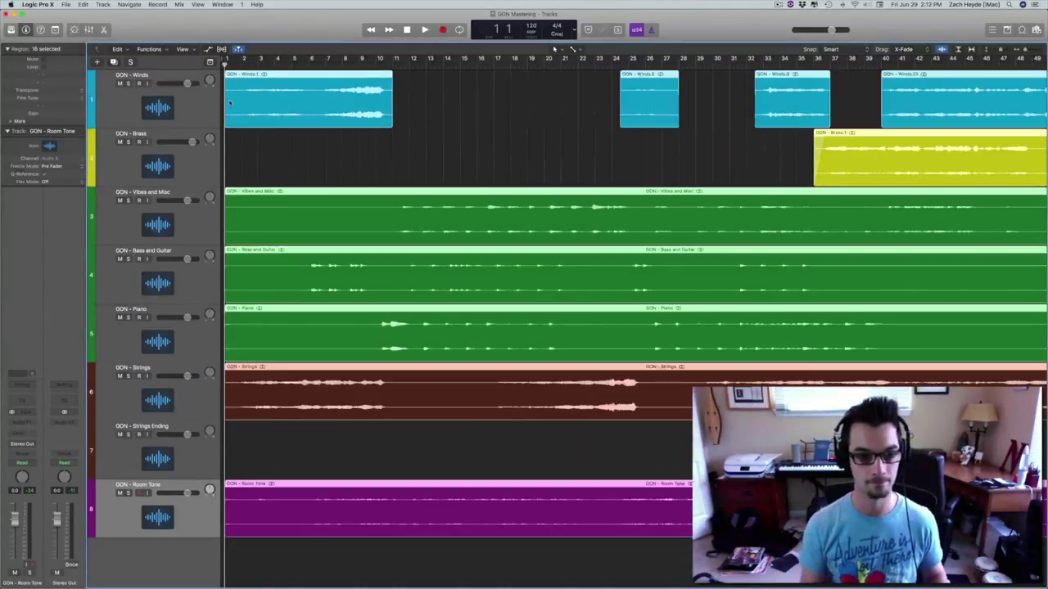
left_click(273, 156)
left_click_drag(456, 99, 230, 321)
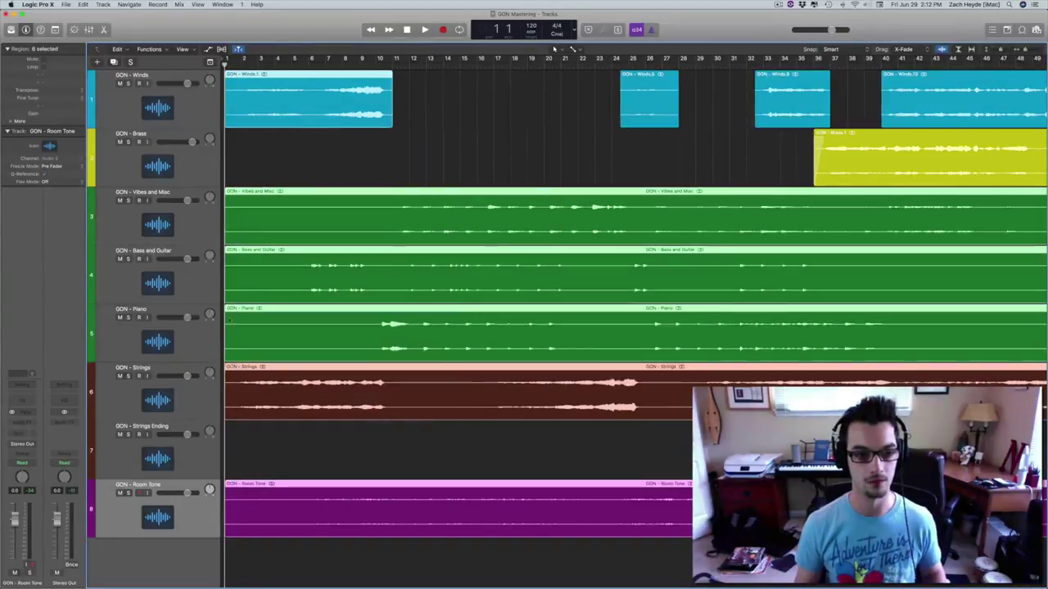
left_click(487, 145)
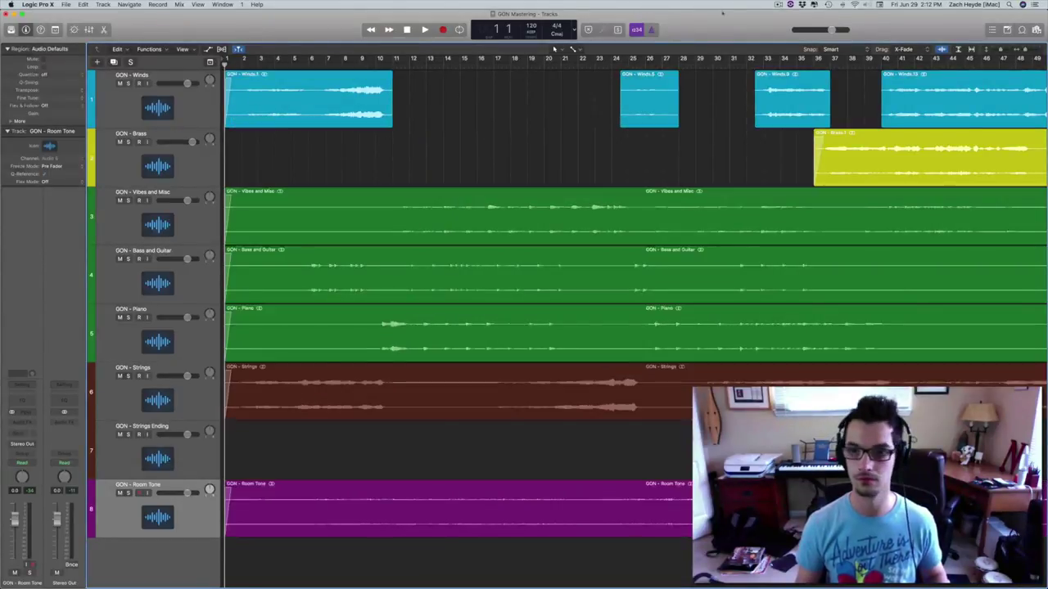
left_click(778, 4)
left_click(791, 31)
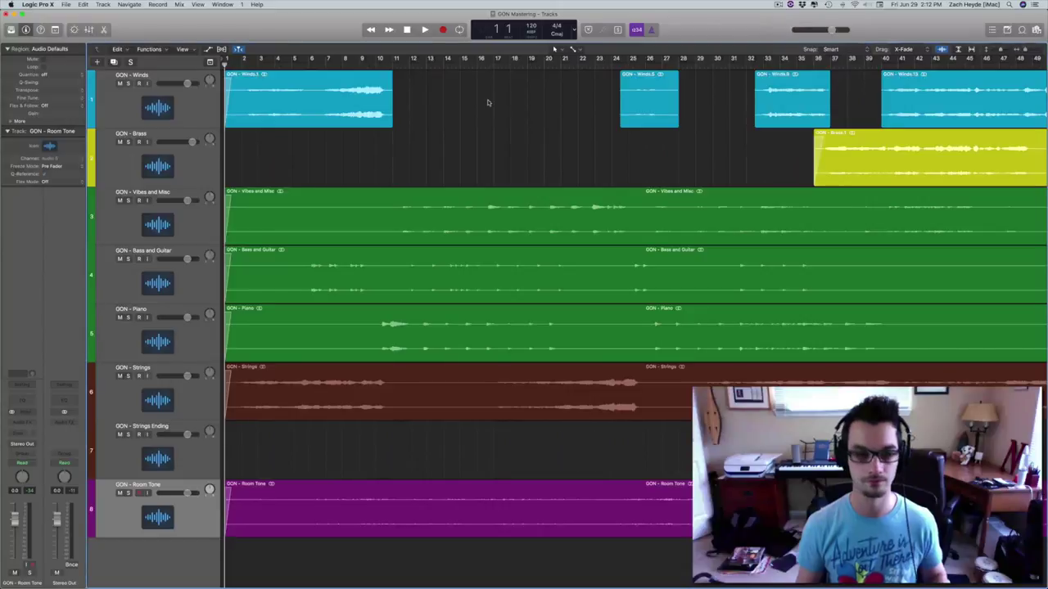
Add fade-ins and fade-outs to the Winds regions starting at bars 24, 32 and 40
scroll(449, 96, "right", 5)
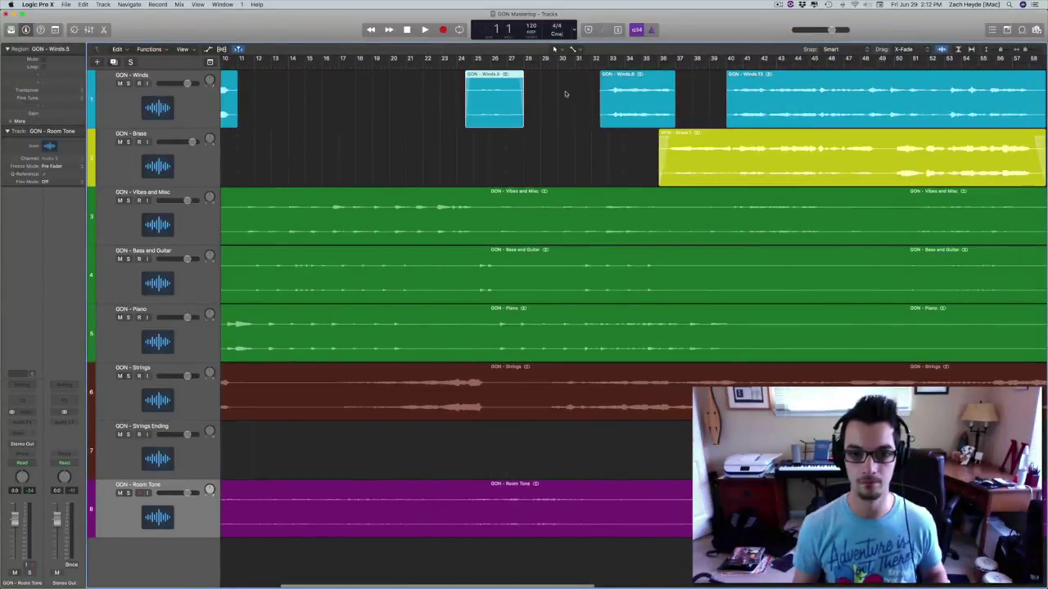
left_click(604, 96)
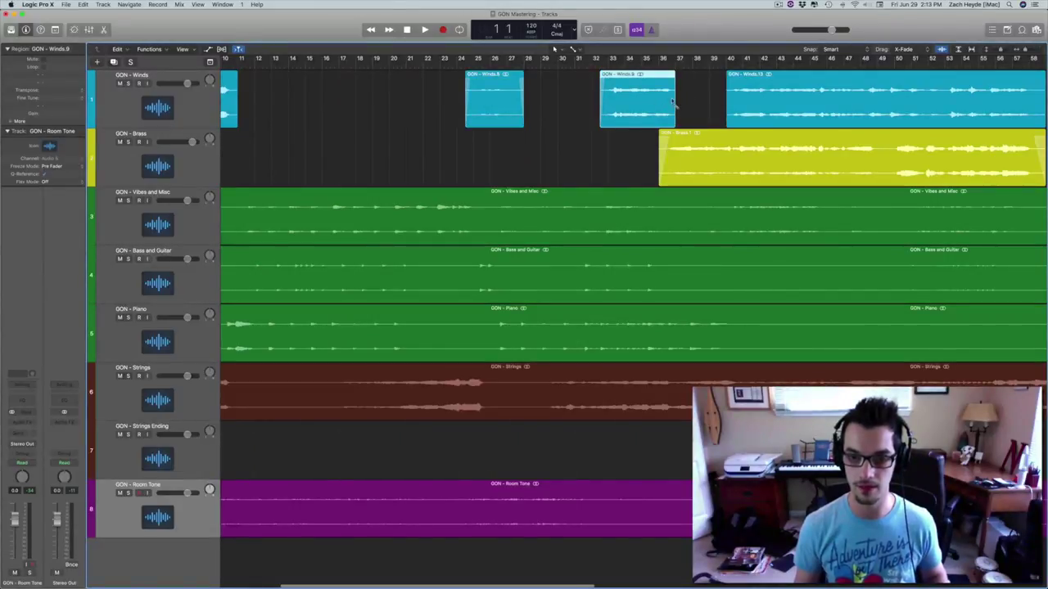
left_click(731, 98)
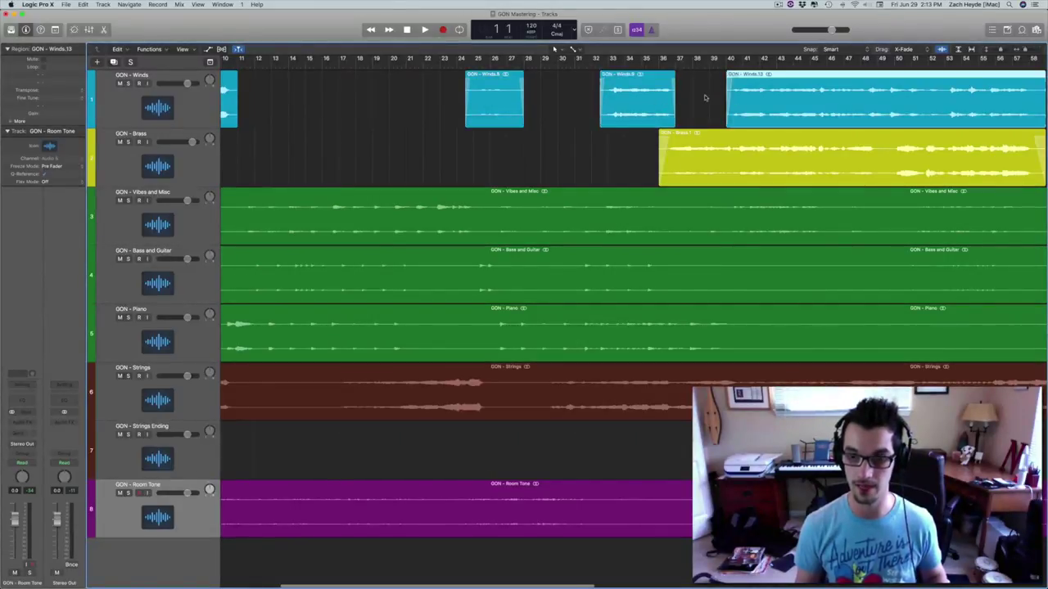
left_click(705, 98)
scroll(704, 103, "right", 10)
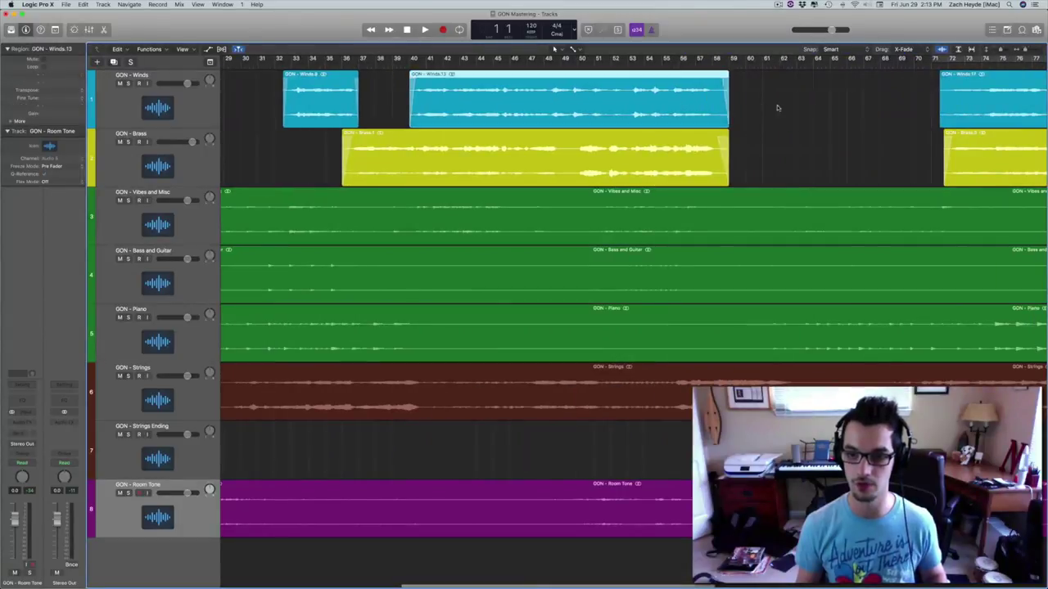
Add a fade-in and a fade-out to the Winds region that starts at bar 71
scroll(778, 108, "right", 5)
left_click(794, 98)
key("super+k")
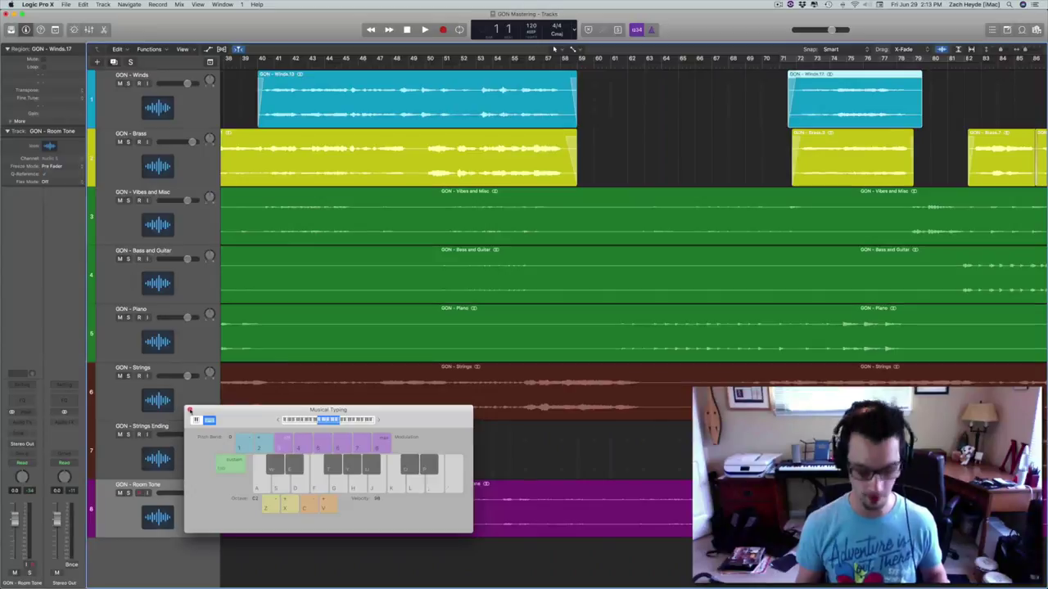
left_click(189, 411)
left_click(922, 110)
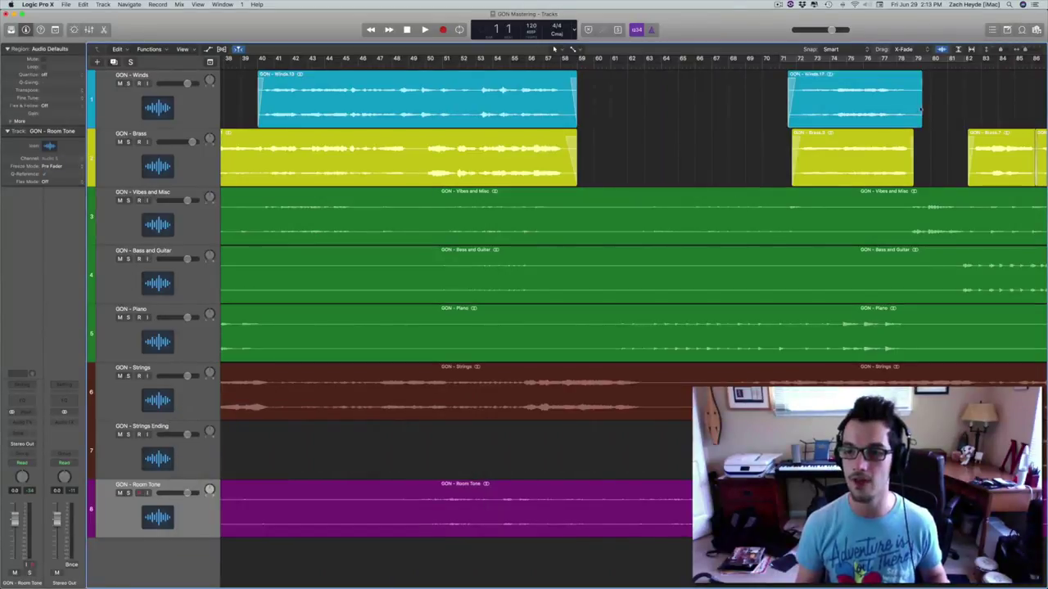
left_click(915, 111)
scroll(702, 99, "right", 10)
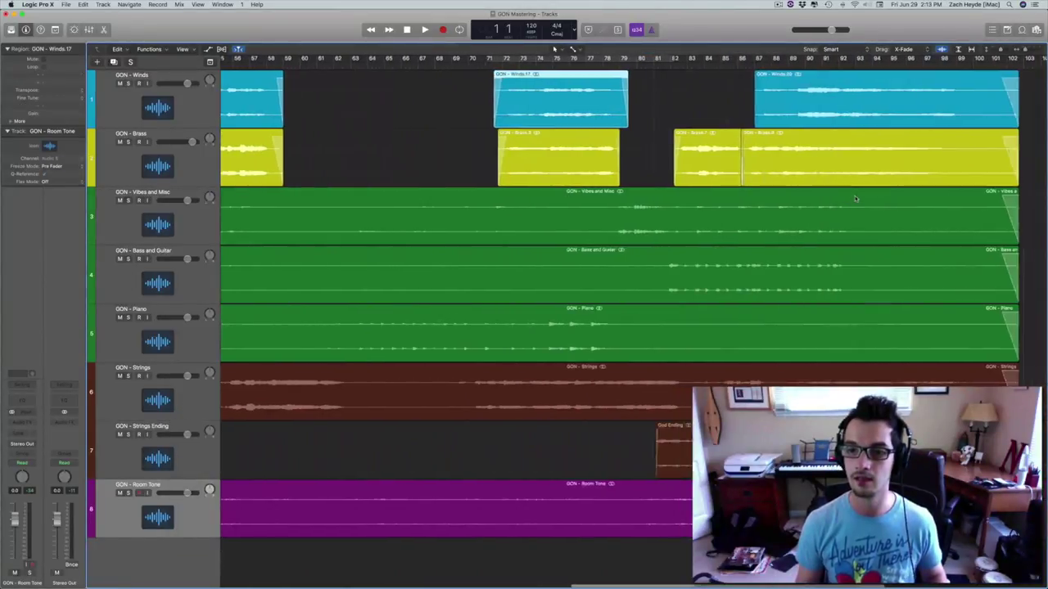
left_click(702, 98)
left_click(753, 105)
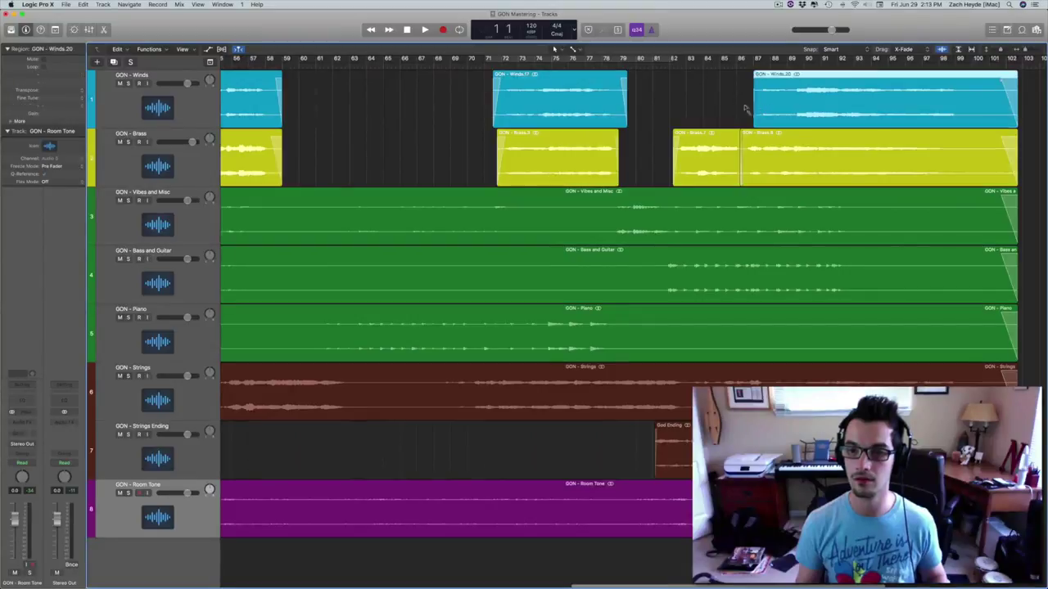
left_click(734, 107)
Select the Winds track and play the opening of the arrangement from bar 1
scroll(733, 107, "left", 20)
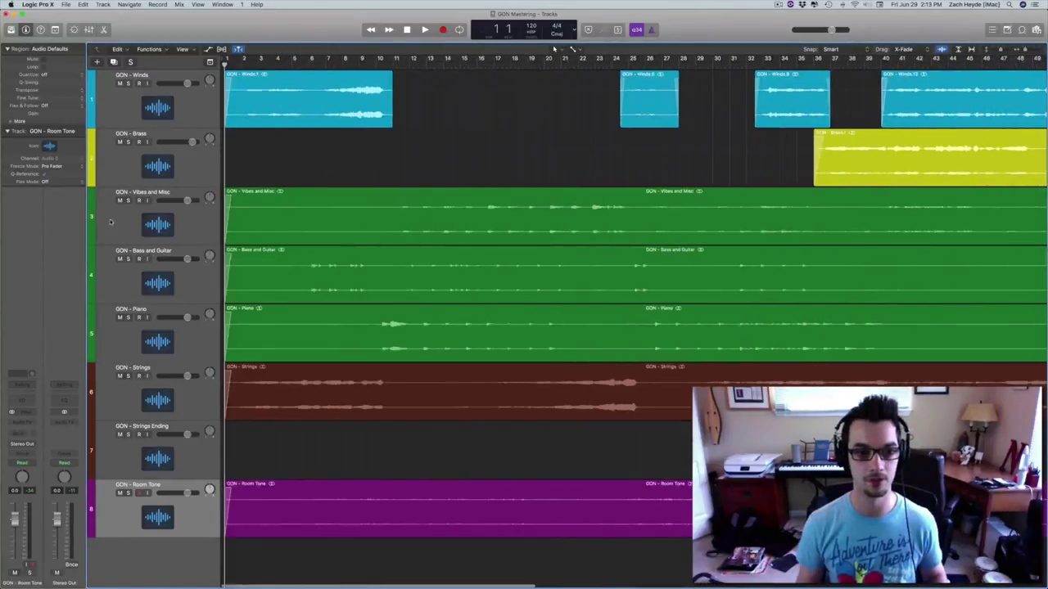
left_click(187, 221)
left_click(139, 114)
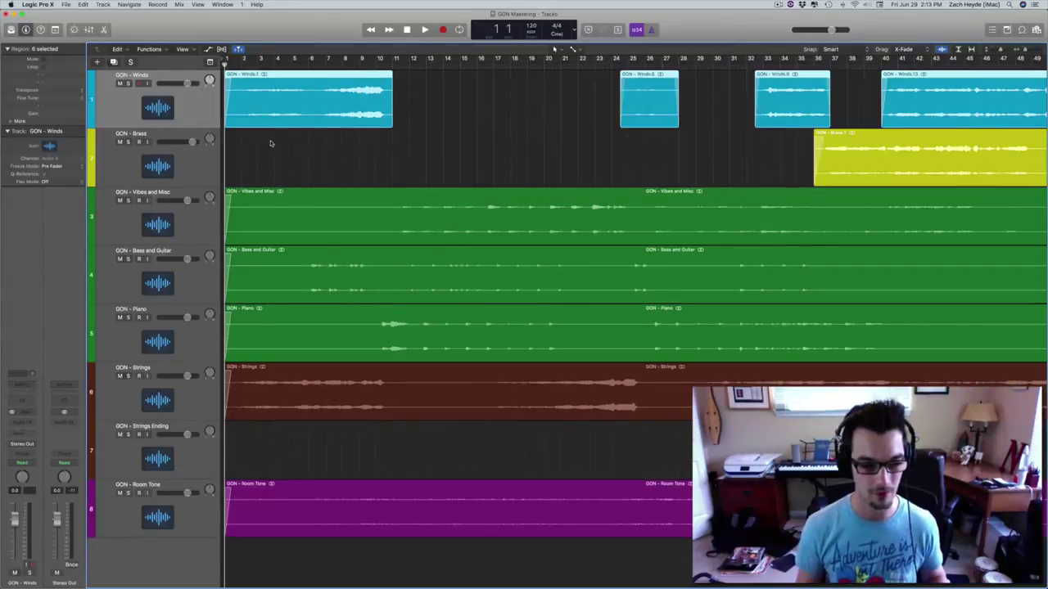
key("space")
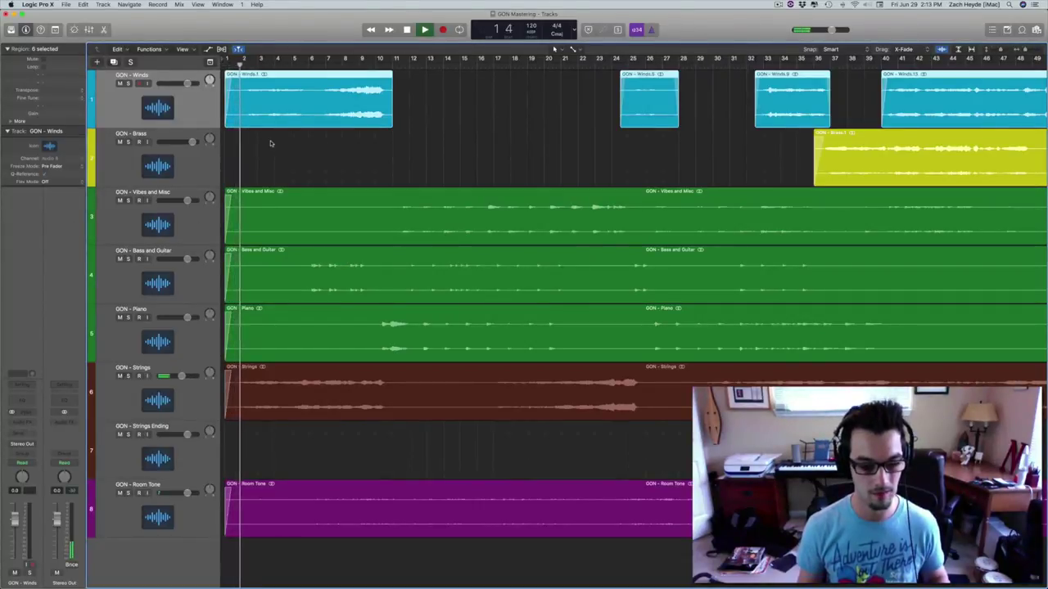
key("space")
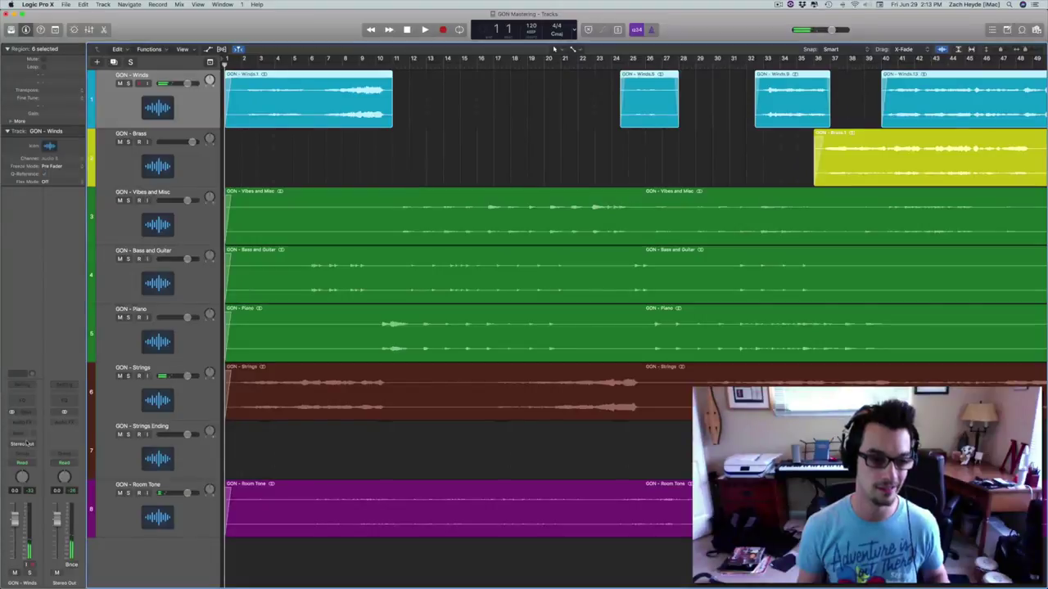
Insert a Gain plug-in on the Winds track and set its gain to +4.0 dB
left_click(24, 422)
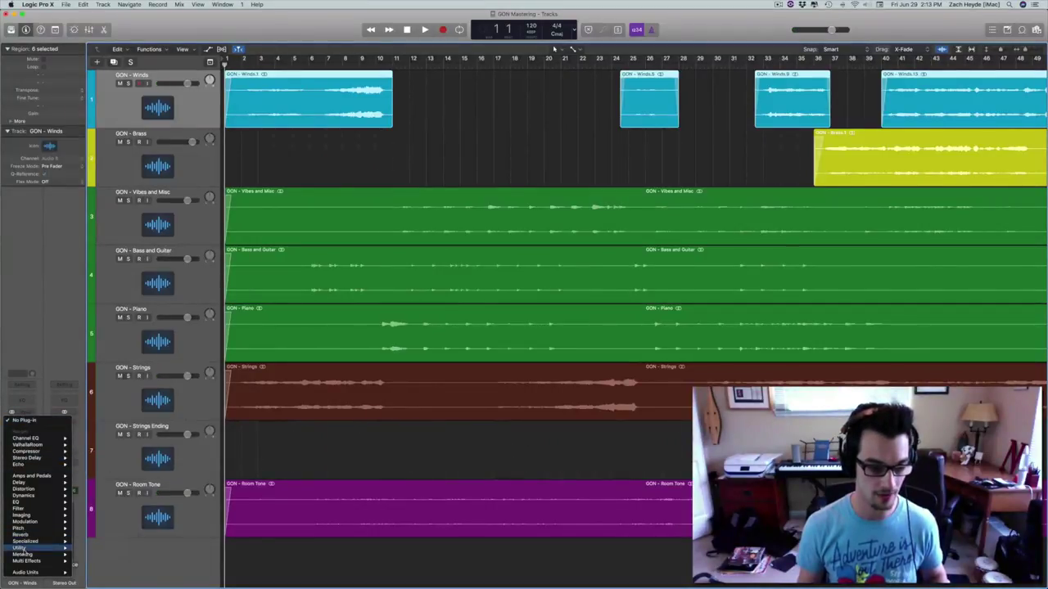
left_click(144, 548)
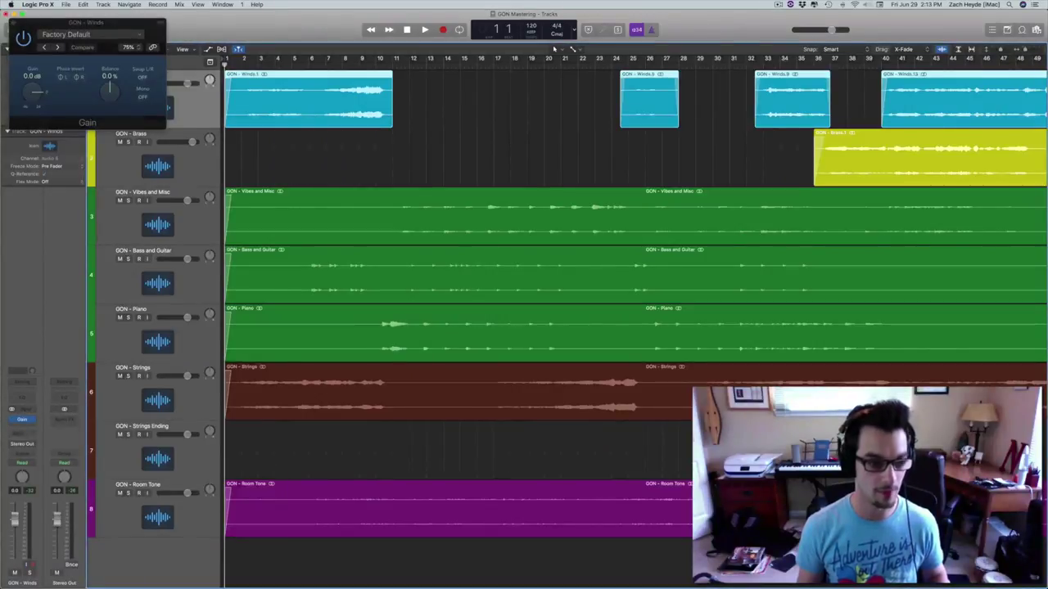
left_click(29, 76)
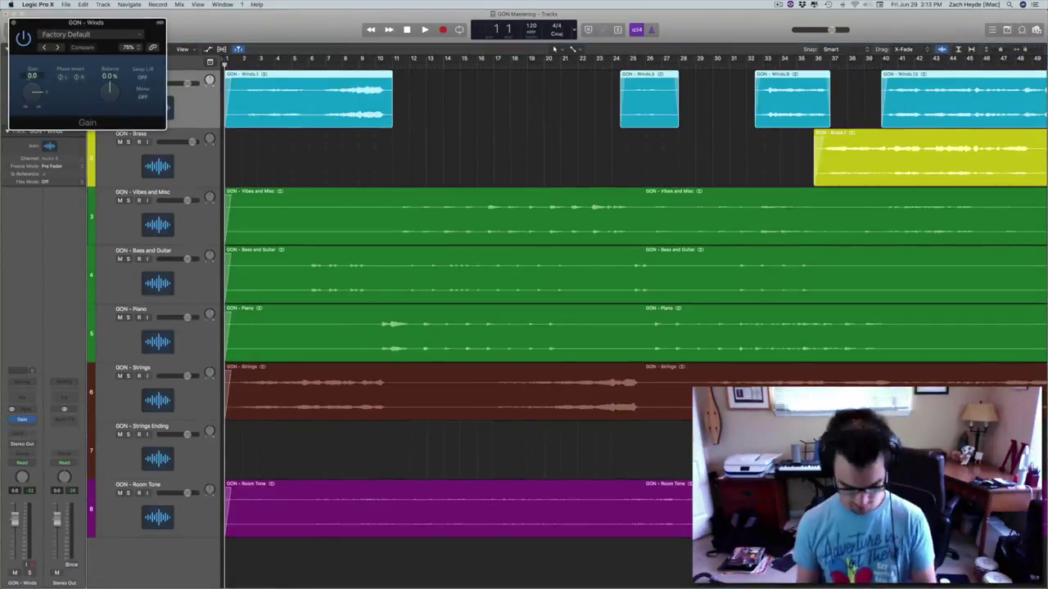
left_click(13, 23)
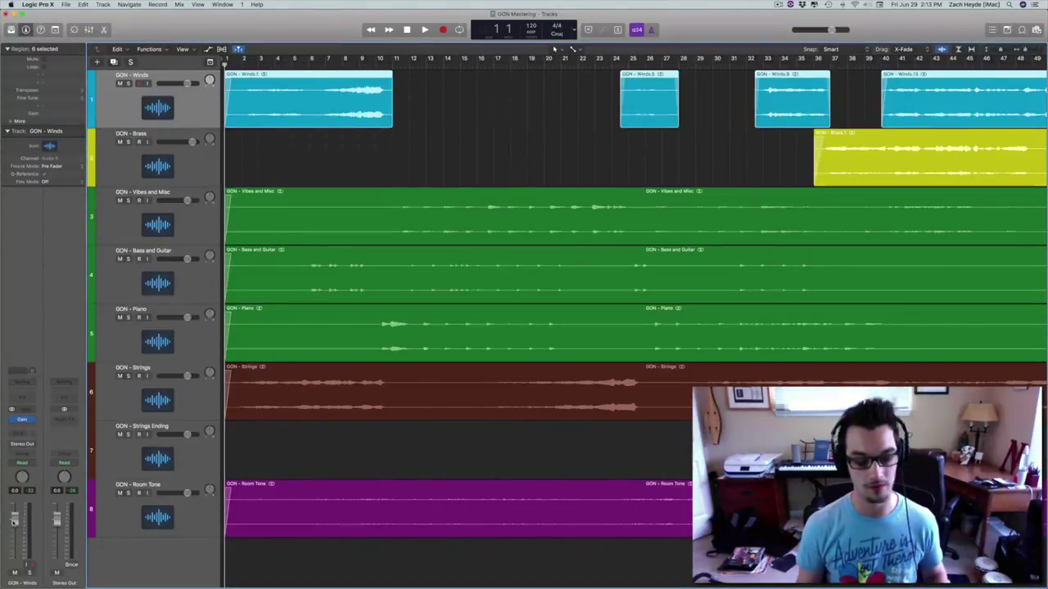
left_click(22, 420)
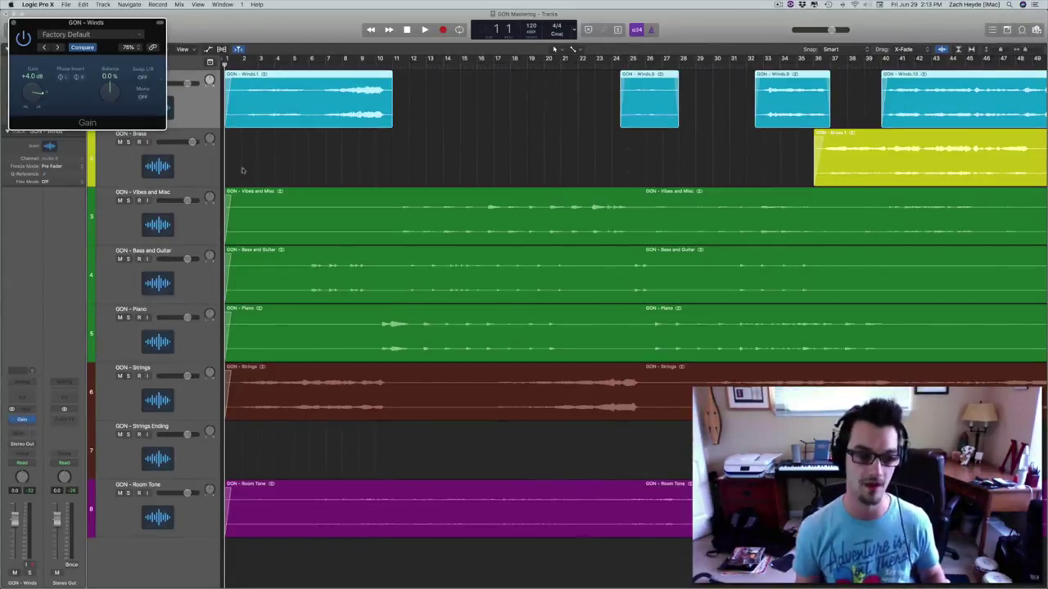
left_click_drag(16, 522, 15, 521)
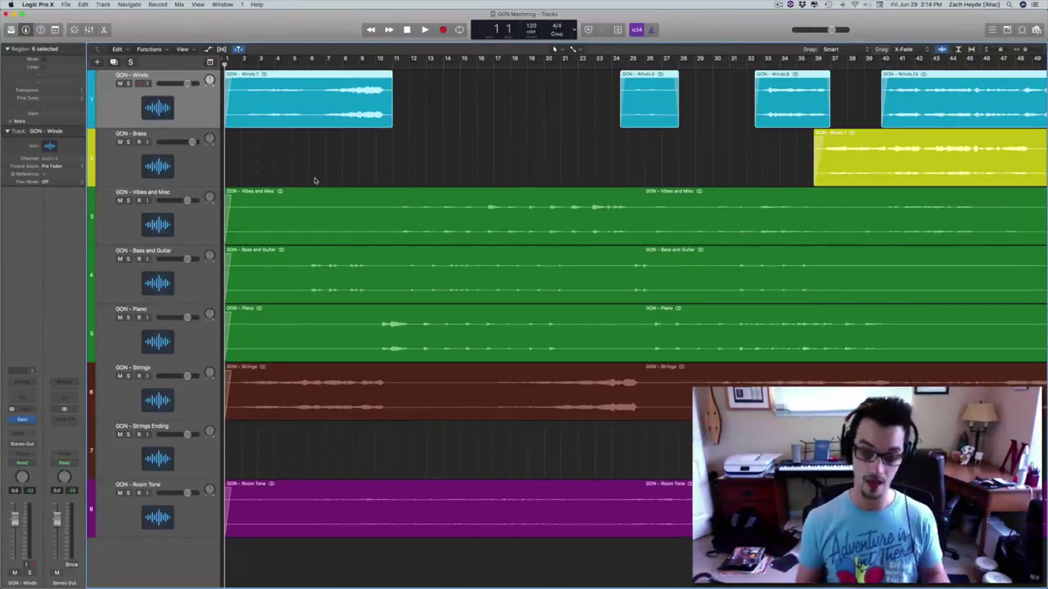
Play from bar 1 and set the Winds track's Gain plug-in to +5.0 dB
left_click(255, 95)
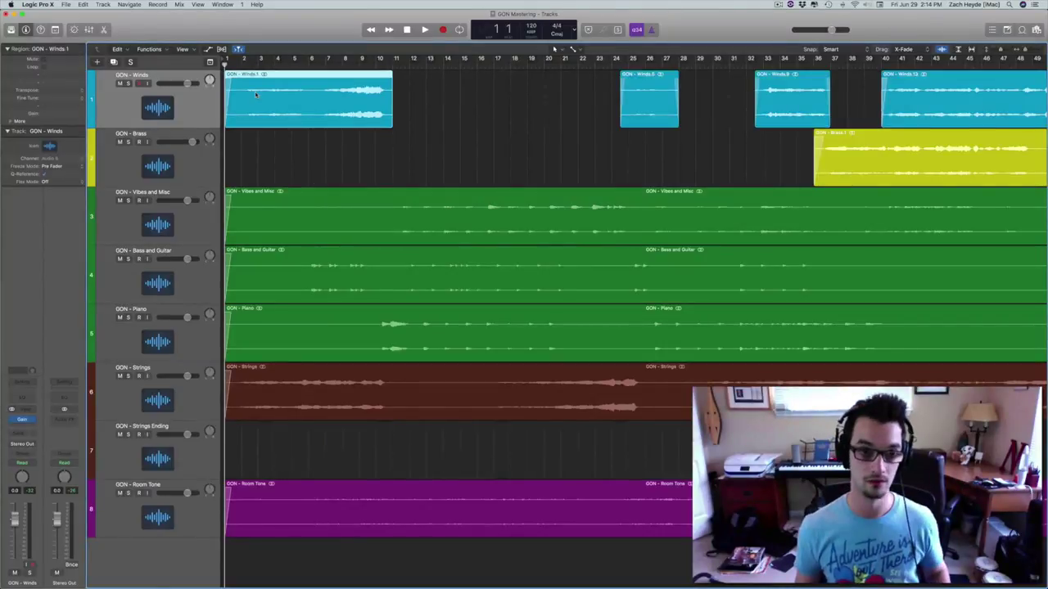
left_click(490, 119)
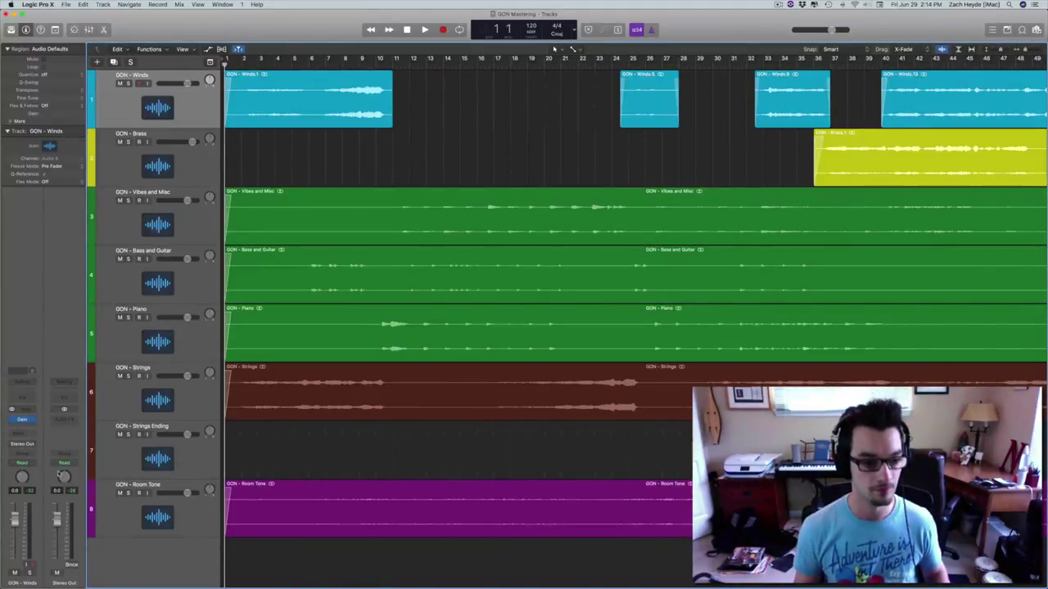
key("space")
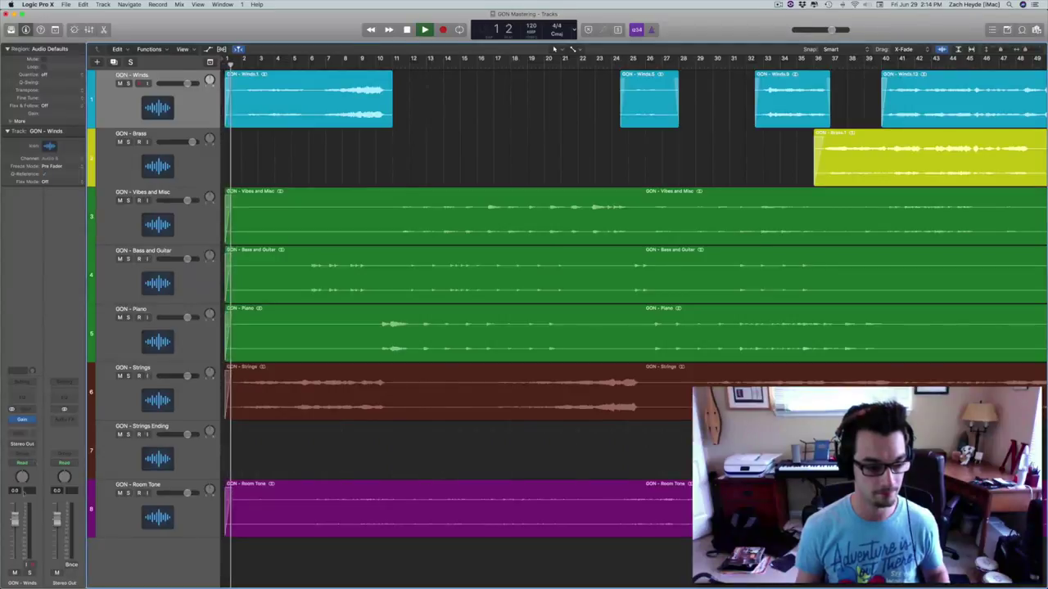
left_click(22, 419)
double_click(33, 76)
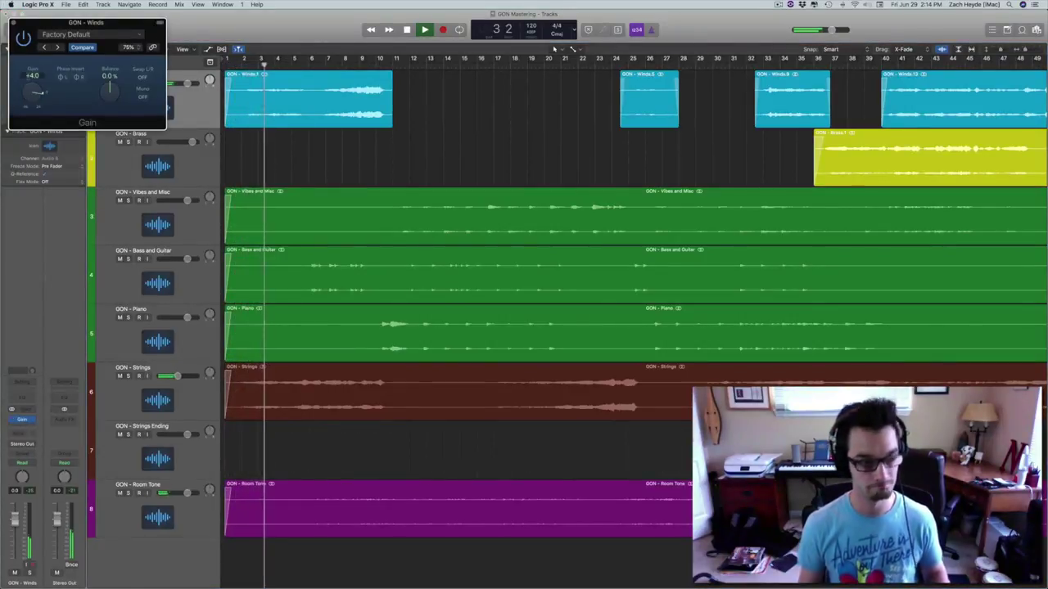
type("5")
key("Return")
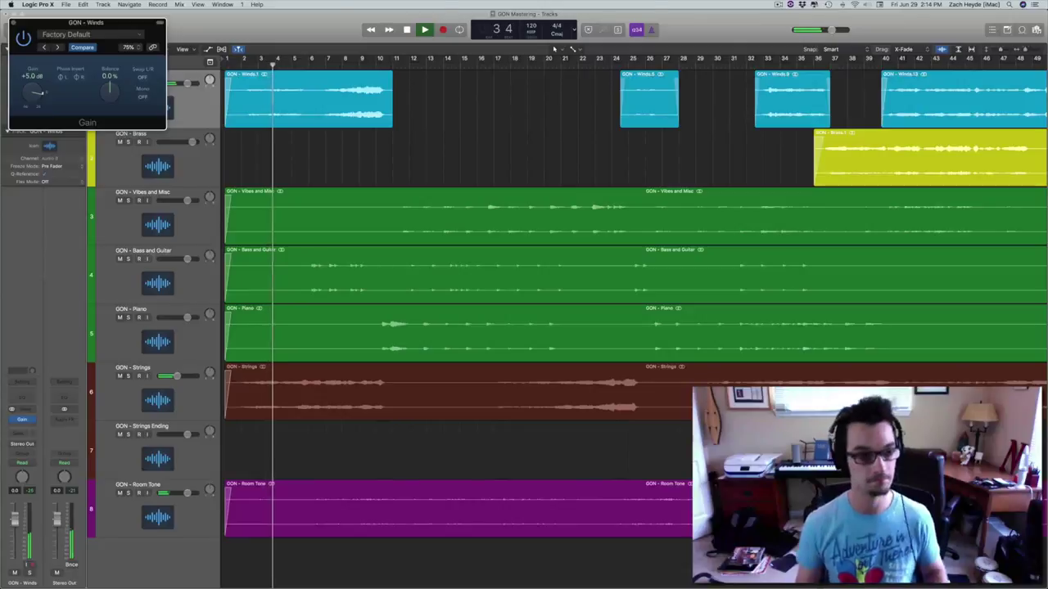
left_click(14, 22)
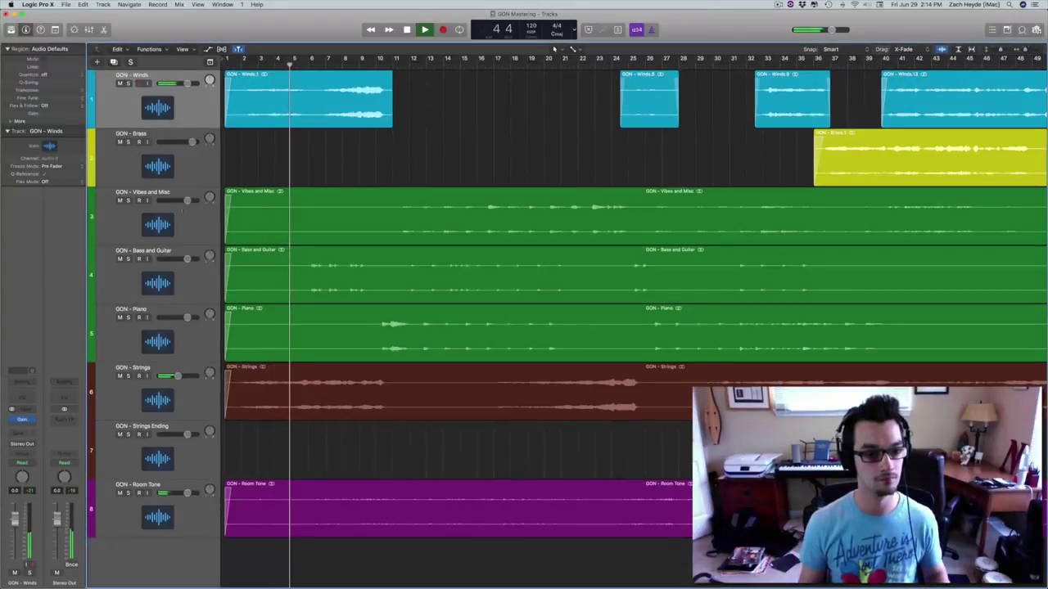
Add a Channel EQ to the Winds track with a gentle 1.0 dB boost at 270 Hz, and stop playback
left_click(24, 397)
left_click_drag(77, 38, 447, 126)
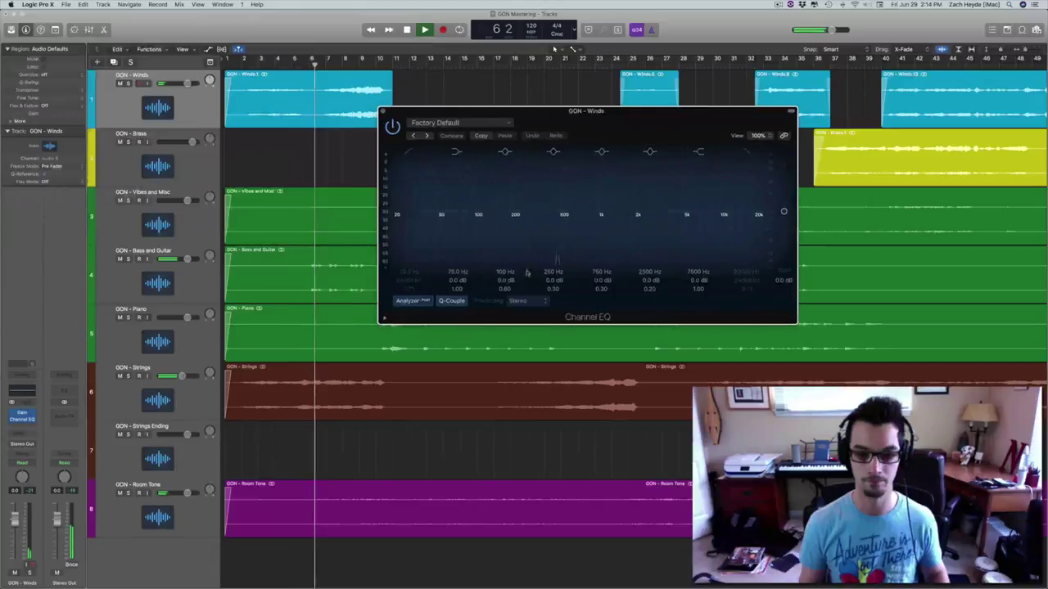
mouse_move(552, 228)
left_mouse_down()
mouse_move(553, 206)
mouse_move(555, 227)
left_mouse_up()
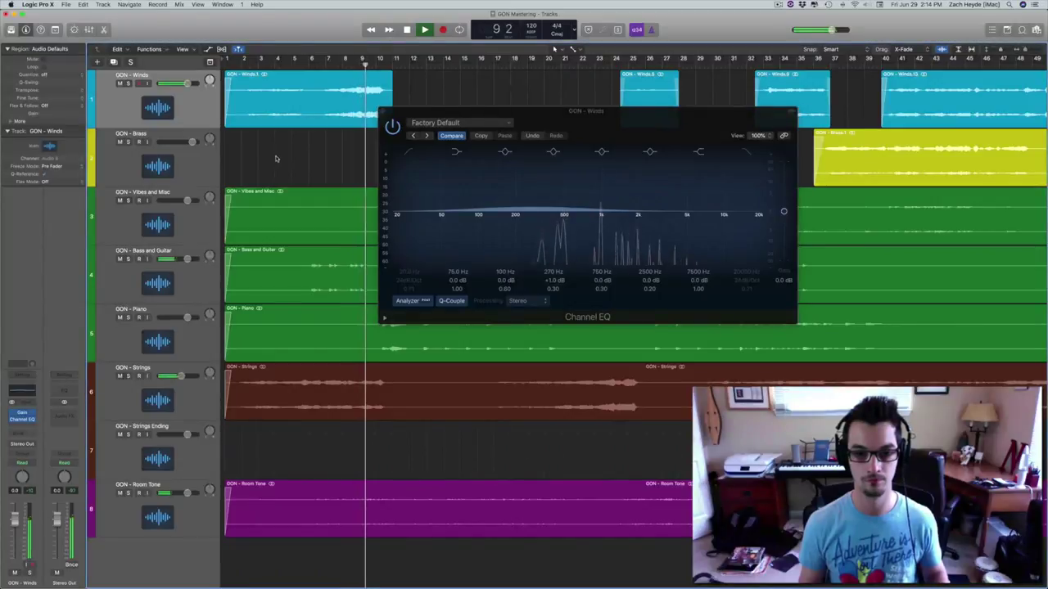
key("space")
left_click(381, 113)
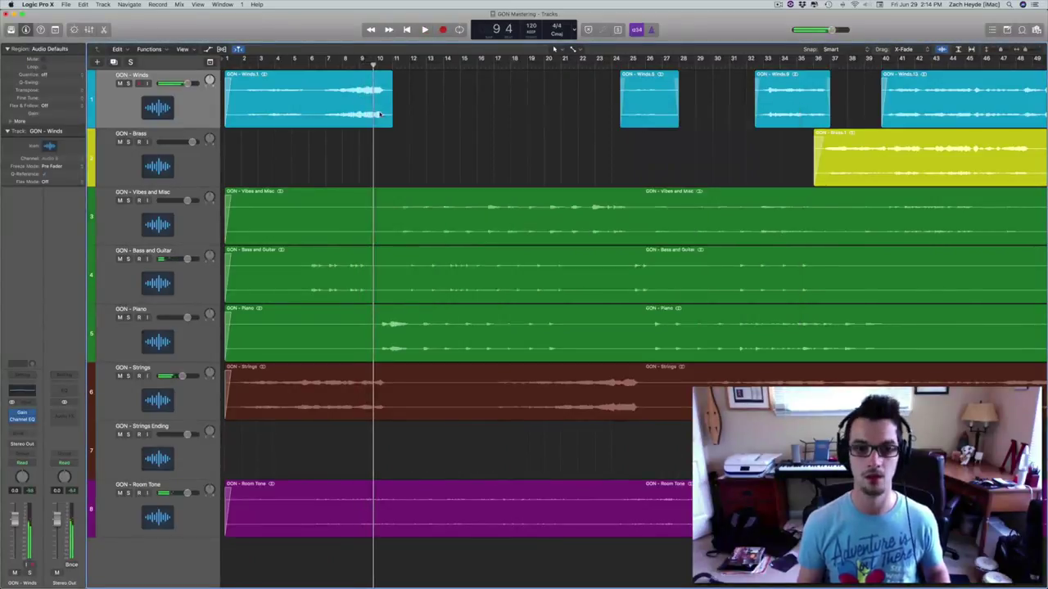
Record Winds volume automation in Latch mode from bar 2, lowering the fader to about -7.2 dB by bar 11, and return the track to Read
left_click(300, 65)
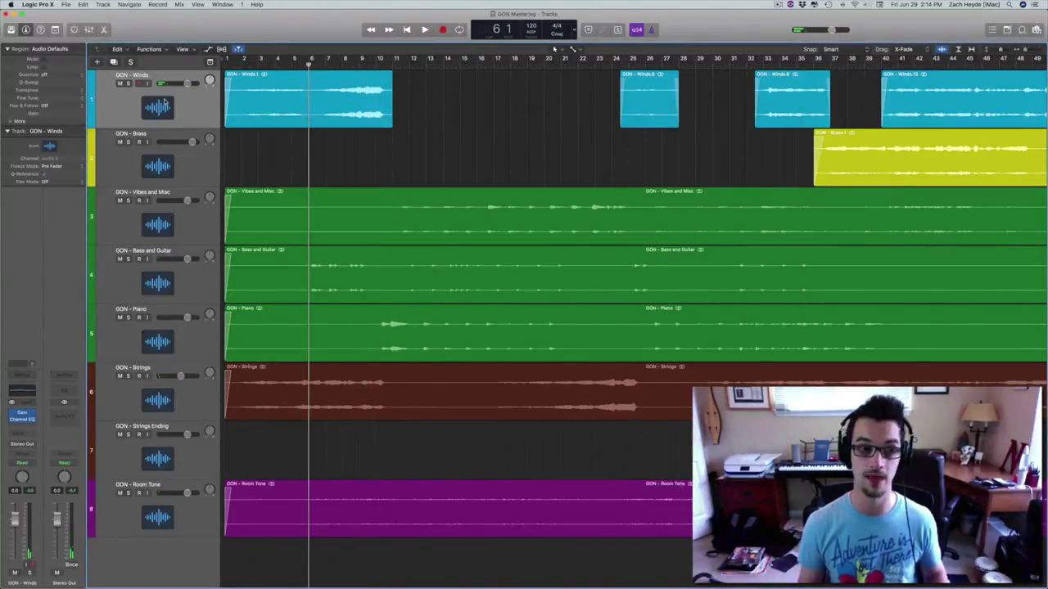
left_click(165, 101)
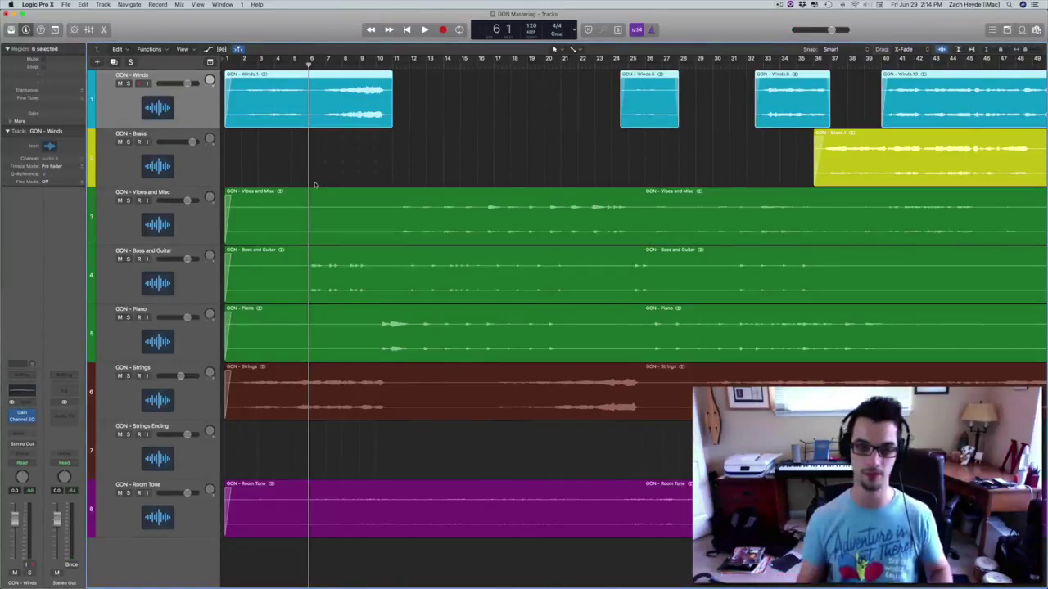
left_click(277, 66)
left_click(290, 66)
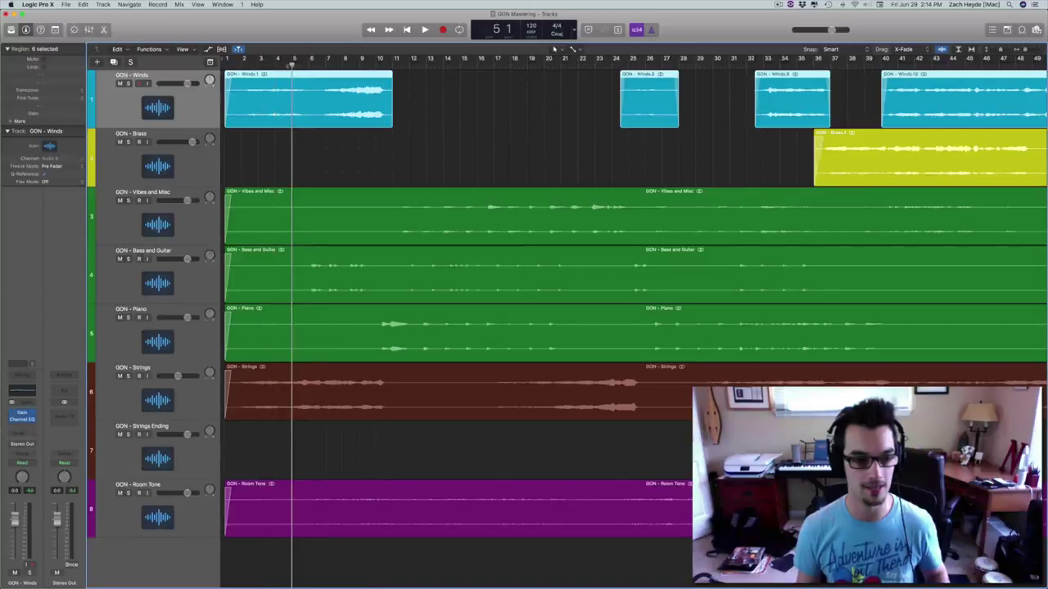
key("comma")
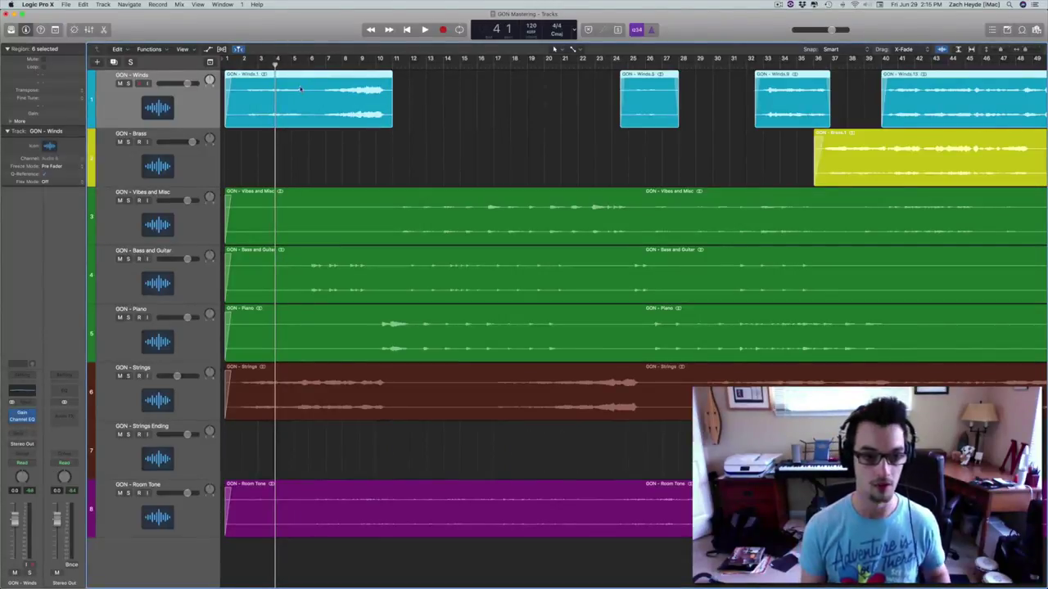
key("comma")
key("comma")
key("space")
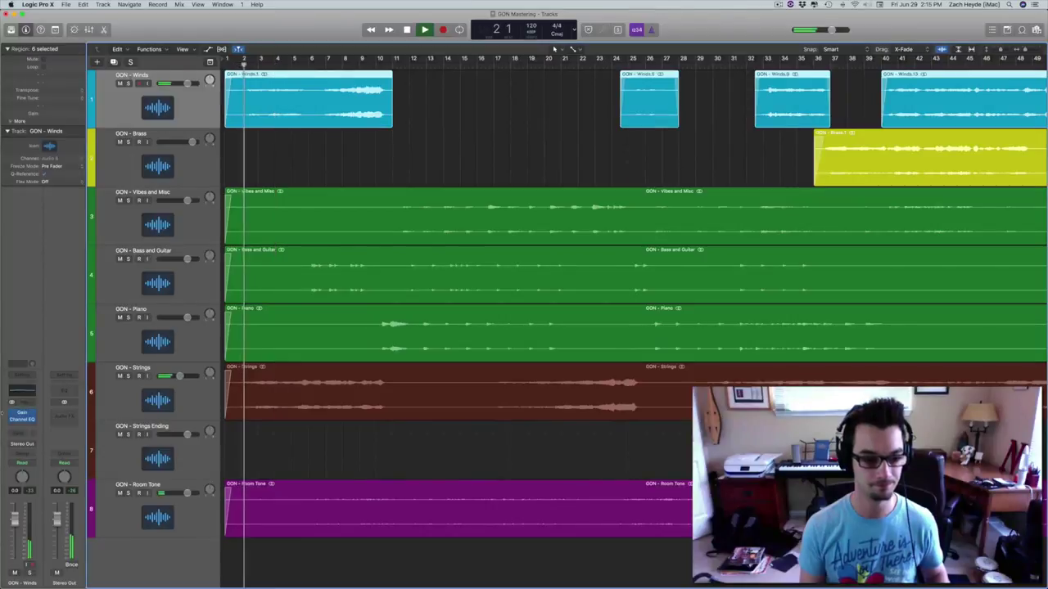
left_click(22, 462)
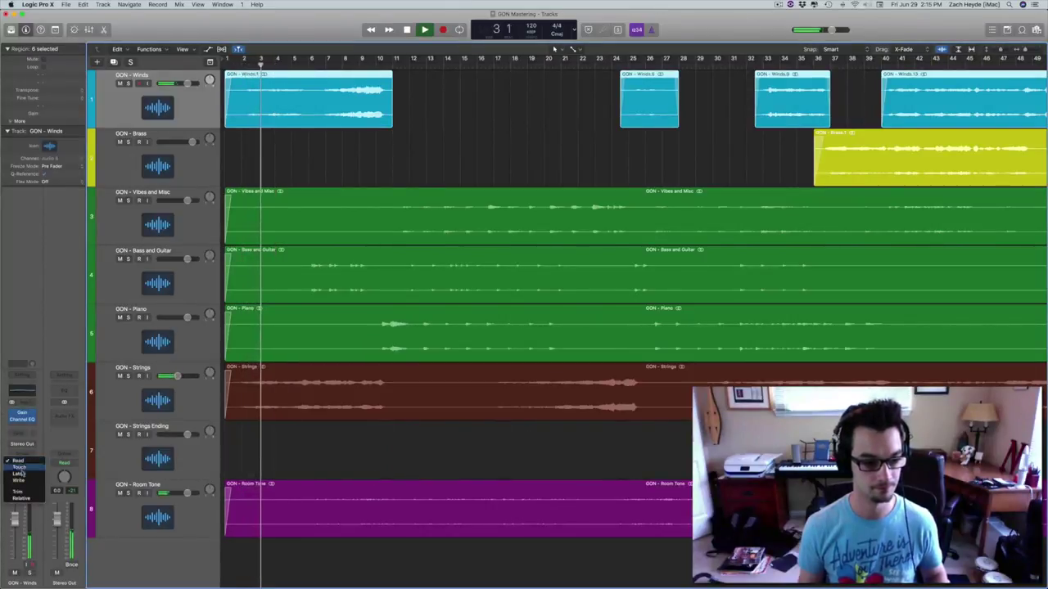
left_click(21, 475)
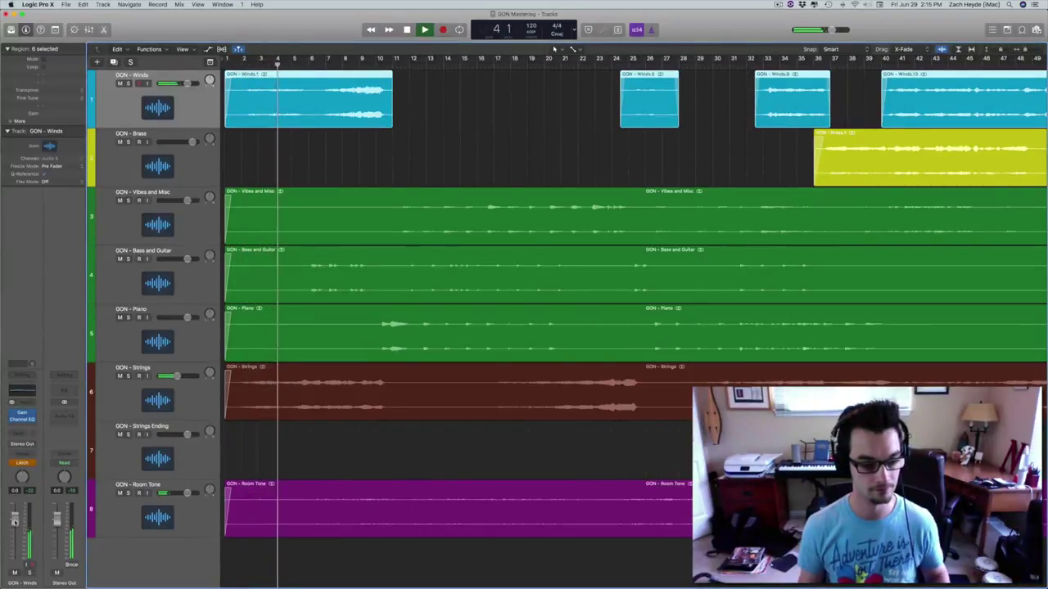
left_click_drag(14, 521, 13, 525)
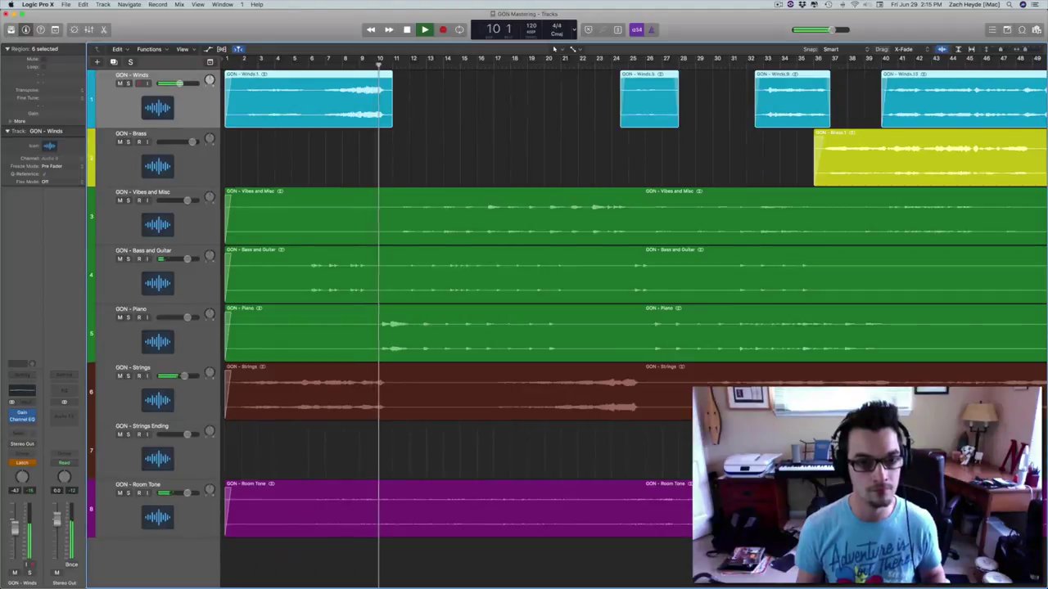
left_click(22, 463)
left_click(18, 447)
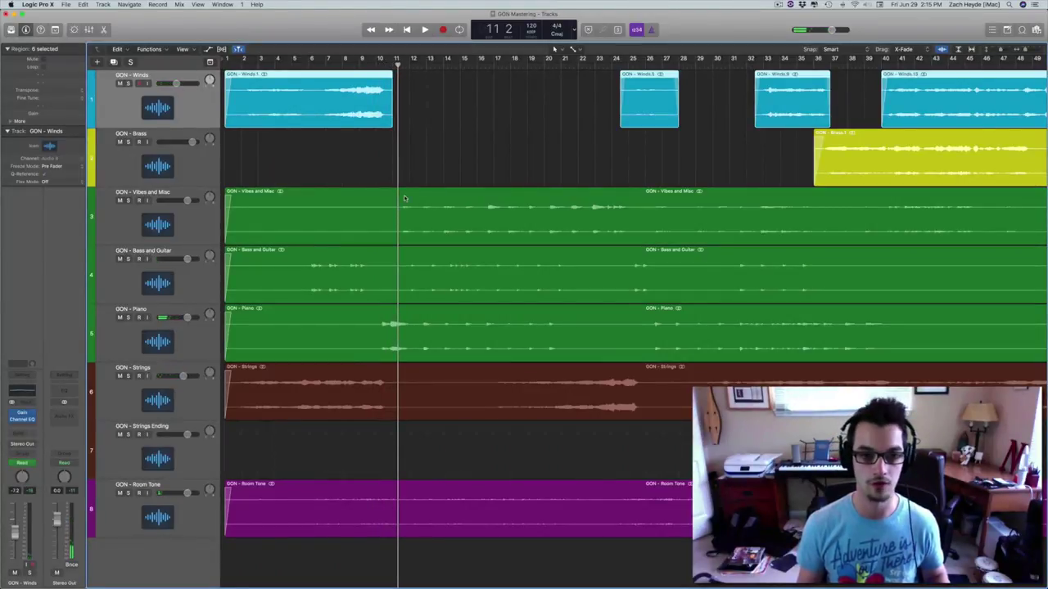
Play the Winds passage from just before bar 24 to check its level against the other tracks
left_click(411, 145)
left_click(386, 119)
scroll(420, 104, "right", 5)
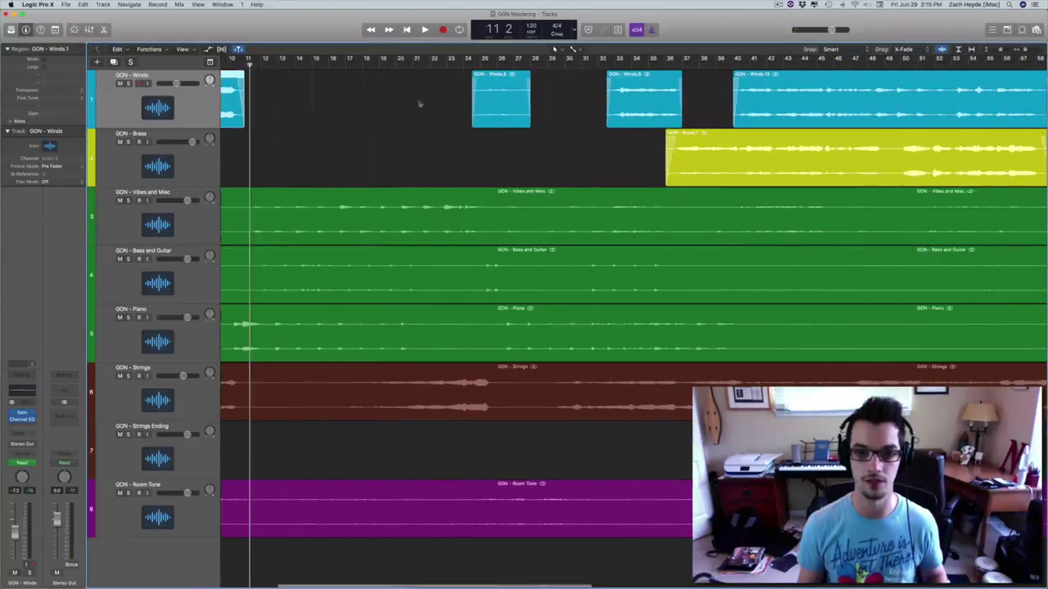
left_click(461, 66)
key("space")
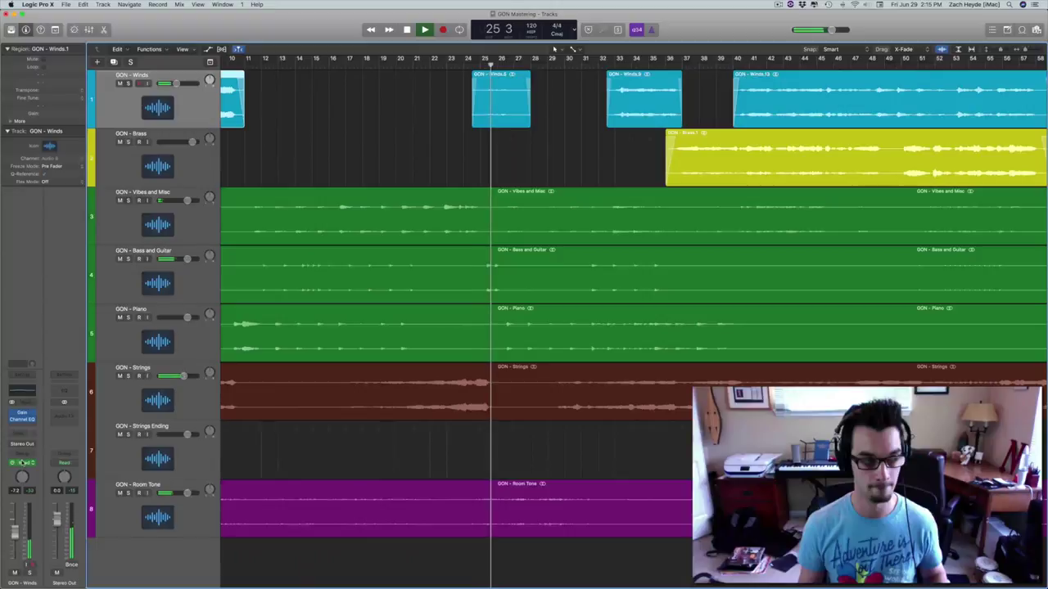
key("space")
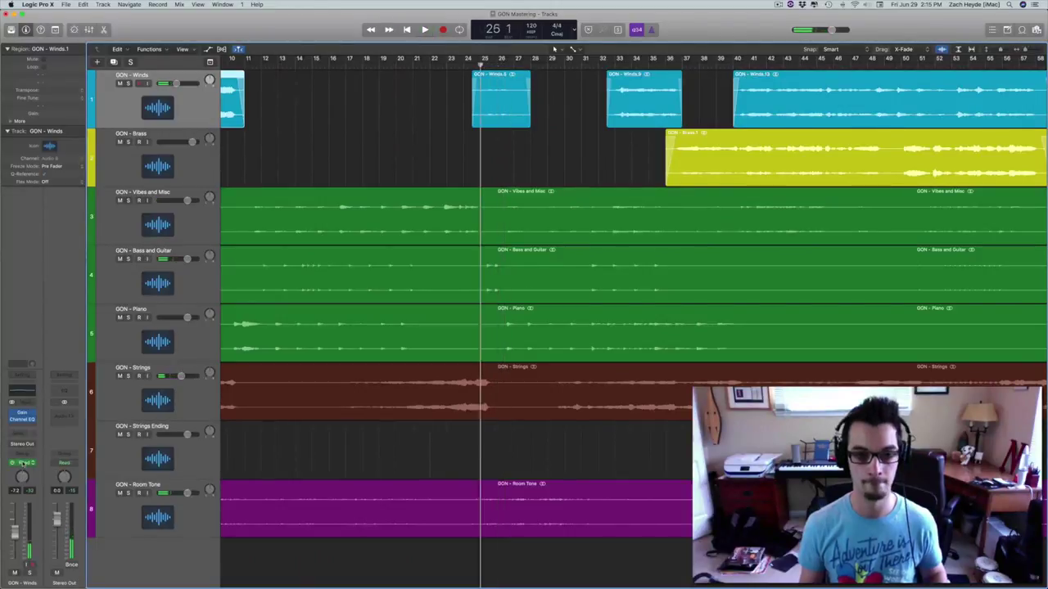
Raise the Winds volume automation back to 0.0 dB just before the region at bar 24 and play from there
left_click(23, 463)
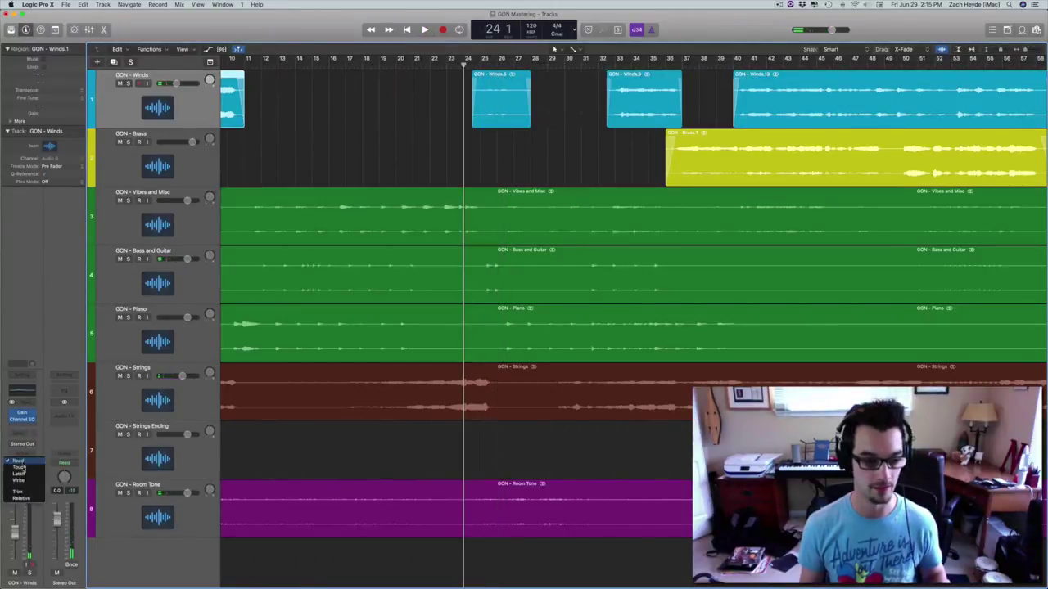
left_click(316, 167)
key("a")
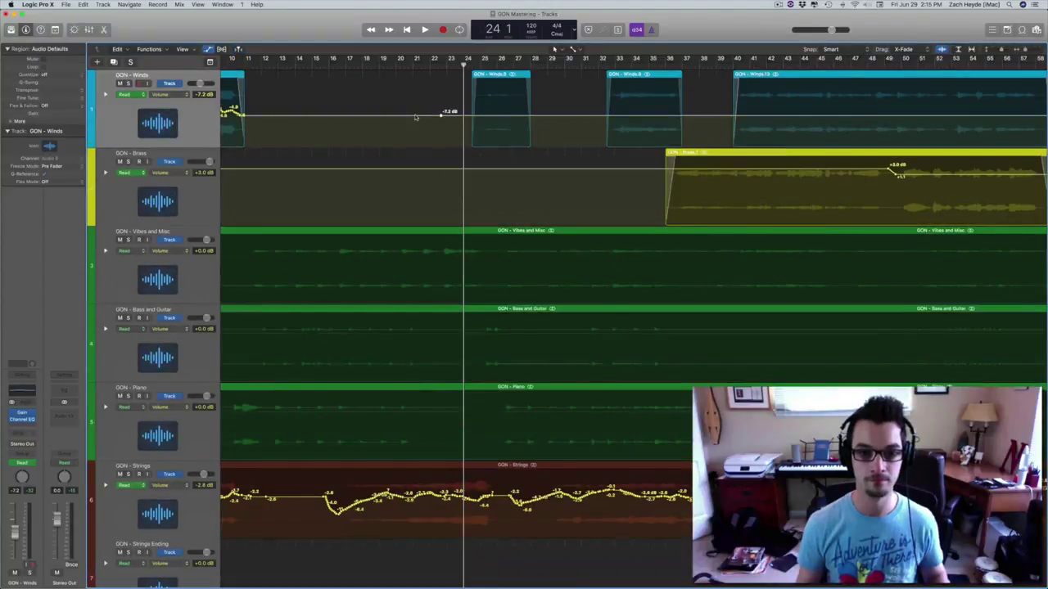
left_click_drag(443, 112, 467, 102)
key("space")
key("a")
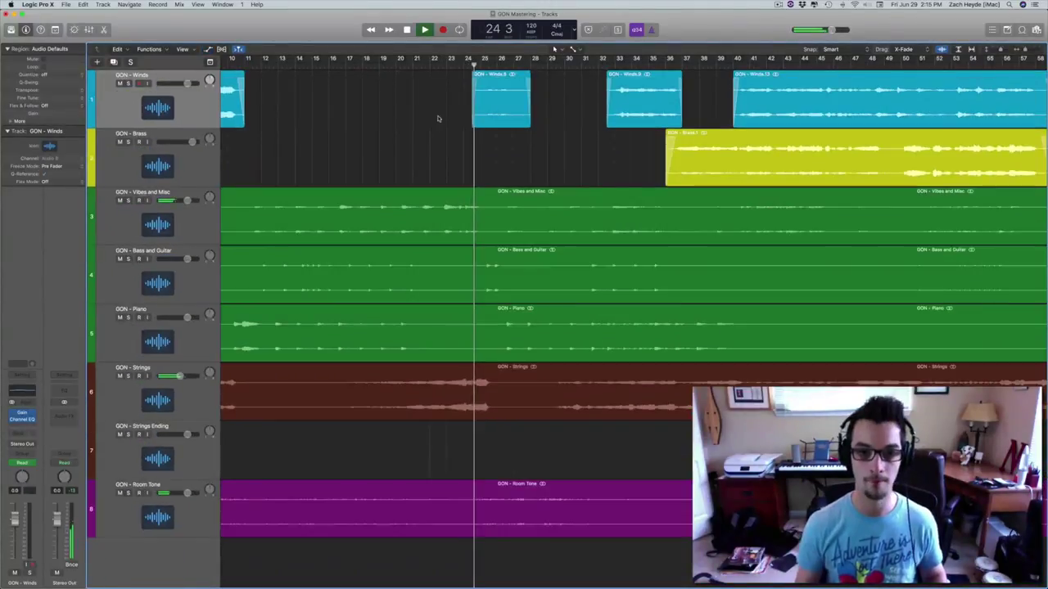
Lower the Winds volume automation to -2.4 dB from about bar 22 onward while playing the region at bar 24
key("z")
scroll(362, 156, "right", 2)
scroll(363, 156, "left", 5)
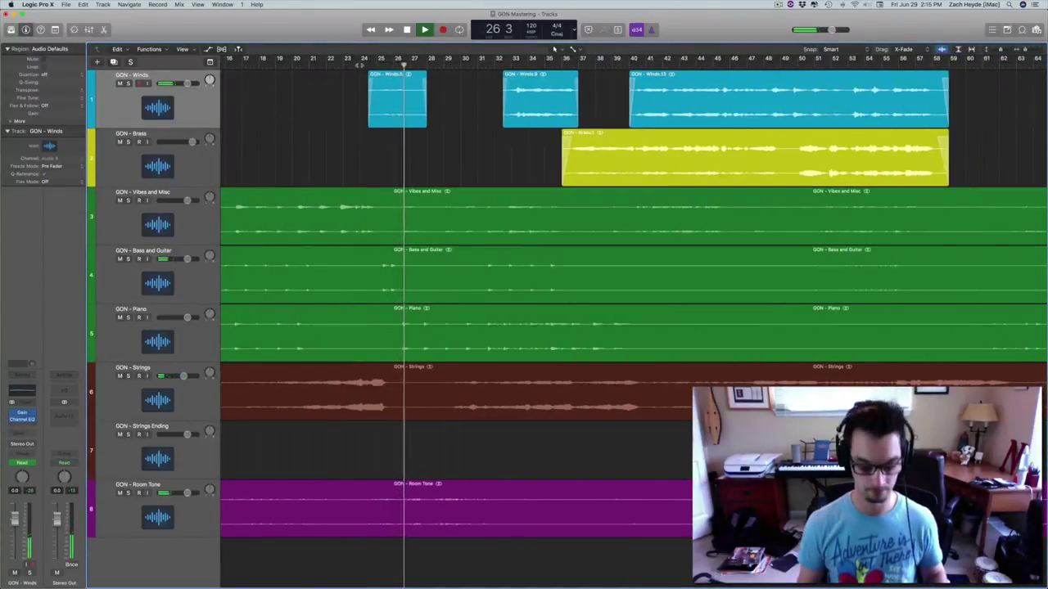
left_click(359, 64)
key("a")
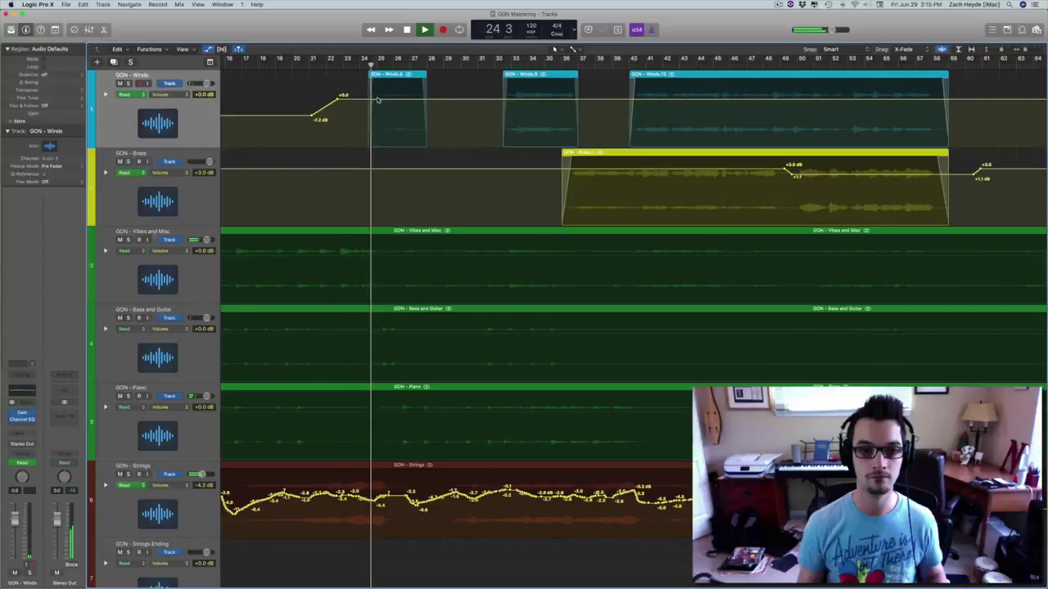
left_click_drag(379, 99, 374, 107)
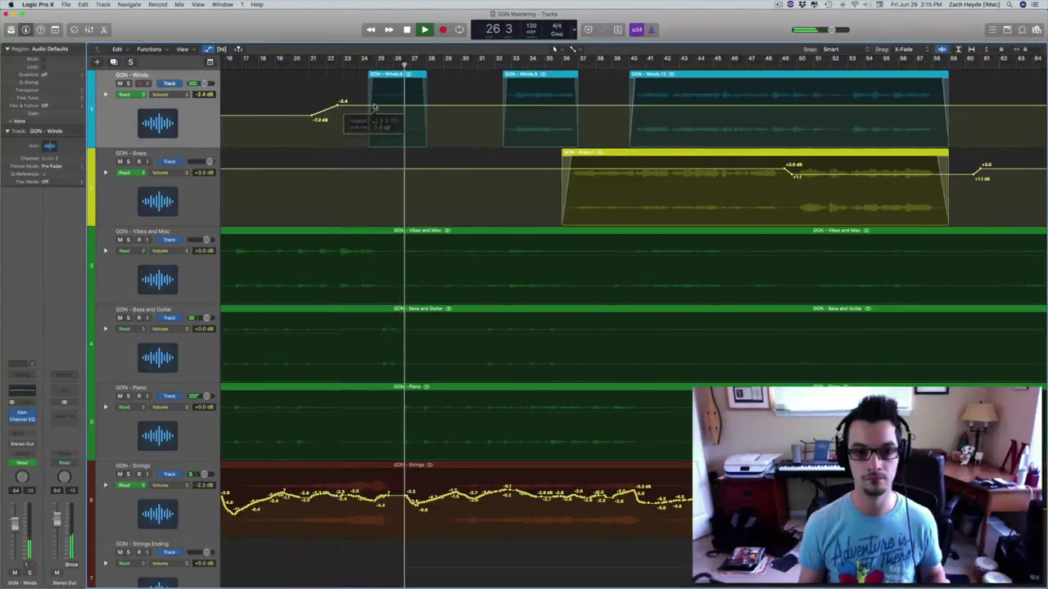
Set the Winds volume automation to about -1.6 dB just before the region at bar 32 and -2.2 dB just before the region at bar 40
scroll(405, 106, "right", 3)
left_click(431, 106)
left_click(438, 105)
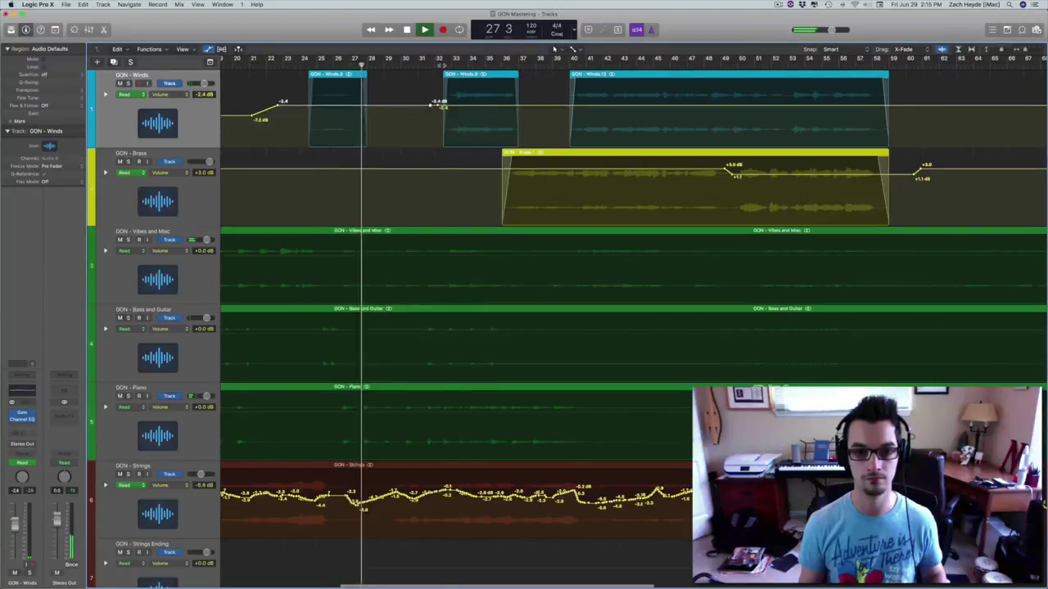
left_click(443, 65)
left_click_drag(443, 107, 448, 105)
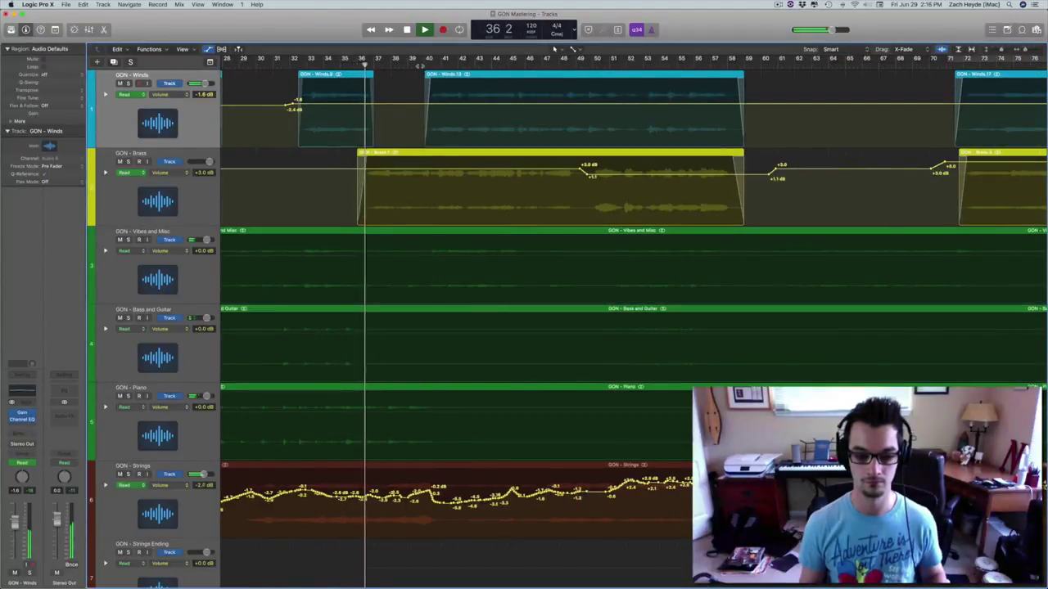
left_click(420, 65)
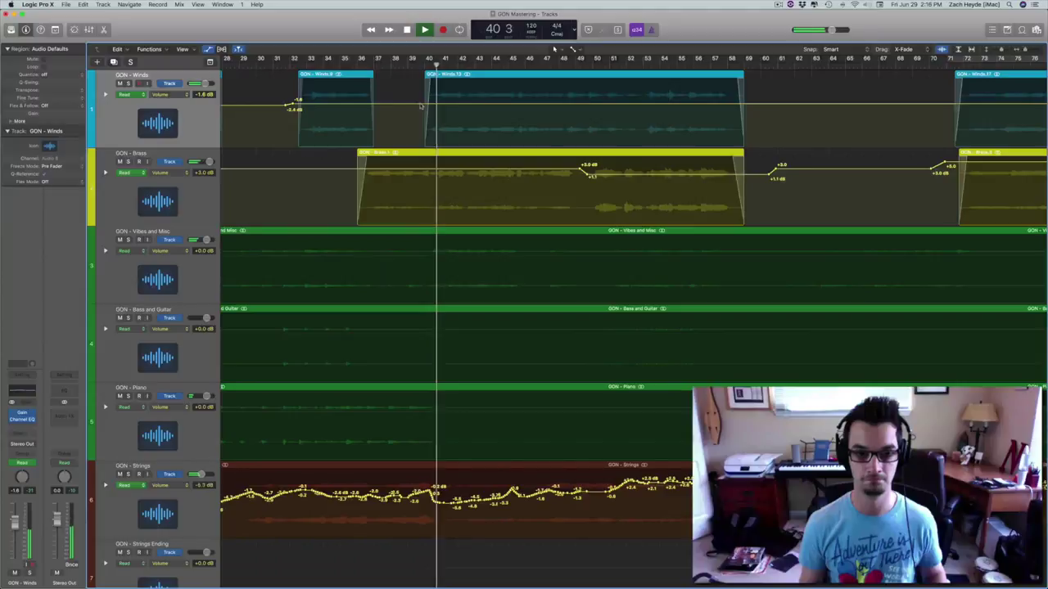
left_click_drag(420, 99, 425, 107)
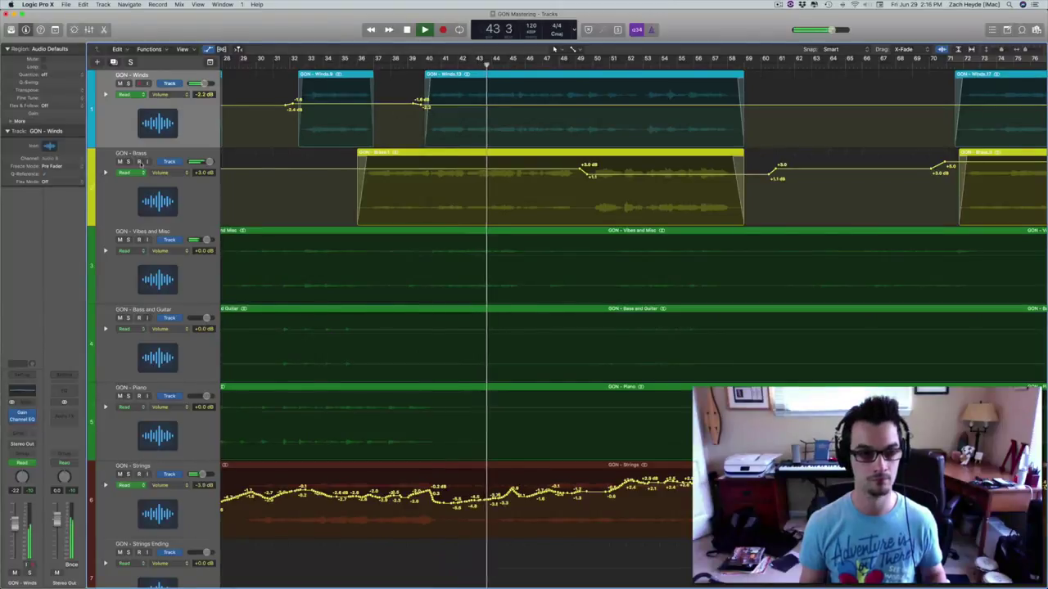
Record Winds volume automation in Latch mode from bar 45 to bar 58, easing down to -3.0 dB, and return the track to Read
left_click(125, 94)
left_click(131, 116)
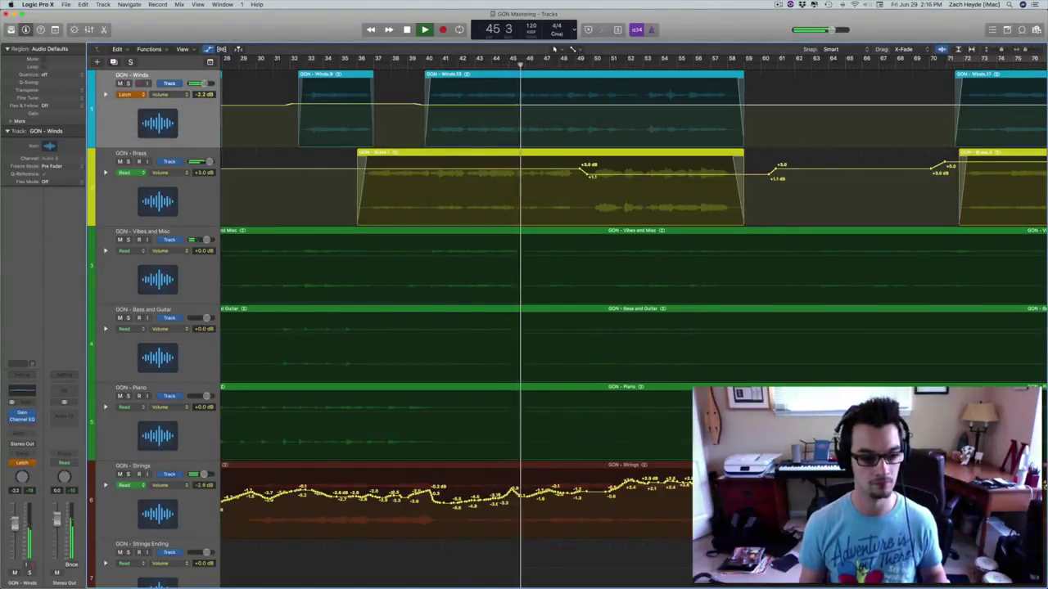
left_click_drag(14, 524, 15, 522)
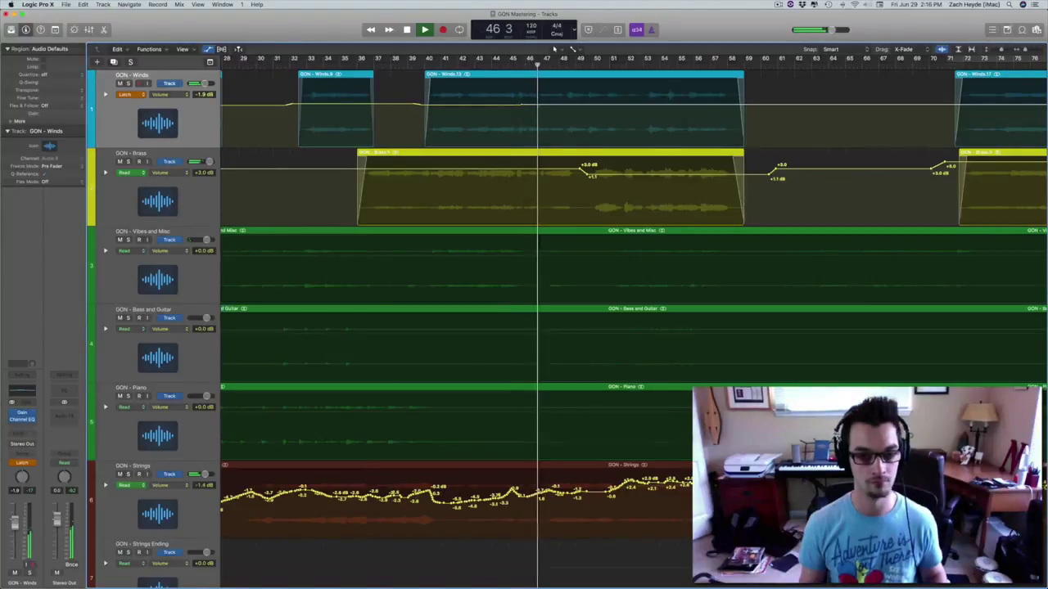
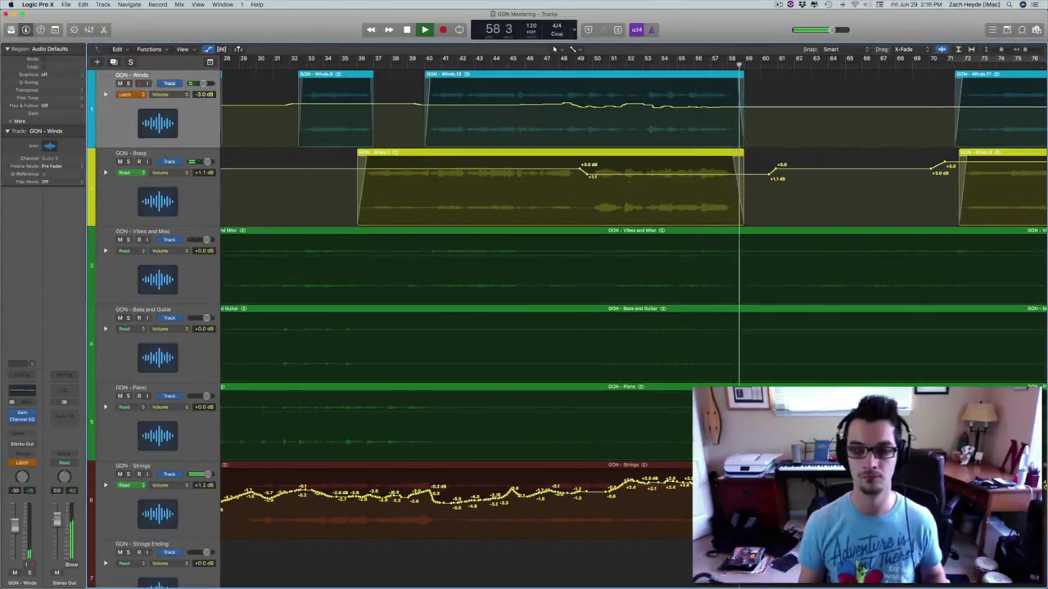
key("space")
left_click(135, 95)
left_click(125, 80)
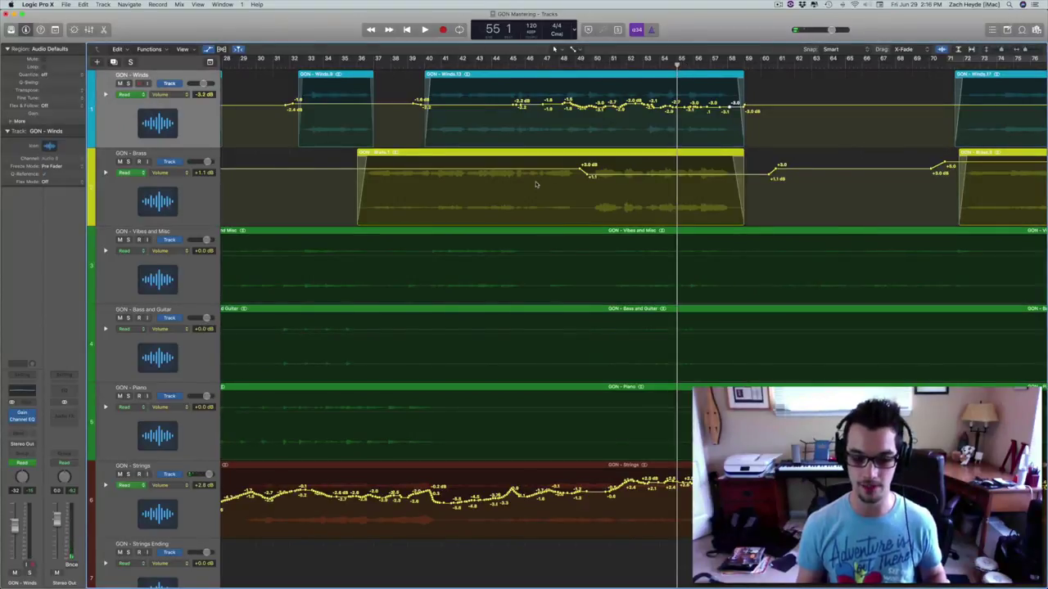
Record Brass volume automation in Latch mode from bar 54 to bar 58, swelling near bar 57 before dropping to -1.2 dB, and return to Read
scroll(536, 185, "right", 5)
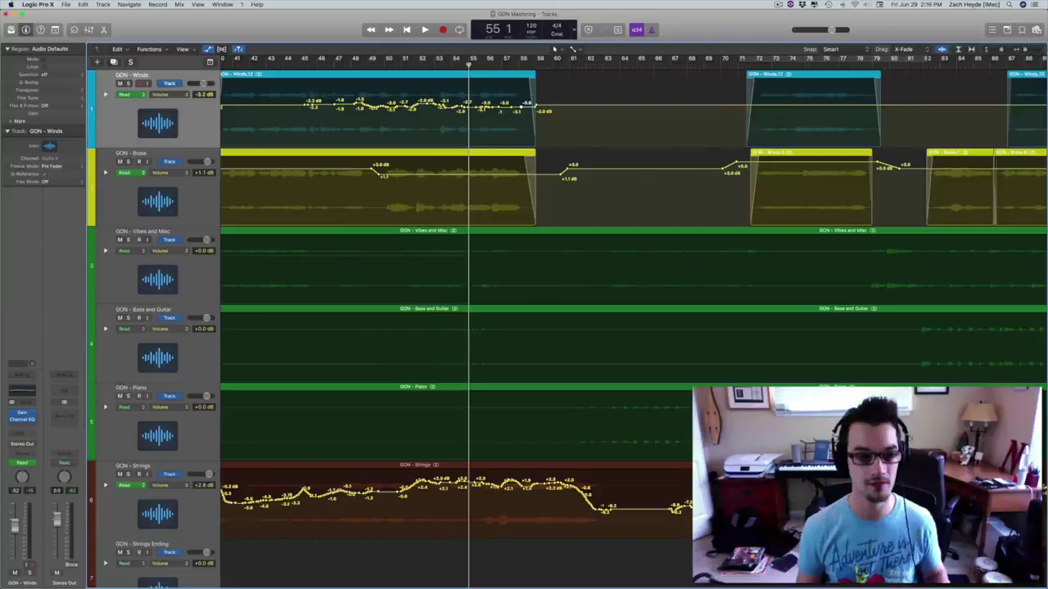
left_click(149, 207)
left_click(390, 64)
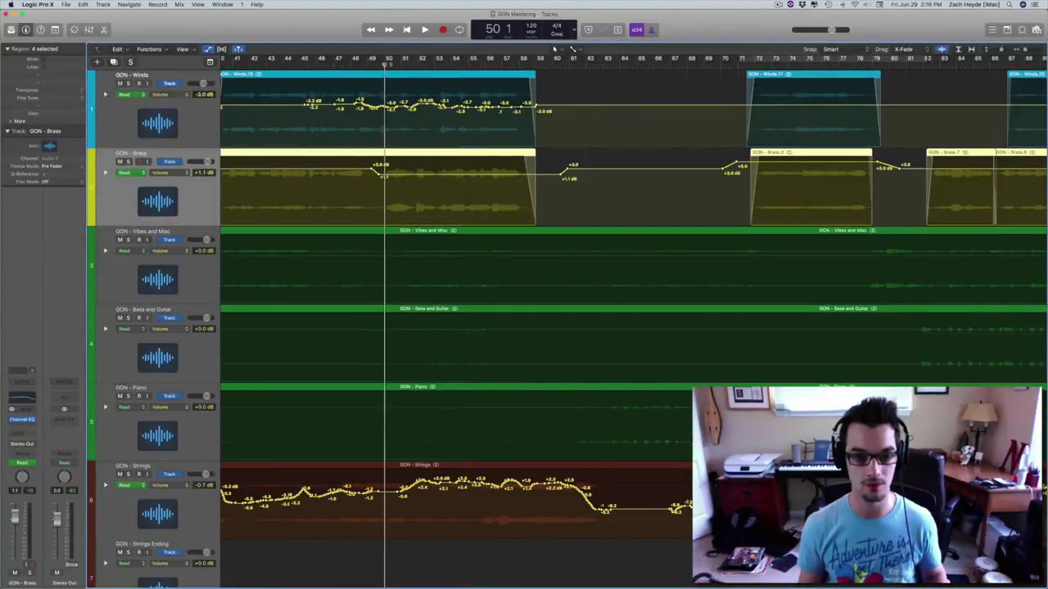
key("comma")
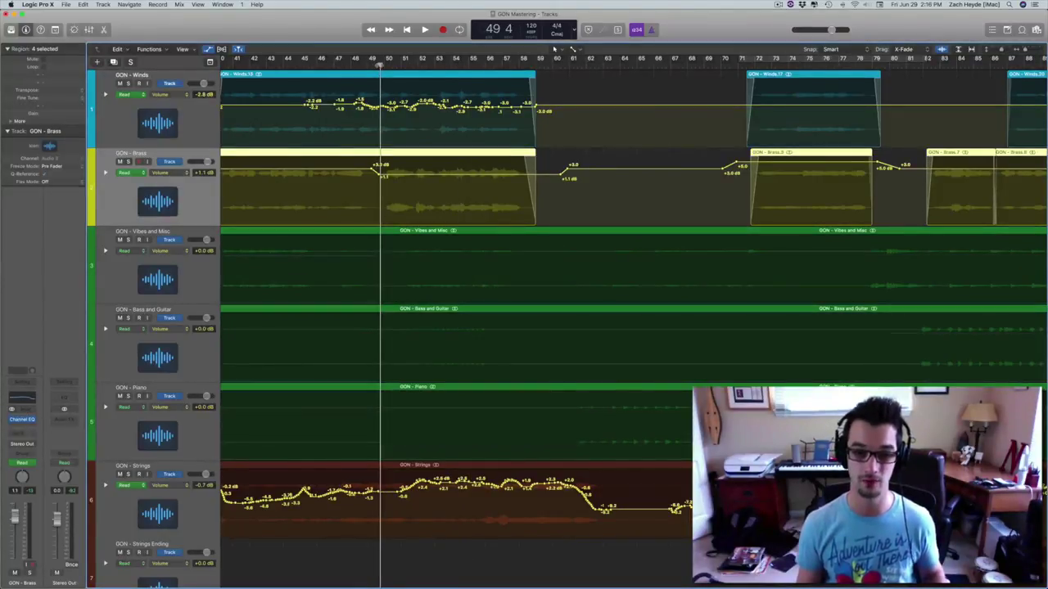
key("period")
key("period")
key("period")
key("period")
key("period")
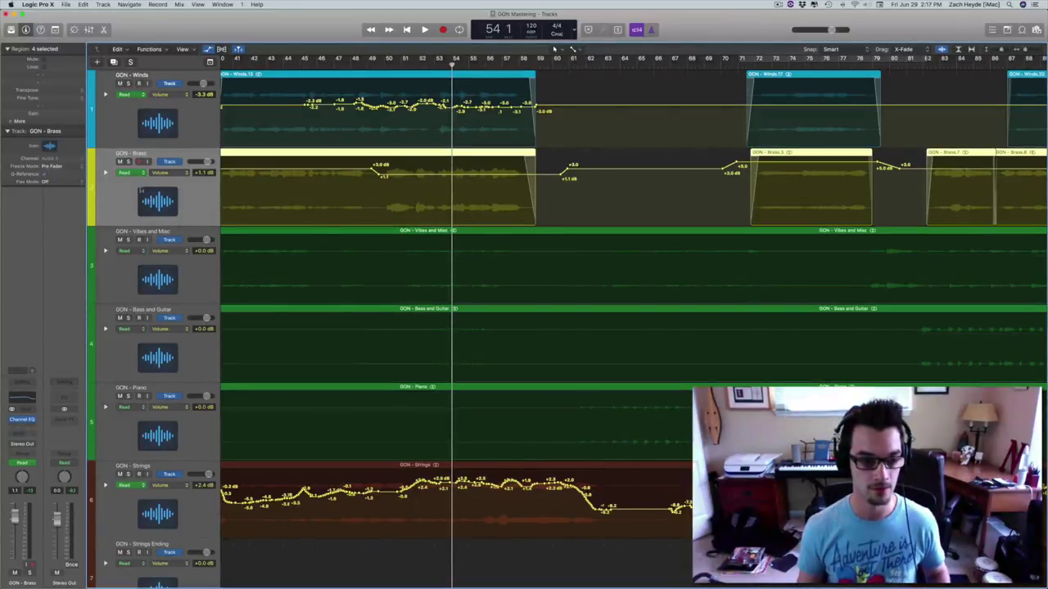
left_click(133, 185)
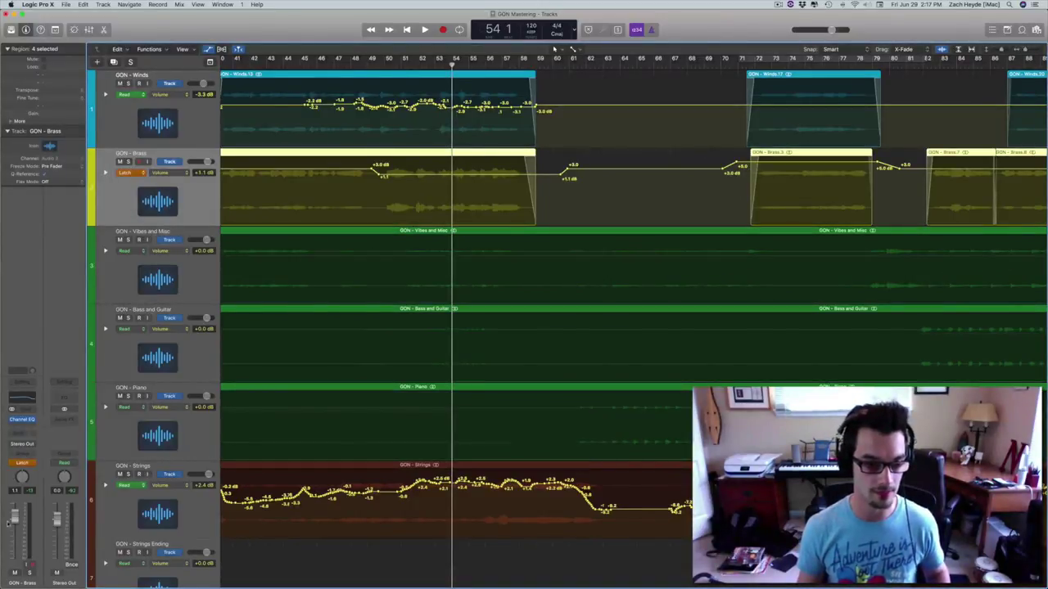
key("space")
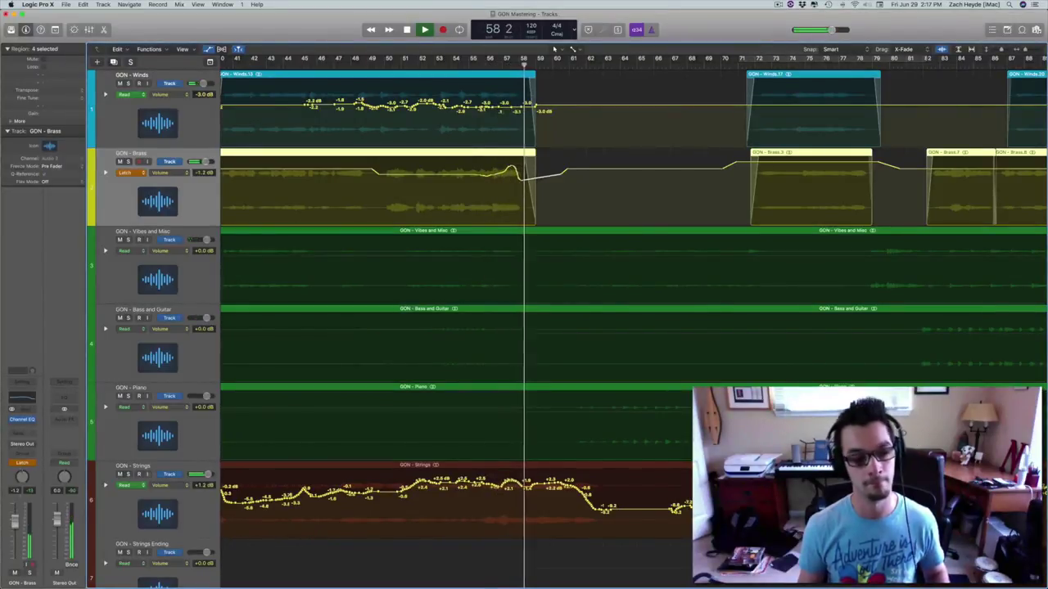
key("space")
left_click(24, 448)
Raise the volume automation before the regions at bar 71 to -0.1 dB on Winds and +5.2 dB on Brass during playback
key("period")
key("period")
key("period")
key("period")
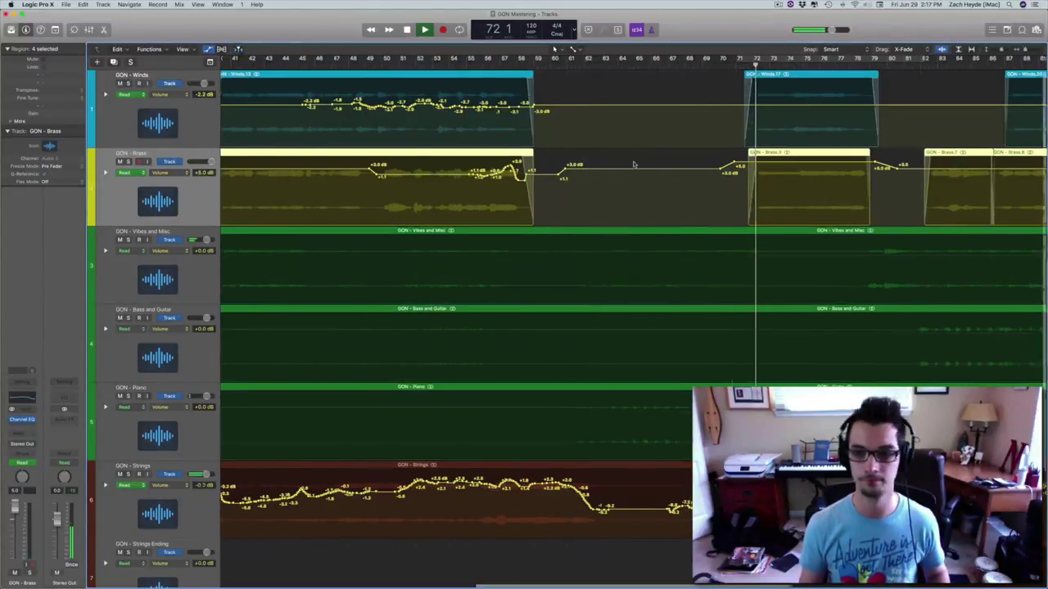
key("space")
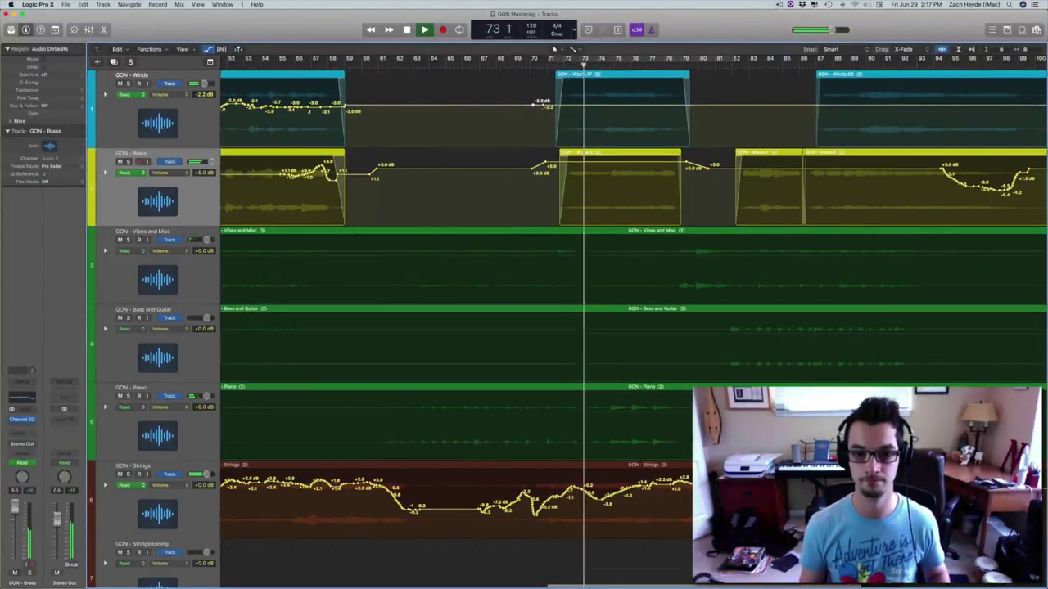
left_click_drag(543, 106, 491, 100)
left_click_drag(512, 161, 512, 162)
Add Winds volume automation points just before the region at bar 87 and raise the level from there to +3.1 dB
scroll(323, 227, "right", 10)
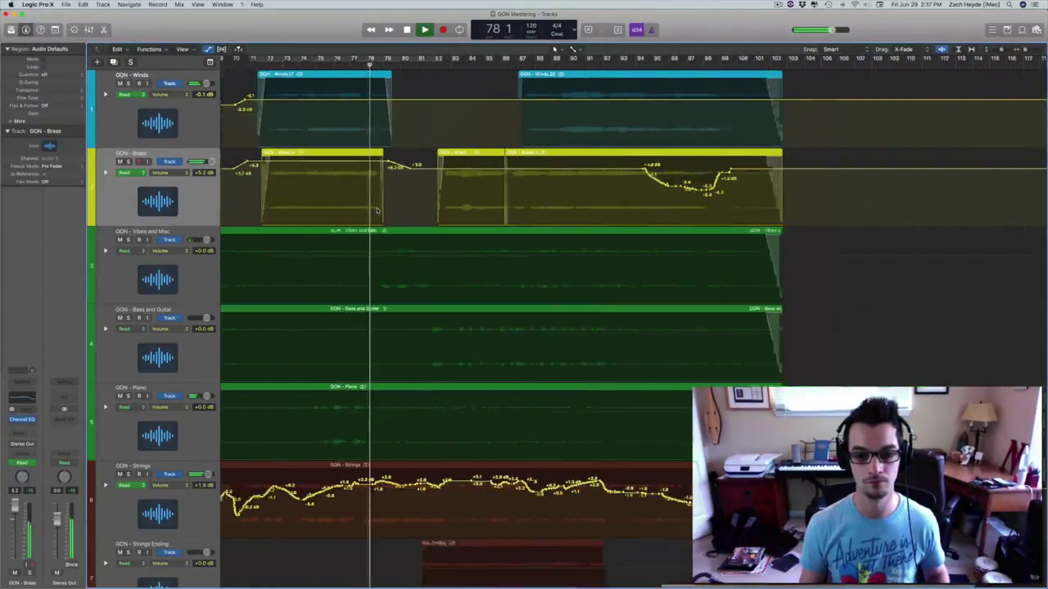
scroll(321, 228, "left", 8)
scroll(321, 228, "right", 5)
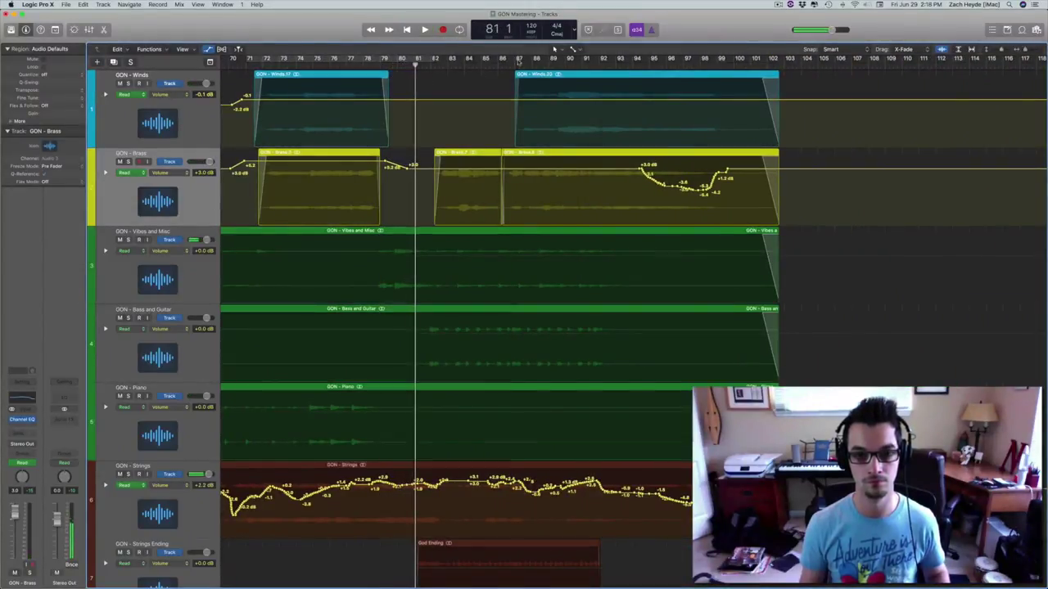
scroll(437, 131, "right", 3)
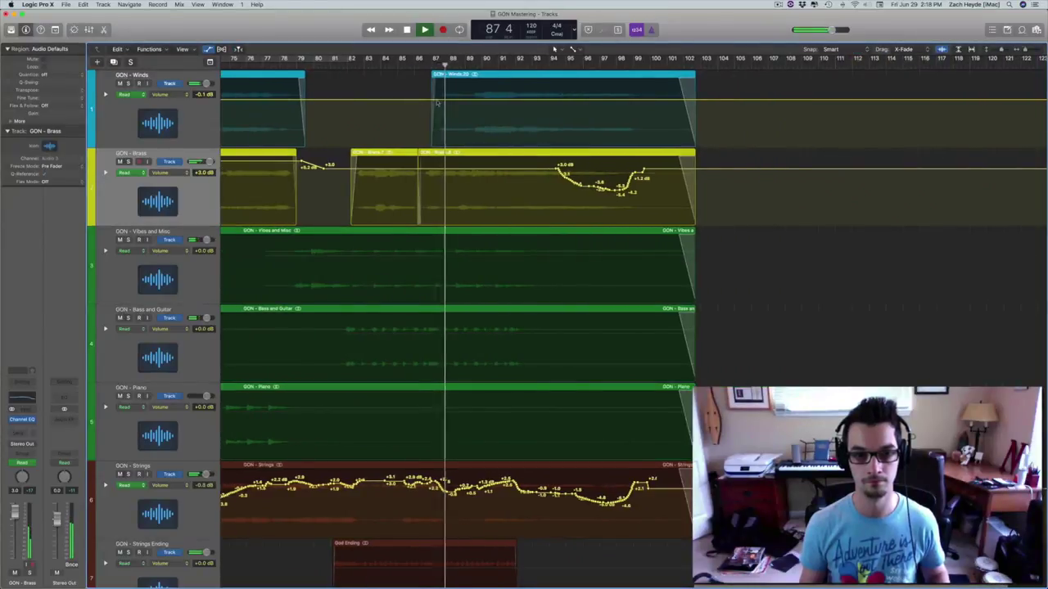
left_click(428, 100)
left_click(411, 99)
left_click_drag(450, 100, 451, 90)
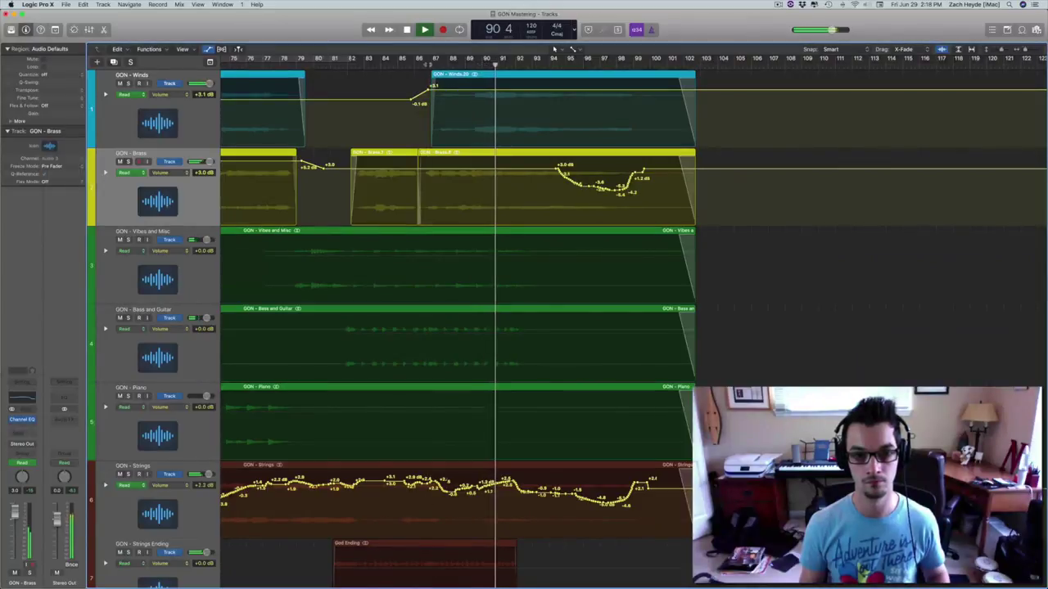
Record Winds volume automation in Latch mode from bar 87 to bar 99, dipping to about -2.4 dB mid-passage, and return the track to Read
left_click(138, 103)
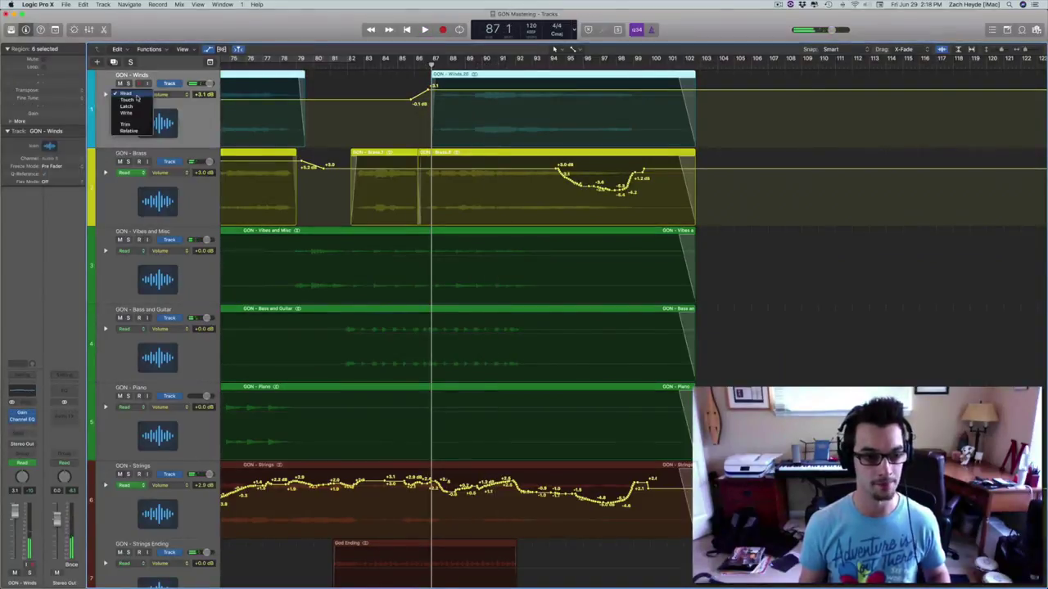
left_click(127, 106)
key("space")
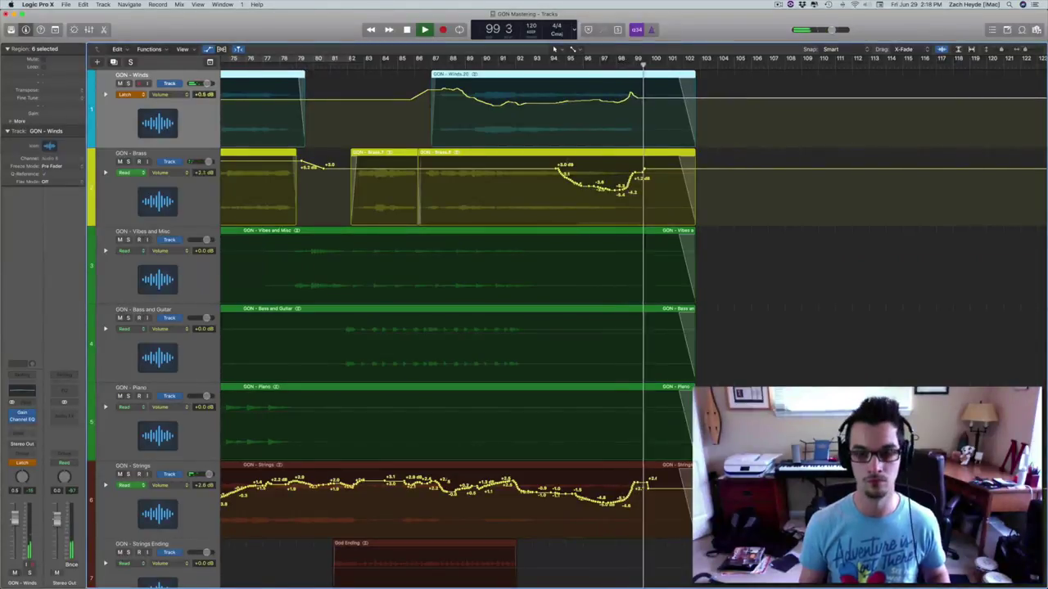
key("space")
left_click(604, 63)
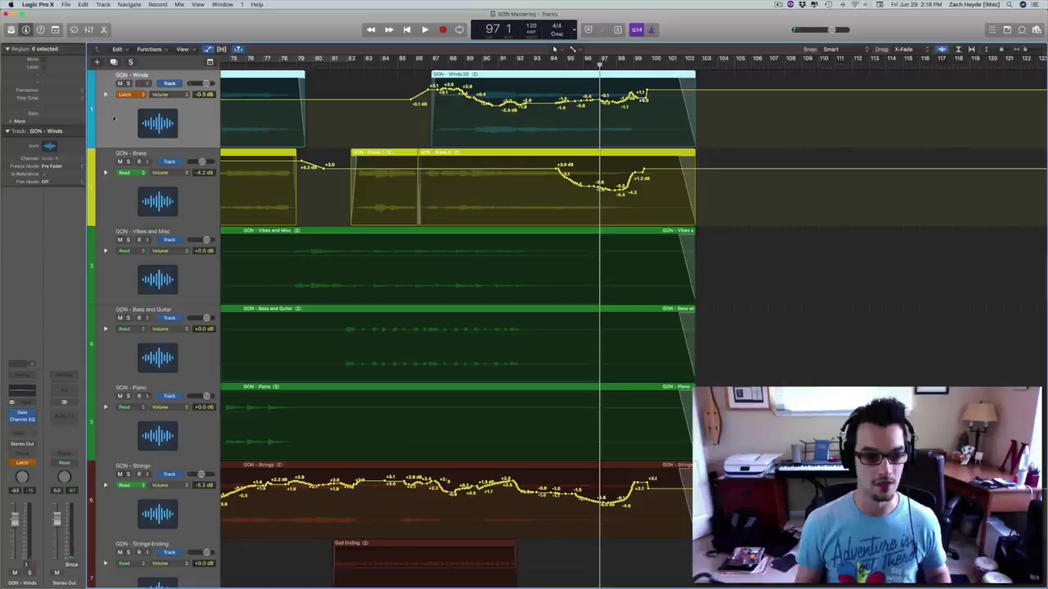
left_click(125, 94)
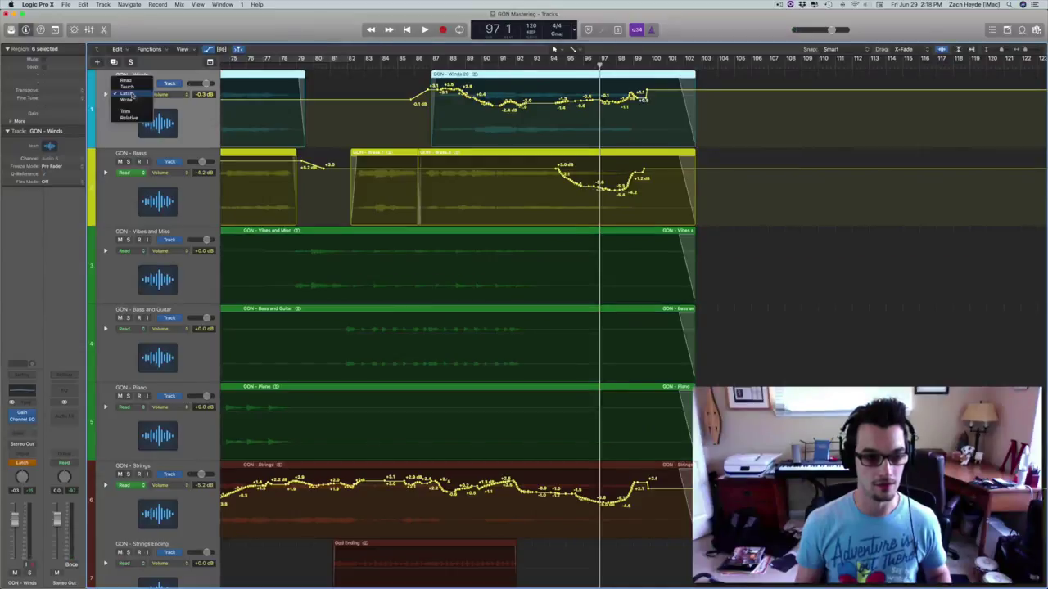
Record Strings volume automation in Latch mode from bar 97 to bar 100 with a short swell near bar 99, and return to Read
left_click(126, 499)
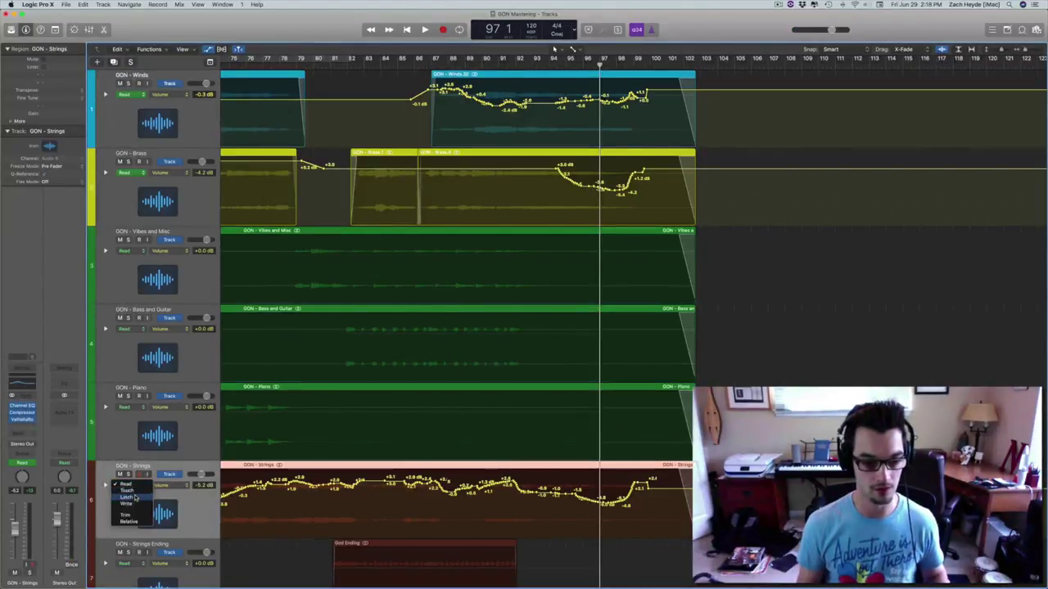
left_click(136, 497)
key("space")
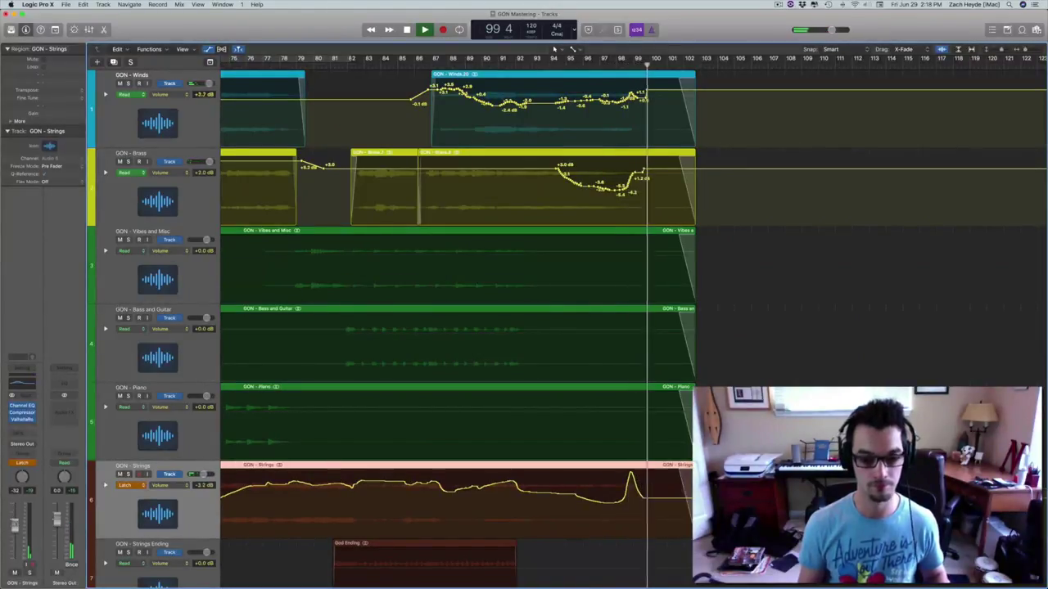
key("space")
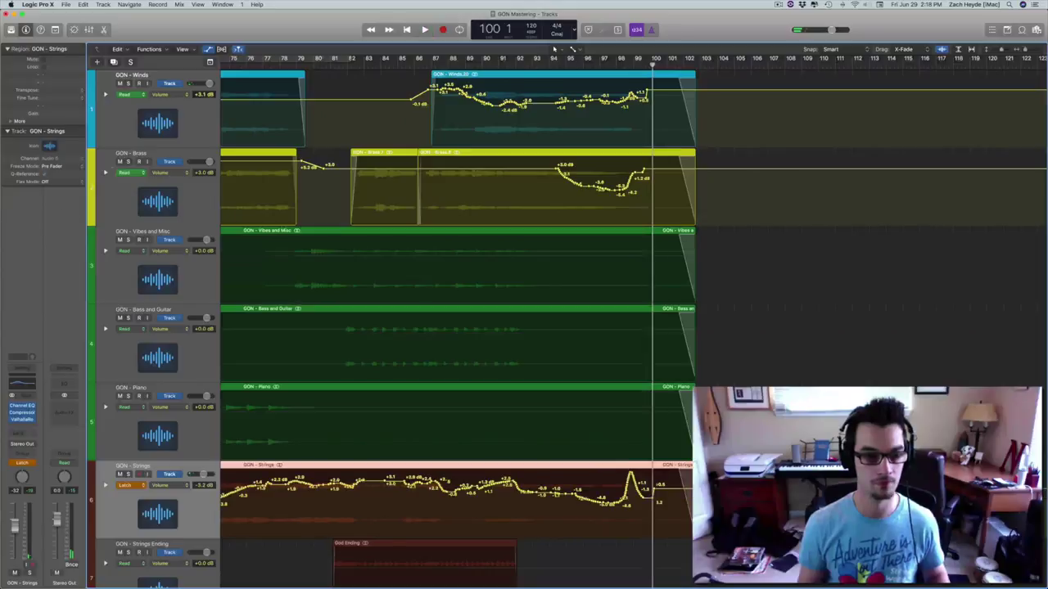
left_click(133, 486)
left_click(134, 472)
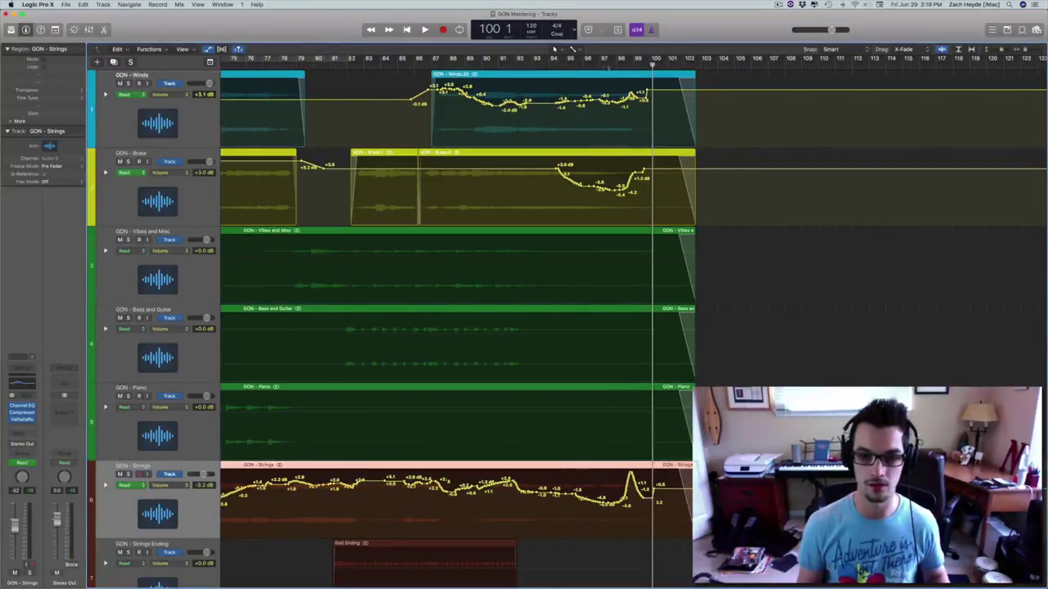
Solo the Winds track and set its Channel EQ high shelf to -9.5 dB at 10400 Hz while playing from bar 97
left_click(151, 123)
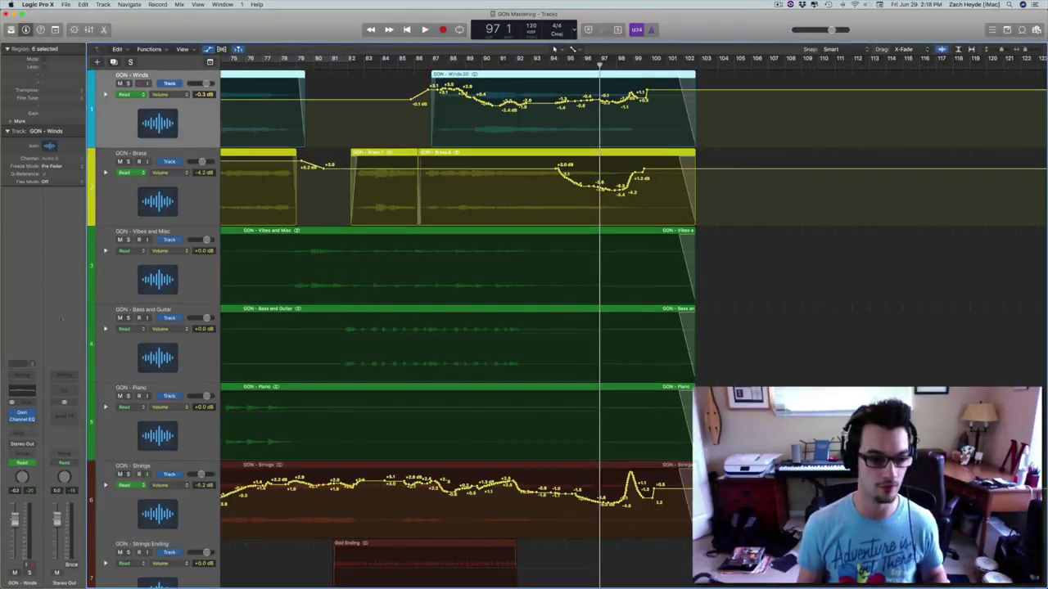
left_click(23, 418)
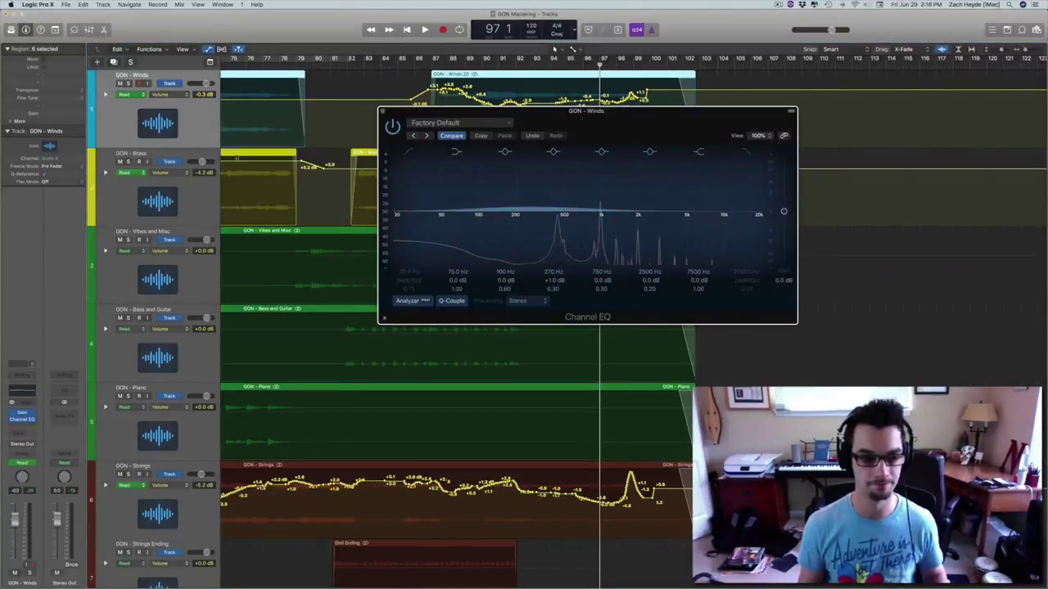
left_click(128, 83)
key("space")
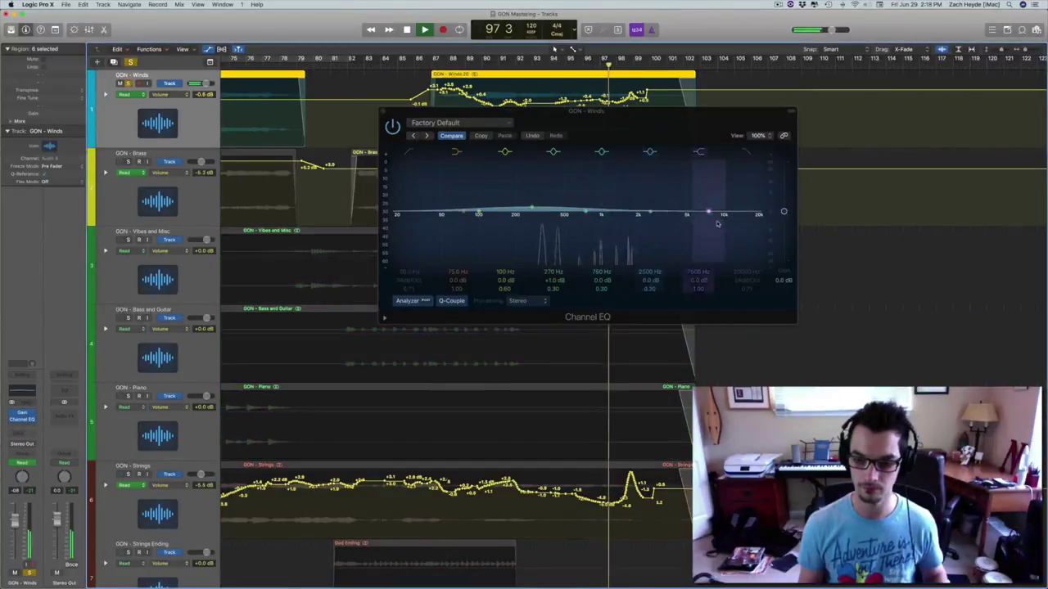
left_click_drag(719, 221, 737, 244)
scroll(306, 103, "left", 3)
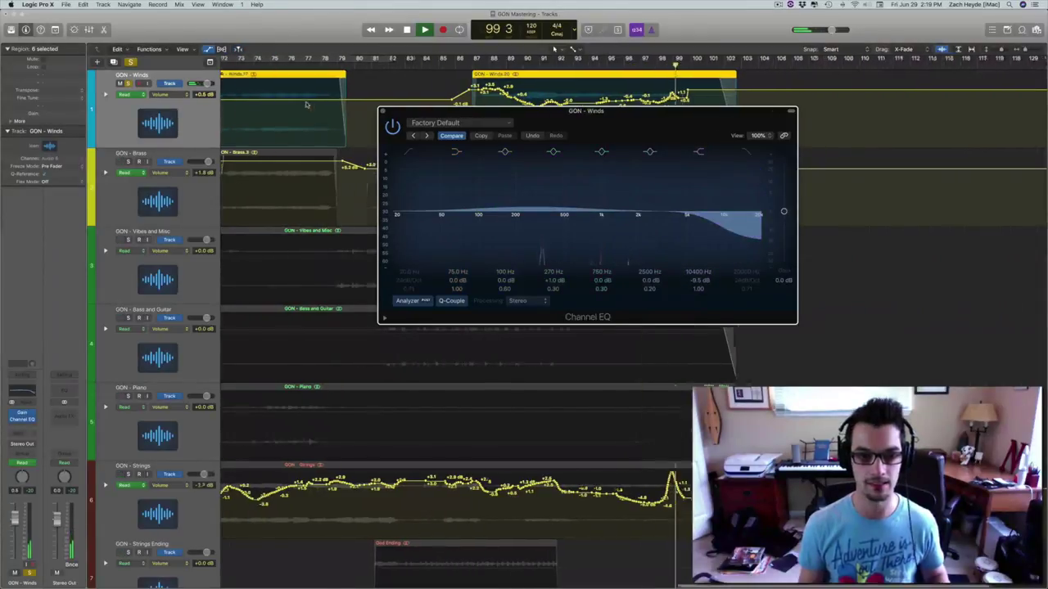
Shift the Winds Channel EQ high shelf to a higher frequency, retune the 2500 Hz band to 2250 Hz while playing from bar 75, and close the EQ
left_click(277, 66)
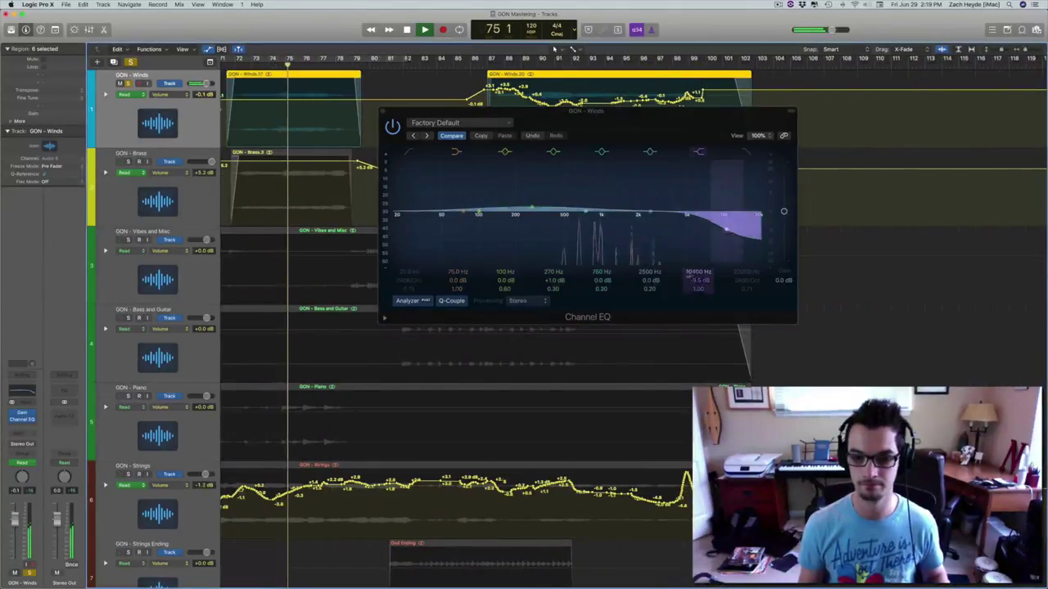
left_click_drag(727, 230, 750, 230)
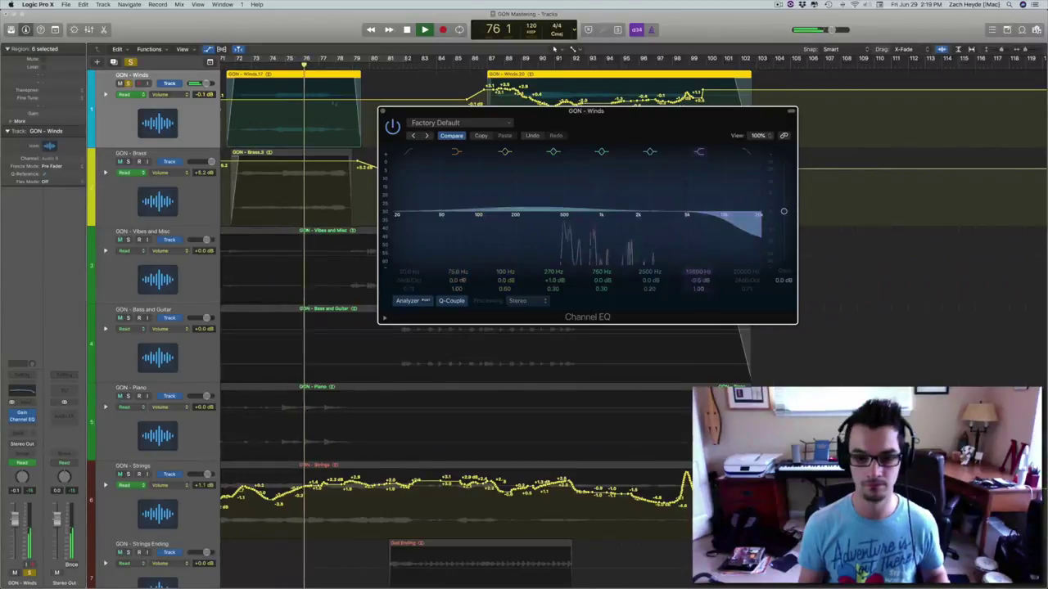
left_click_drag(653, 228, 646, 227)
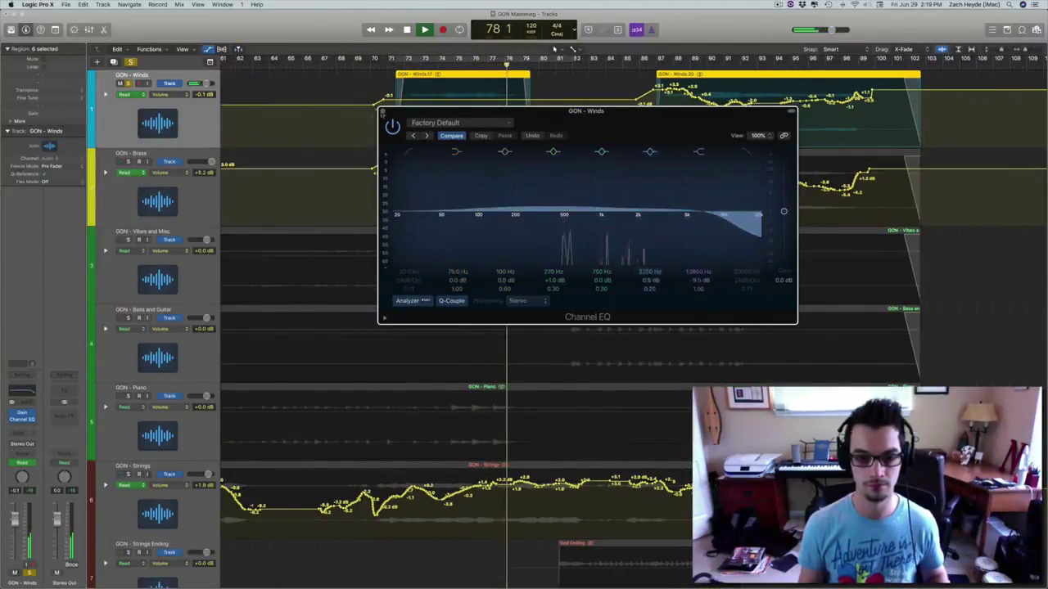
left_click(382, 111)
Play the soloed Winds from around bar 42 and solo the Brass track alongside it
scroll(382, 113, "left", 10)
left_click(469, 65)
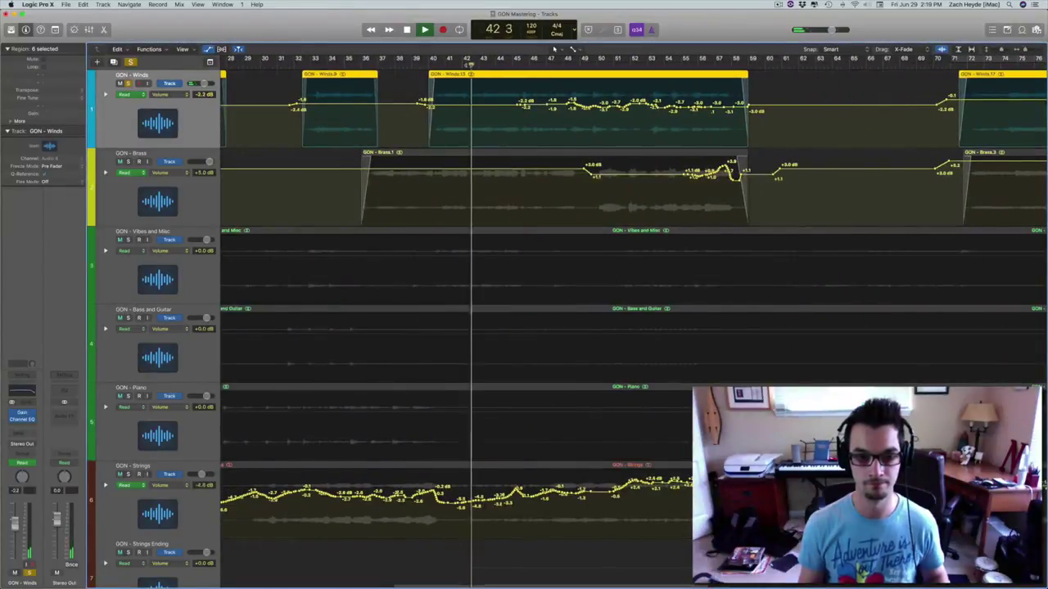
scroll(394, 227, "left", 3)
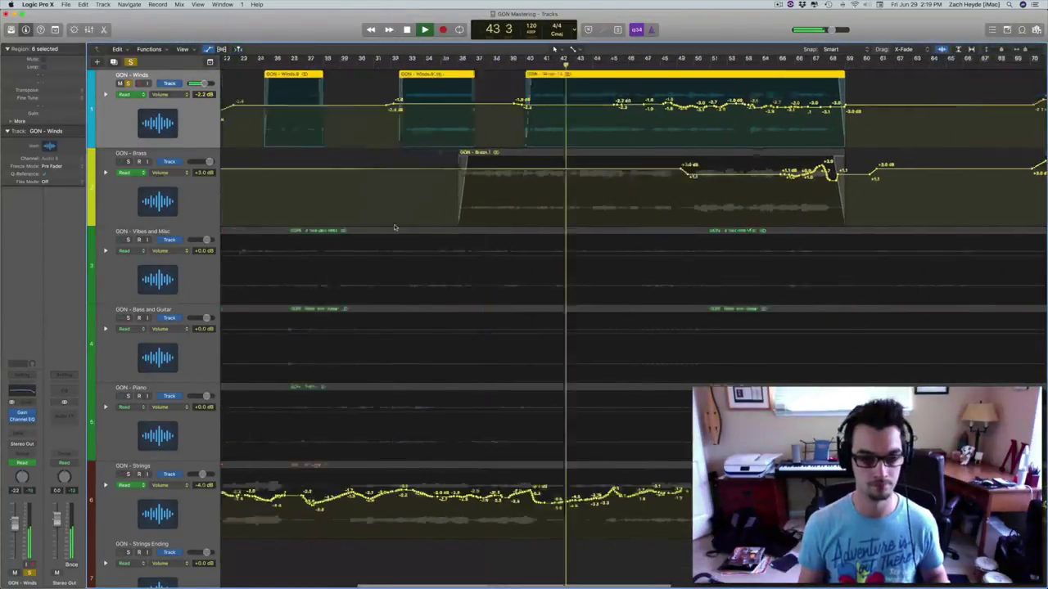
scroll(250, 211, "left", 5)
scroll(249, 211, "right", 1)
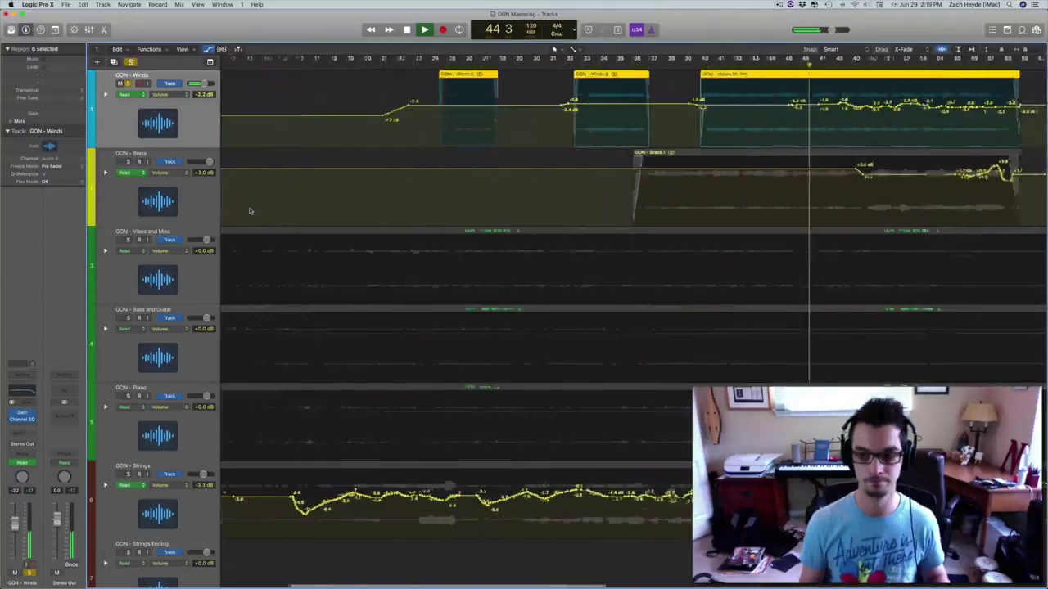
scroll(250, 211, "left", 6)
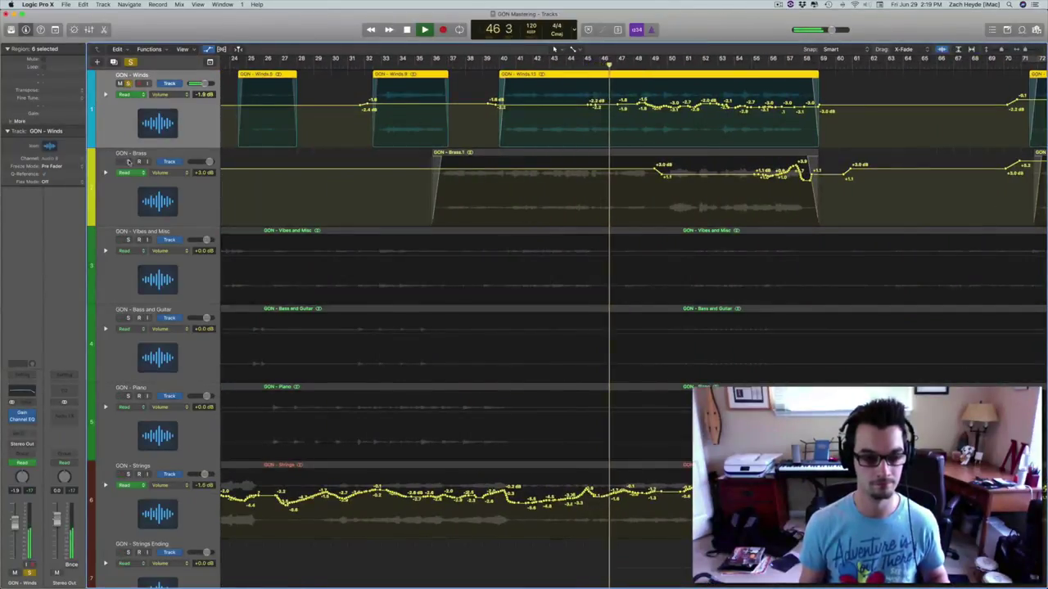
left_click(136, 210)
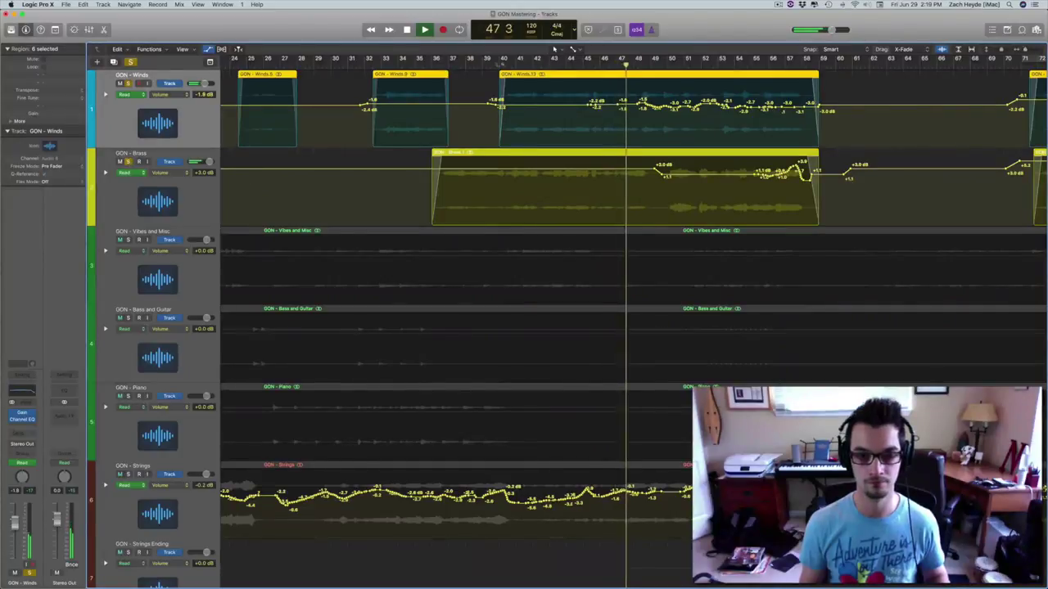
Add Brass volume automation points just before the region at bar 36 and raise the level from there to +3.9 dB
left_click(420, 168)
left_click(397, 168)
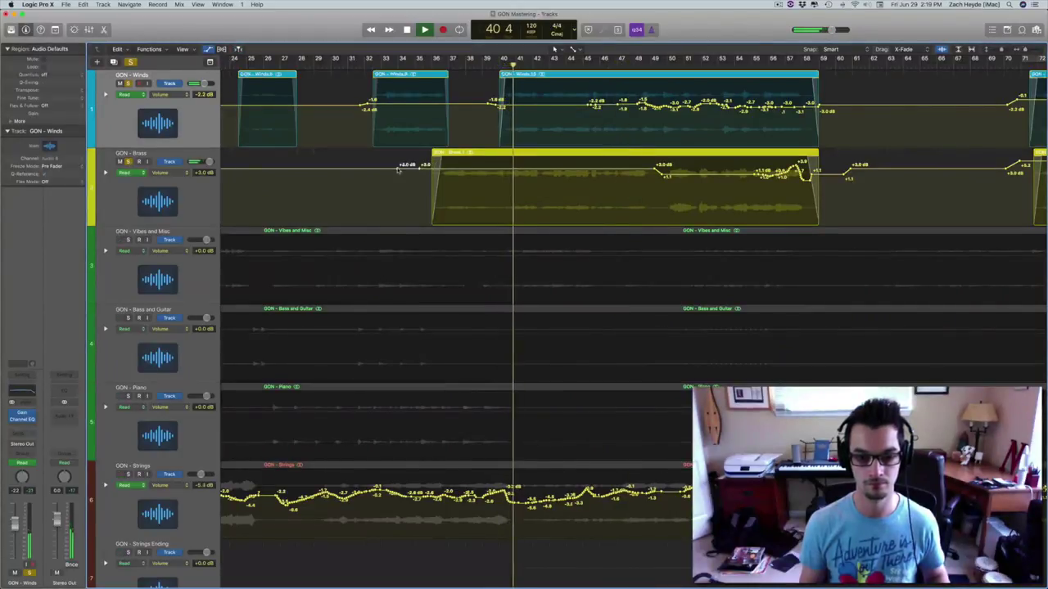
left_click_drag(446, 169, 446, 169)
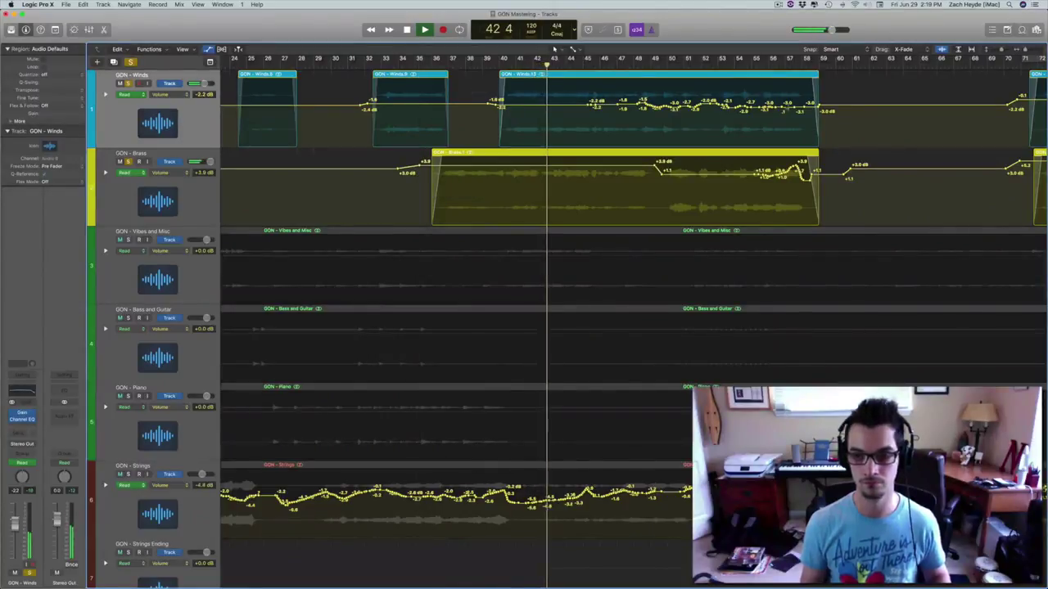
Lower the Winds volume automation from bar 37 to bar 61 by about 0.5 dB and readjust its points near bar 40 and bar 48
left_click(852, 105)
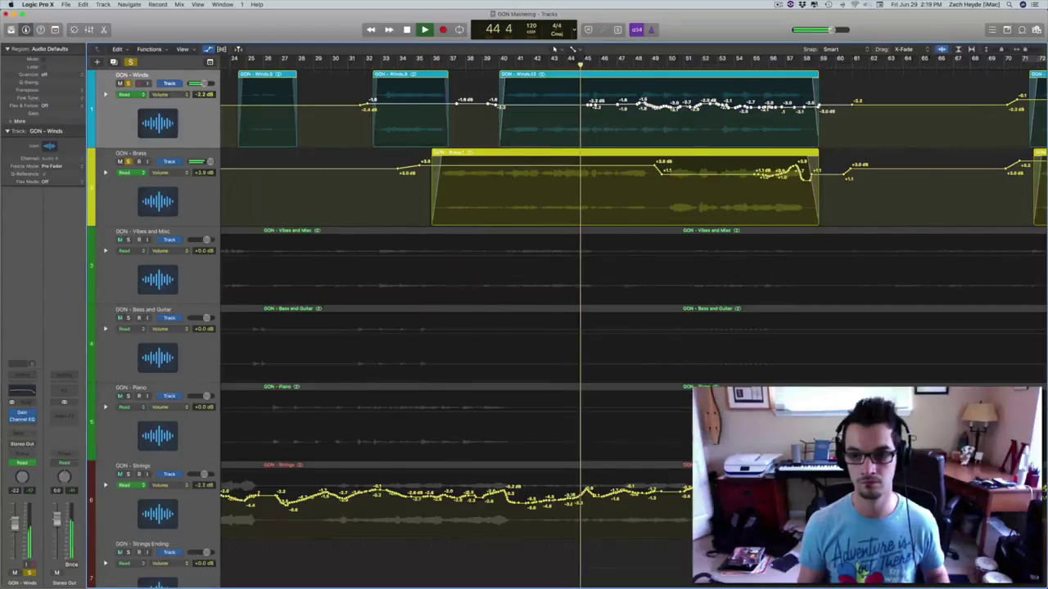
mouse_move(609, 106)
left_mouse_down()
mouse_move(603, 119)
mouse_move(604, 104)
left_mouse_up()
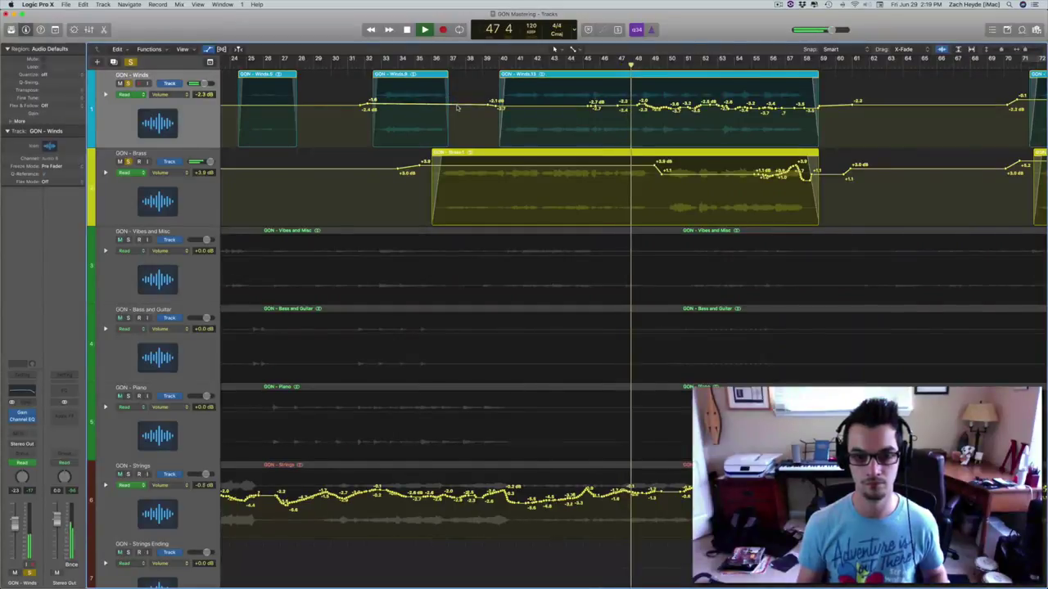
left_click(491, 102)
left_click_drag(492, 101, 492, 100)
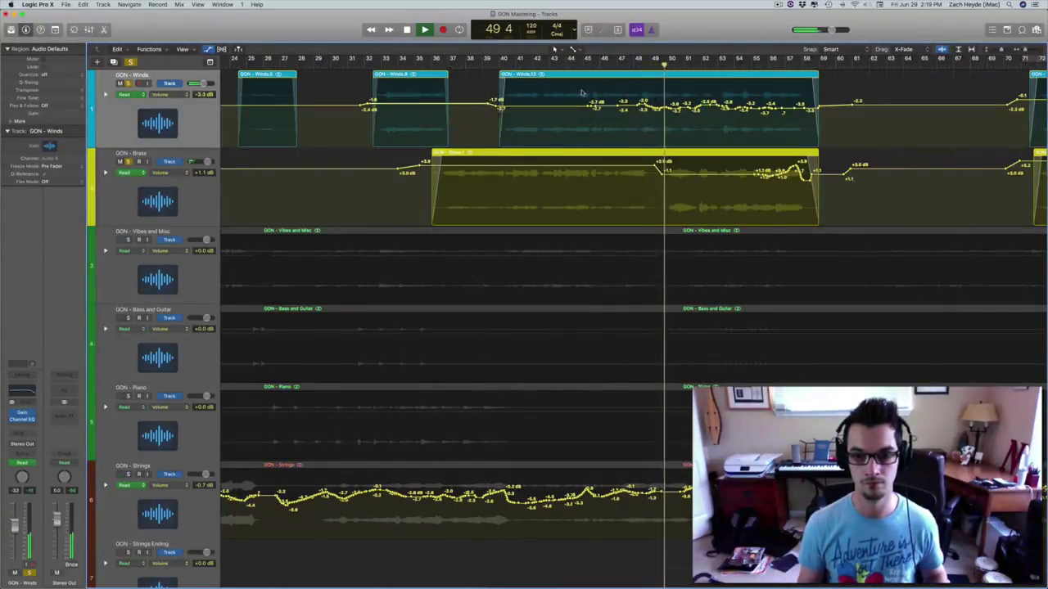
left_click_drag(633, 108, 613, 111)
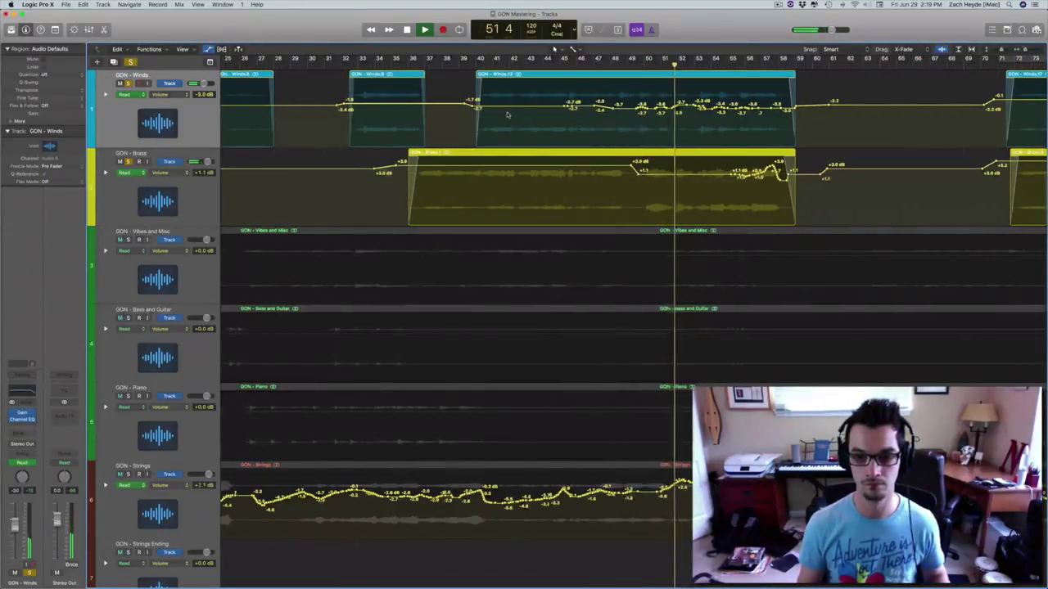
Hide the automation lanes, stop playback, clear all solos and return the playhead to bar 1
key("a")
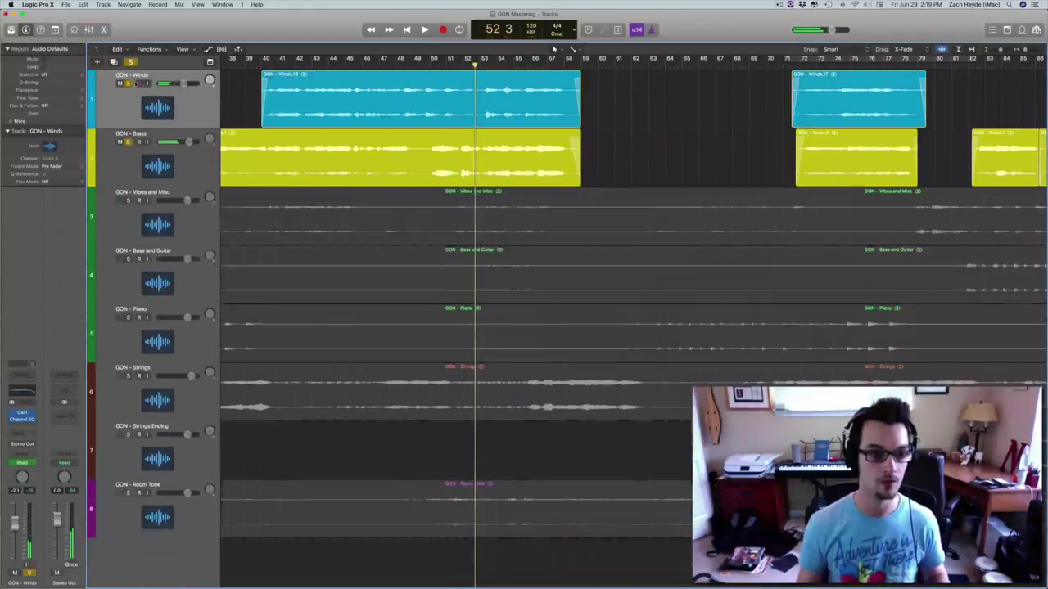
key("space")
left_click(130, 62)
key("Return")
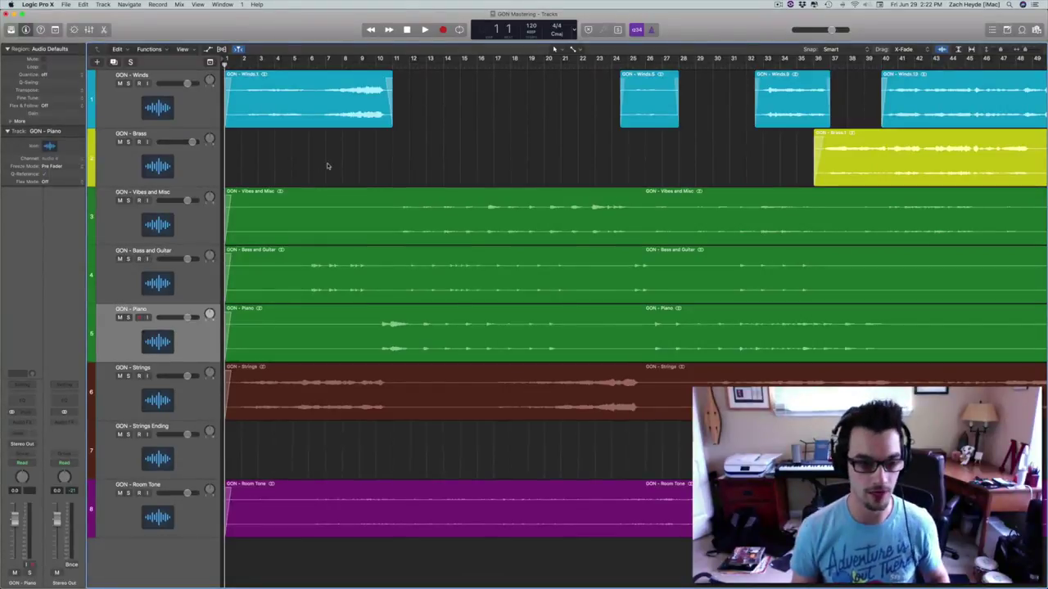
Trim the silent start of the Vibes and Misc region so it begins at about bar 10, beat 4
left_click(266, 189)
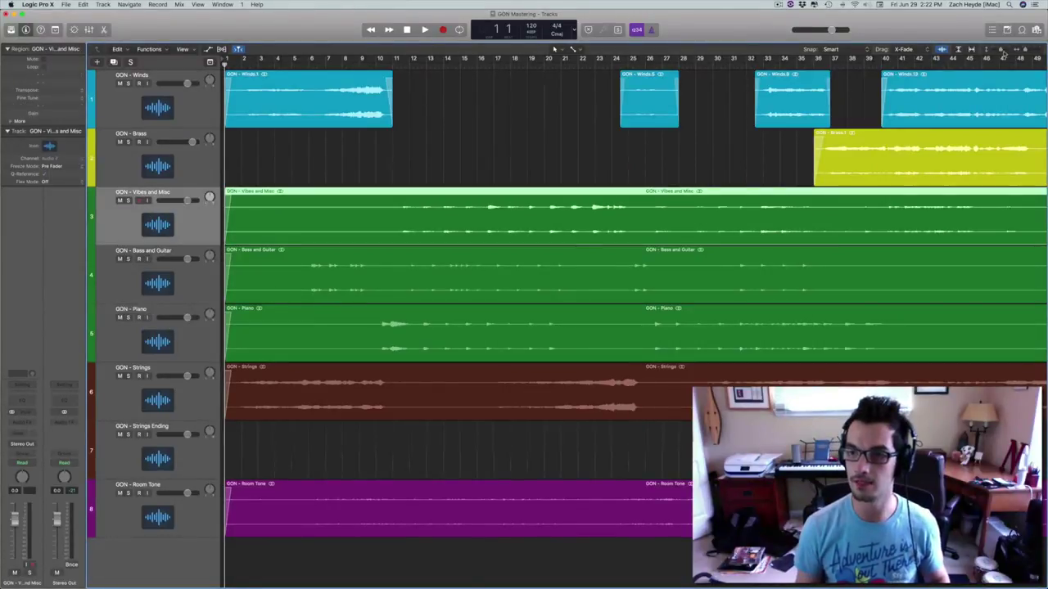
key("super+Down")
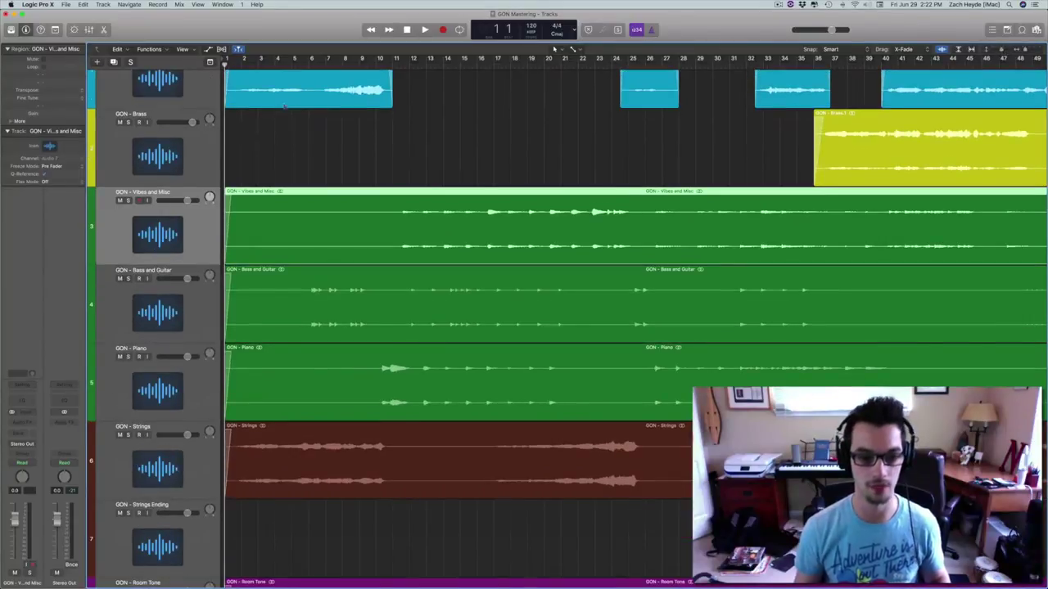
left_click(392, 64)
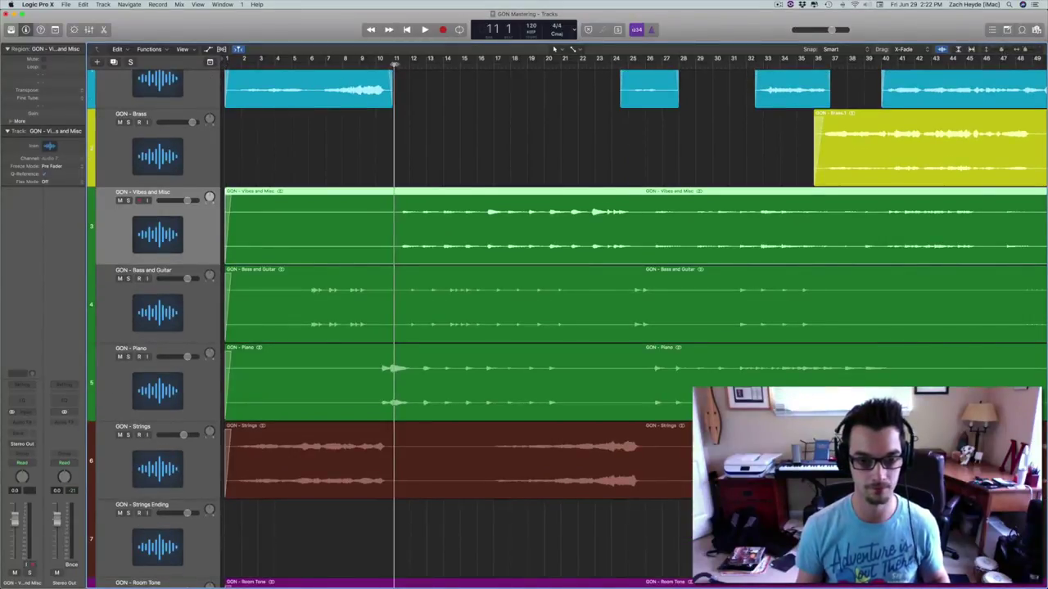
left_click(392, 64)
key("super+[")
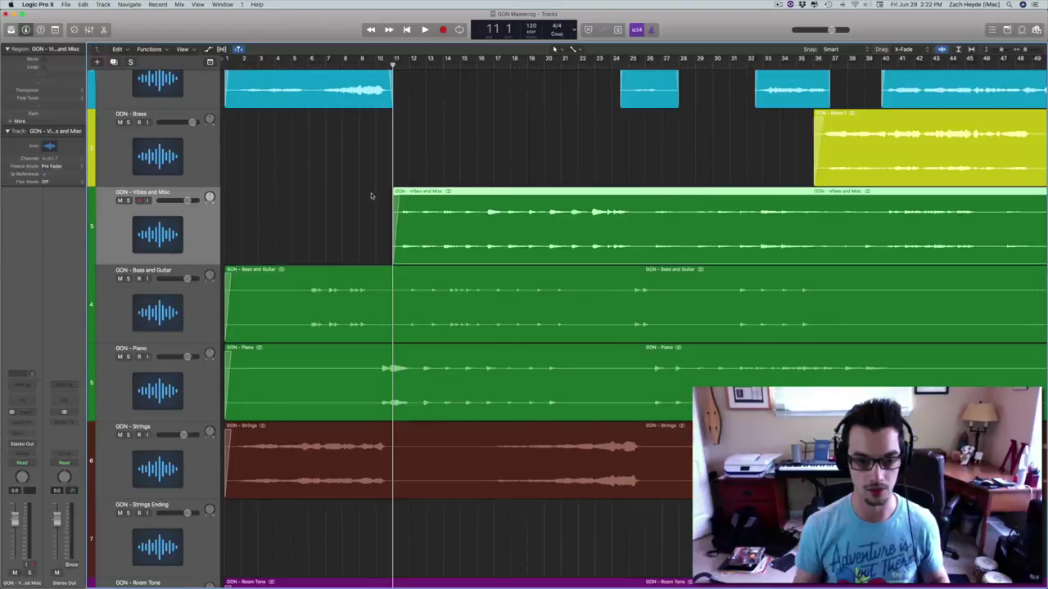
left_click_drag(392, 260, 388, 260)
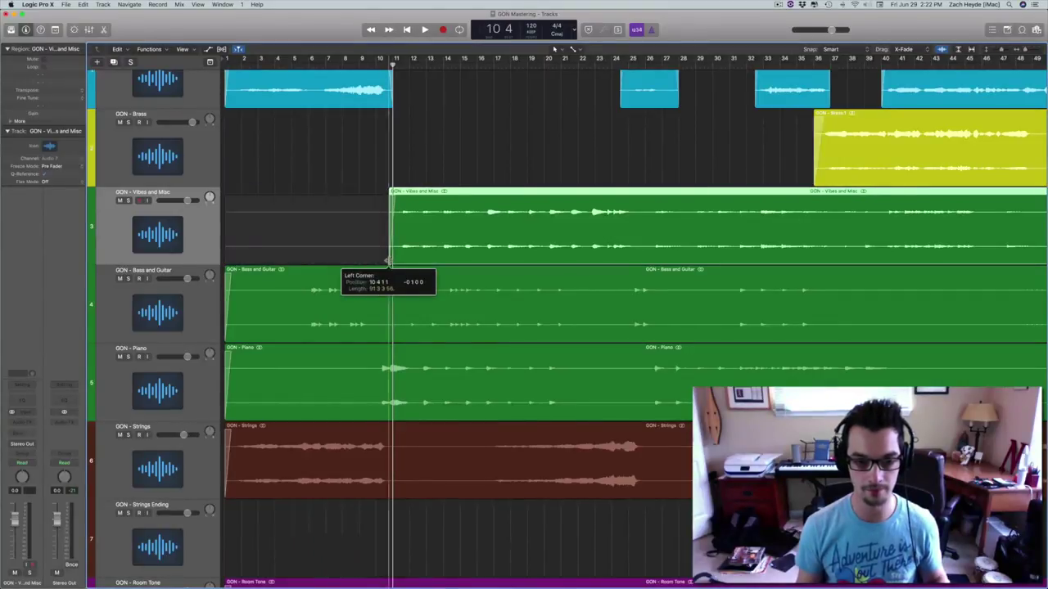
left_click(298, 229)
Examine the Vibes and Misc region through to its end around bar 97, and return to its beginning
scroll(546, 123, "right", 5)
scroll(452, 167, "right", 6)
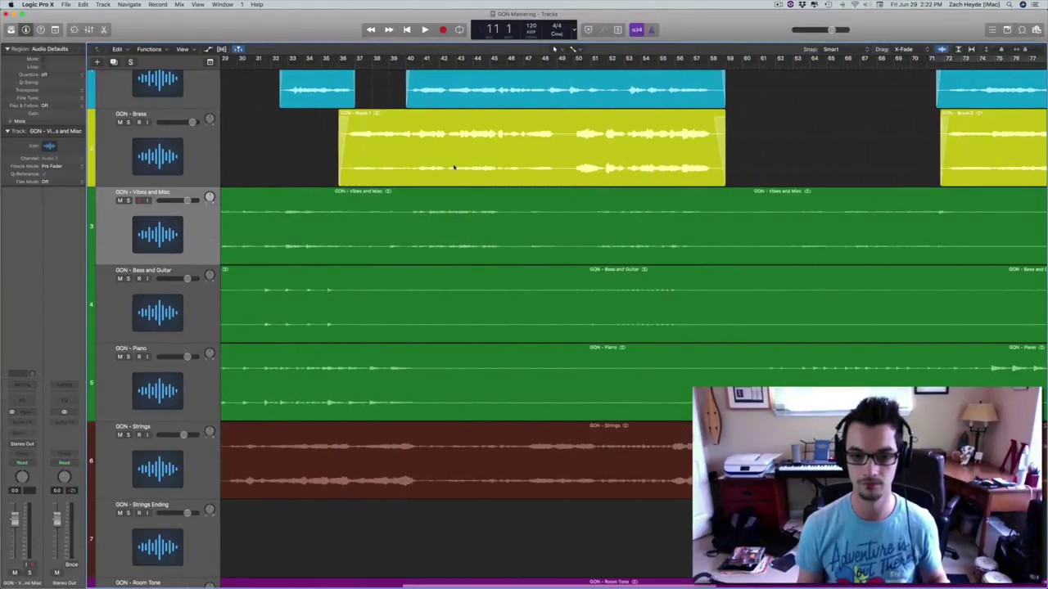
scroll(696, 96, "right", 4)
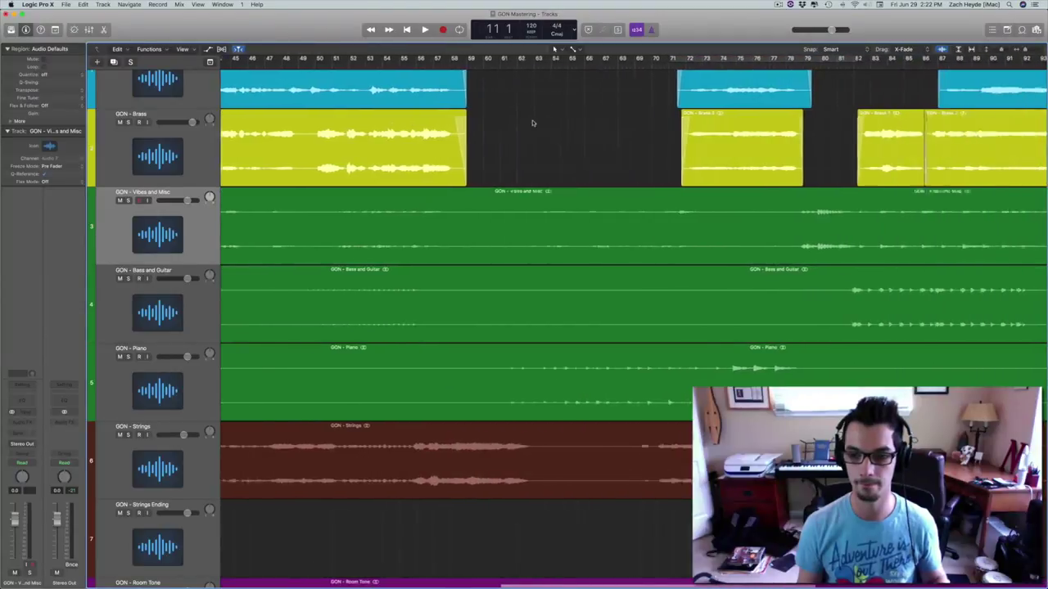
scroll(532, 123, "right", 10)
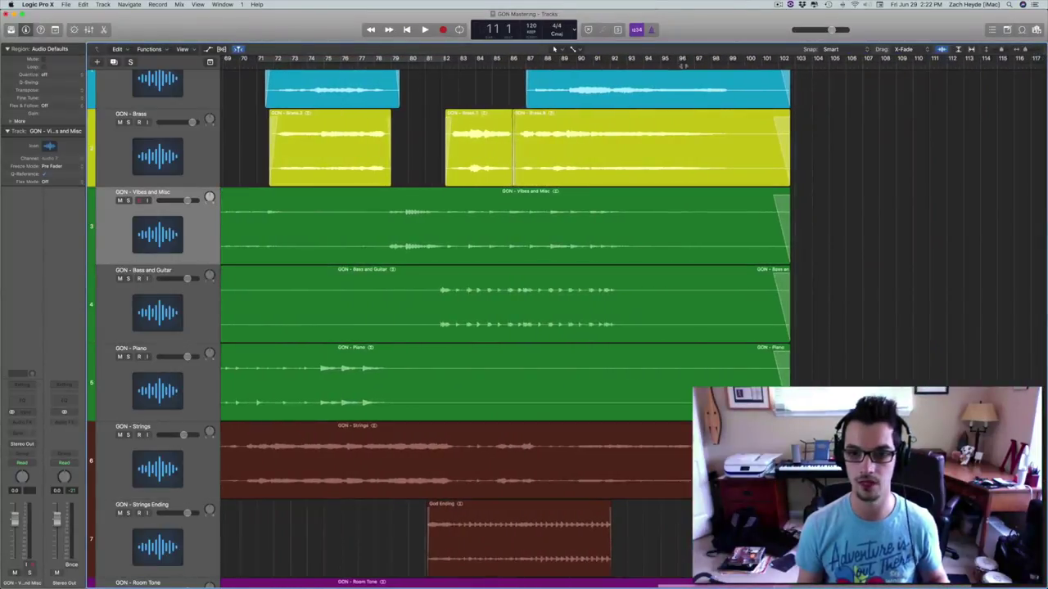
left_click(691, 234)
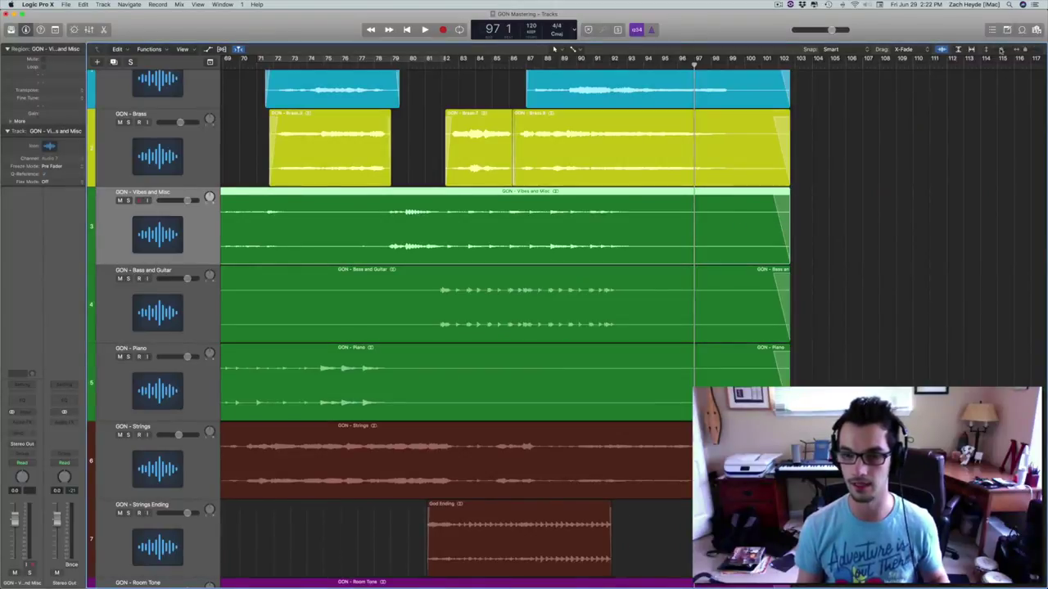
key("super+Down")
key("shift+Return")
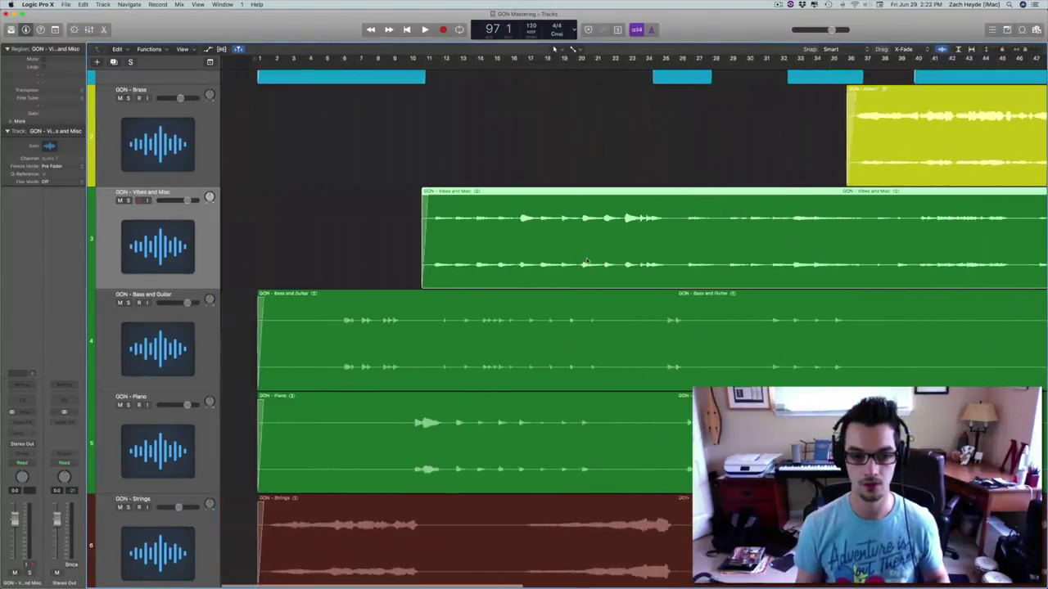
left_click(293, 192)
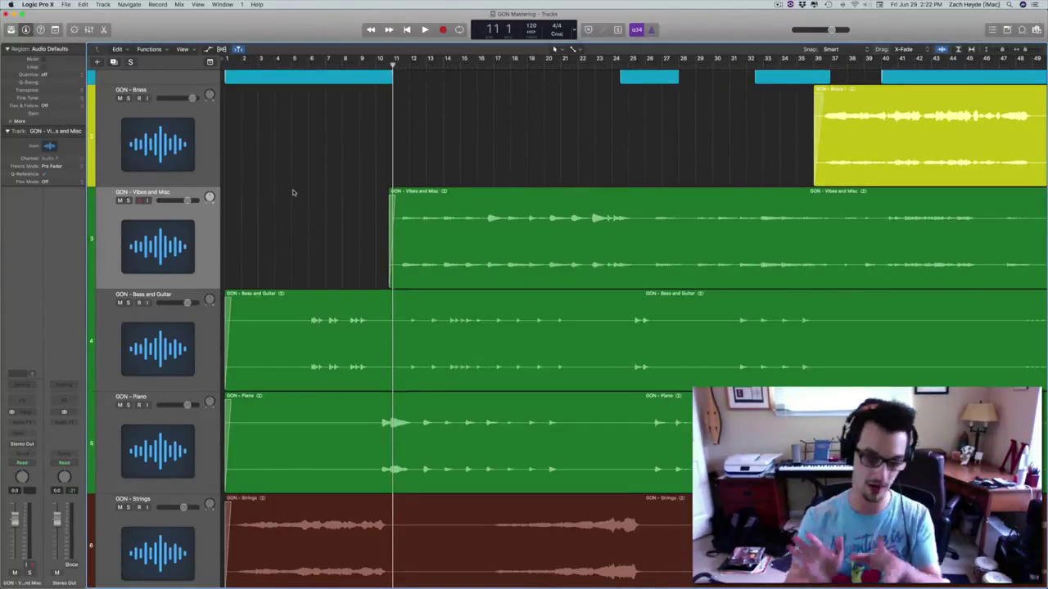
Play the mix from bar 10 and raise the Vibes and Misc track volume to +4.0 dB
left_click(375, 64)
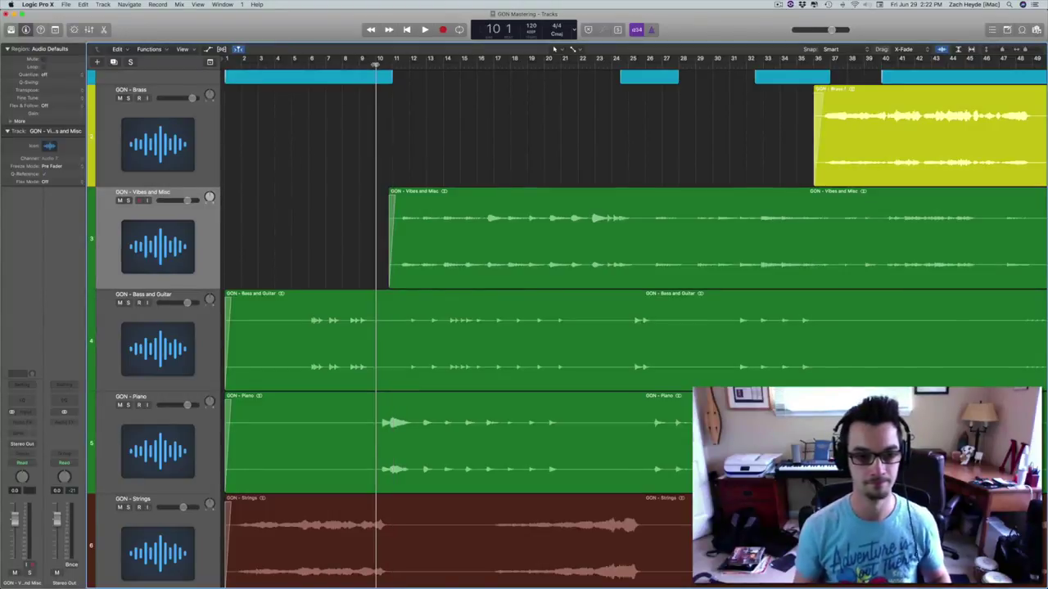
scroll(320, 246, "up", 2)
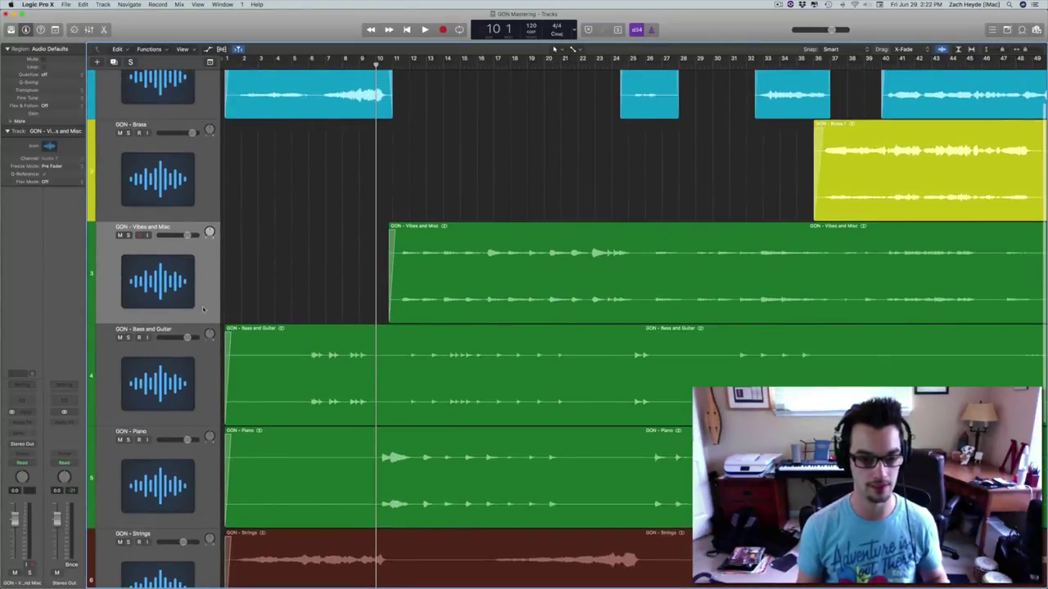
key("space")
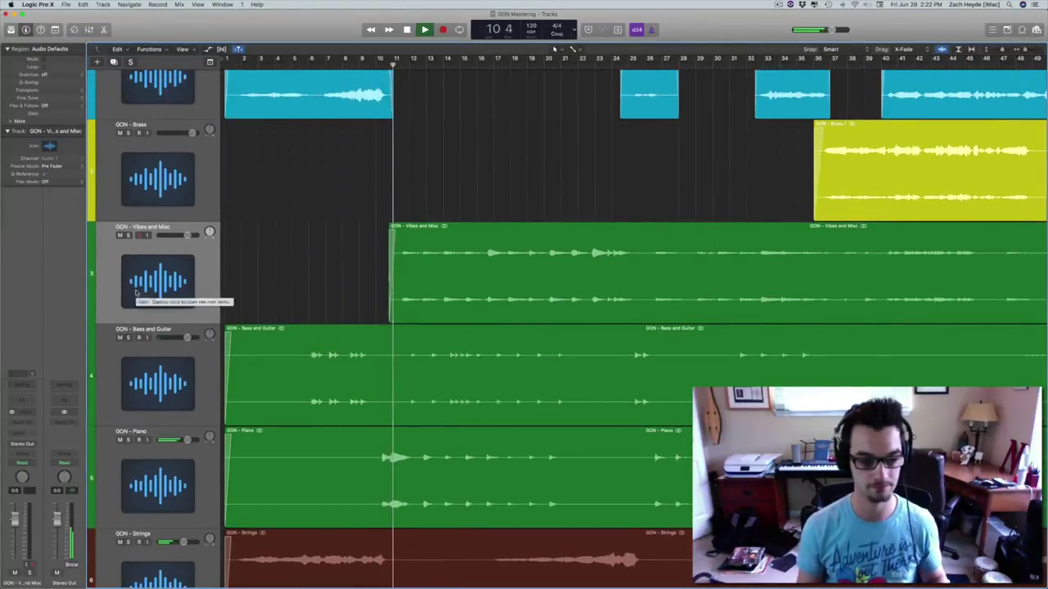
left_click(180, 285)
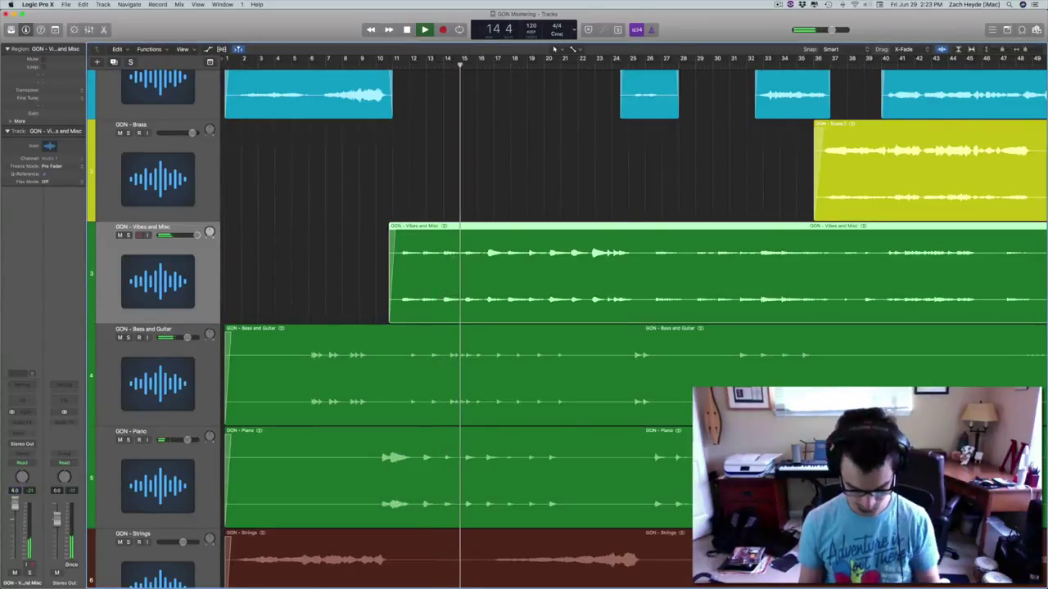
Add a Channel EQ to the Vibes and Misc track and boost its 250 Hz band by about 2 dB
left_click(18, 404)
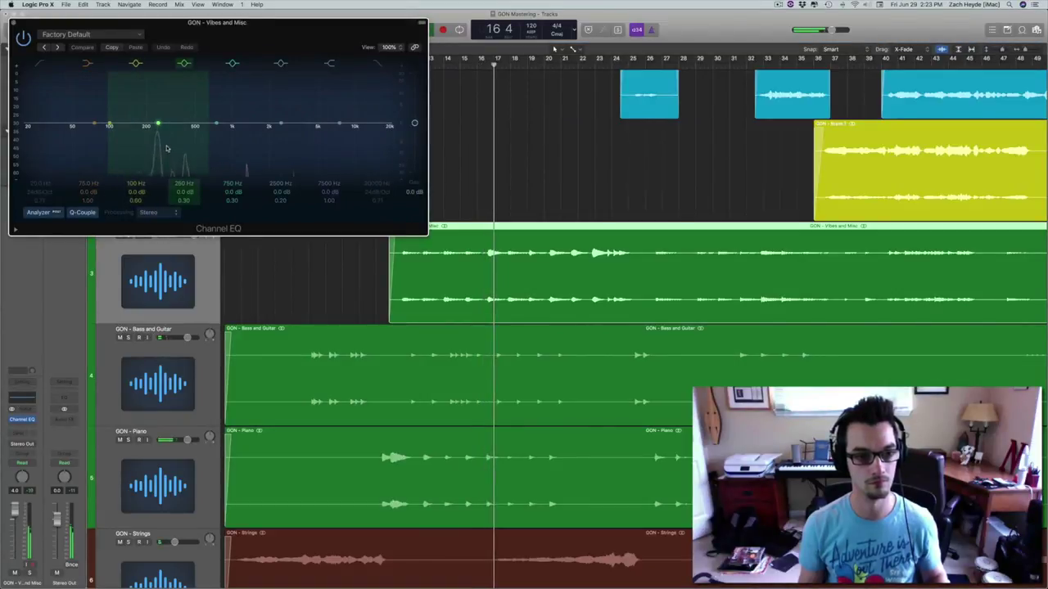
left_click_drag(173, 176, 166, 144)
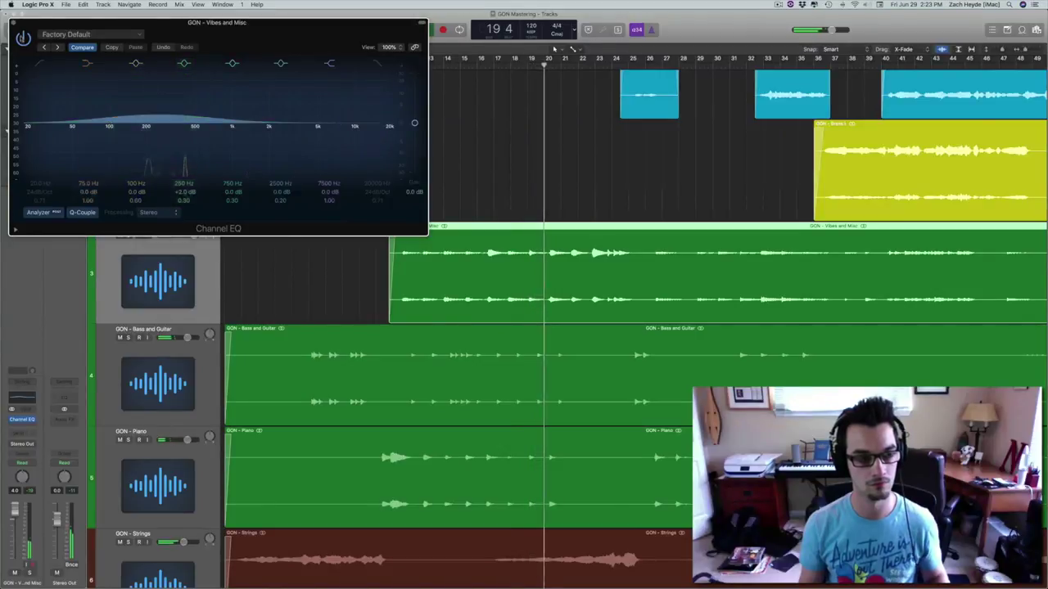
left_click(13, 23)
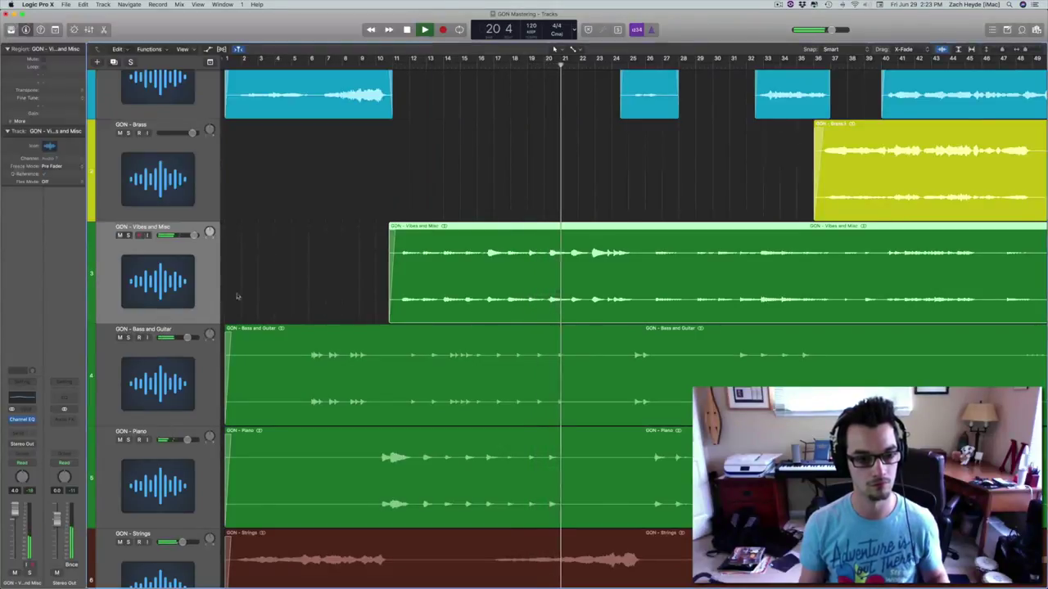
left_click(336, 282)
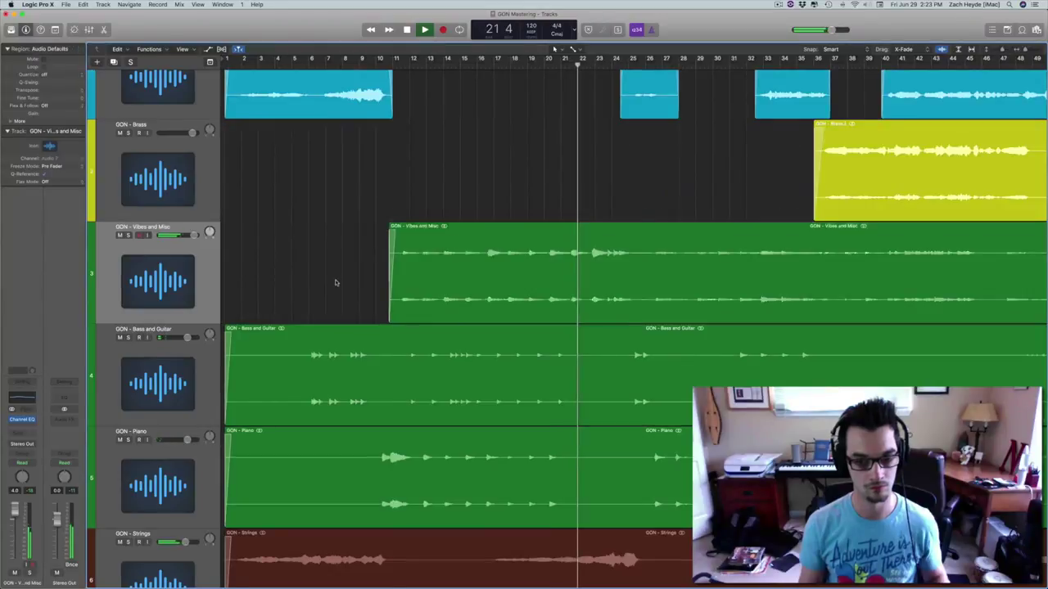
Show volume automation and lower the Vibes and Misc level from +4.0 dB at bar 19 to about +0.2 dB at bar 21
scroll(335, 282, "right", 6)
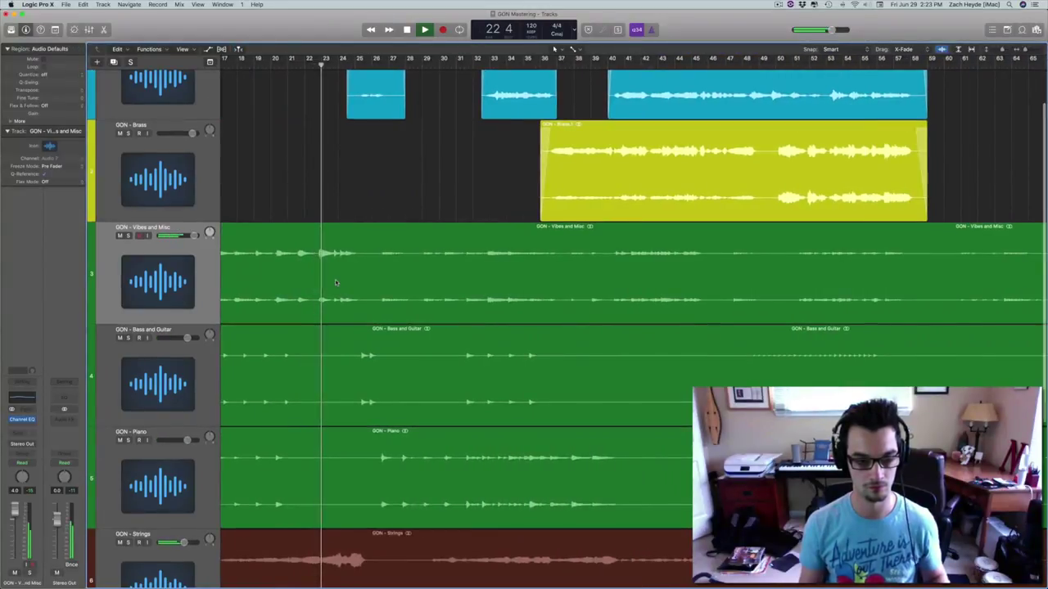
scroll(335, 282, "left", 3)
key("a")
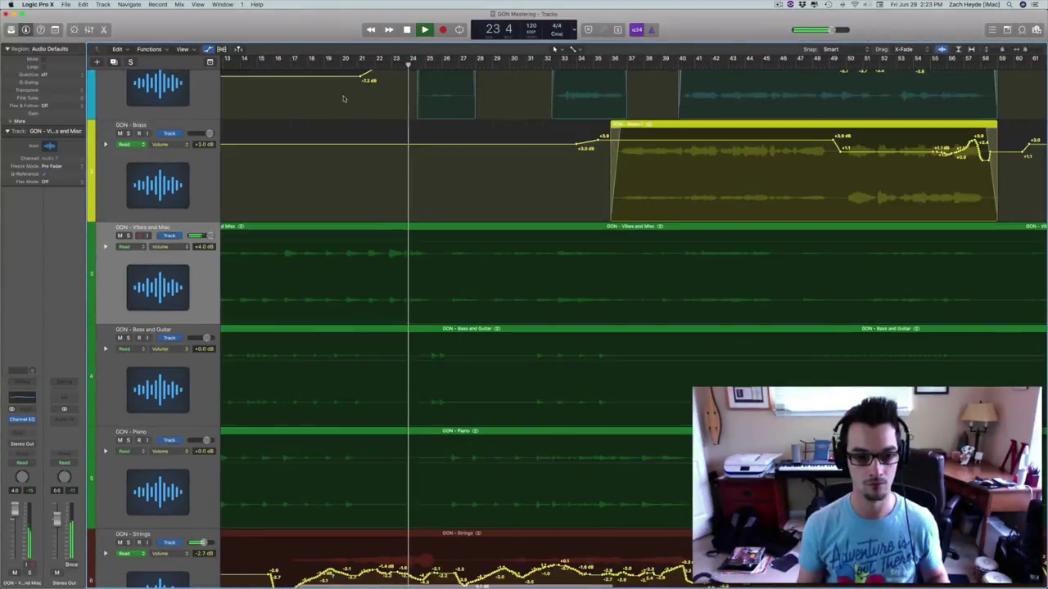
left_click(332, 65)
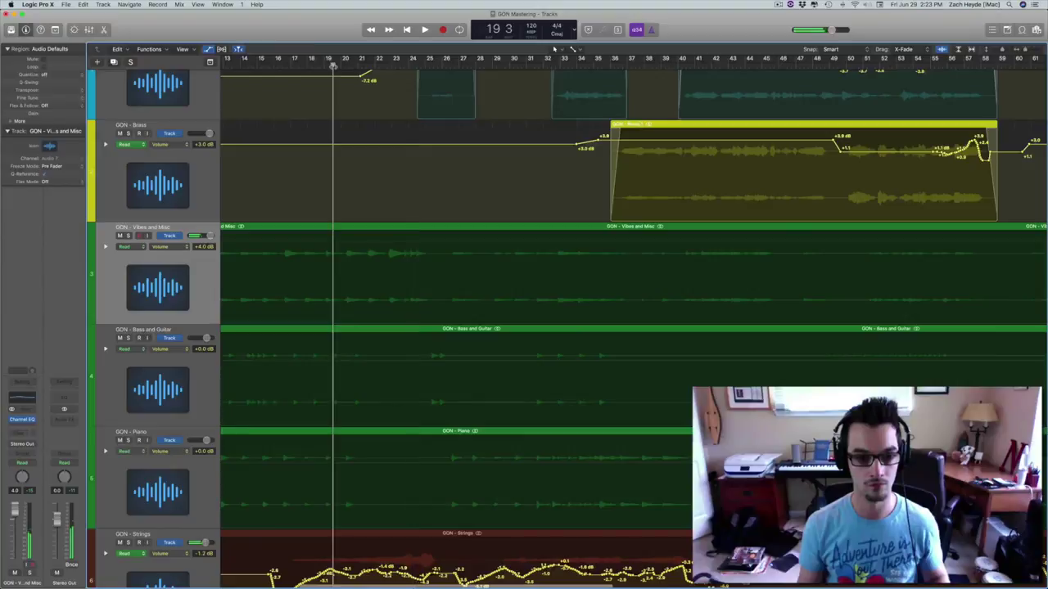
left_click(346, 243)
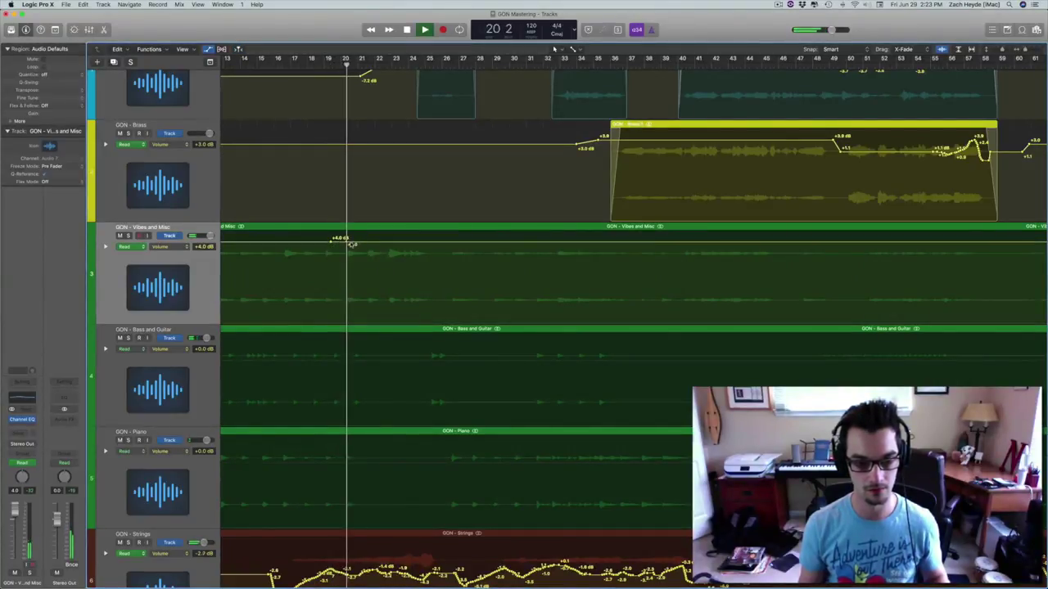
left_click_drag(360, 243, 384, 259)
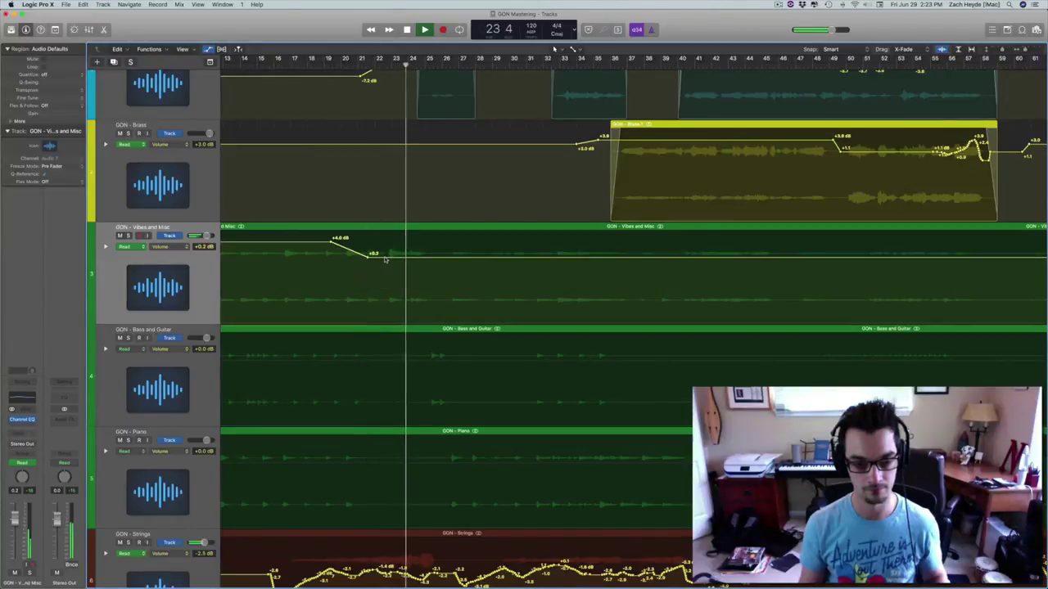
Add volume points around bars 25 and 26 on Vibes and Misc and raise the level after them to about +2.6 dB
left_click(444, 258)
left_click(426, 259)
left_click_drag(464, 260, 462, 247)
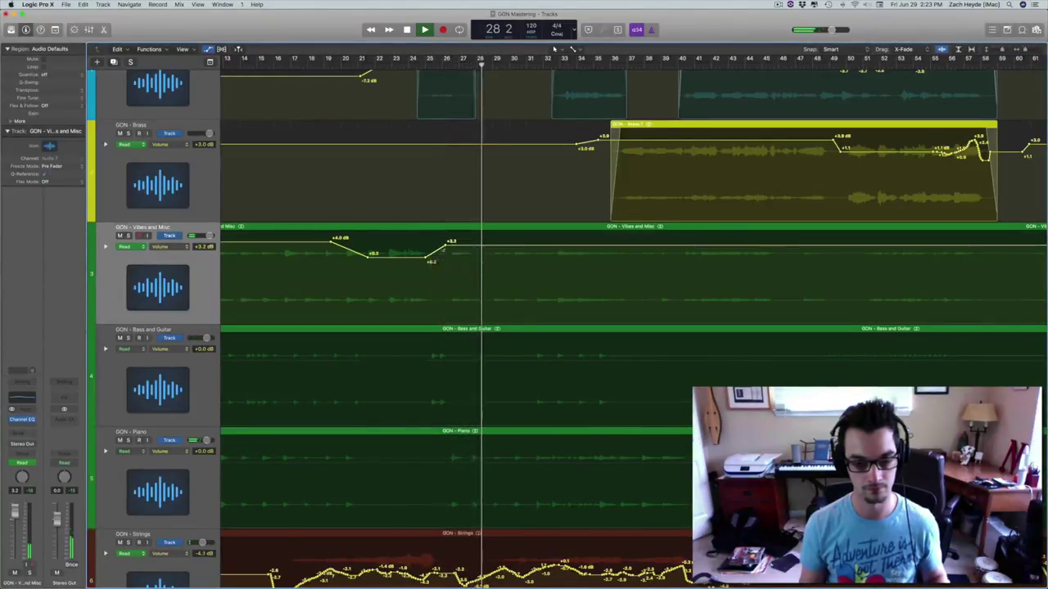
left_click_drag(330, 248, 328, 251)
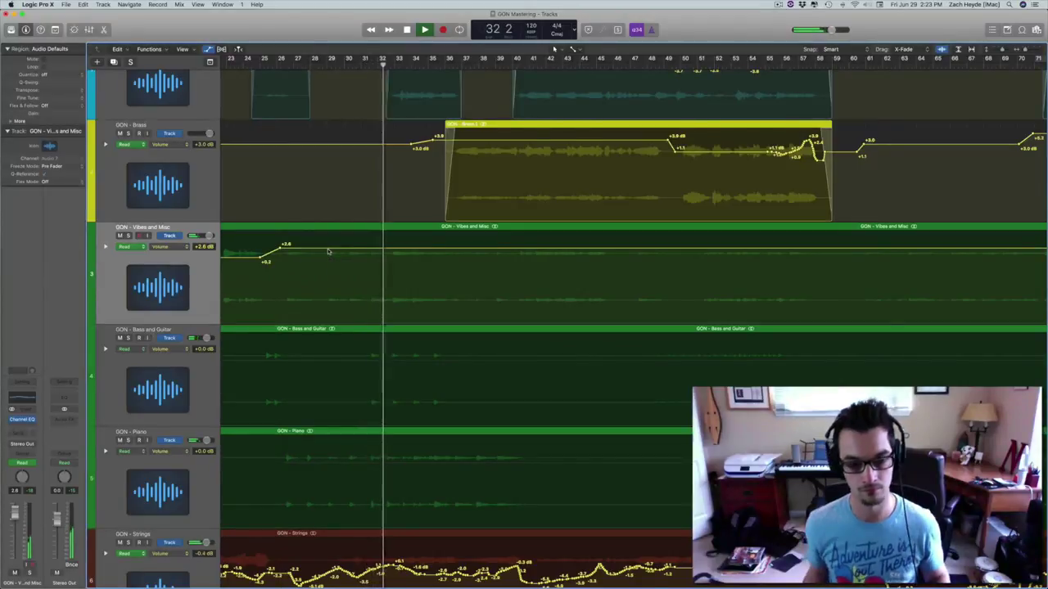
Set the 250 Hz band gain in the Vibes and Misc Channel EQ to +1.5 dB and close the EQ
left_click(22, 419)
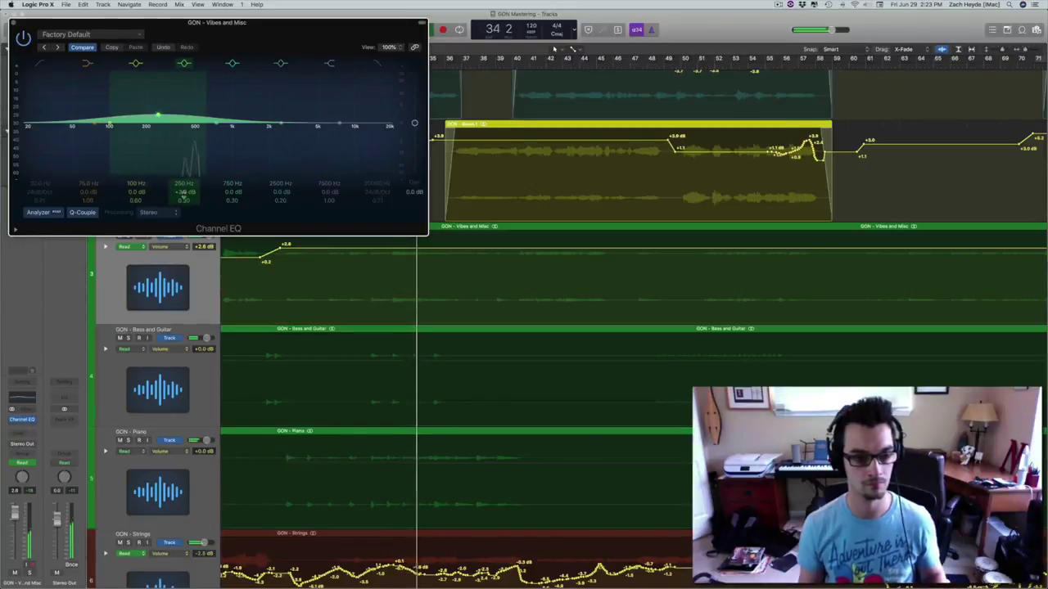
type("1.5")
key("Return")
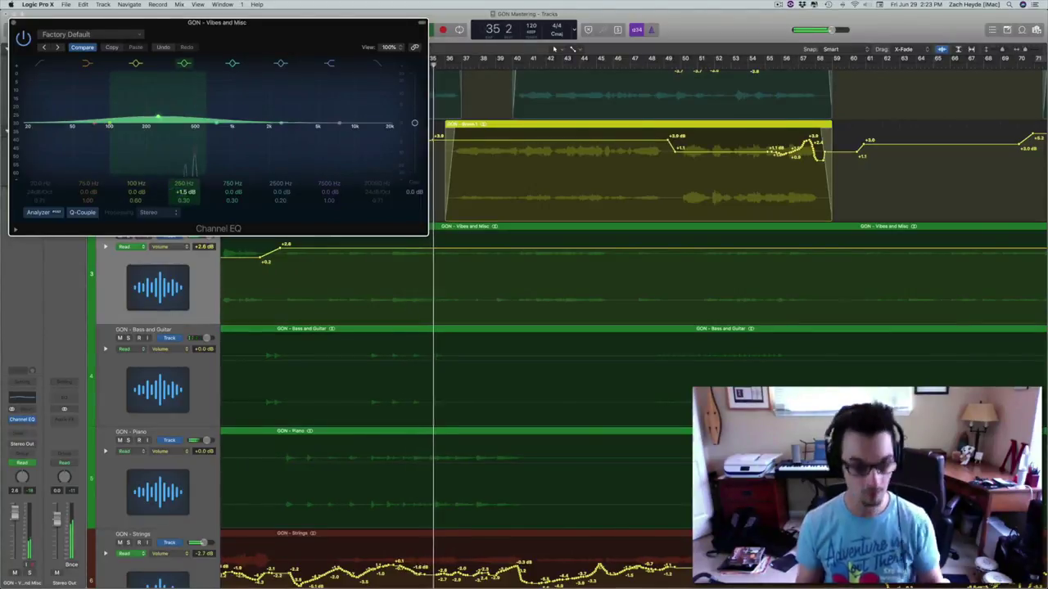
left_click(13, 22)
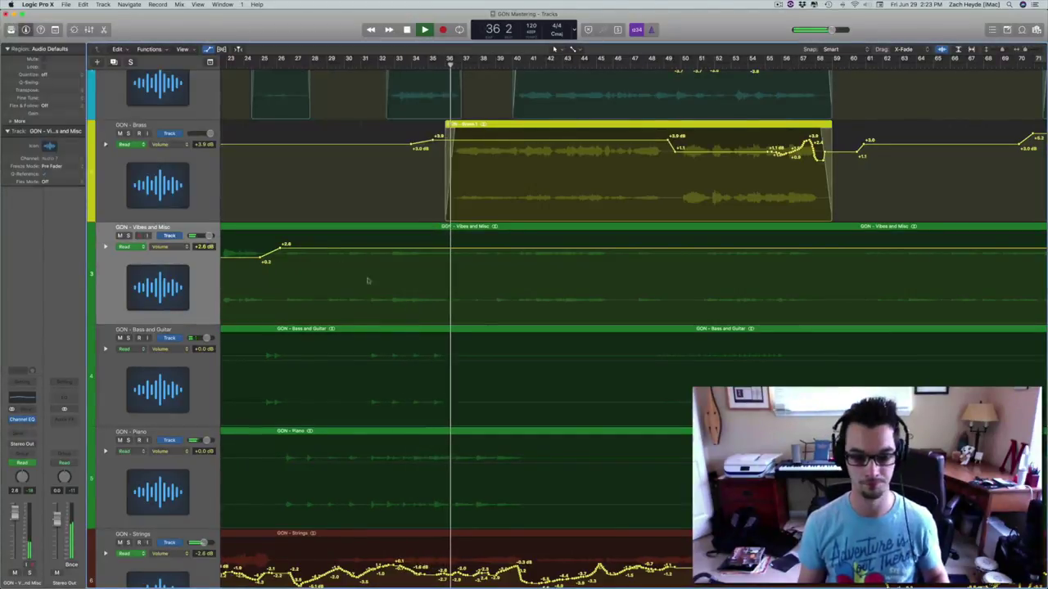
Add Vibes and Misc volume points near bars 36 and 40, lowering the level from bar 40 onward to about +2.1 dB
left_click(455, 248)
left_click_drag(457, 250, 513, 248)
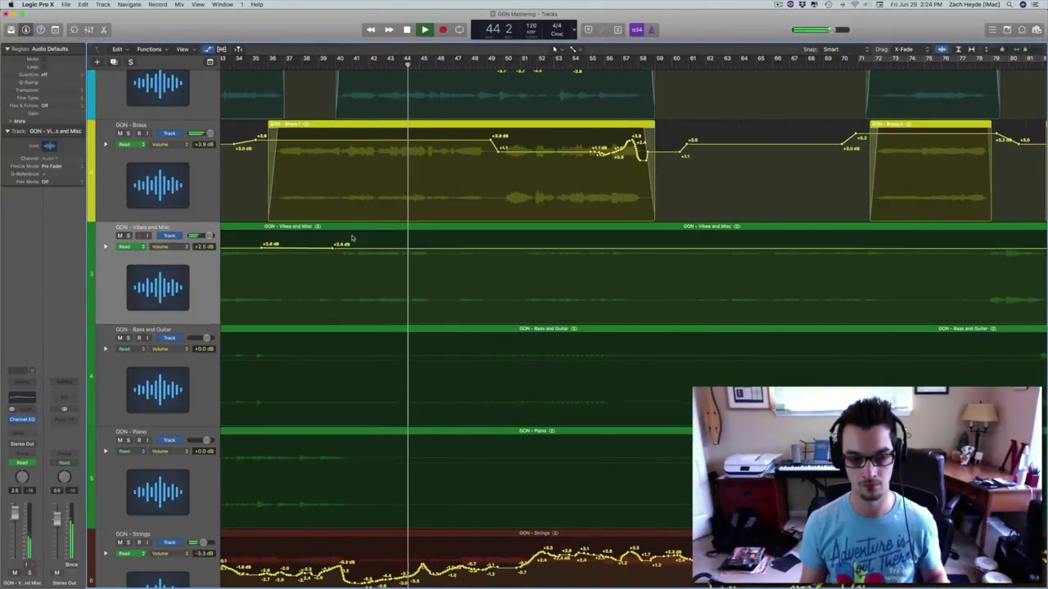
scroll(352, 238, "up", 3)
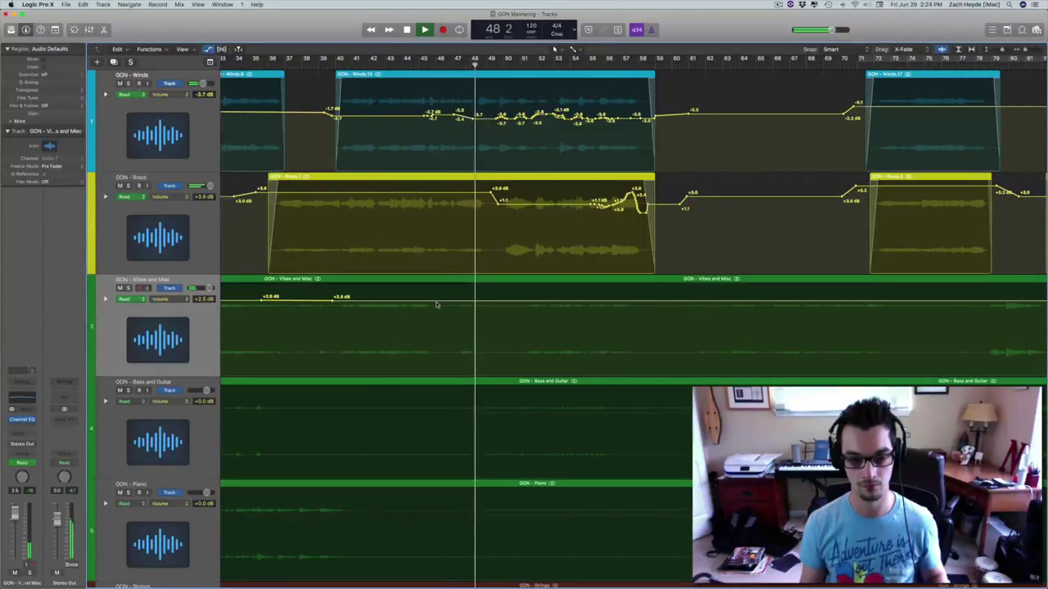
left_click_drag(442, 301, 436, 307)
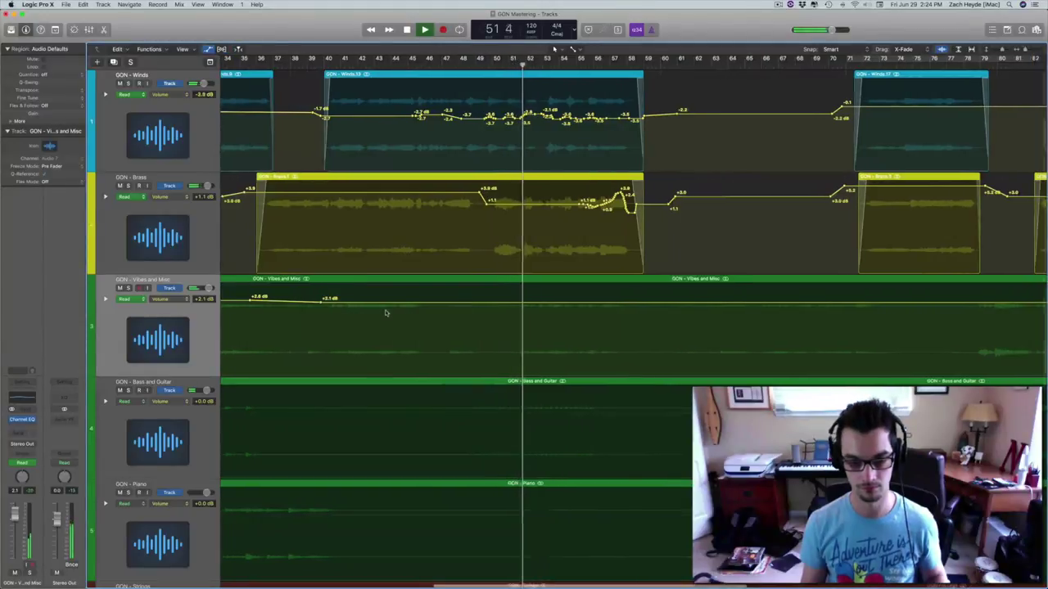
Raise the Vibes and Misc volume automation to +4.0 dB between about bars 50 and 59, returning to +2.1 dB after it
left_click(504, 304)
left_click(496, 303)
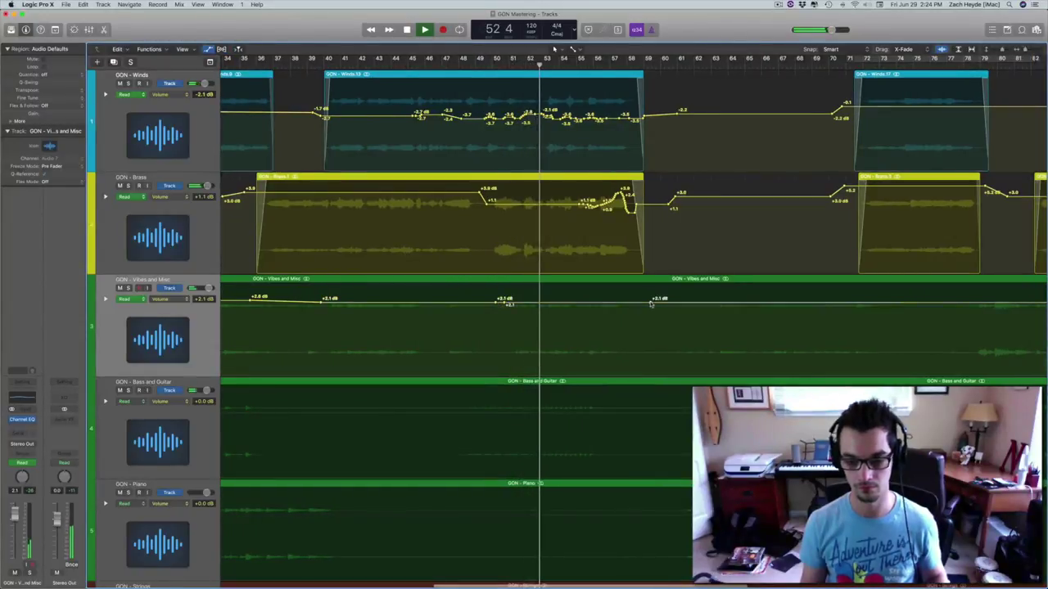
left_click_drag(605, 302, 608, 295)
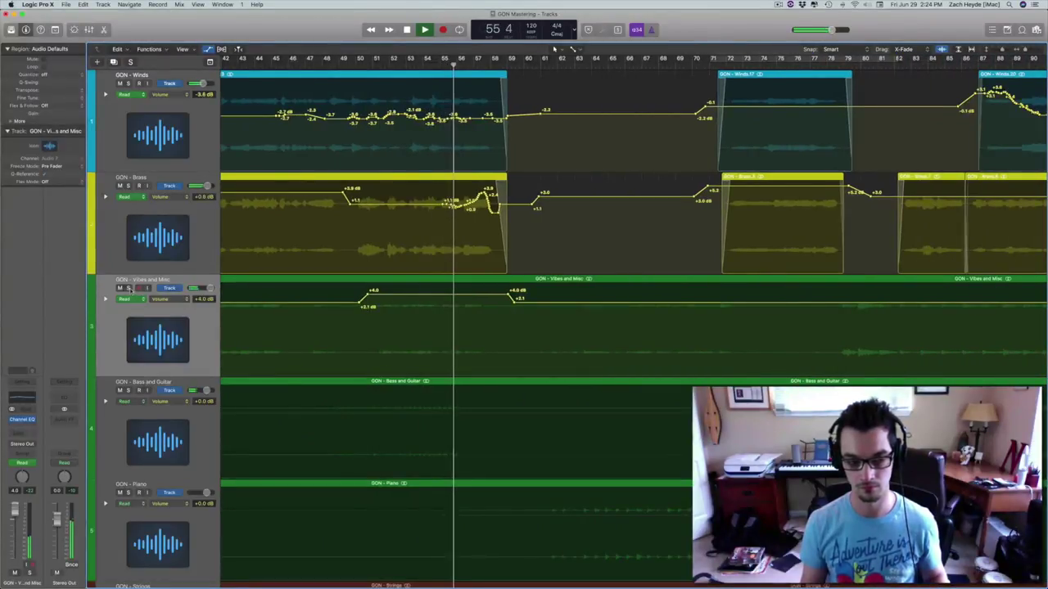
scroll(283, 304, "down", 4)
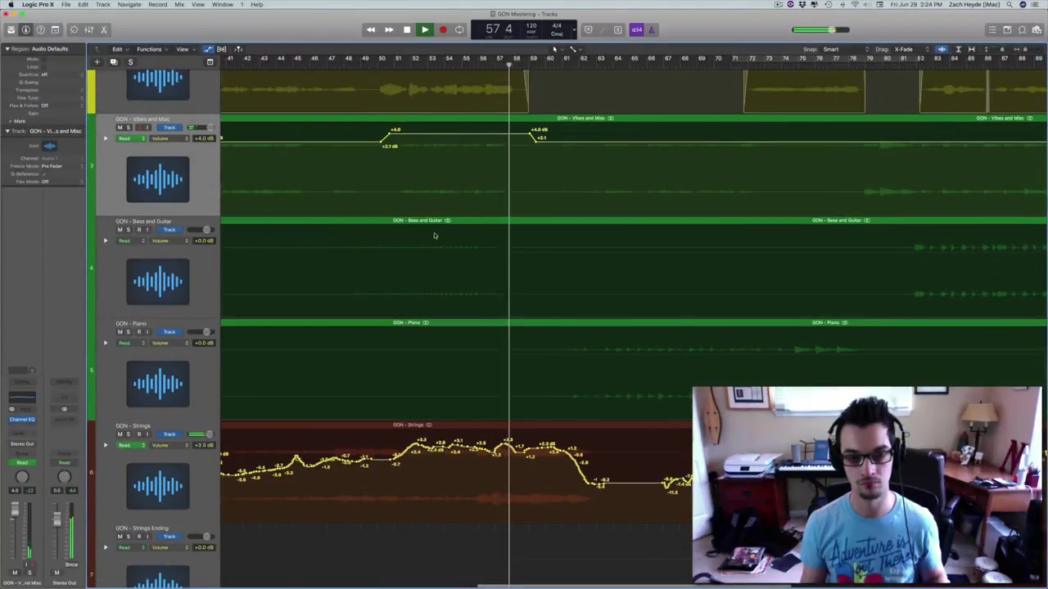
Raise the Vibes and Misc volume automation after bar 59 to +2.8 dB
scroll(367, 82, "up", 3)
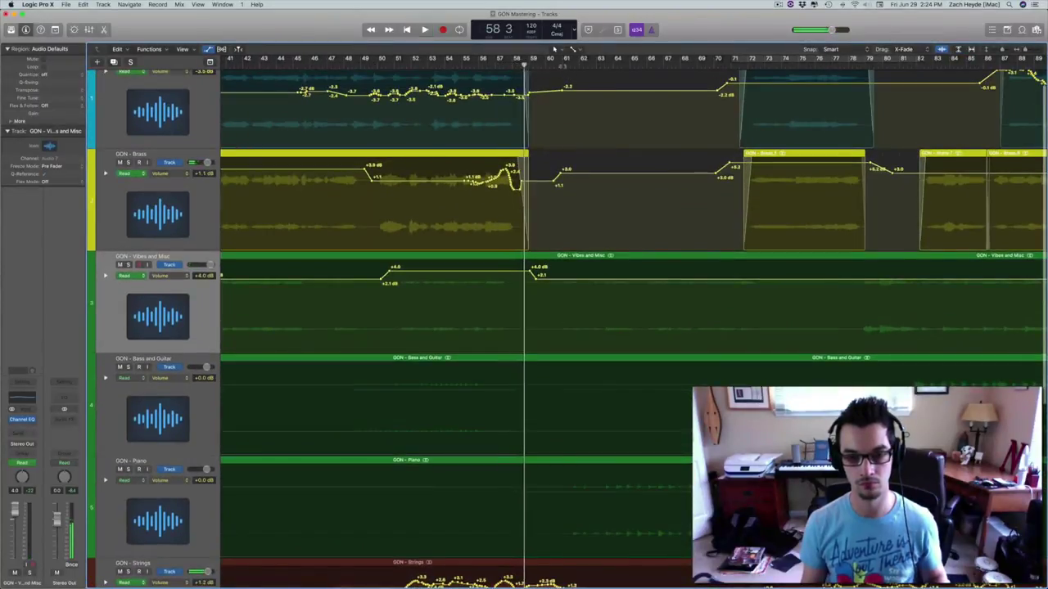
left_click(562, 66)
left_click(549, 281)
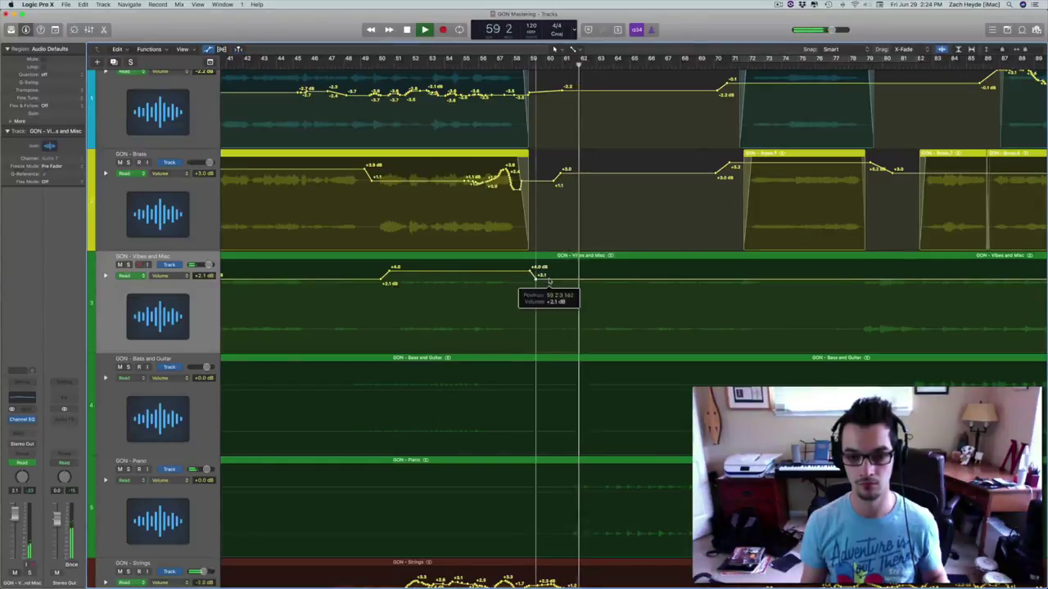
left_click_drag(548, 280, 549, 278)
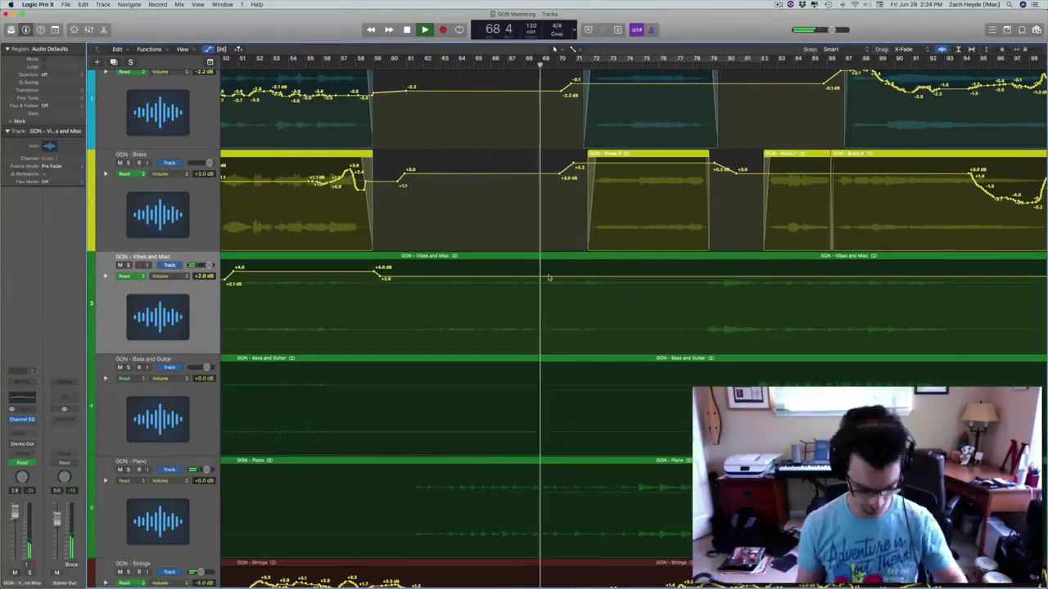
Lower the Vibes and Misc volume automation to +1.8 dB between about bars 78 and 81, rising to about +2.5 dB from bar 82
scroll(548, 279, "down", 5)
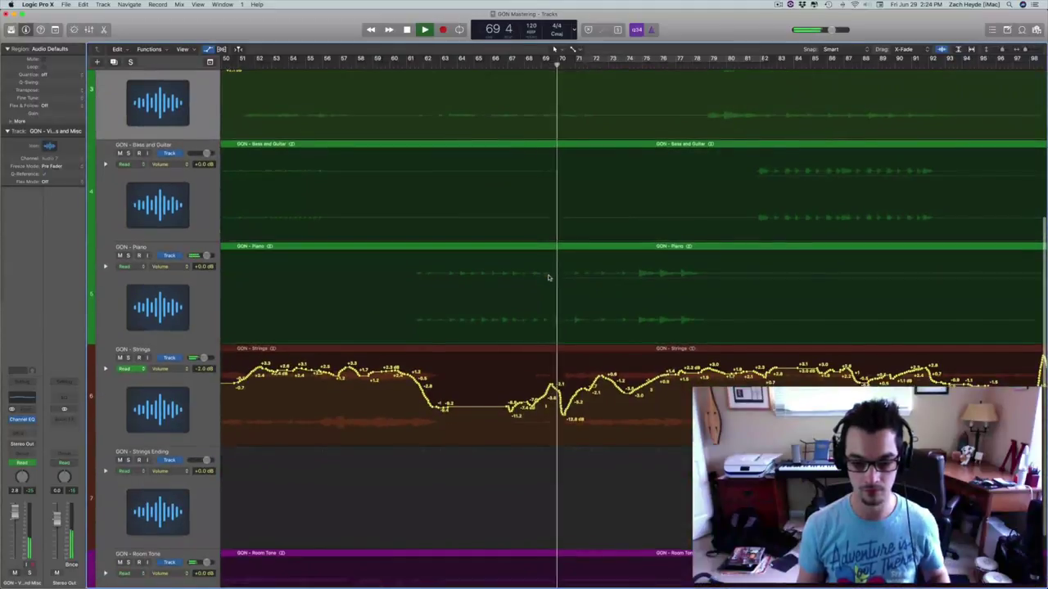
scroll(548, 278, "up", 5)
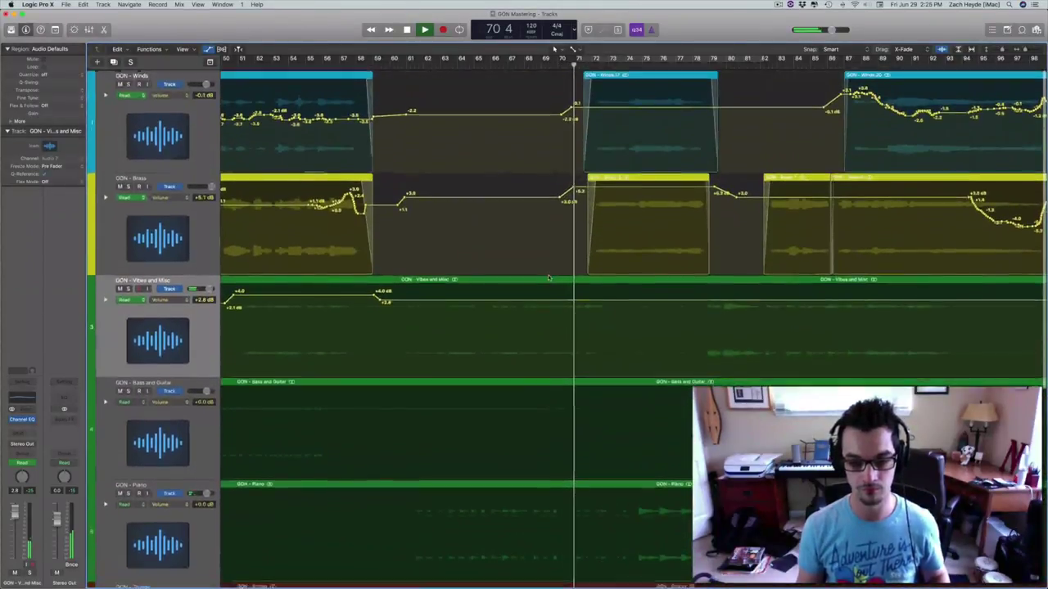
scroll(548, 278, "right", 5)
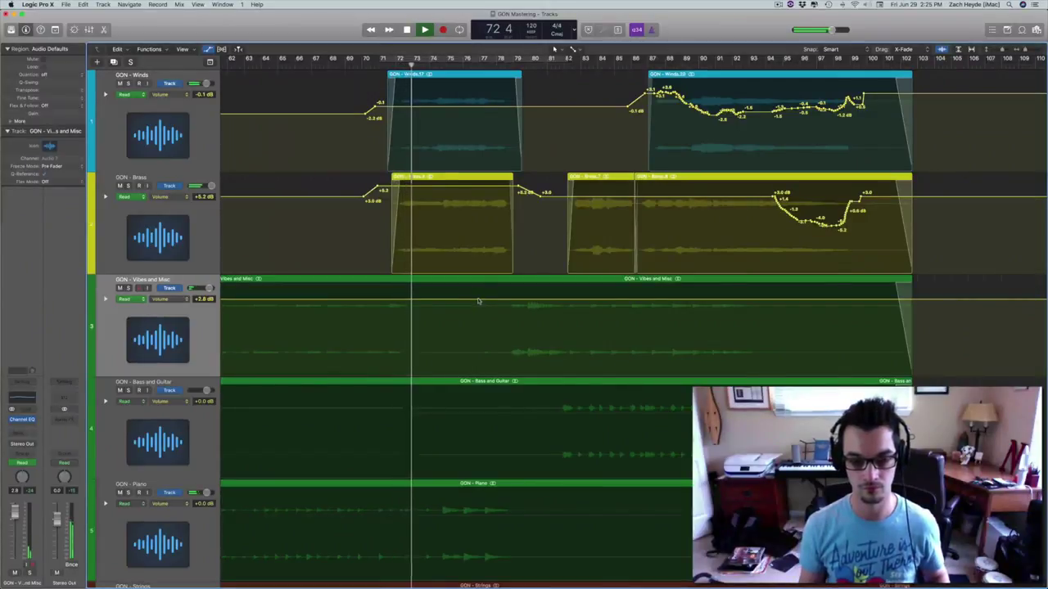
key("period")
key("period")
key("period")
key("period")
key("period")
key("period")
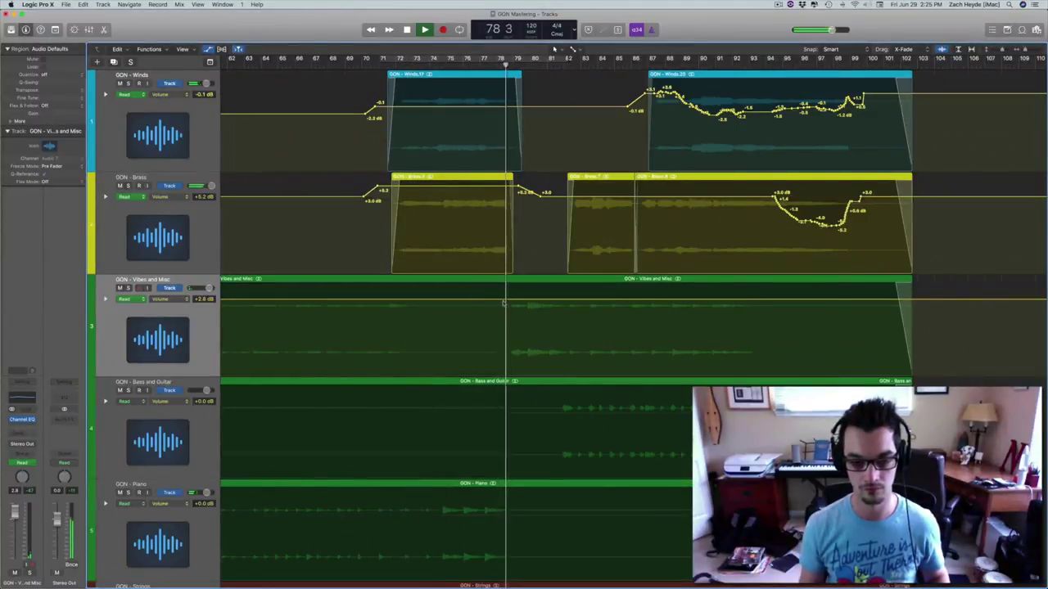
left_click(502, 301)
left_click_drag(521, 300, 520, 304)
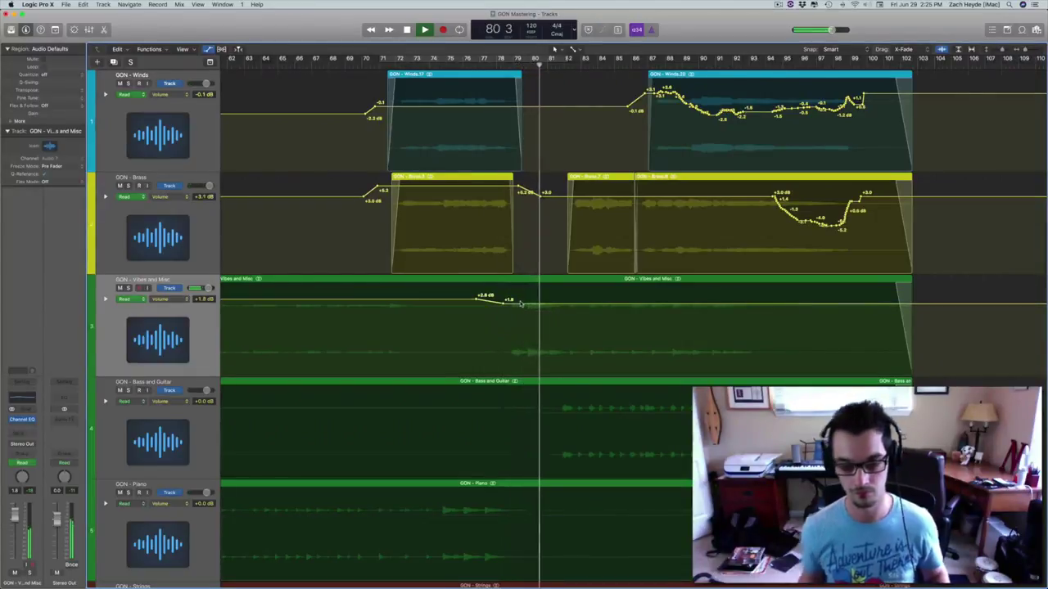
left_click(562, 306)
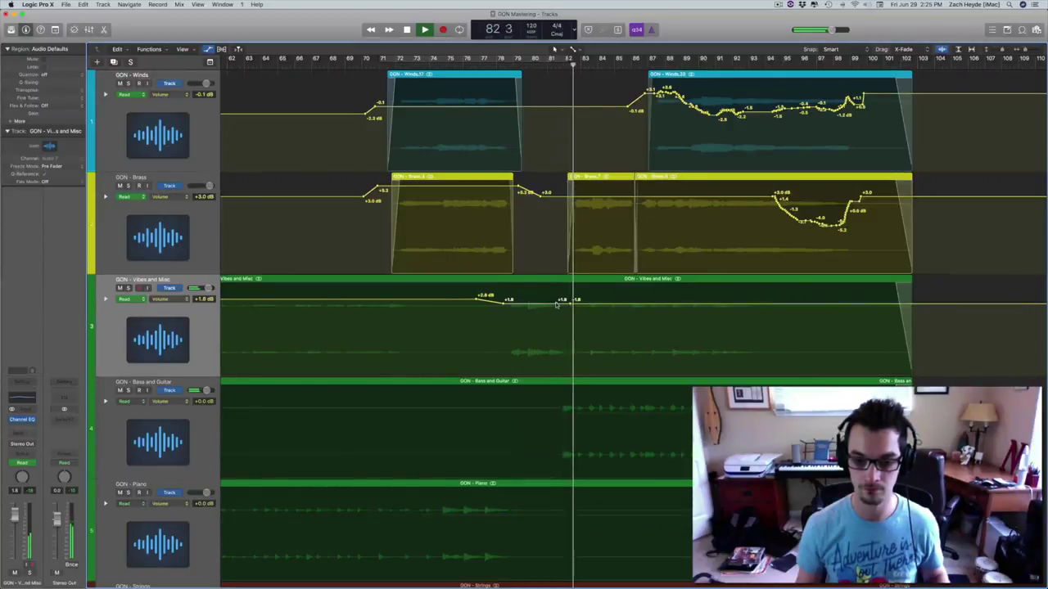
left_click_drag(577, 303, 577, 296)
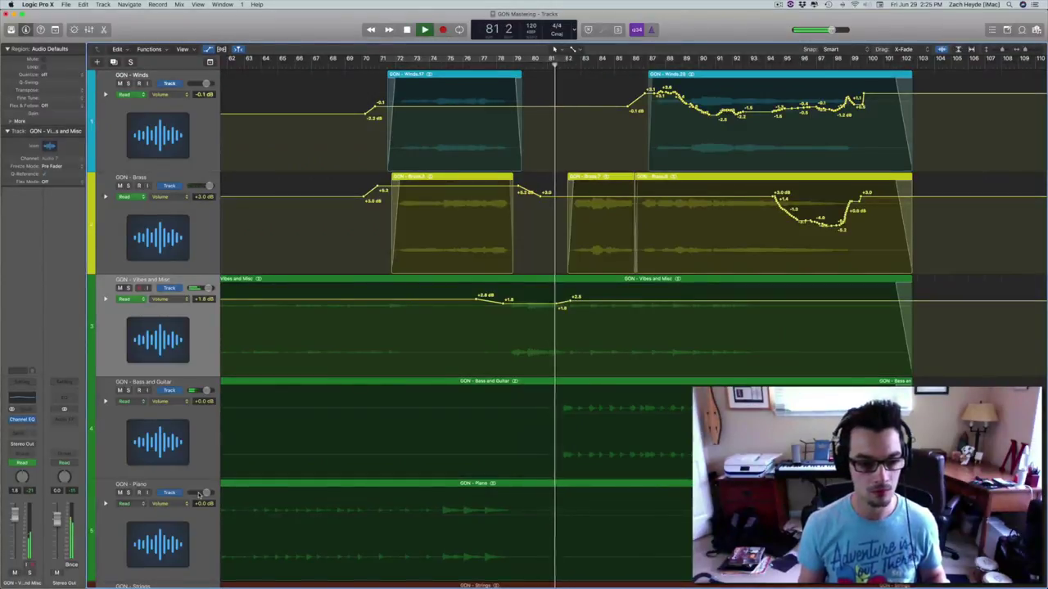
Audition the Bass and Guitar track and the Strings Ending track separately in solo around bars 81 and 82
scroll(199, 494, "down", 2)
left_click(127, 358)
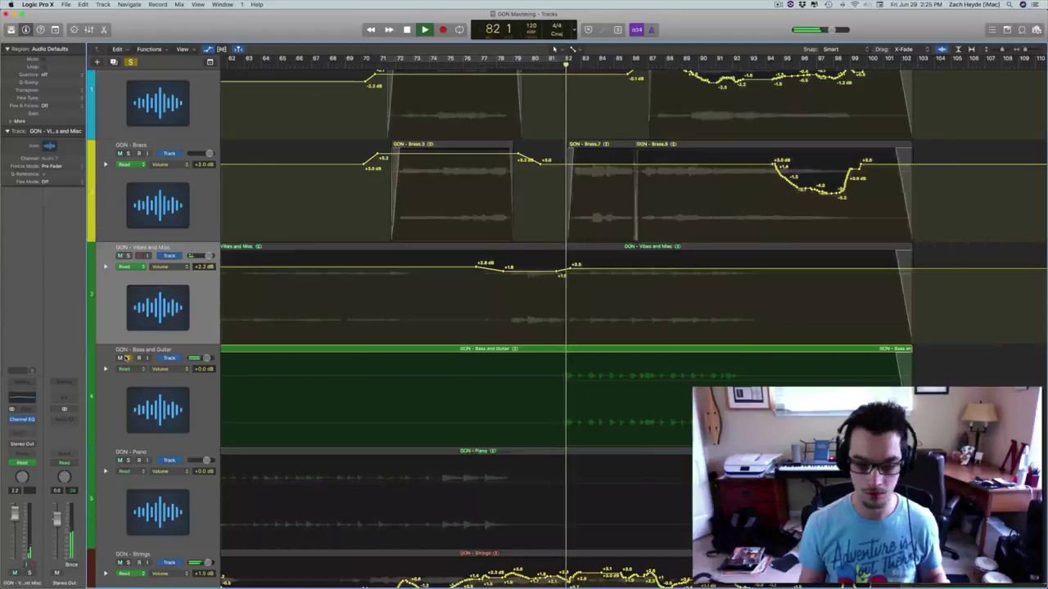
left_click(127, 357)
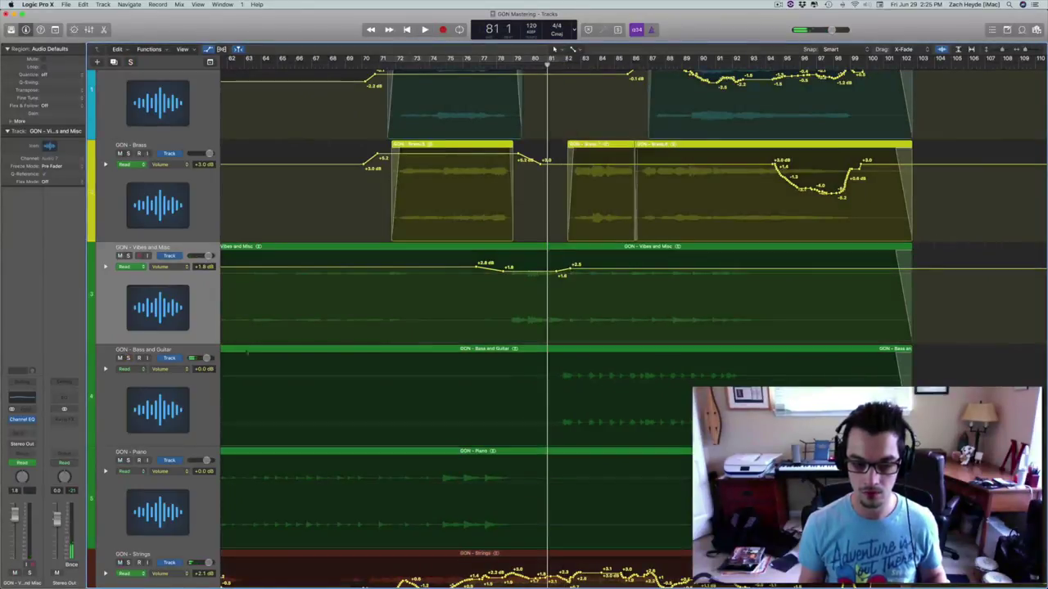
scroll(434, 344, "down", 10)
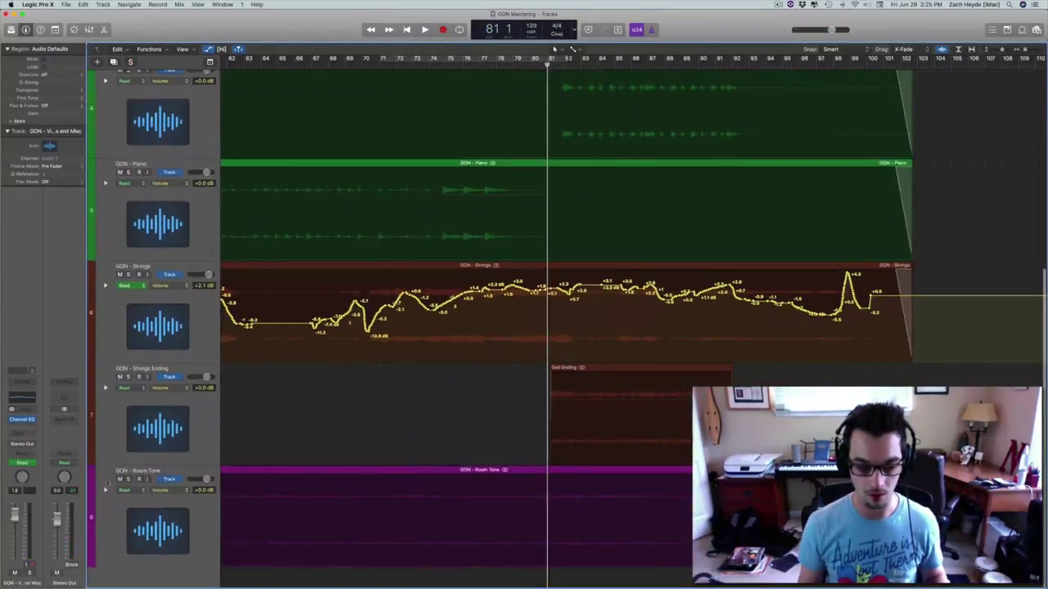
left_click(128, 376)
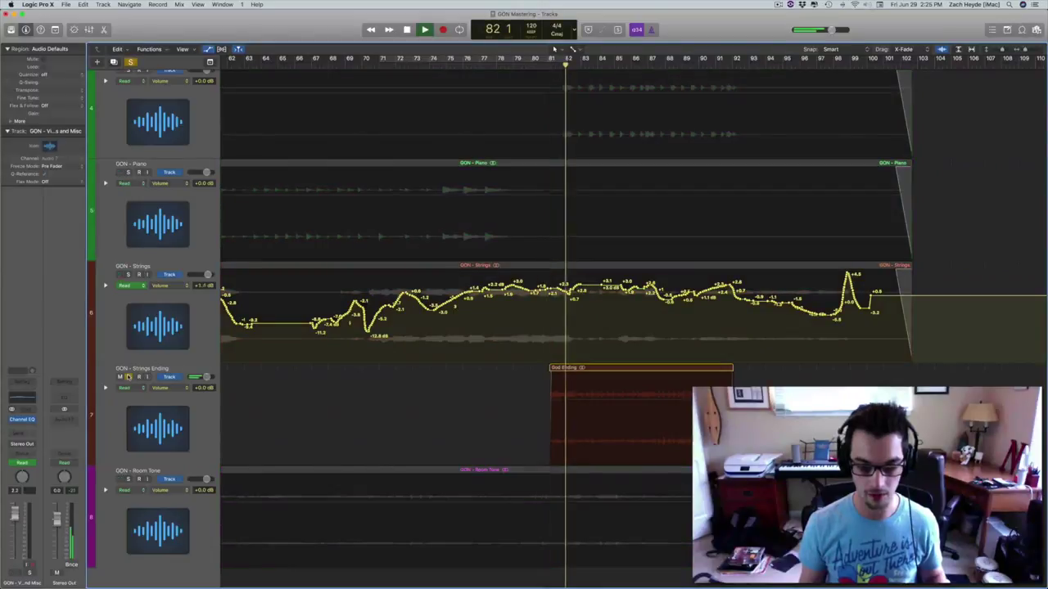
left_click(196, 407)
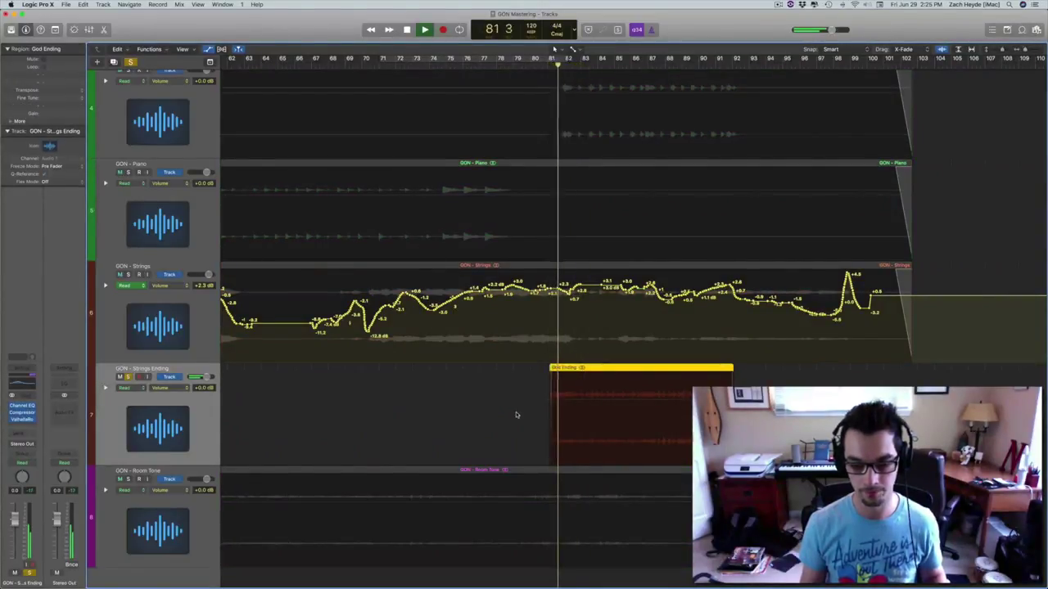
Hide automation, unsolo Strings Ending and try to trim the start of its region to about bar 82
key("a")
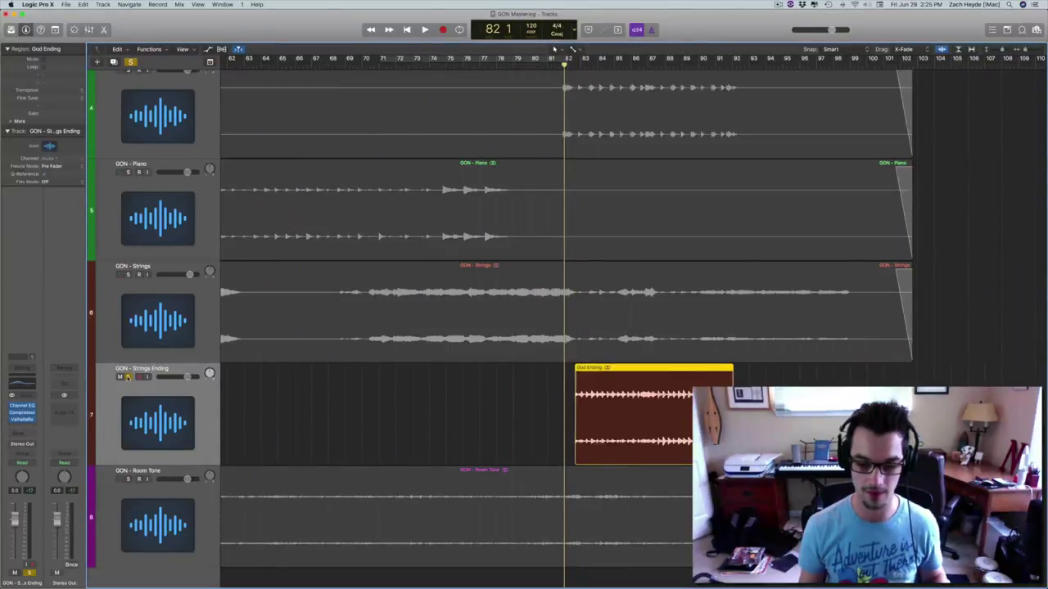
left_click(127, 377)
key("space")
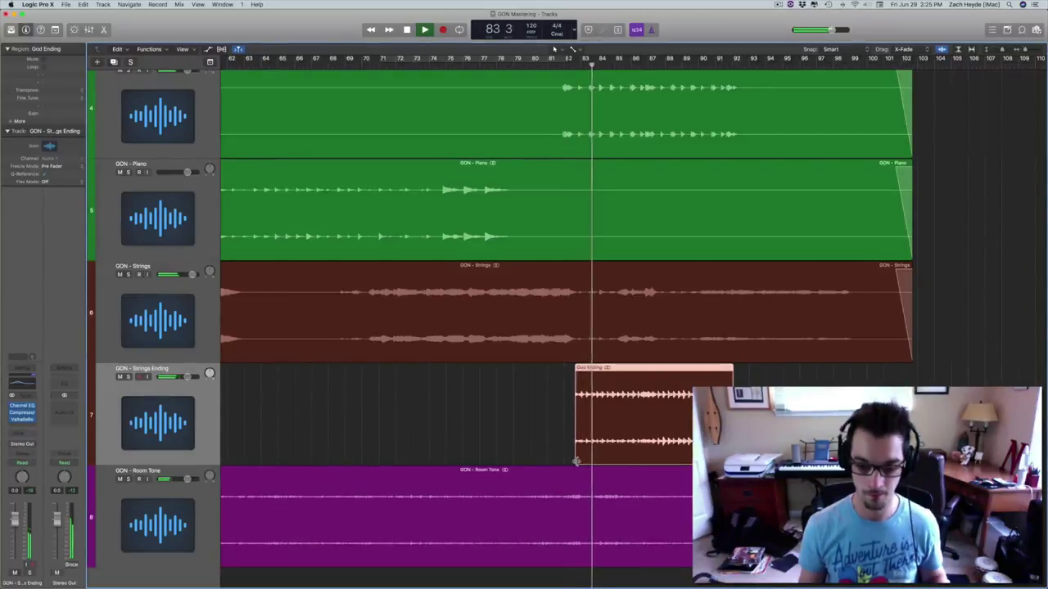
left_click_drag(575, 461, 571, 461)
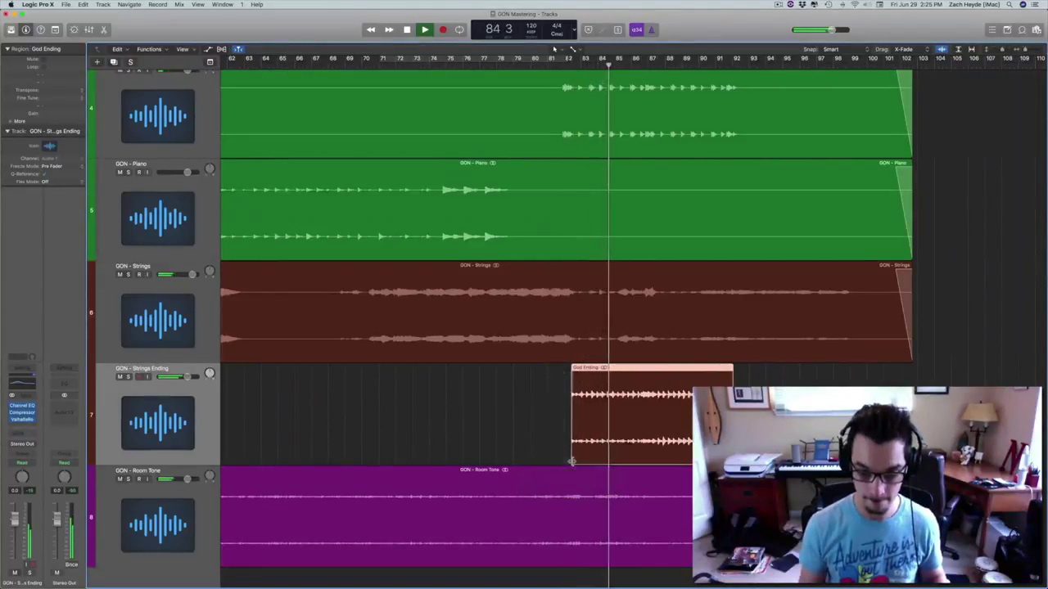
key("space")
left_click(394, 440)
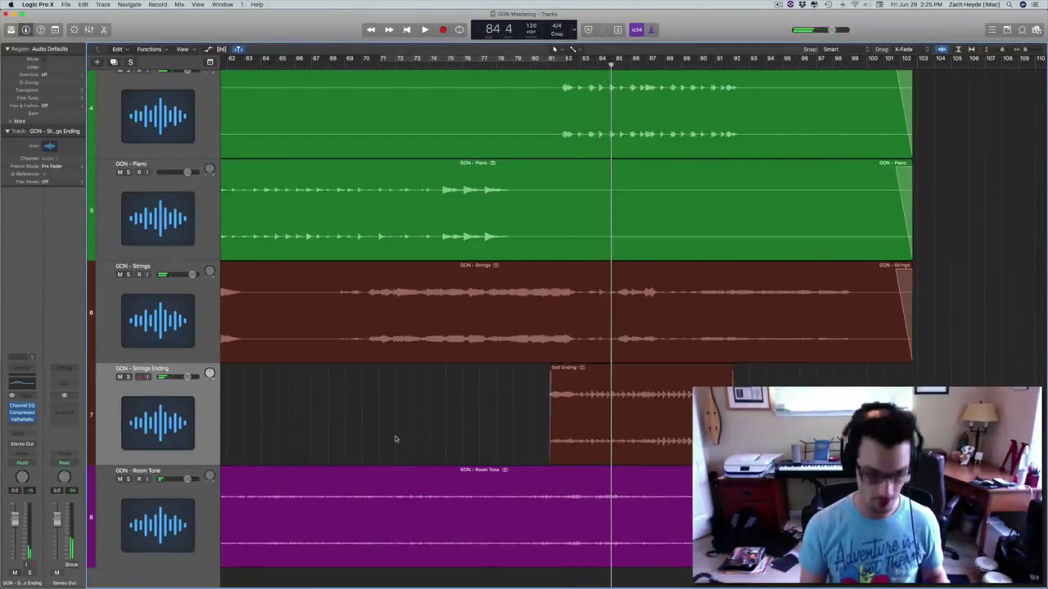
Solo Strings Ending and replay its opening bars to compare the sound with its ValhallaRoom reverb bypassed
left_click(132, 389)
left_click(128, 378)
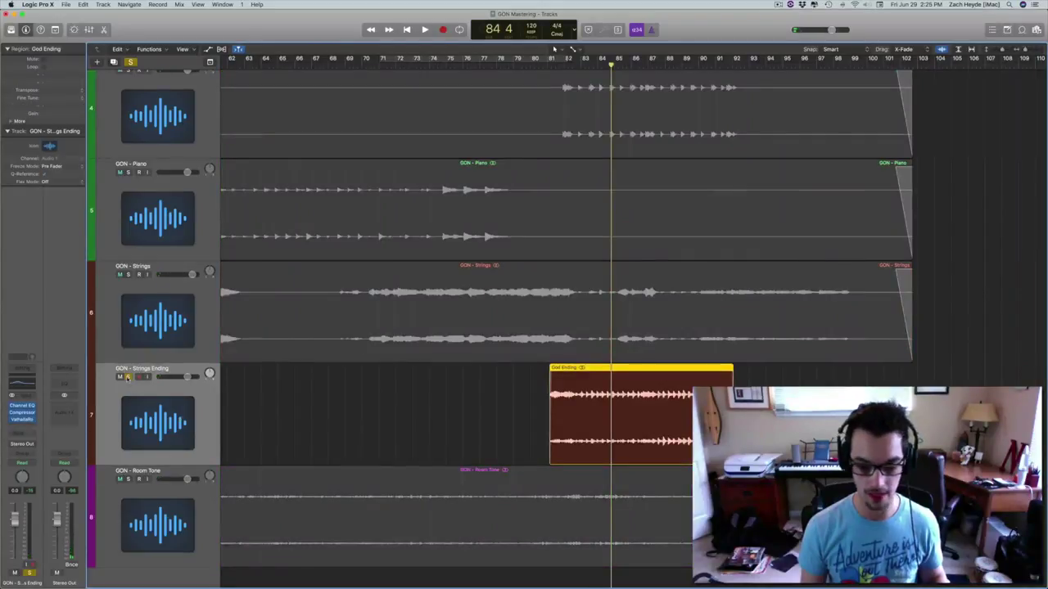
key("space")
key("x")
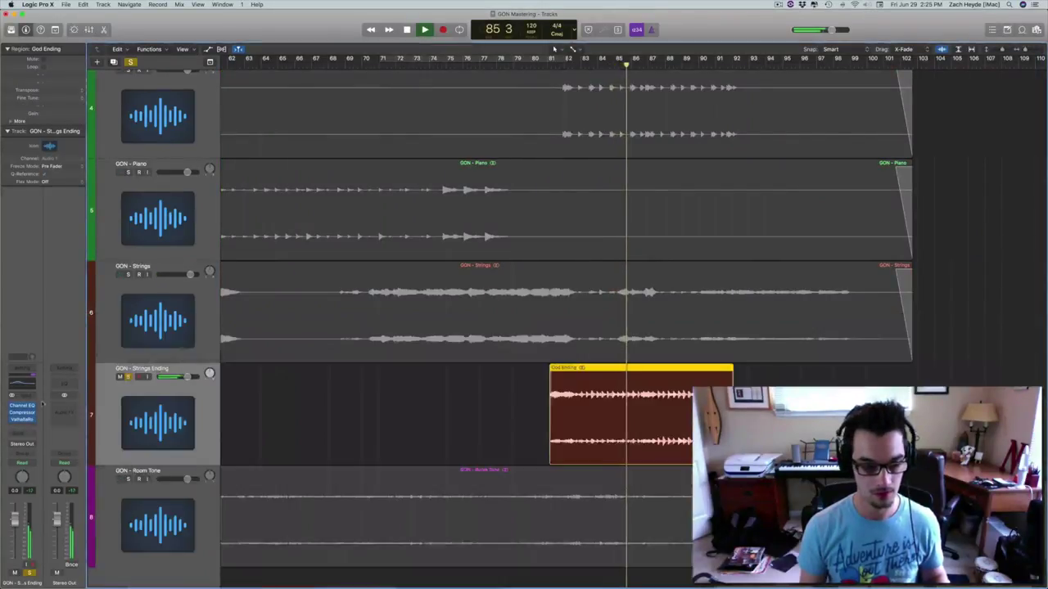
key("space")
key("comma")
key("comma")
key("comma")
key("comma")
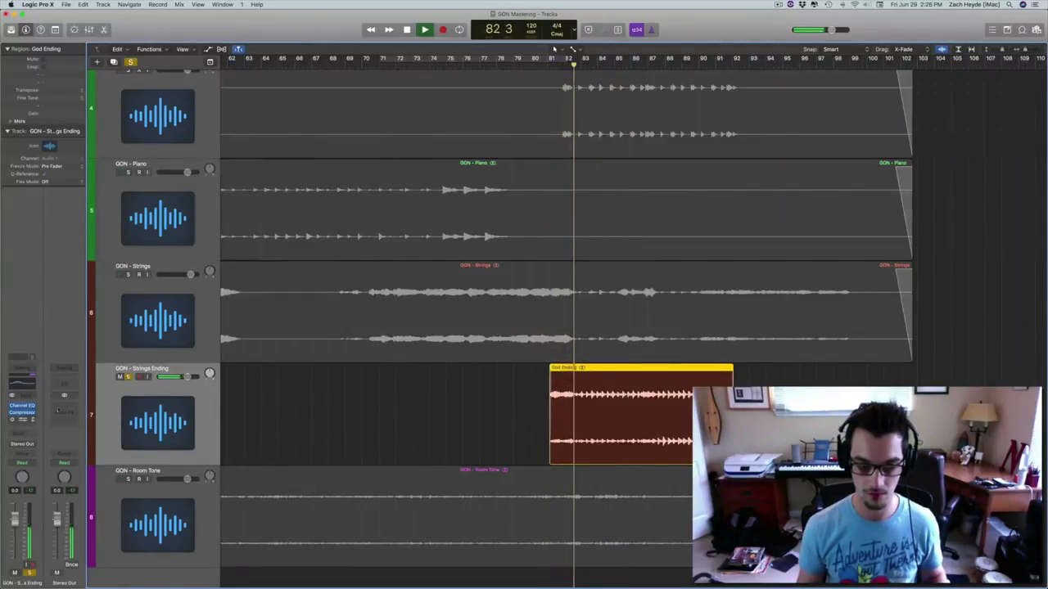
Unsolo Strings Ending, replay it with the full mix from around bar 81, and remove ValhallaRoom from its channel
left_click(127, 376)
key("space")
key("comma")
key("comma")
key("comma")
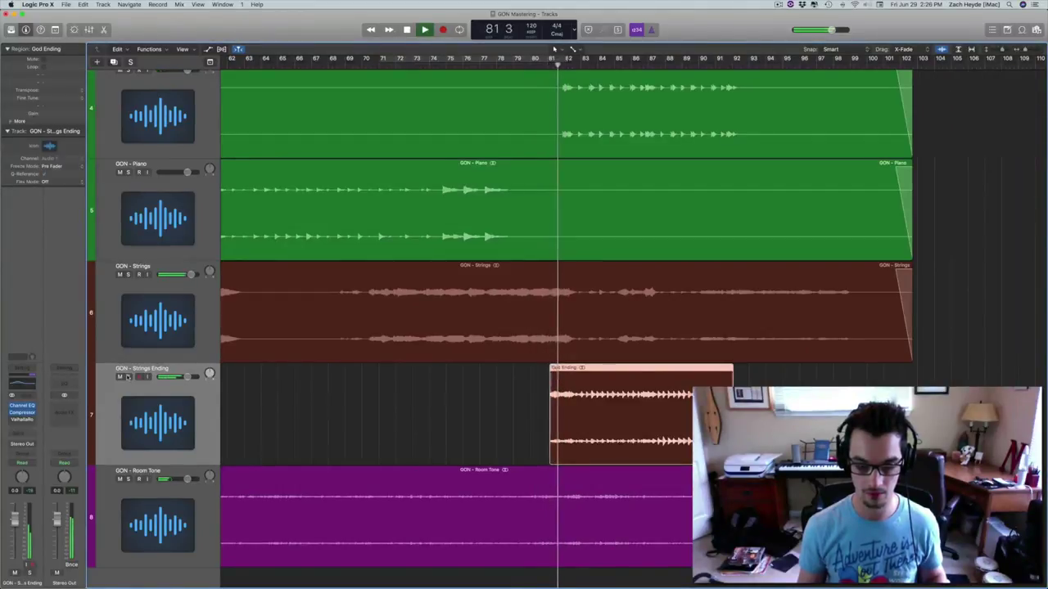
left_click(31, 415)
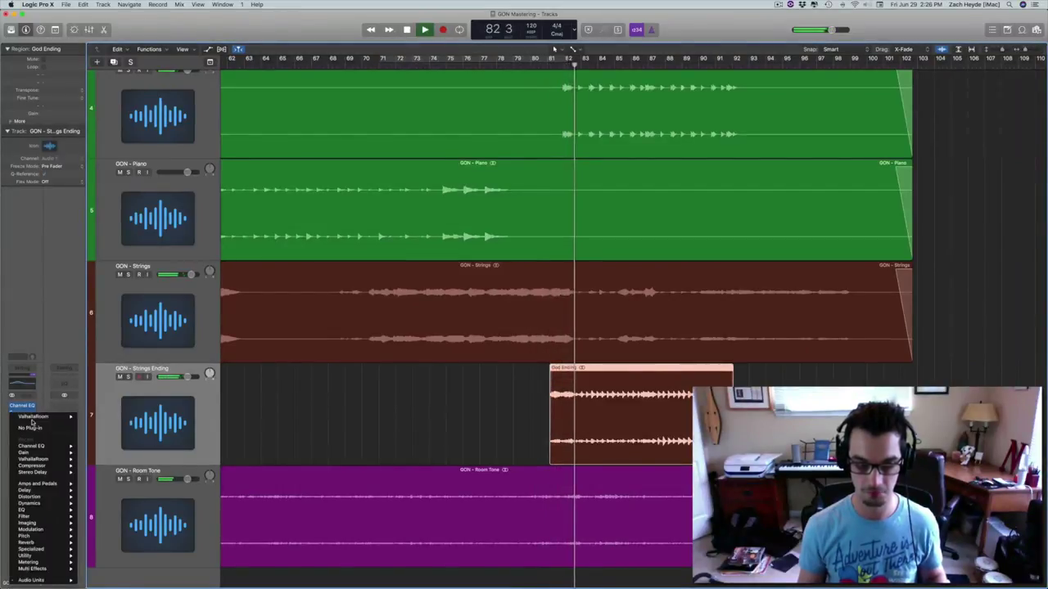
left_click(30, 429)
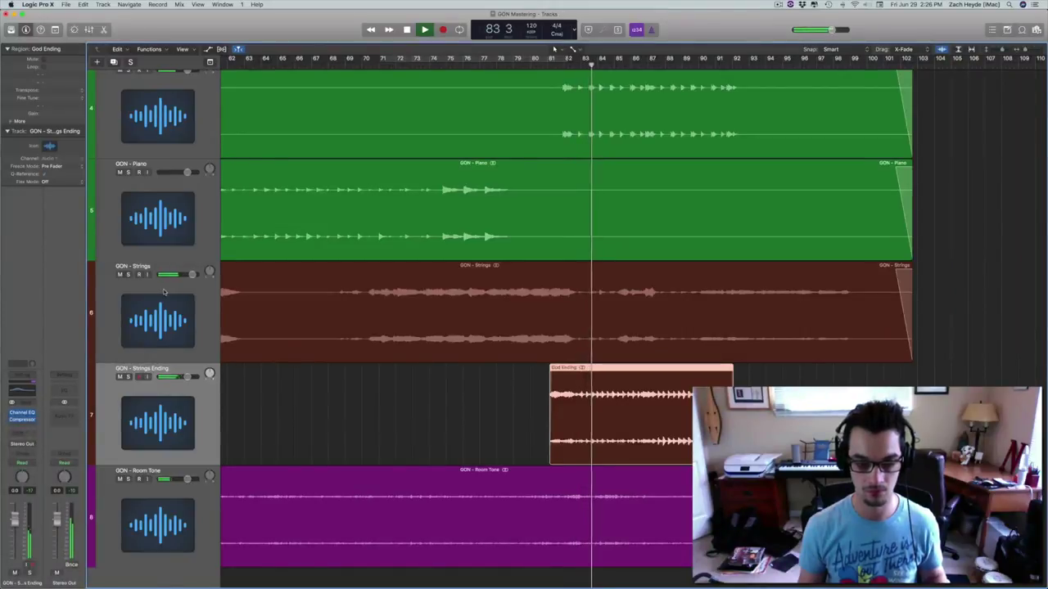
Record Latch automation on the Strings track from bar 79, lowering the ValhallaRoom mix to 0.0% by about bar 82
key("Up")
left_click(511, 66)
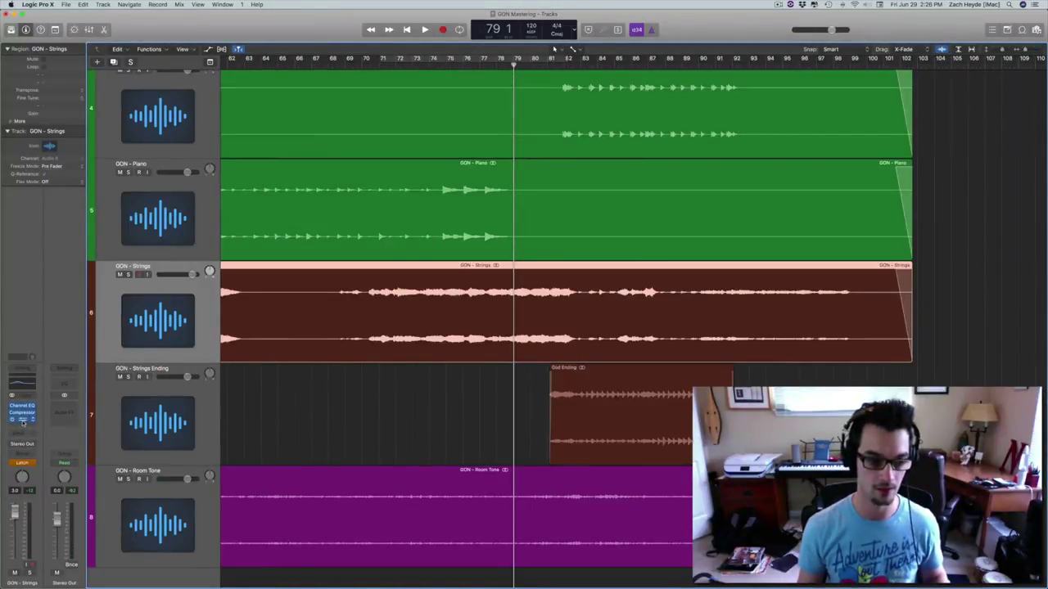
left_click(22, 419)
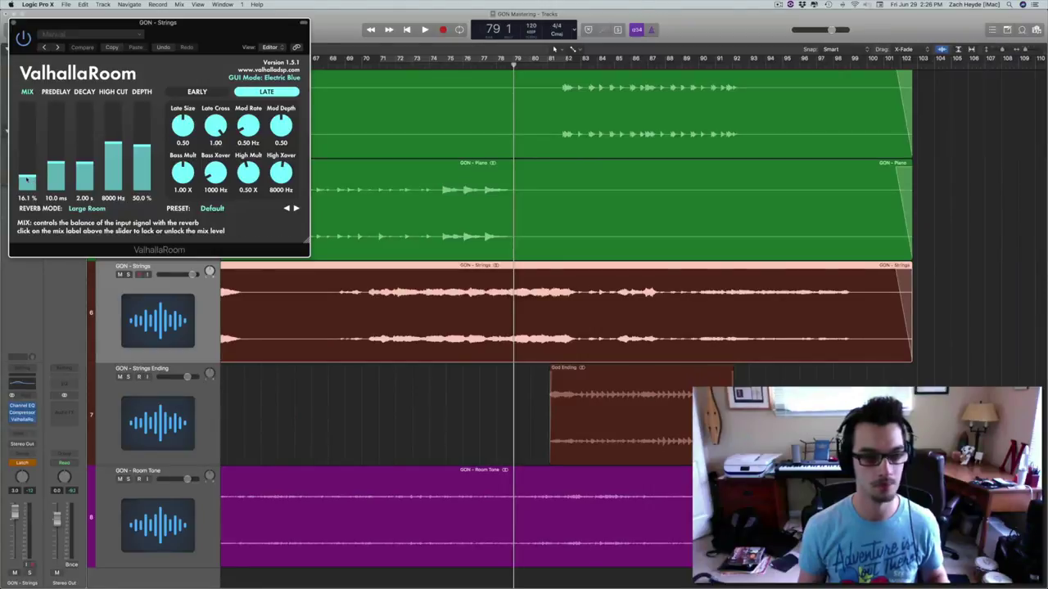
key("space")
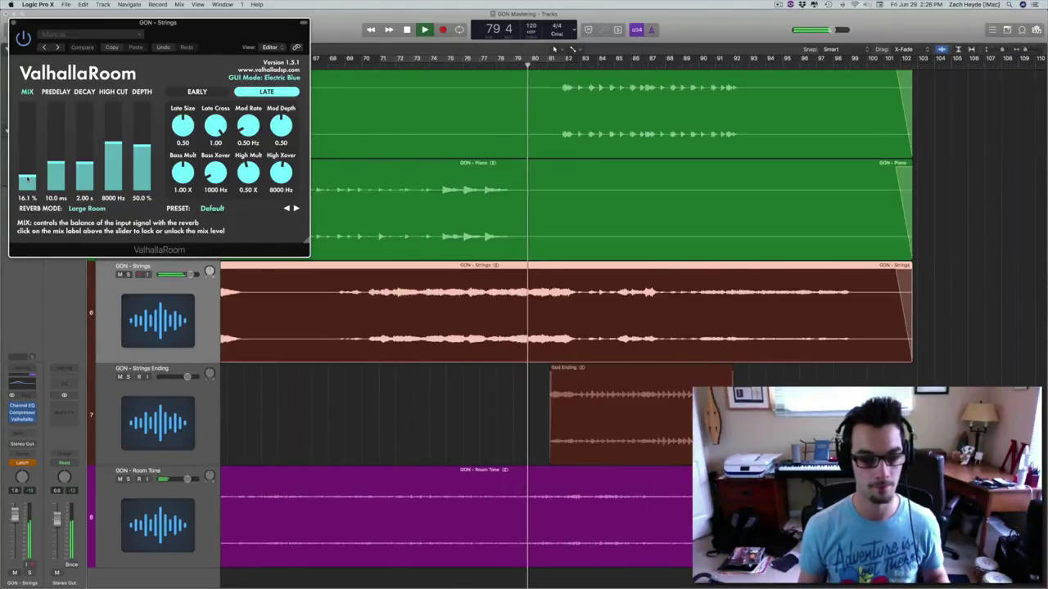
left_click_drag(27, 179, 28, 195)
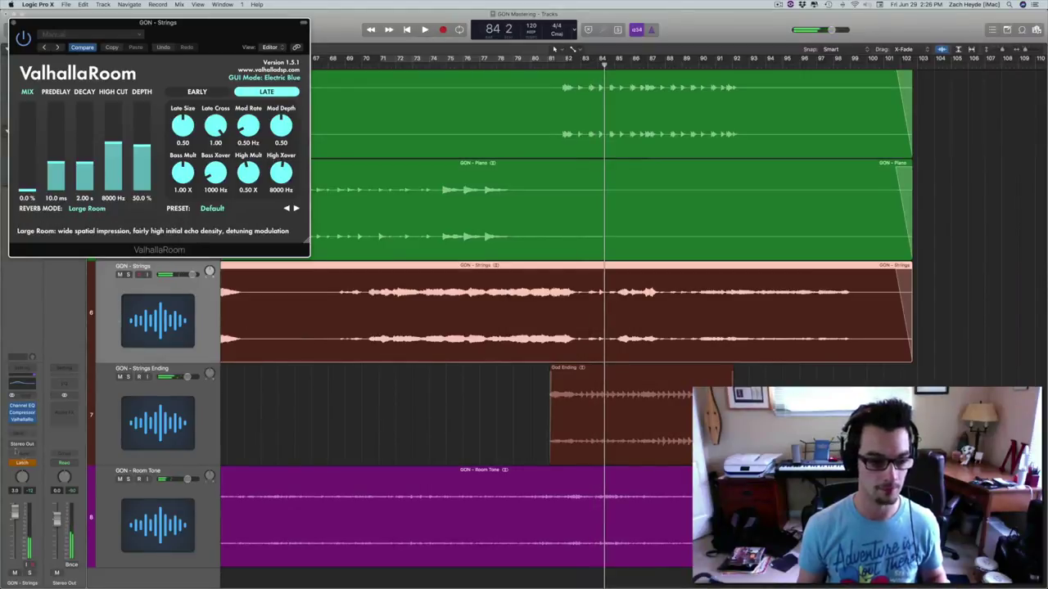
Show the Strings track's ValhallaRoom mix automation and add points near bars 92 and 94, raising the mix back to 0.15
key("a")
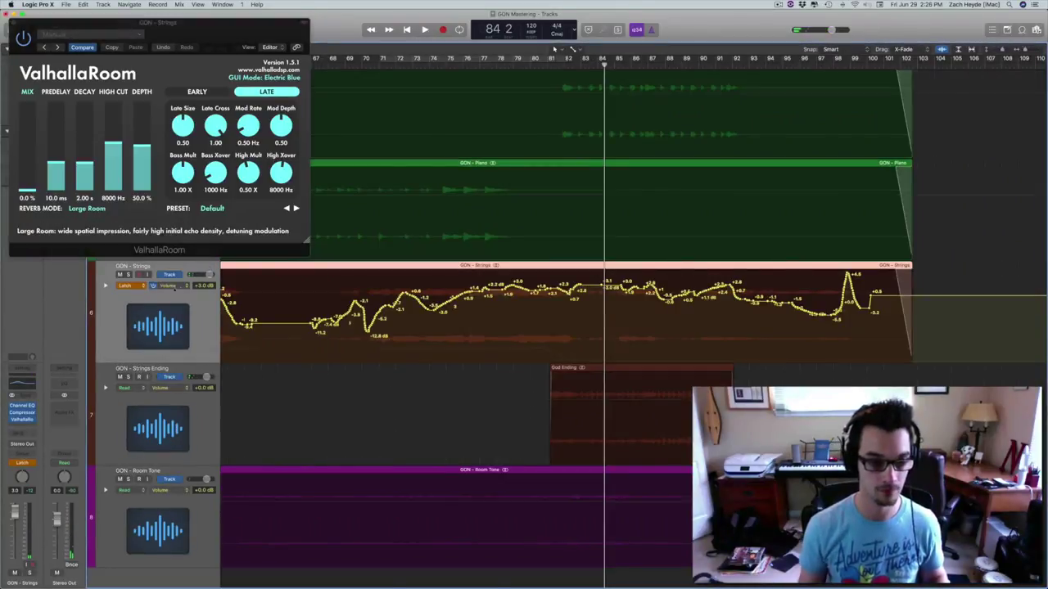
left_click(178, 285)
left_click(180, 289)
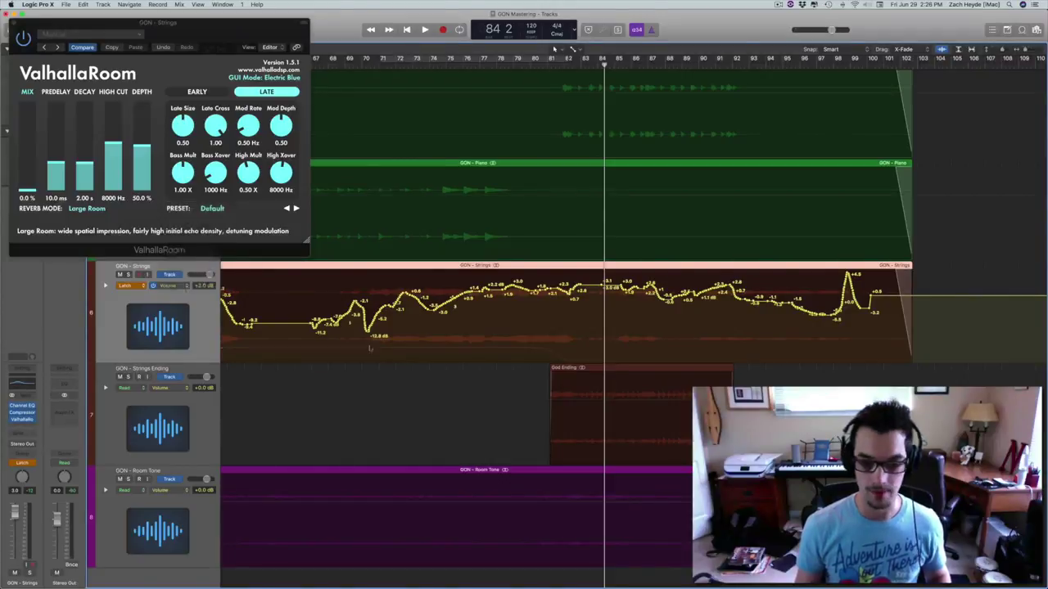
scroll(500, 381, "right", 3)
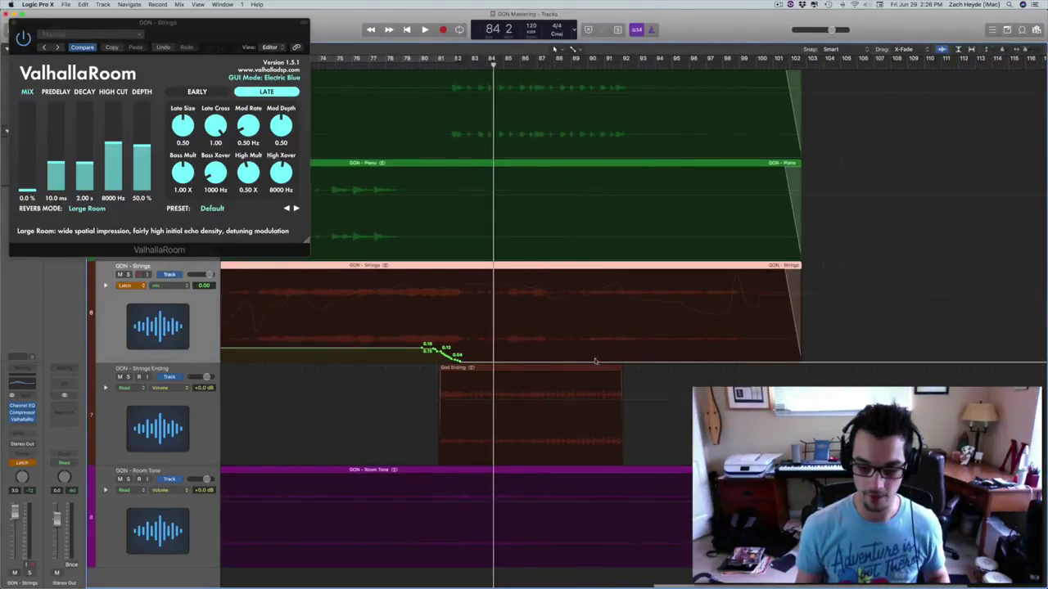
key("space")
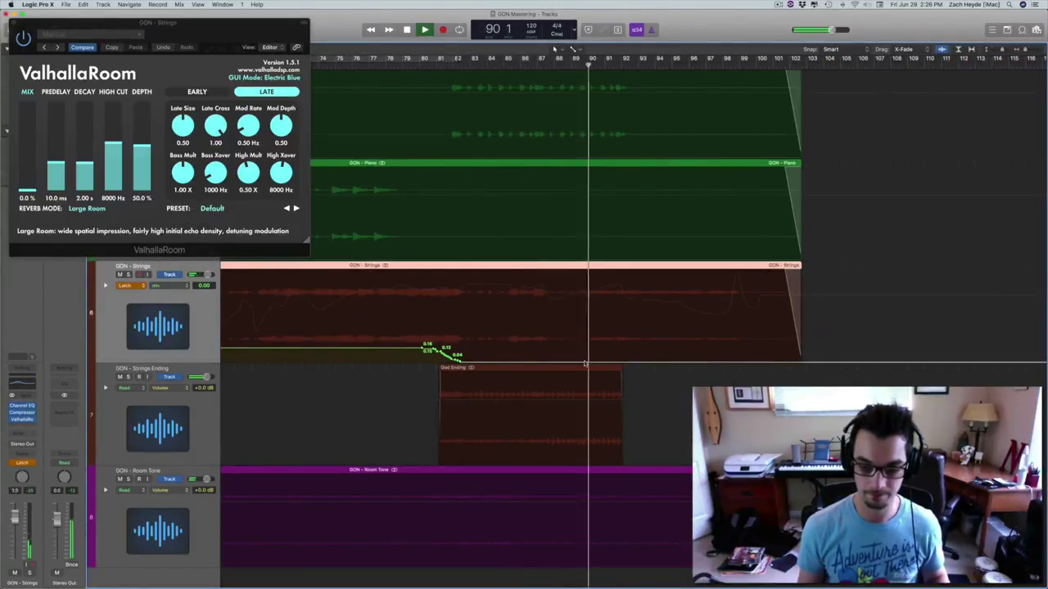
left_click(627, 363)
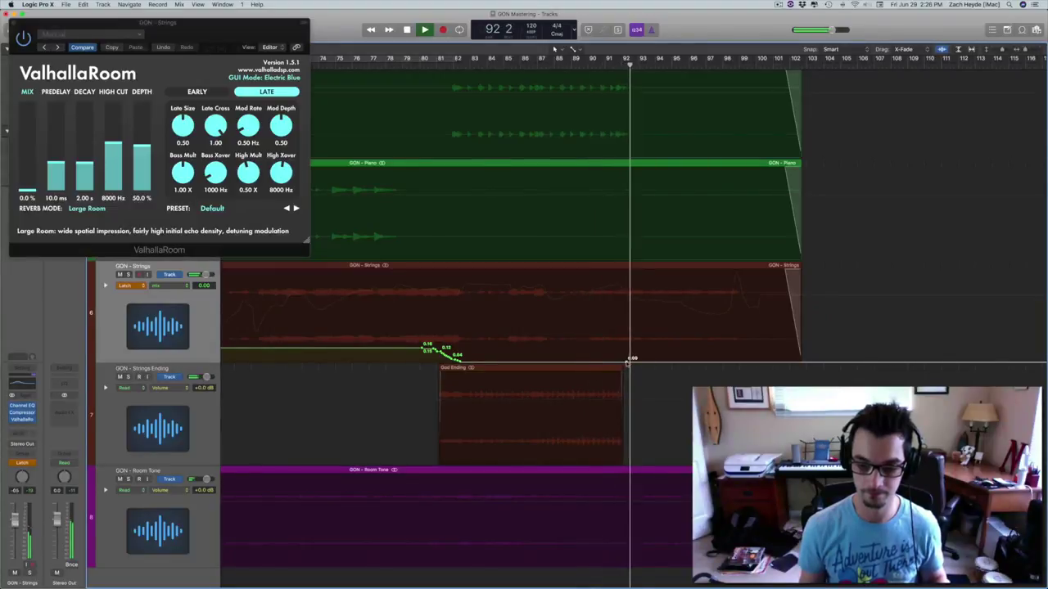
left_click_drag(659, 361, 663, 349)
key("space")
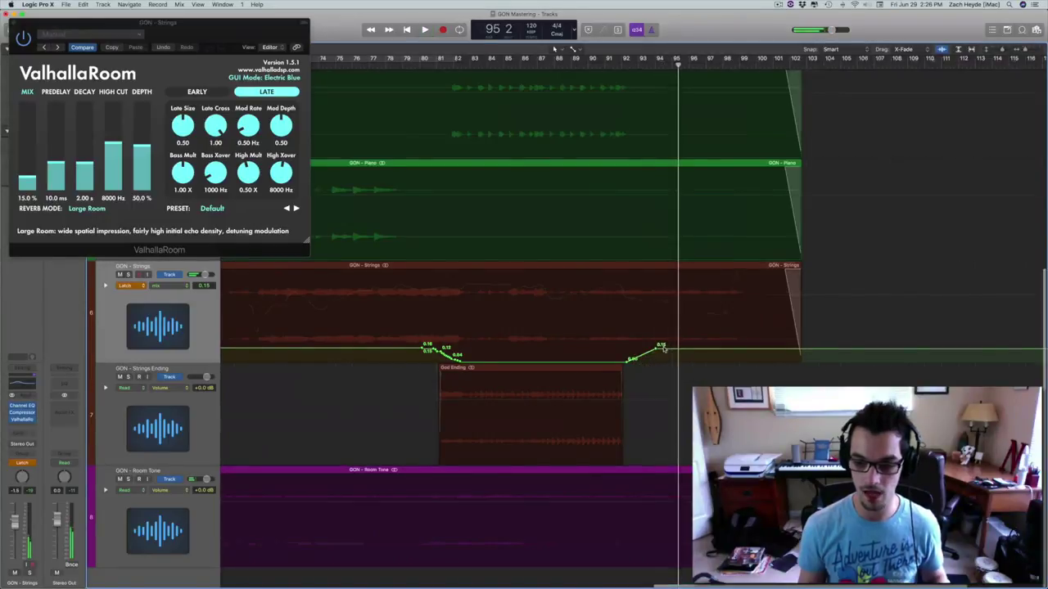
Raise the Strings reverb mix automation from about bar 98 to 0.28 after auditioning it, then hide the automation and the ValhallaRoom window
scroll(664, 350, "right", 4)
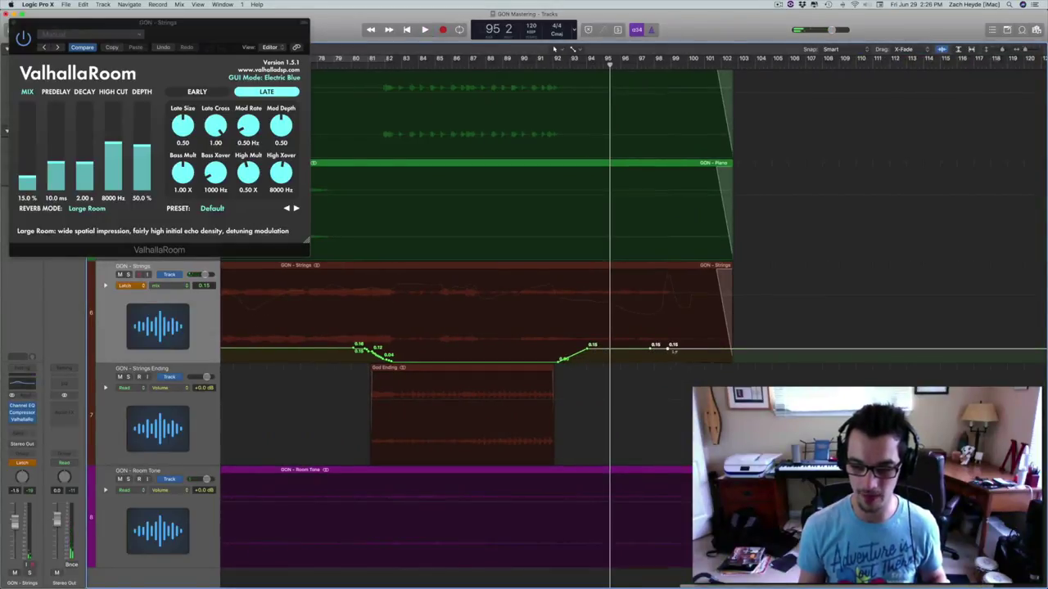
mouse_move(672, 344)
left_mouse_down()
mouse_move(676, 334)
mouse_move(662, 353)
left_mouse_up()
key("space")
key("space")
key("space")
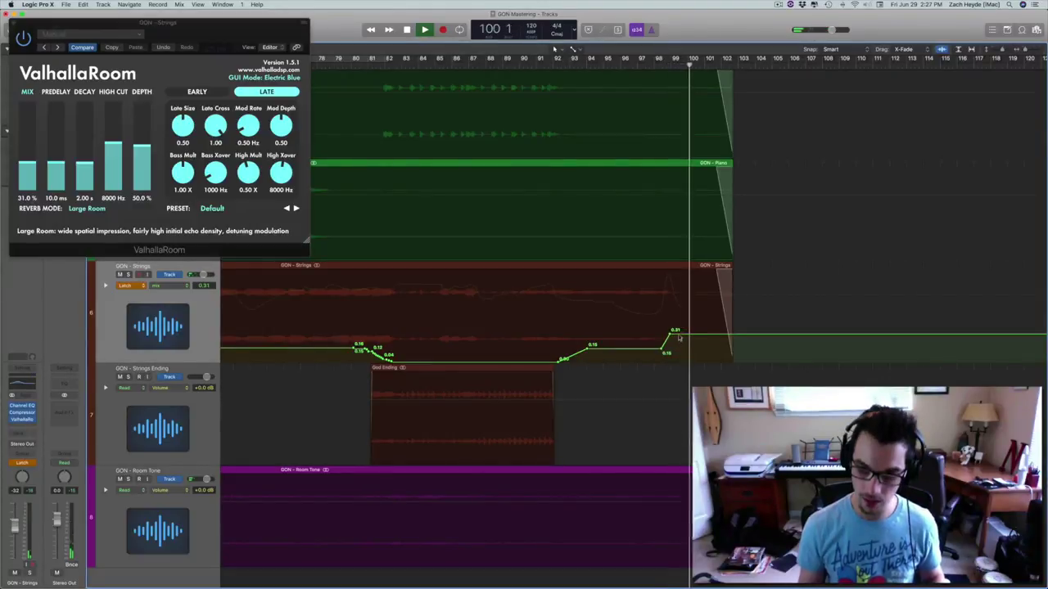
left_click_drag(671, 334, 670, 337)
key("a")
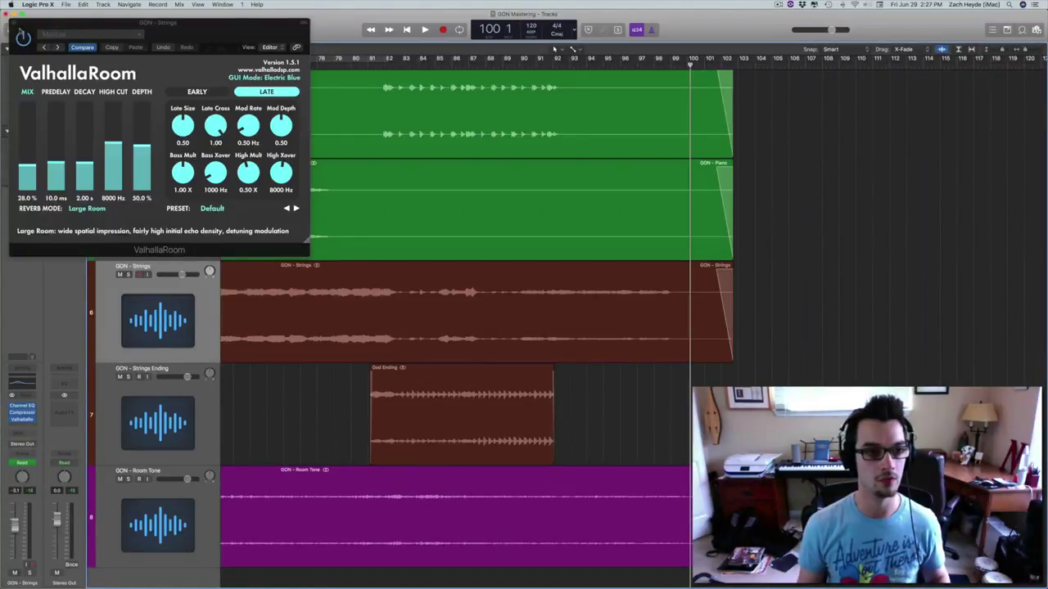
left_click(15, 23)
Play the full mix from around bar 88 and slightly lower the low-mid boost in the Strings track's Channel EQ
scroll(400, 246, "up", 10)
scroll(409, 249, "left", 6)
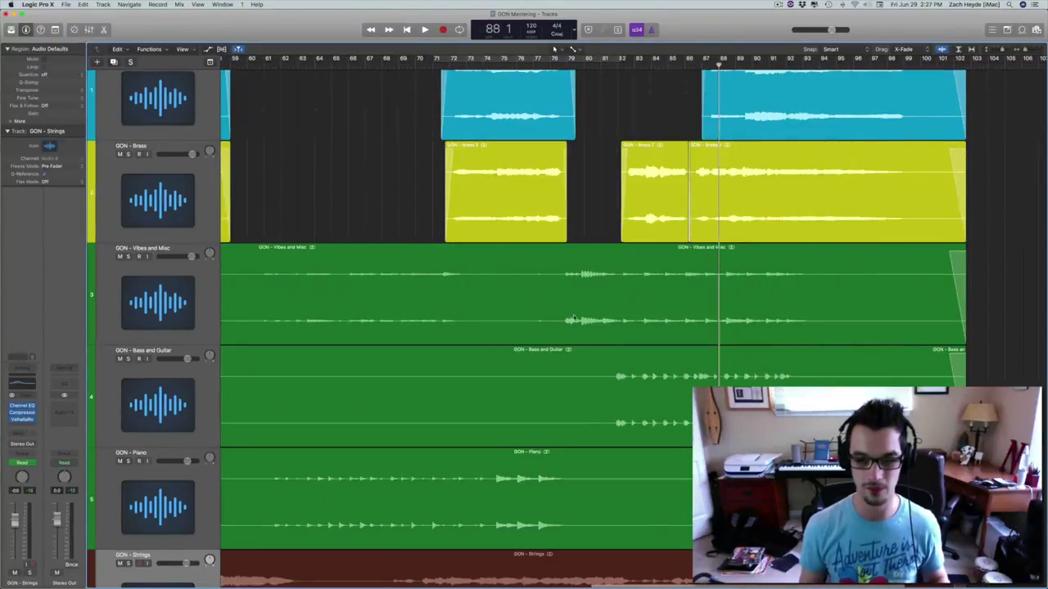
key("space")
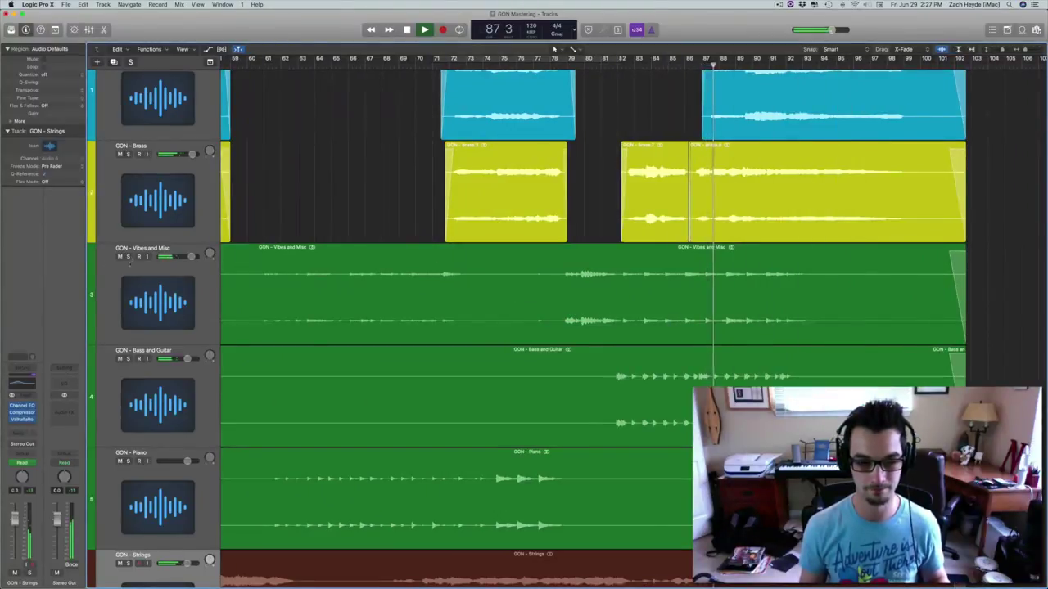
left_click(135, 292)
scroll(302, 344, "down", 6)
left_click(146, 378)
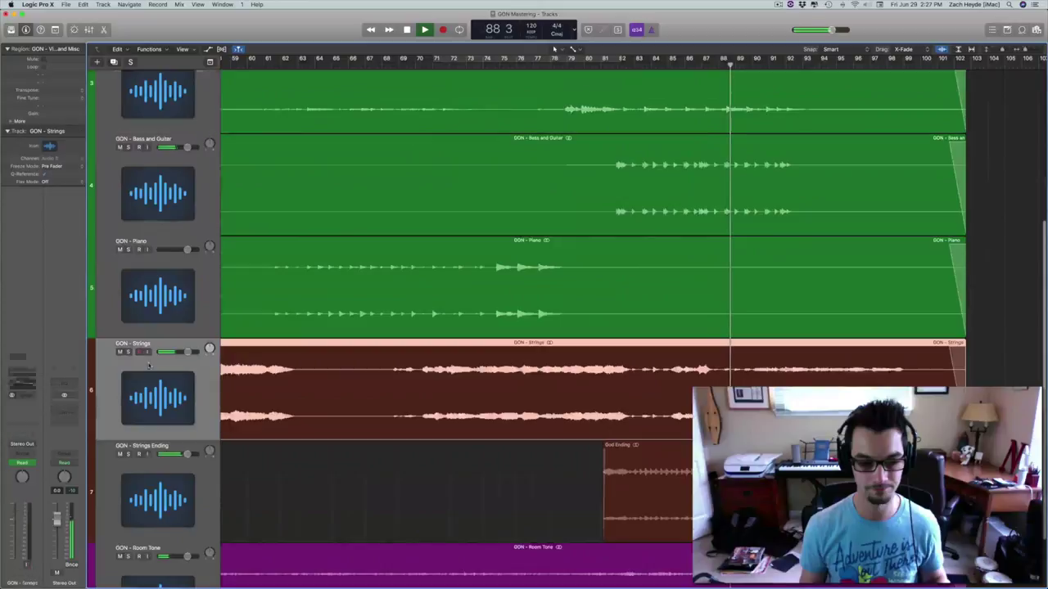
left_click(22, 407)
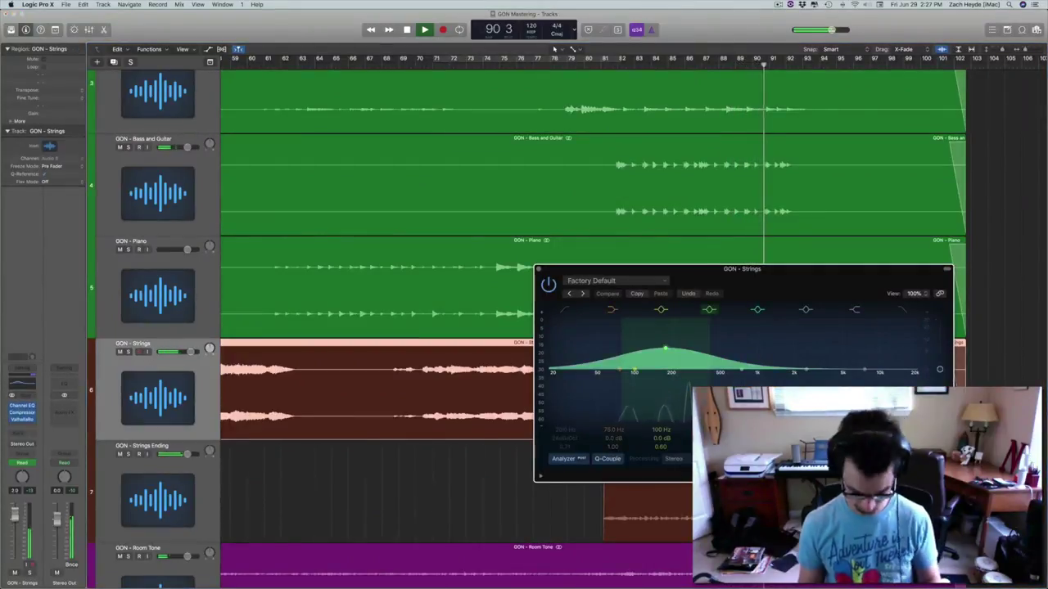
left_click_drag(664, 348, 665, 352)
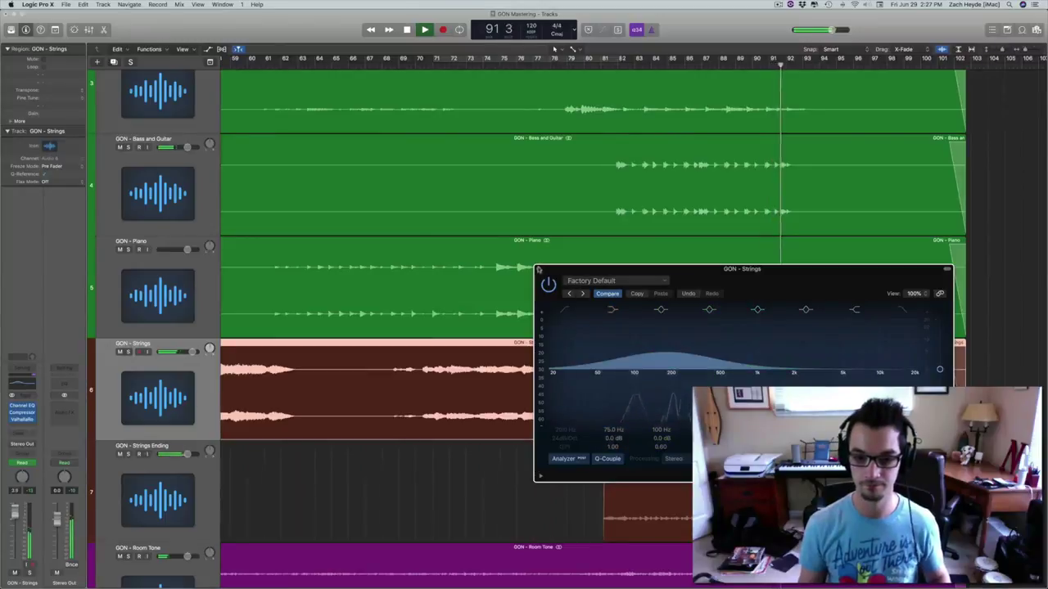
left_click(538, 269)
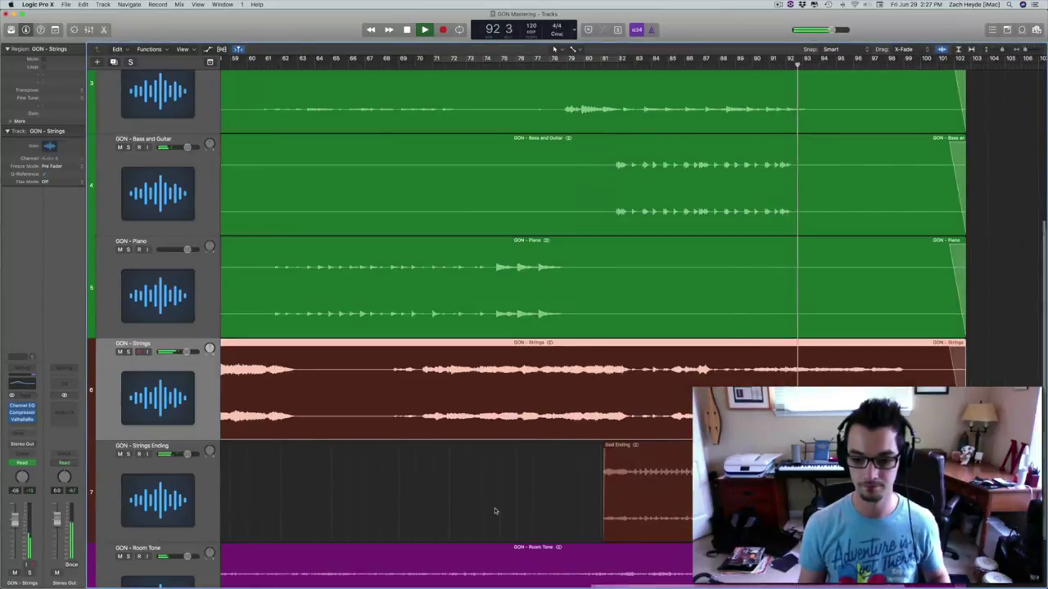
Fade out the end of the God Ending region on Strings Ending before bar 92 and replay the transition
scroll(495, 512, "right", 4)
left_click(679, 527)
key("space")
mouse_move(670, 535)
left_mouse_down()
mouse_move(685, 533)
mouse_move(679, 522)
left_mouse_up()
key("super+z")
key("comma")
key("comma")
key("comma")
key("comma")
key("period")
key("space")
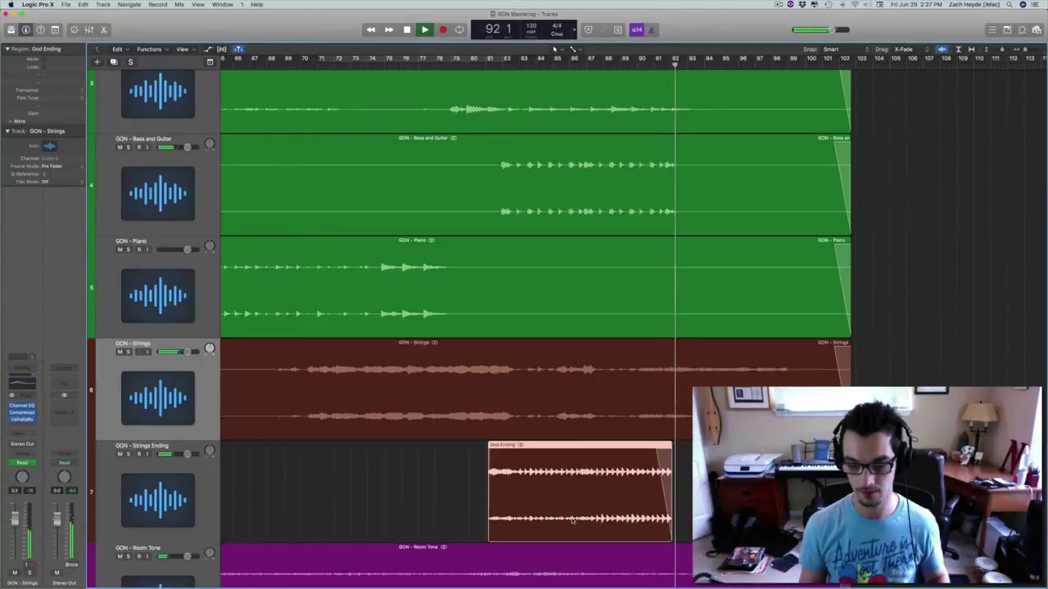
left_click(418, 494)
key("space")
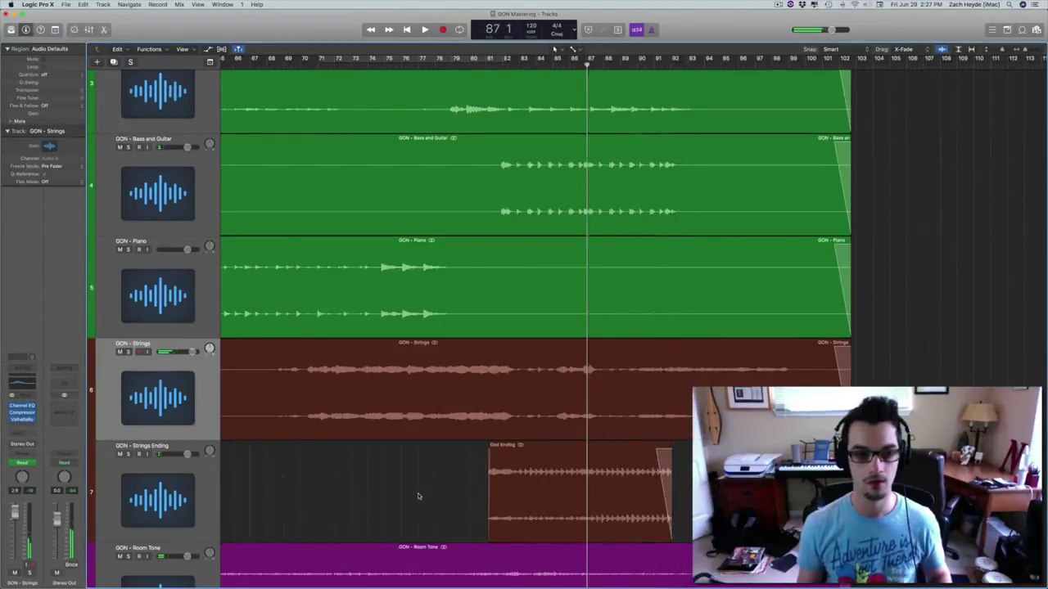
Trim the silent start of the Bass and Guitar region to bar 5, beat 3
scroll(417, 496, "up", 3)
key("Return")
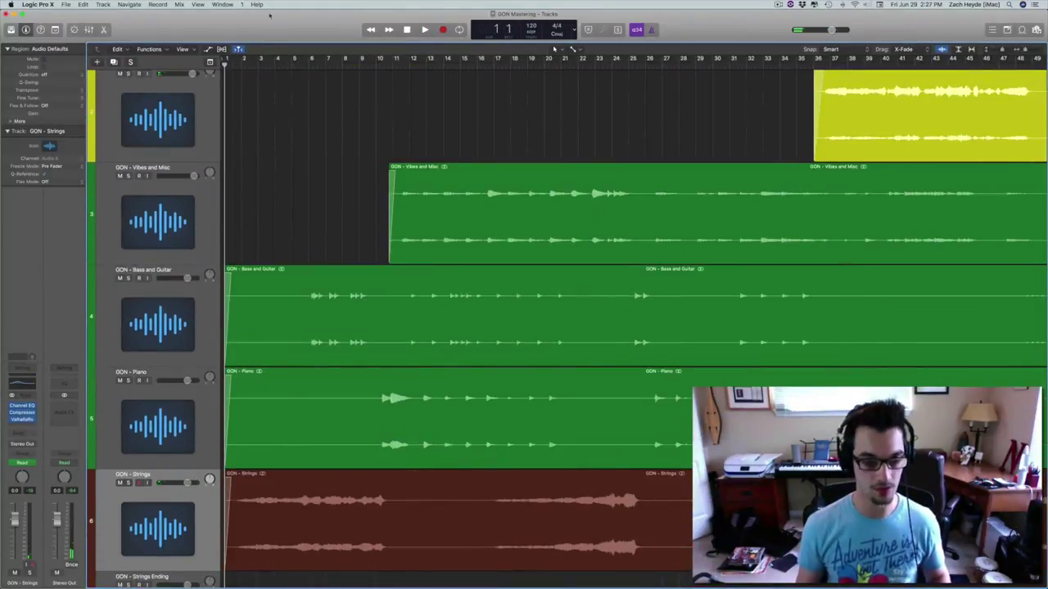
left_click(300, 66)
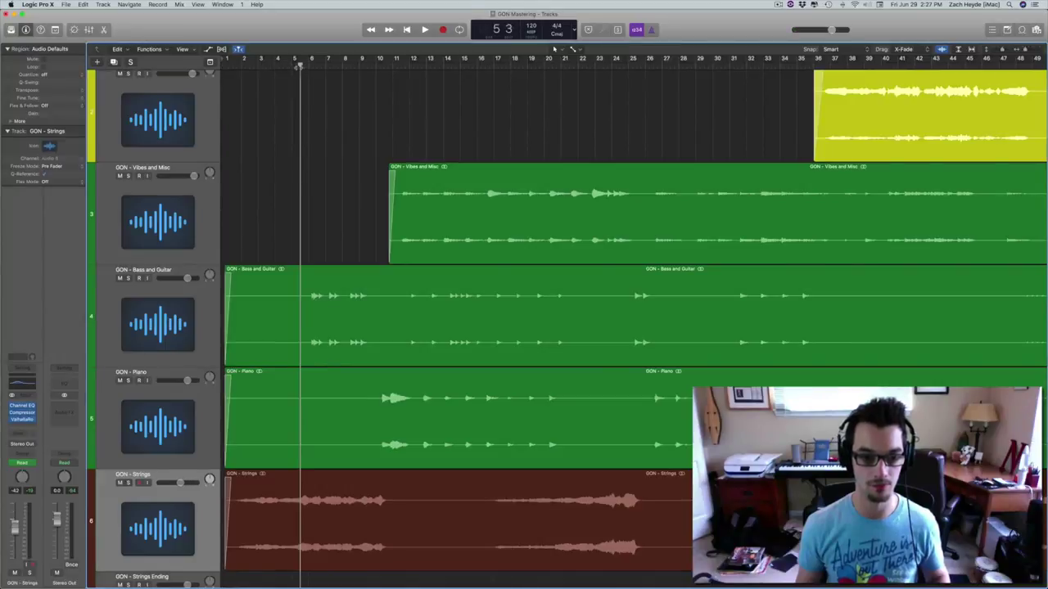
left_click(314, 299)
key("super+bracketleft")
scroll(312, 299, "right", 3)
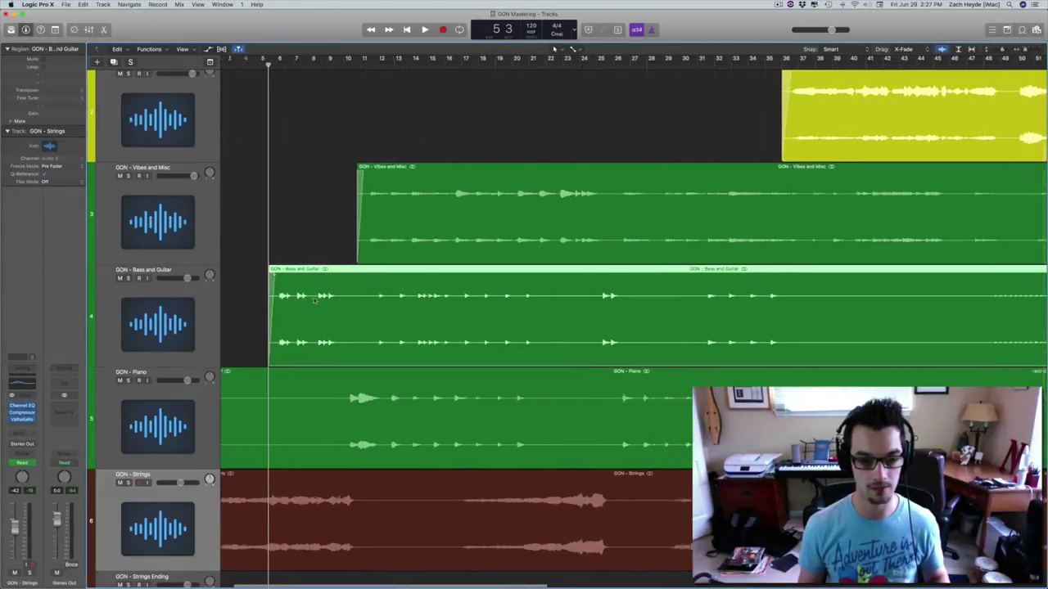
scroll(311, 298, "up", 5)
scroll(311, 298, "left", 2)
scroll(312, 298, "down", 3)
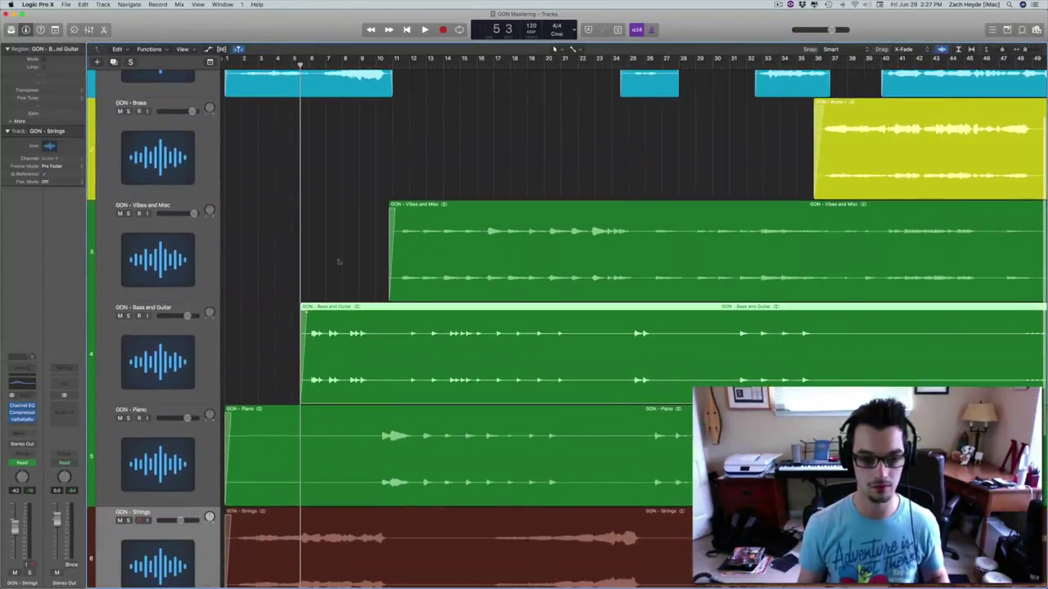
Split Bass and Guitar at bar 37, beat 3 and at bar 48, and delete the silent section between
key("space")
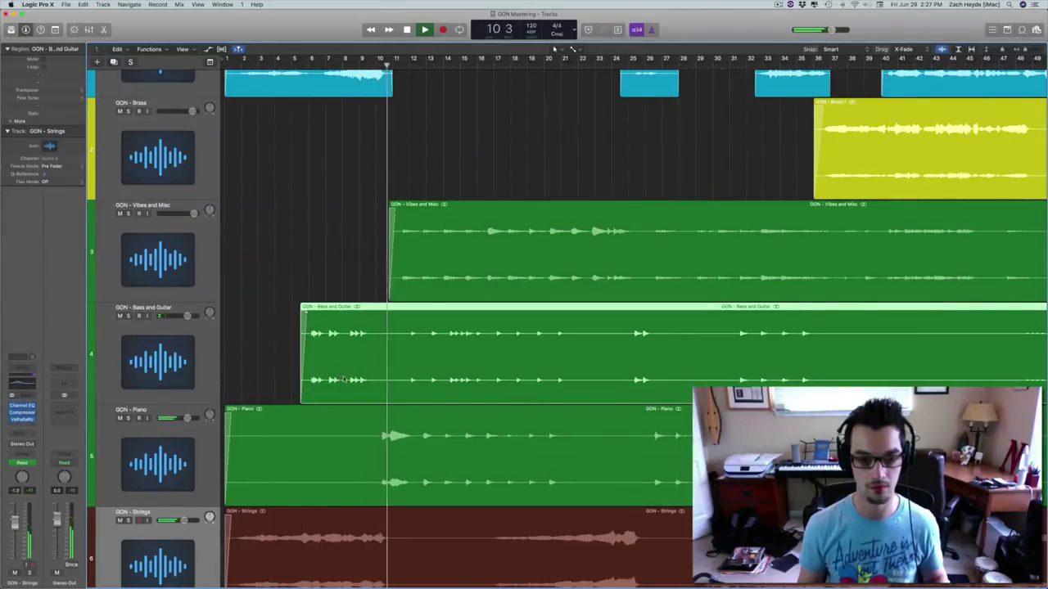
key("super+t")
key("super+z")
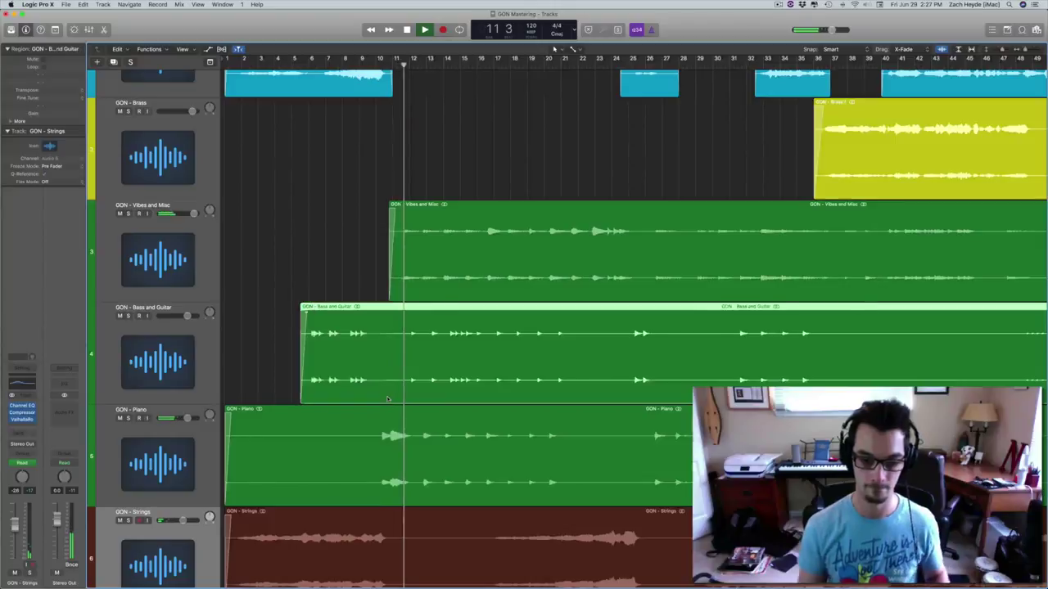
scroll(387, 398, "right", 10)
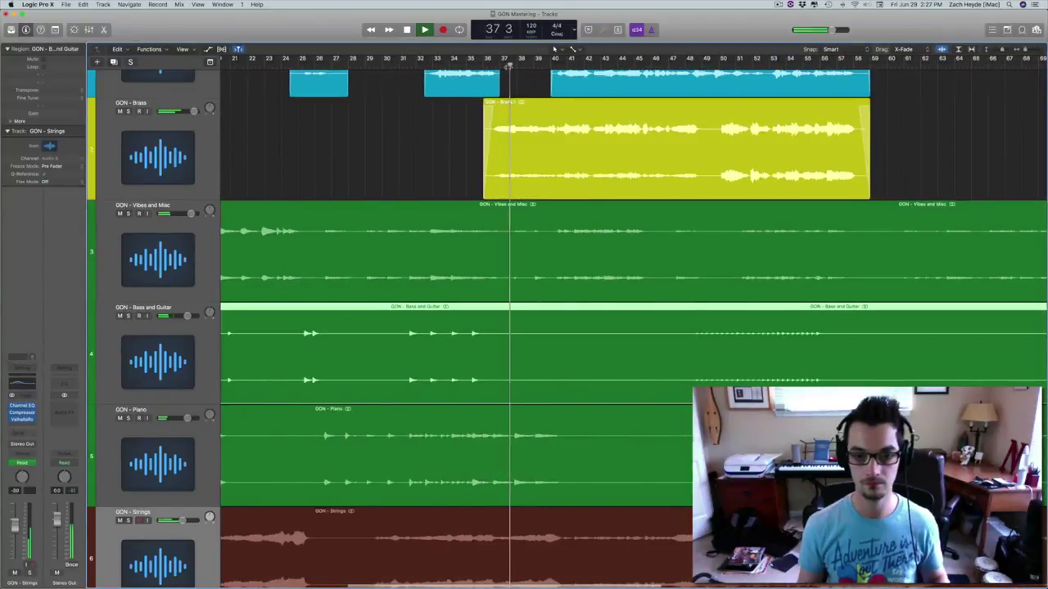
key("super+t")
scroll(509, 67, "right", 3)
left_click(638, 67)
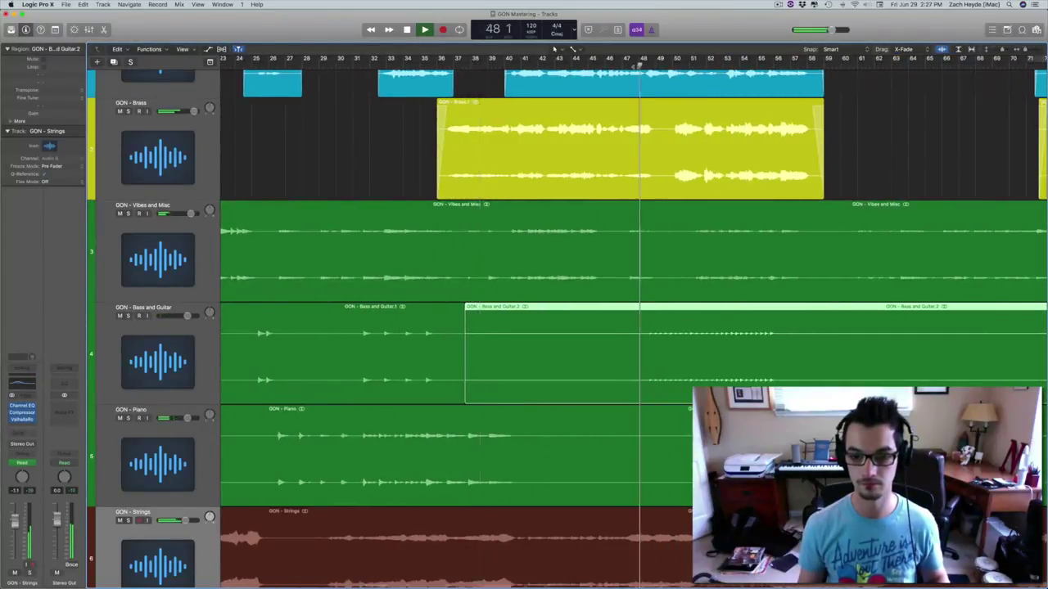
key("super+t")
left_click(518, 341)
key("Delete")
scroll(519, 341, "right", 8)
key("space")
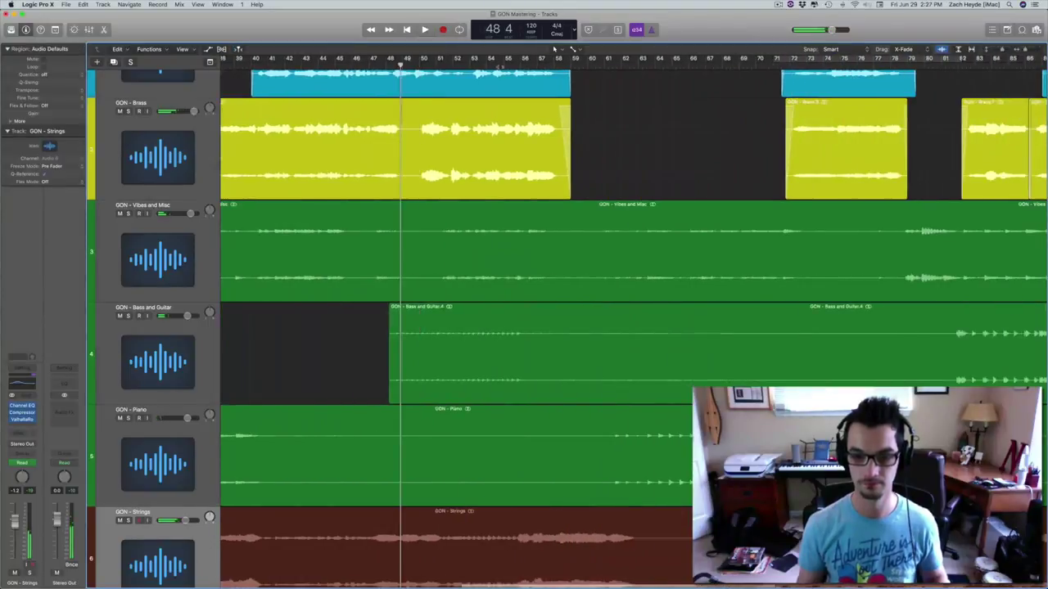
Split Bass and Guitar at bar 57 and at bar 80, beat 3, and delete the silent section between
left_click_drag(530, 66, 537, 66)
left_click(561, 327)
key("super+t")
scroll(561, 326, "right", 8)
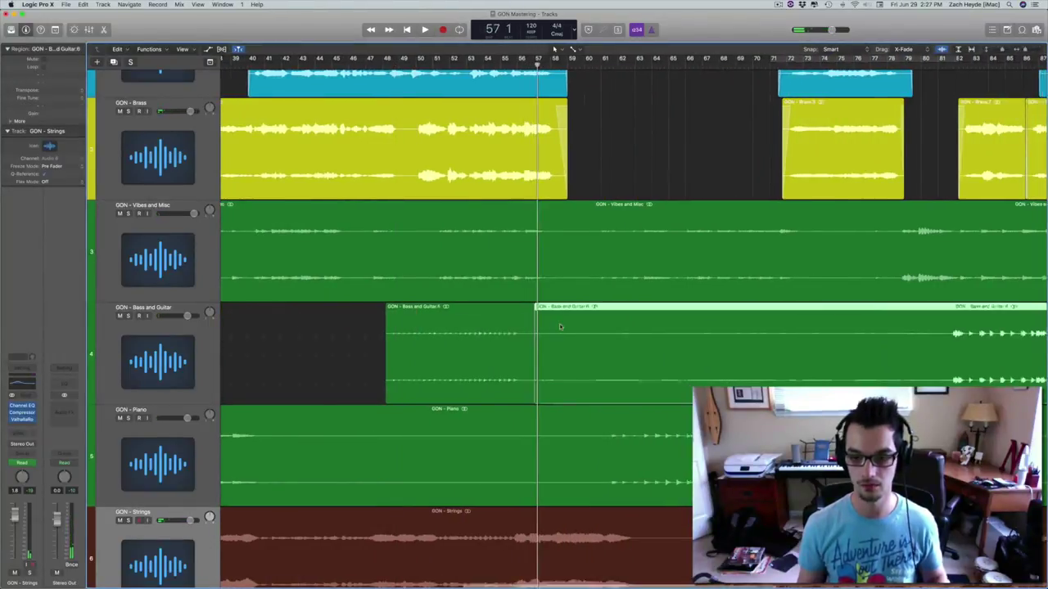
left_click(672, 68)
key("super+t")
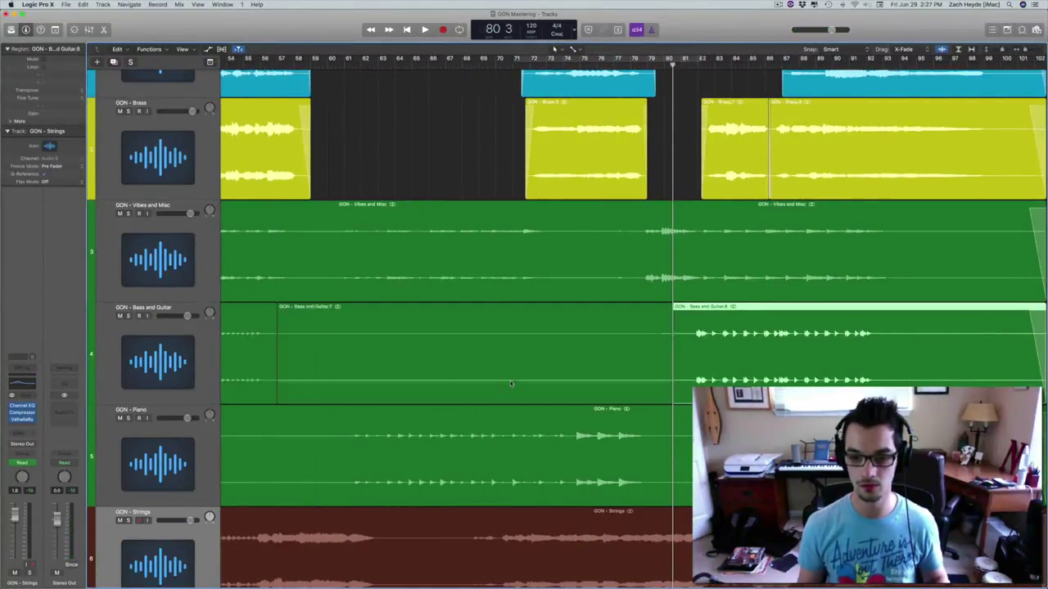
left_click(513, 385)
key("Delete")
Add fades to the newly cut edges of the three remaining Bass and Guitar regions
scroll(512, 382, "right", 10)
scroll(498, 177, "left", 20)
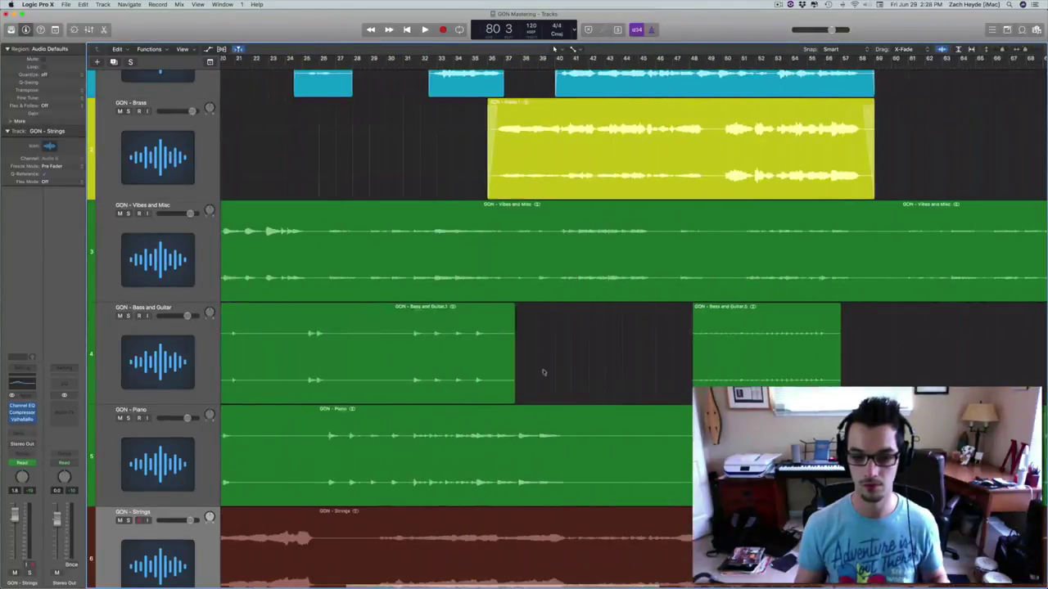
left_click(703, 351)
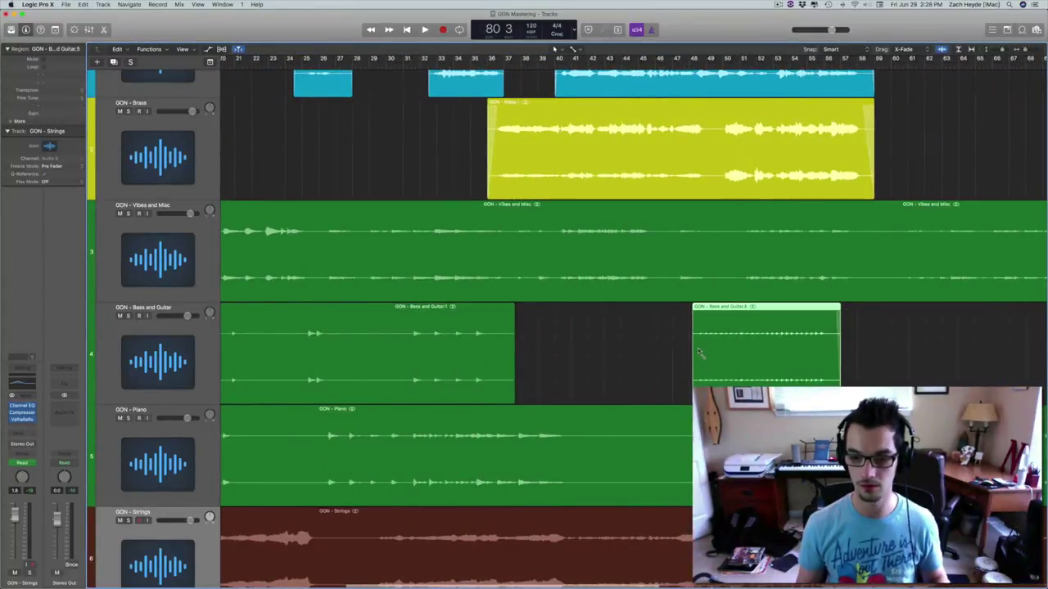
left_click(501, 340)
scroll(557, 334, "left", 10)
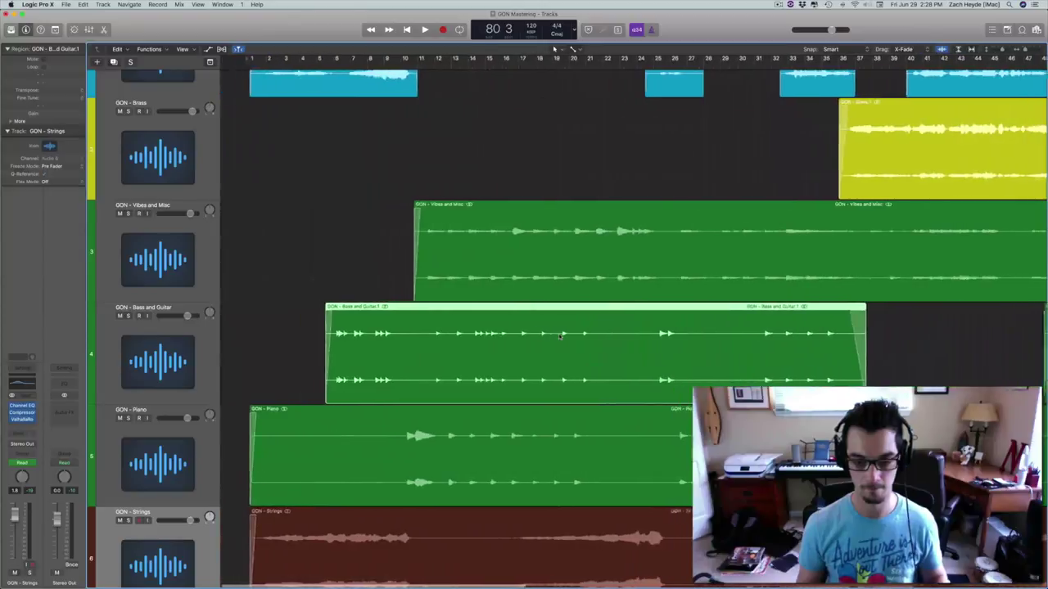
left_click(1000, 305)
scroll(1000, 305, "right", 20)
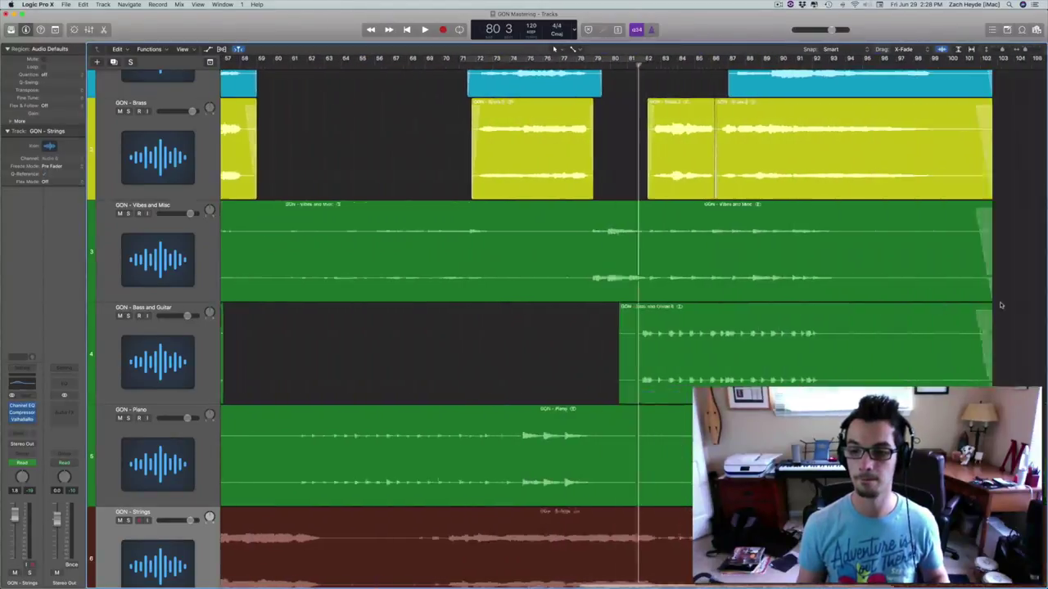
left_click(560, 342)
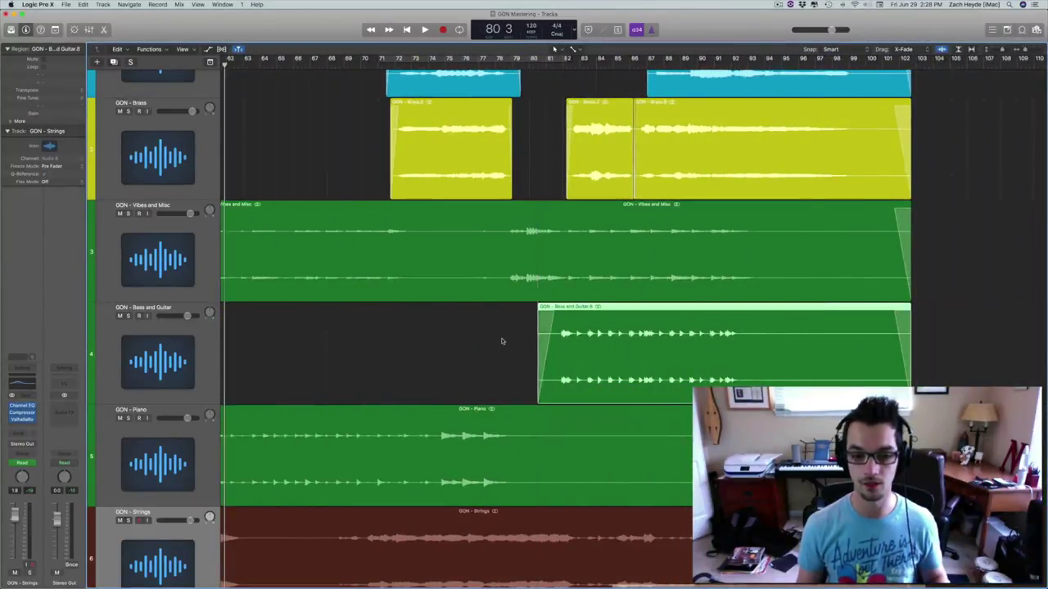
Trim the silent start of the Piano region to bar 10, then extend it back to just after bar 9
key("Return")
left_click(322, 444)
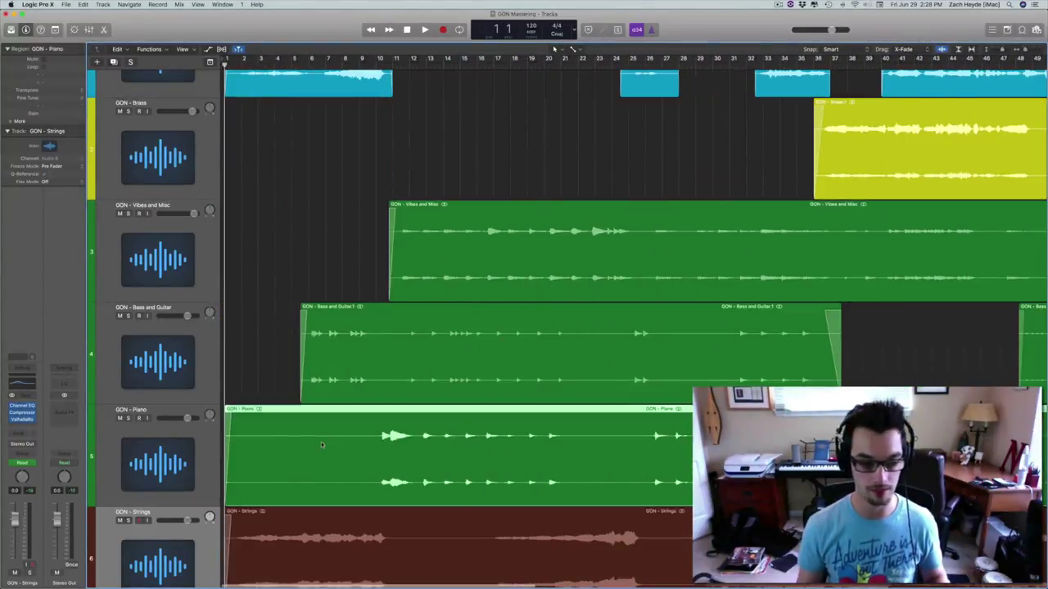
left_click(373, 64)
key("super+bracketleft")
scroll(327, 442, "right", 1)
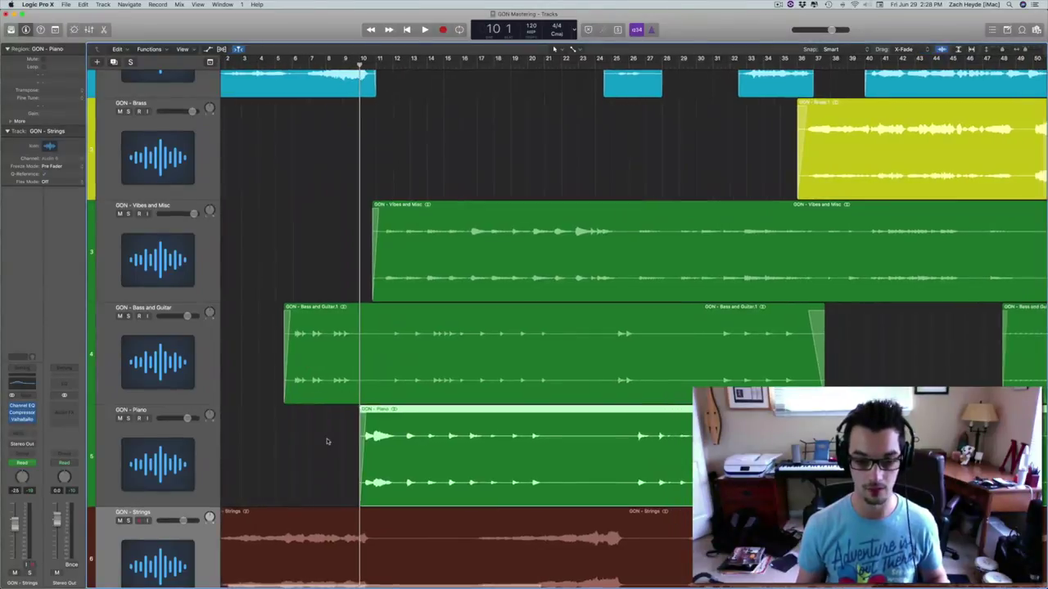
left_click_drag(360, 497, 347, 497)
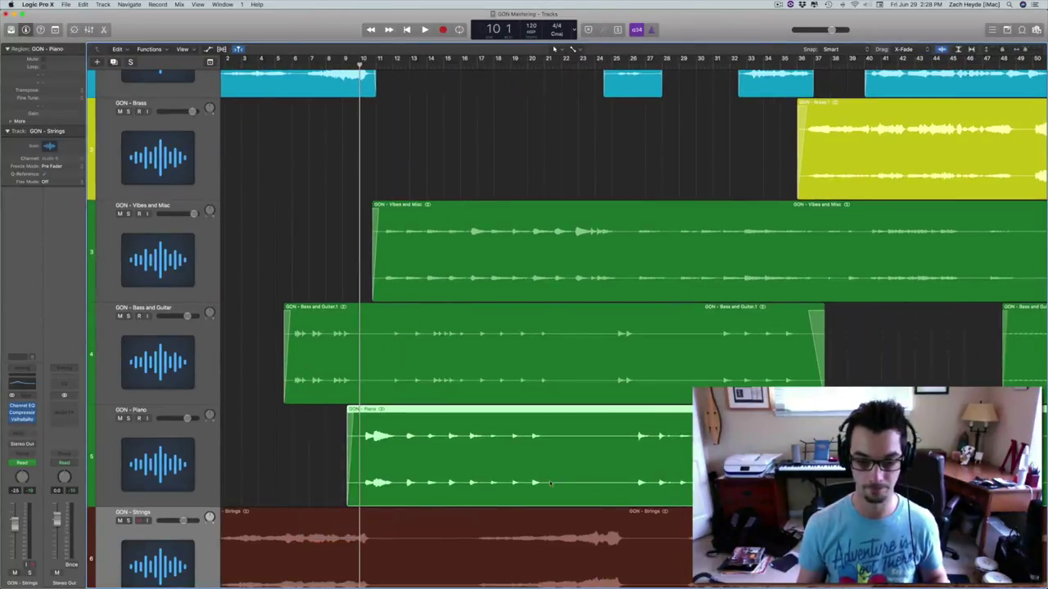
Split the Piano region at bars 22 and 26 and delete the silent section between the cuts
left_click(563, 69)
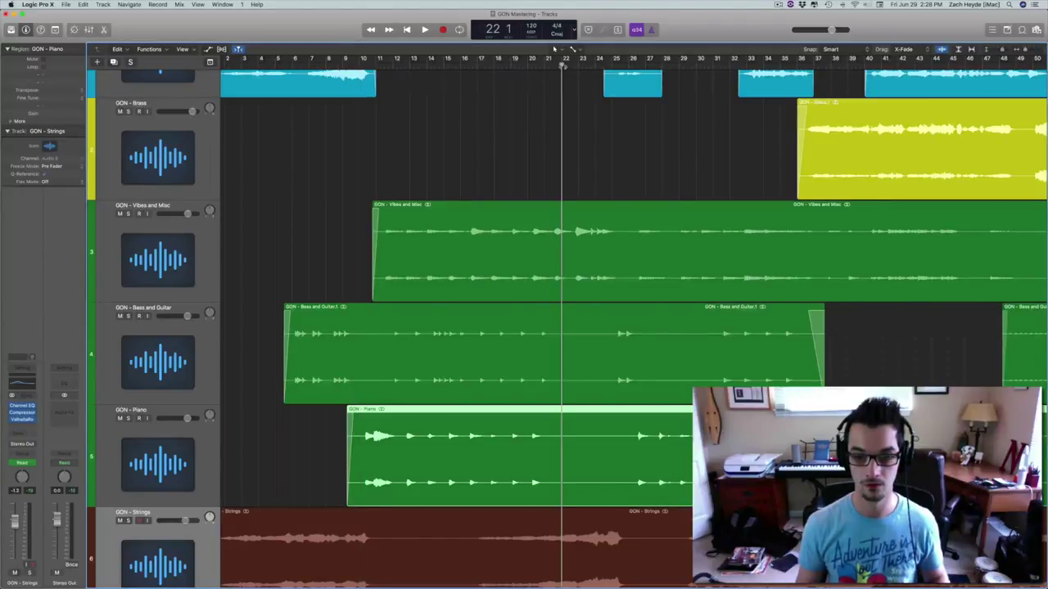
key("super+t")
key("period")
key("period")
key("period")
key("period")
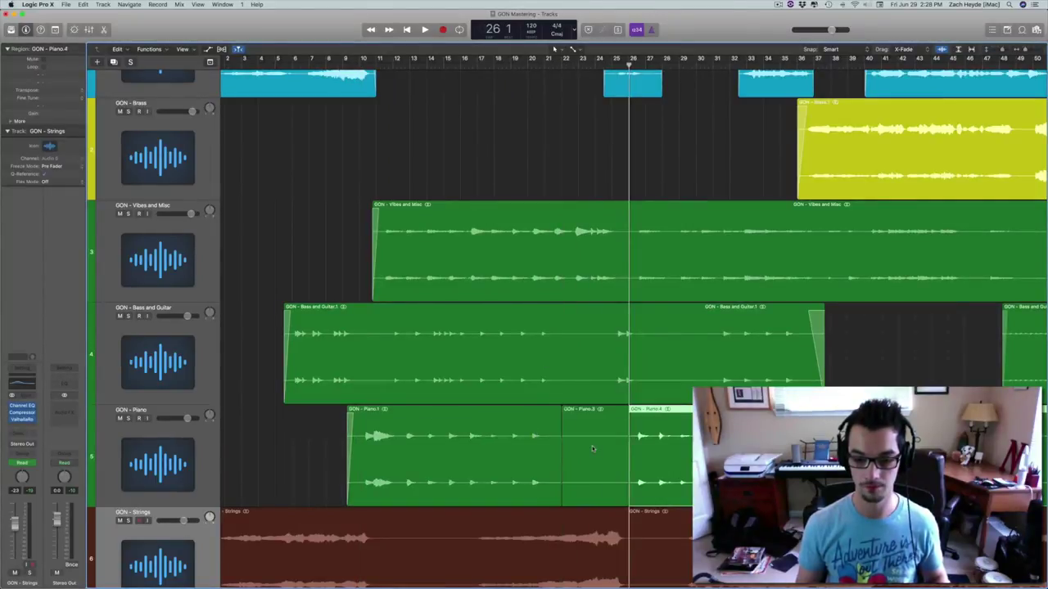
left_click(593, 448)
key("Delete")
Split the Piano region at bars 42 and 60 and remove the silent section between them
scroll(593, 448, "right", 5)
key("period")
key("period")
key("period")
key("period")
key("period")
key("period")
key("period")
key("period")
key("period")
key("period")
key("period")
key("period")
key("period")
key("period")
key("period")
key("period")
key("period")
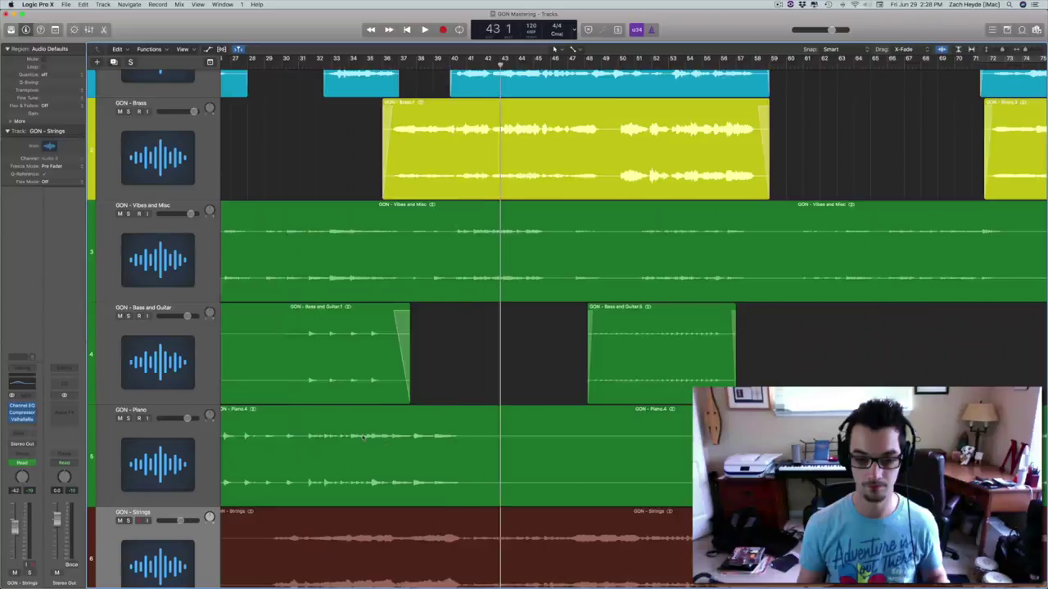
left_click(557, 461)
key("super+t")
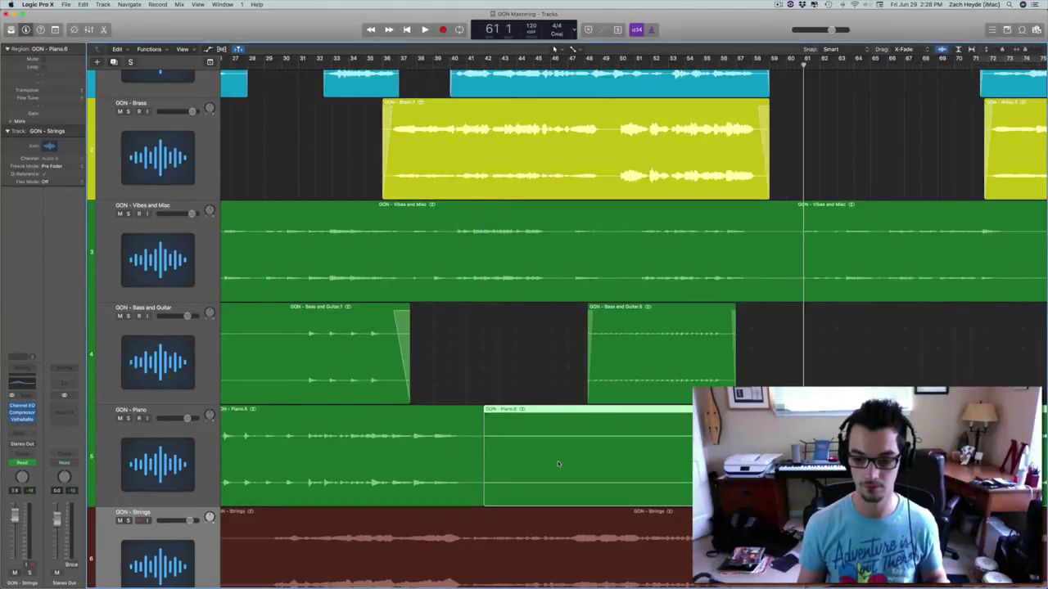
key("Delete")
scroll(550, 471, "right", 5)
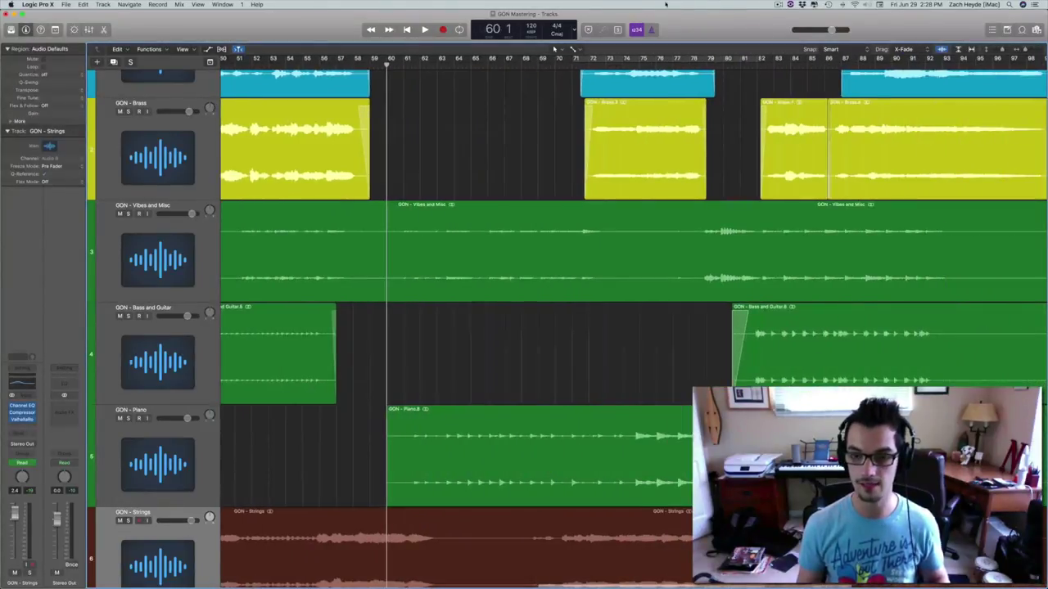
Split the Piano region at bar 80 and delete everything after the cut
left_click(722, 65)
left_click(426, 442)
key("super+t")
scroll(379, 433, "right", 10)
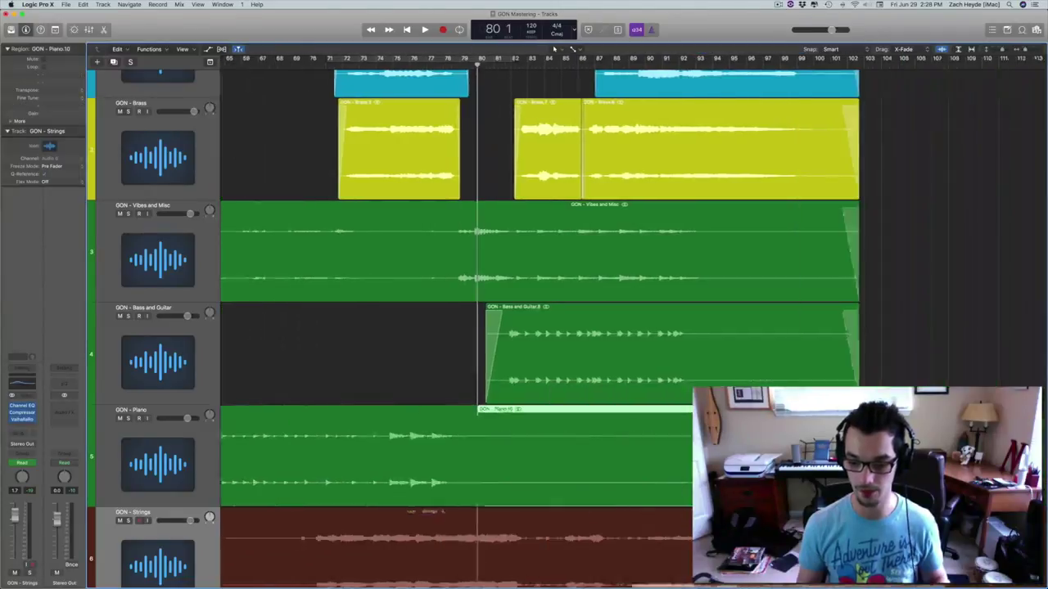
key("period")
key("period")
key("period")
key("period")
key("period")
key("period")
key("period")
key("period")
key("period")
key("period")
key("period")
scroll(380, 433, "left", 8)
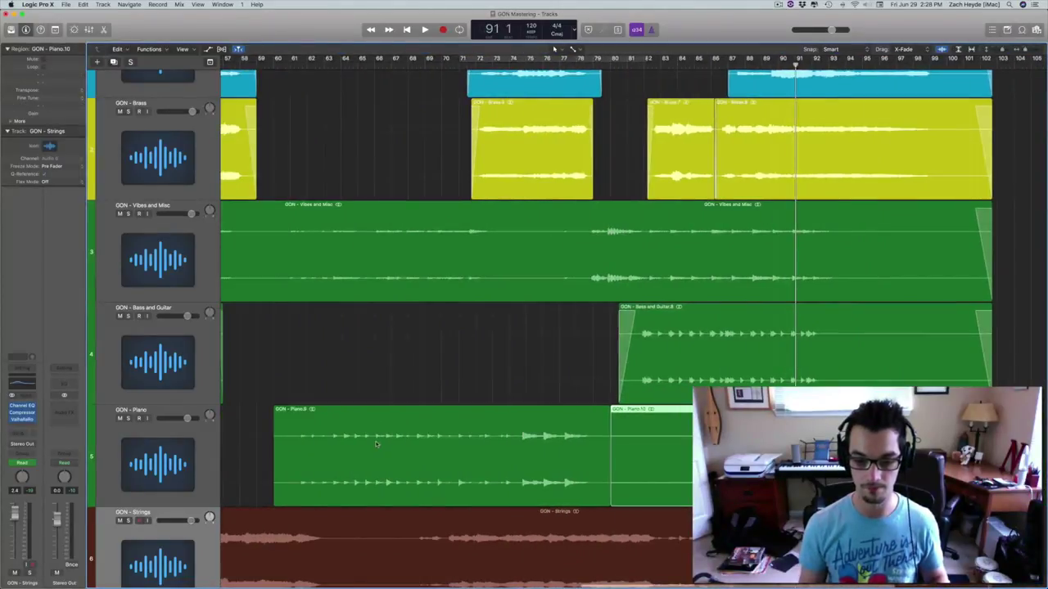
key("Delete")
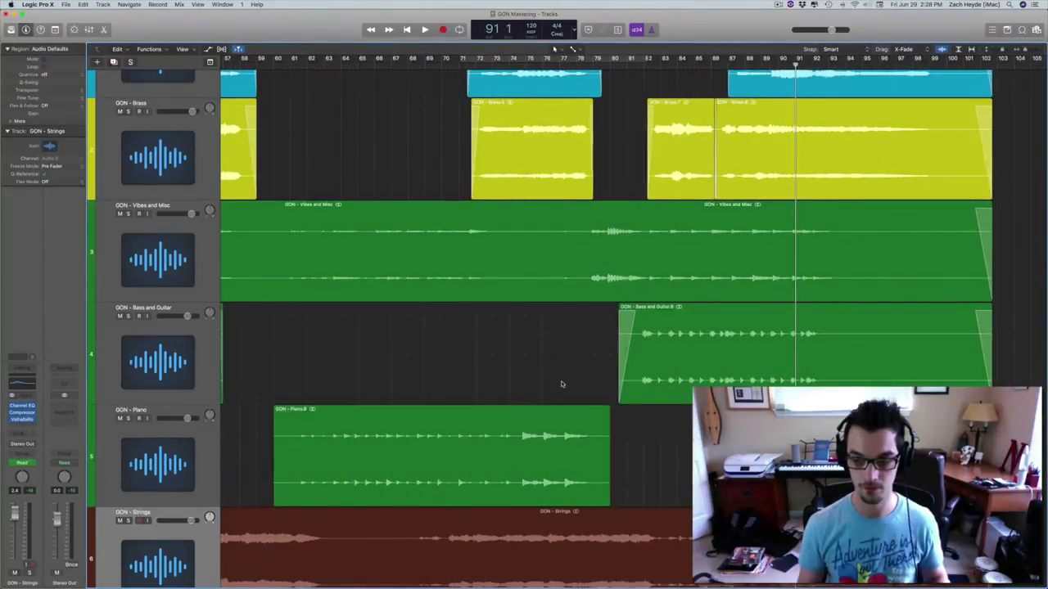
Cut off the Vibes and Misc region at bar 96 and add a fade-out at its new end
key("period")
left_click(696, 271)
key("super+t")
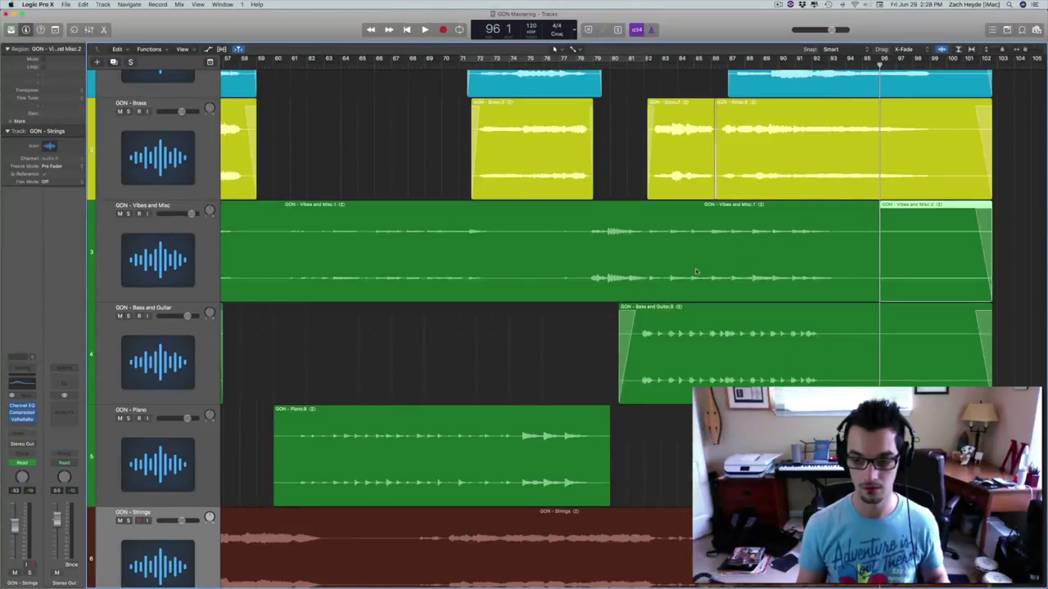
key("Delete")
left_click_drag(907, 281, 928, 278)
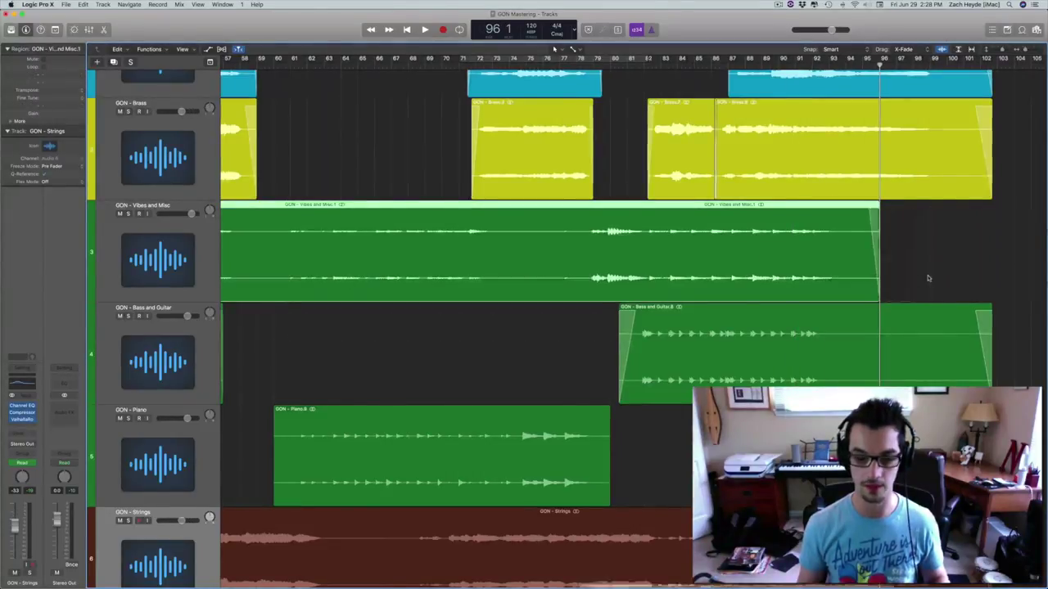
Solo the Strings track and play it from bar 60 to check its quiet passage
scroll(398, 148, "left", 8)
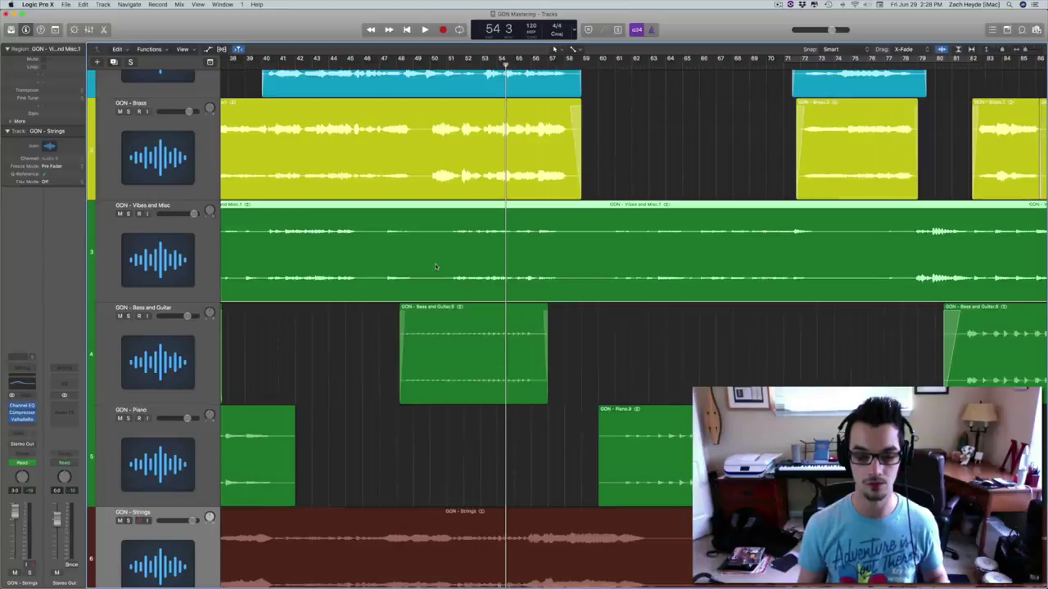
scroll(435, 266, "down", 5)
left_click(129, 341)
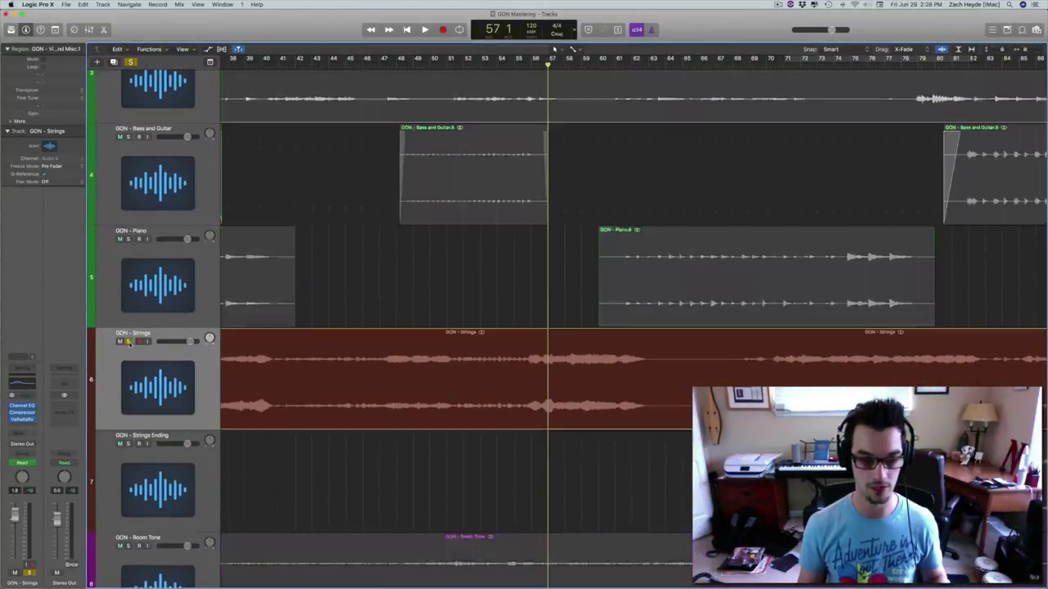
scroll(311, 398, "down", 3)
key("period")
key("period")
key("period")
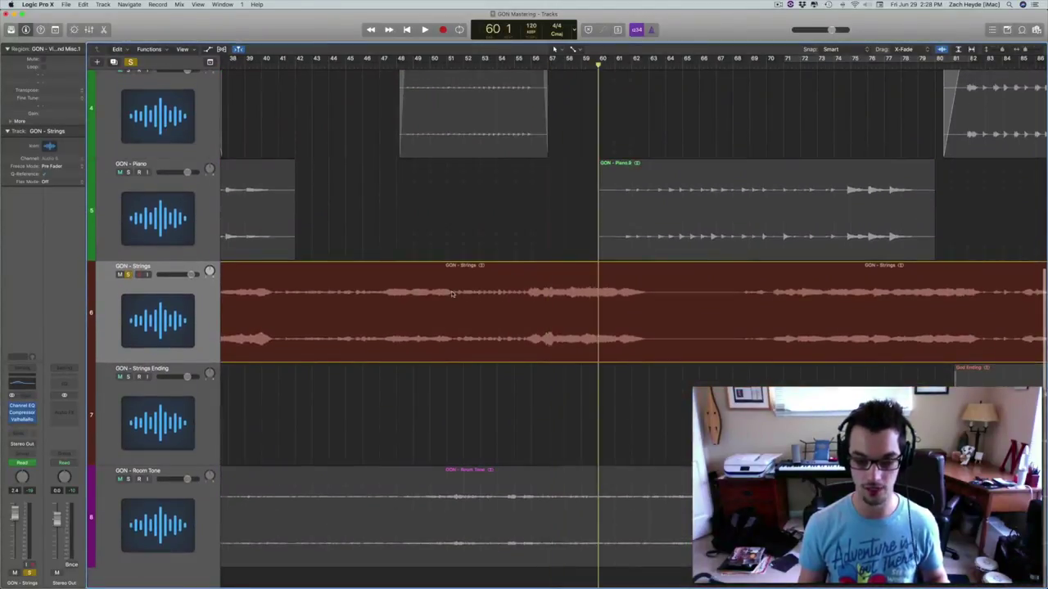
key("space")
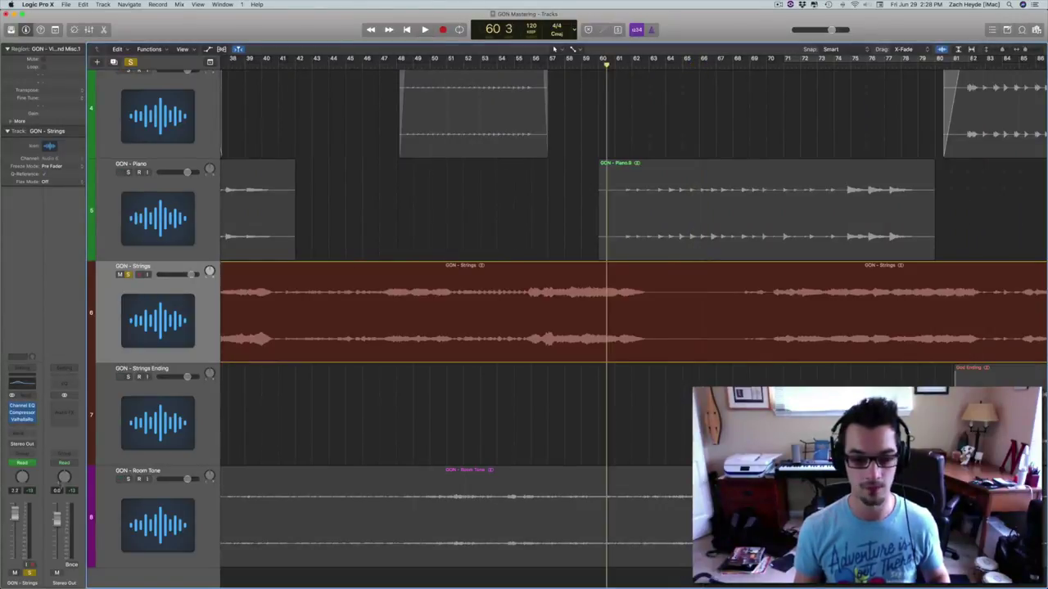
Listen to the quiet Strings passage with the Room Tone track soloed alongside it and without it, leaving both tracks unsoloed
left_click(127, 478)
key("space")
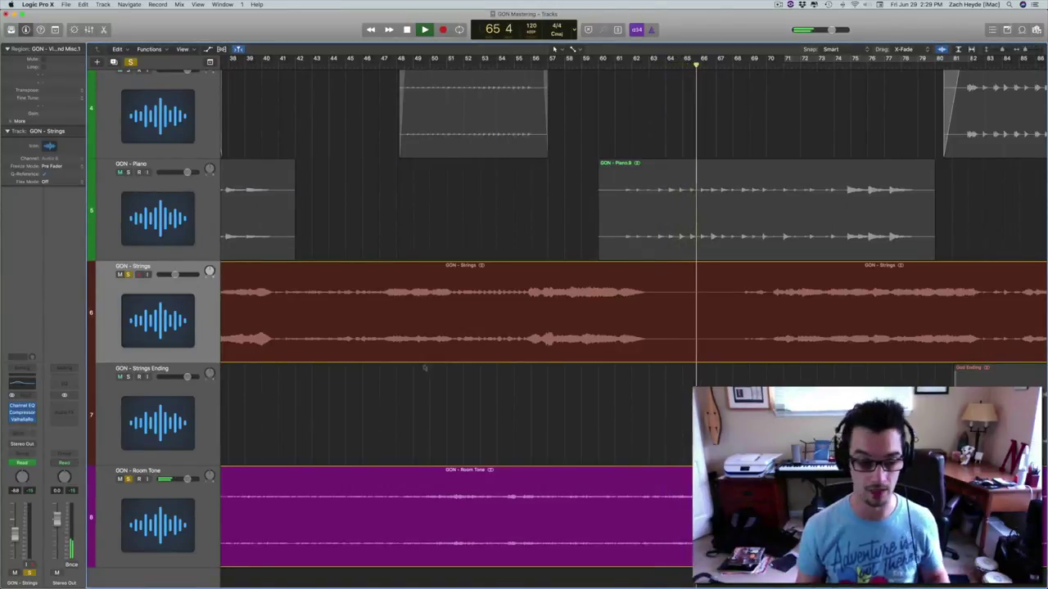
left_click(177, 508)
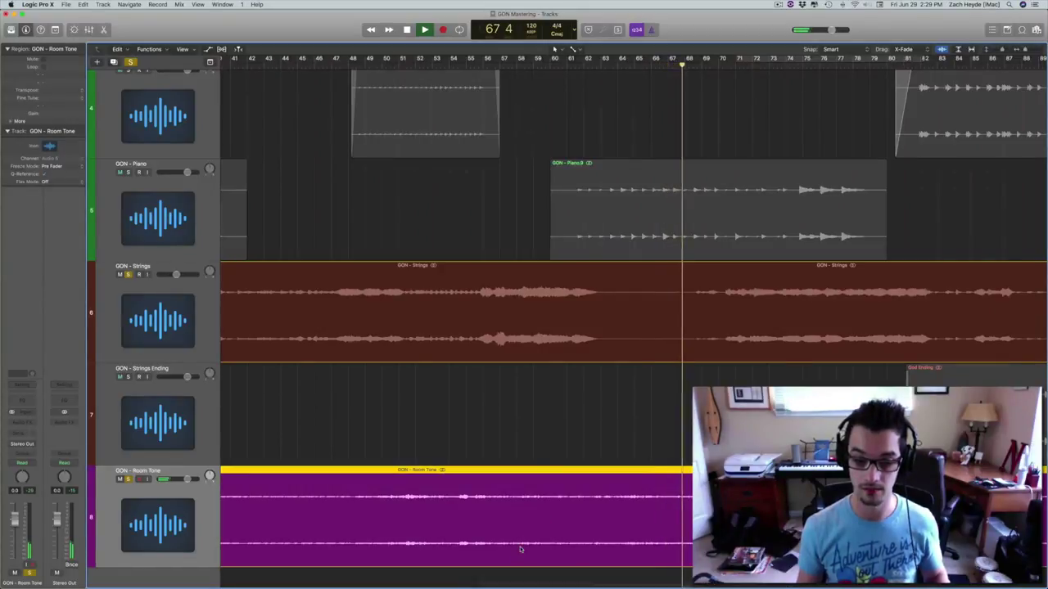
key("space")
left_click(128, 480)
key("comma")
key("comma")
key("comma")
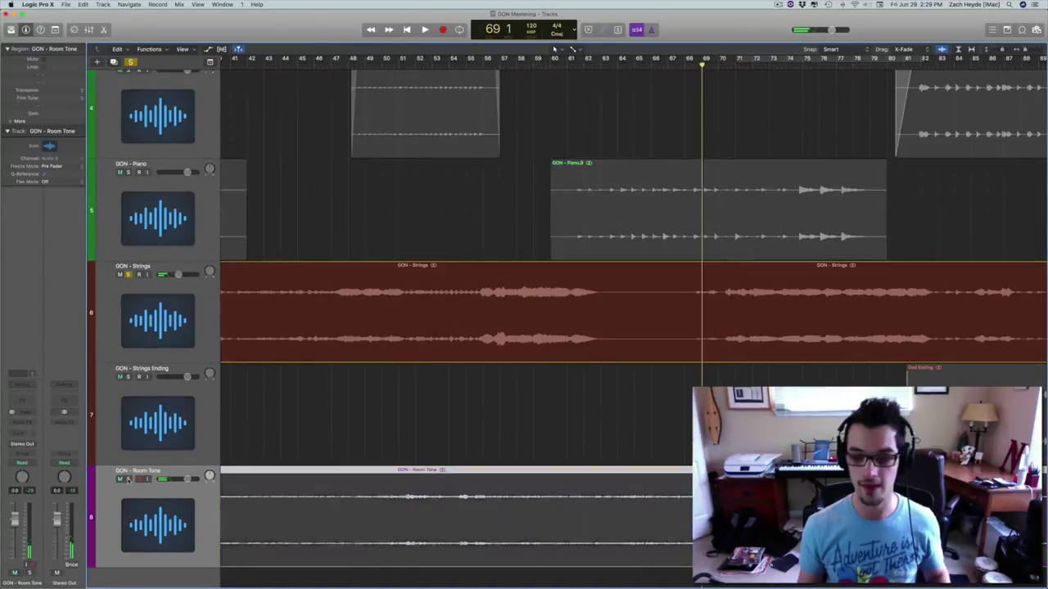
key("space")
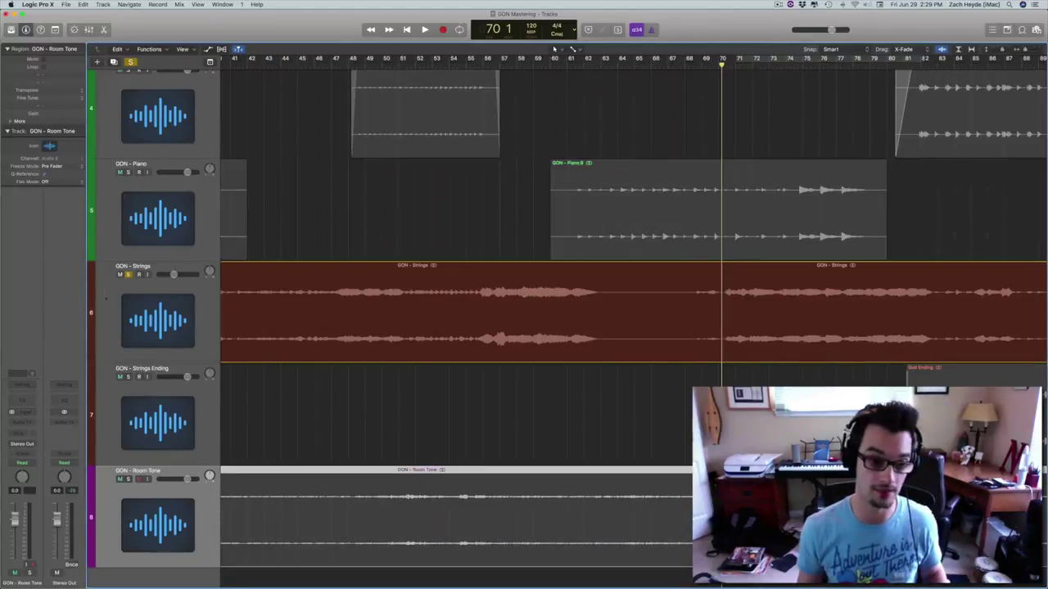
left_click(128, 275)
Split the Strings region at bars 64 and 68 and delete the silent section between the cuts
scroll(337, 199, "up", 5)
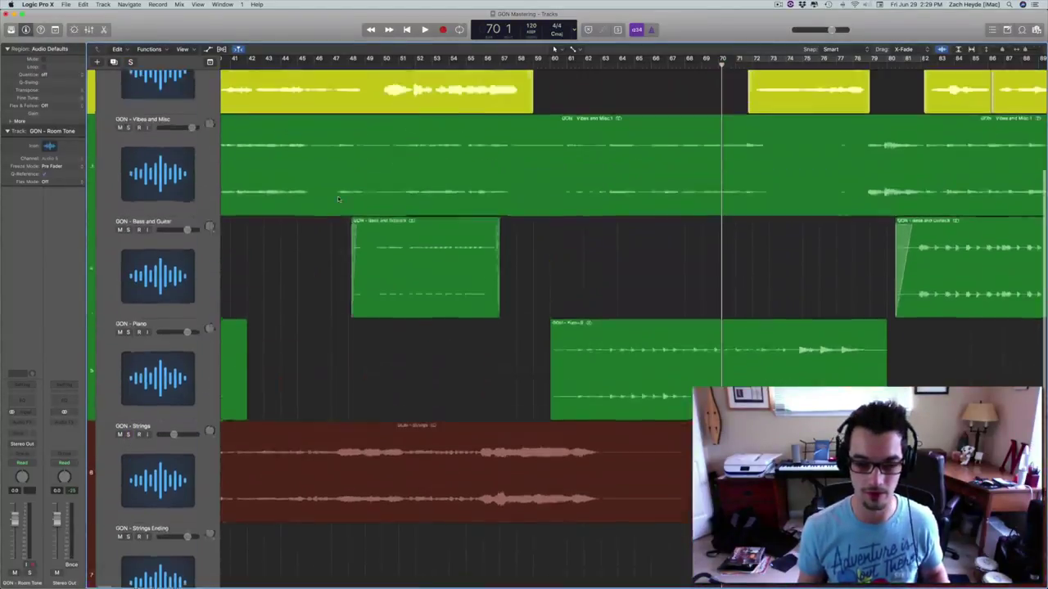
scroll(339, 199, "down", 4)
key("comma")
key("comma")
key("comma")
key("comma")
key("comma")
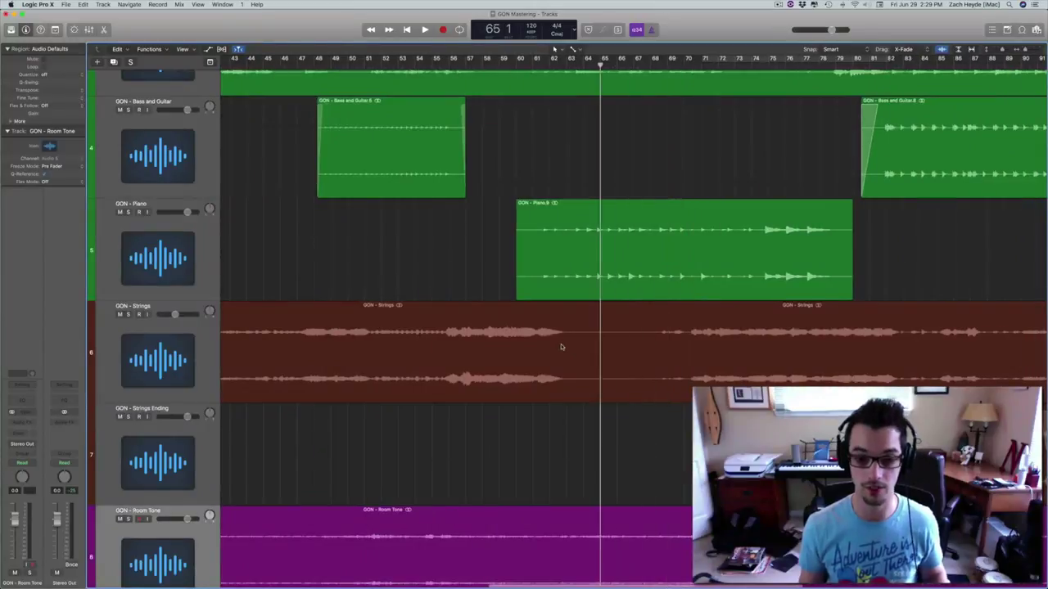
key("super+t")
key("period")
key("period")
key("period")
key("period")
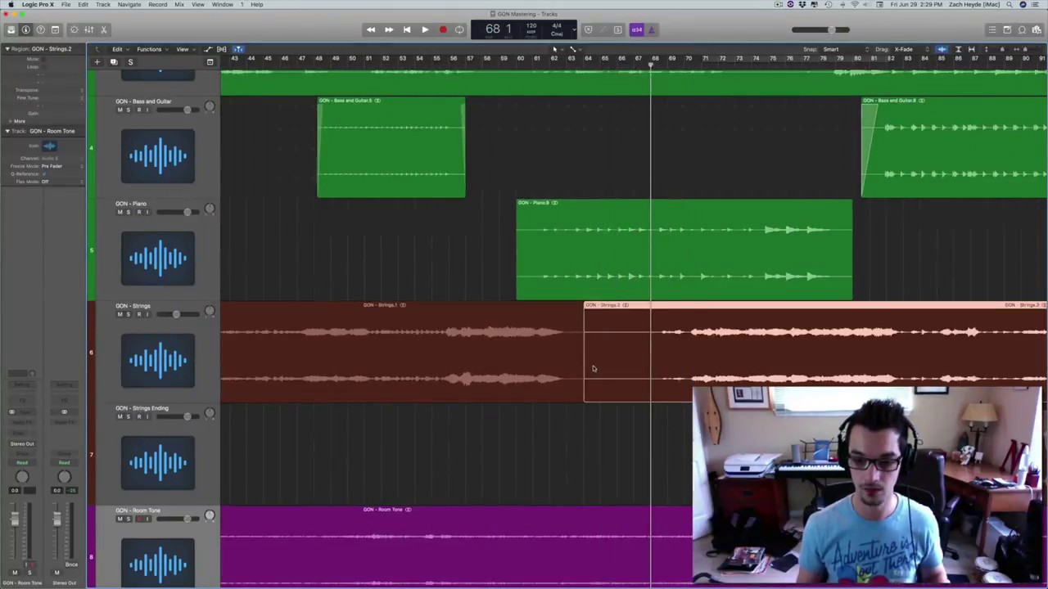
key("super+t")
left_click(593, 369)
key("Delete")
Add a fade-out to the Strings region ending at bar 64 and a fade-in to the one starting at bar 68
left_click_drag(571, 374, 600, 364)
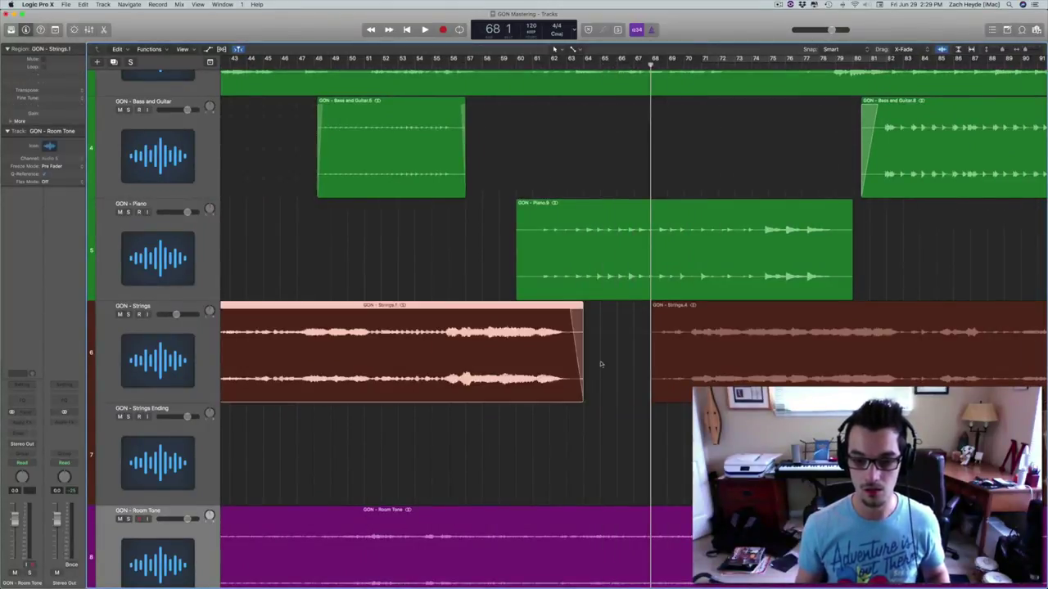
left_click(655, 349)
key("comma")
key("comma")
key("comma")
key("comma")
key("comma")
key("comma")
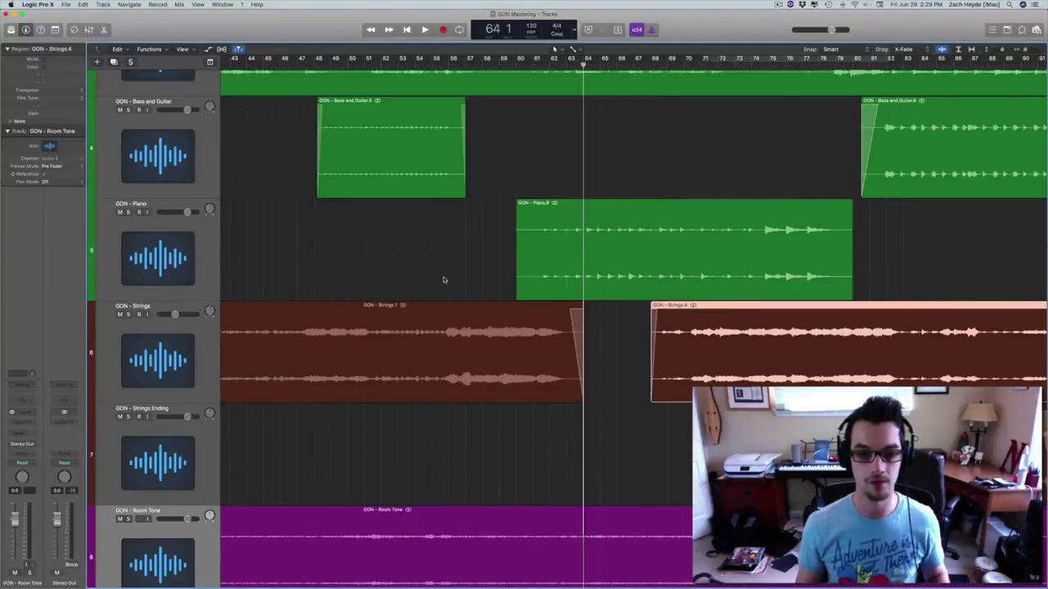
Play the project from the start and boost the Bass and Guitar track by 3 dB at 68 Hz with Channel EQ
scroll(444, 281, "up", 4)
key("Return")
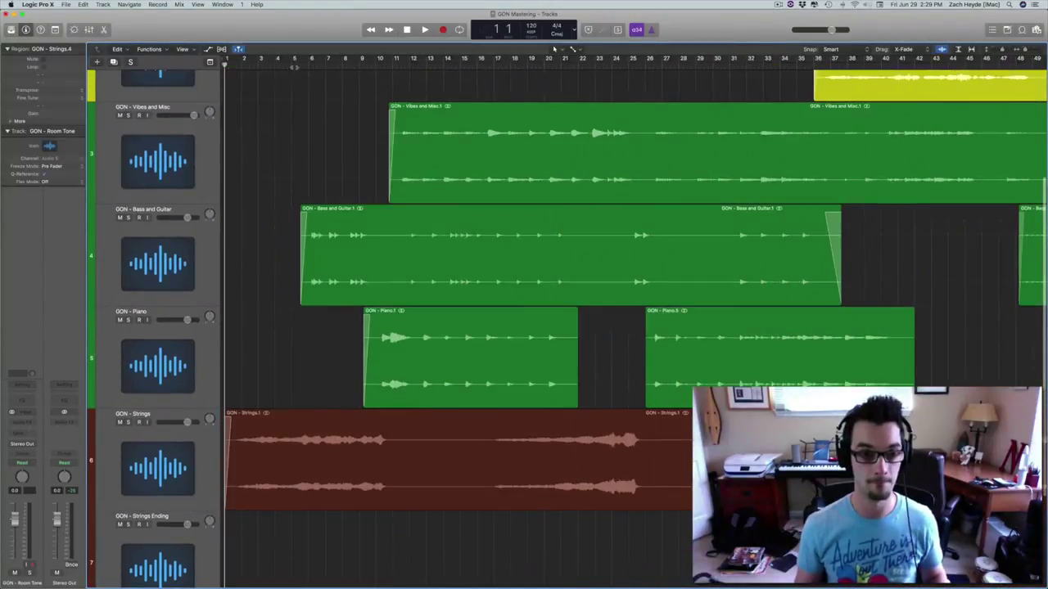
key("space")
left_click(130, 241)
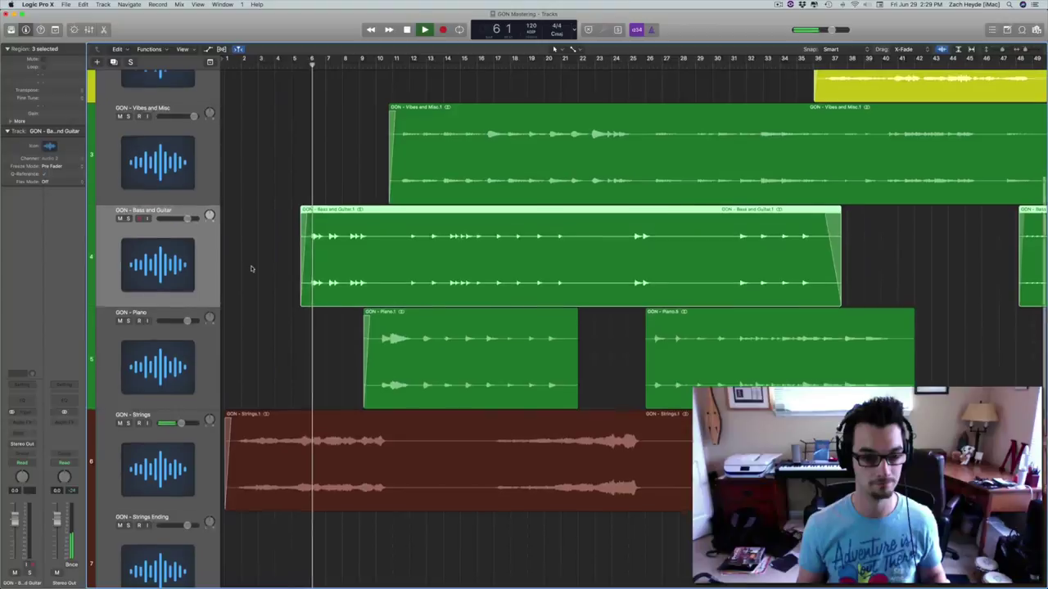
scroll(251, 269, "up", 2)
left_click(22, 401)
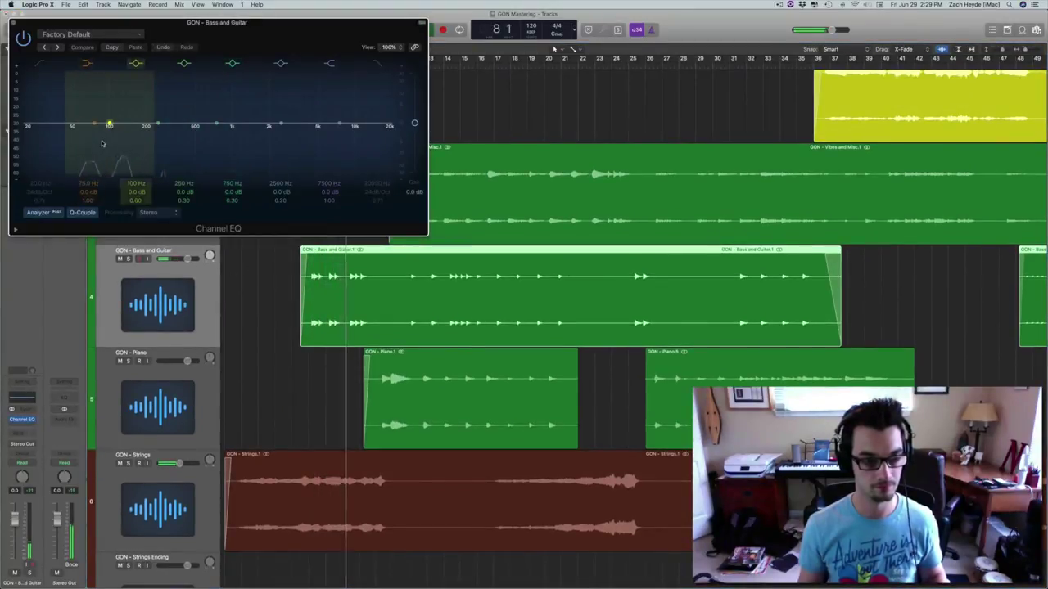
left_click_drag(102, 144, 80, 139)
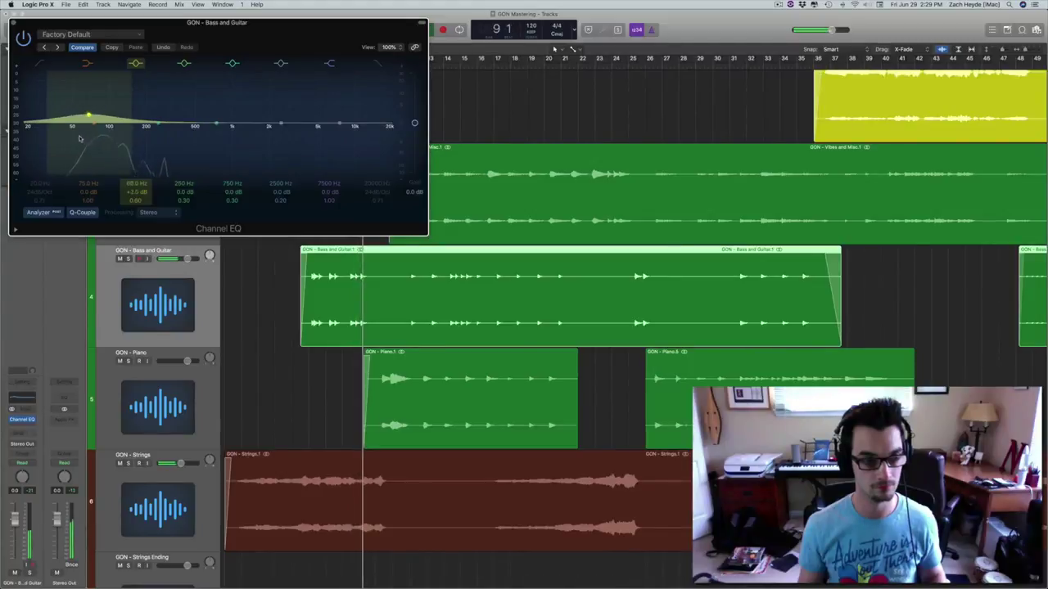
left_click(14, 22)
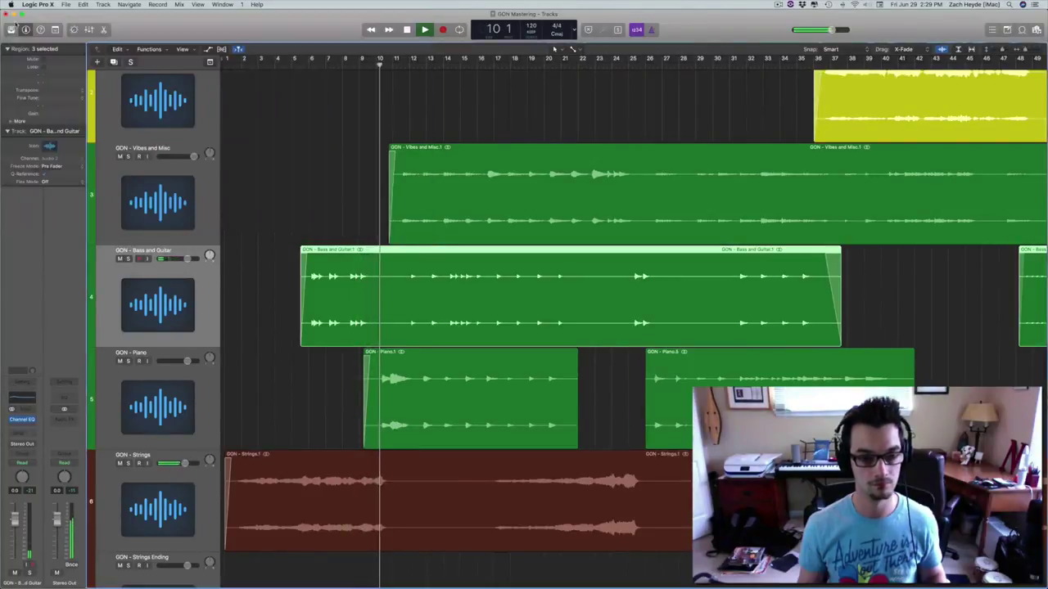
Raise the Bass and Guitar track's volume to 2.0 dB during playback, then stop
left_click(289, 229)
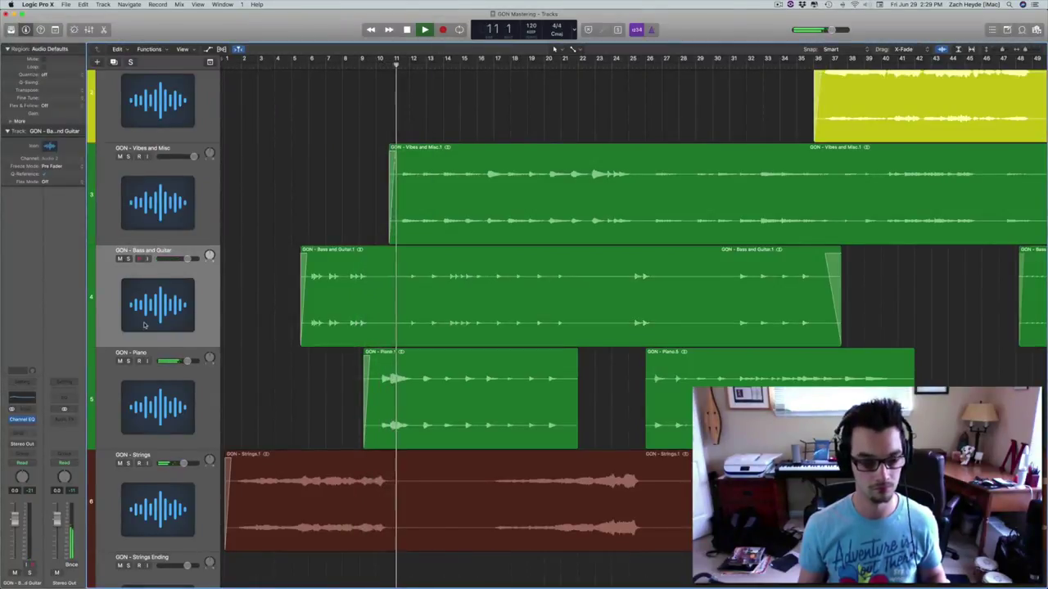
left_click(144, 325)
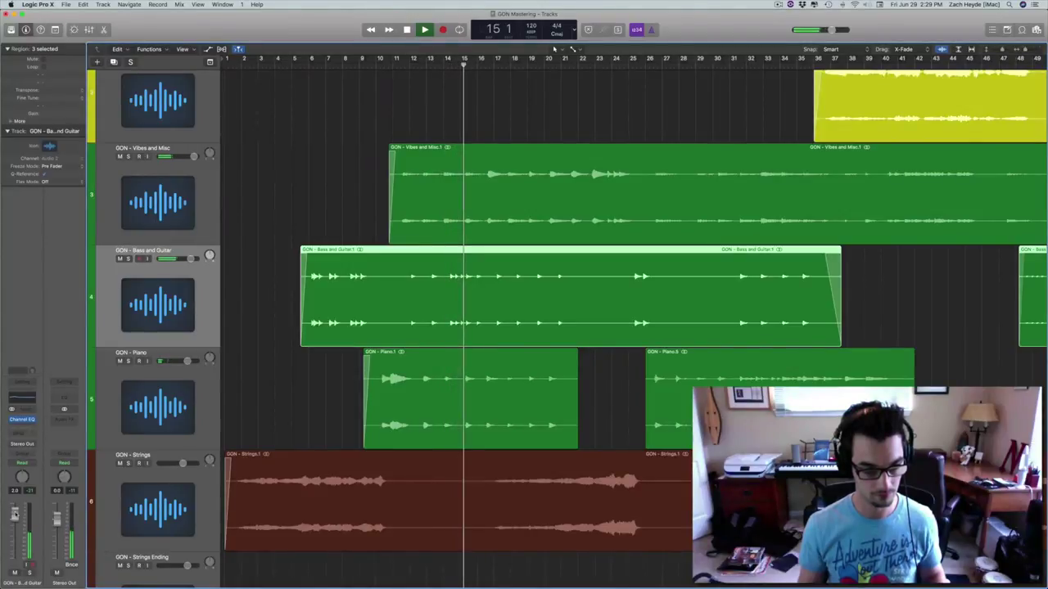
key("space")
Insert a Space Designer reverb after Channel EQ on the Bass and Guitar track and place the playhead at bar 5
left_click(33, 419)
mouse_move(37, 533)
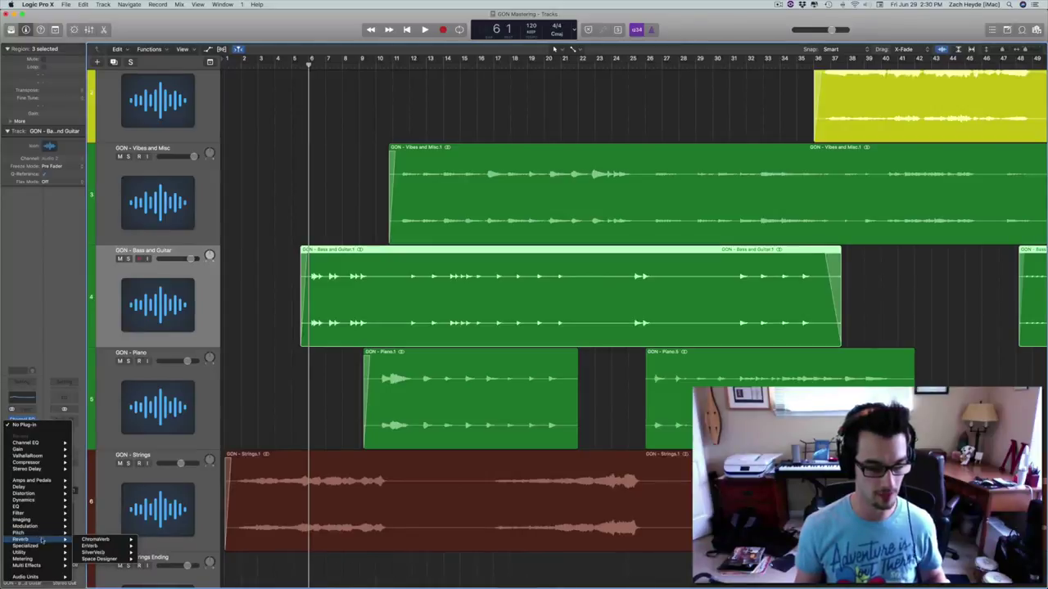
left_click(148, 559)
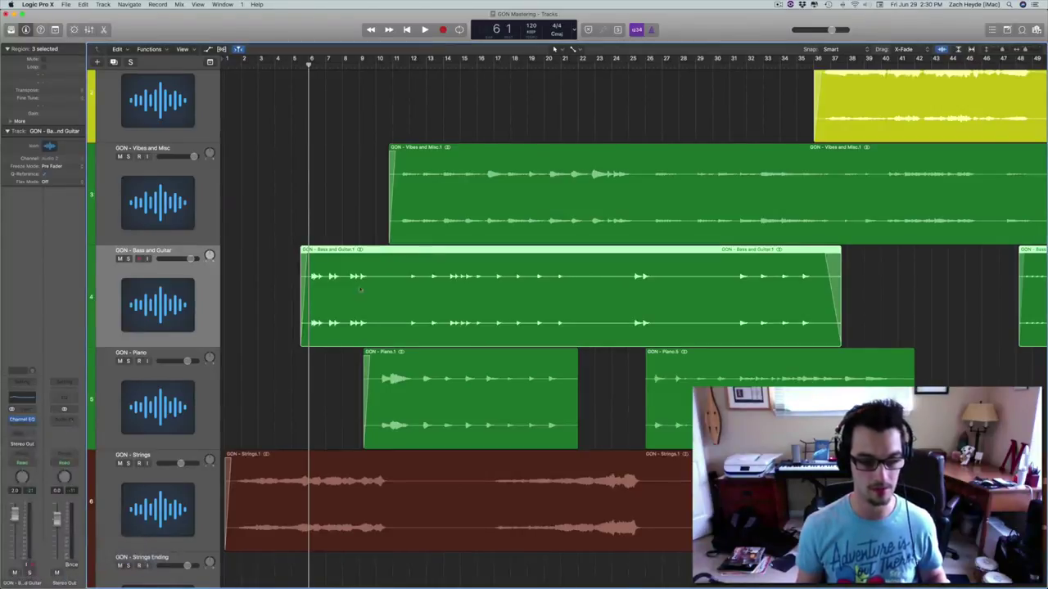
left_click_drag(96, 23, 627, 45)
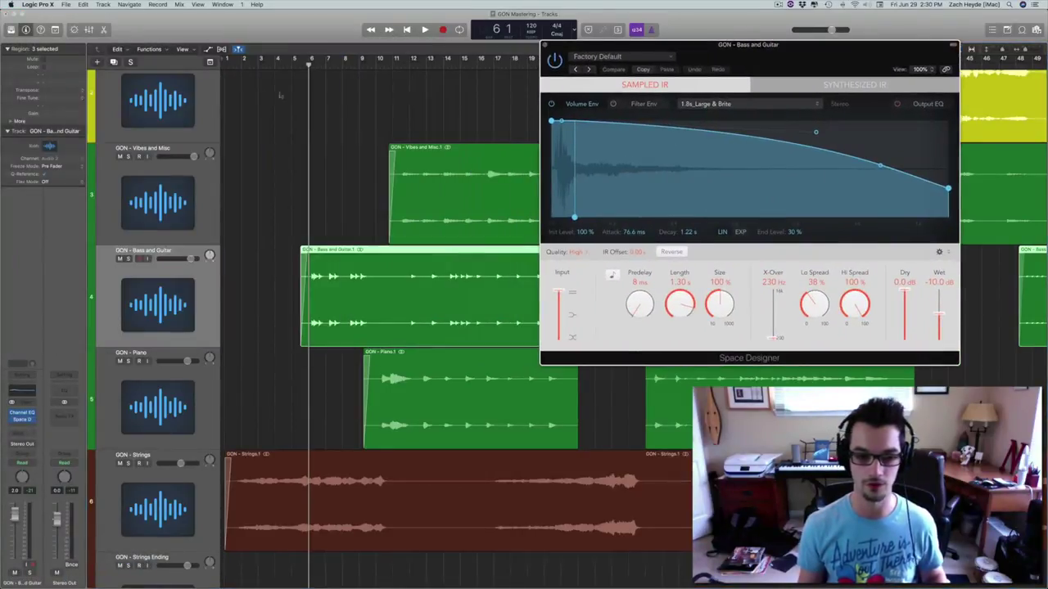
left_click(301, 66)
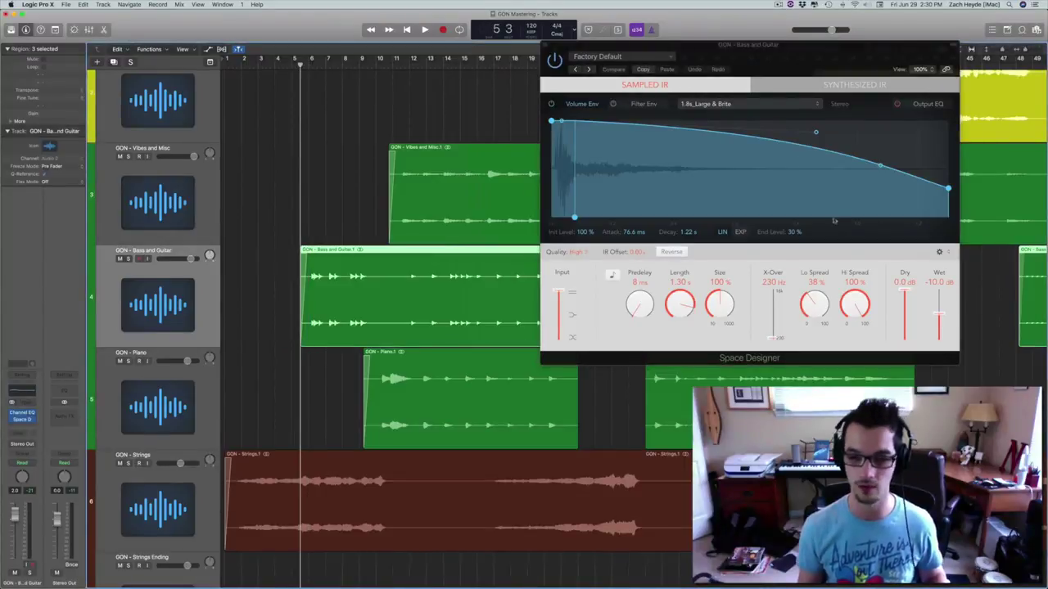
left_click(291, 65)
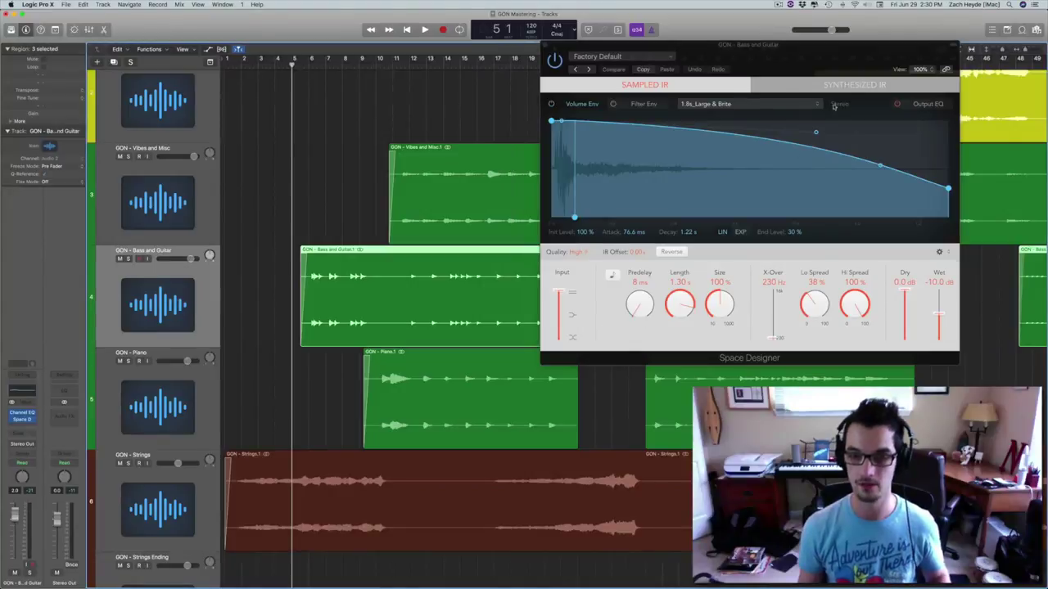
Load the medium indoor space preset 1.4s Small Concert Hall in Space Designer
left_click(621, 57)
mouse_move(618, 235)
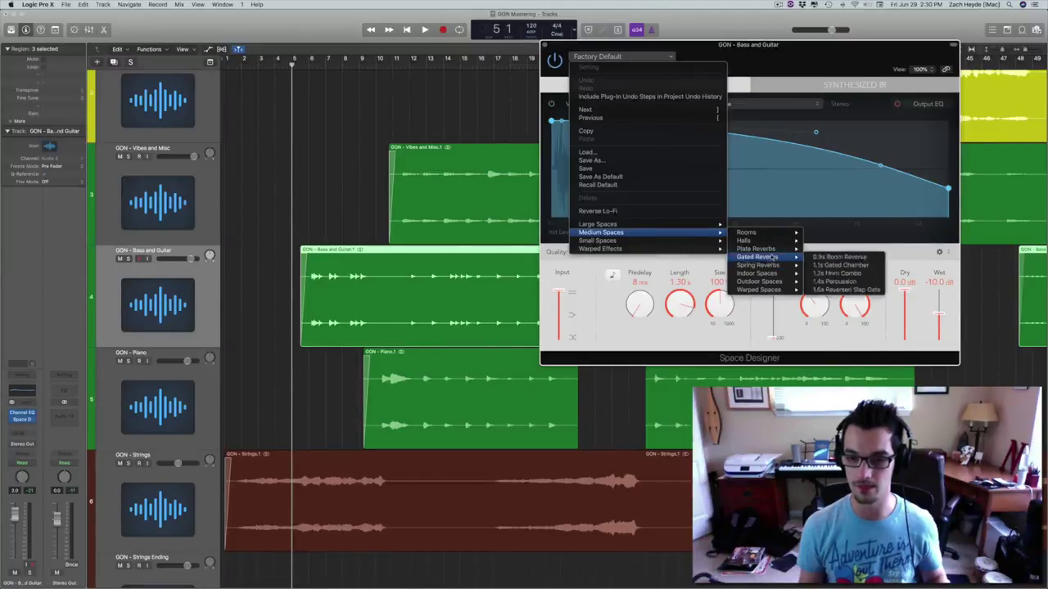
mouse_move(772, 274)
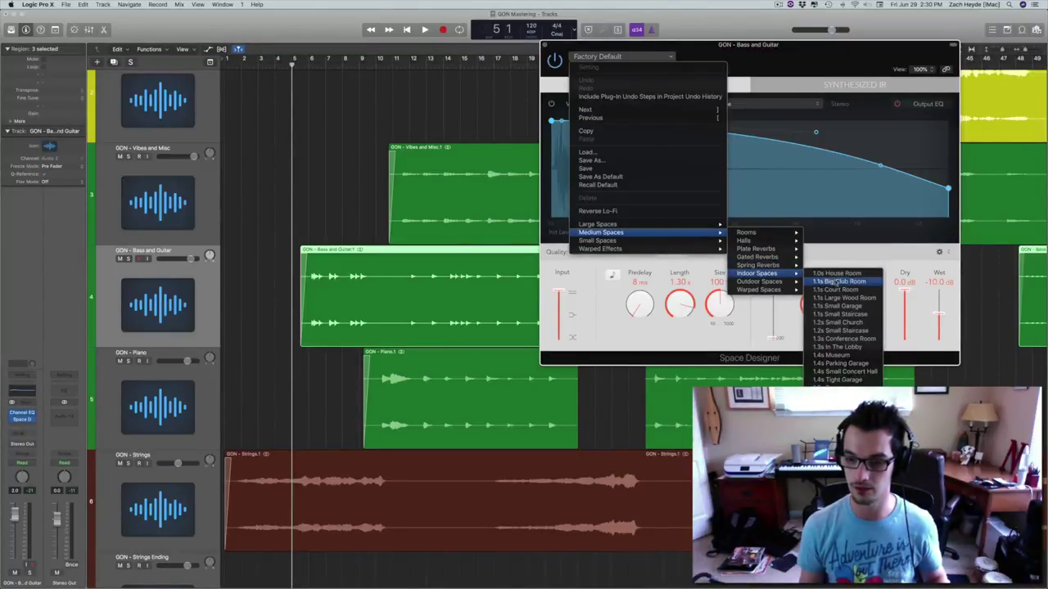
left_click(838, 372)
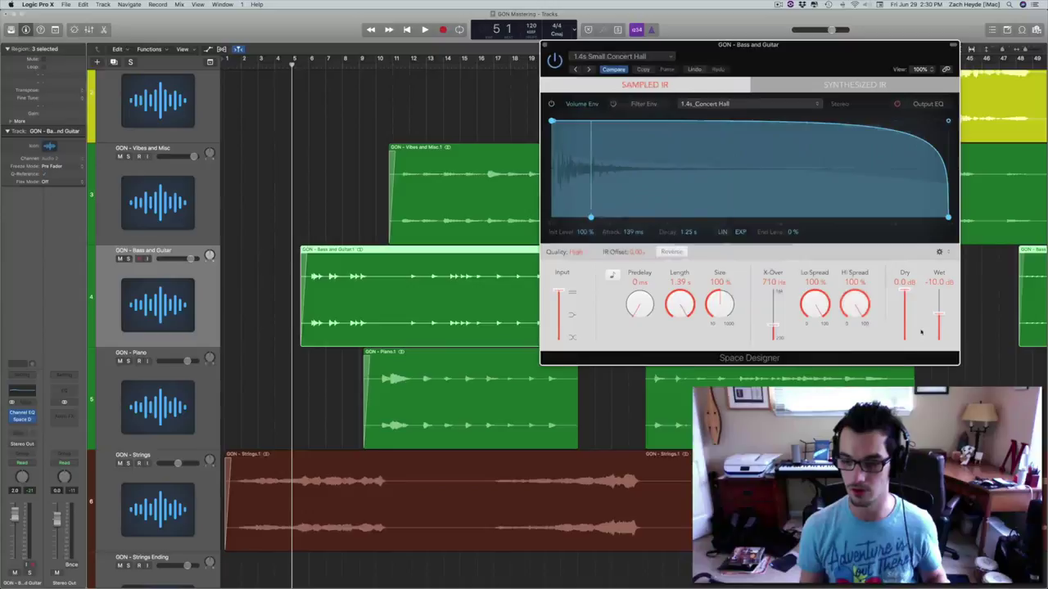
Solo the Bass and Guitar track and audition Space Designer's wet level from mute up to -7.6 dB during playback, then stop
left_click(128, 259)
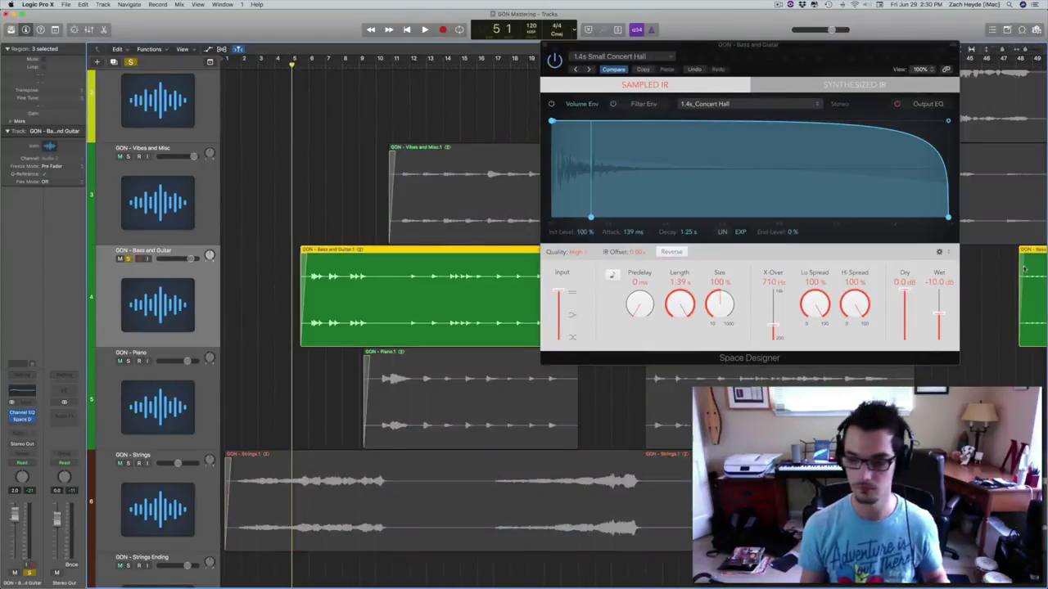
left_click_drag(939, 314, 938, 340)
key("space")
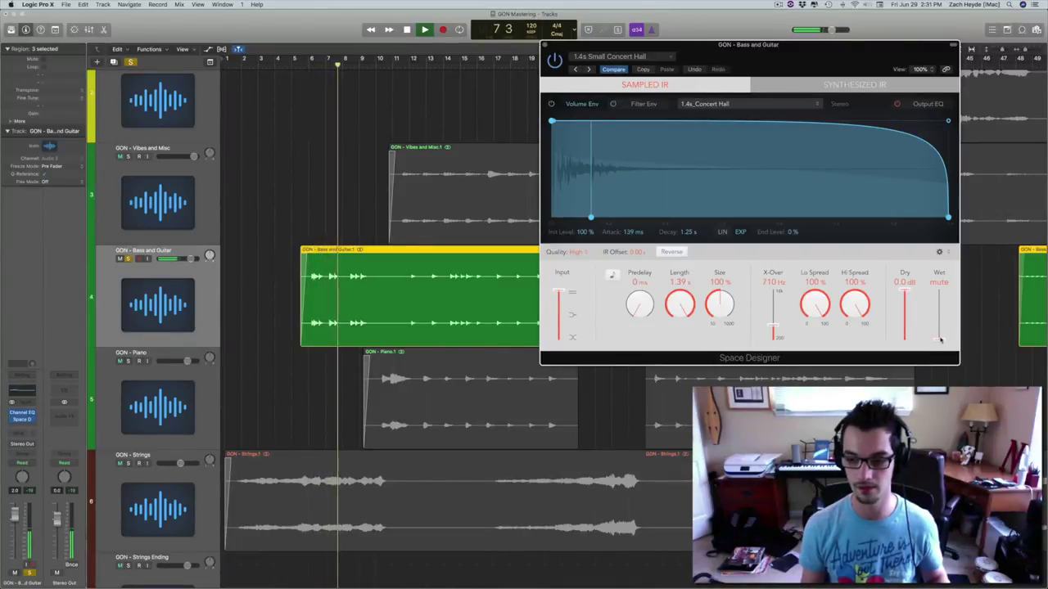
left_click_drag(938, 342, 931, 308)
key("space")
Load the small indoor space preset 0.9s Small Reverb Stage in Space Designer and keep the playhead at bar 6
left_click(610, 56)
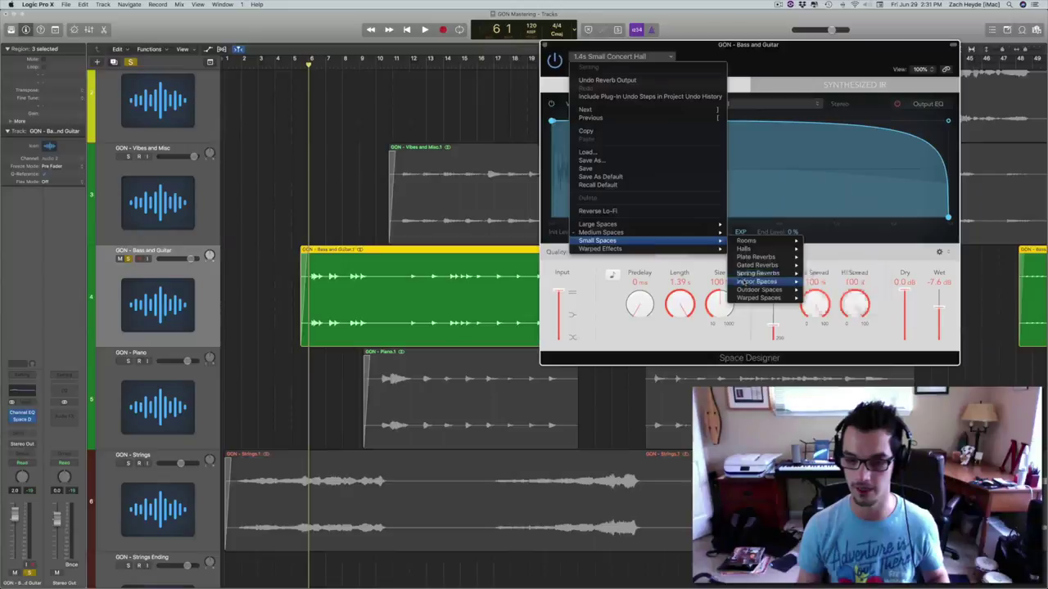
mouse_move(761, 282)
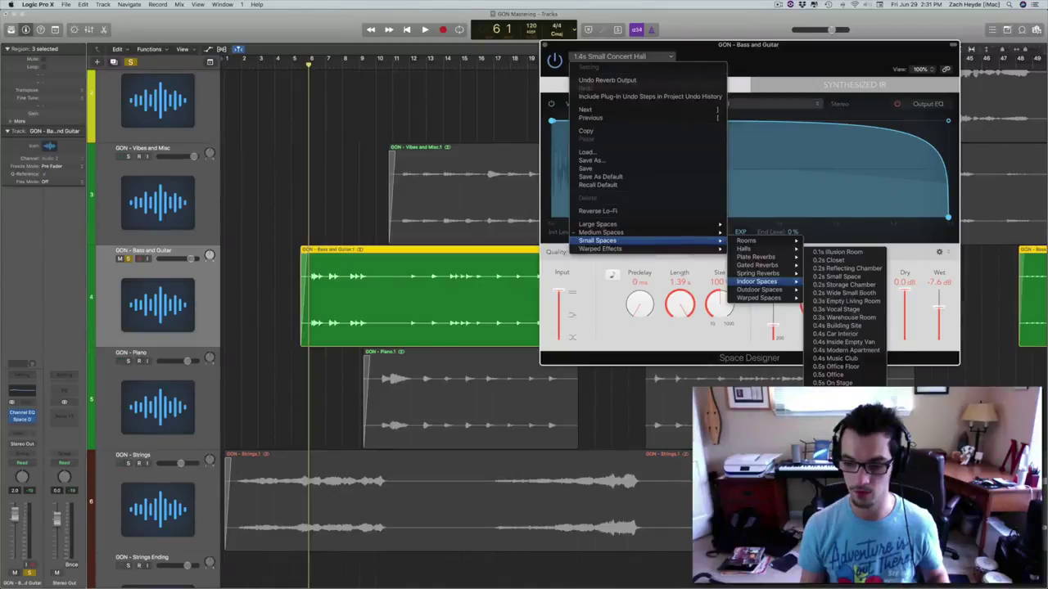
left_click(843, 449)
key("comma")
key("period")
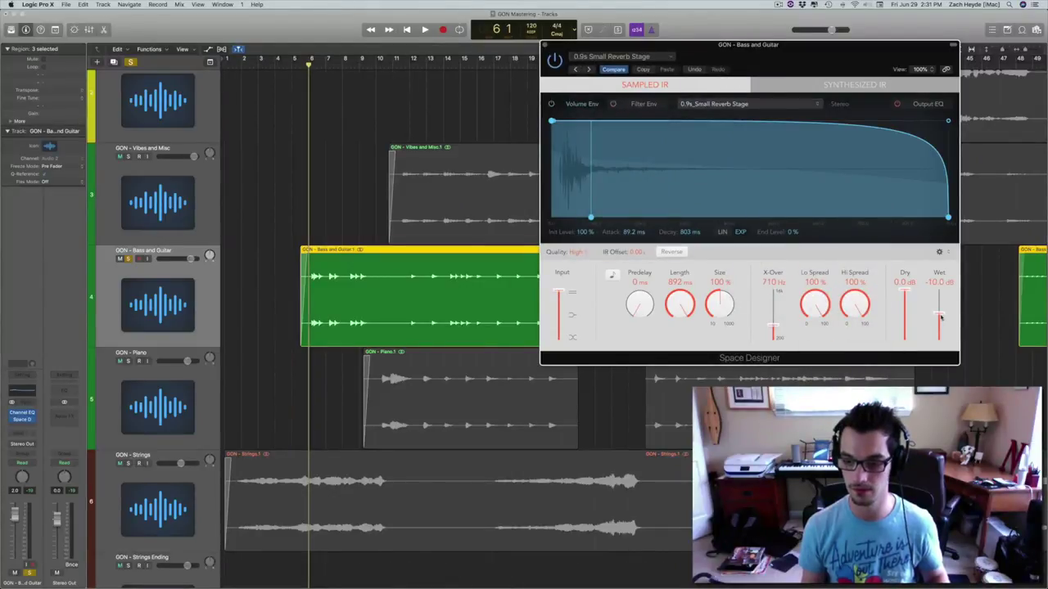
Set Space Designer's wet level to -6.4 dB and dry level to -3.6 dB while the soloed track plays
left_click_drag(940, 318, 936, 309)
key("space")
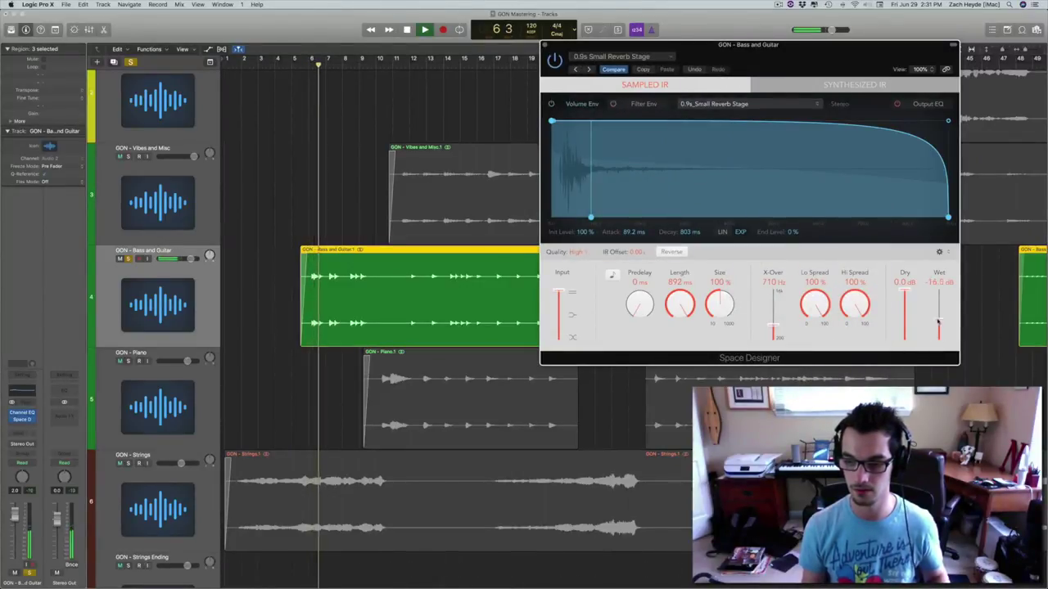
left_click_drag(937, 309, 900, 299)
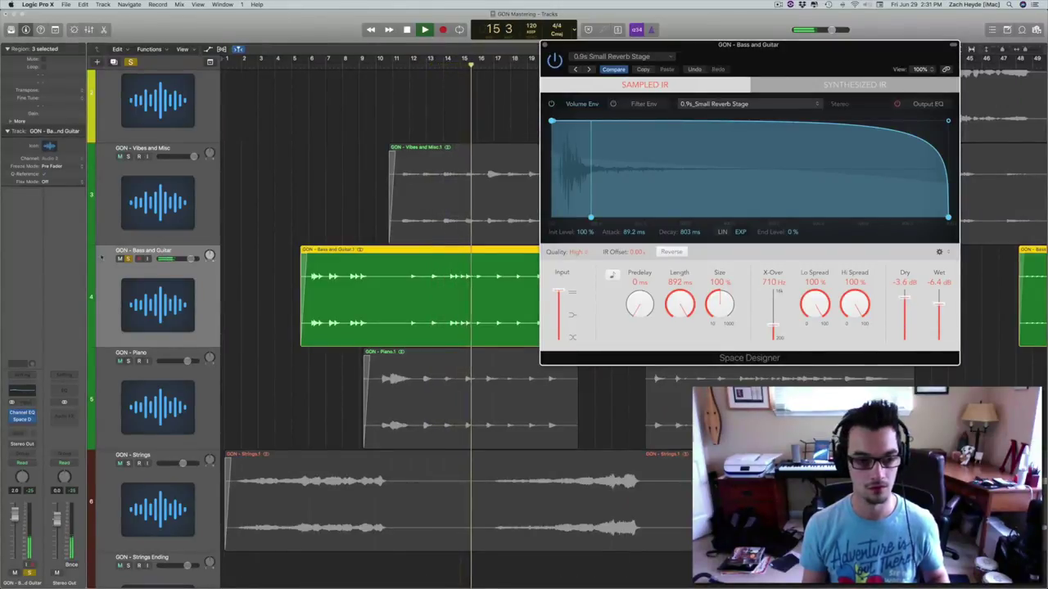
Unsolo the Bass and Guitar track, close Space Designer and play the full mix from bar 14
left_click(128, 258)
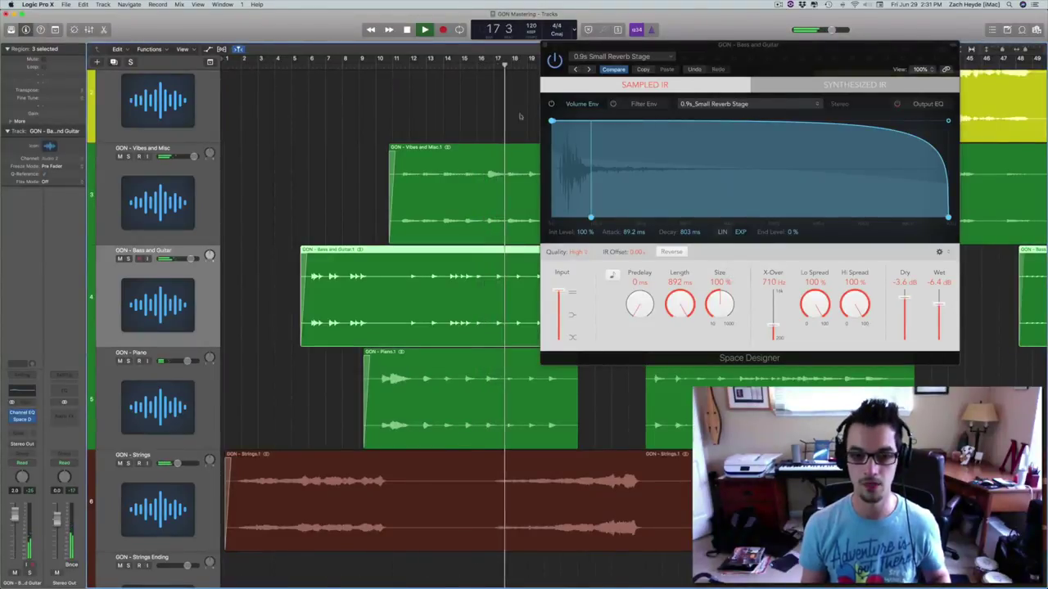
left_click(543, 45)
key("comma")
key("comma")
key("comma")
key("comma")
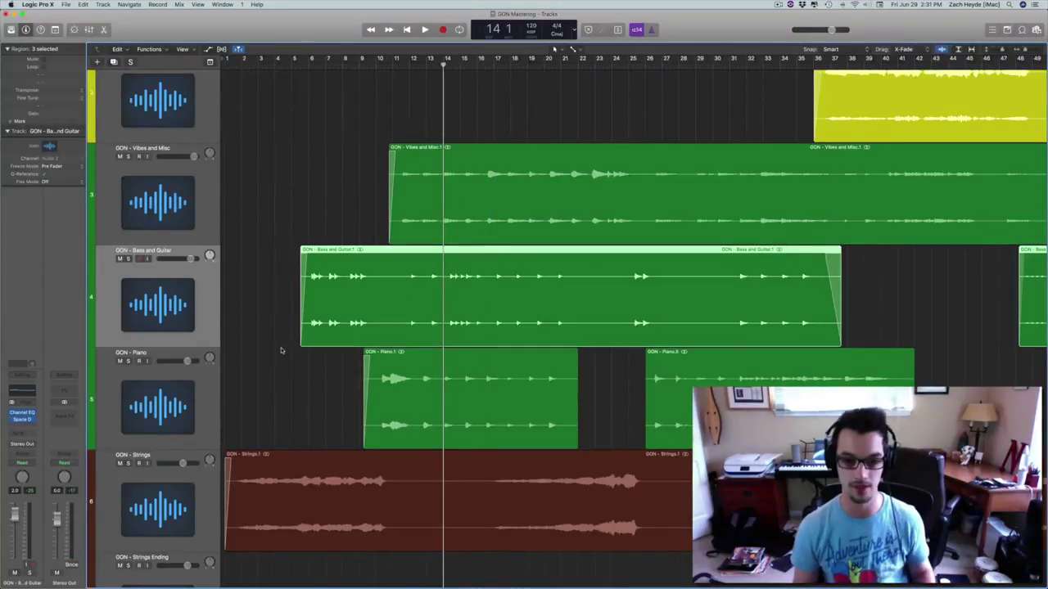
left_click(298, 247)
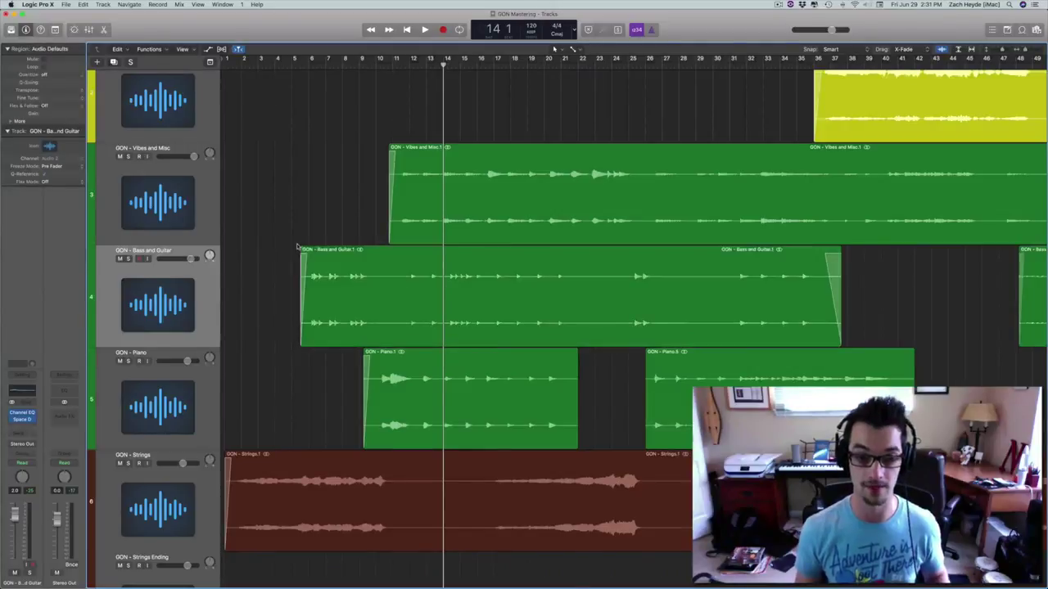
left_click(168, 320)
key("space")
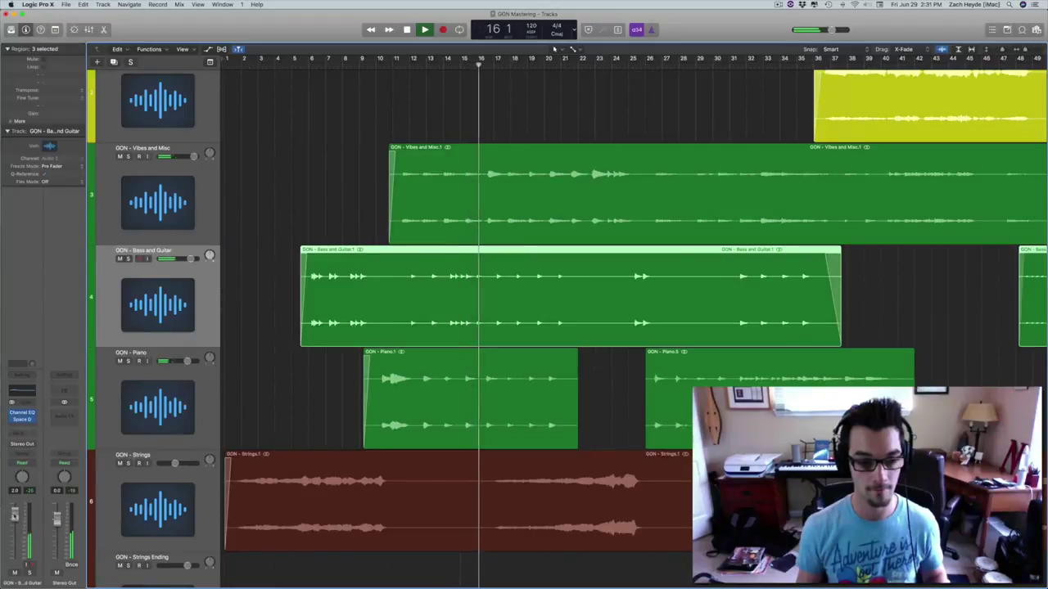
Boost the high shelf by 10 dB at 3700 Hz in the Bass and Guitar track's Channel EQ and move its window clear of the track headers
left_click(22, 413)
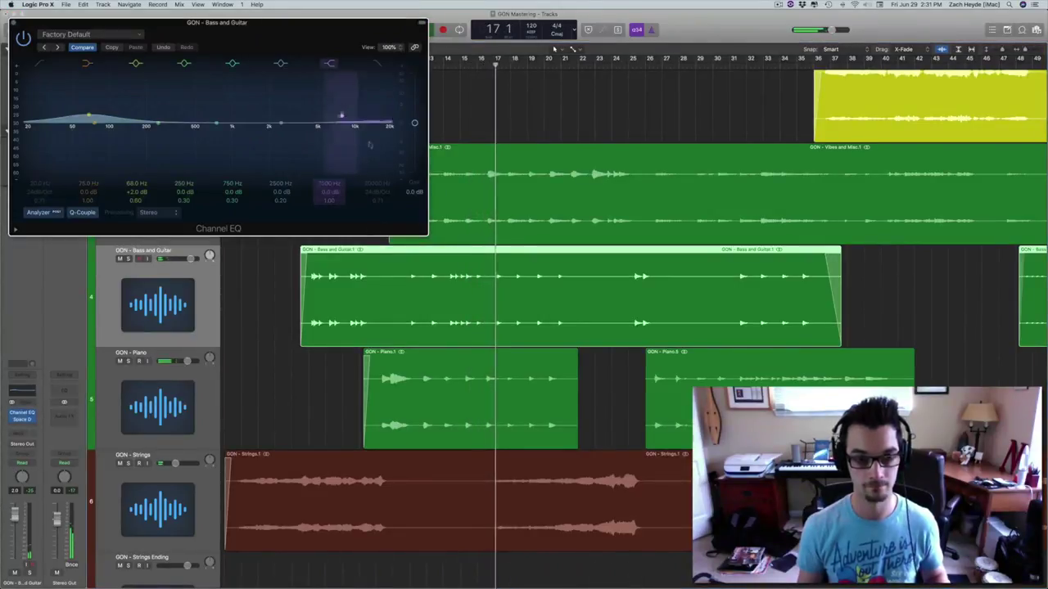
left_click_drag(339, 114, 322, 137)
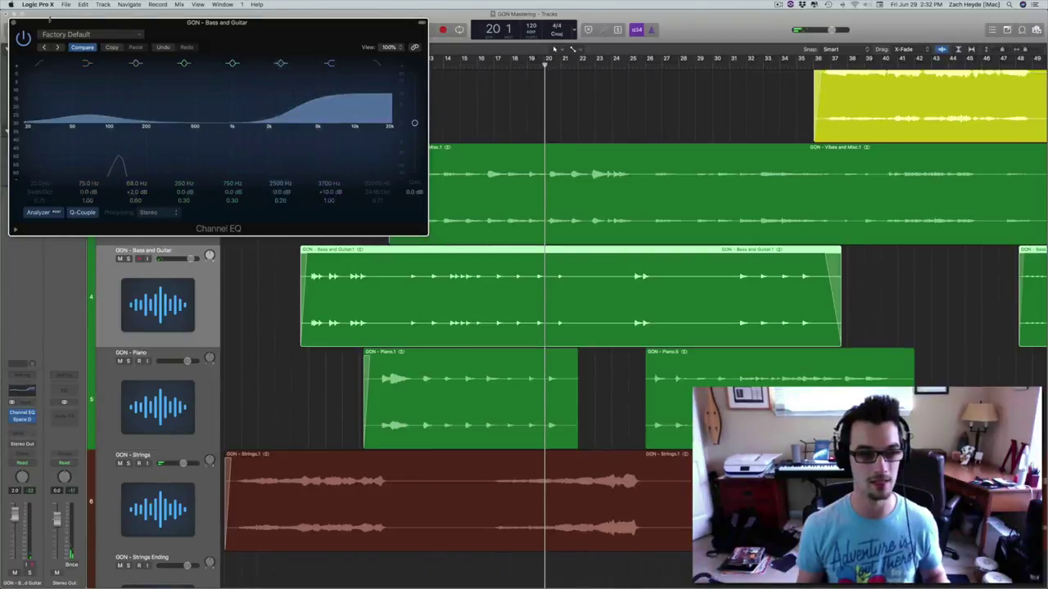
left_click_drag(57, 24, 415, 89)
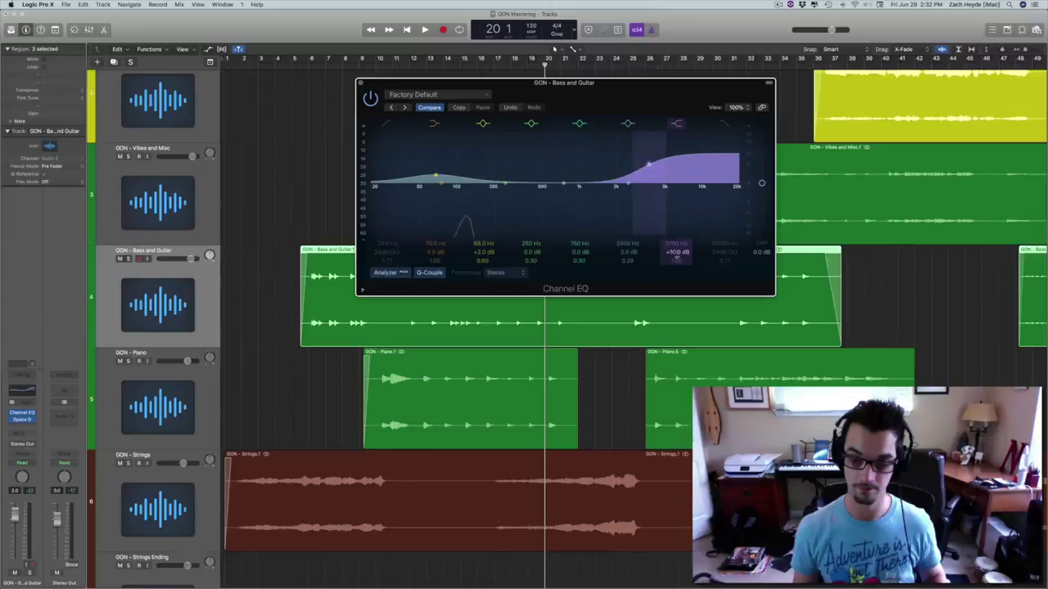
Play the mix from bar 25 to hear the high-shelf boost on the Bass and Guitar track, then stop
scroll(269, 173, "right", 10)
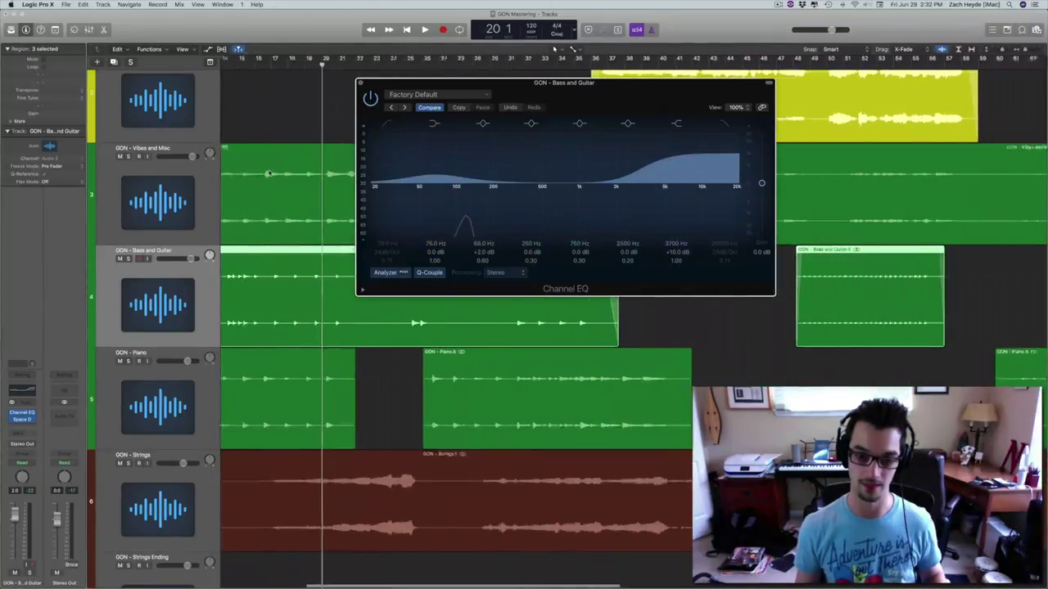
left_click(132, 308)
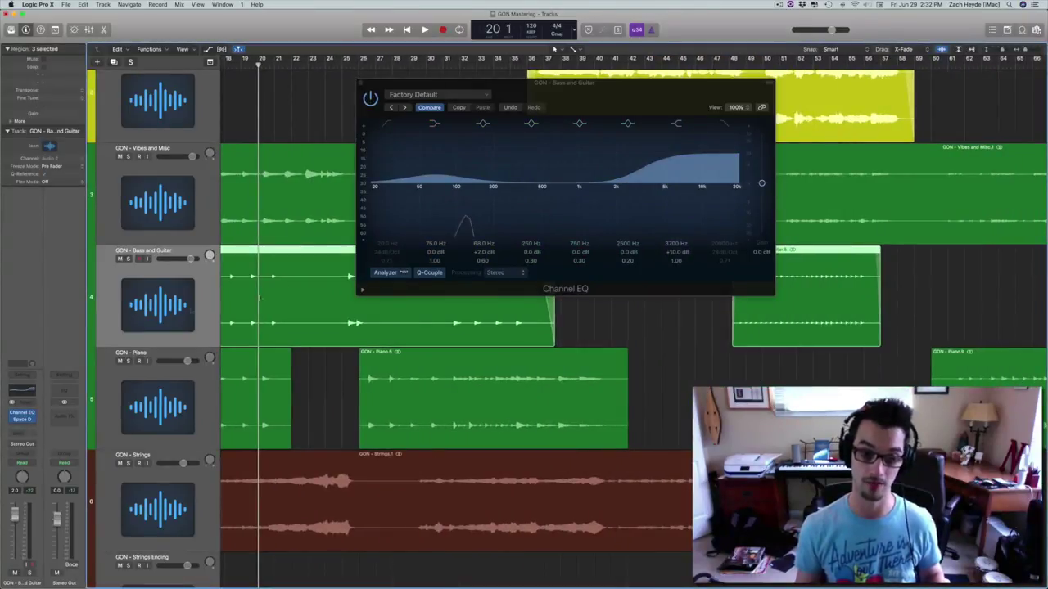
key("period")
key("period")
key("period")
key("period")
key("period")
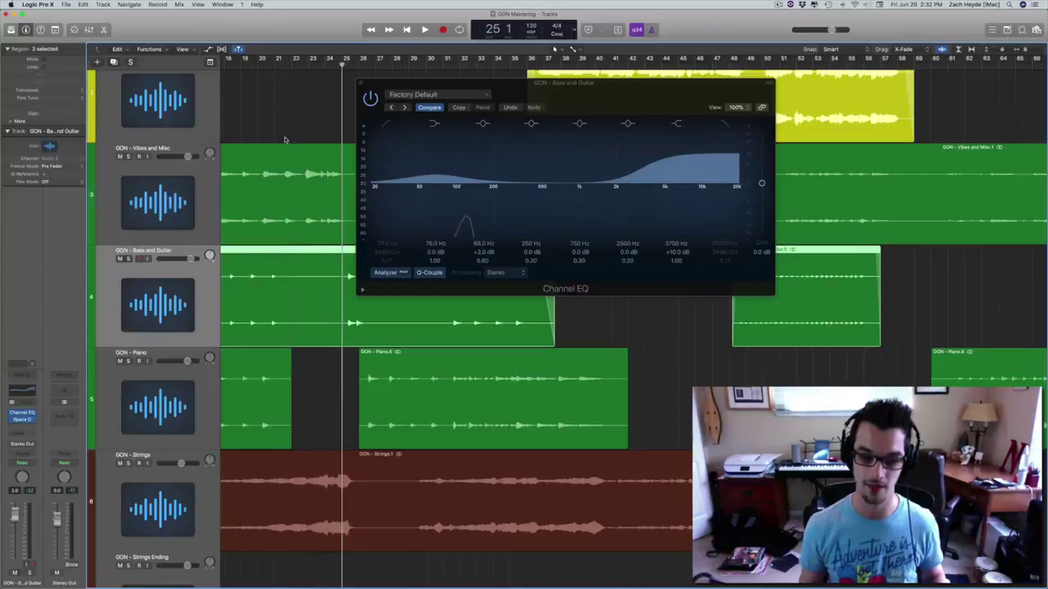
key("space")
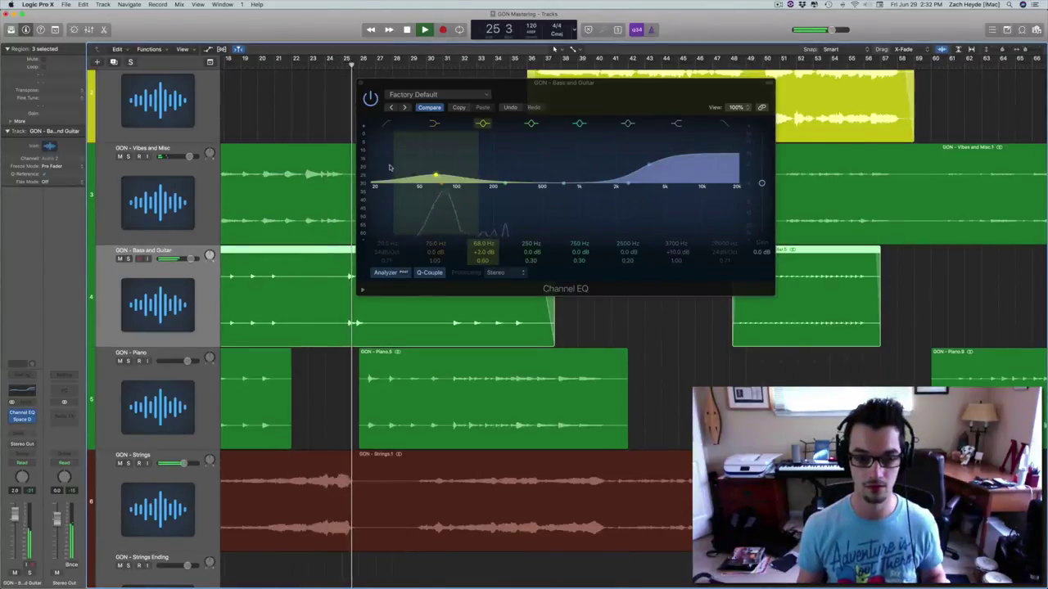
scroll(302, 159, "left", 8)
key("space")
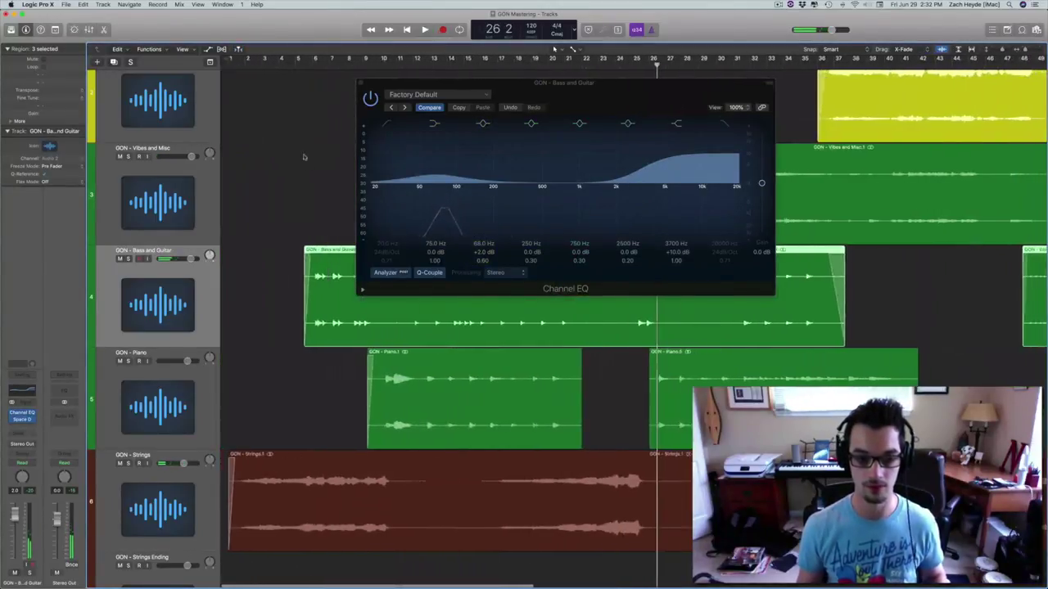
Reduce the Channel EQ high-shelf gain at 3700 Hz to +5.0 dB, replay from bar 5 and close the EQ
key("shift+space")
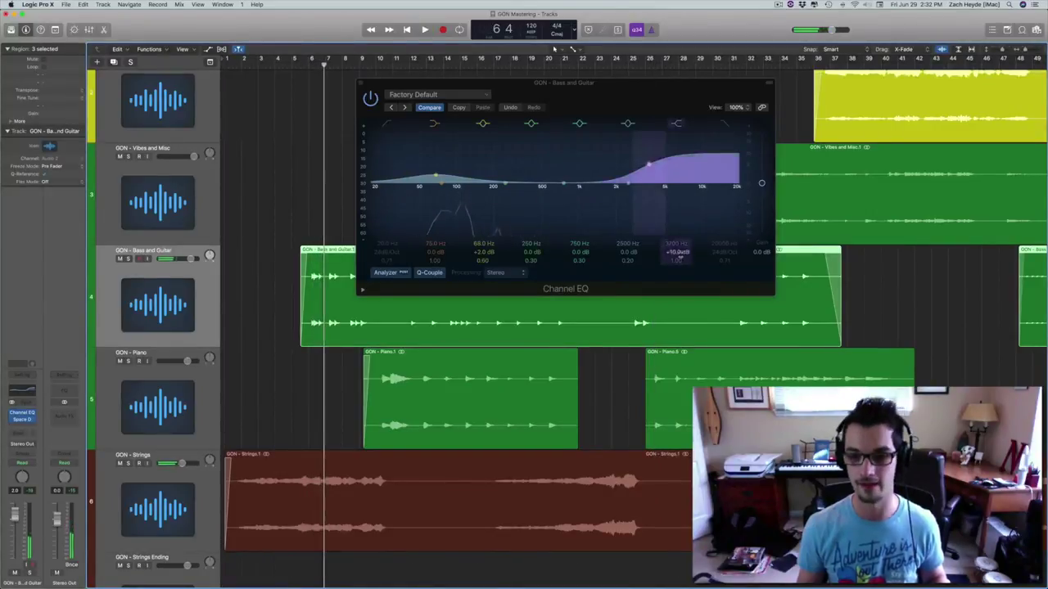
key("space")
double_click(674, 252)
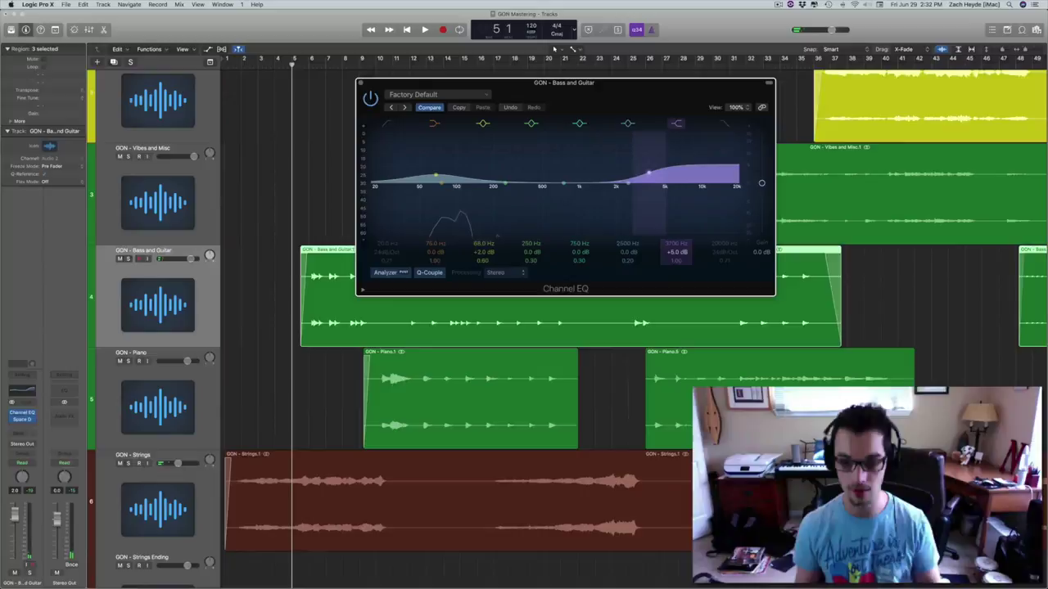
key("space")
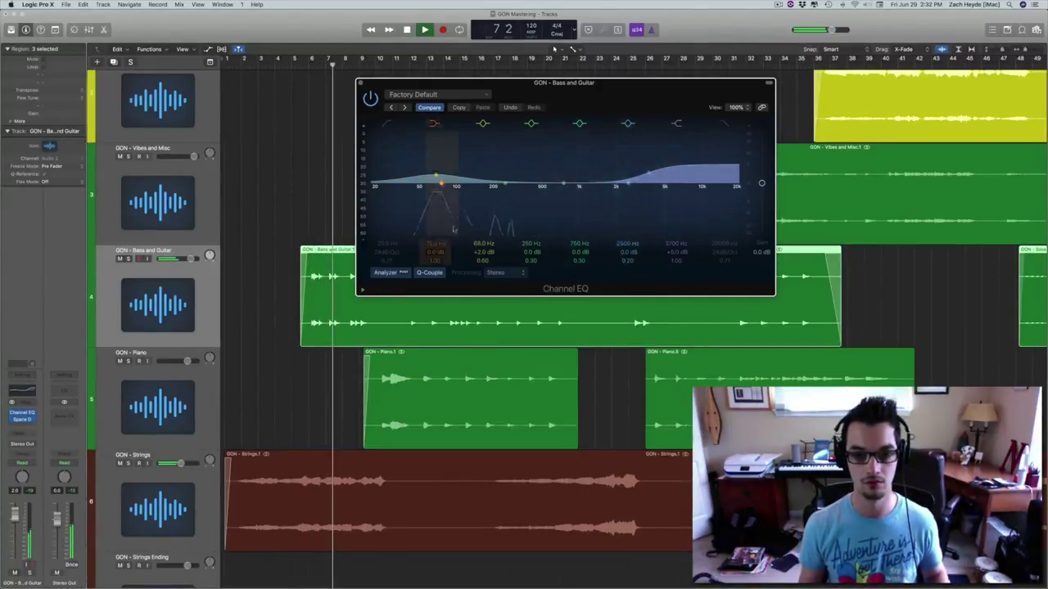
left_click(360, 83)
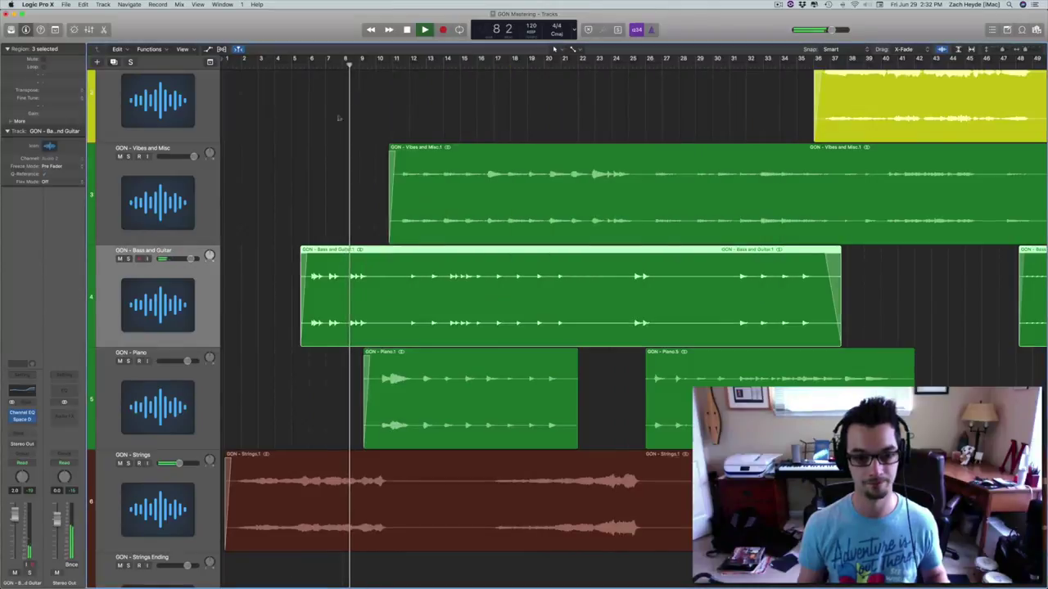
Stop playback, place the playhead at bar 31 and play the mix from there
scroll(277, 188, "right", 5)
scroll(276, 188, "right", 7)
scroll(277, 186, "left", 10)
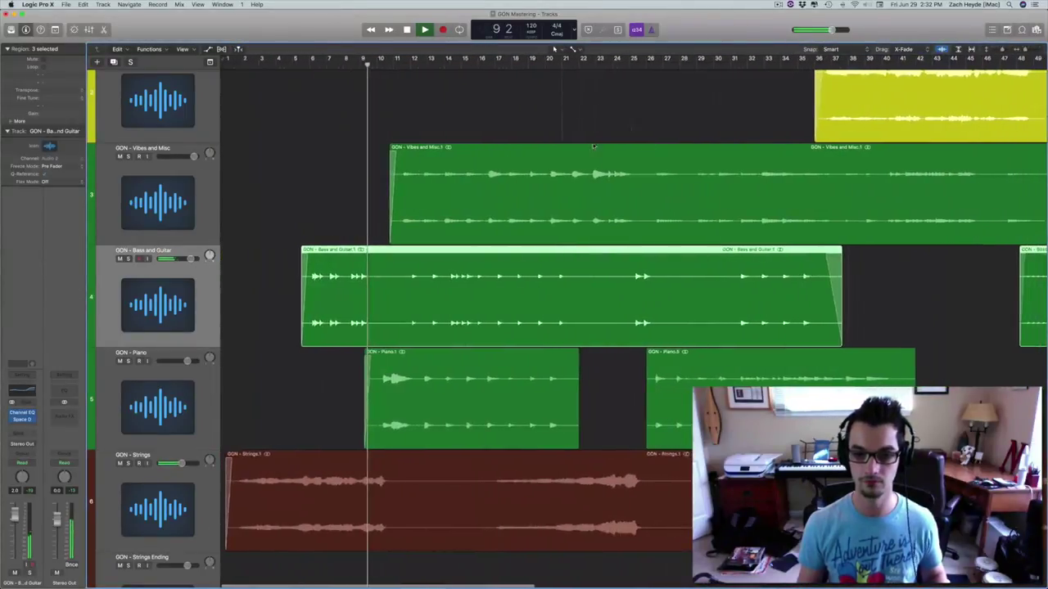
key("space")
left_click(726, 63)
scroll(532, 239, "right", 5)
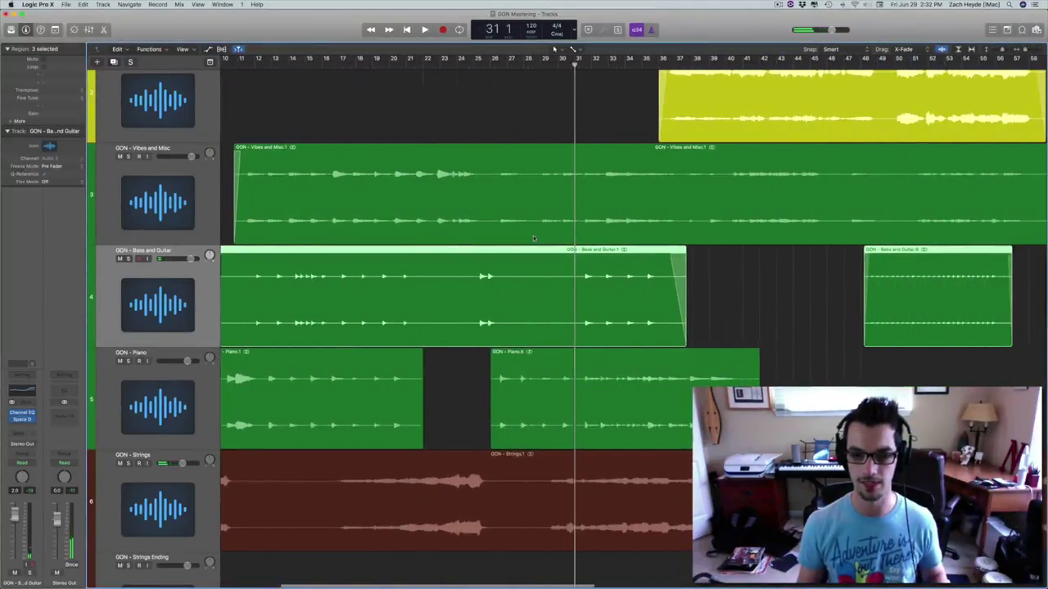
key("space")
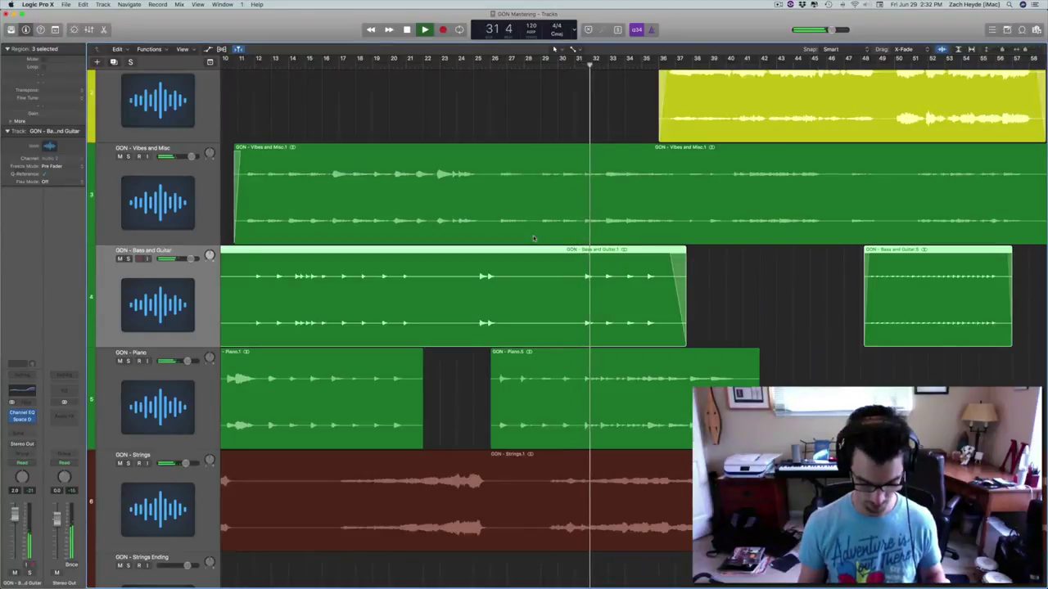
Raise the Bass and Guitar Channel EQ's 68 Hz band to +3.0 dB with a Q of 0.48 and close the EQ
left_click(22, 414)
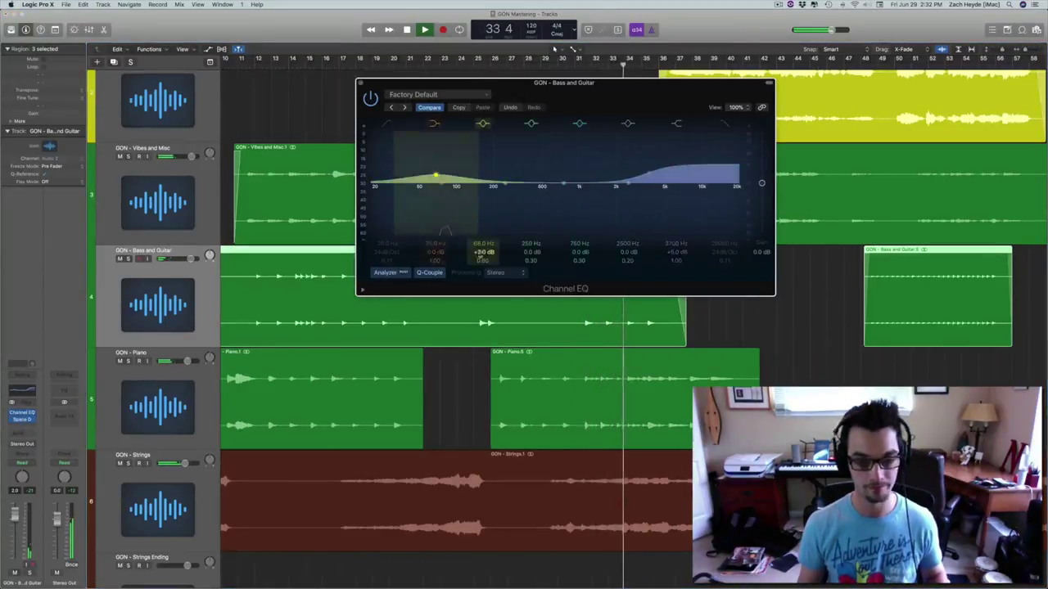
left_click_drag(483, 253, 480, 267)
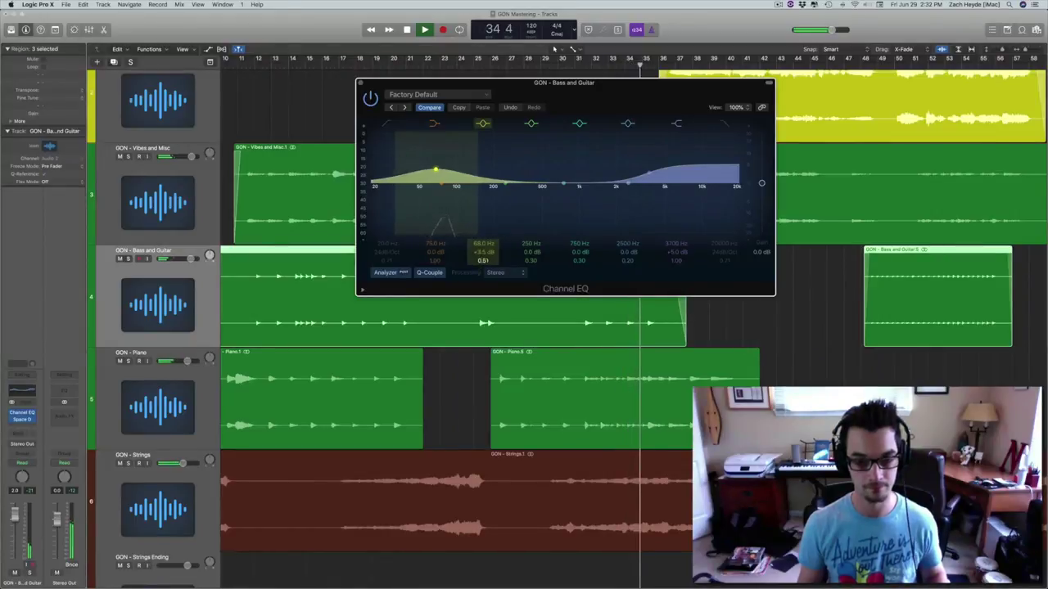
left_click_drag(483, 252, 483, 255)
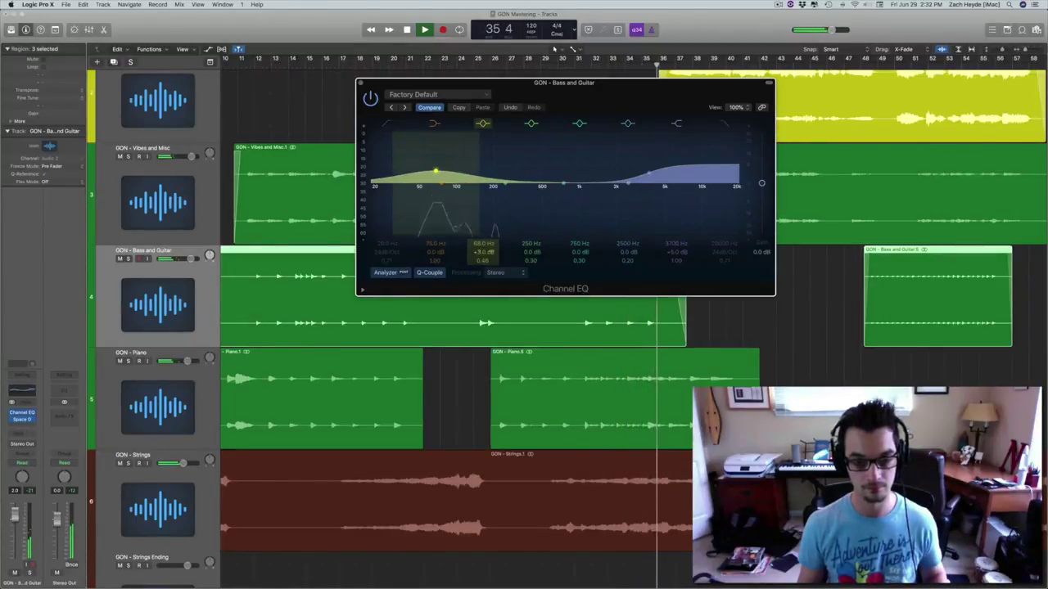
key("super+w")
While playing near the last Bass and Guitar region, lower Space Designer's wet level to -10.0 dB and make its volume envelope decay curve more gradual
scroll(444, 306, "right", 10)
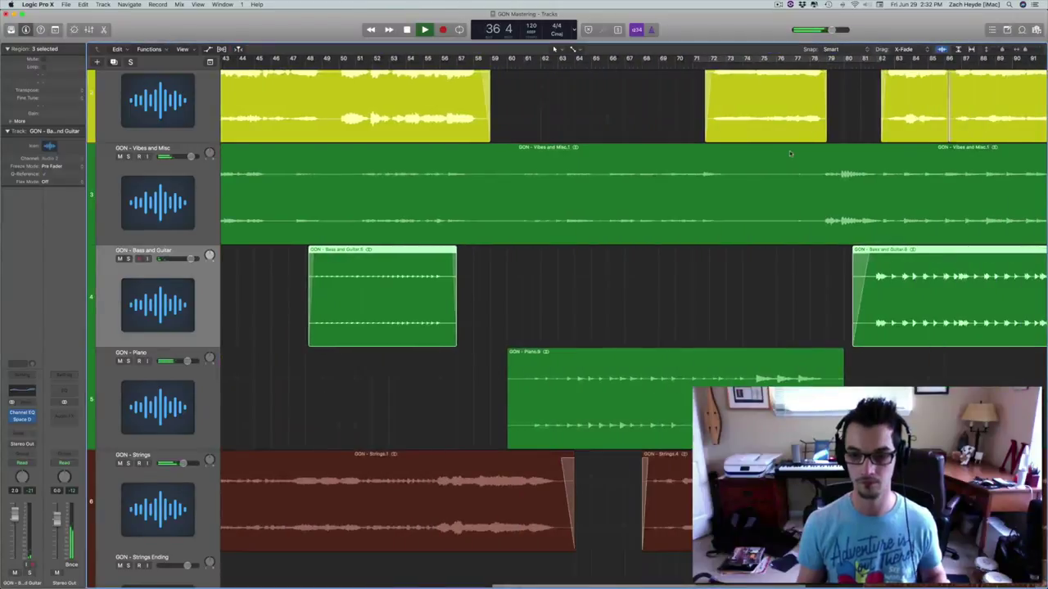
left_click(746, 58)
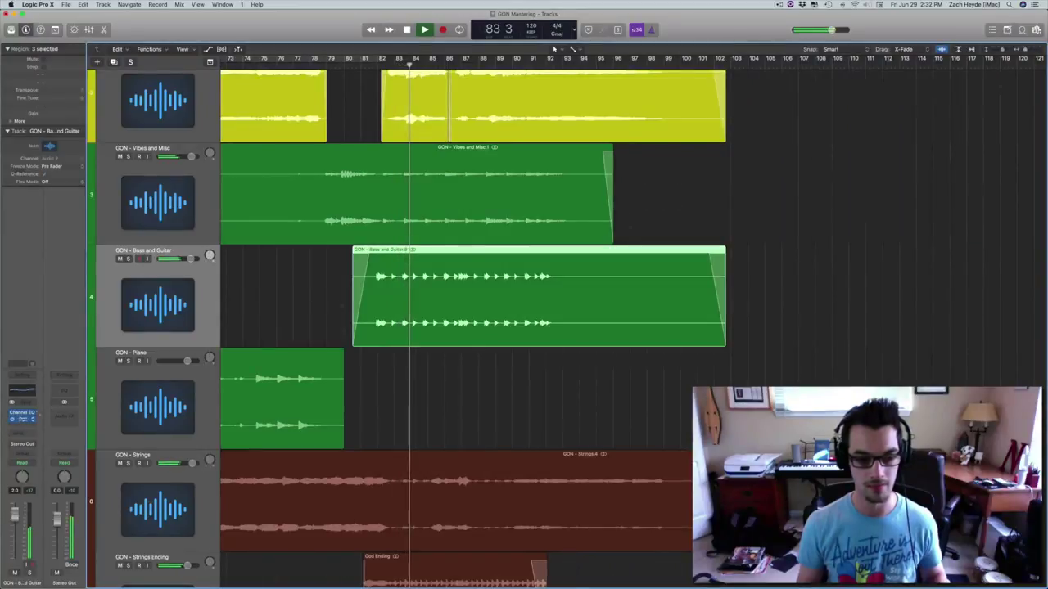
left_click(22, 418)
left_click_drag(938, 308, 937, 314)
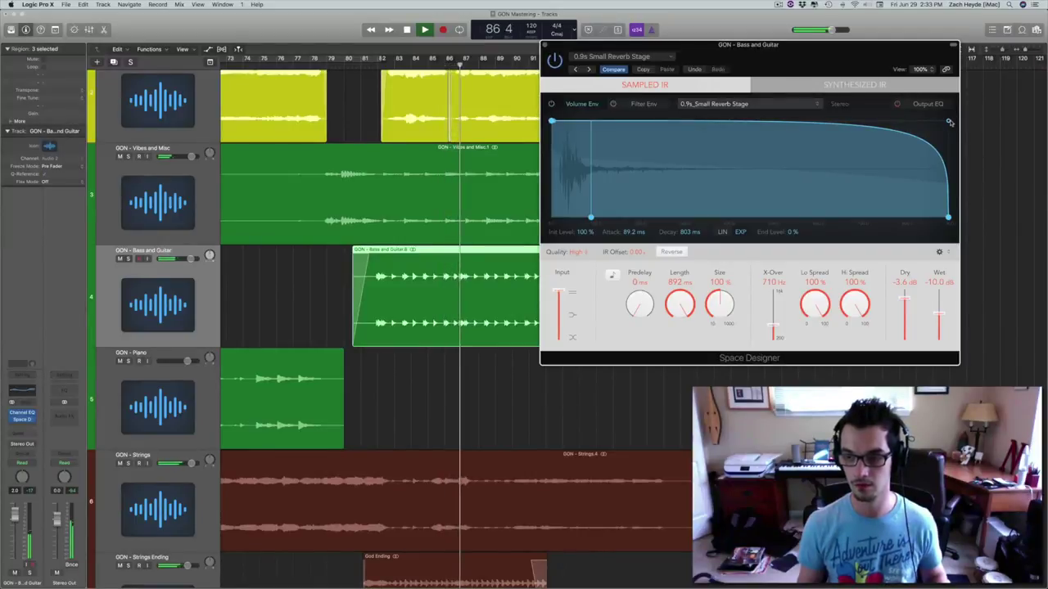
left_click_drag(948, 122, 786, 124)
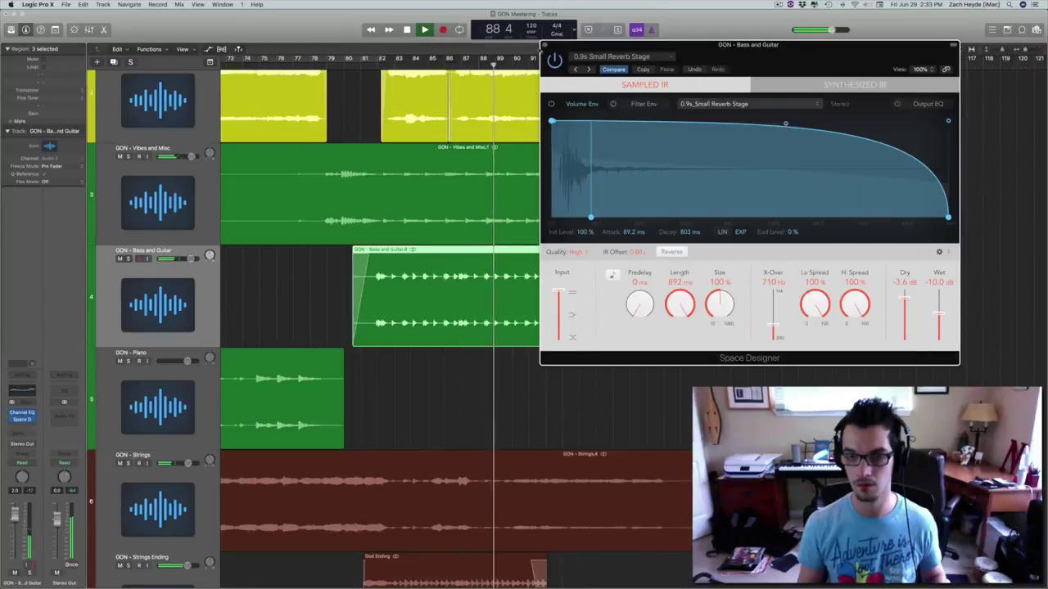
left_click(546, 46)
Close Space Designer, stop playback and trim the end of the last Bass and Guitar region to bar 94
left_click(750, 314)
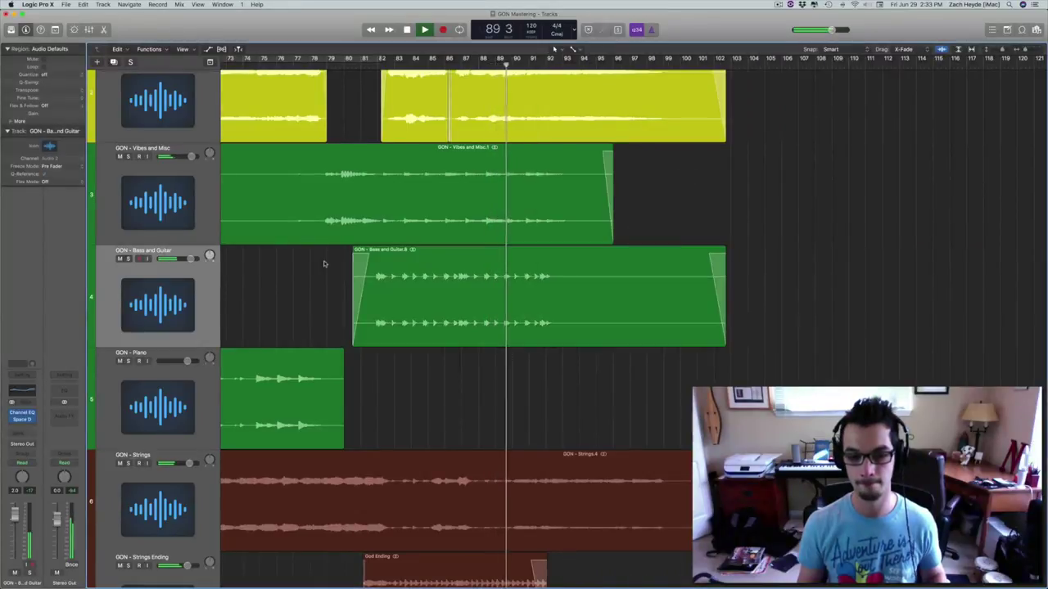
left_click(499, 266)
key("space")
key("period")
key("period")
key("period")
key("period")
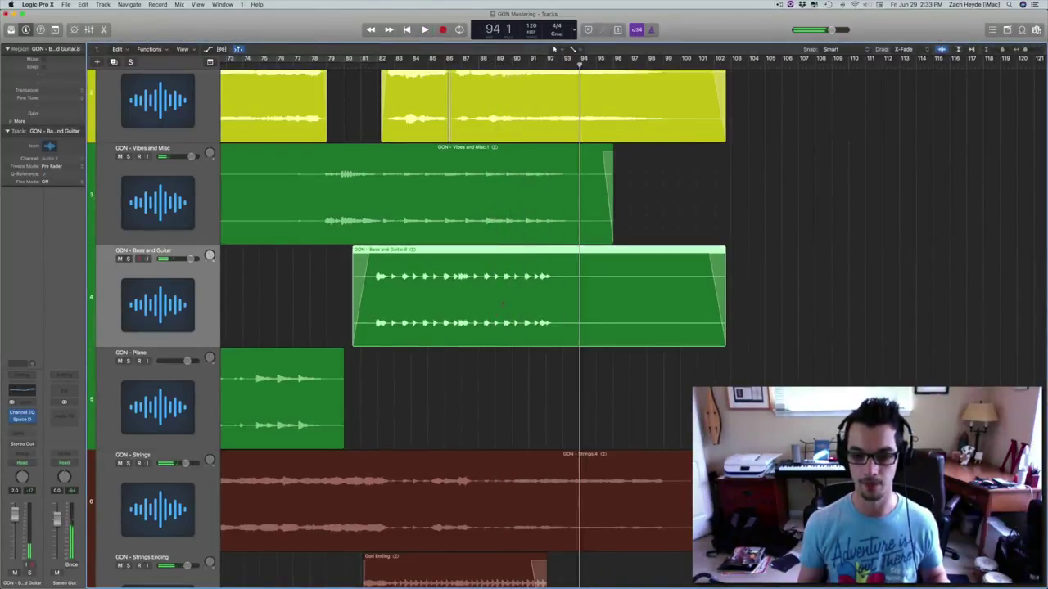
key("super+bracketright")
left_click(636, 316)
Return to the project start, select the Piano track and play the mix from bar 9
scroll(636, 316, "left", 5)
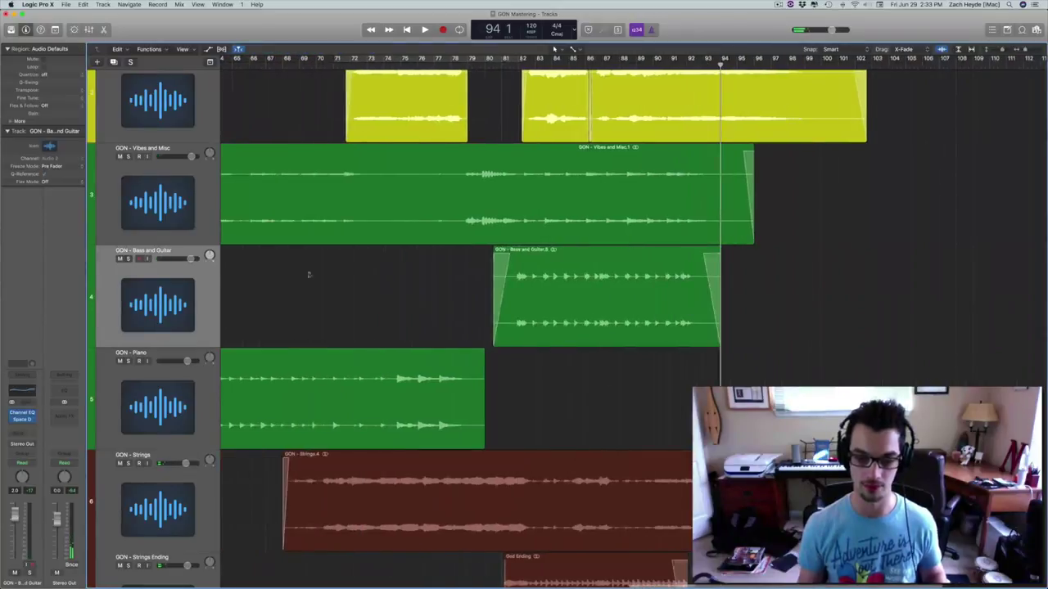
key("Return")
left_click(182, 397)
key("period")
key("period")
key("period")
key("period")
key("period")
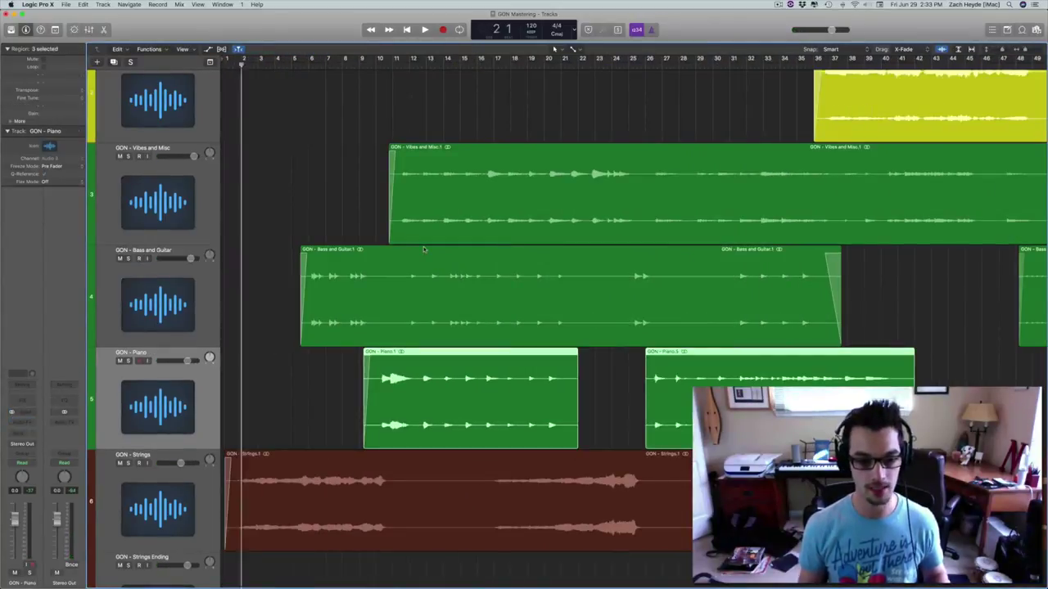
key("period")
key("period")
key("period")
left_click(332, 390)
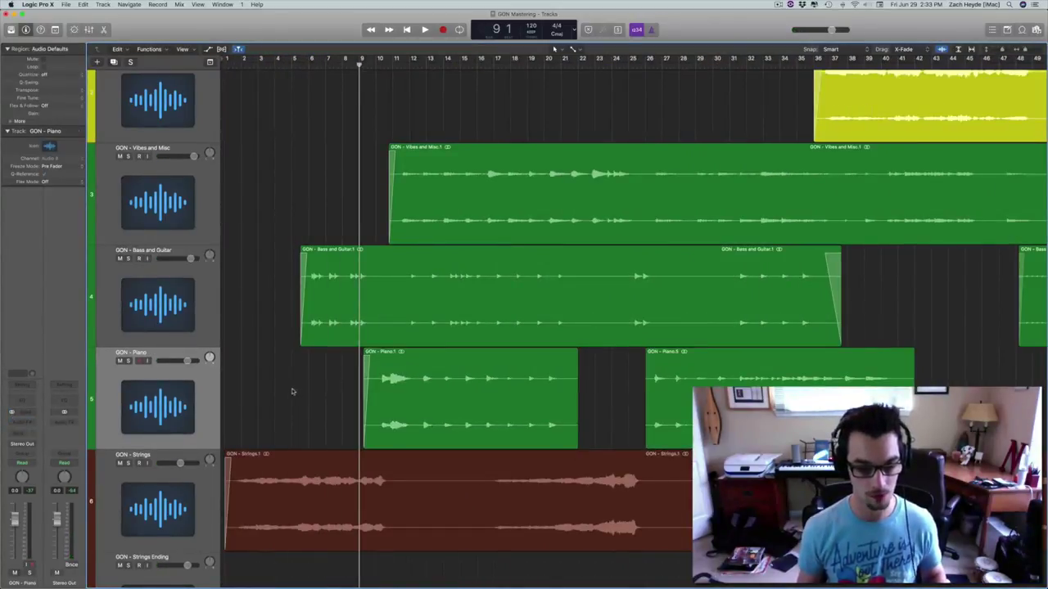
left_click(158, 415)
key("space")
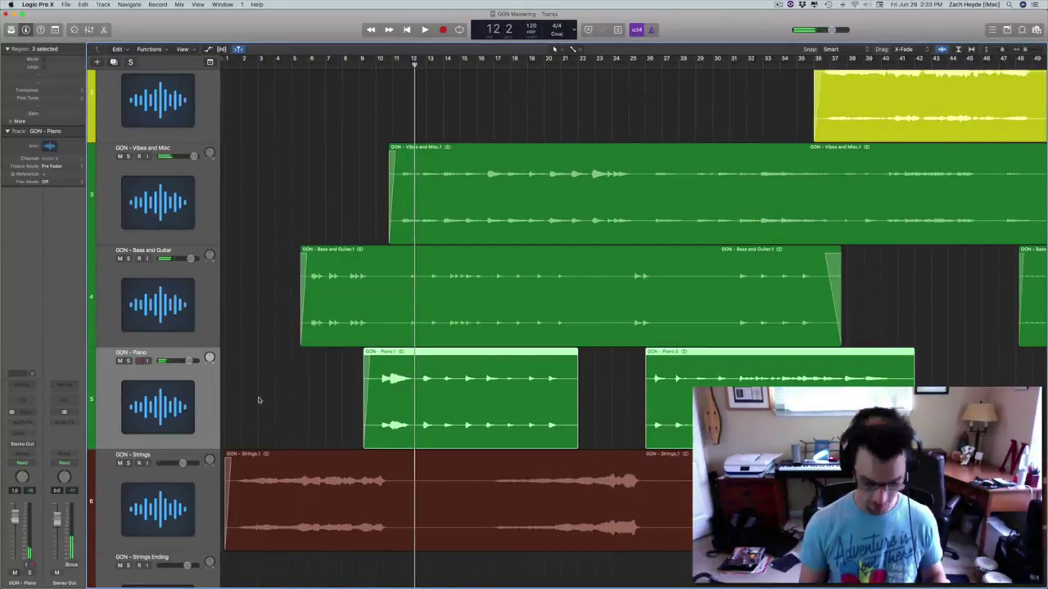
Copy the Bass and Guitar channel's Space Designer to the Piano channel, add a stereo Channel EQ before it and resume playback
key("x")
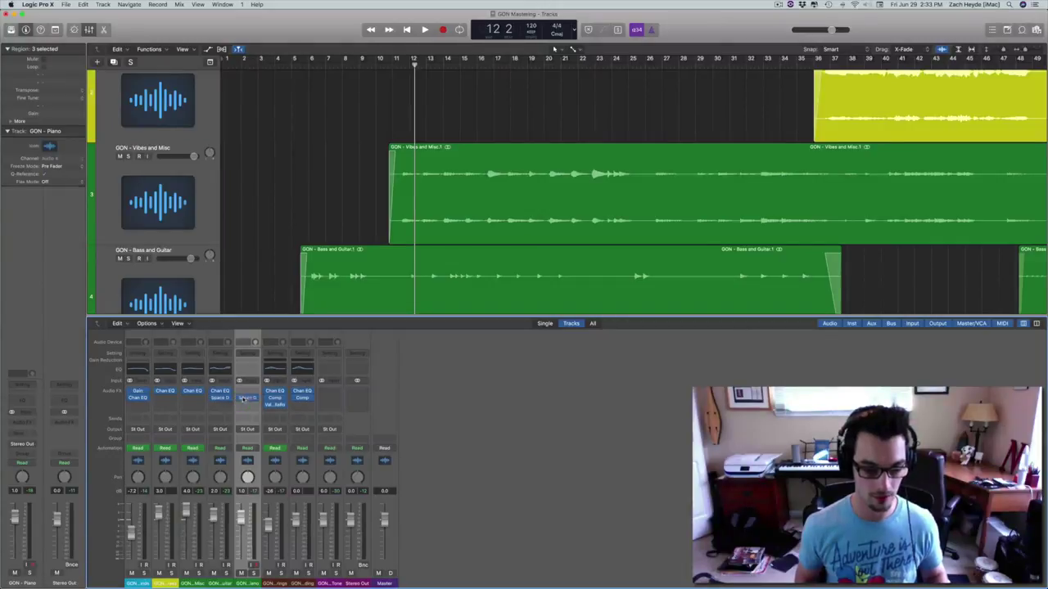
left_click(246, 393)
mouse_move(254, 421)
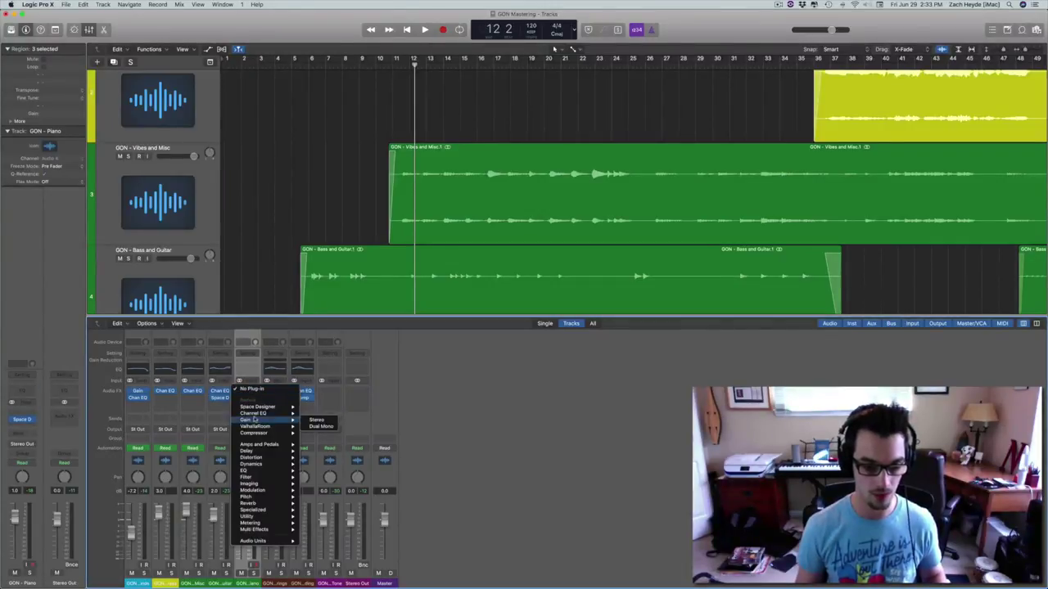
left_click(316, 414)
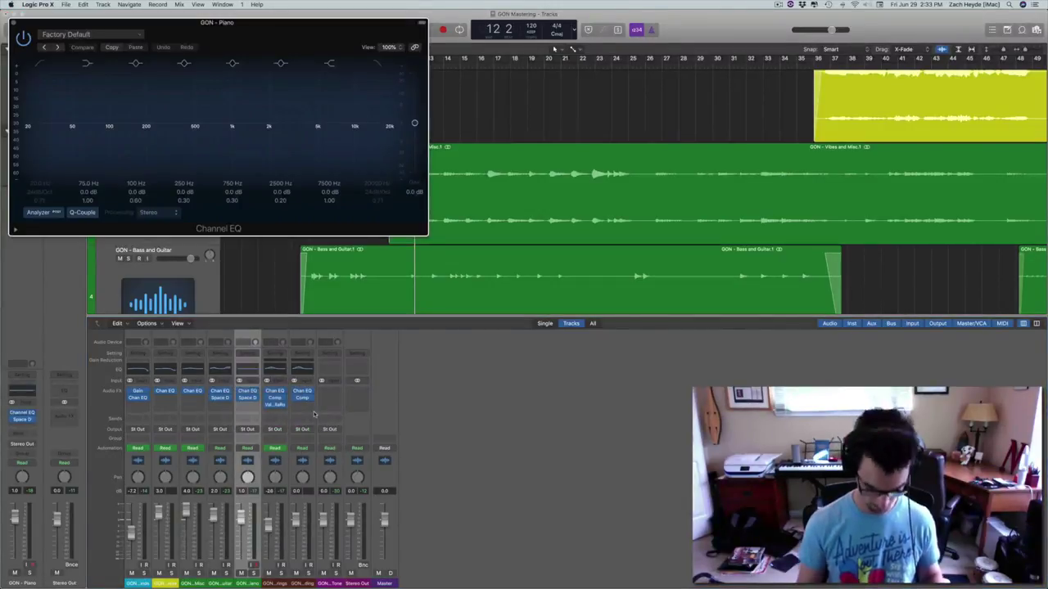
key("x")
key("space")
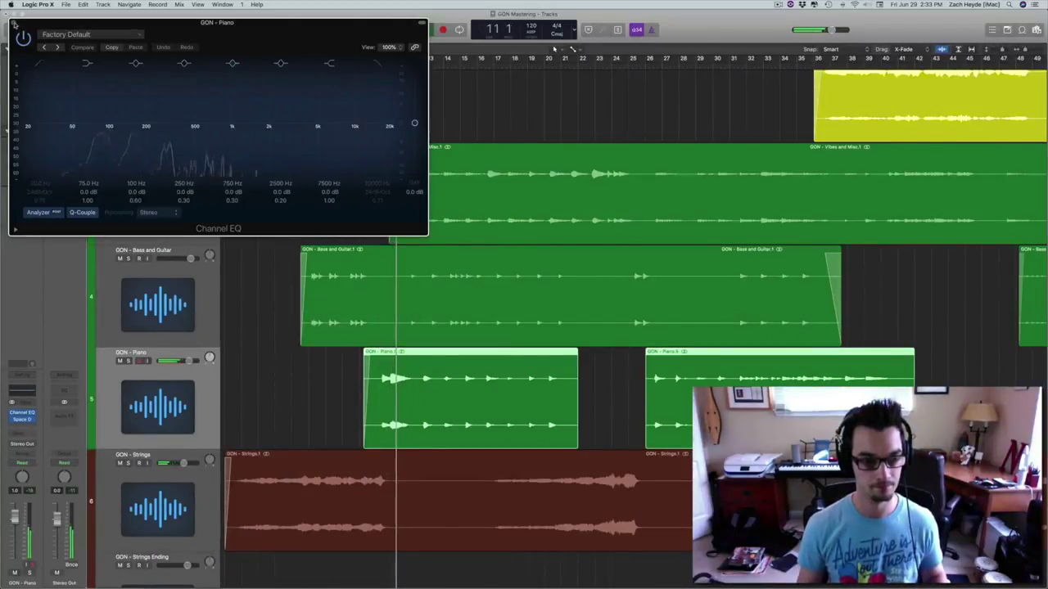
Close the Piano's Channel EQ and check the settings of its Space Designer during playback
key("super+w")
left_click(22, 419)
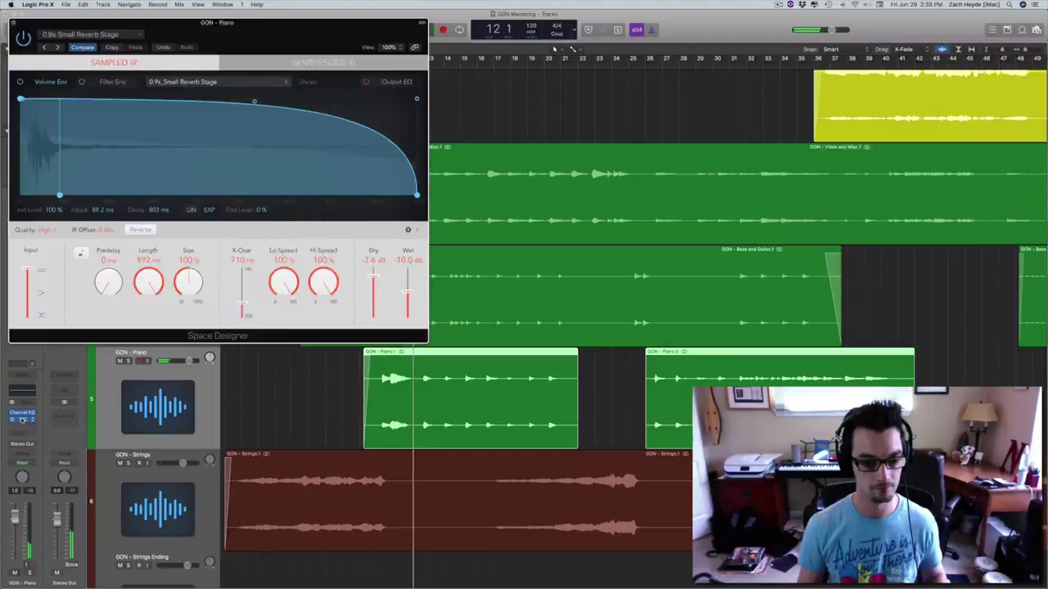
key("super+w")
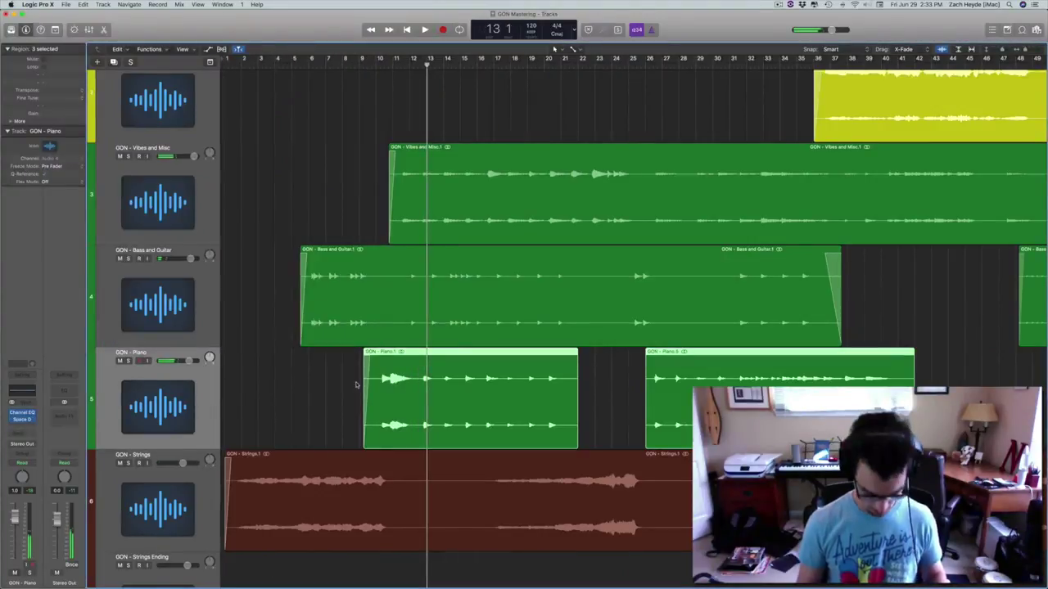
Copy Space Designer to the Vibes and Misc channel after its Channel EQ, and move playback back two bars
key("x")
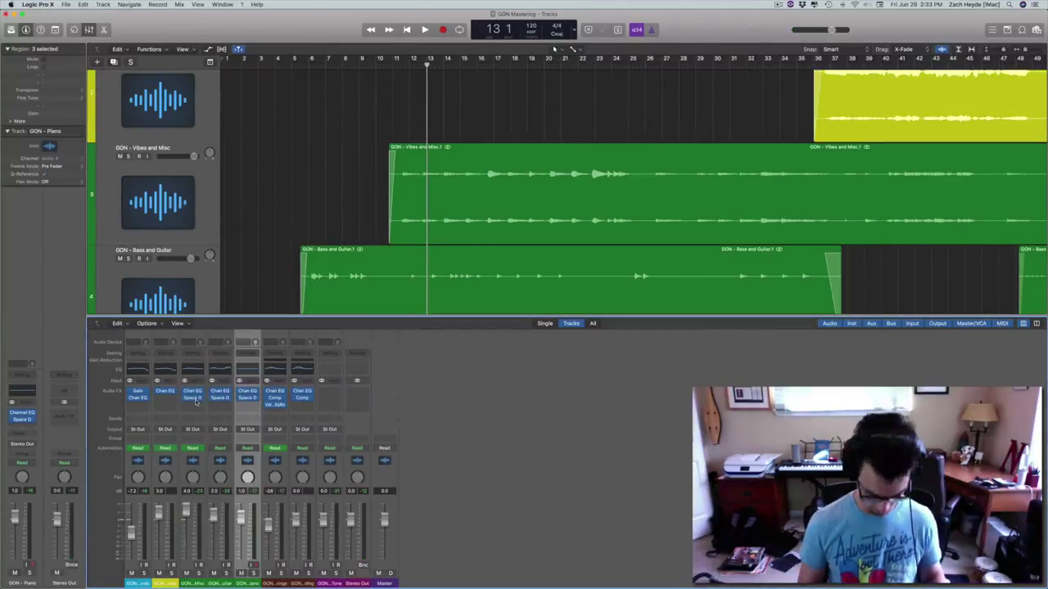
key("x")
key("comma")
key("comma")
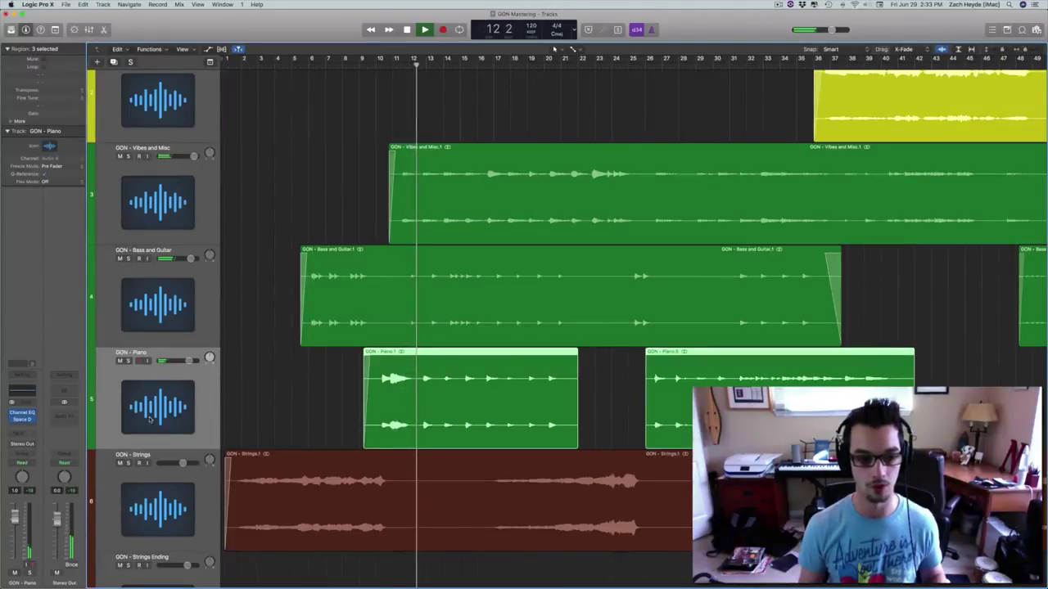
Set the dry level of the Vibes and Misc track's Space Designer to -3.0 dB and close the plug-in
left_click(127, 207)
left_click(22, 419)
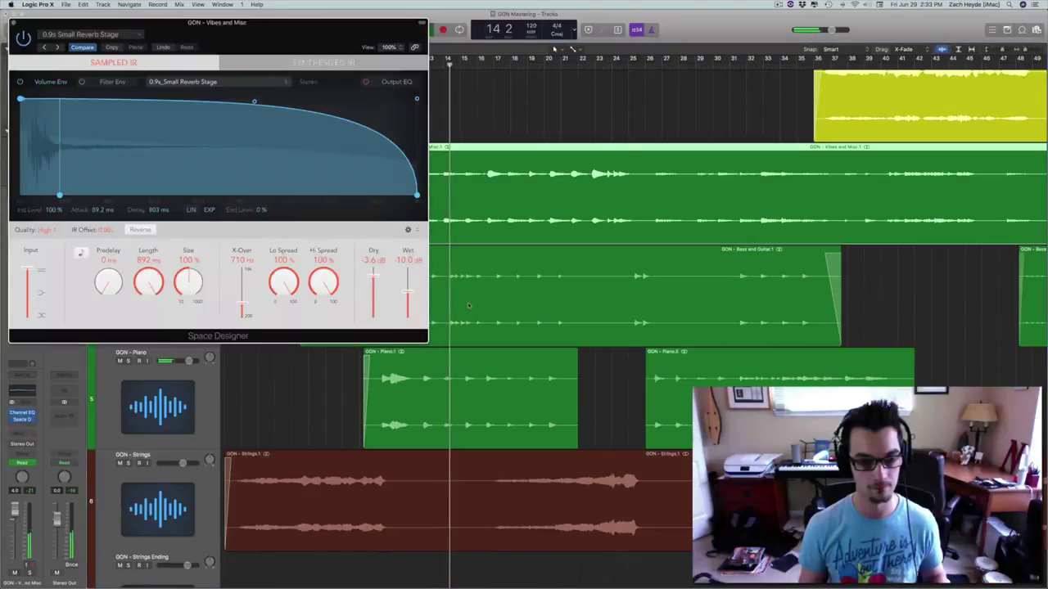
left_click(368, 266, "alt")
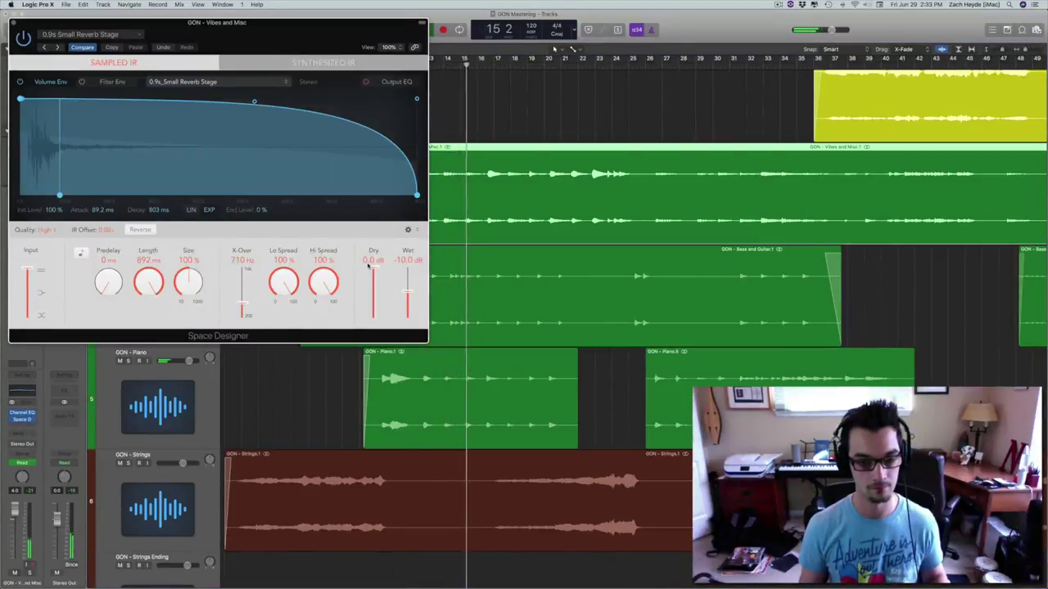
left_click_drag(369, 267, 369, 271)
double_click(370, 260)
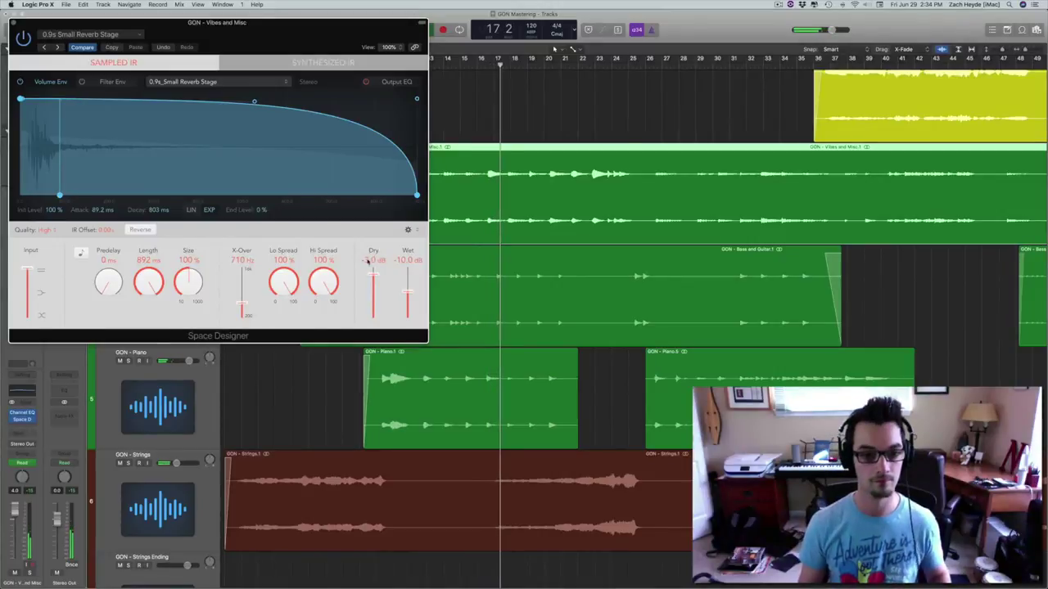
left_click(368, 260, "alt")
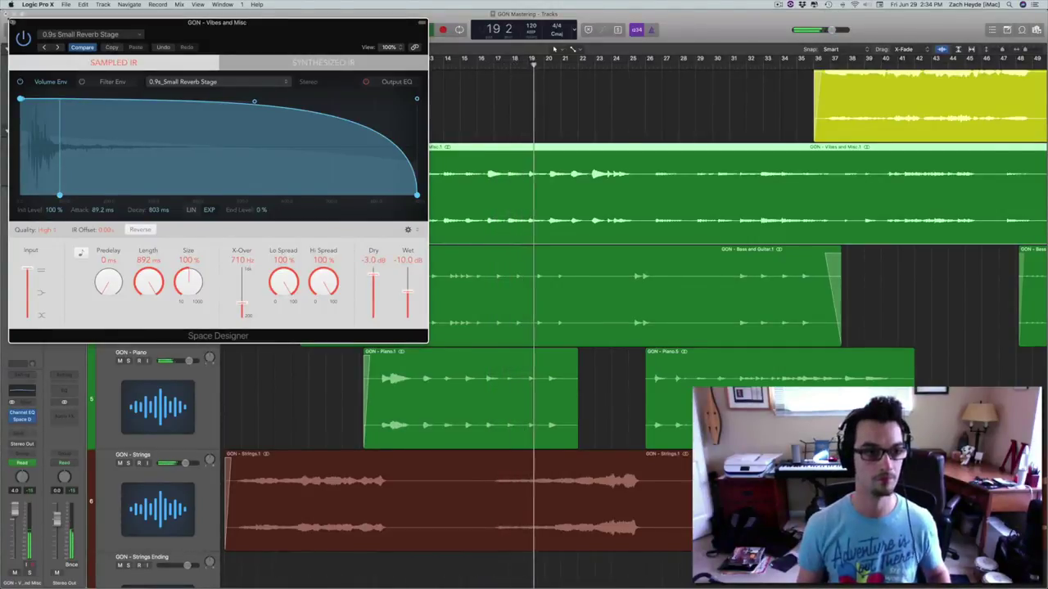
key("super+w")
Select the Piano track, insert a new Compressor between its Channel EQ and Space Designer, and close the plug-in
left_click(141, 387)
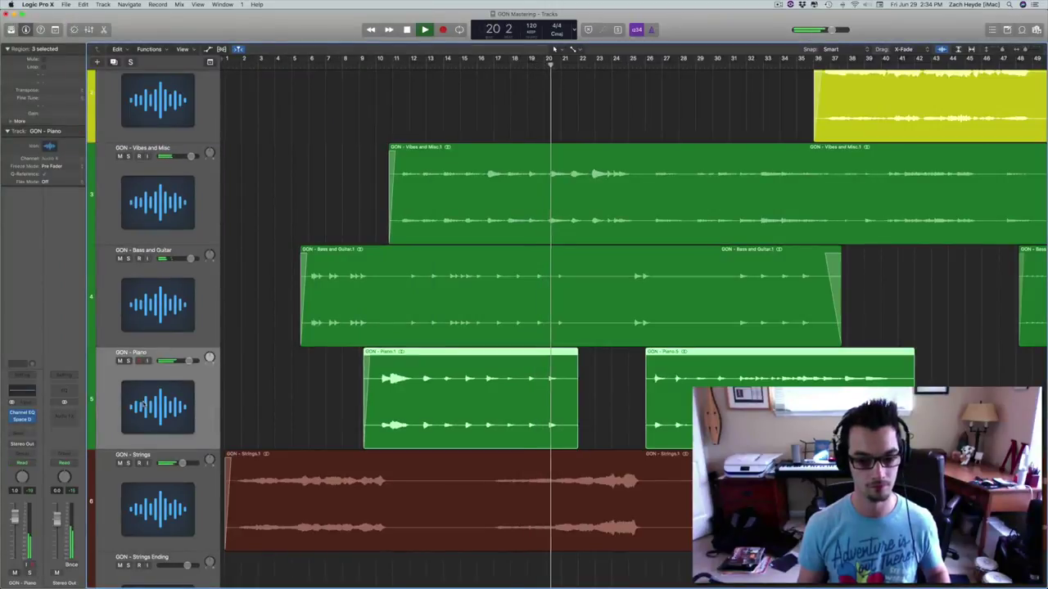
key("space")
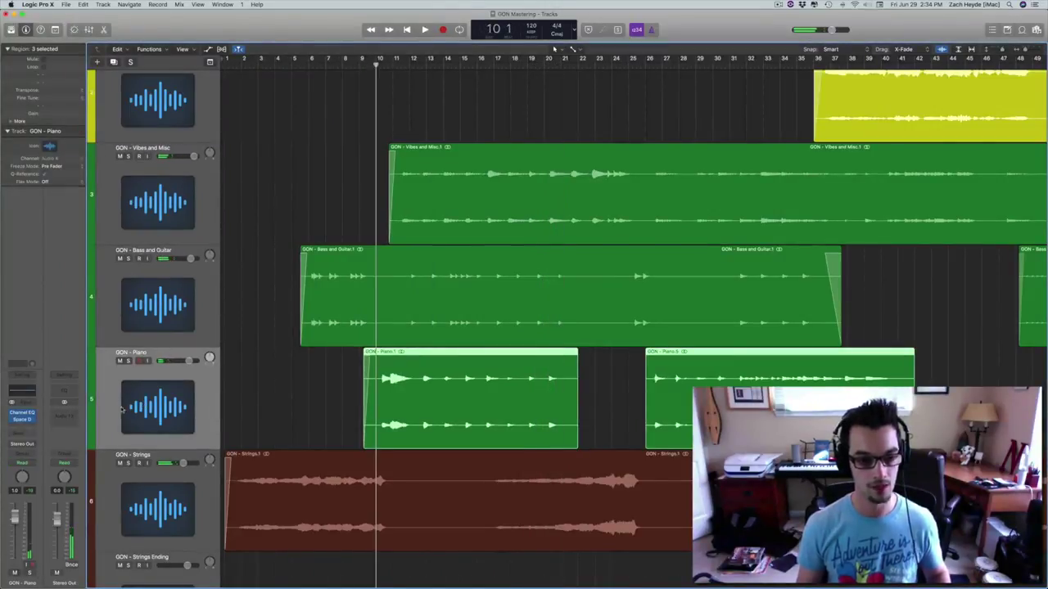
left_click(23, 418)
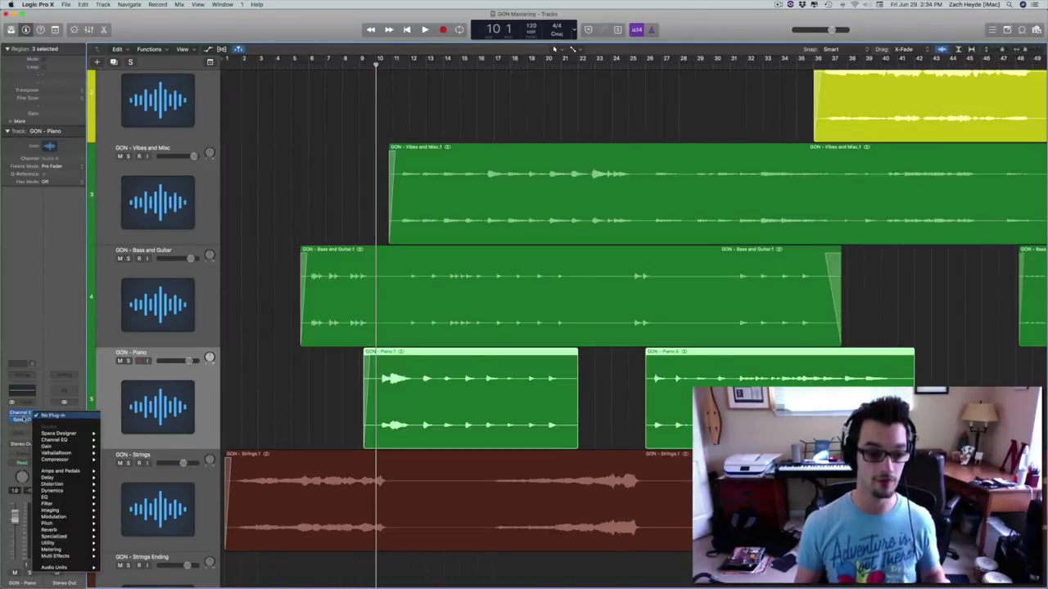
mouse_move(71, 494)
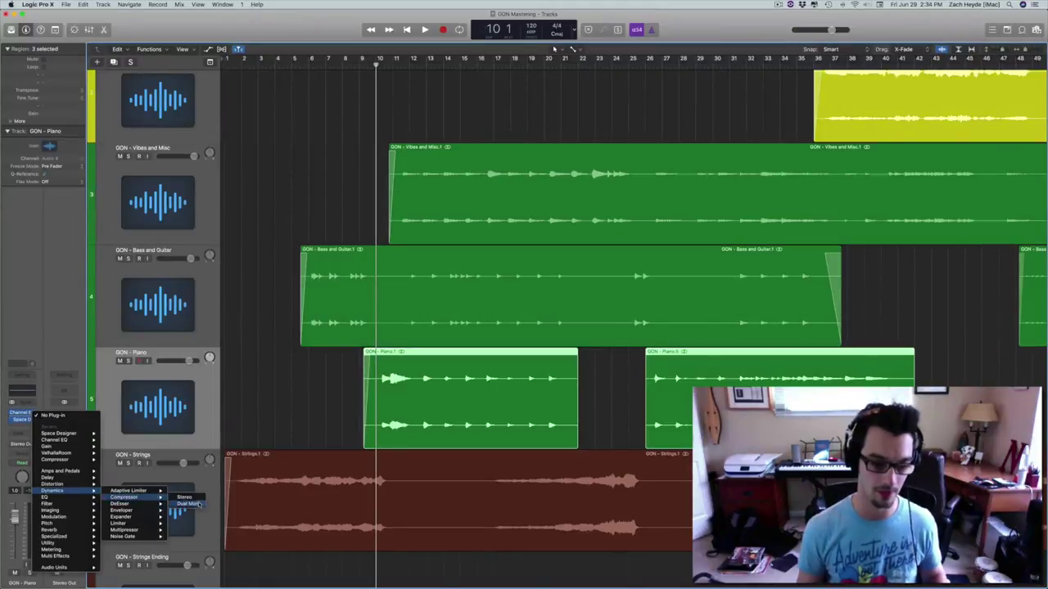
left_click(193, 501)
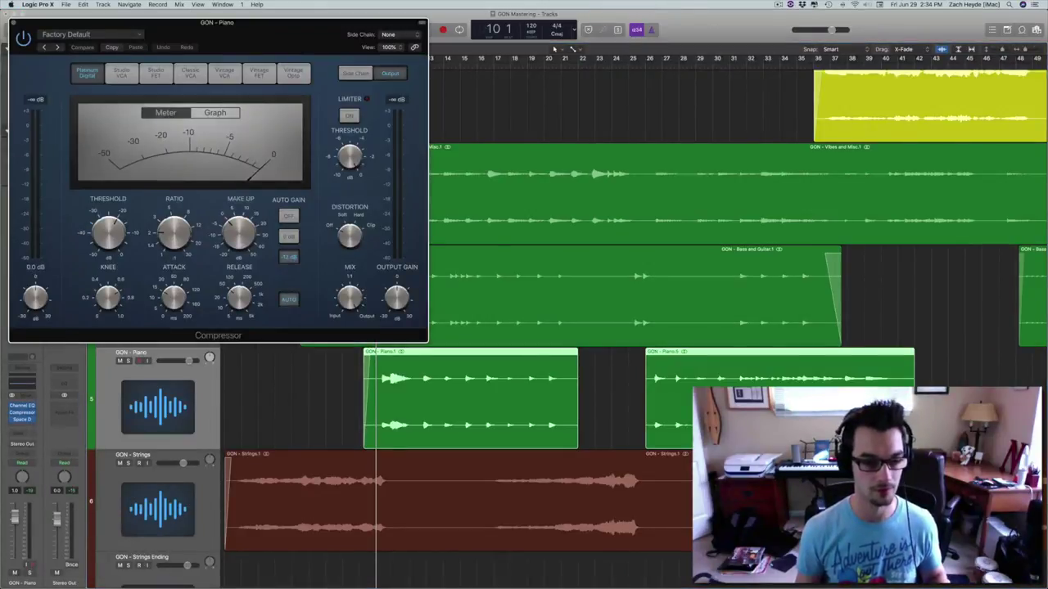
left_click(13, 23)
Replace the Piano channel's Compressor with a copy of the Strings channel's Compressor and resume playback from bar 10
key("x")
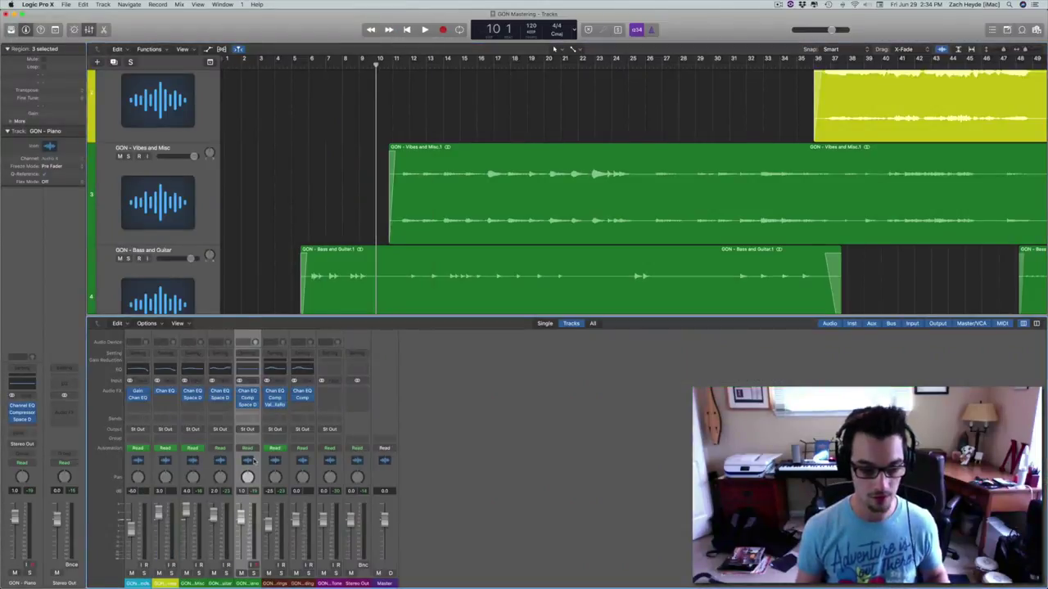
left_click(255, 400)
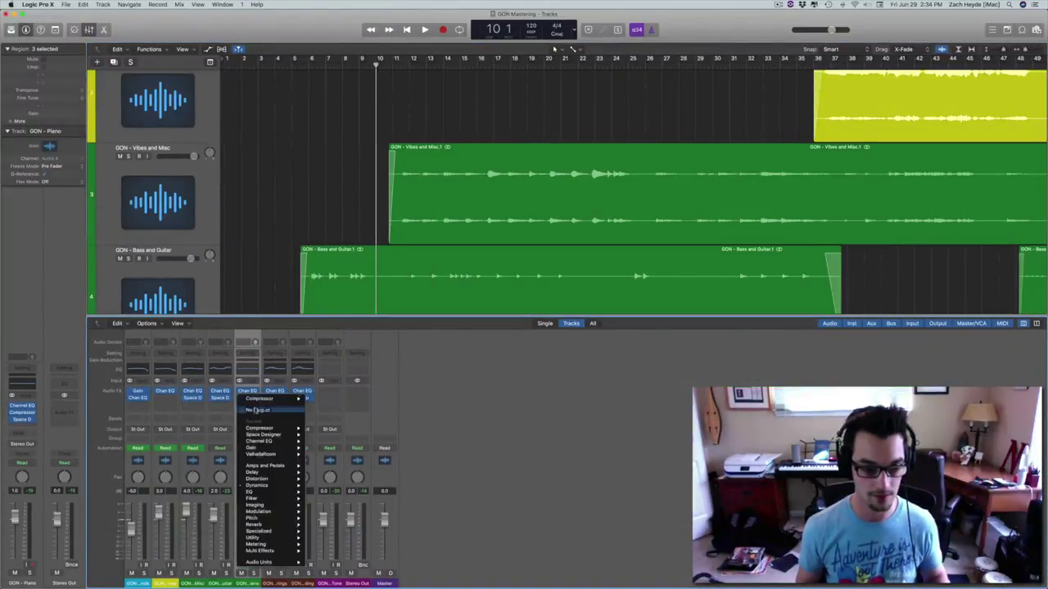
left_click(255, 409)
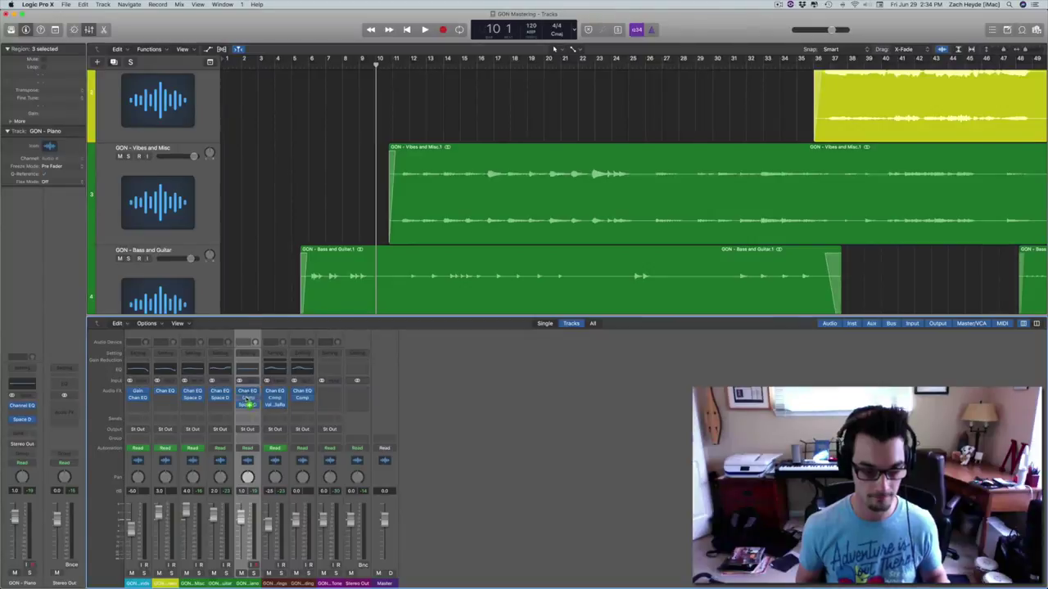
key("x")
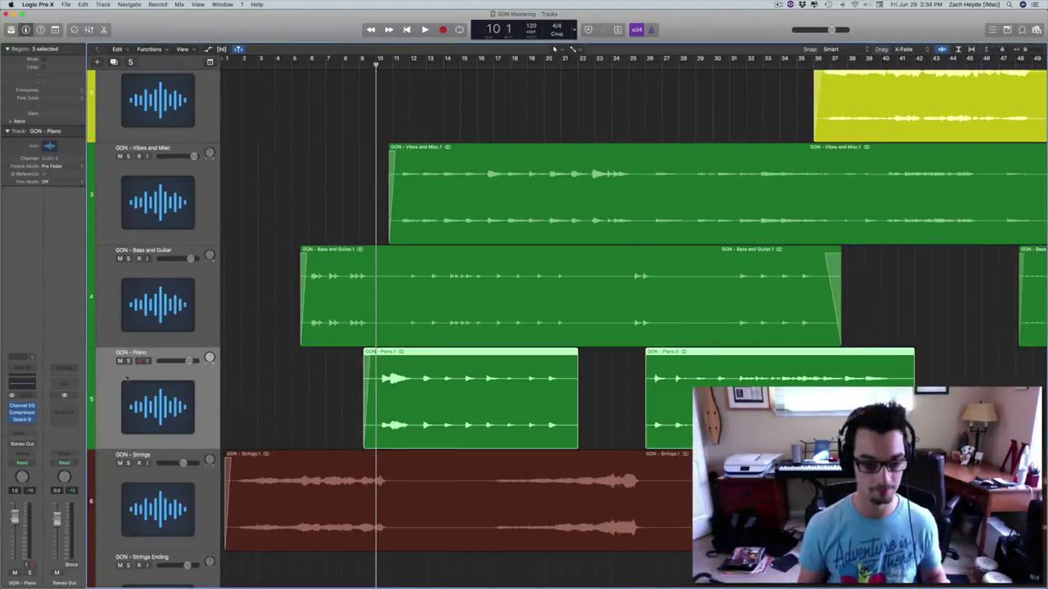
key("space")
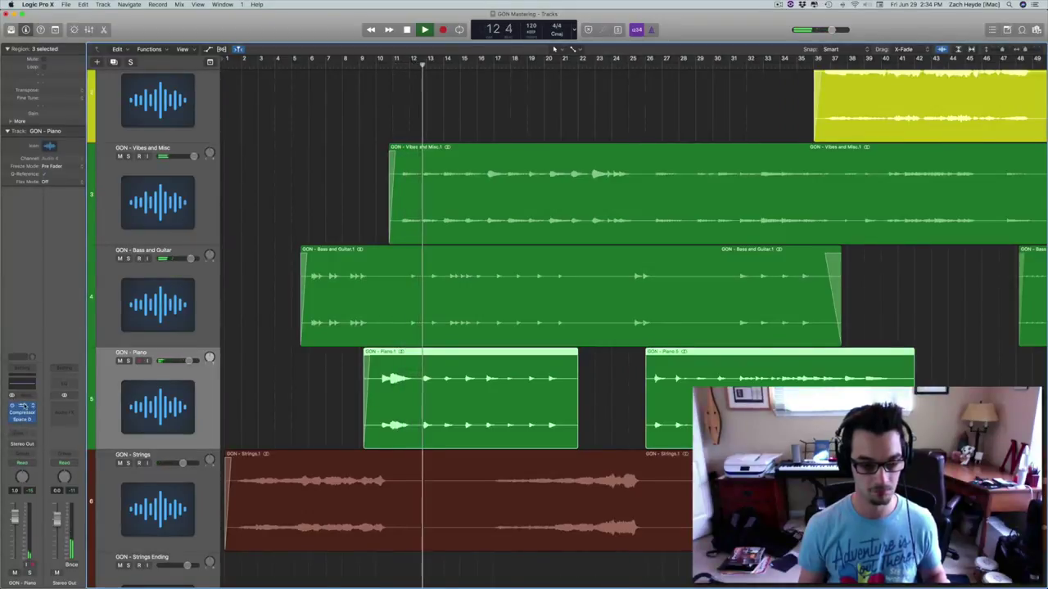
In the Piano's Channel EQ, set a low boost of +1.0 dB at 96 Hz and a high shelf of +2.0 dB at 7400 Hz
left_click(24, 407)
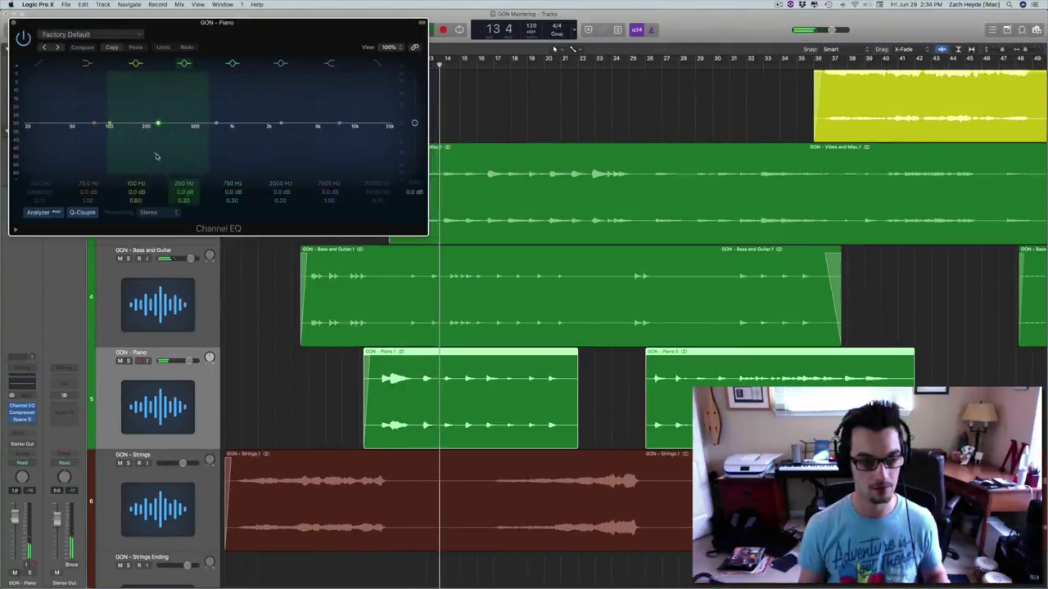
left_click_drag(157, 157, 102, 155)
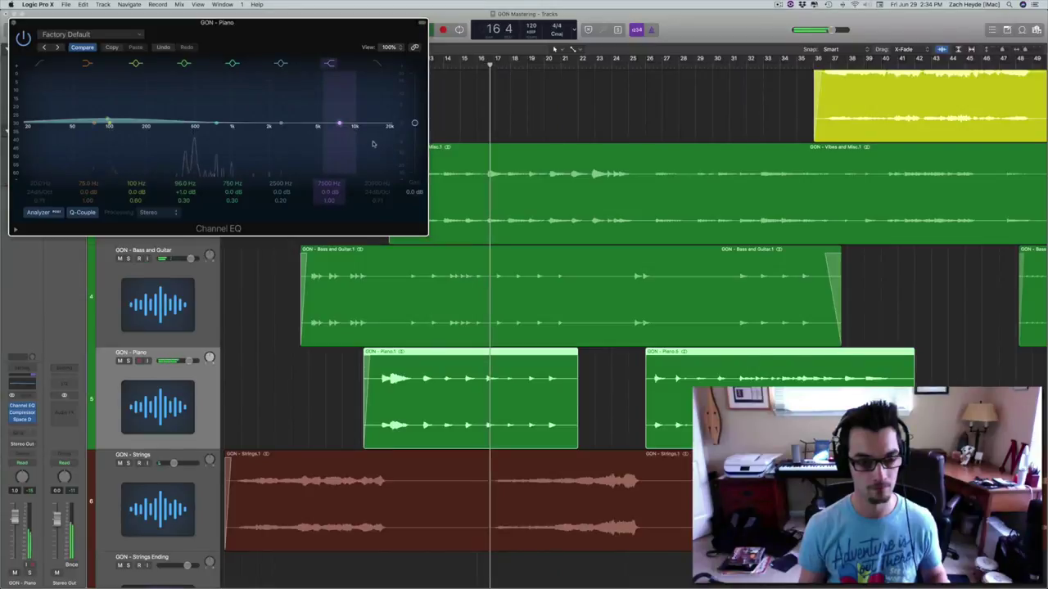
left_click_drag(373, 143, 373, 138)
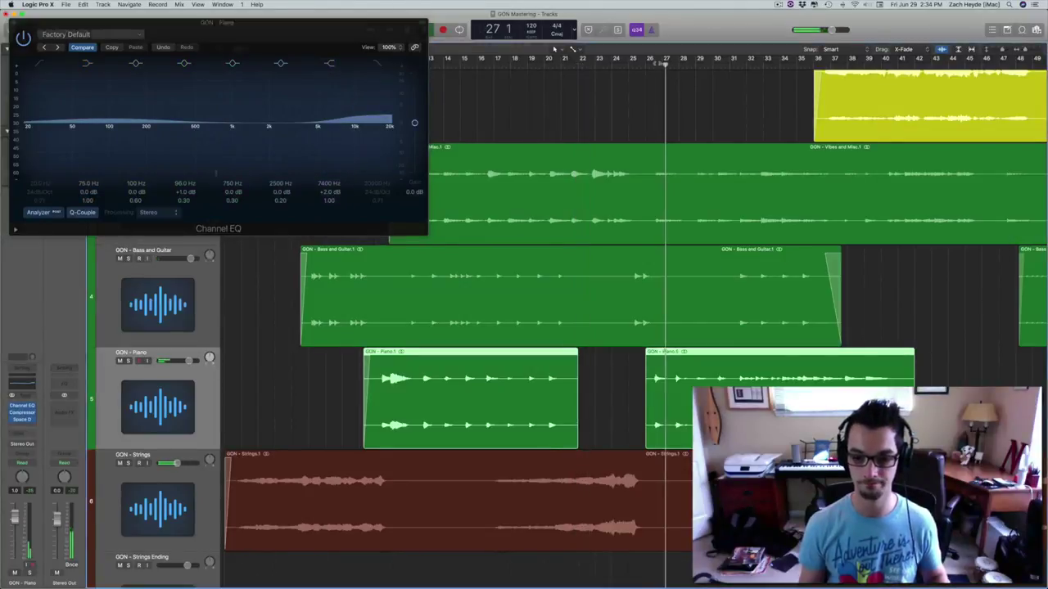
scroll(582, 283, "right", 2)
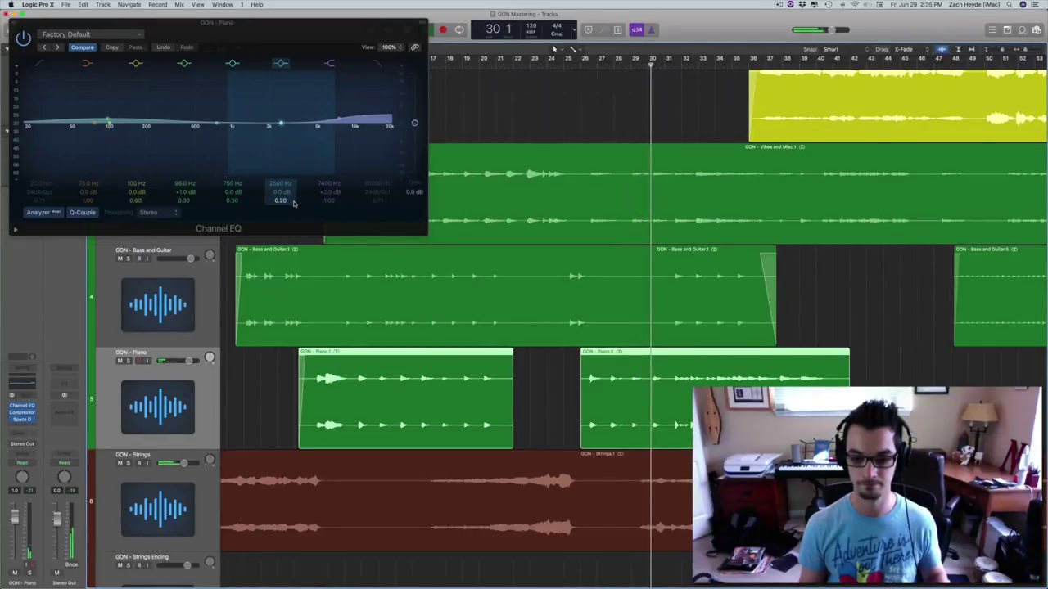
Set the Piano's Space Designer to 0.0 dB dry and -13.0 dB wet, and close both open plug-in windows
left_click(23, 418)
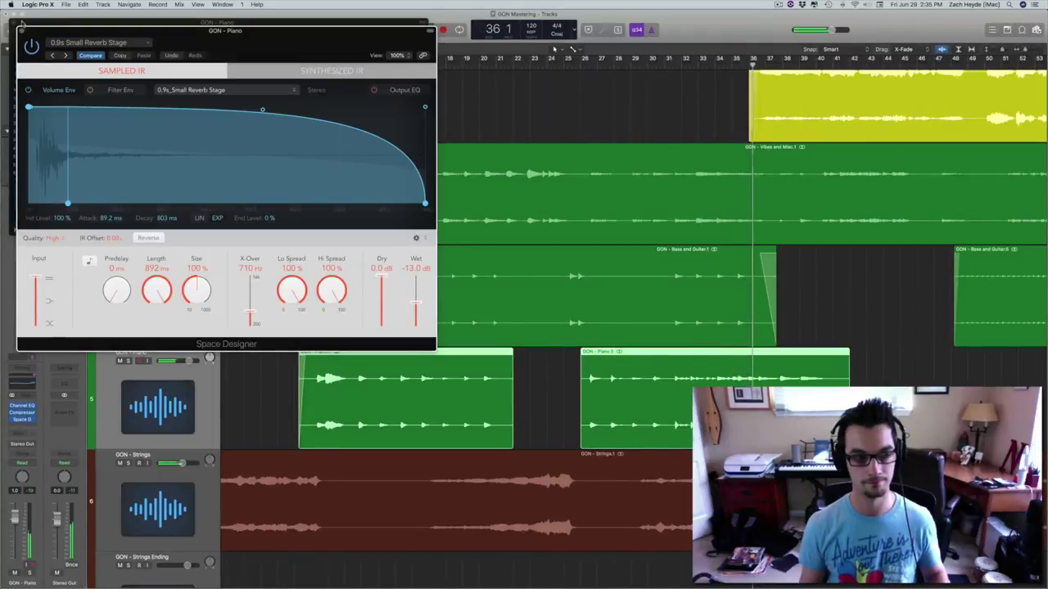
left_click(22, 30)
left_click(13, 25)
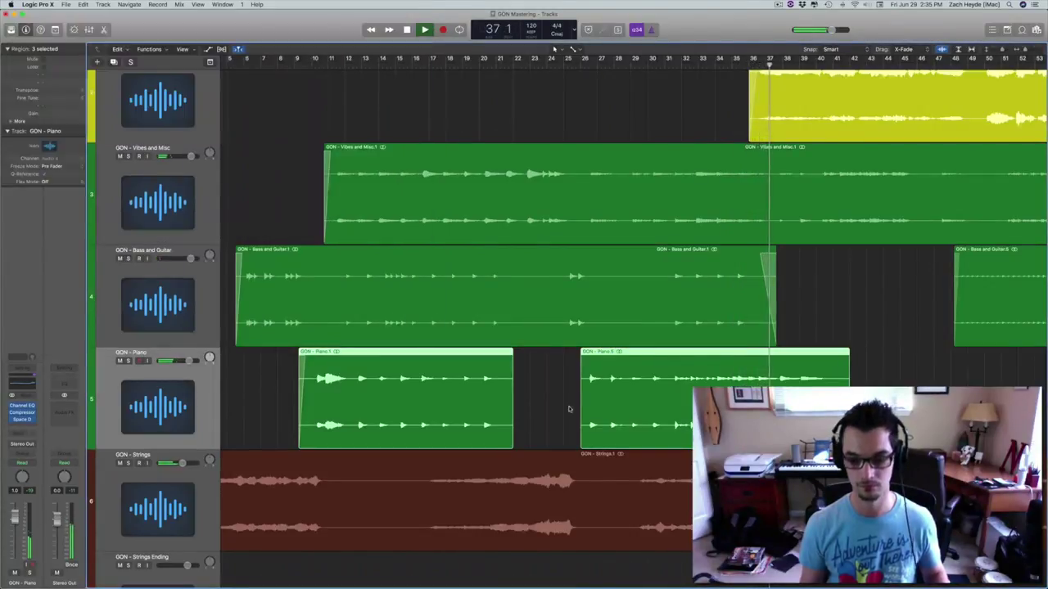
scroll(464, 386, "right", 10)
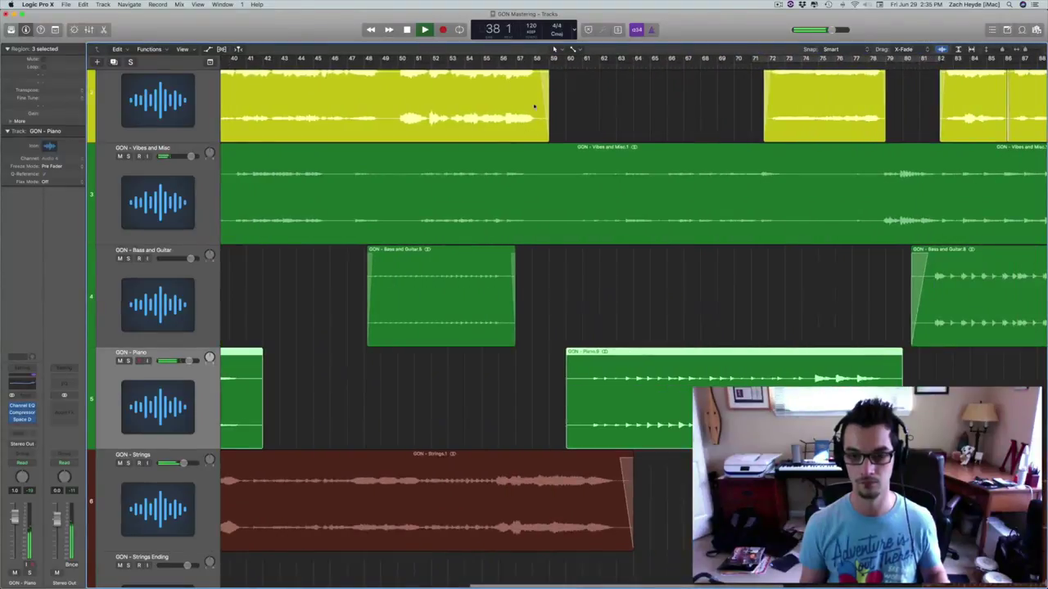
Continue playback from around bar 60 and add a fade-in of about one bar to the Piano region starting there
left_click(582, 65)
left_click_drag(583, 428, 500, 427)
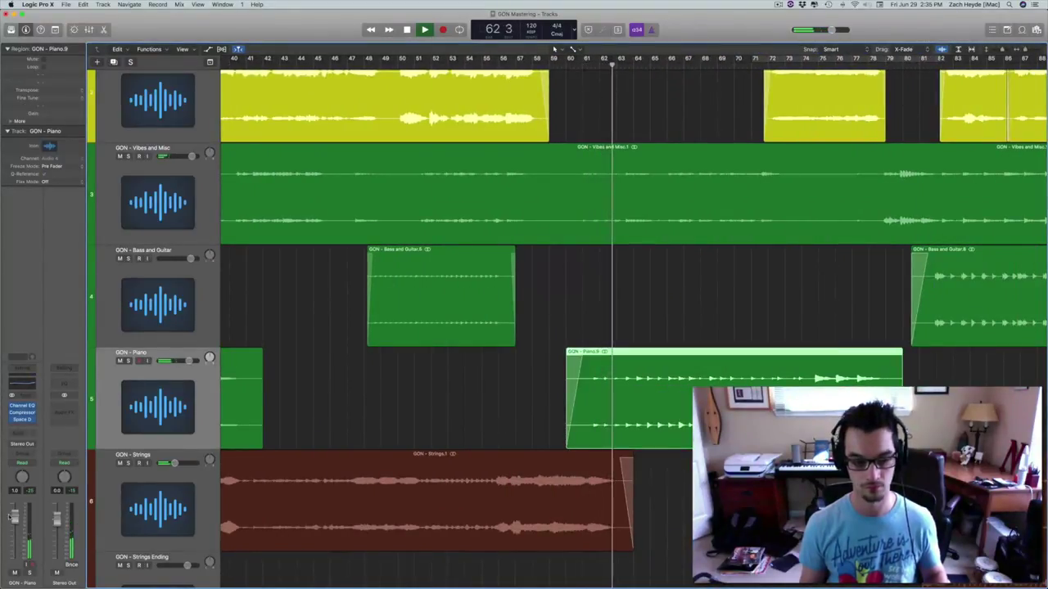
Raise the Piano channel's volume, trying +3.0 dB and settling on +2.0 dB
double_click(17, 492)
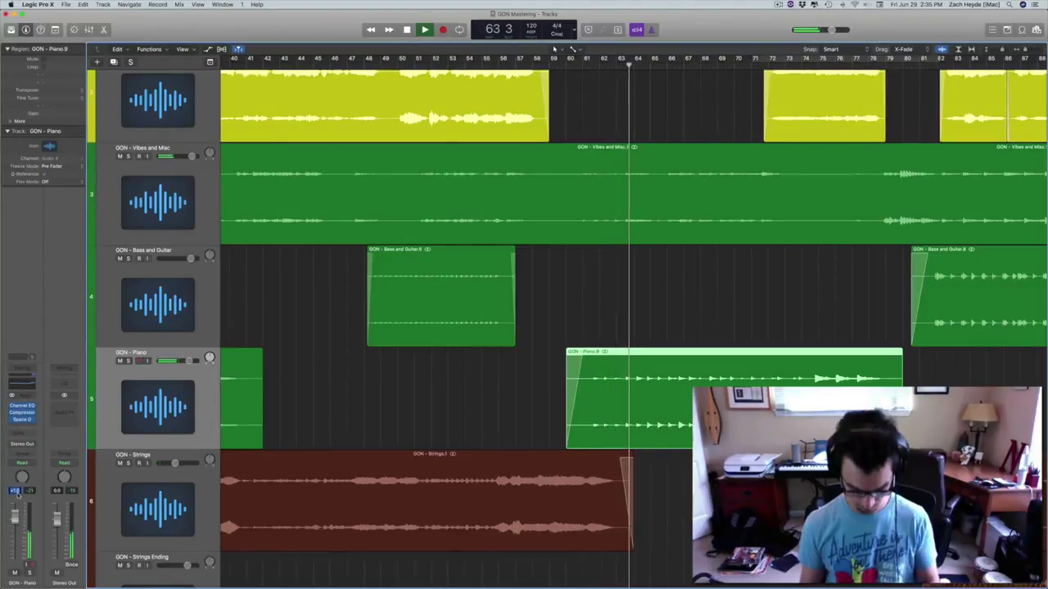
type("3")
key("Return")
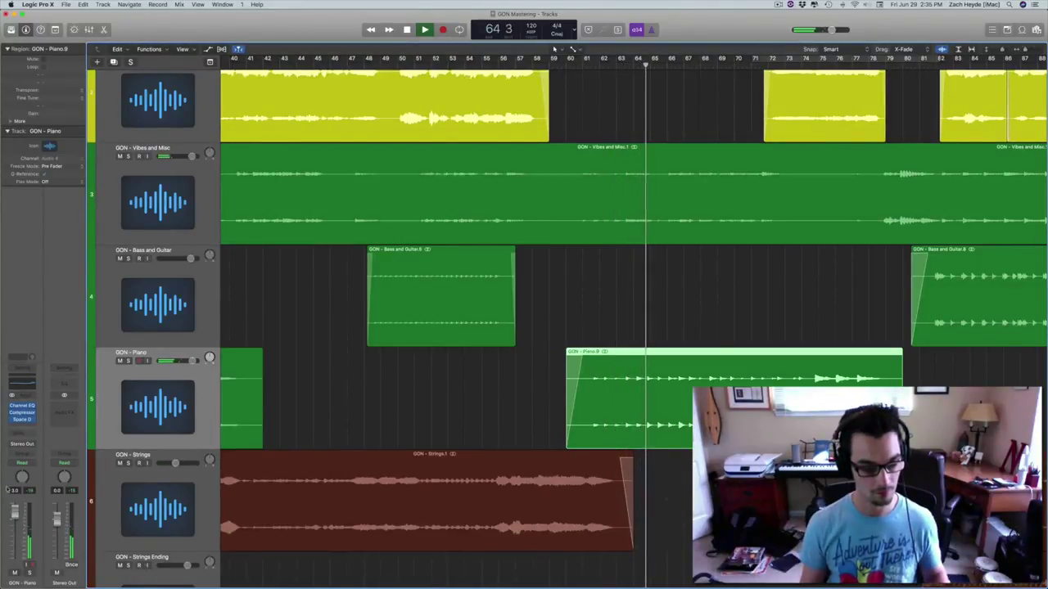
double_click(15, 491)
type("2")
key("Return")
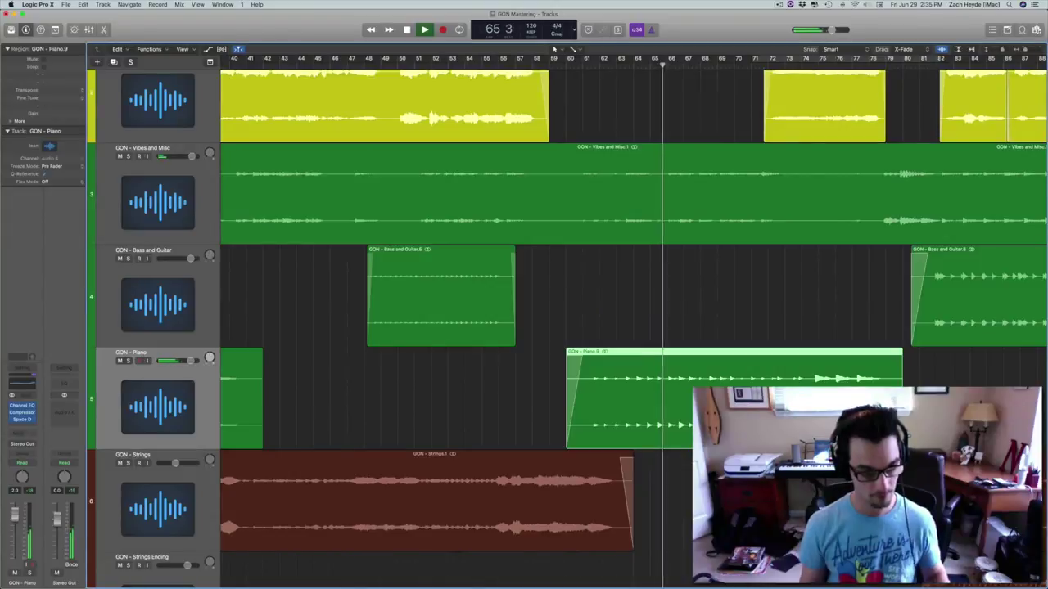
Set the threshold of the Piano's Compressor to -24.0 dB and close the plug-in
left_click(22, 412)
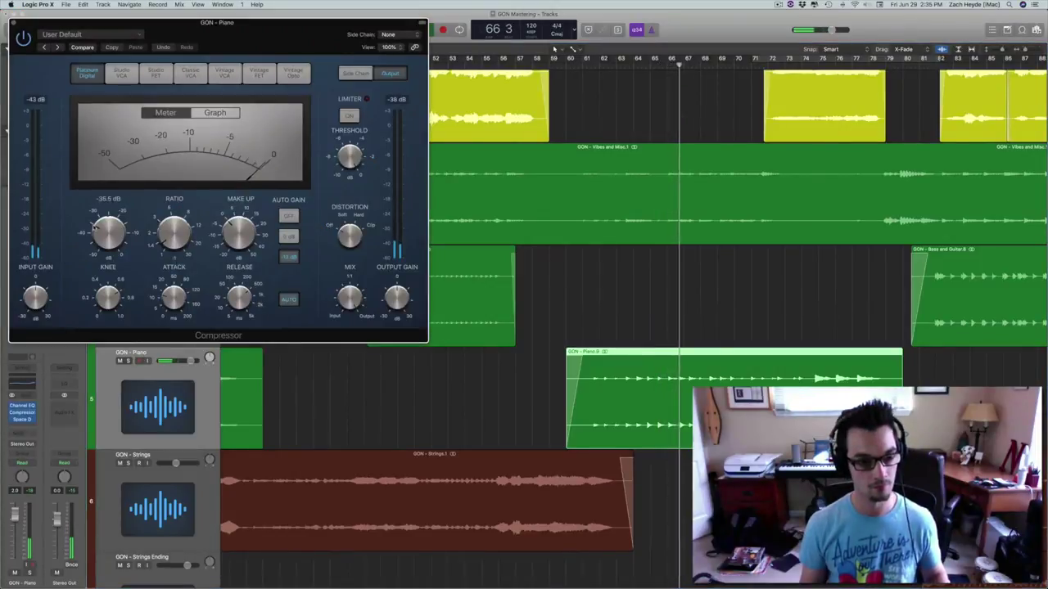
mouse_move(97, 230)
left_mouse_down()
mouse_move(96, 209)
mouse_move(109, 236)
left_mouse_up()
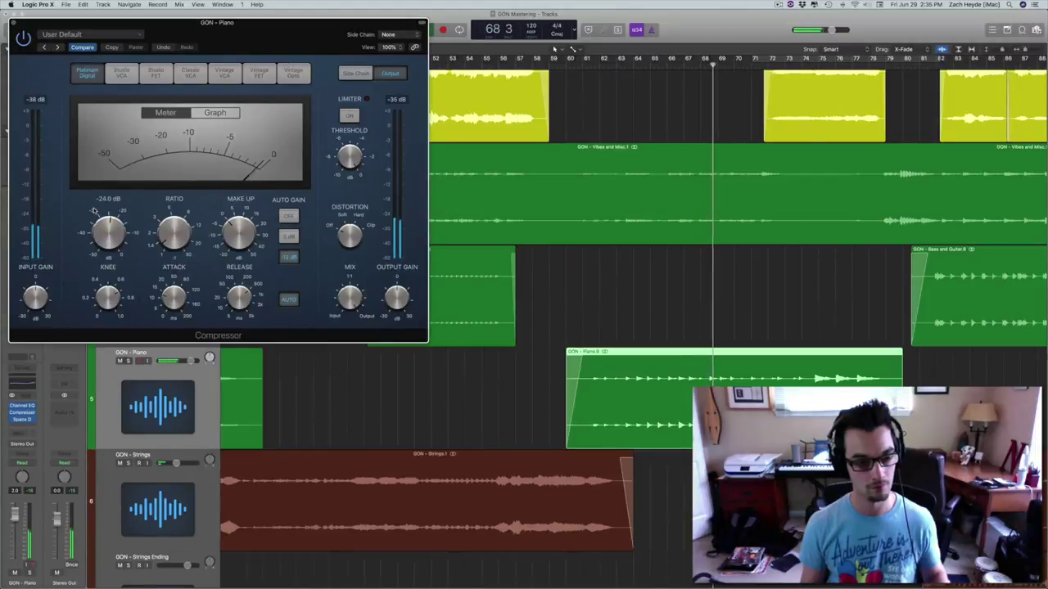
left_click(15, 23)
Add a fade-out of about one bar to the end of the Piano region that finishes near bar 80
left_click(537, 438)
scroll(538, 438, "right", 8)
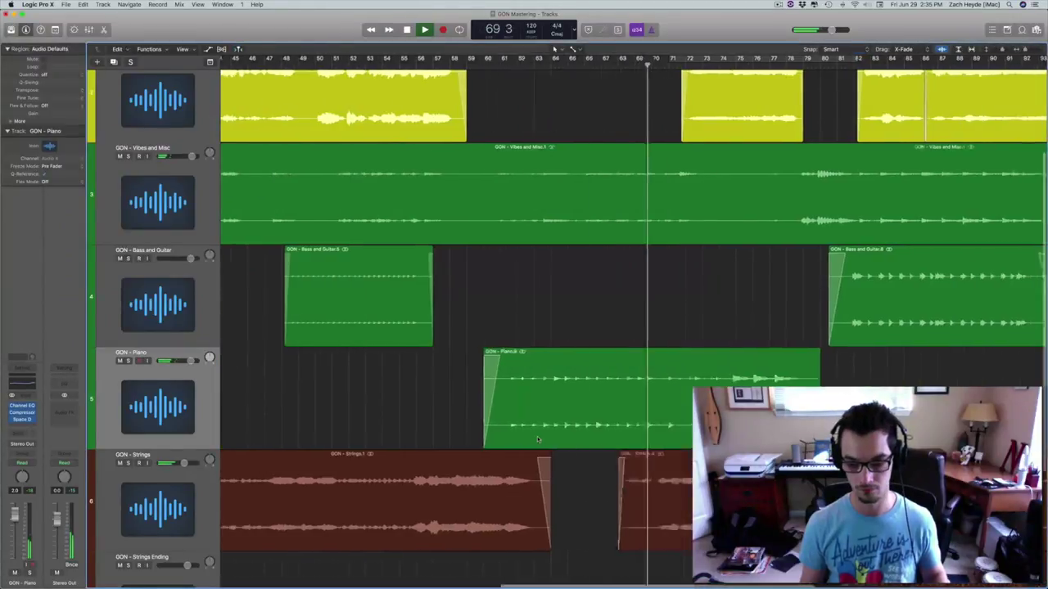
left_click_drag(572, 429, 597, 419)
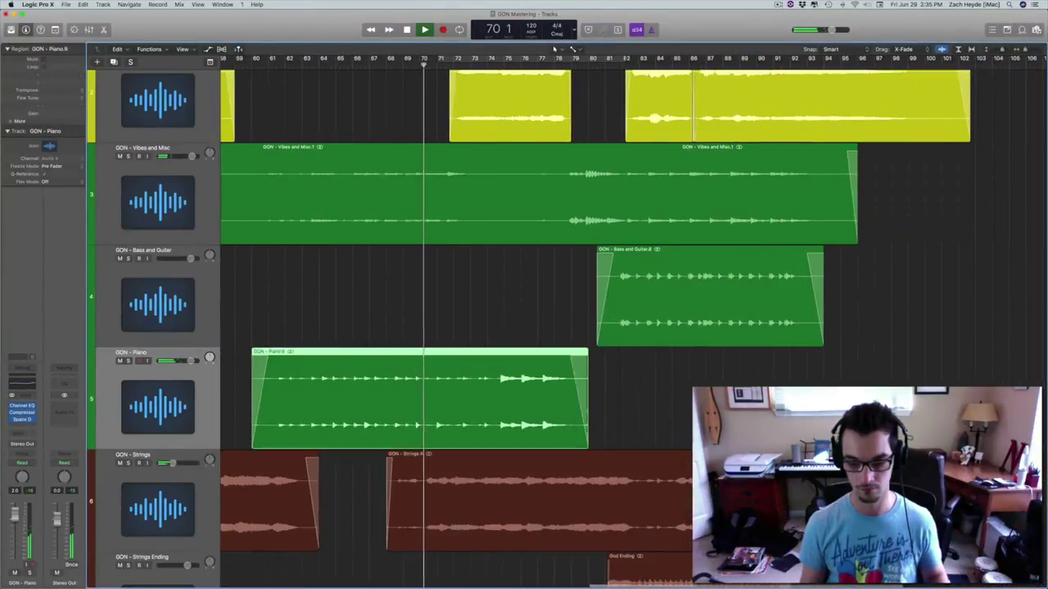
left_click(675, 414)
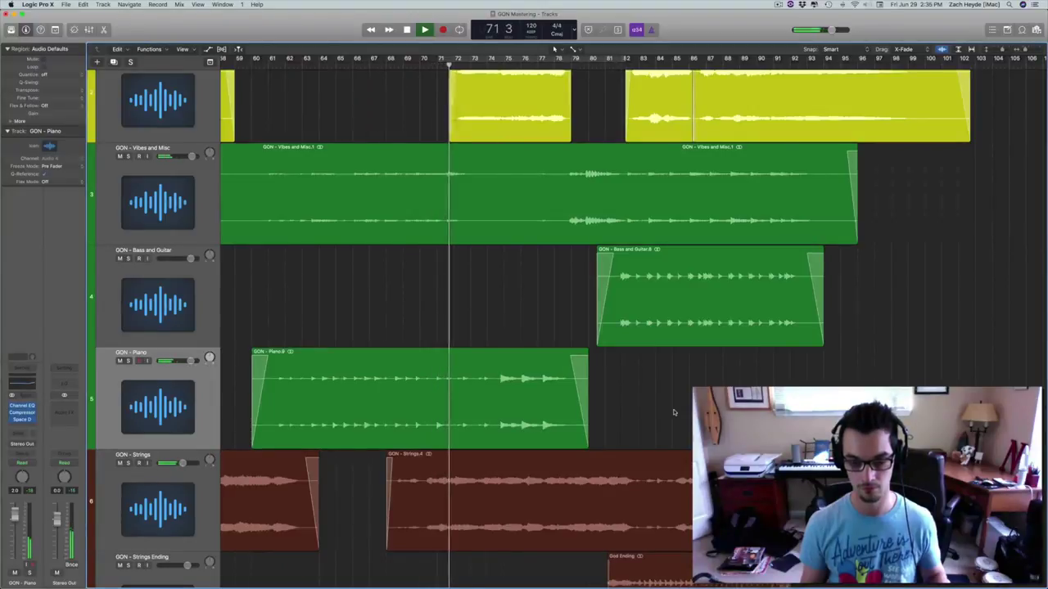
Stop playback, fade out the end of the Piano region finishing near bar 42, and return to the project start
key("space")
scroll(319, 283, "left", 8)
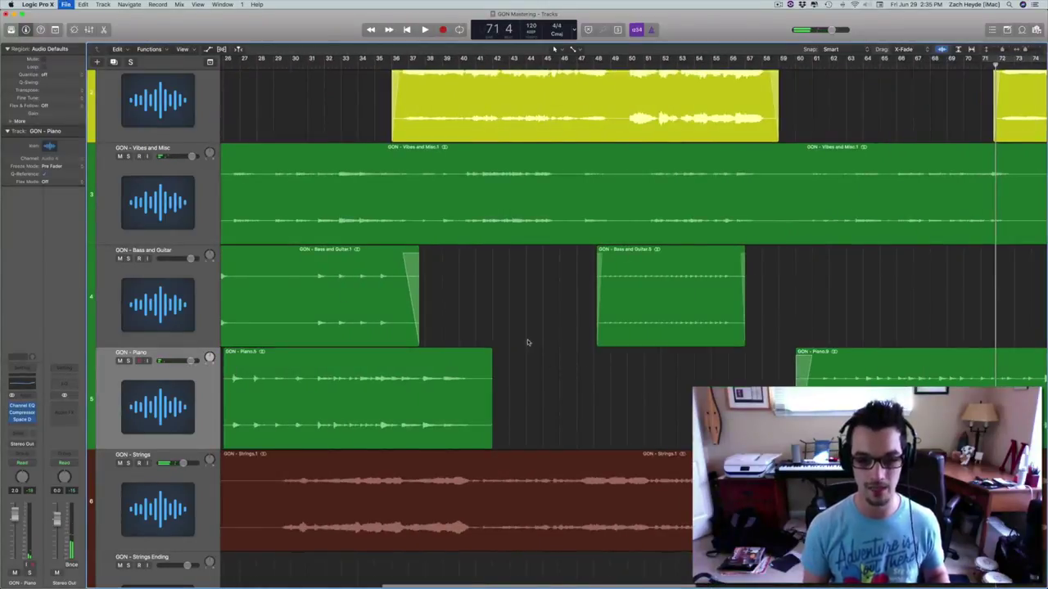
left_click_drag(478, 417, 535, 409)
left_click(468, 300)
key("Return")
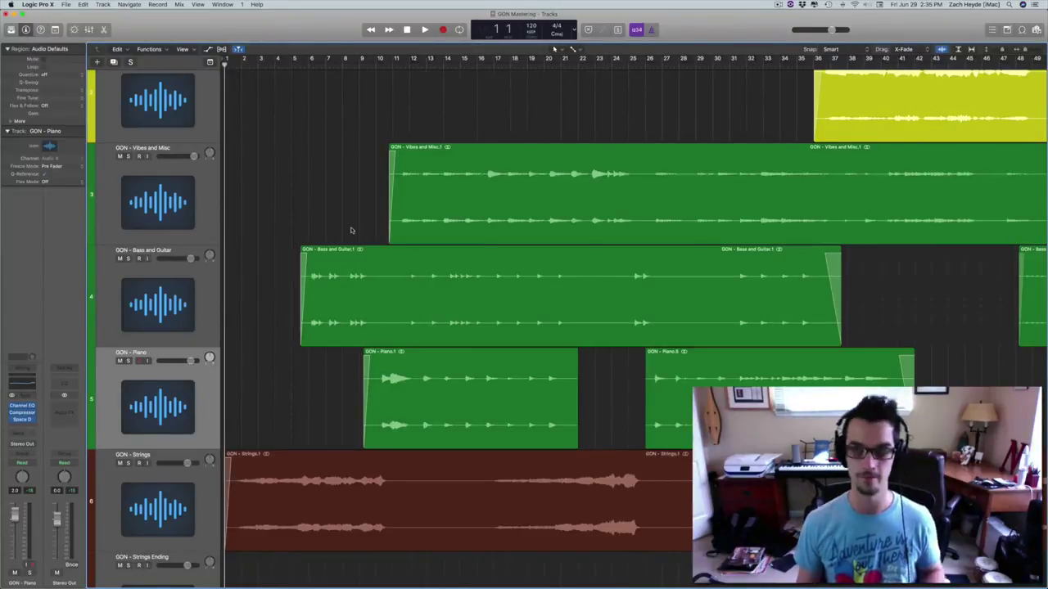
Review the edited regions across all tracks and inspect the Piano's Channel EQ curve
scroll(350, 230, "right", 15)
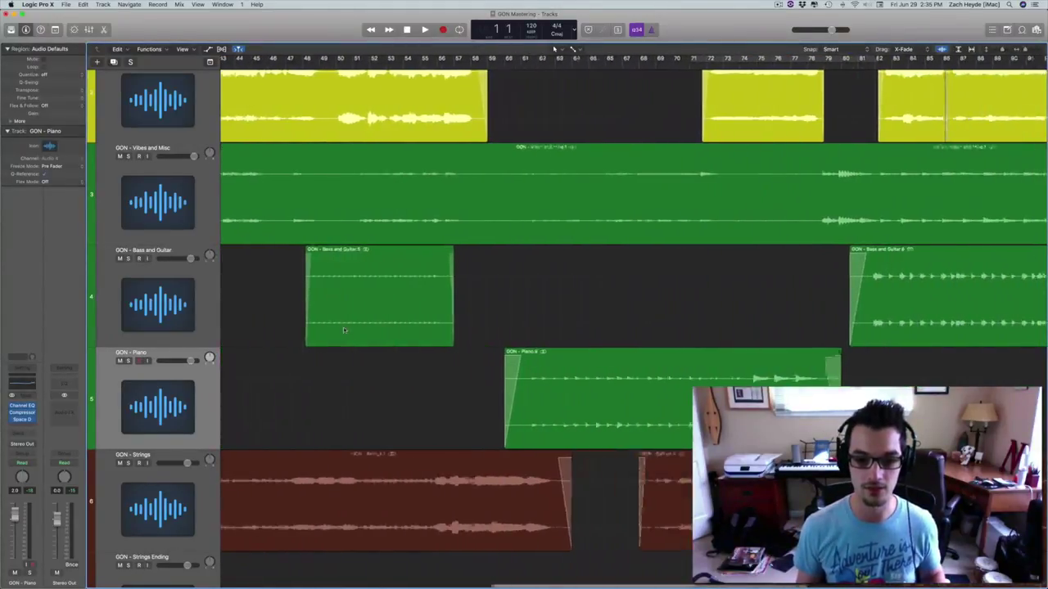
scroll(403, 318, "right", 2)
scroll(404, 318, "up", 5)
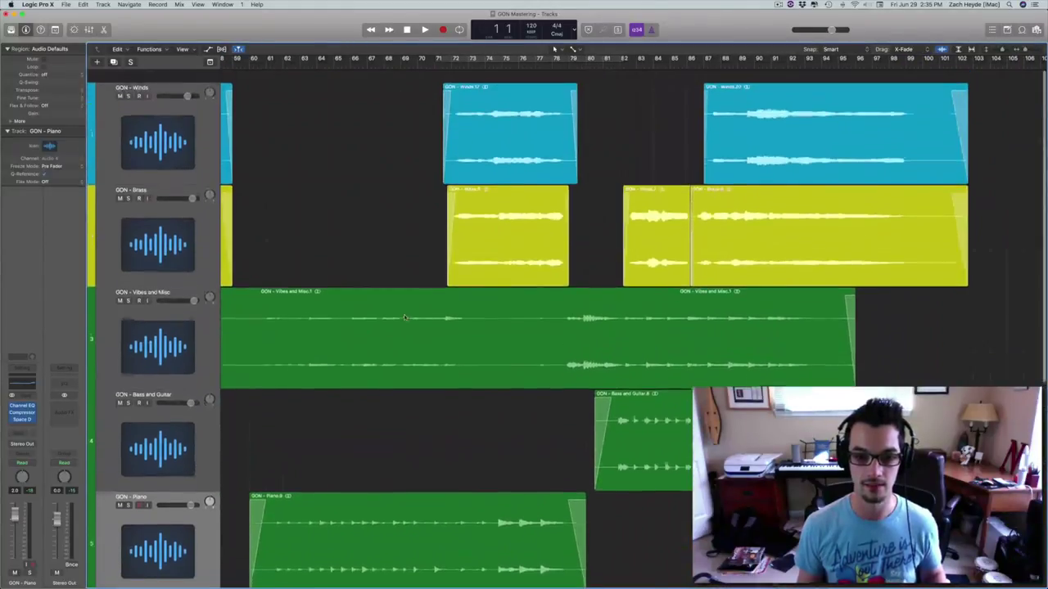
scroll(350, 202, "left", 15)
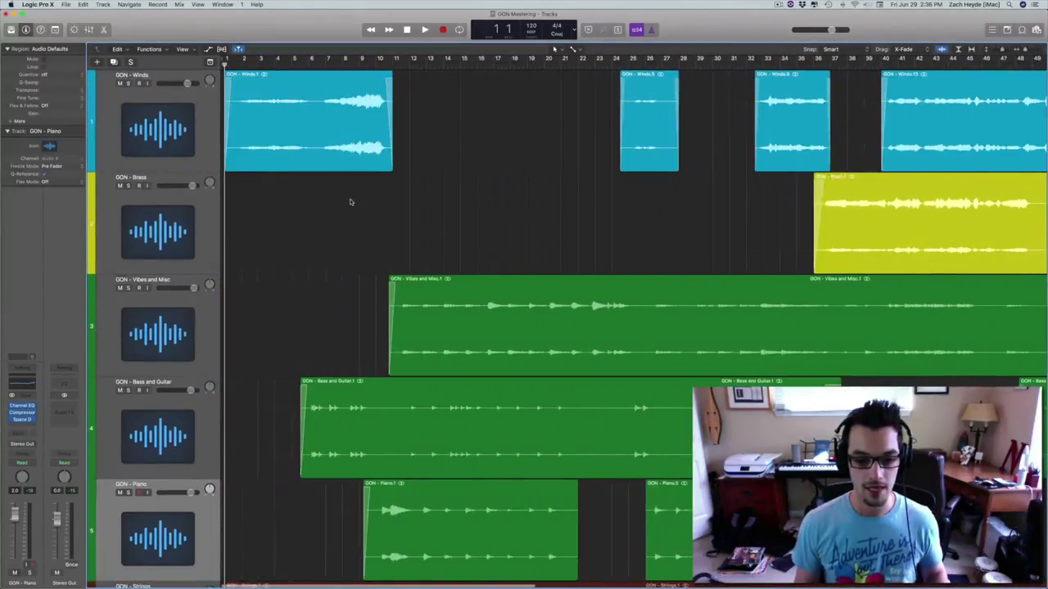
scroll(350, 203, "down", 4)
scroll(350, 202, "down", 2)
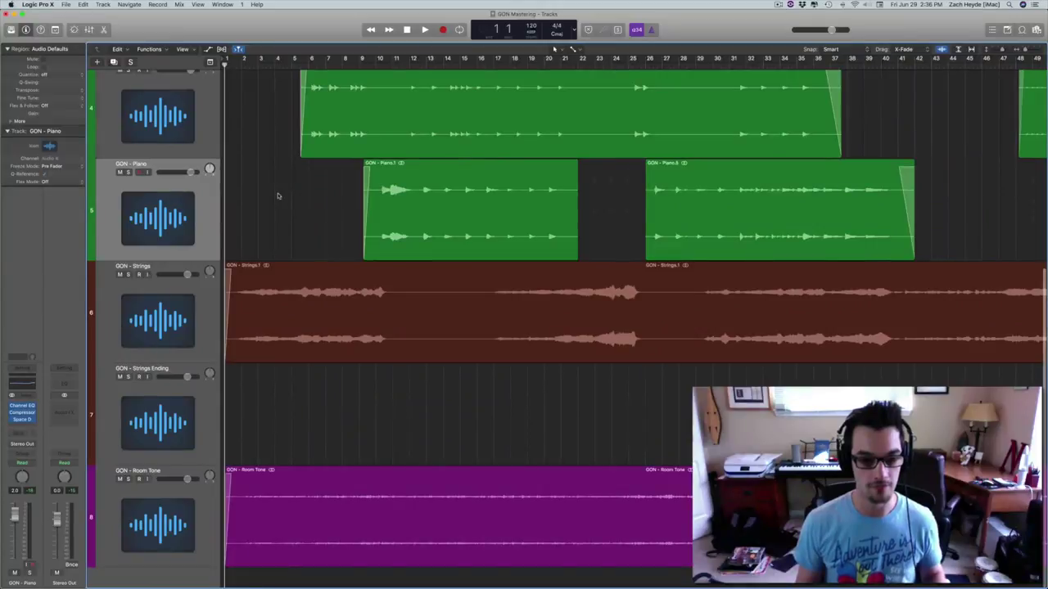
scroll(277, 196, "up", 5)
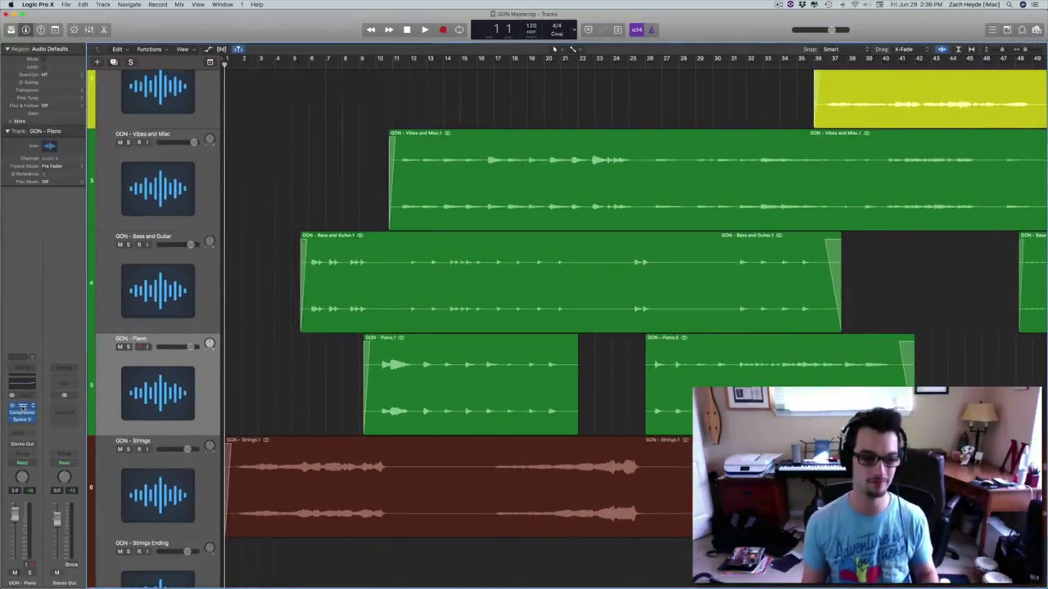
left_click(22, 407)
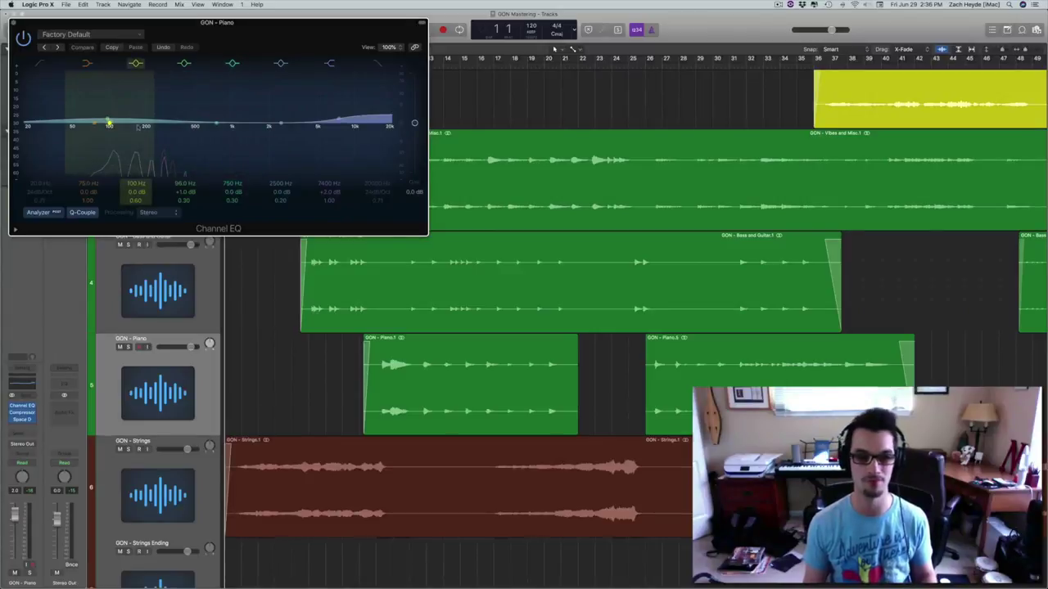
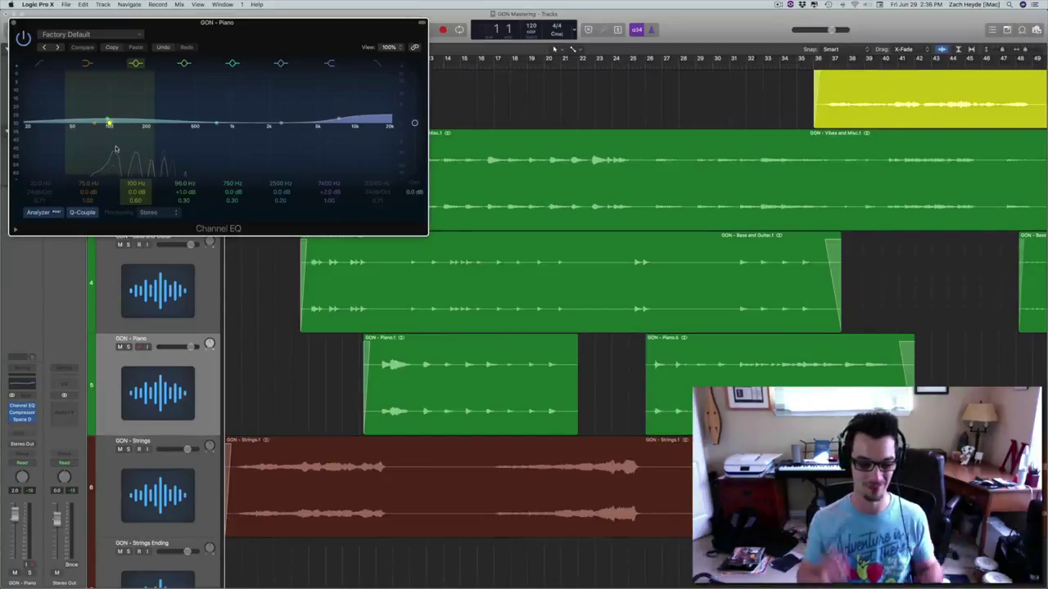
left_click(13, 25)
Select the Room Tone track, move the playhead to bar 6 and start playback
scroll(250, 409, "down", 5)
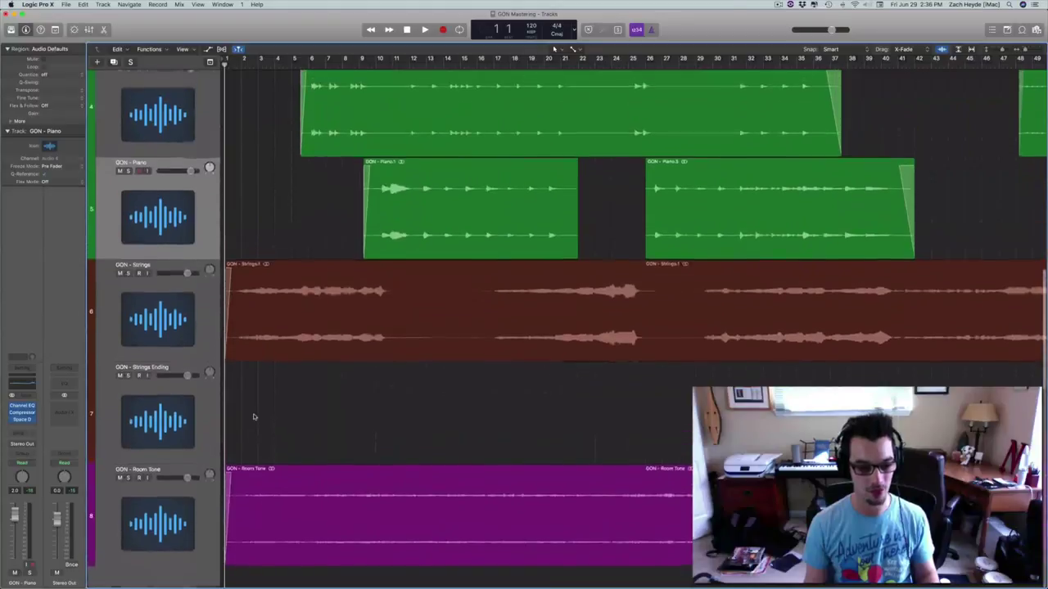
scroll(254, 416, "up", 10)
scroll(252, 419, "down", 10)
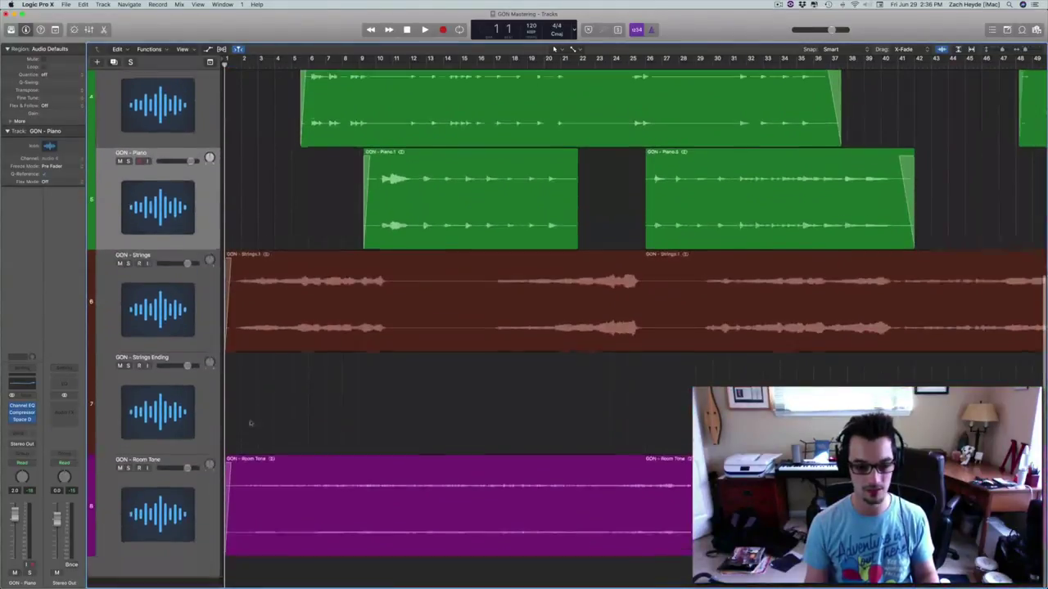
scroll(251, 423, "up", 1)
left_click(143, 548)
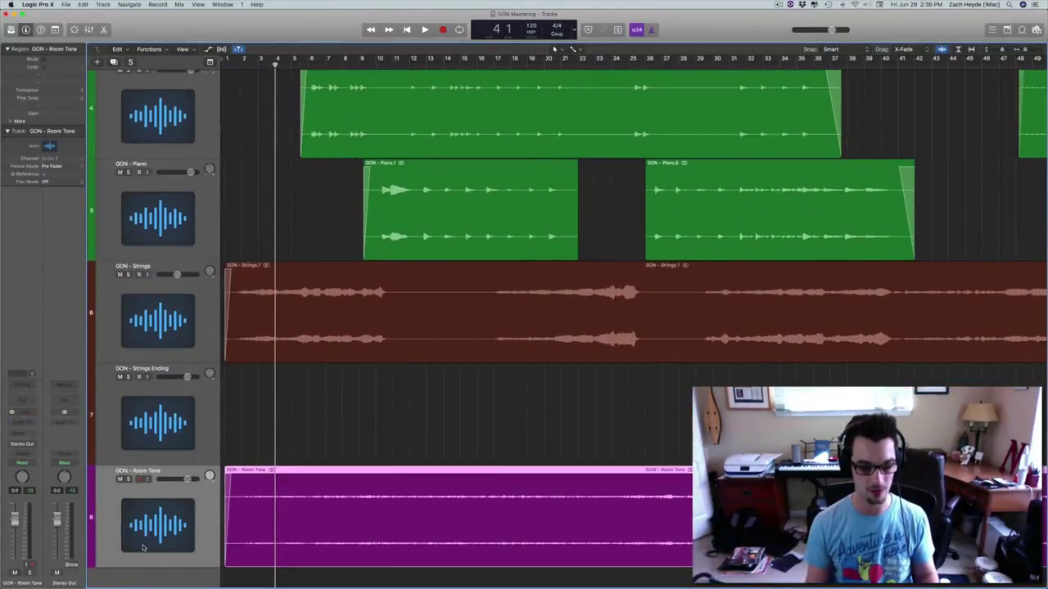
key("period")
key("period")
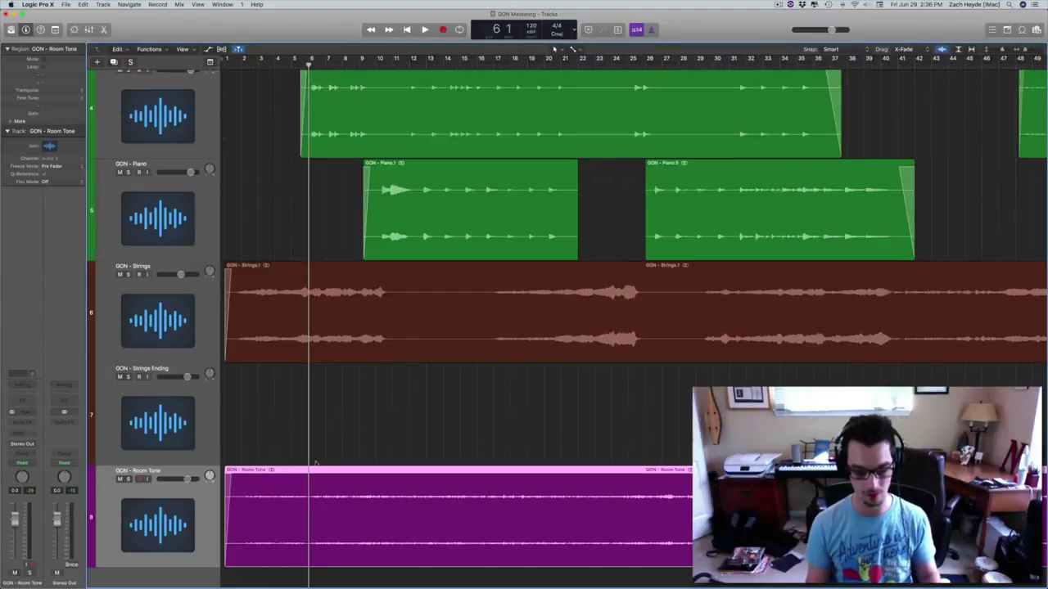
key("space")
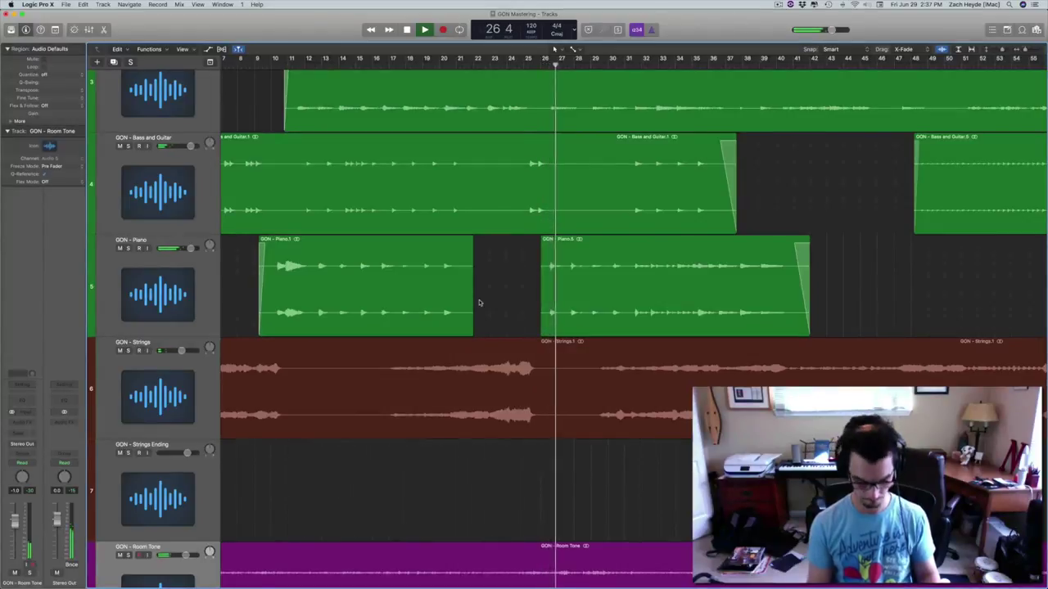
Add +2.0 dB volume automation points on the Piano track near bars 26 and 43, and hide the automation again
key("a")
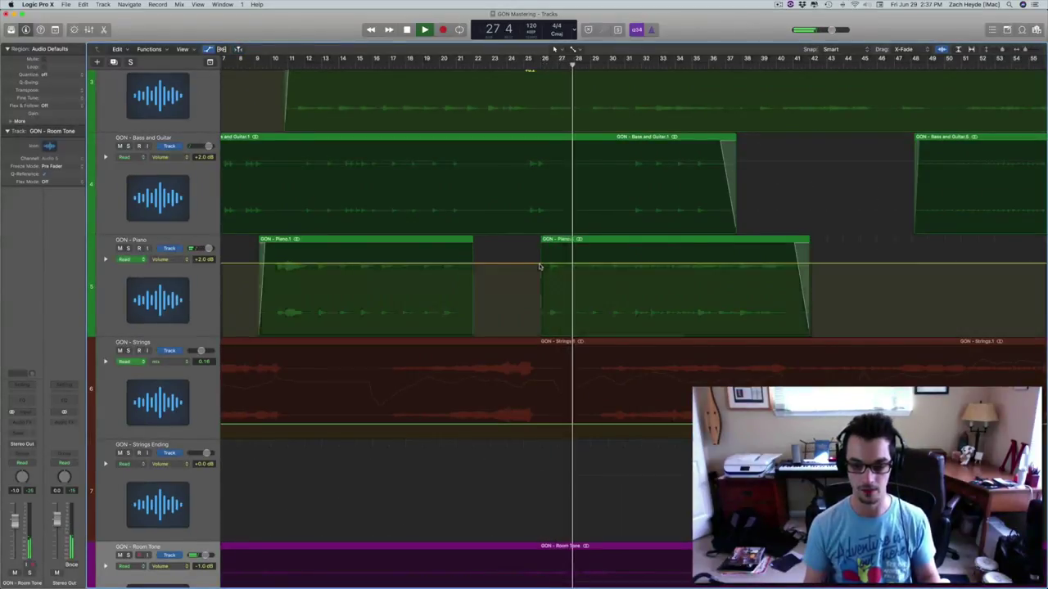
left_click(540, 263)
left_click(832, 262)
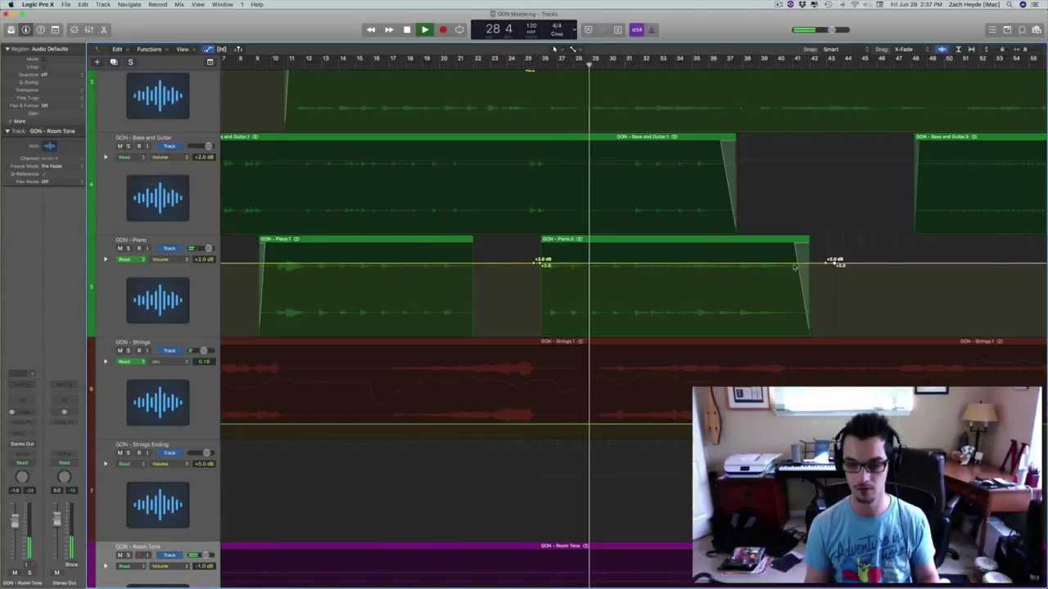
key("a")
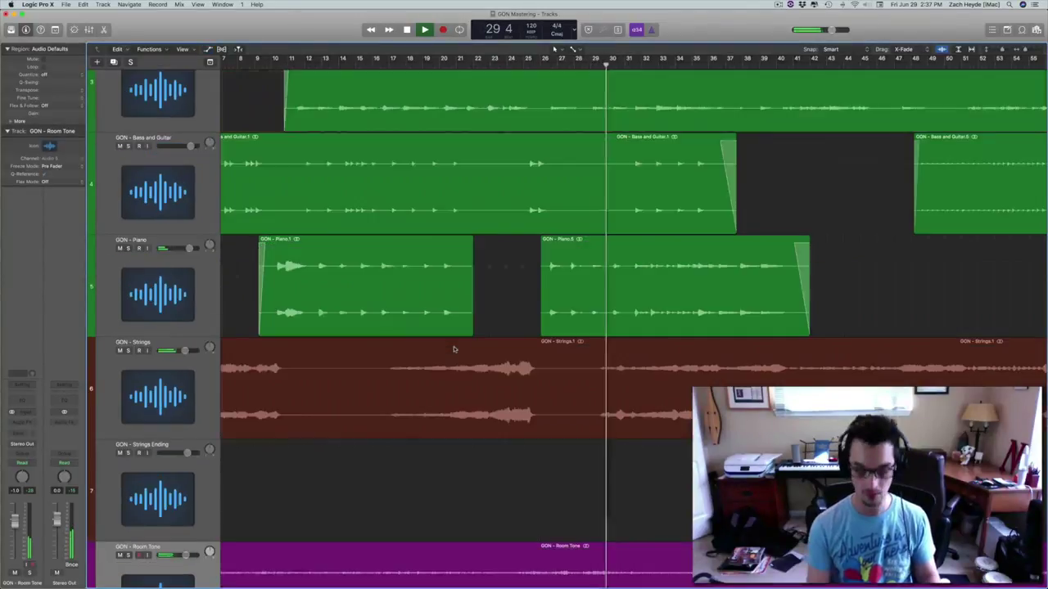
Stop playback, return to the project start and fit all tracks and regions in the view
key("space")
scroll(368, 320, "right", 15)
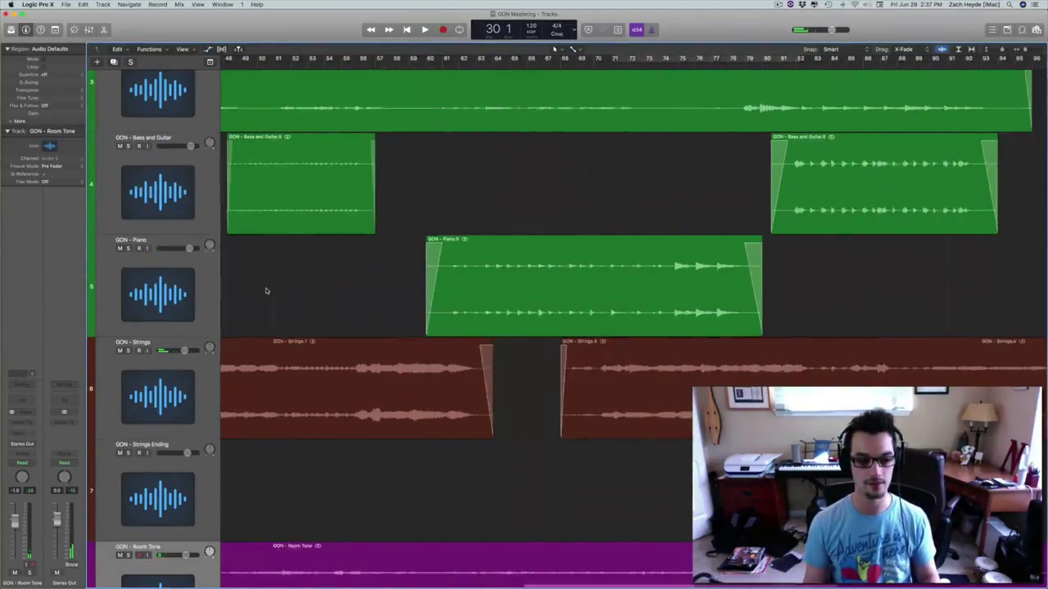
key("Return")
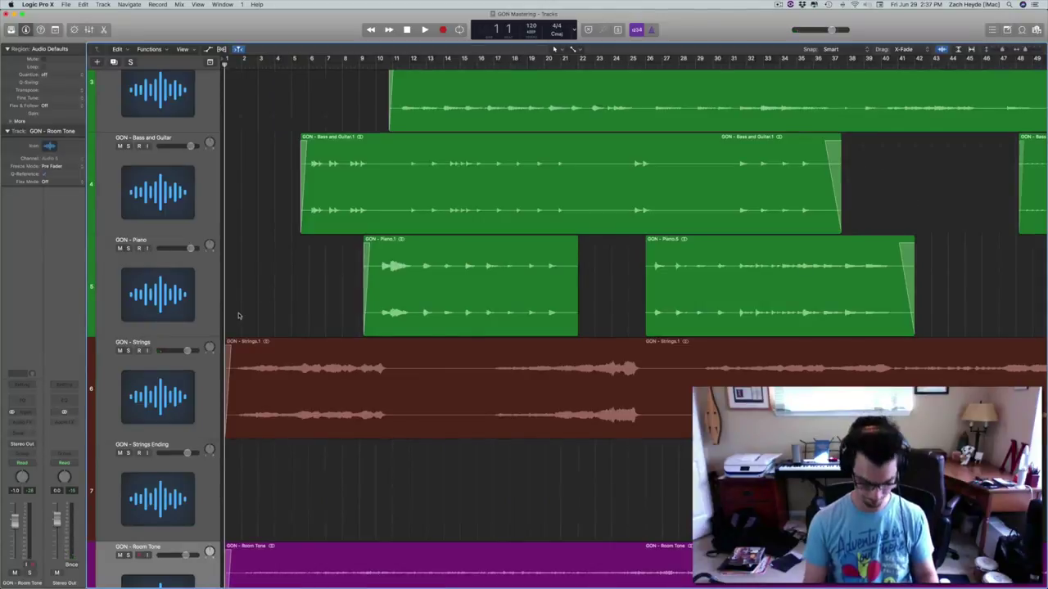
key("z")
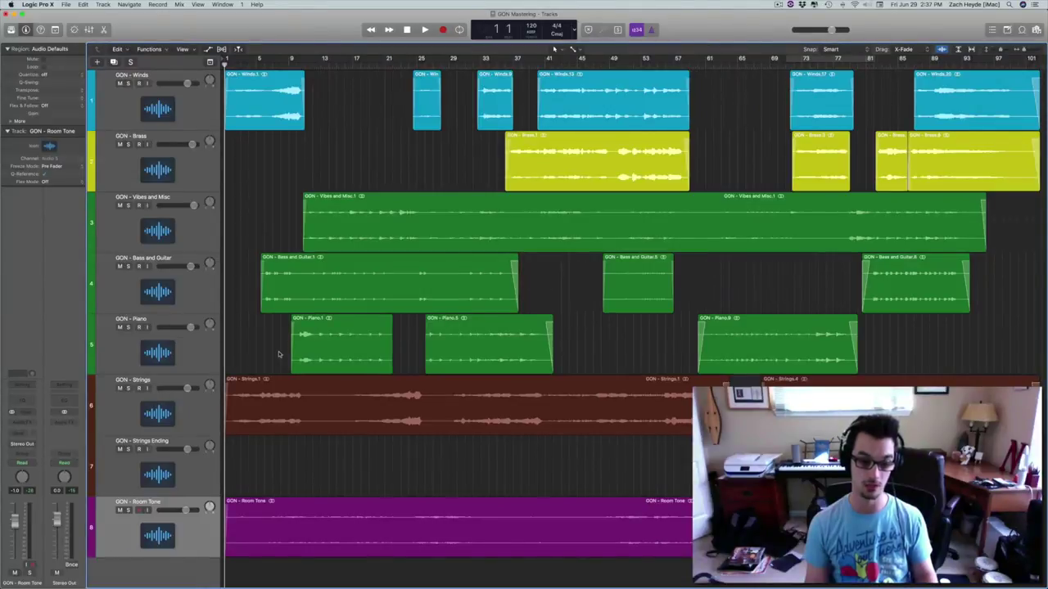
Insert a stereo Channel EQ followed by a stereo Compressor on the Stereo Out channel
left_click(71, 424)
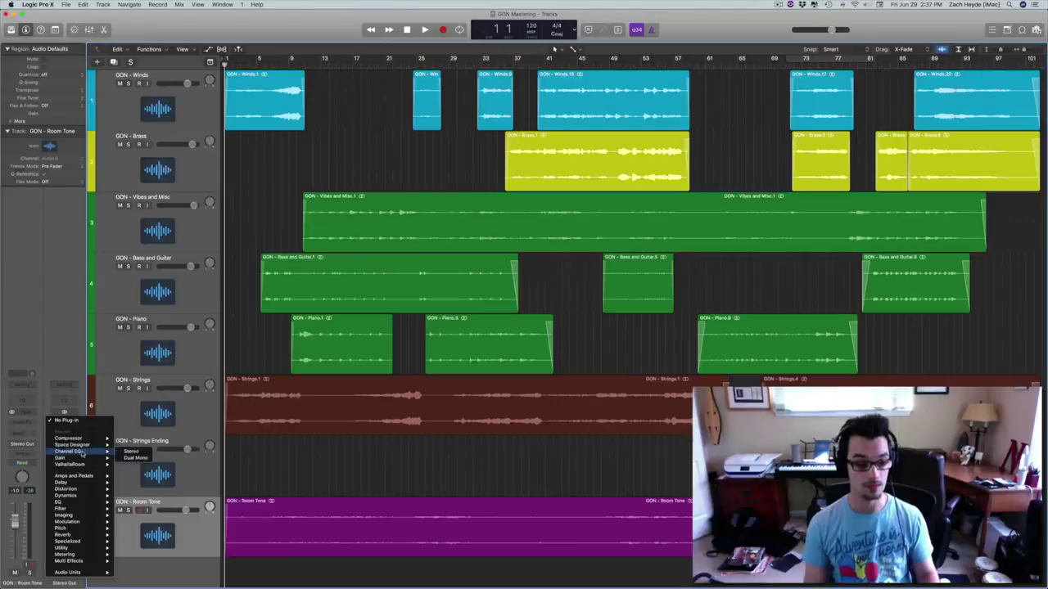
left_click(136, 454)
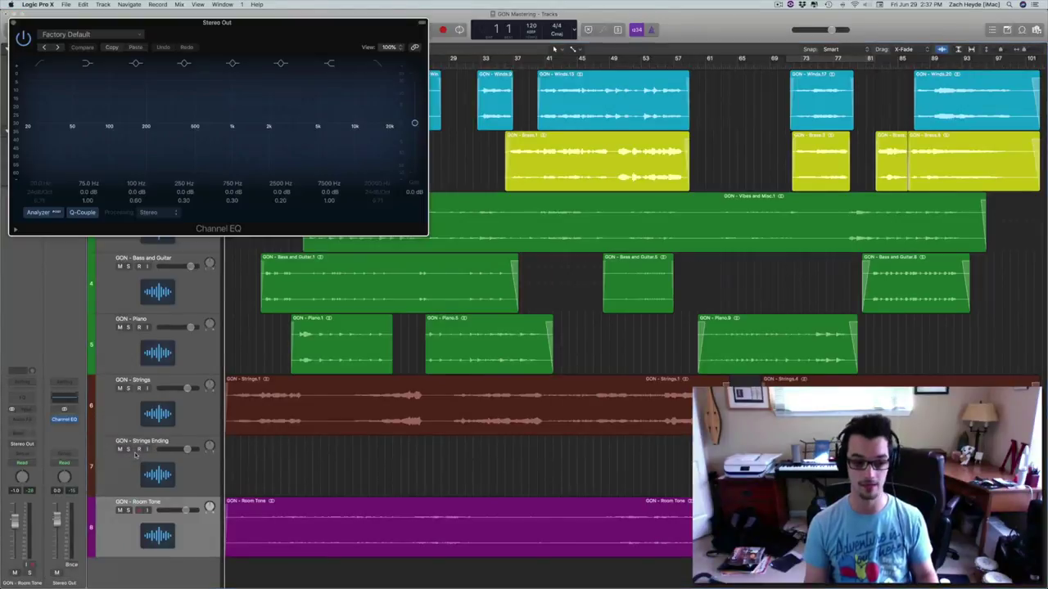
left_click(62, 421)
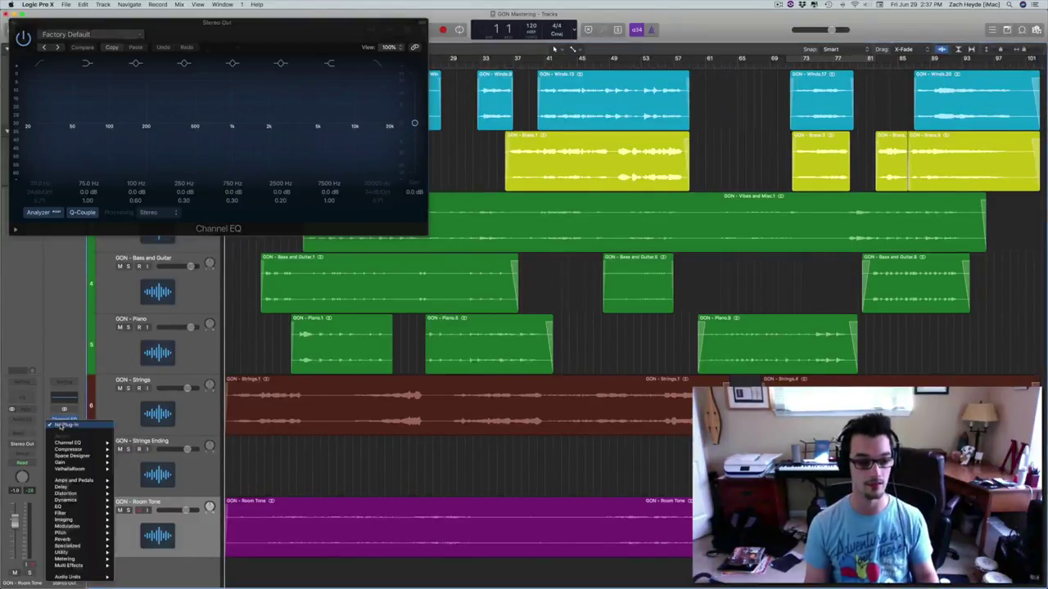
mouse_move(68, 450)
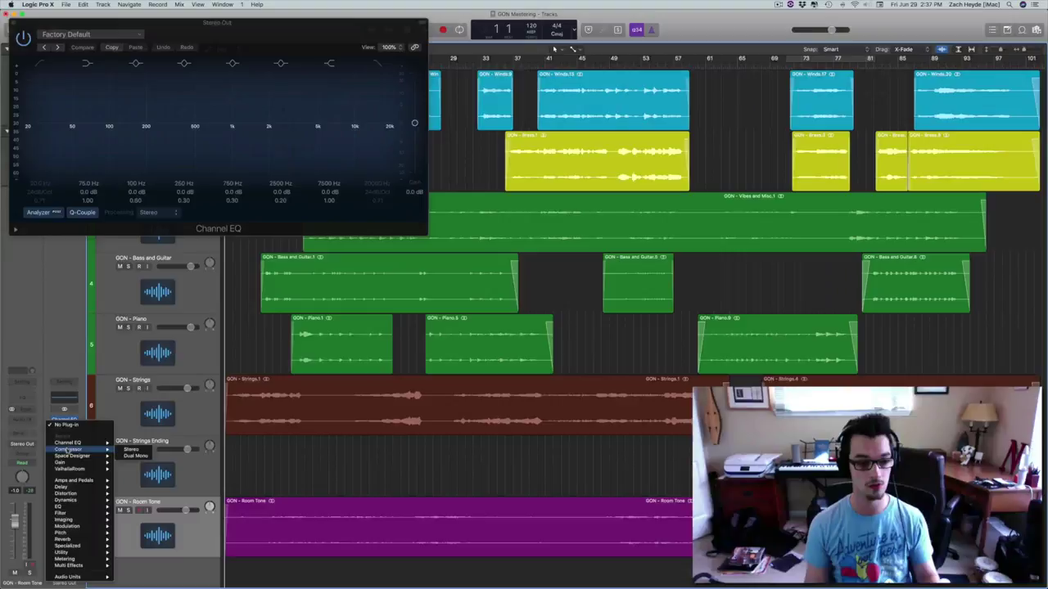
left_click(139, 450)
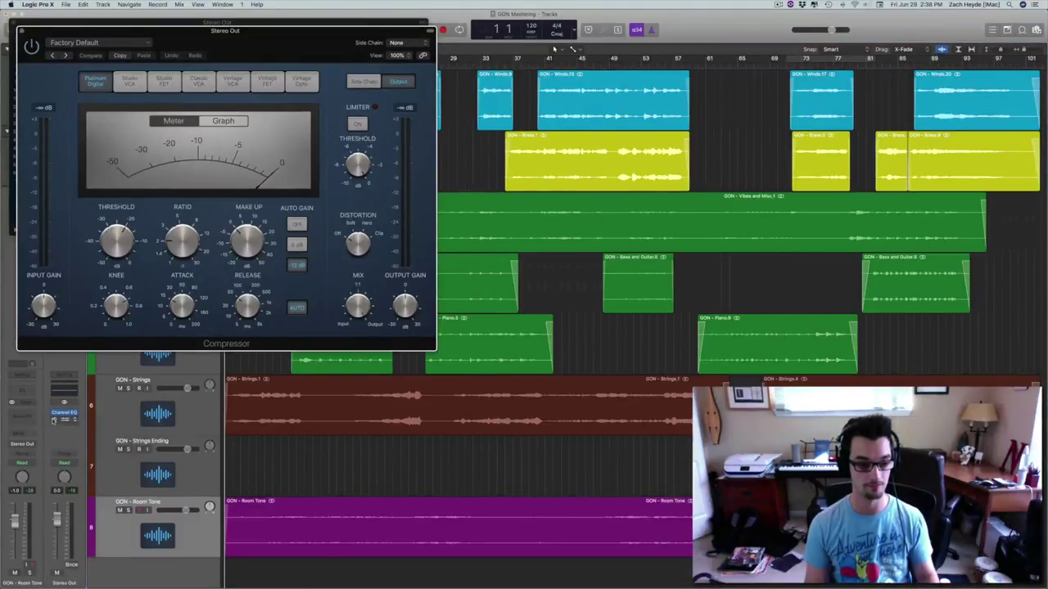
Insert a stereo Klanghelm IVGI after the Compressor on Stereo Out and move its window clear of the Compressor window
left_click(55, 426)
mouse_move(84, 578)
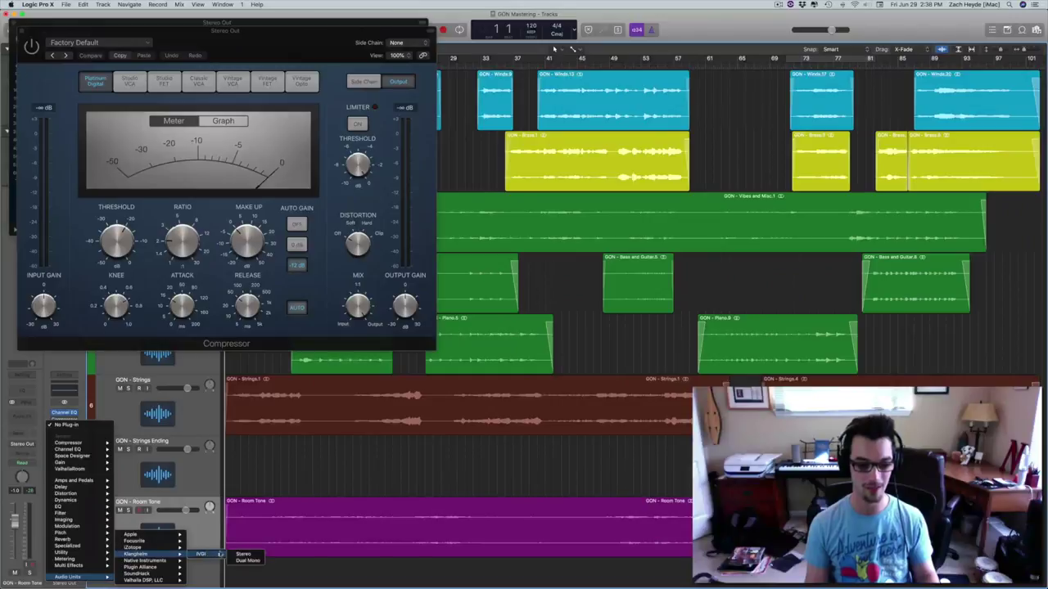
left_click(239, 554)
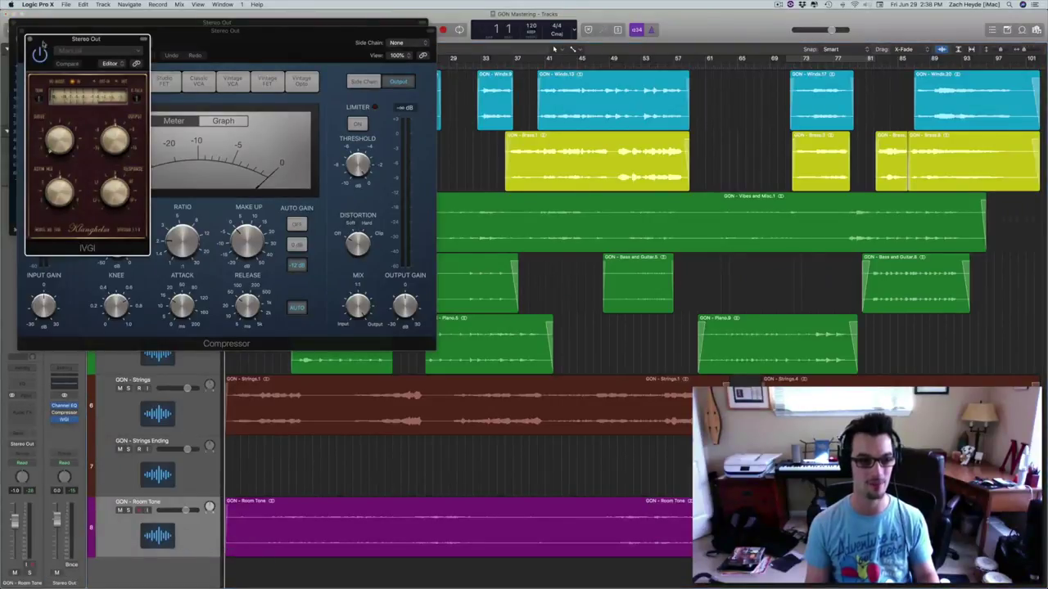
left_click_drag(43, 42, 566, 77)
Insert a stereo Adaptive Limiter as the last plug-in on Stereo Out and move its window aside
left_click(64, 425)
mouse_move(75, 514)
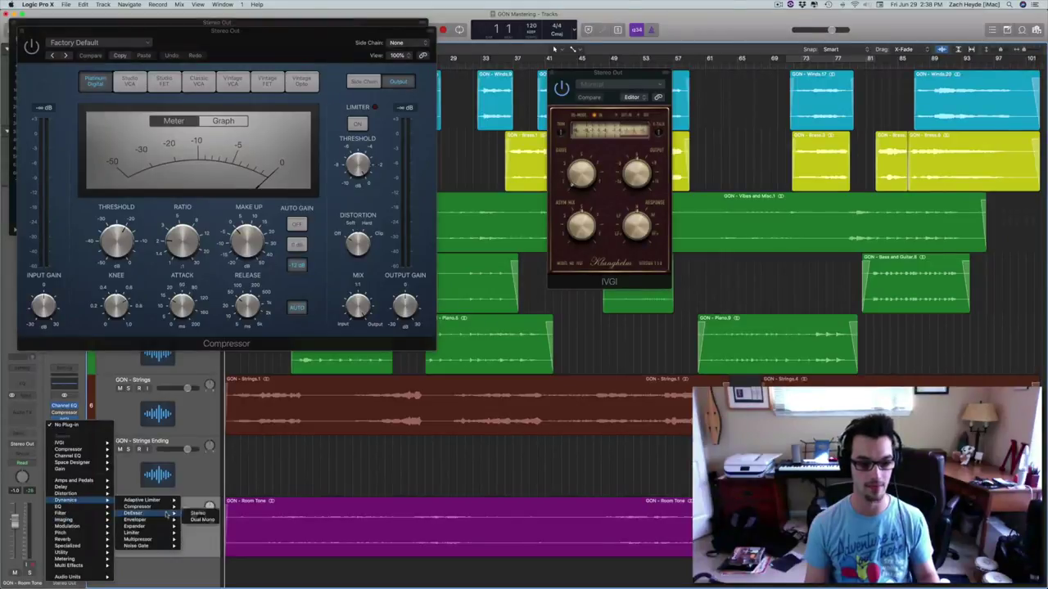
mouse_move(164, 501)
left_click(197, 500)
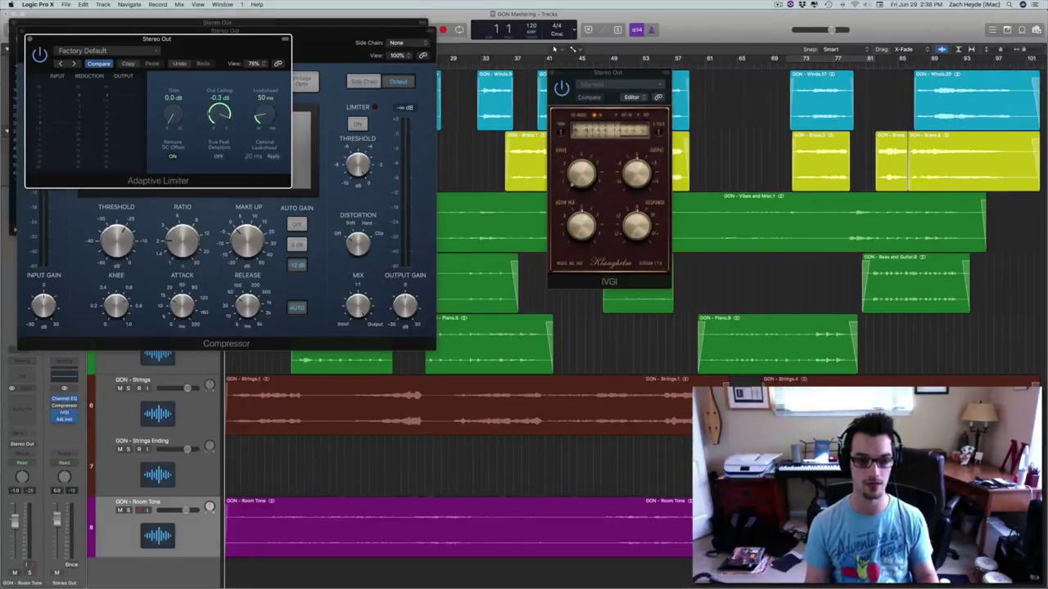
left_click_drag(199, 39, 562, 198)
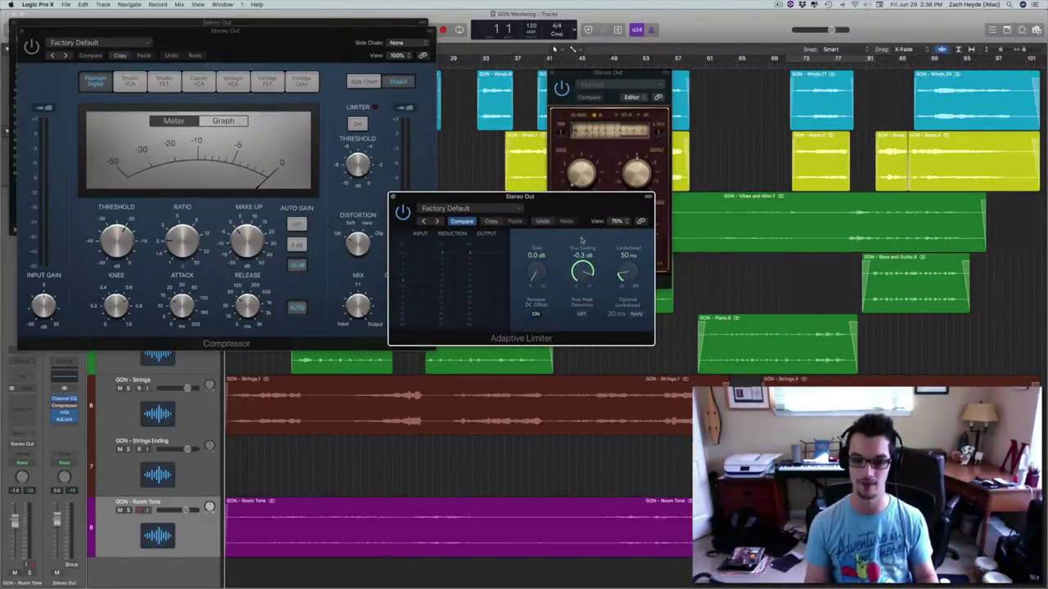
Close the Adaptive Limiter, Compressor and IVGI windows, leaving the Stereo Out Channel EQ open, and start playback
left_click(394, 198)
key("super+w")
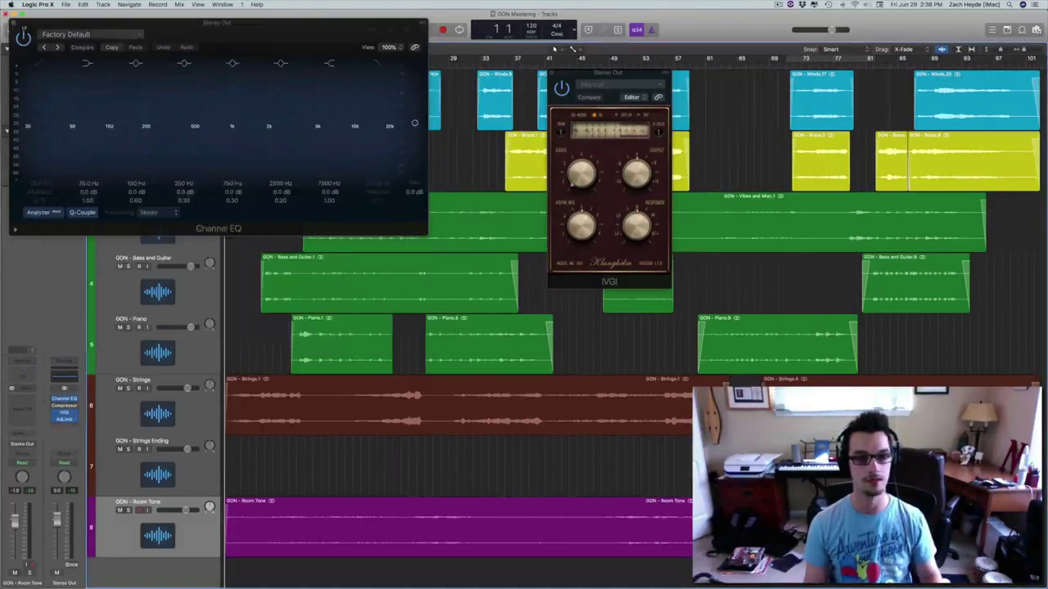
left_click(551, 73)
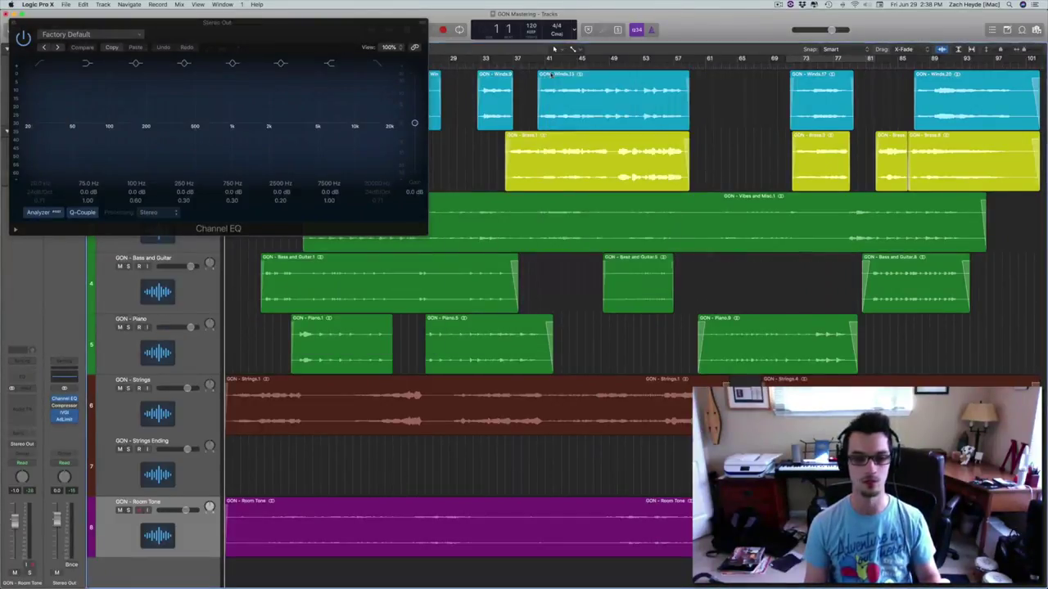
key("space")
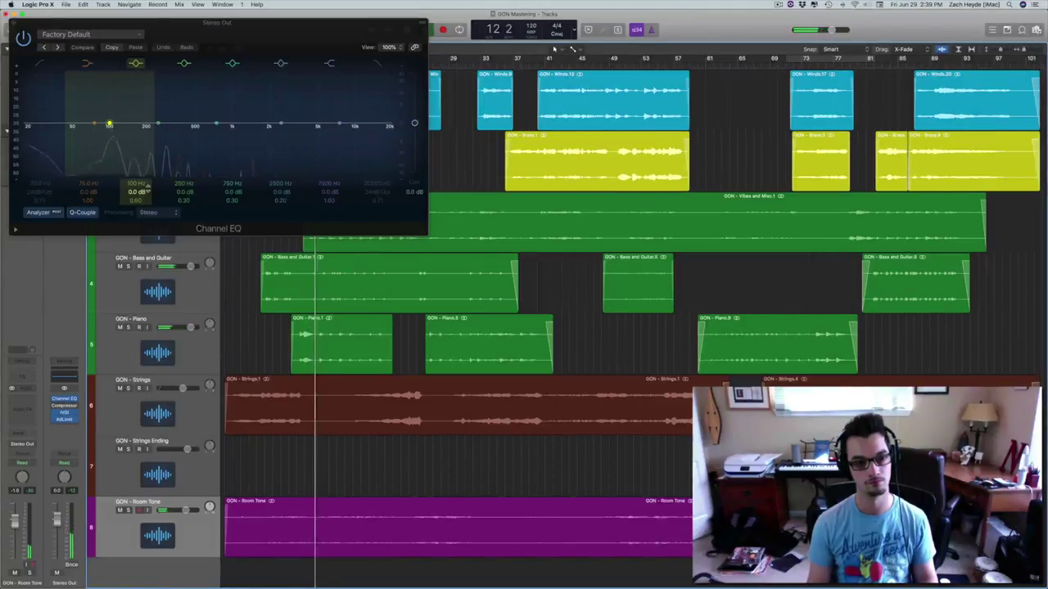
In the Piano track's Channel EQ, cut the green peak band by -1.0 dB at 96 Hz
left_click(140, 335)
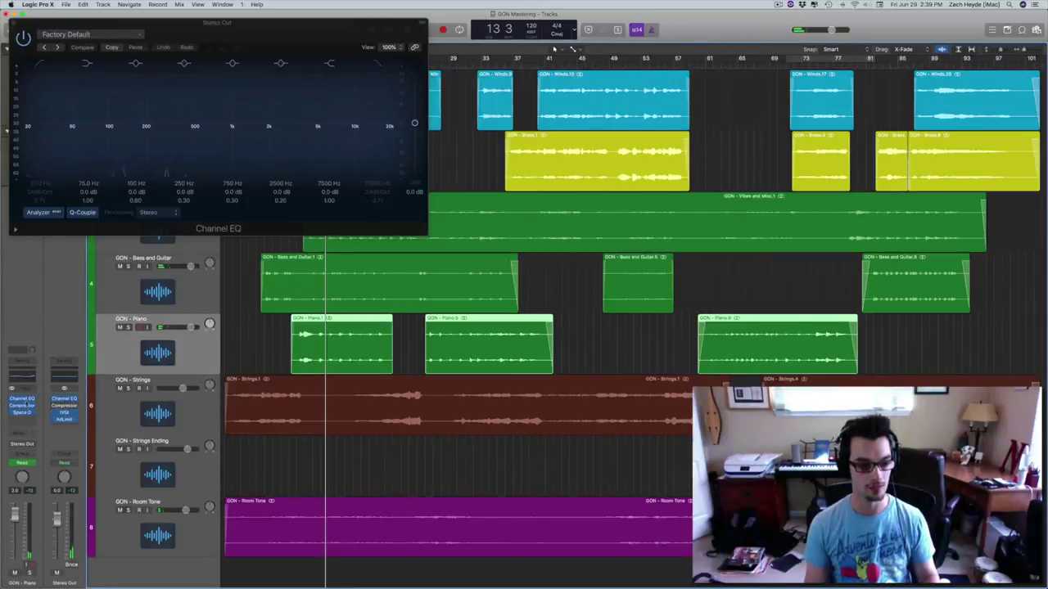
left_click(22, 401)
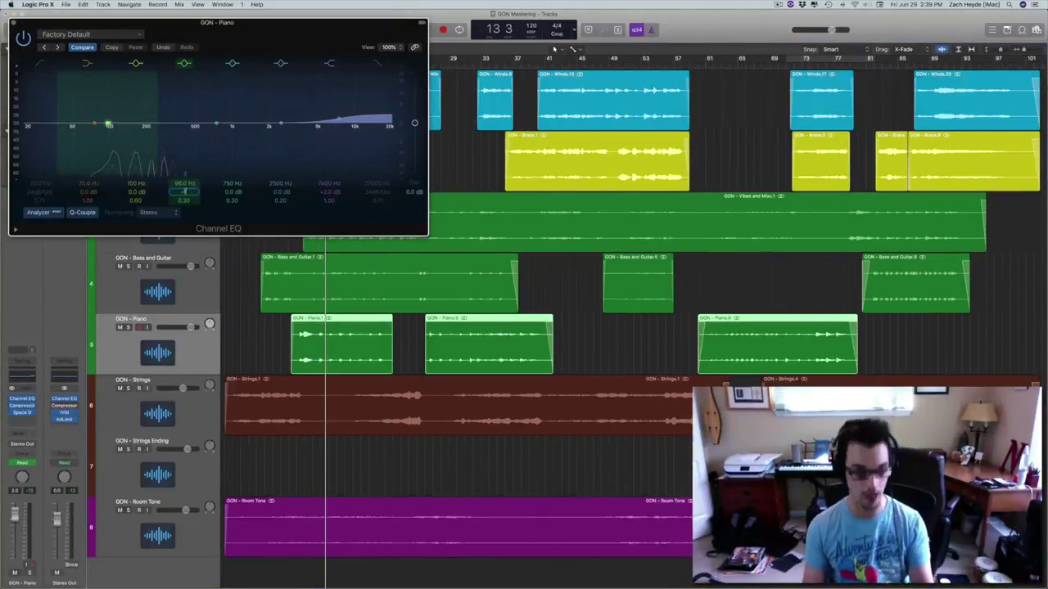
left_click_drag(184, 191, 184, 197)
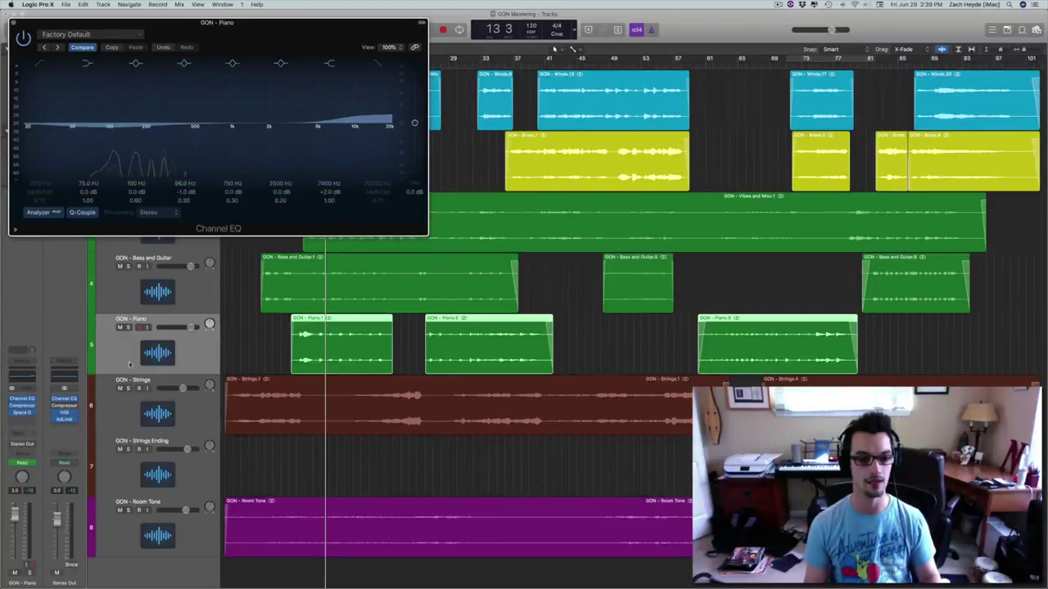
Check the Bass and Guitar track's Channel EQ during playback from bar 13, and close both track EQ windows
left_click(132, 284)
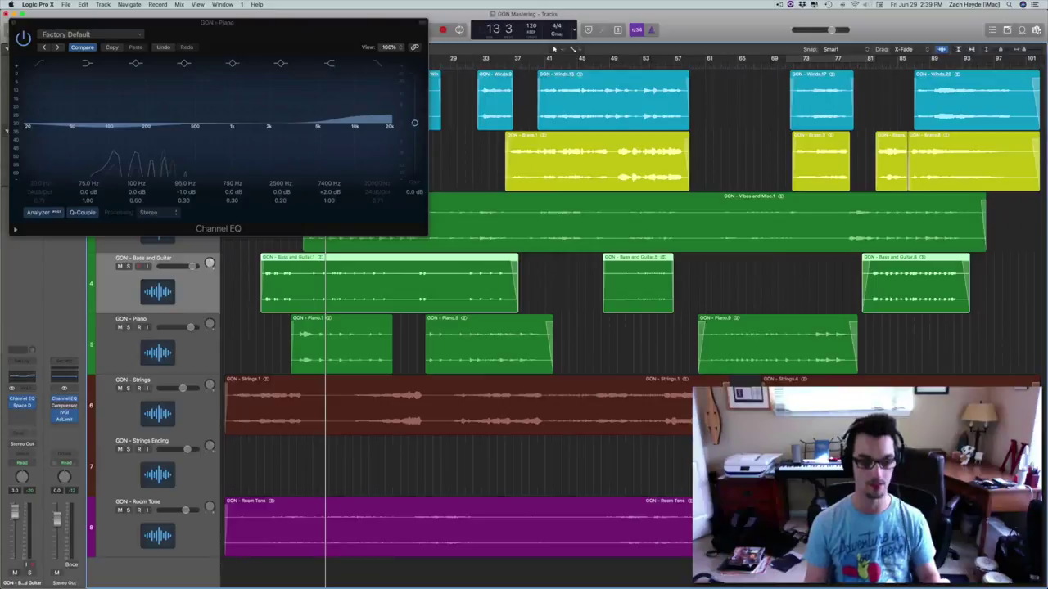
key("comma")
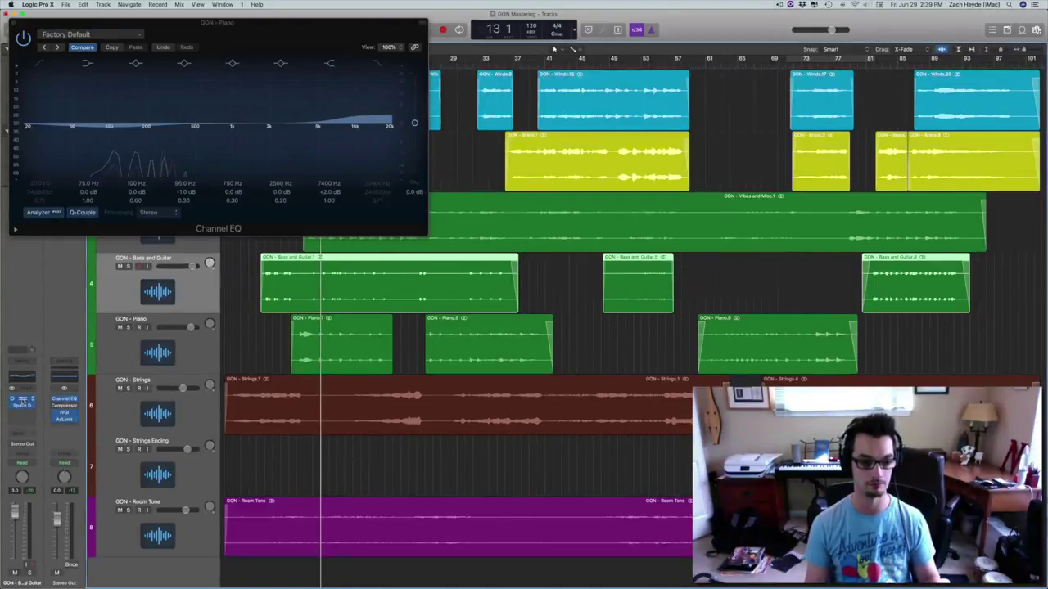
left_click(23, 400)
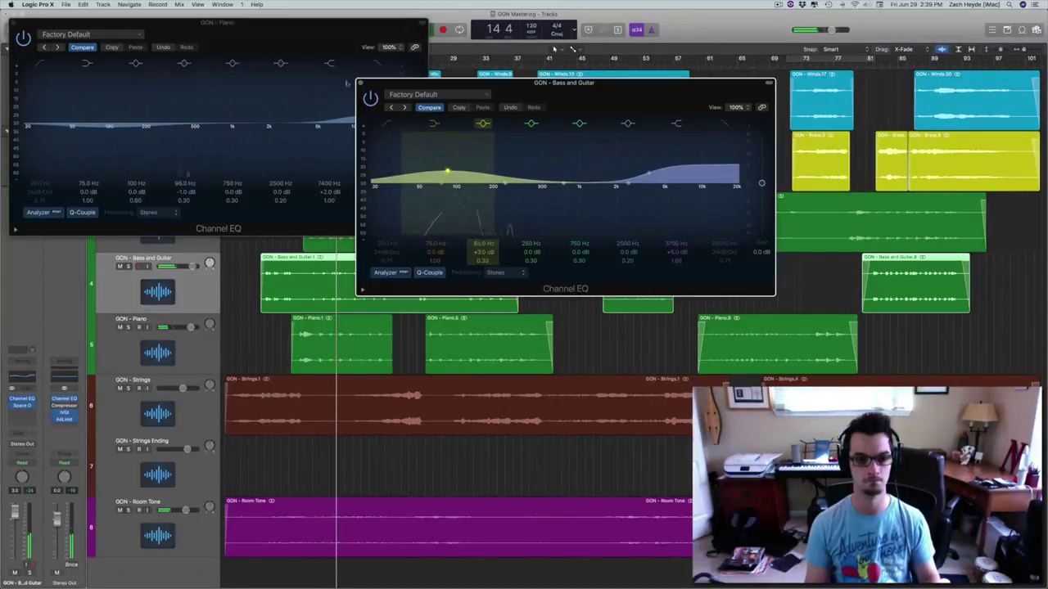
key("super+w")
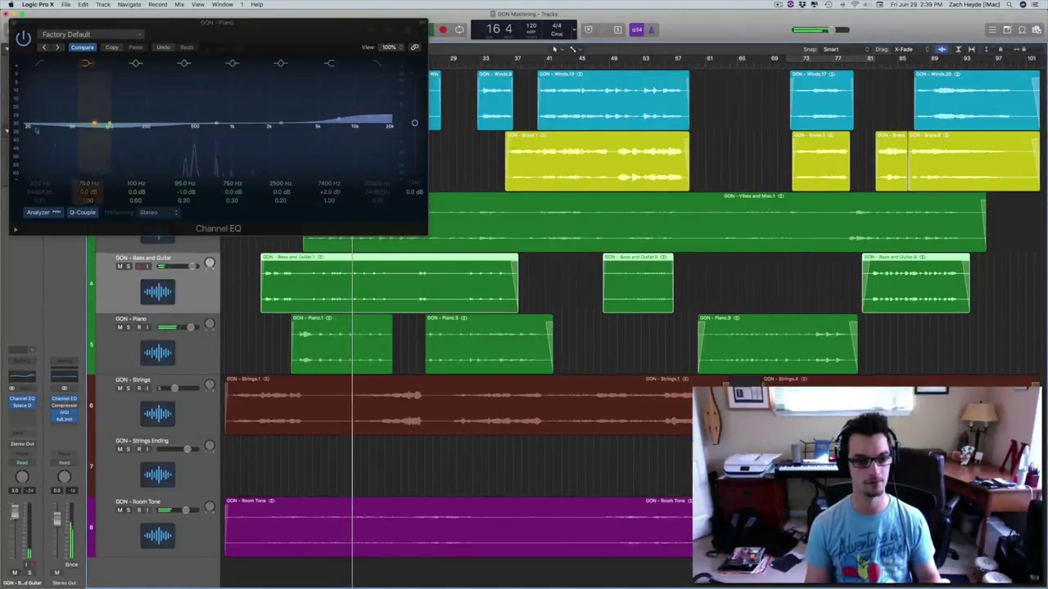
left_click(17, 28)
In the Stereo Out Channel EQ, boost the high shelf +2.0 dB at 7600 Hz and the green band +1.0 dB at 196 Hz
left_click(63, 399)
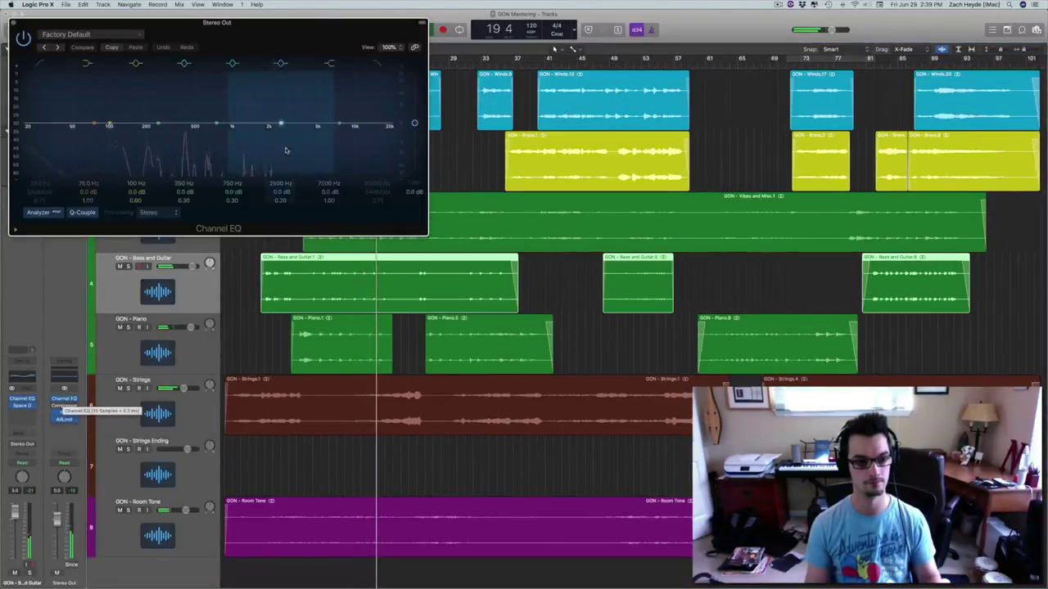
mouse_move(350, 151)
left_mouse_down()
mouse_move(351, 124)
mouse_move(349, 156)
mouse_move(350, 146)
left_mouse_up()
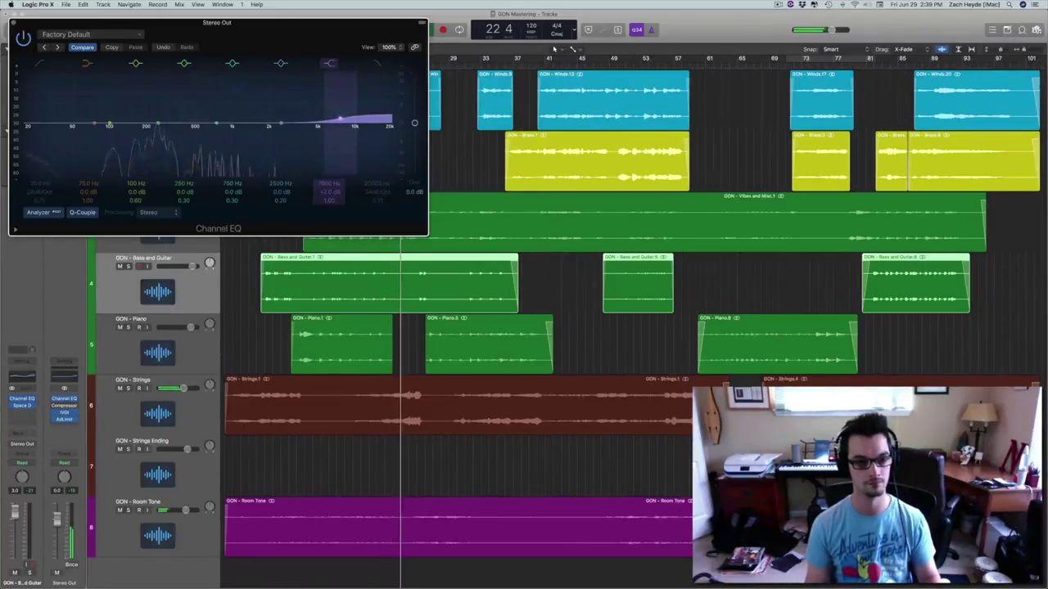
left_click_drag(158, 169, 150, 164)
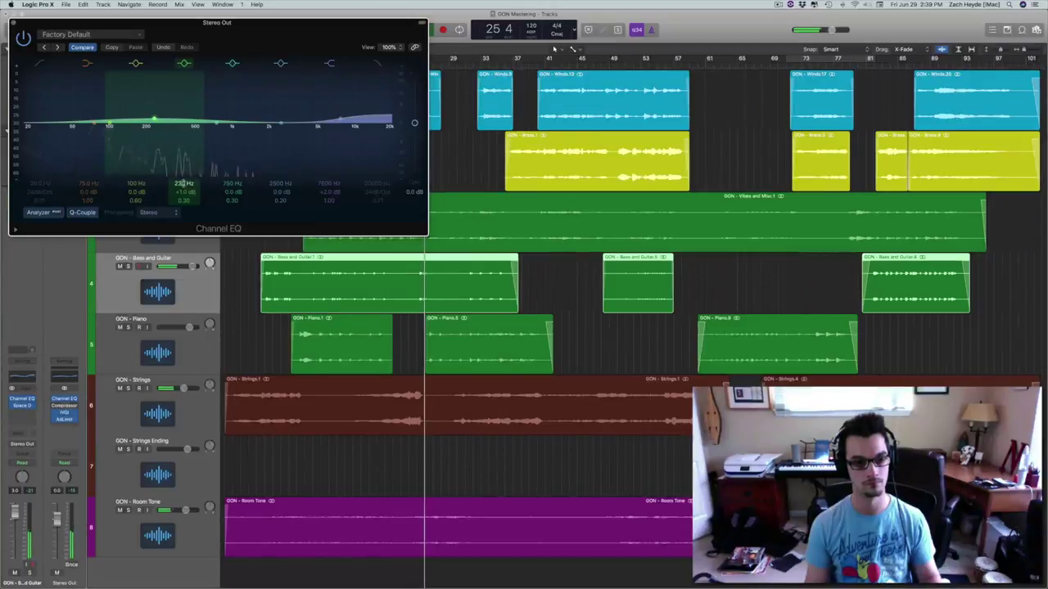
left_click_drag(182, 184, 182, 185)
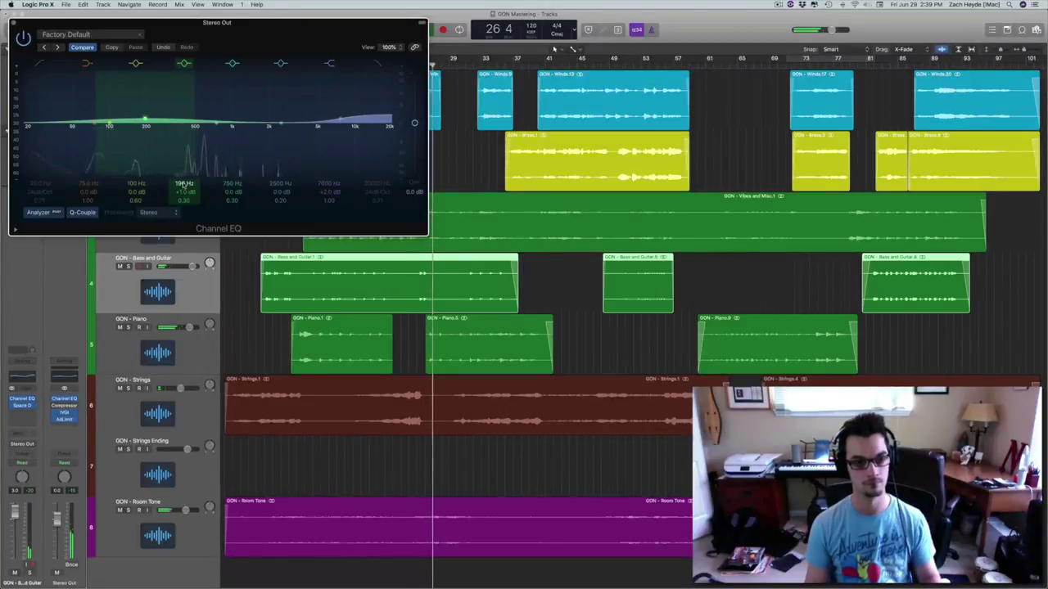
Slightly lower the make-up gain in the Piano track's Compressor and close the plug-in window
left_click(187, 349)
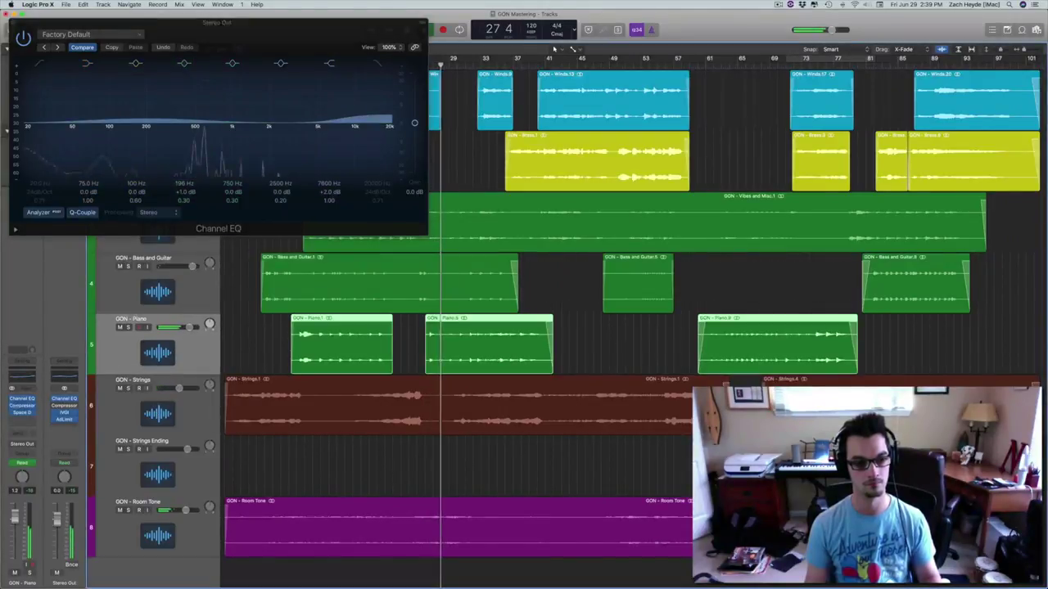
left_click(23, 405)
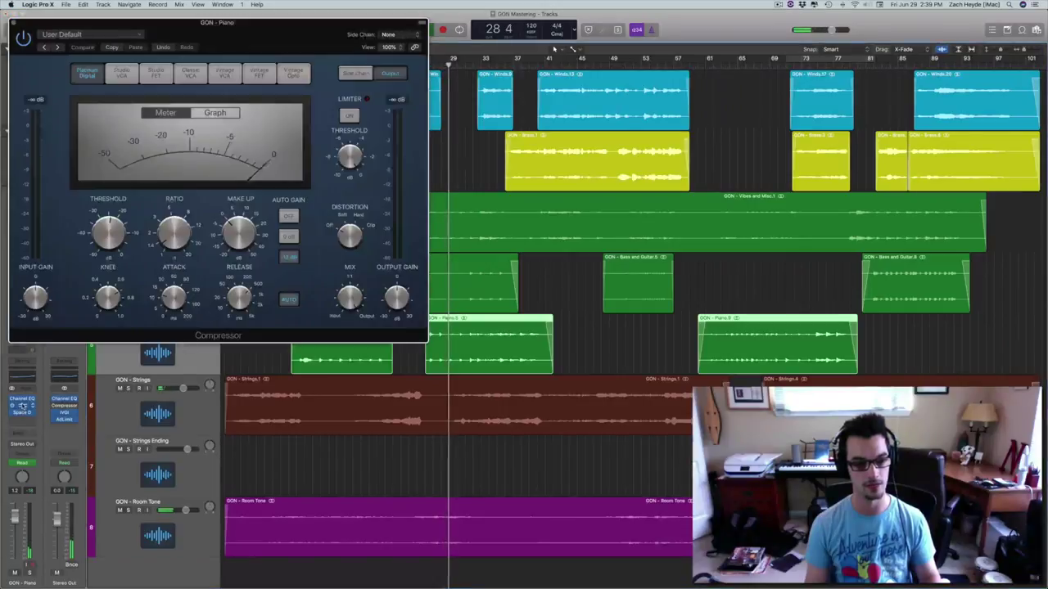
left_click_drag(230, 223, 229, 227)
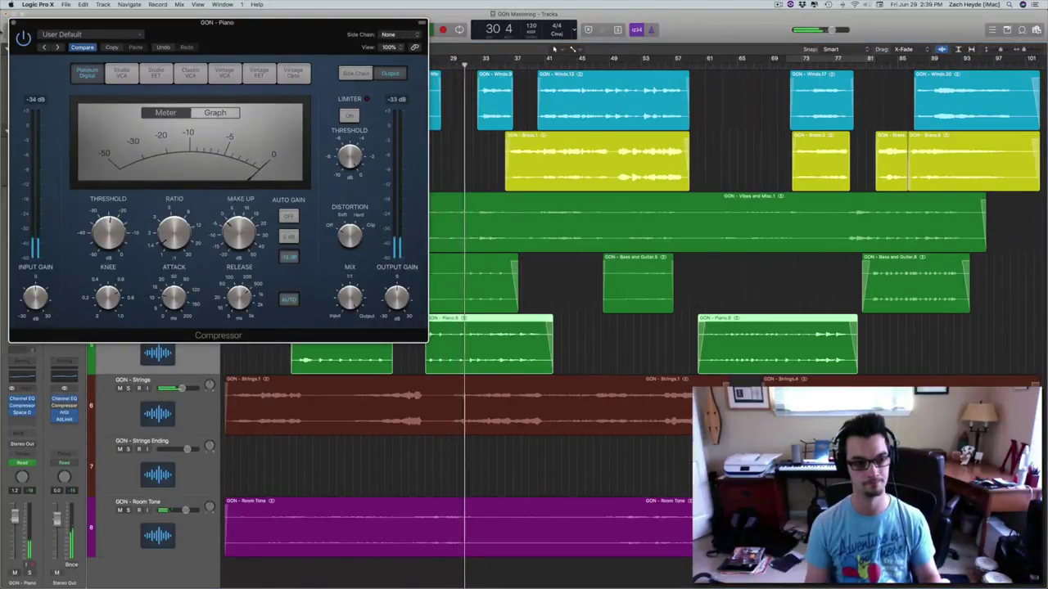
left_click(13, 23)
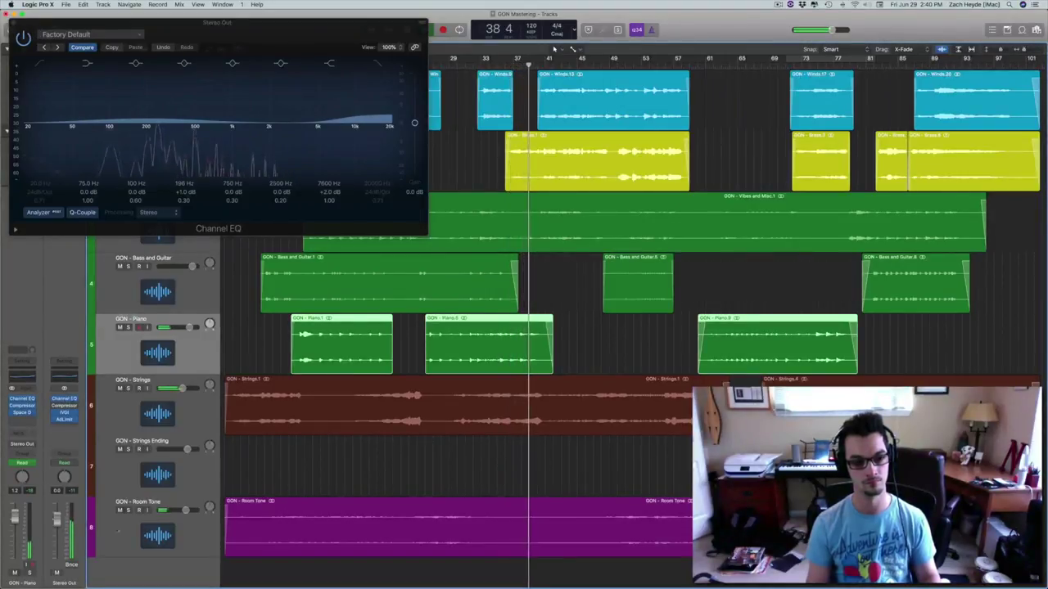
Add a Channel EQ to the Room Tone track with a 12 dB/Oct low cut at 47 Hz
left_click(118, 531)
left_click(22, 377)
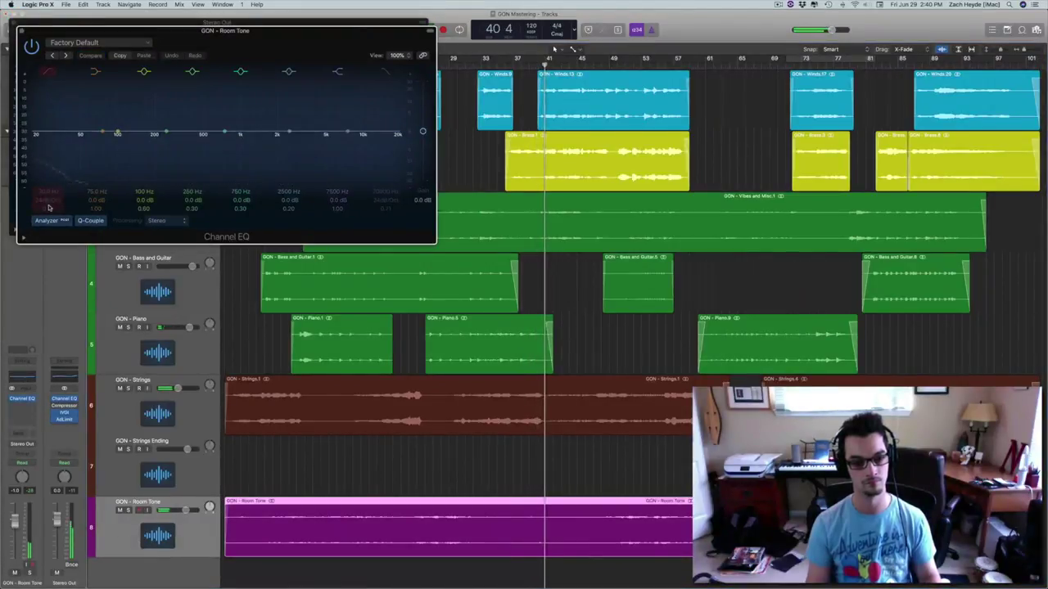
left_click(48, 75)
mouse_move(41, 189)
left_mouse_down()
mouse_move(41, 162)
mouse_move(42, 205)
left_mouse_up()
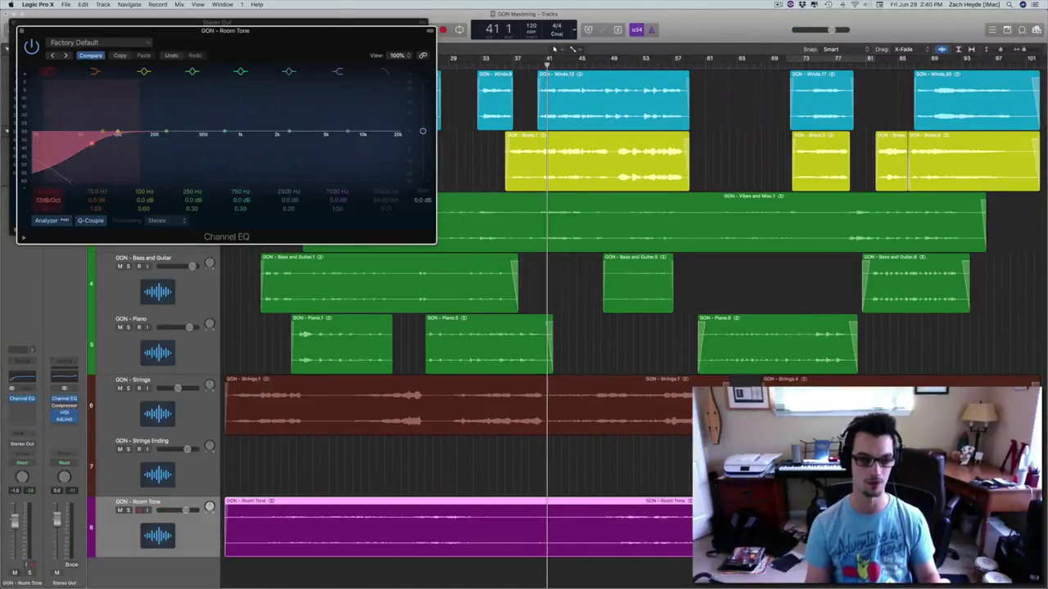
left_click_drag(91, 142, 80, 141)
Solo the Room Tone track, start playback and set the low-cut frequency to 44 Hz
left_click(127, 510)
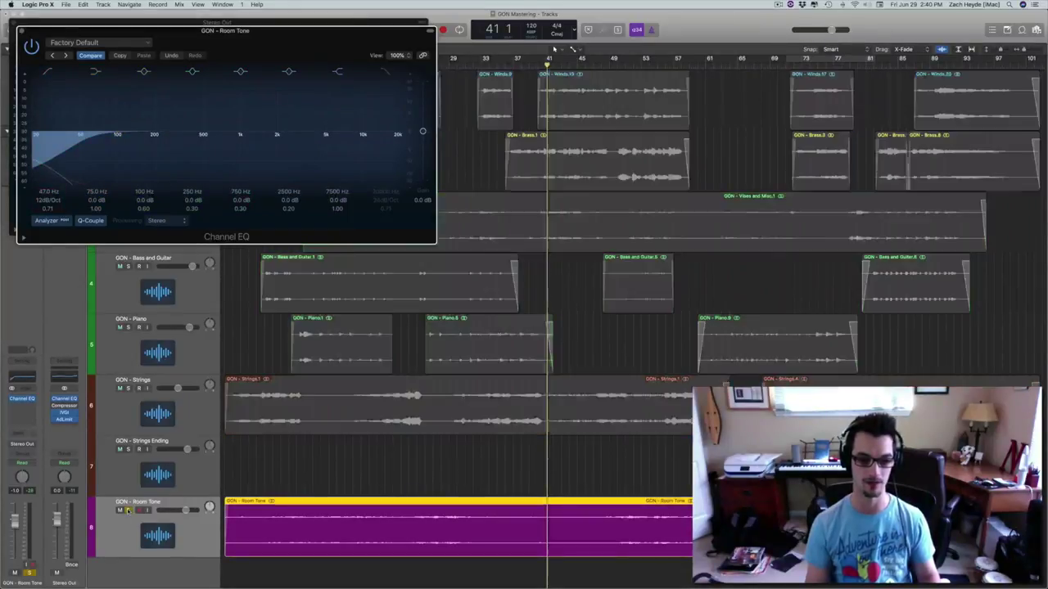
key("space")
left_click_drag(50, 193, 49, 197)
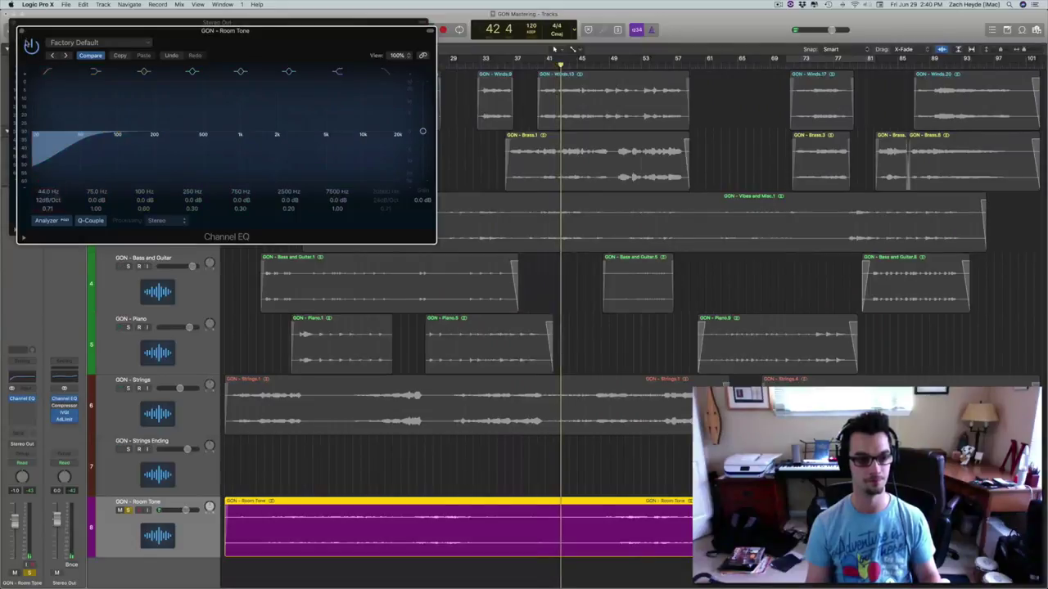
Bypass the Room Tone Channel EQ, close its window and unsolo the track
left_click(31, 45)
left_click(21, 32)
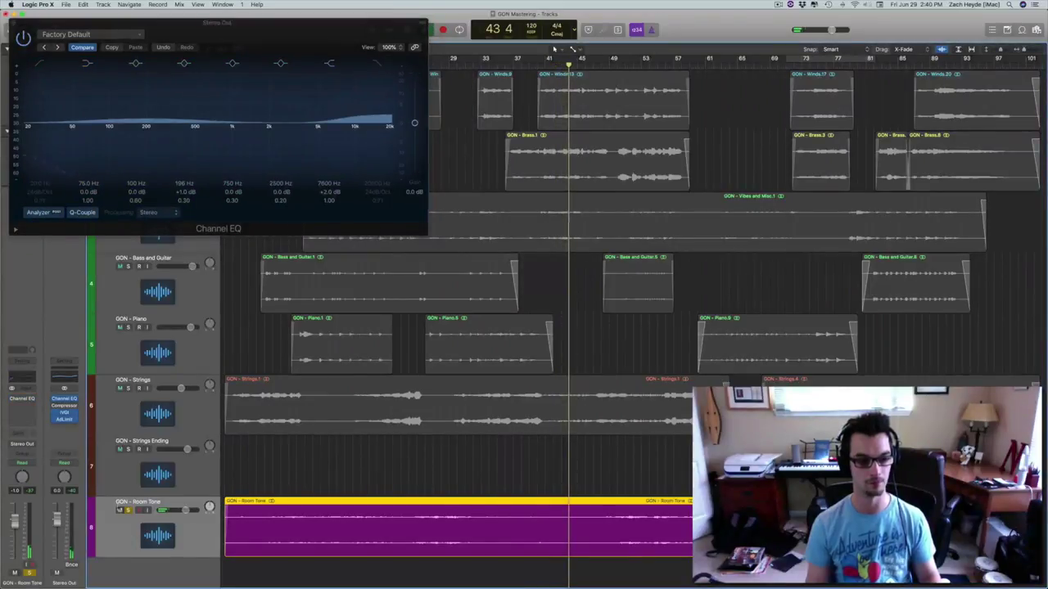
left_click(127, 510)
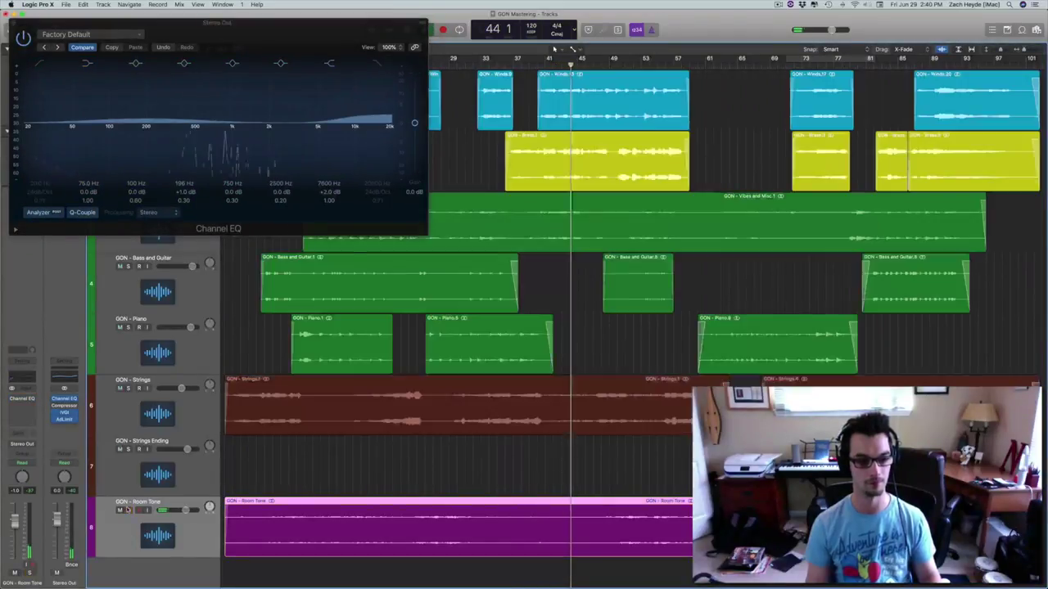
Set the Stereo Out Compressor's threshold to -15.0 dB and lower its ratio
left_click(63, 407)
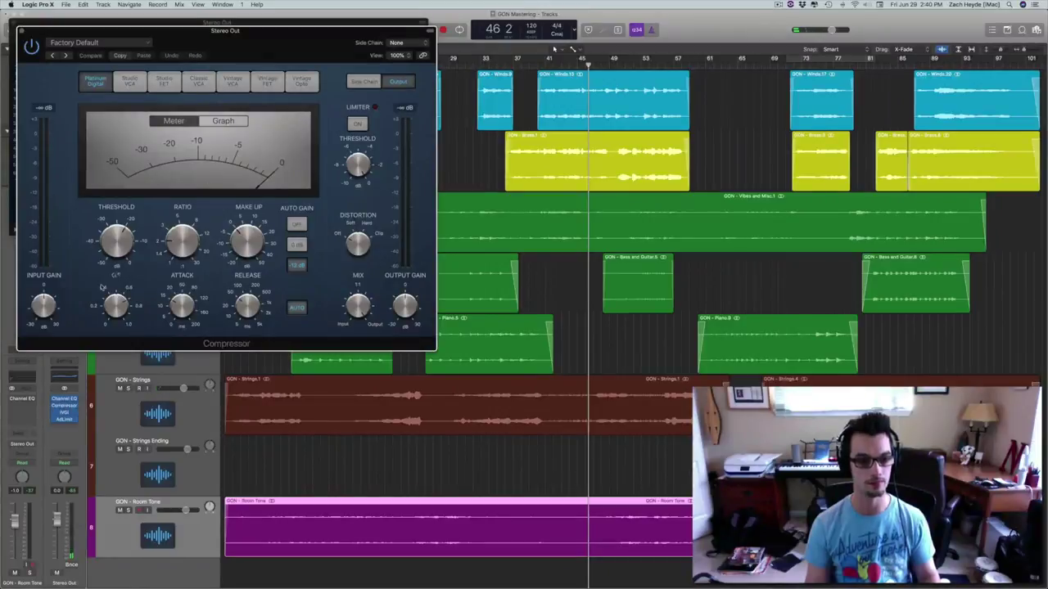
left_click_drag(107, 243, 107, 234)
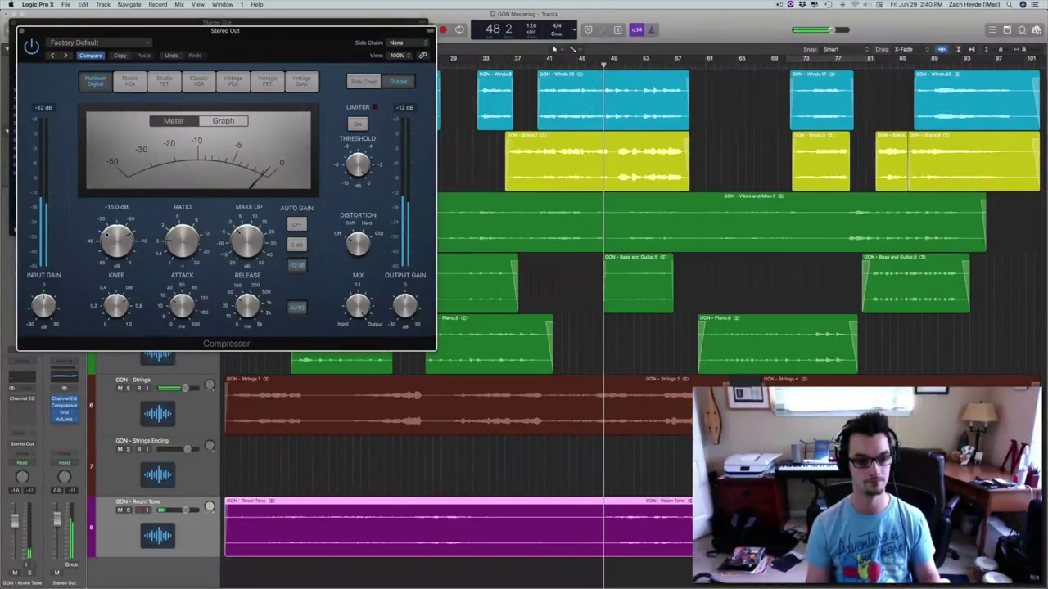
left_click_drag(178, 250, 176, 268)
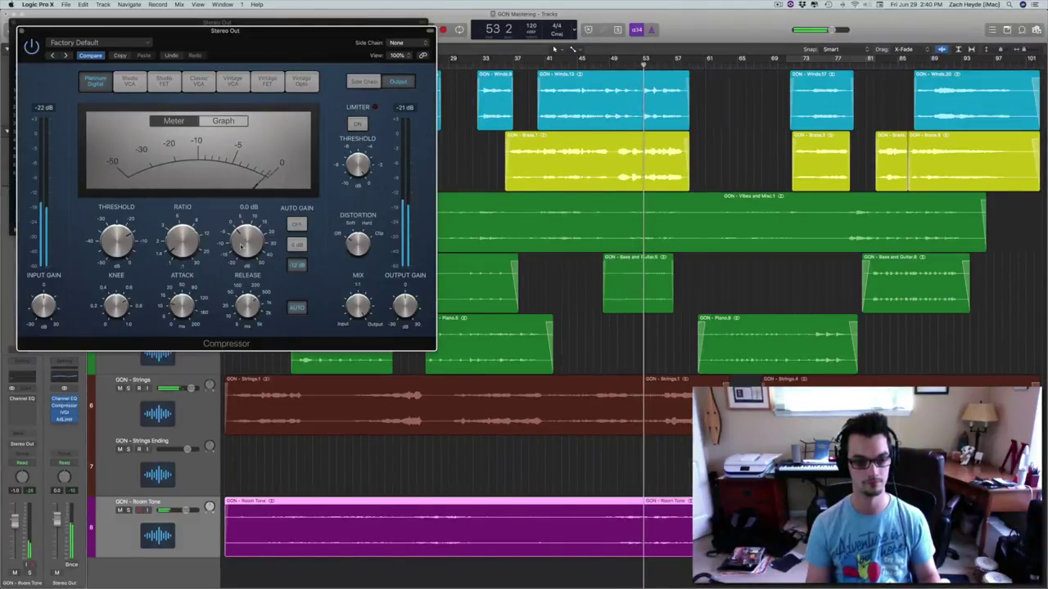
Set the Stereo Out Compressor's make-up gain to 3.0 dB and reset the channel's peak level display
left_click_drag(241, 246, 239, 240)
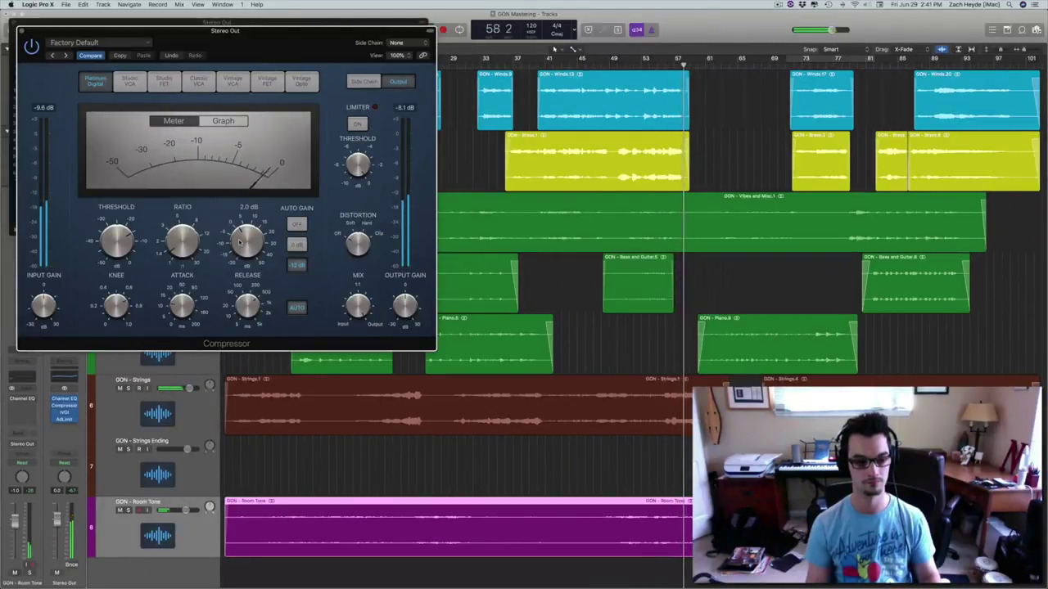
left_click_drag(238, 239, 238, 237)
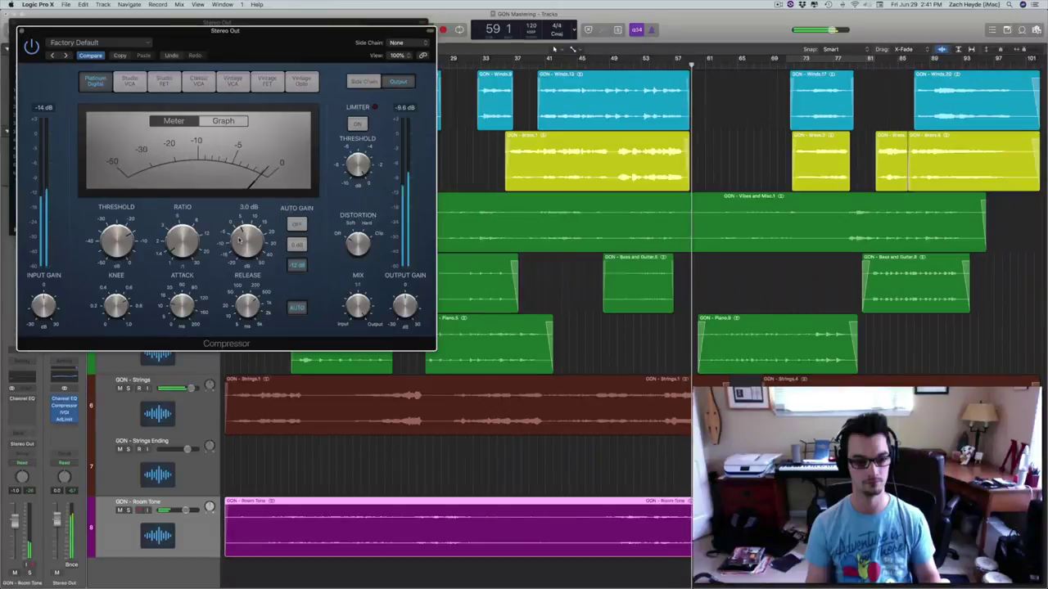
left_click(73, 492)
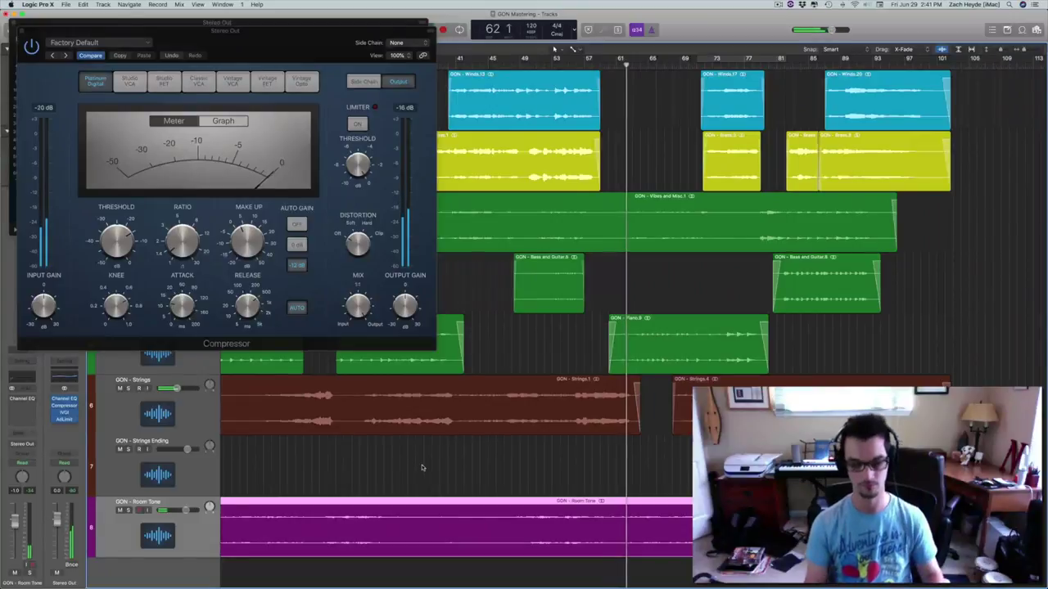
Open the Stereo Out Adaptive Limiter and set its gain to 3.0 dB, auditioning the loud passage around bar 57
mouse_move(202, 236)
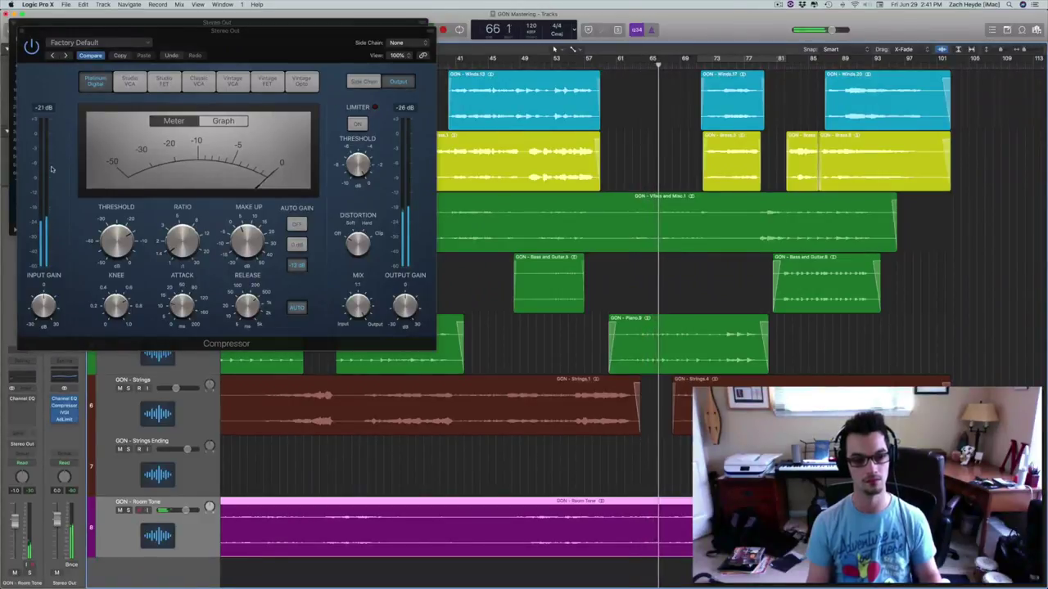
left_click(64, 419)
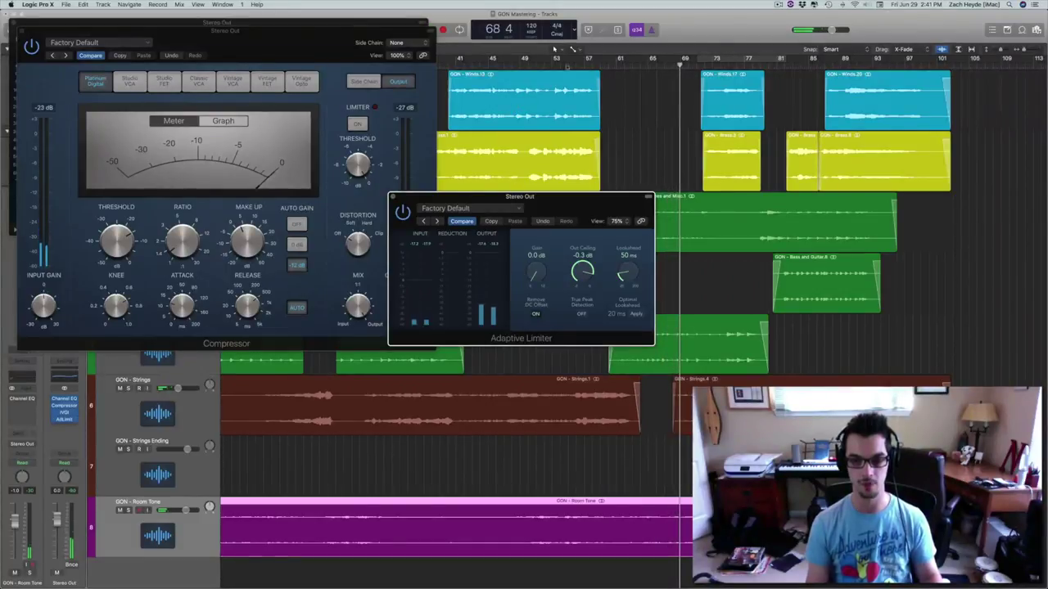
left_click(554, 49)
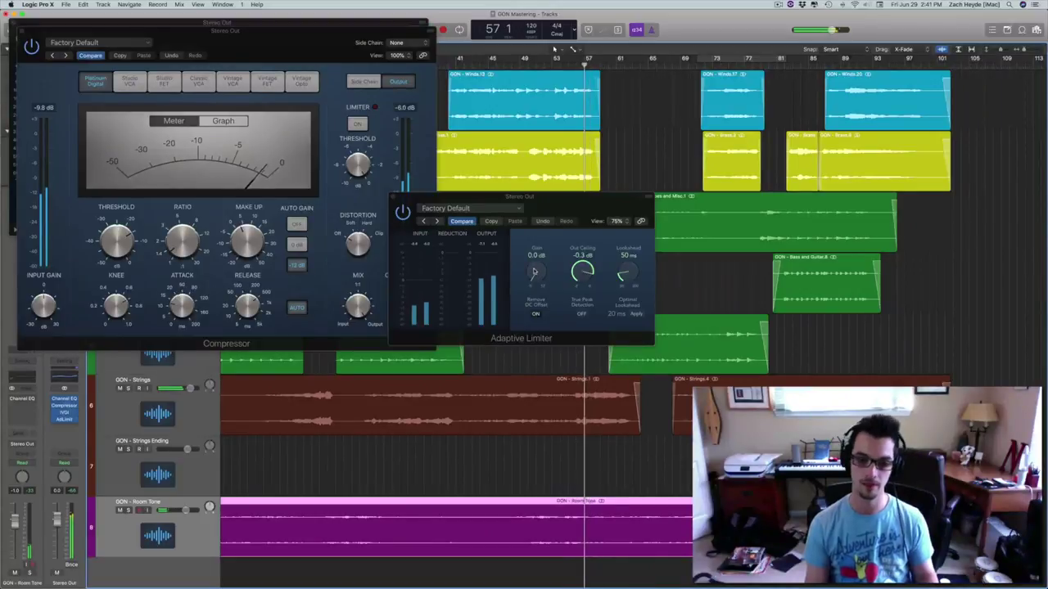
left_click_drag(534, 274, 532, 264)
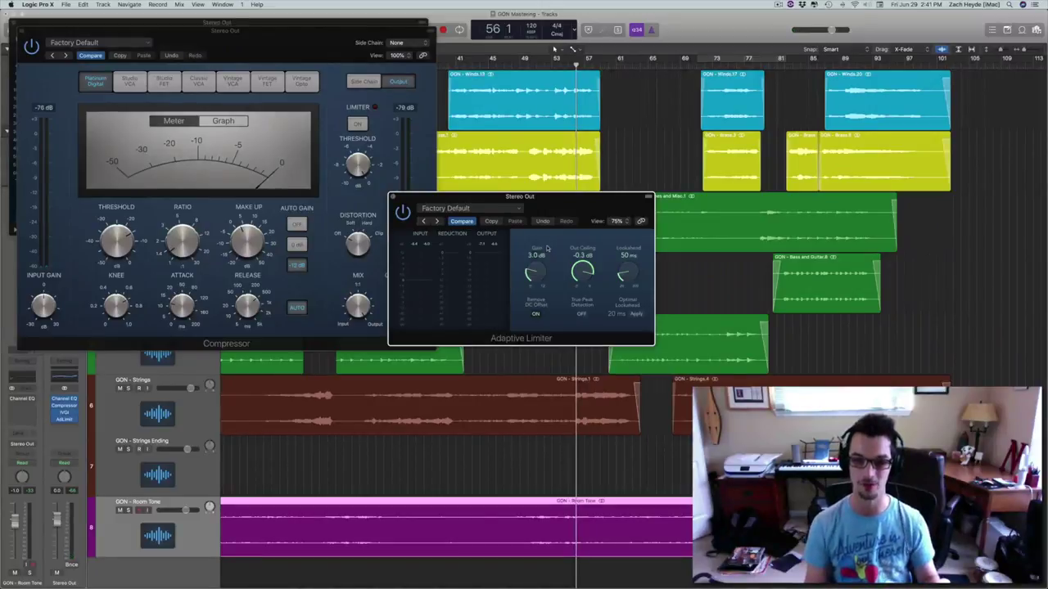
key("space")
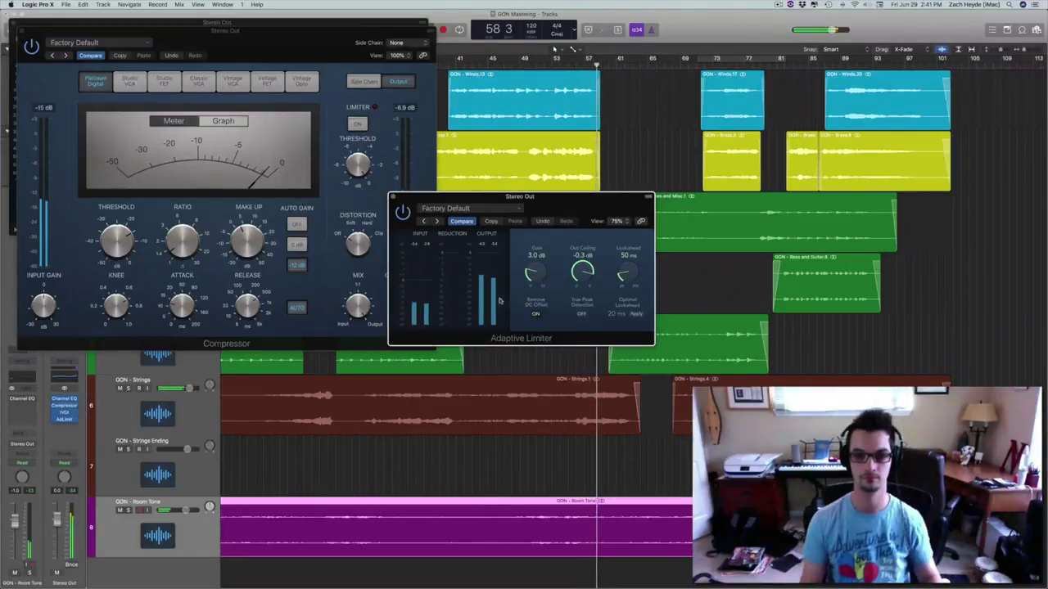
Replay the loud passage and set the Adaptive Limiter's gain to 5.0 dB
key("comma")
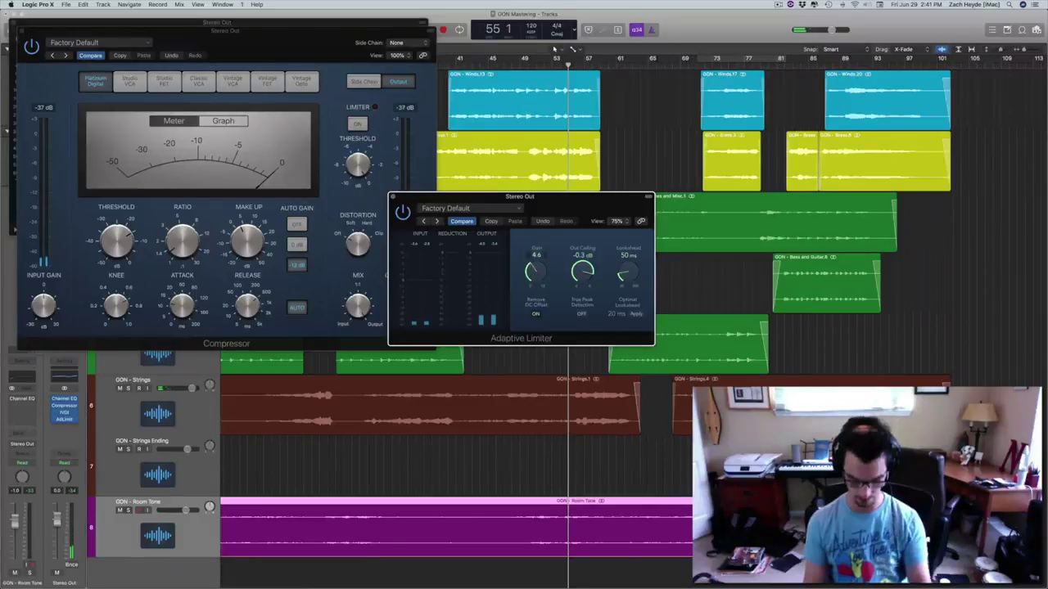
type("5")
key("Return")
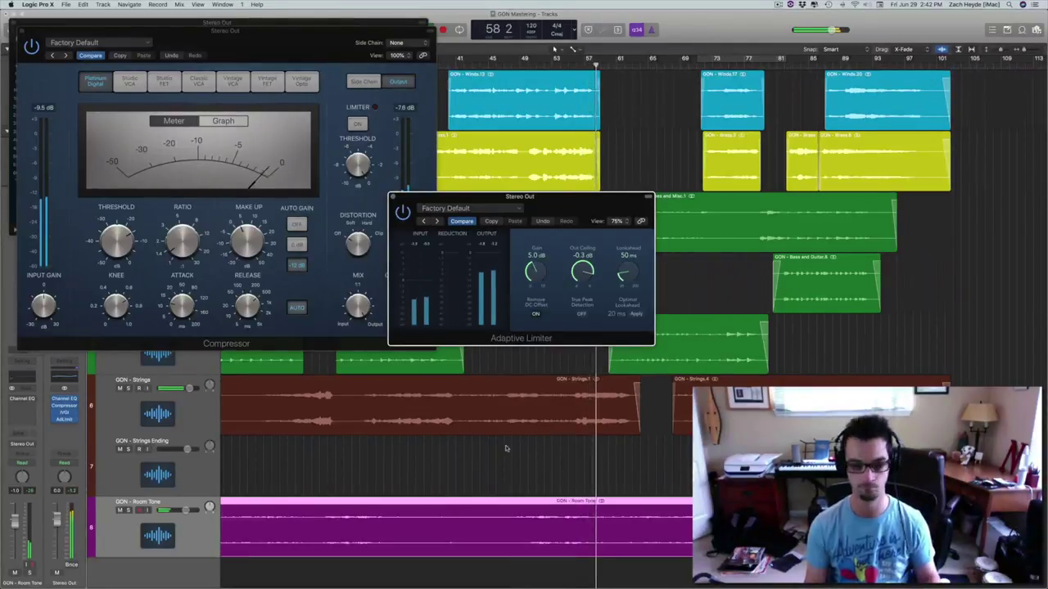
Rewind playback to about bar 24 and listen to the limiter on the earlier Strings swell
scroll(505, 449, "left", 5)
key("comma")
key("comma")
key("comma")
key("comma")
key("comma")
key("comma")
key("comma")
key("comma")
key("comma")
key("comma")
key("comma")
key("comma")
key("comma")
key("comma")
key("comma")
key("comma")
key("comma")
key("comma")
key("comma")
key("comma")
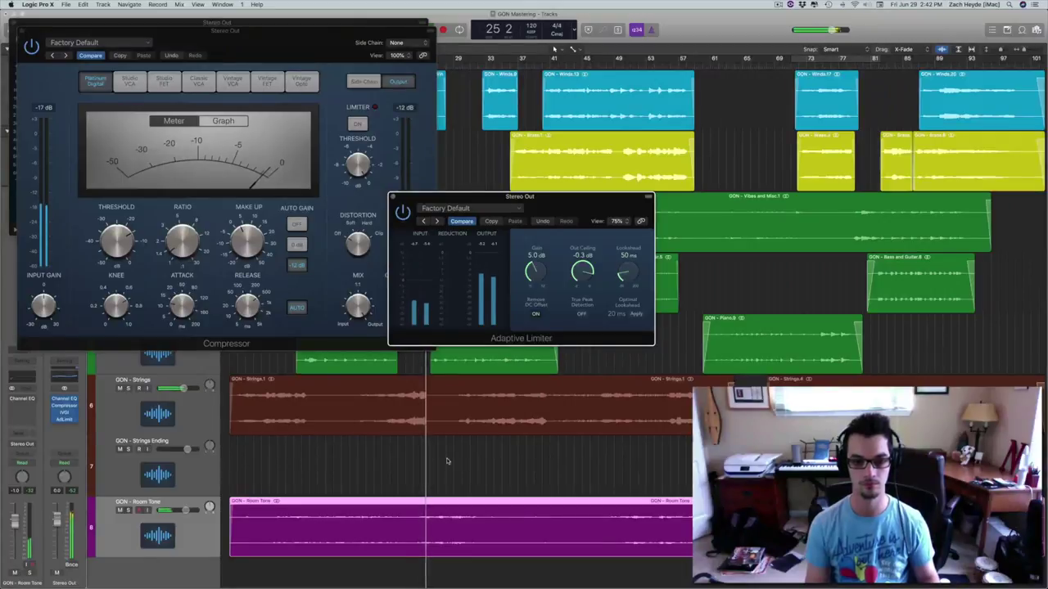
Open IVGI on the Stereo Out and adjust its Response control, auditioning the mix with the change
left_click(64, 413)
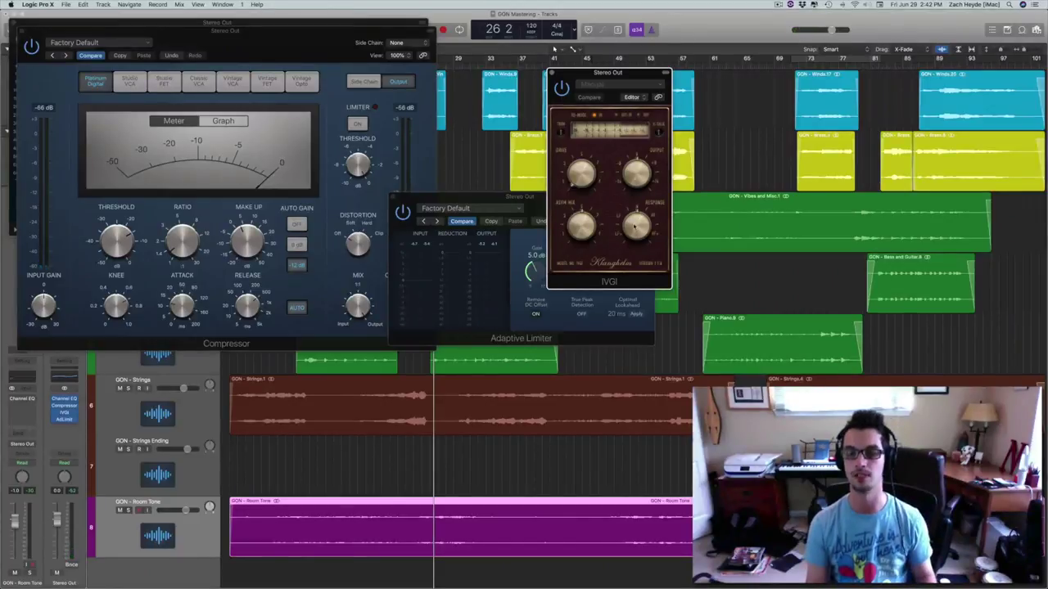
left_click(778, 5)
left_click(794, 22)
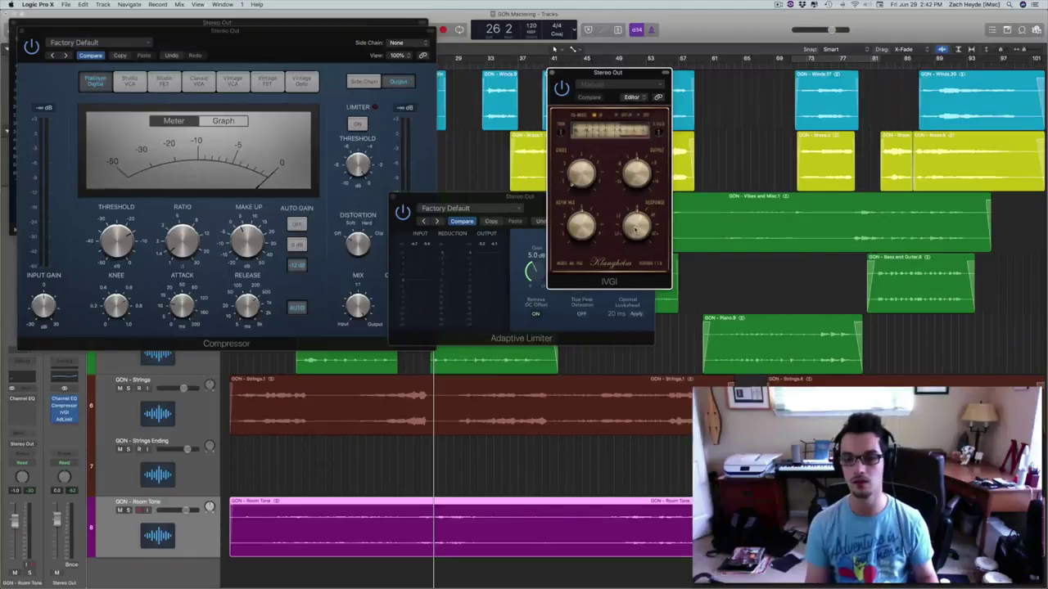
key("space")
left_click_drag(635, 229, 624, 141)
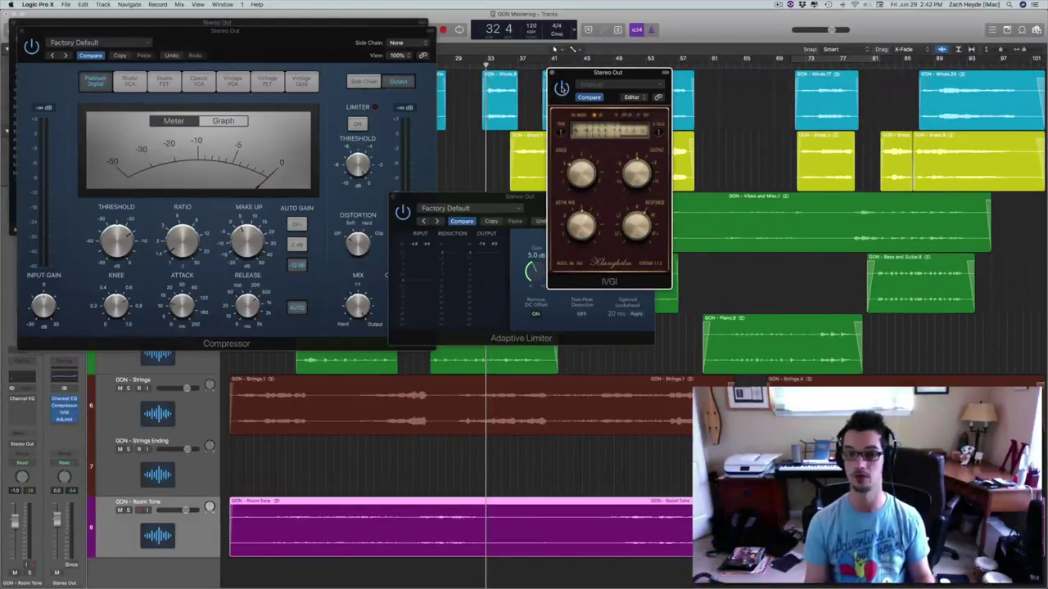
key("space")
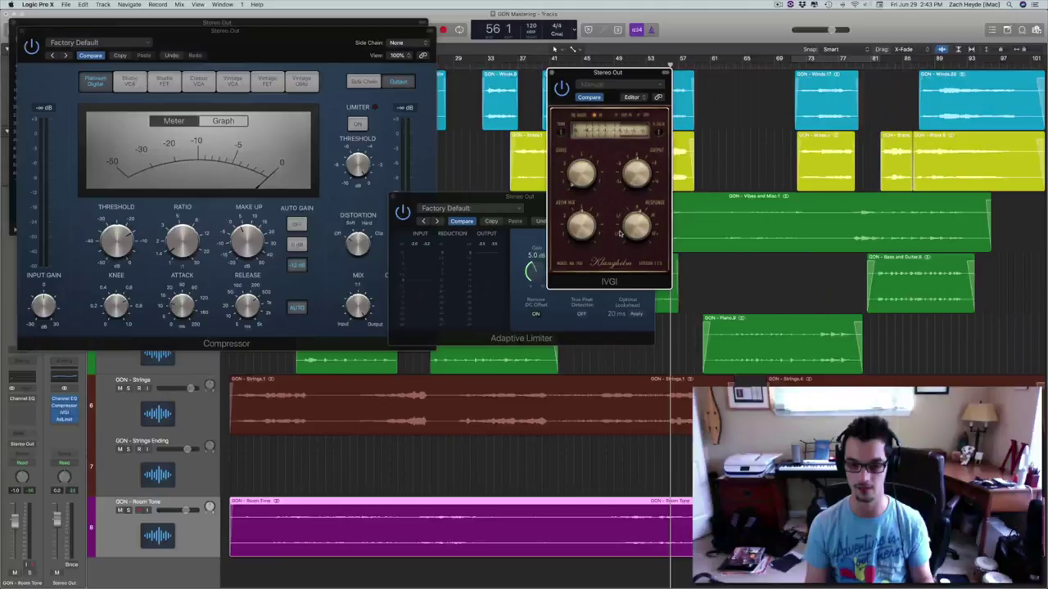
key("space")
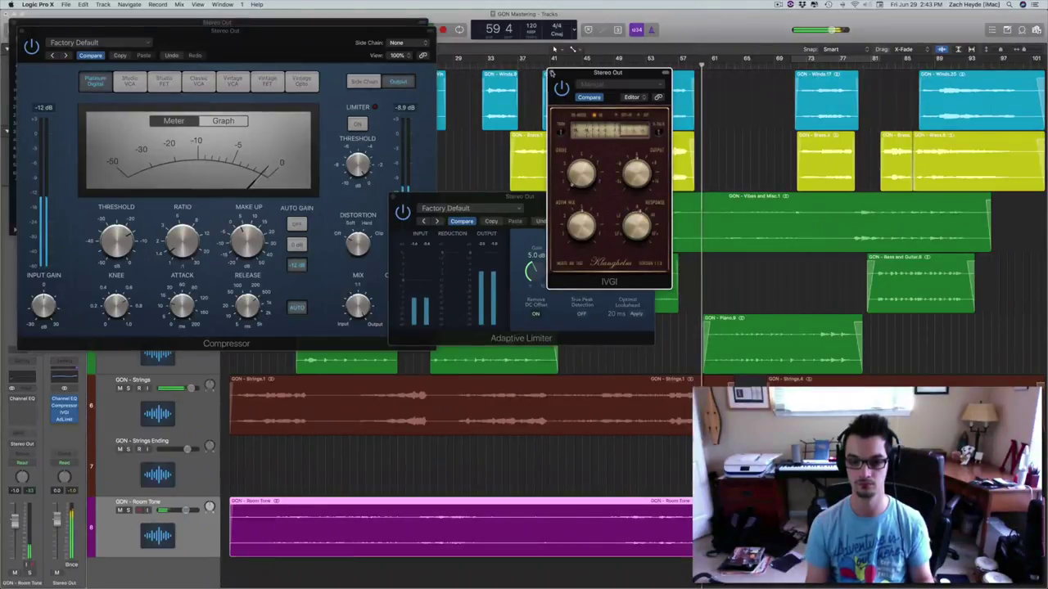
Close all open Stereo Out plug-in windows and return the playhead to the start of the project
scroll(502, 107, "right", 3)
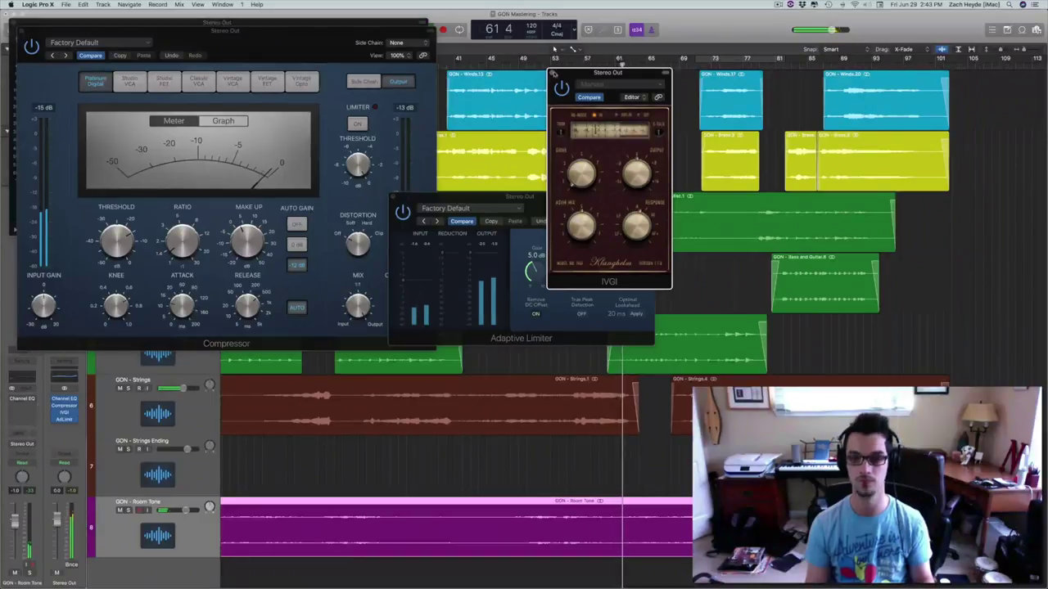
left_click(553, 74)
left_click(394, 201)
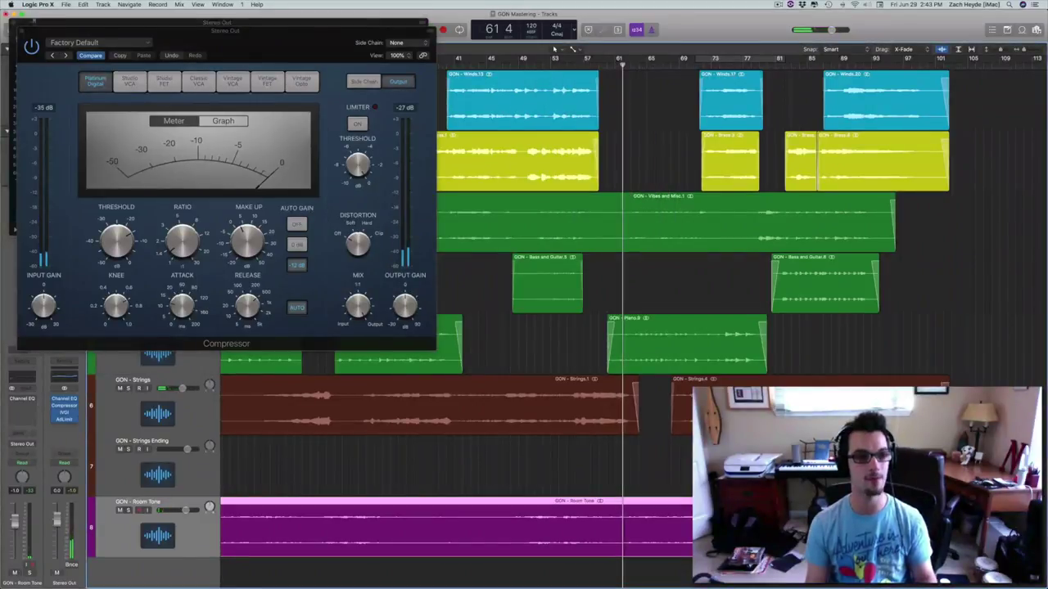
left_click(25, 30)
left_click(17, 30)
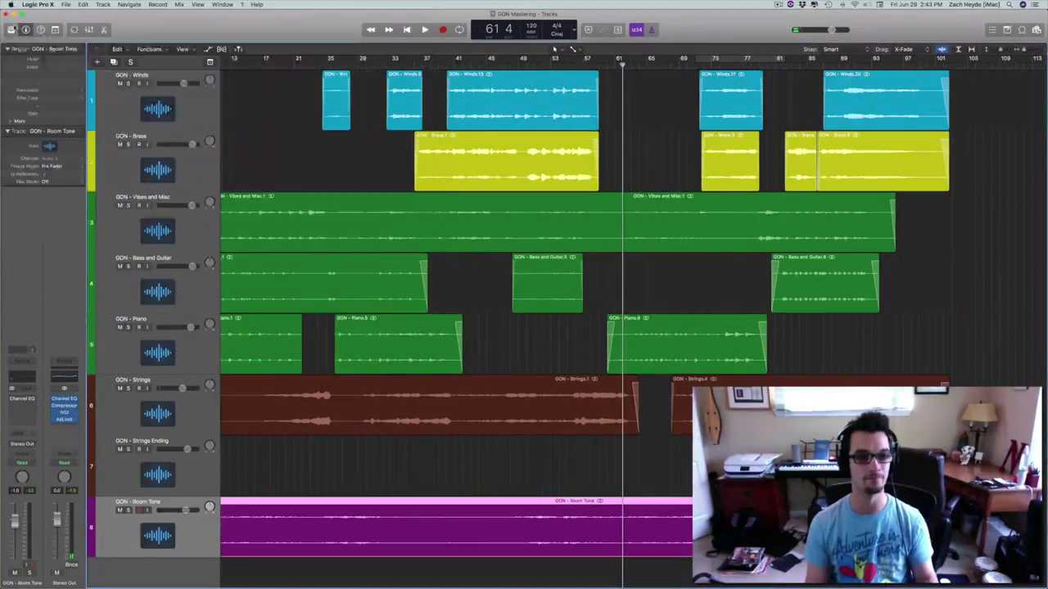
left_click(273, 149)
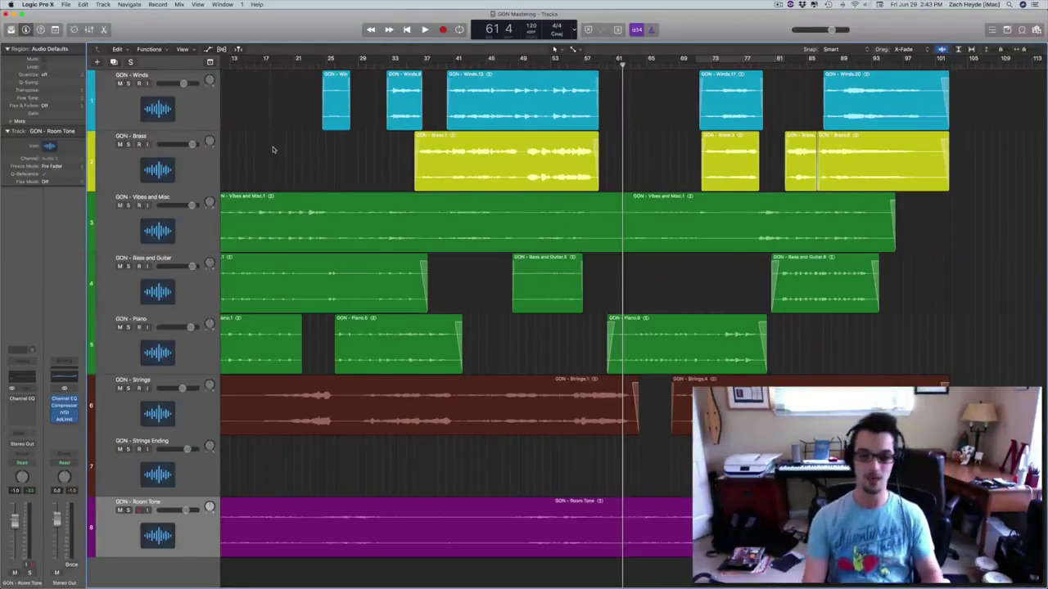
key("Return")
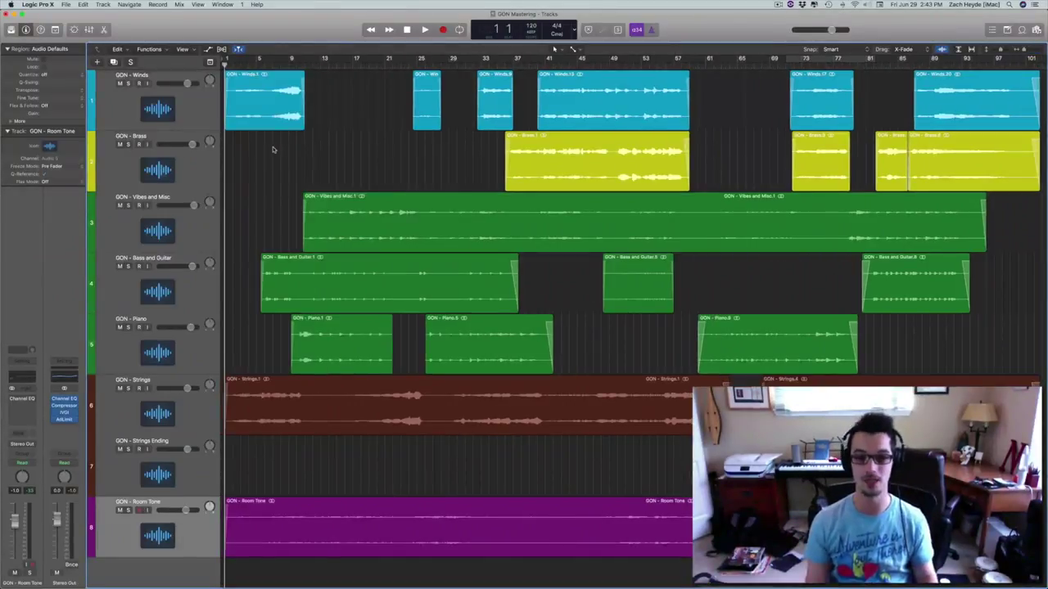